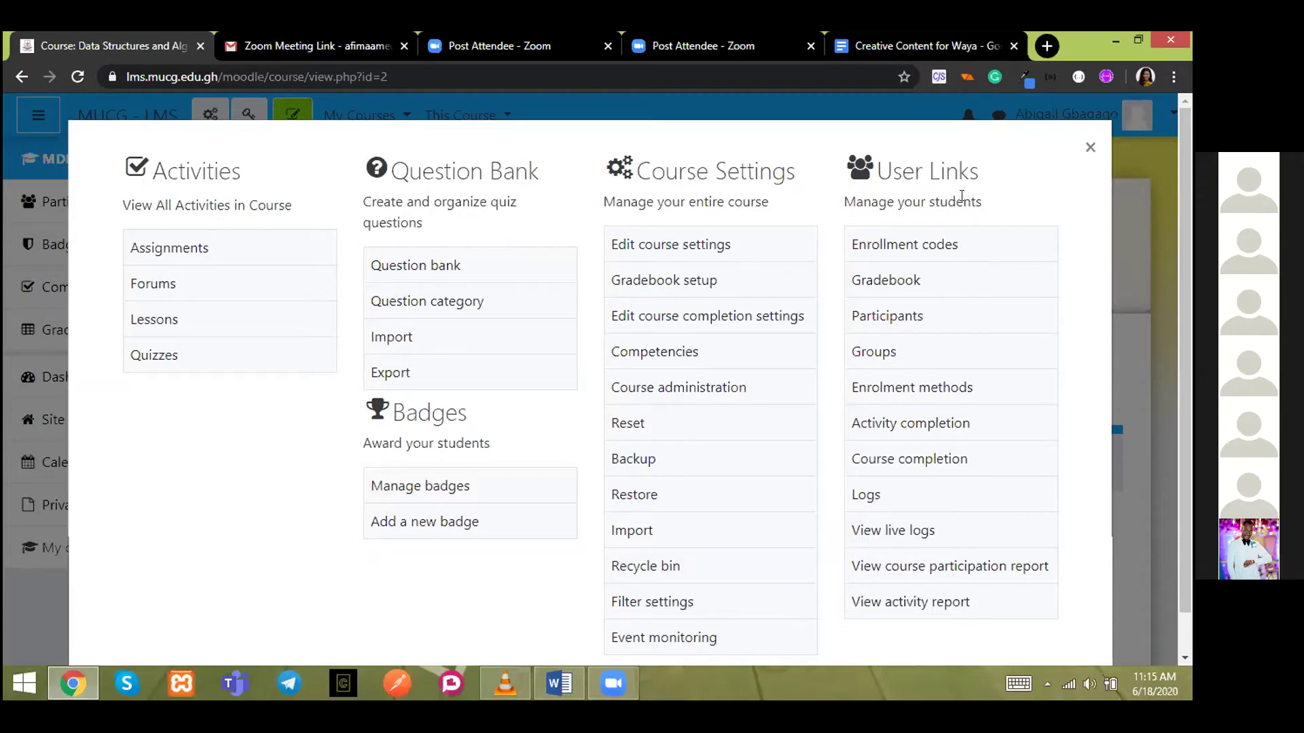
- Close the Course Management overview, reopen it with the gear, and close it twice more
click(1090, 152)
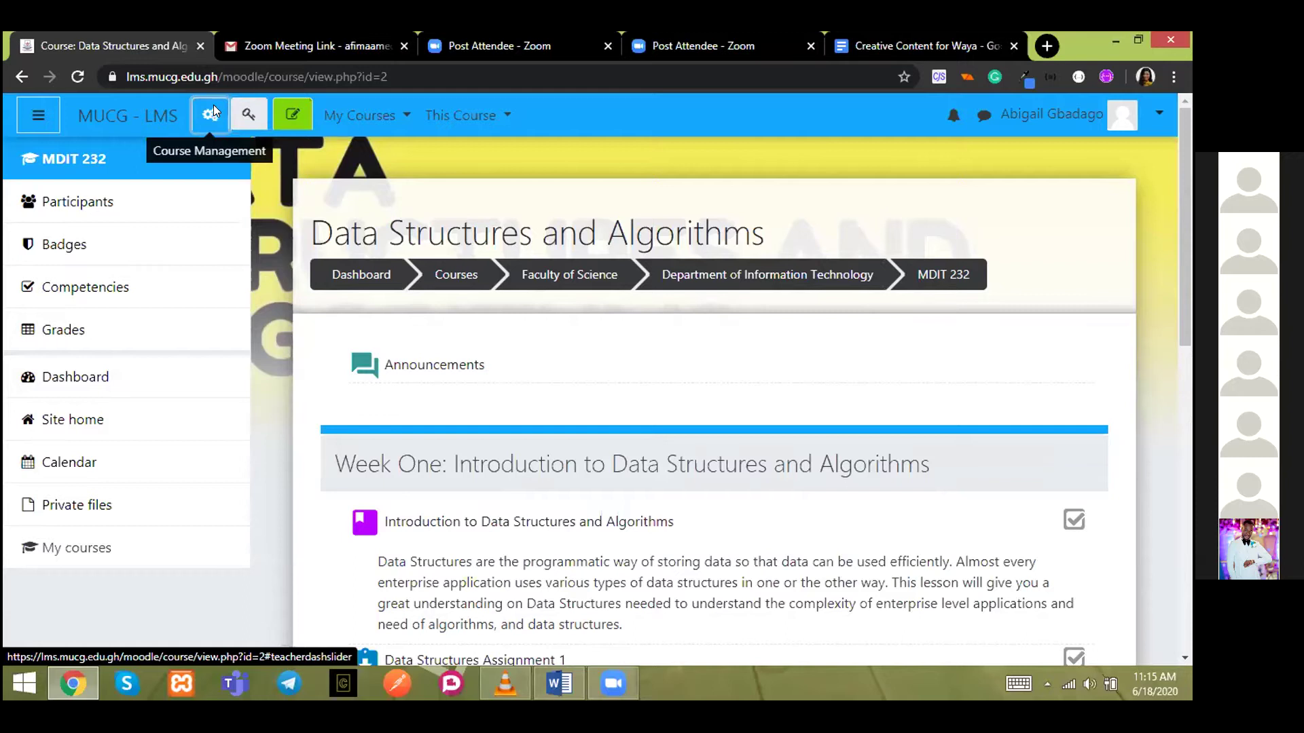
click(212, 113)
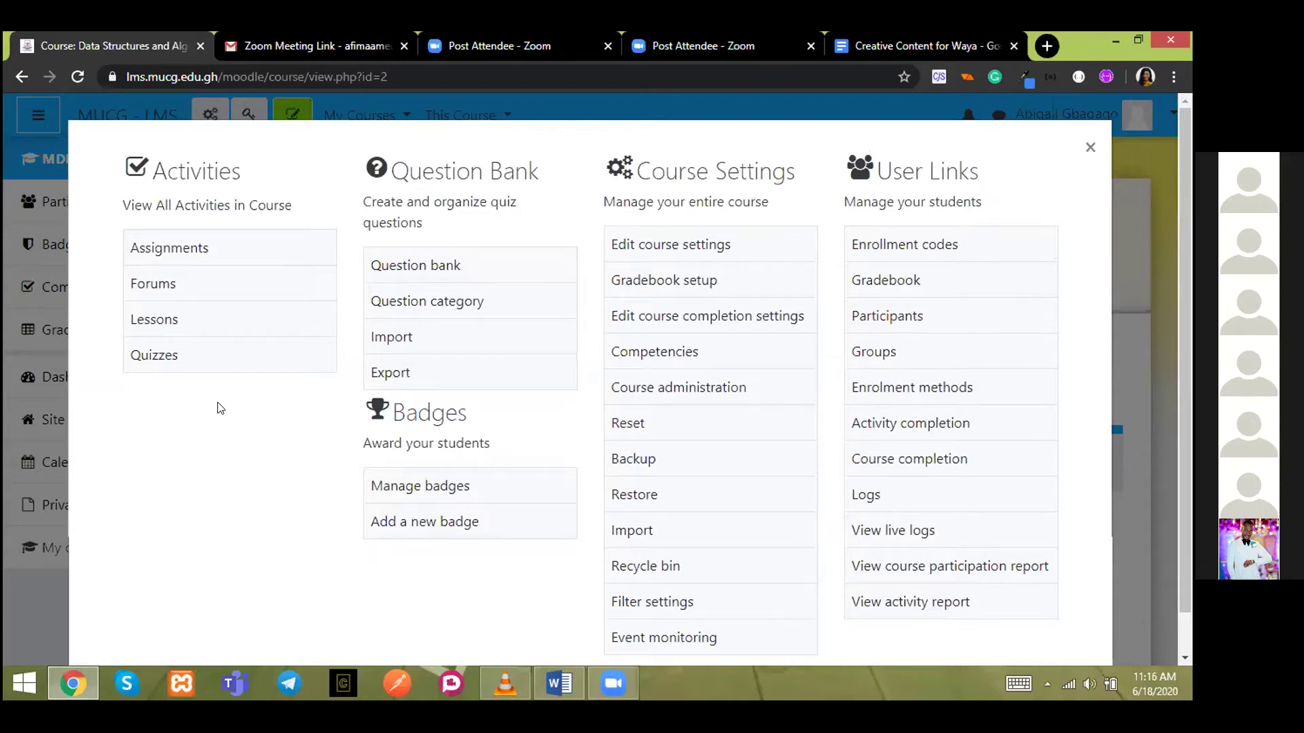
click(146, 299)
click(1090, 147)
click(209, 115)
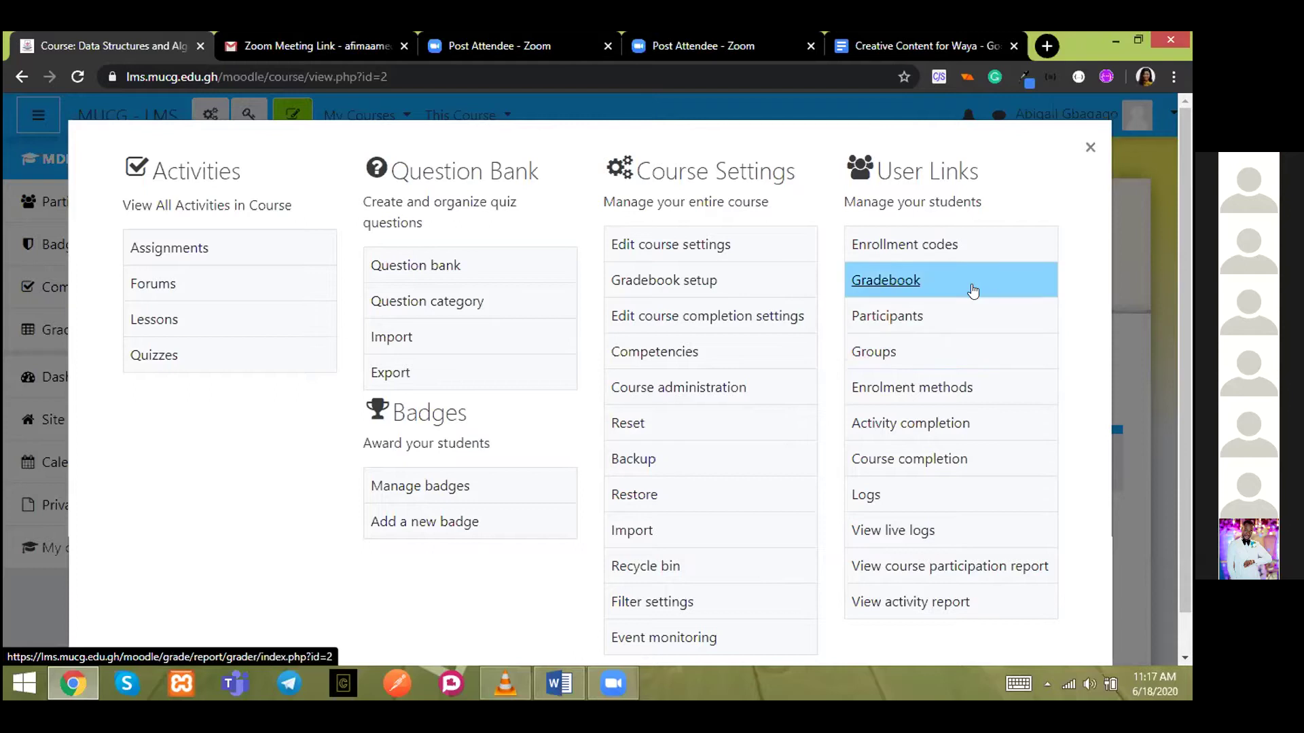
click(1085, 155)
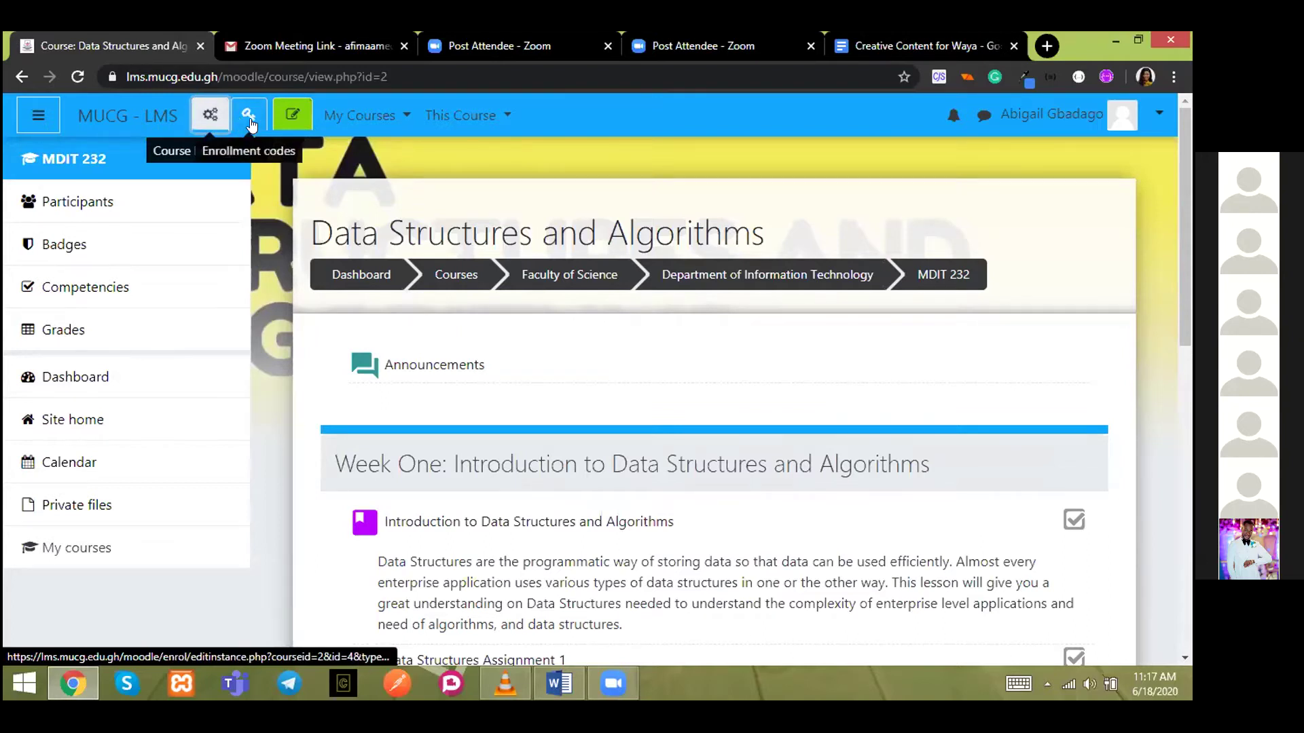
click(251, 121)
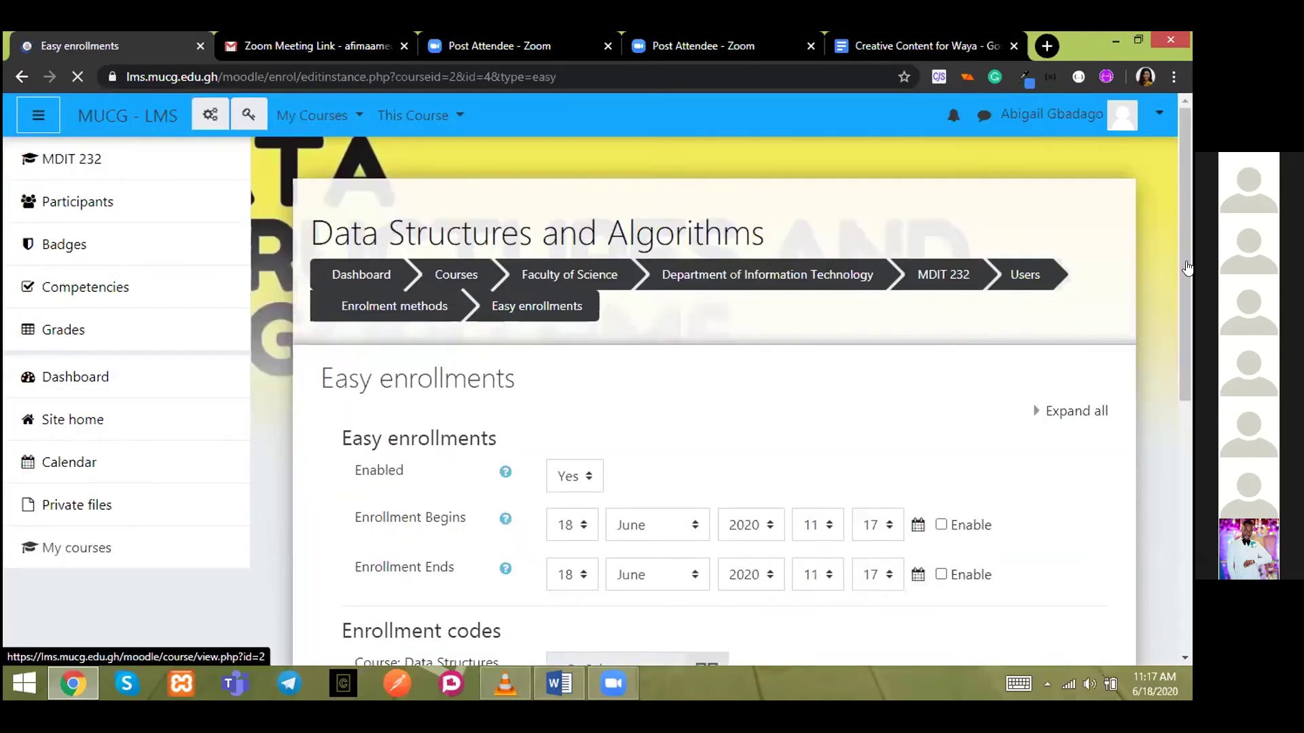
drag(1187, 268, 1189, 242)
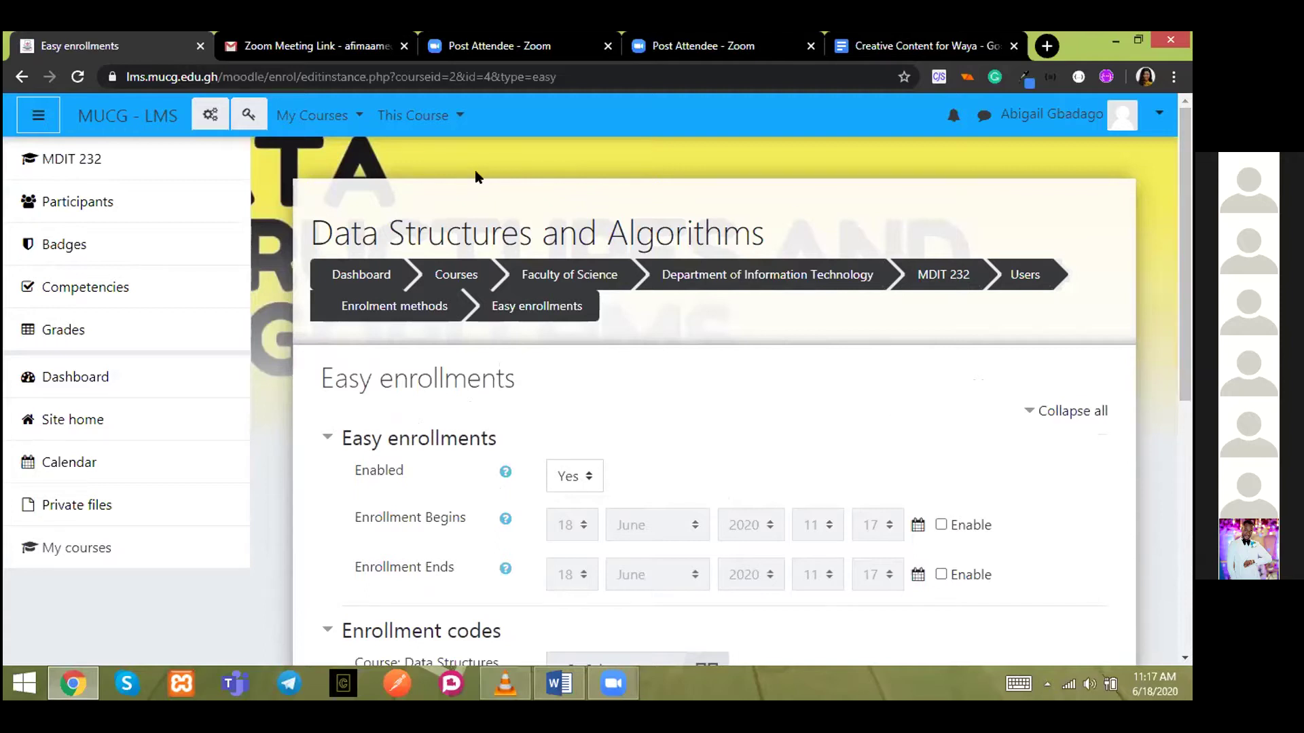
click(77, 77)
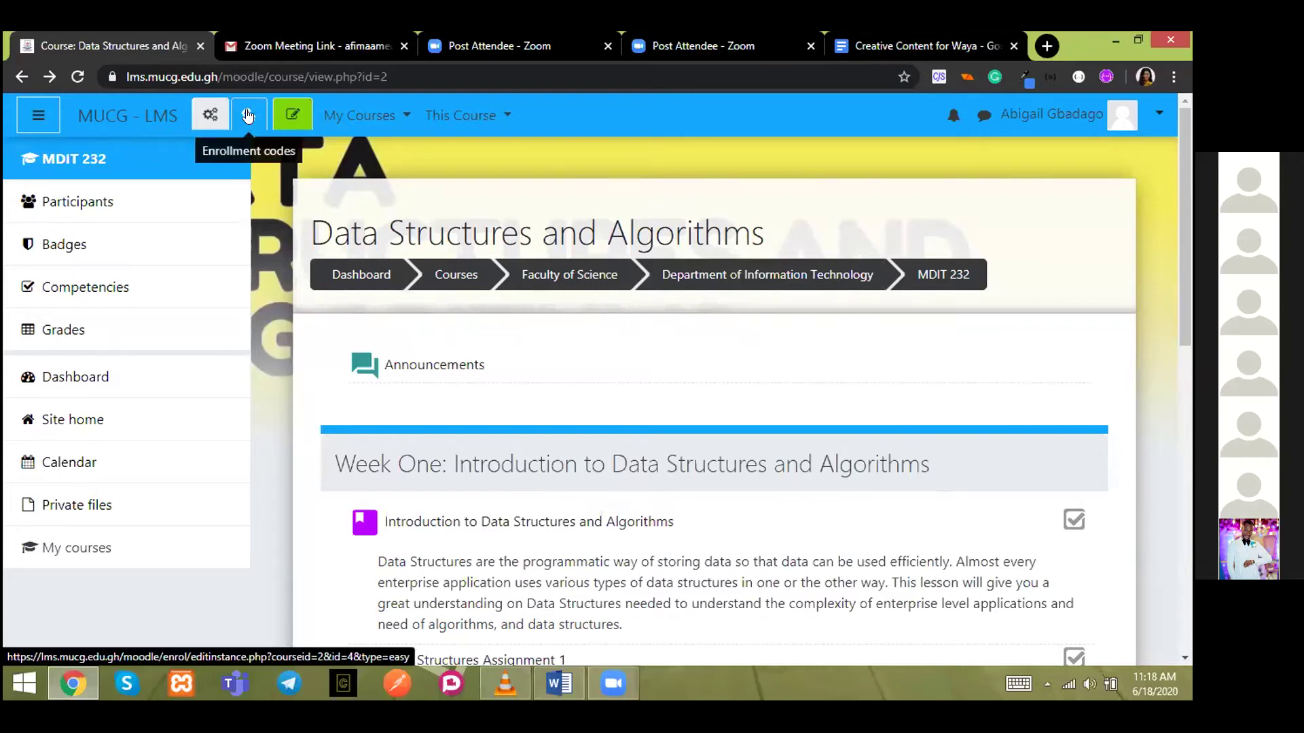
click(246, 117)
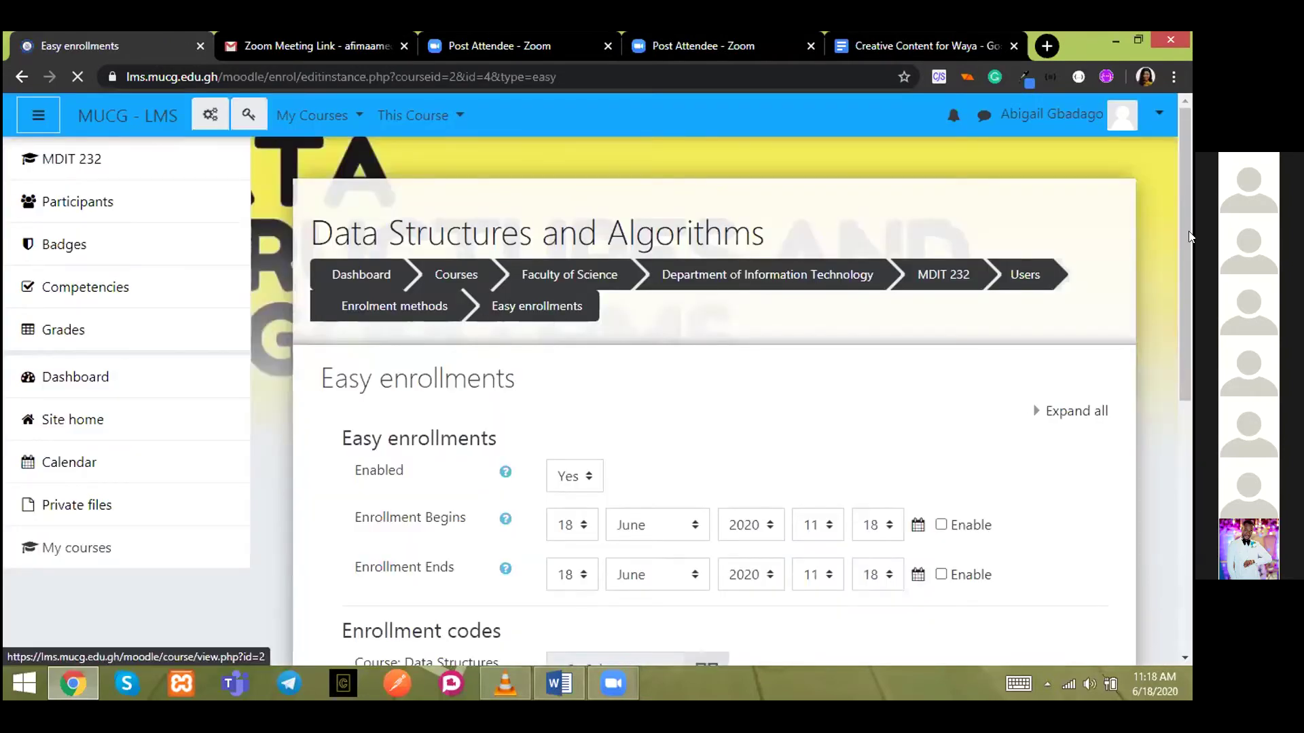
scroll(1188, 343, down, 1)
scroll(1188, 343, down, 3)
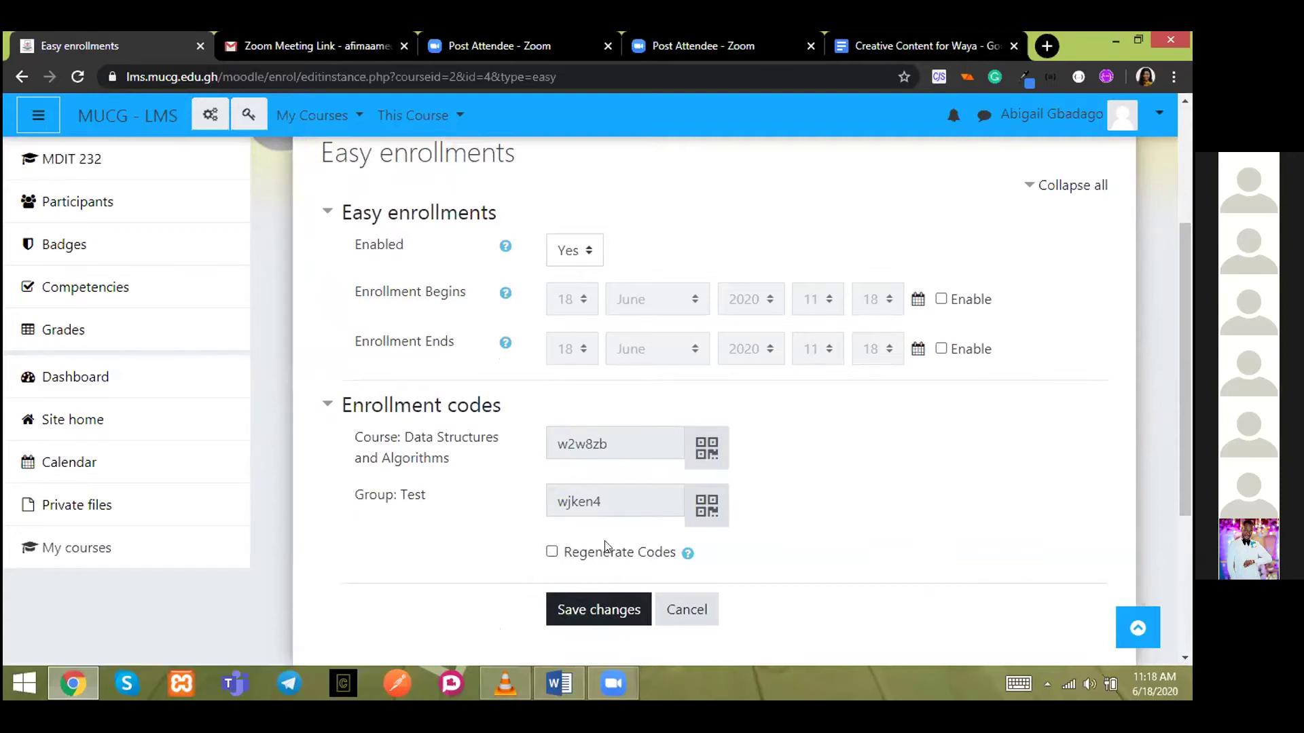
click(552, 552)
scroll(1166, 357, down, 1)
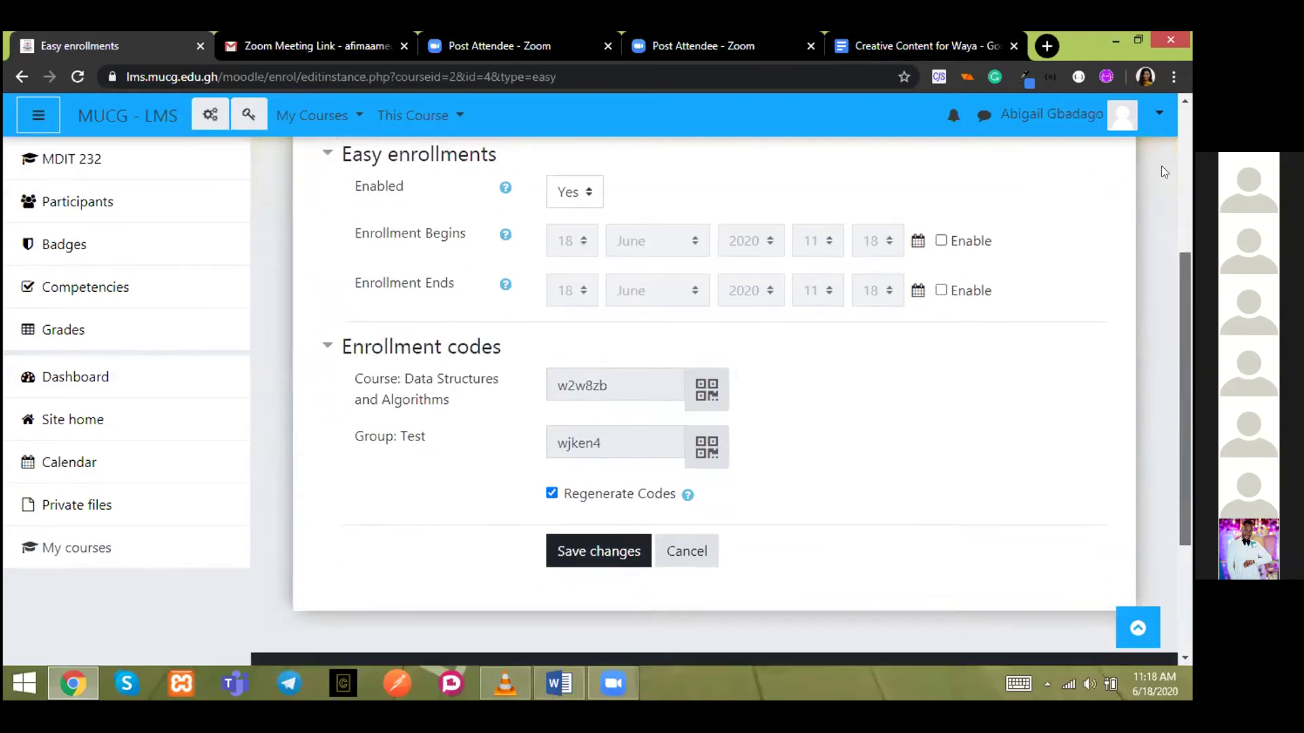
scroll(1161, 165, up, 4)
click(22, 77)
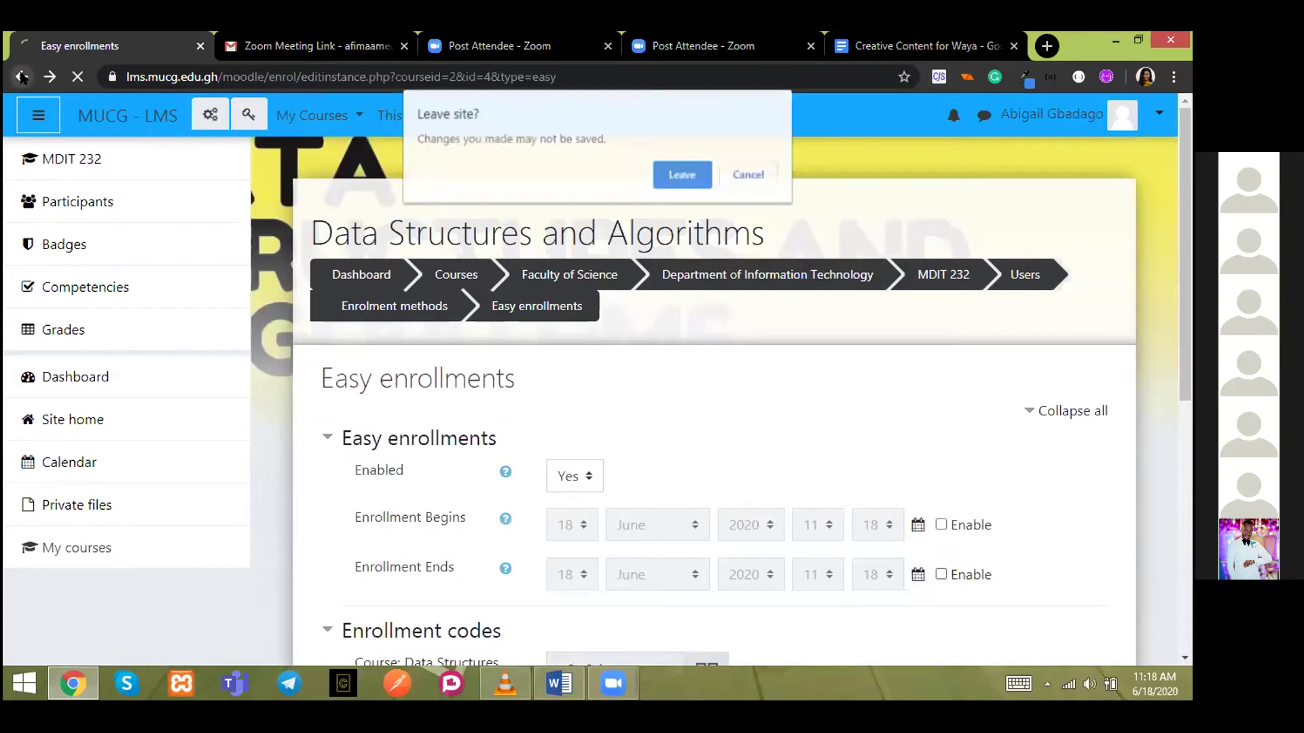
click(679, 175)
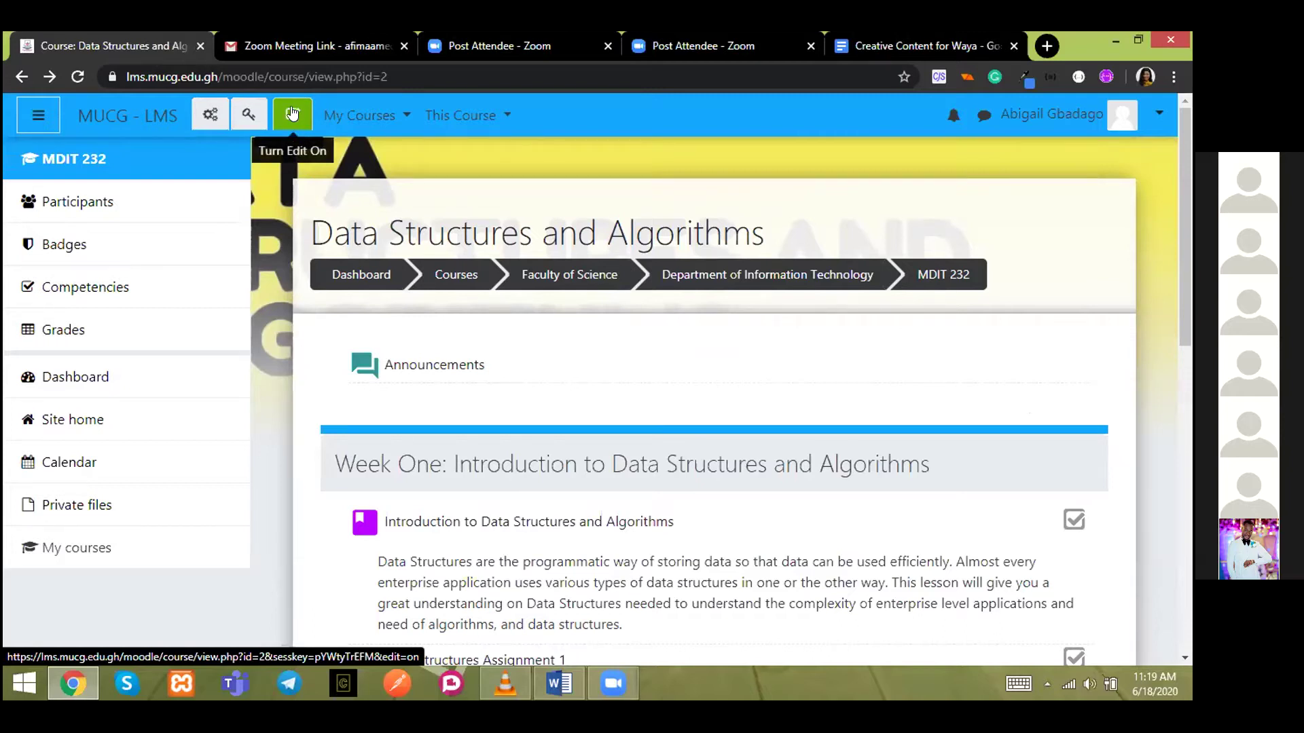
- Turn editing mode on for the course, off, then on again
click(292, 113)
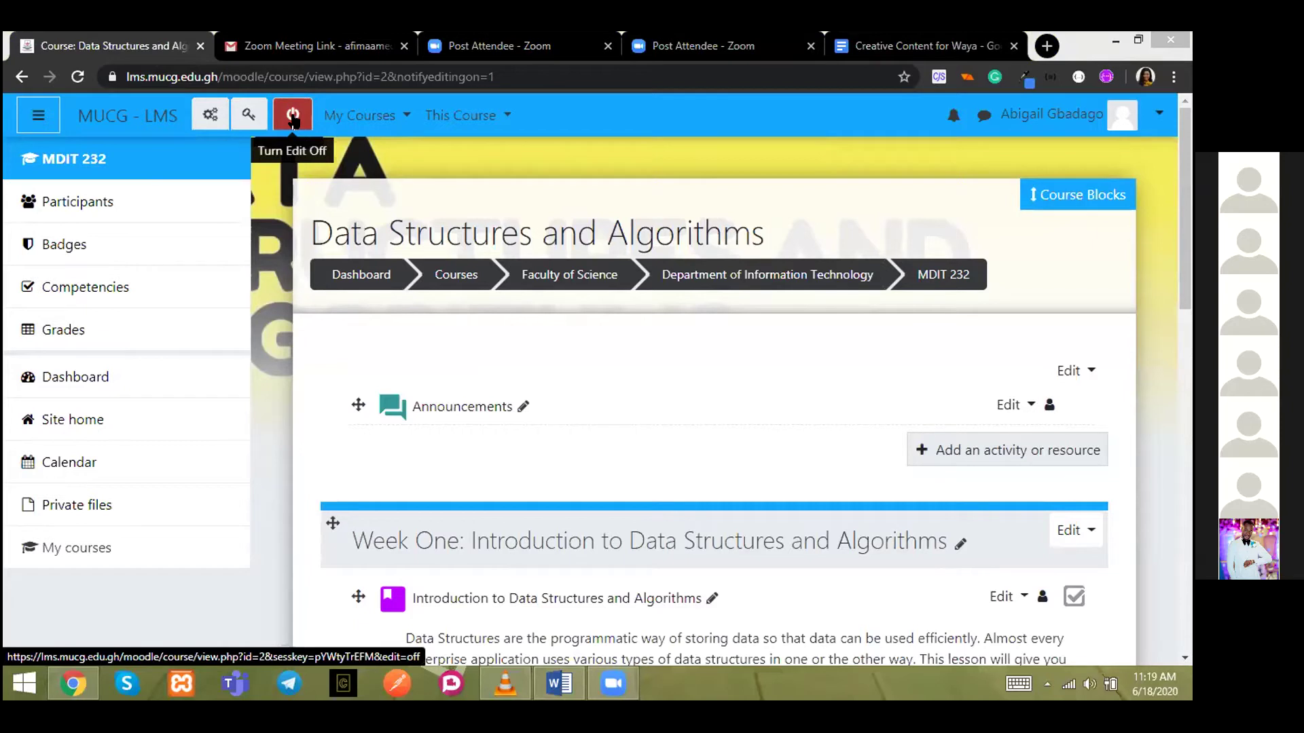
click(293, 117)
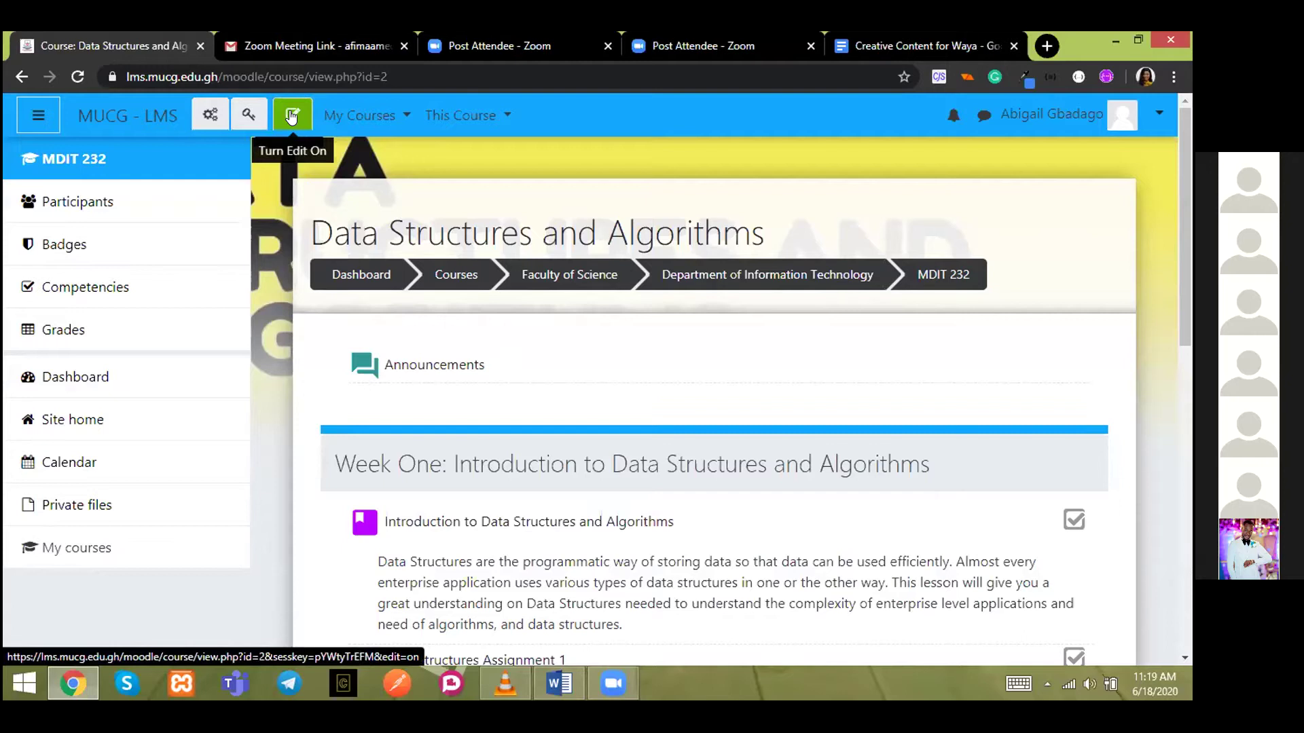
click(292, 117)
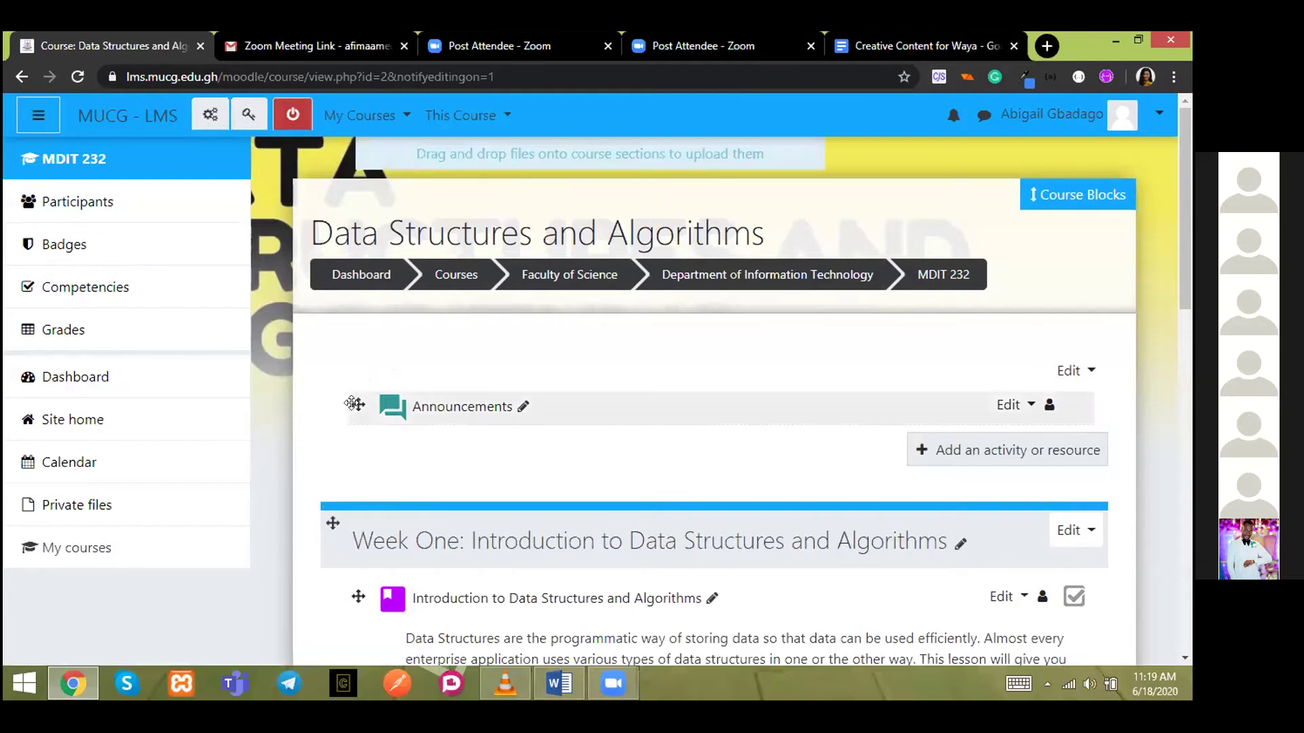
- Try reordering sections: nudge Announcements and Week One, then move Stacks below Queues and further down
mouse_move(356, 402)
mouse_down()
mouse_move(380, 275)
mouse_move(346, 361)
mouse_move(363, 409)
mouse_up()
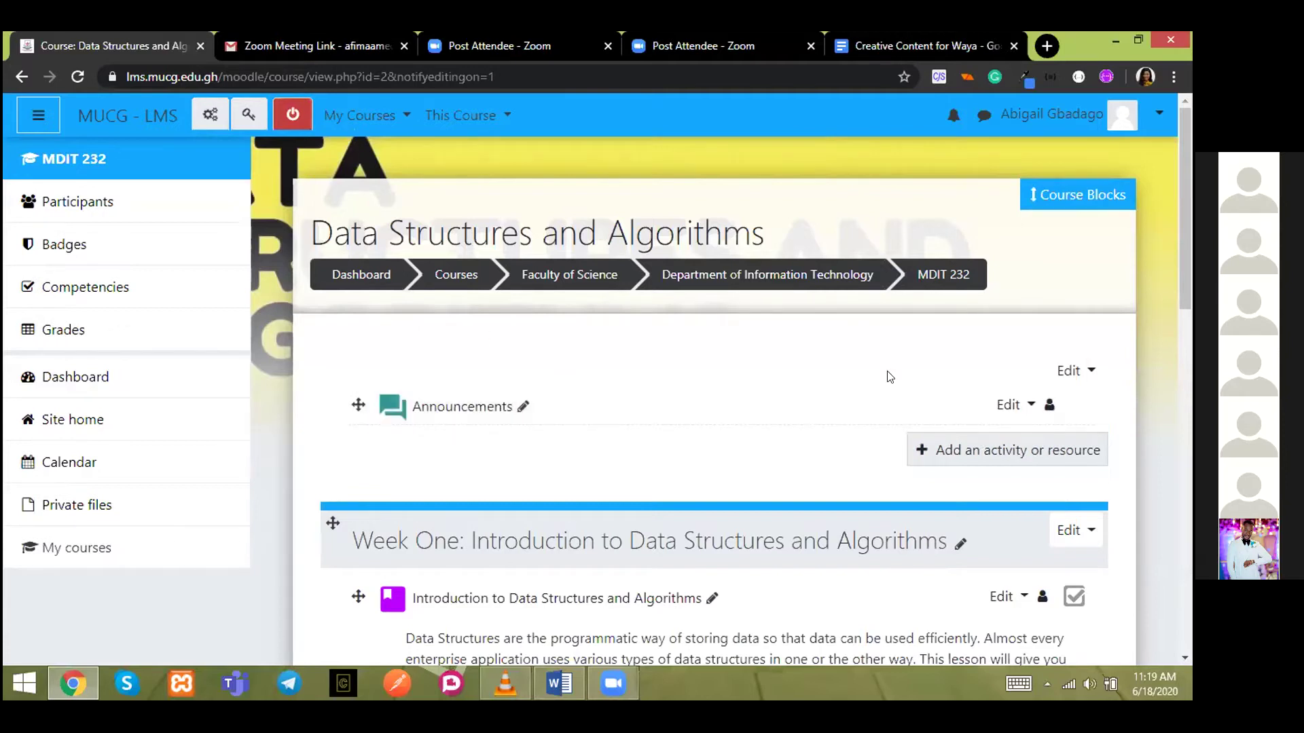
drag(1188, 272, 1190, 347)
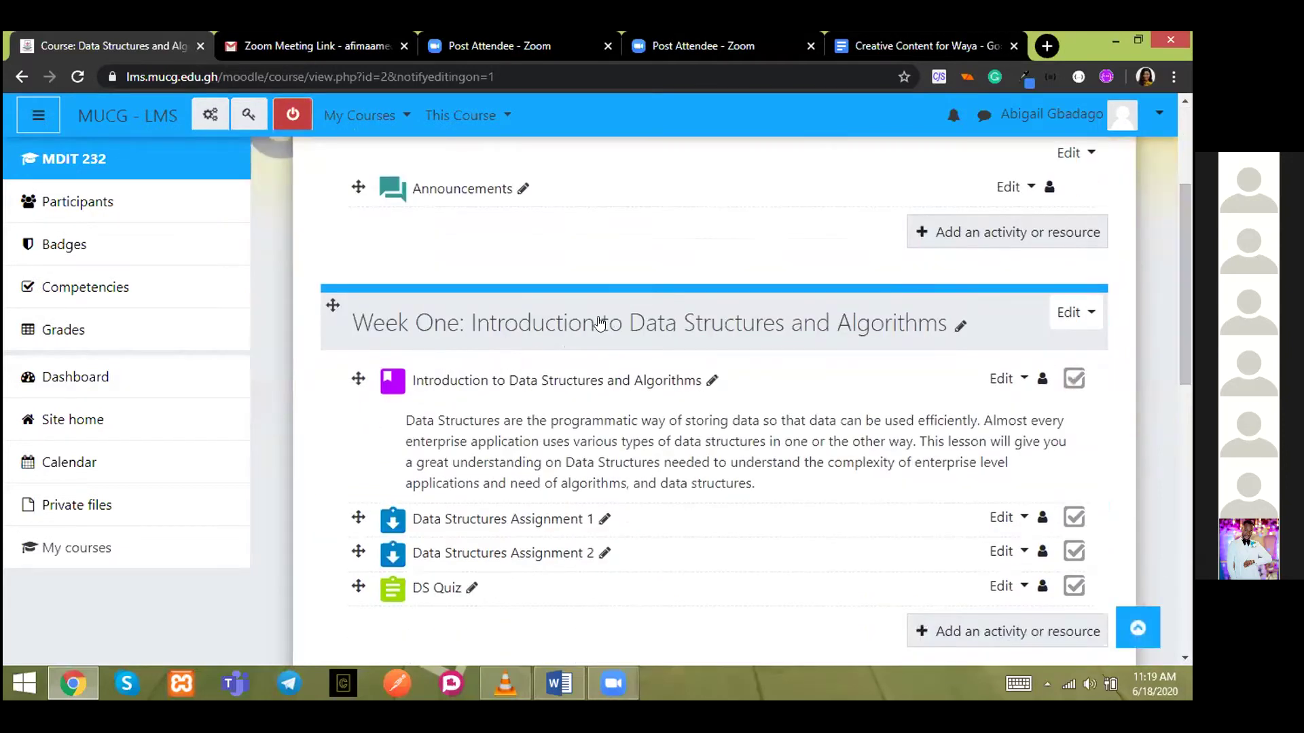
drag(322, 304, 336, 215)
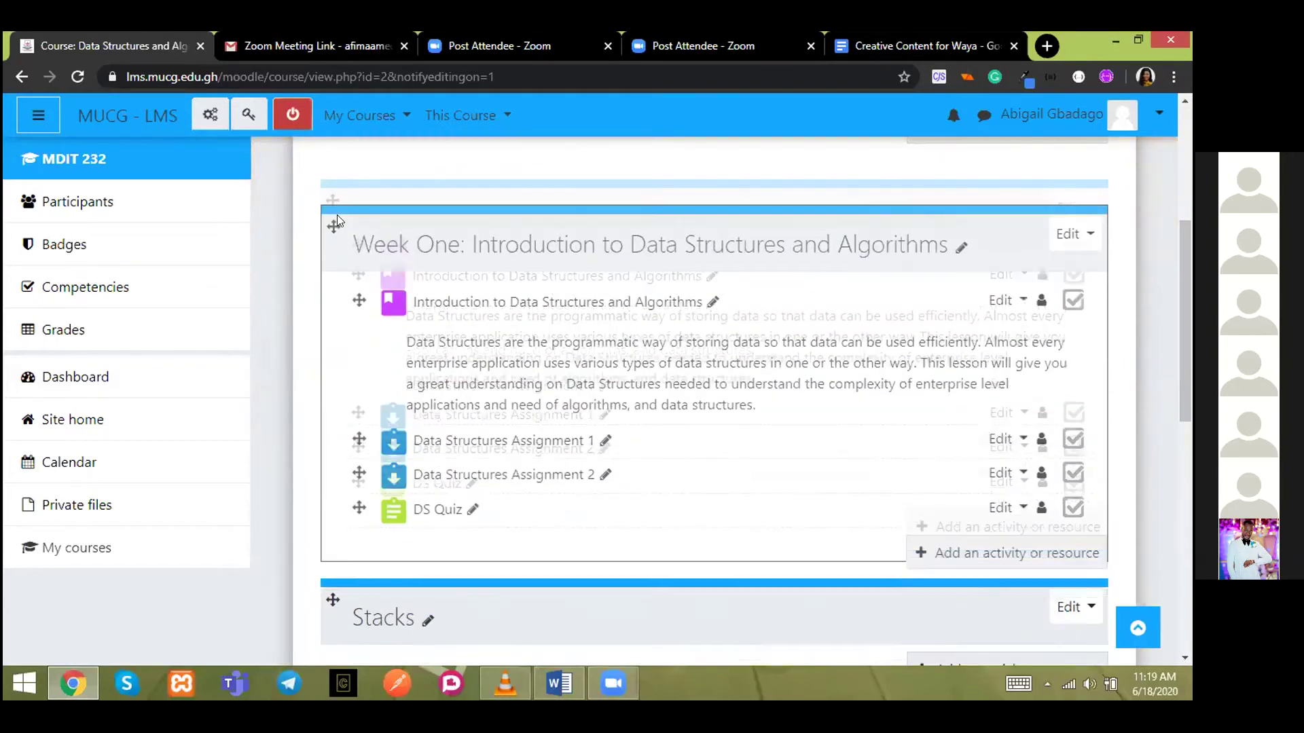
scroll(526, 289, down, 5)
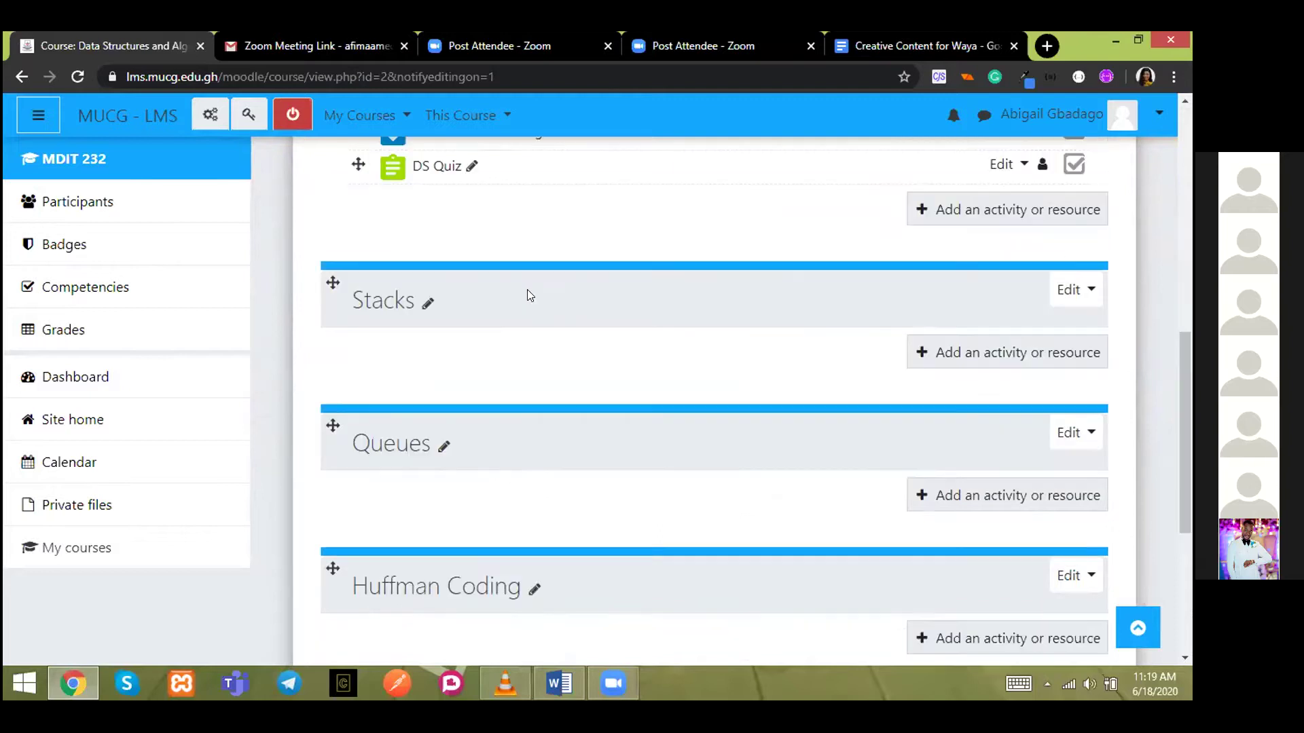
drag(331, 282, 340, 453)
drag(330, 283, 364, 536)
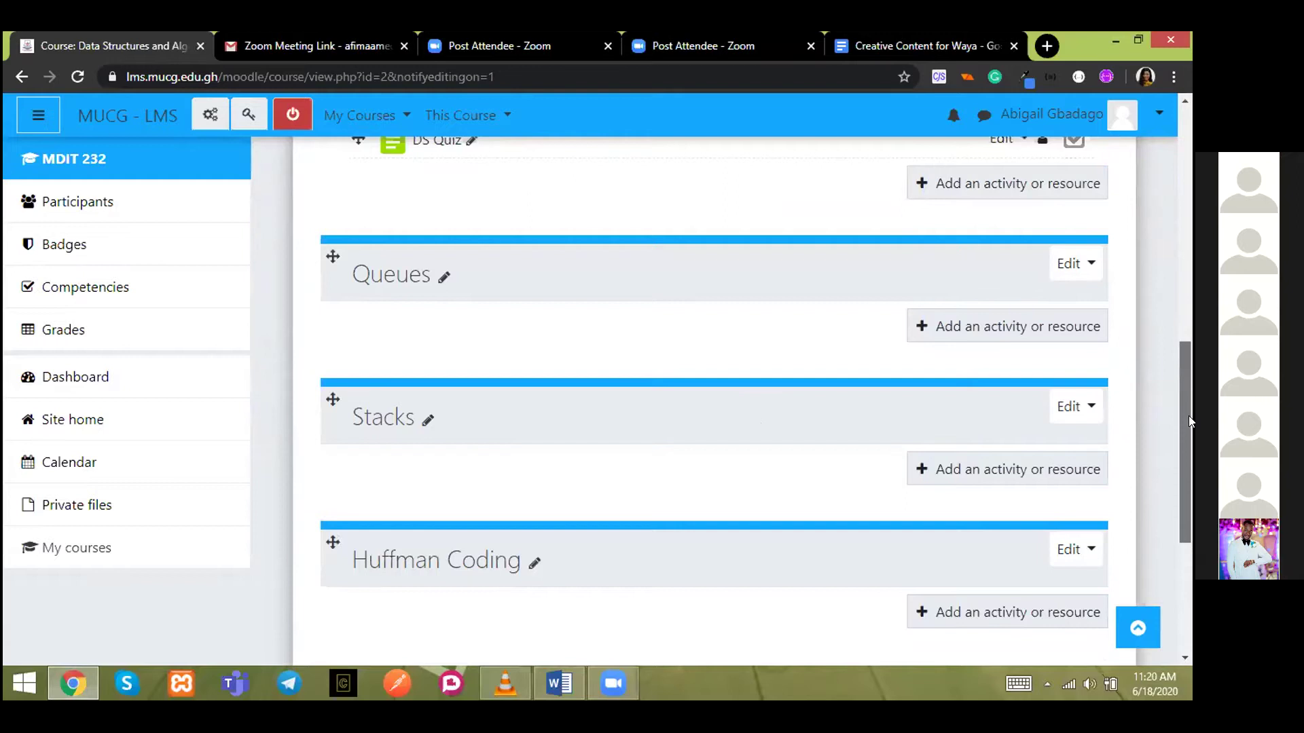
- Scroll back to the top of the course page and turn editing off
drag(1189, 416, 1187, 368)
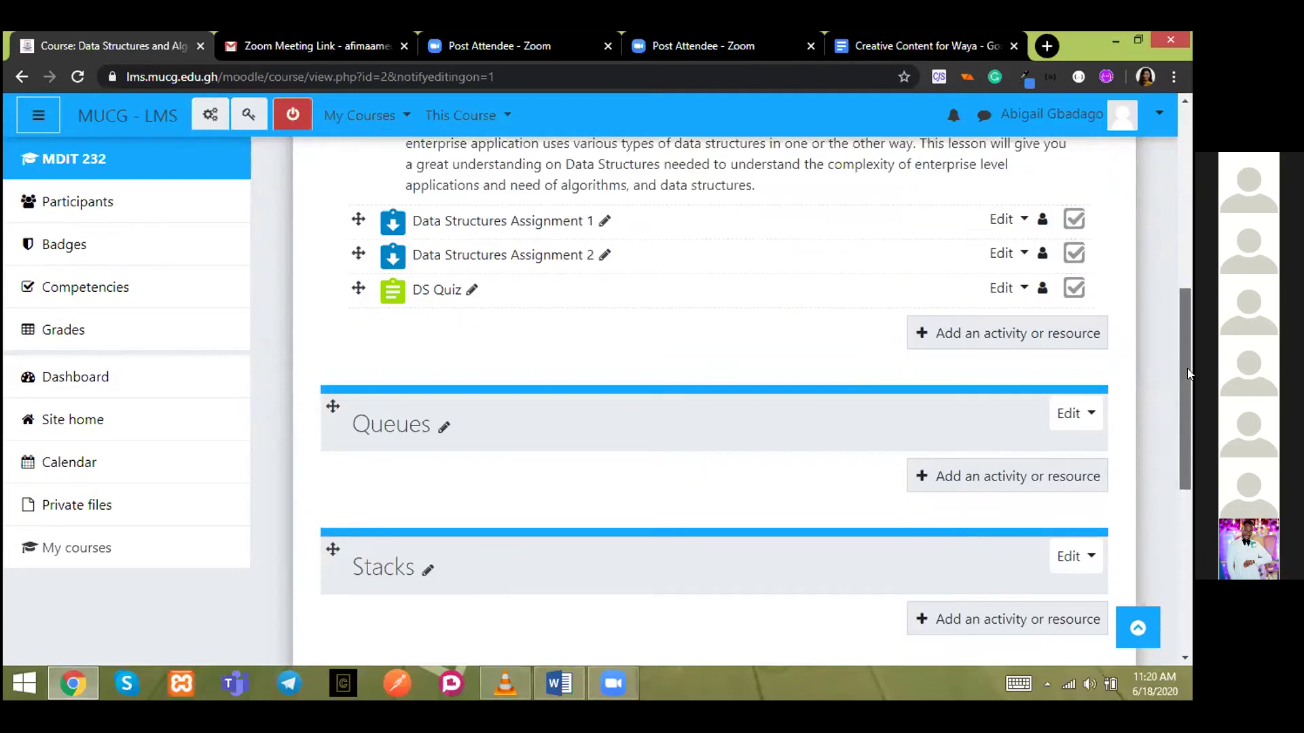
scroll(1188, 343, up, 1)
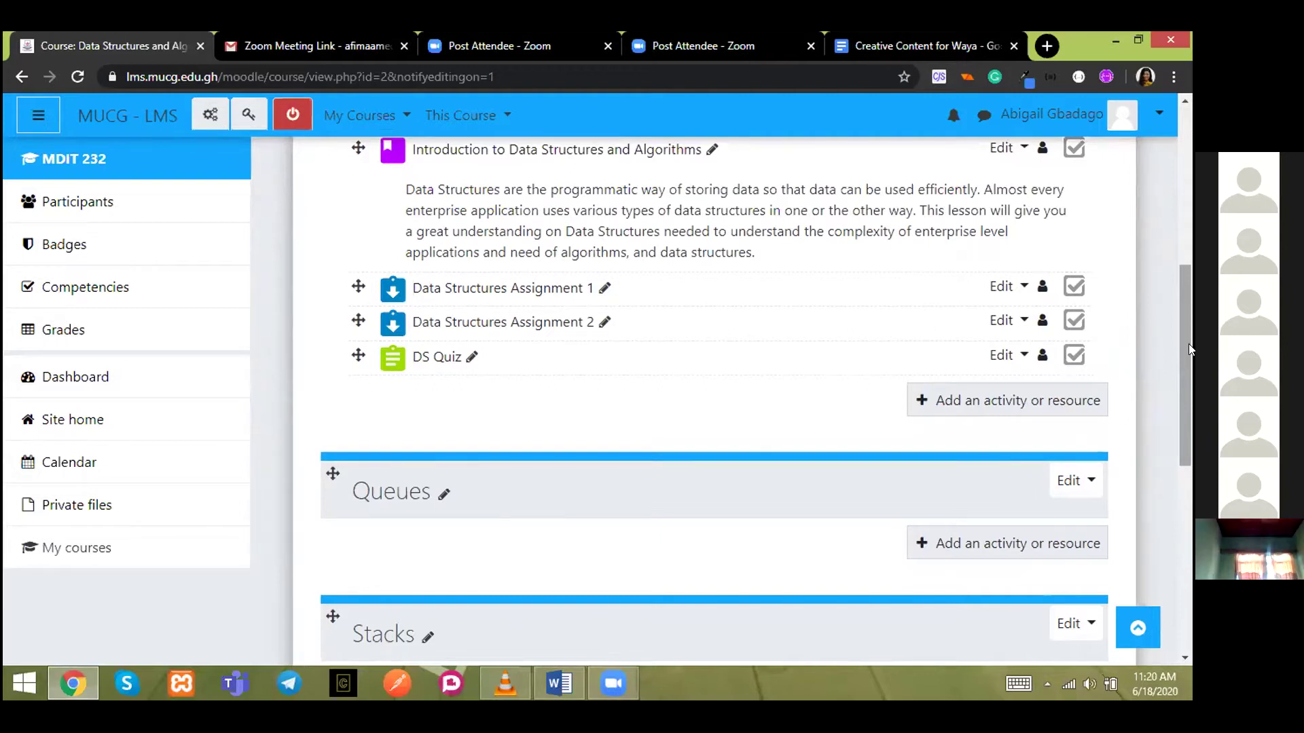
mouse_move(1188, 328)
mouse_down()
mouse_move(1188, 240)
mouse_move(1188, 310)
mouse_up()
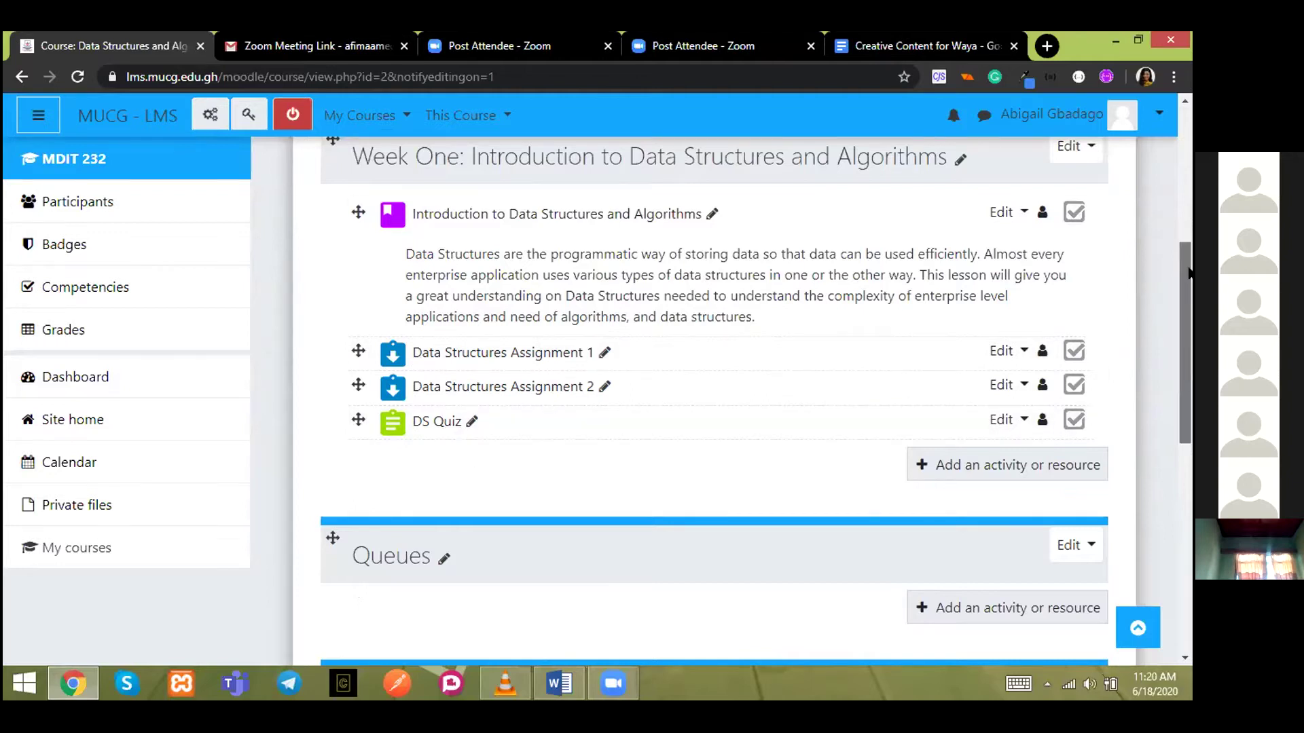
scroll(1188, 269, up, 5)
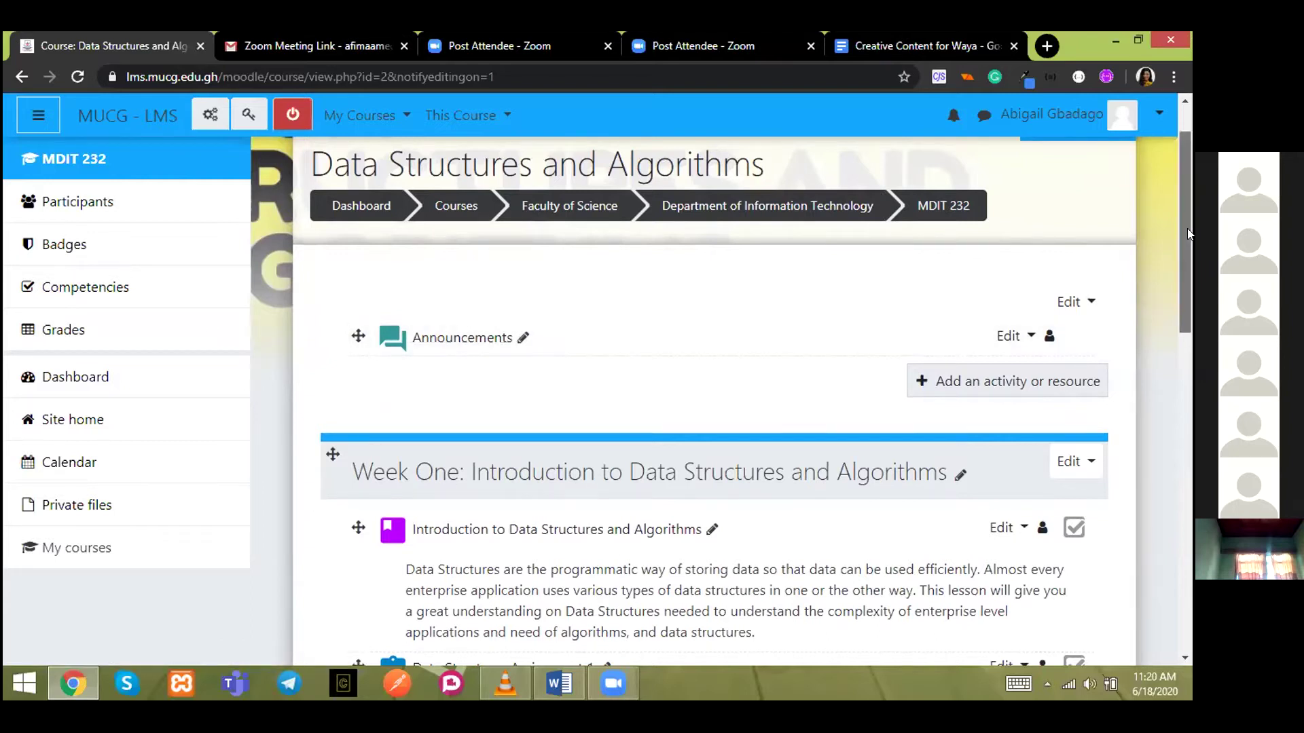
scroll(1187, 228, down, 3)
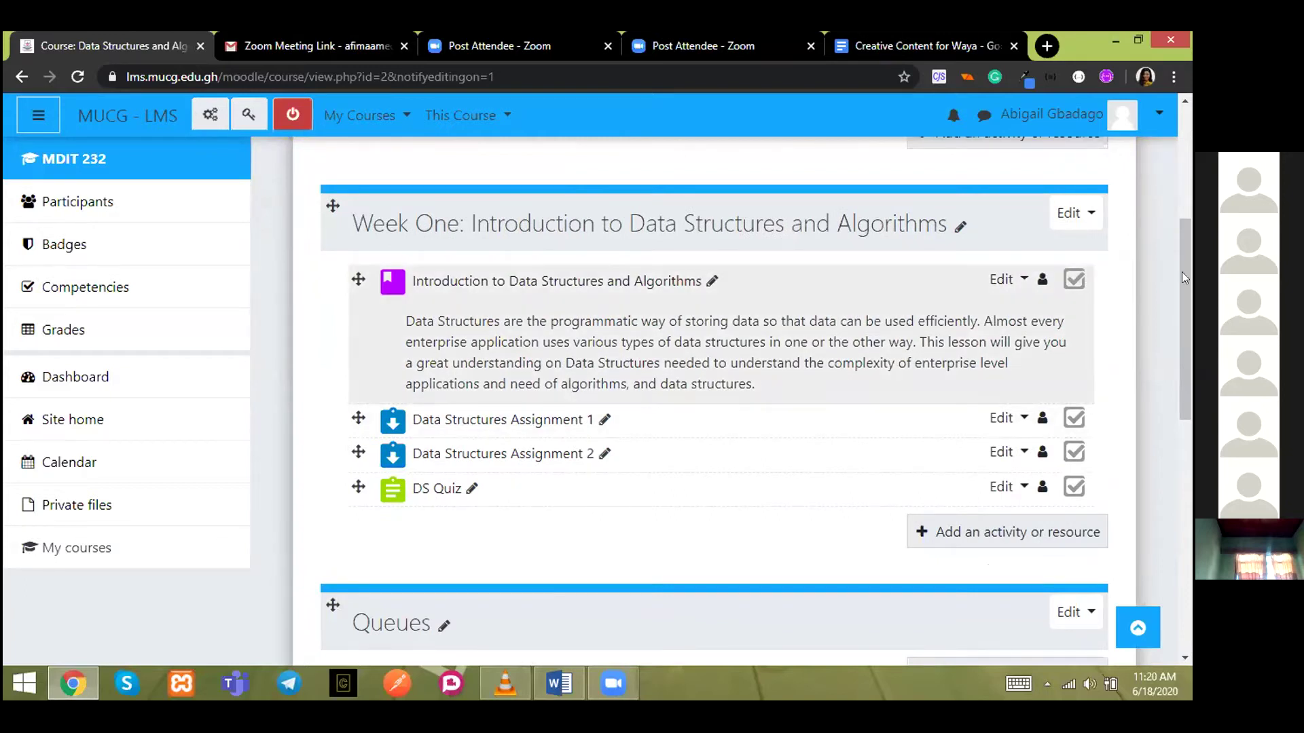
scroll(1188, 430, down, 3)
scroll(1185, 319, up, 3)
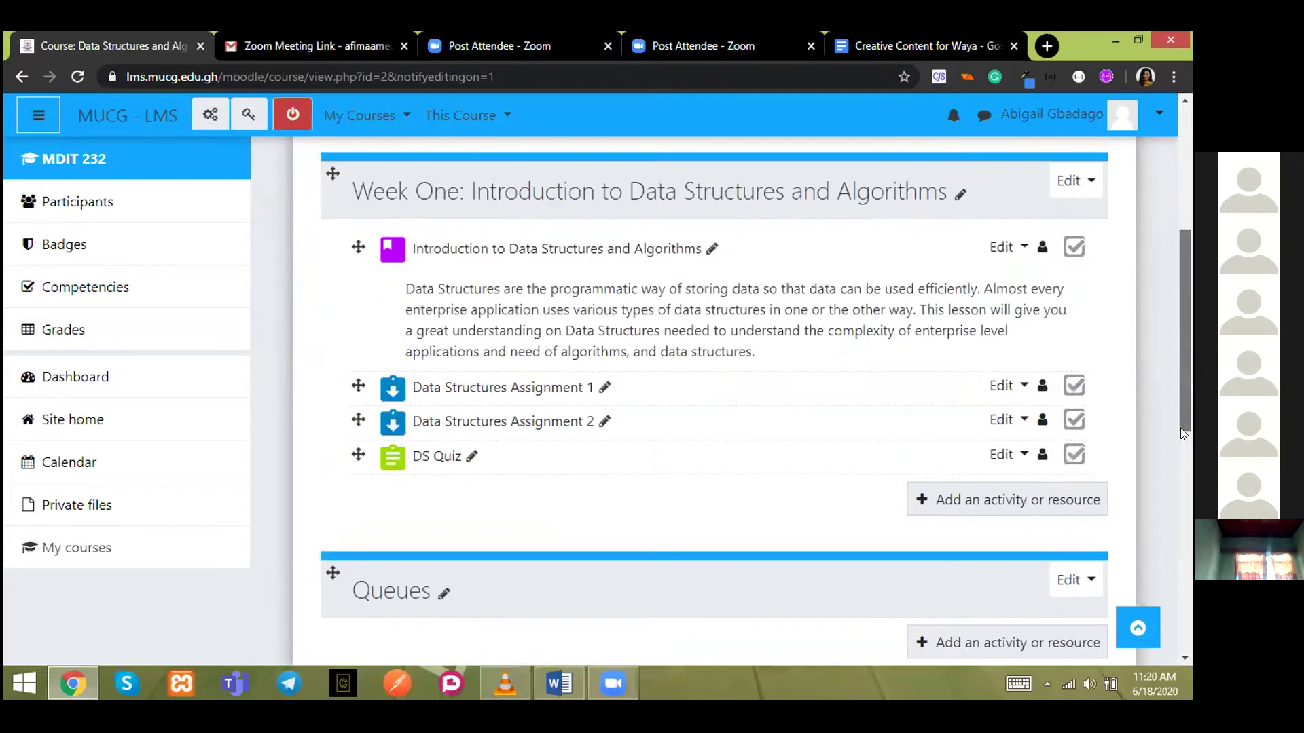
scroll(1181, 428, down, 6)
scroll(1179, 286, up, 7)
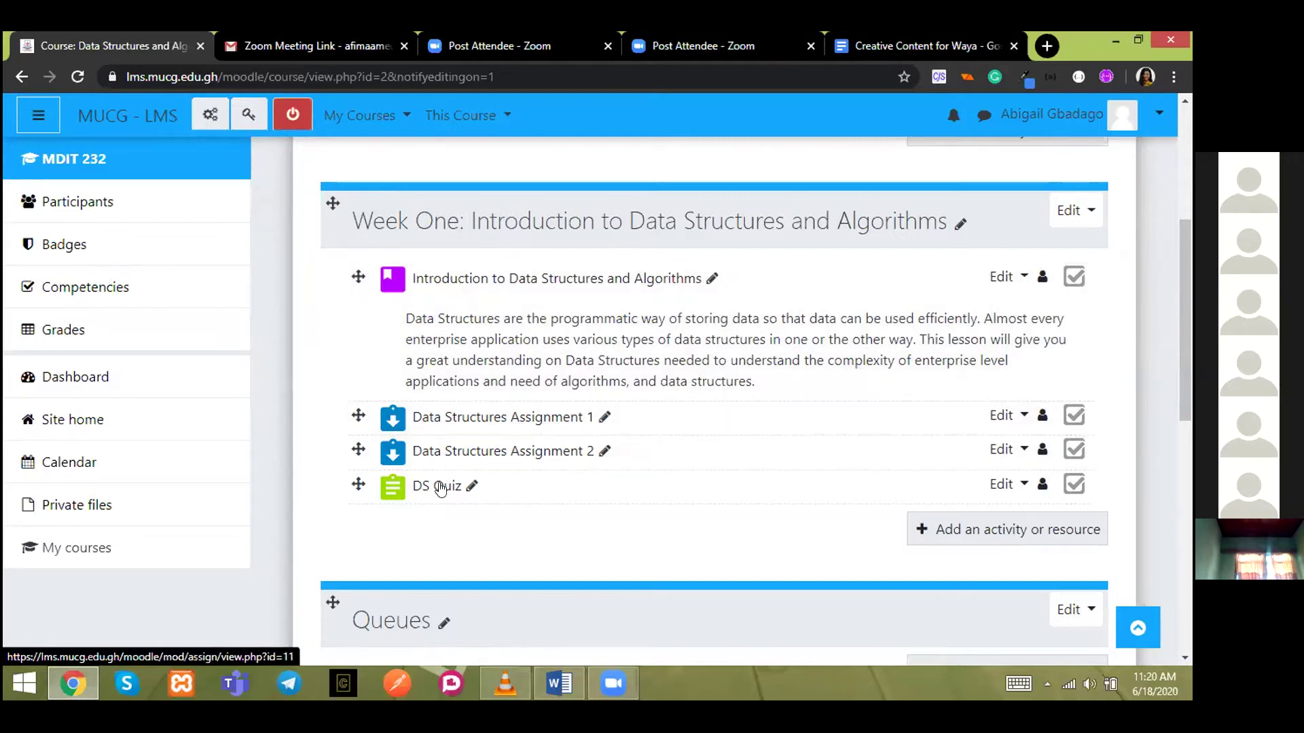
drag(1188, 310, 1188, 307)
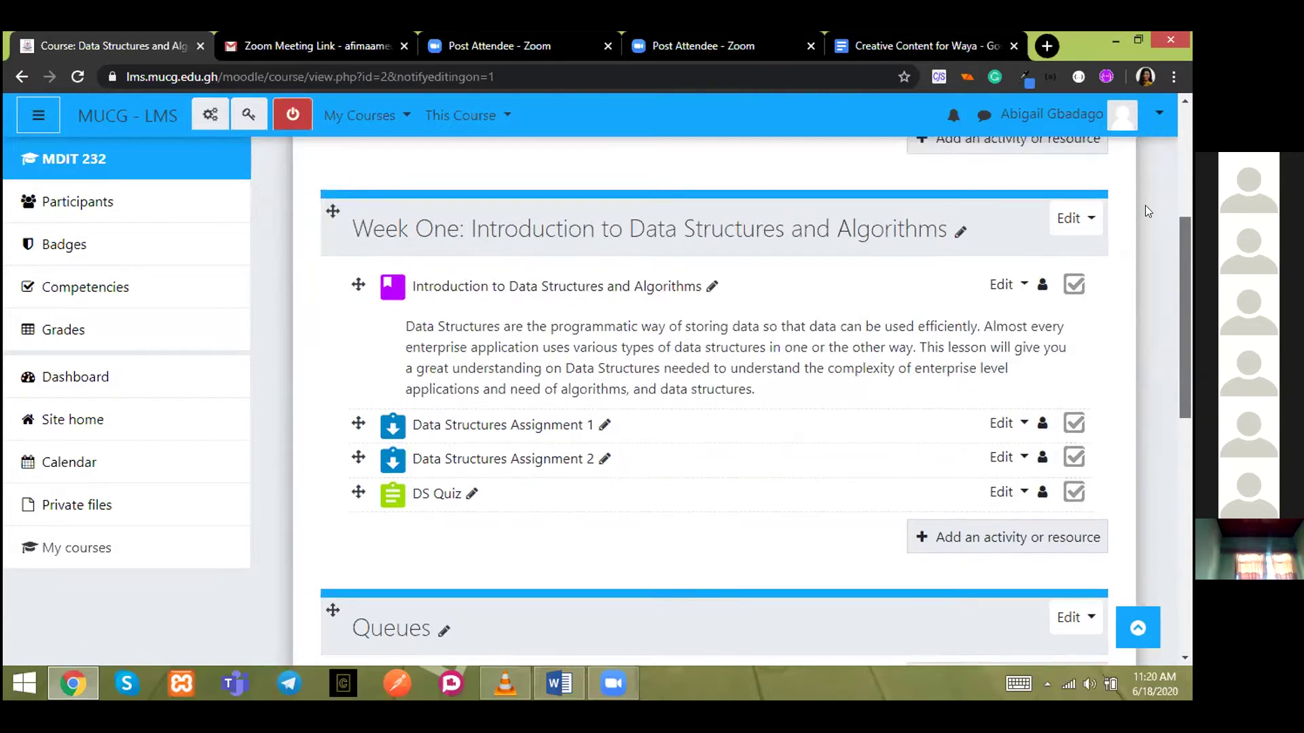
scroll(1144, 205, up, 5)
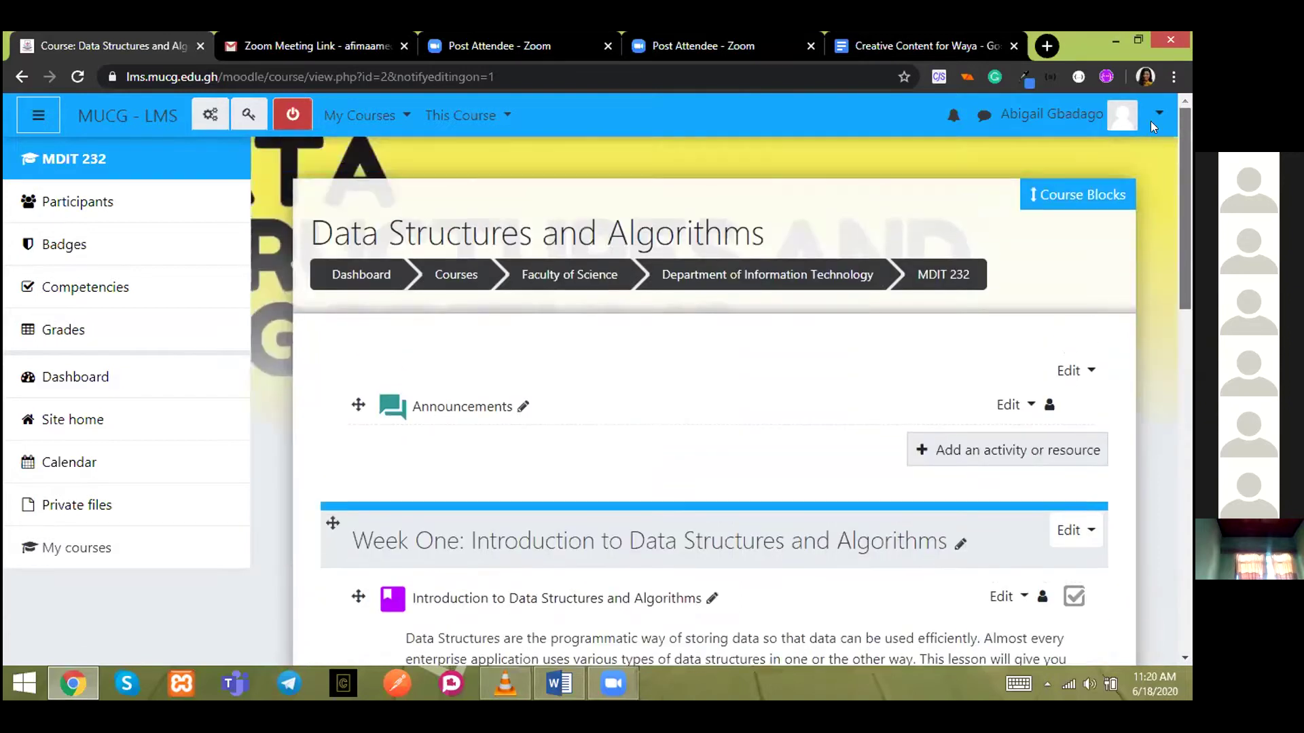
click(294, 115)
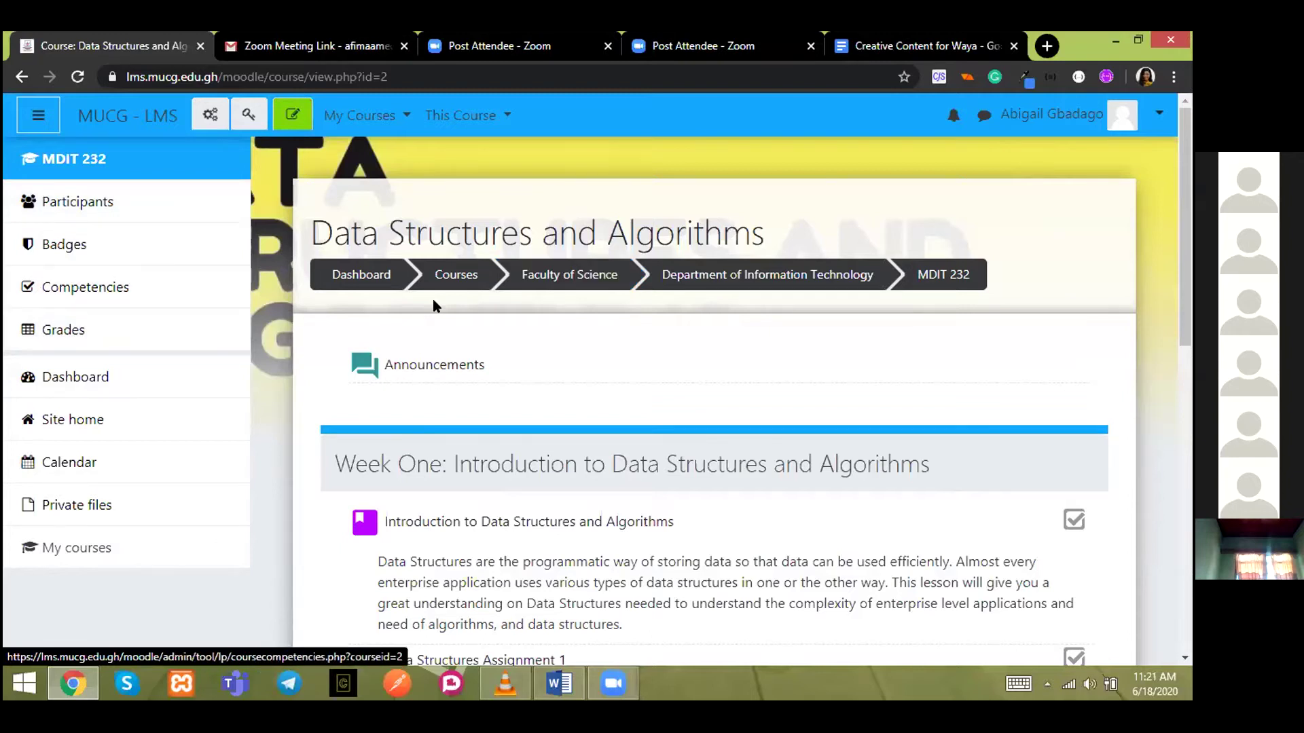
- Review the Week One activities without edit controls, then go to the Participants list
scroll(433, 301, down, 2)
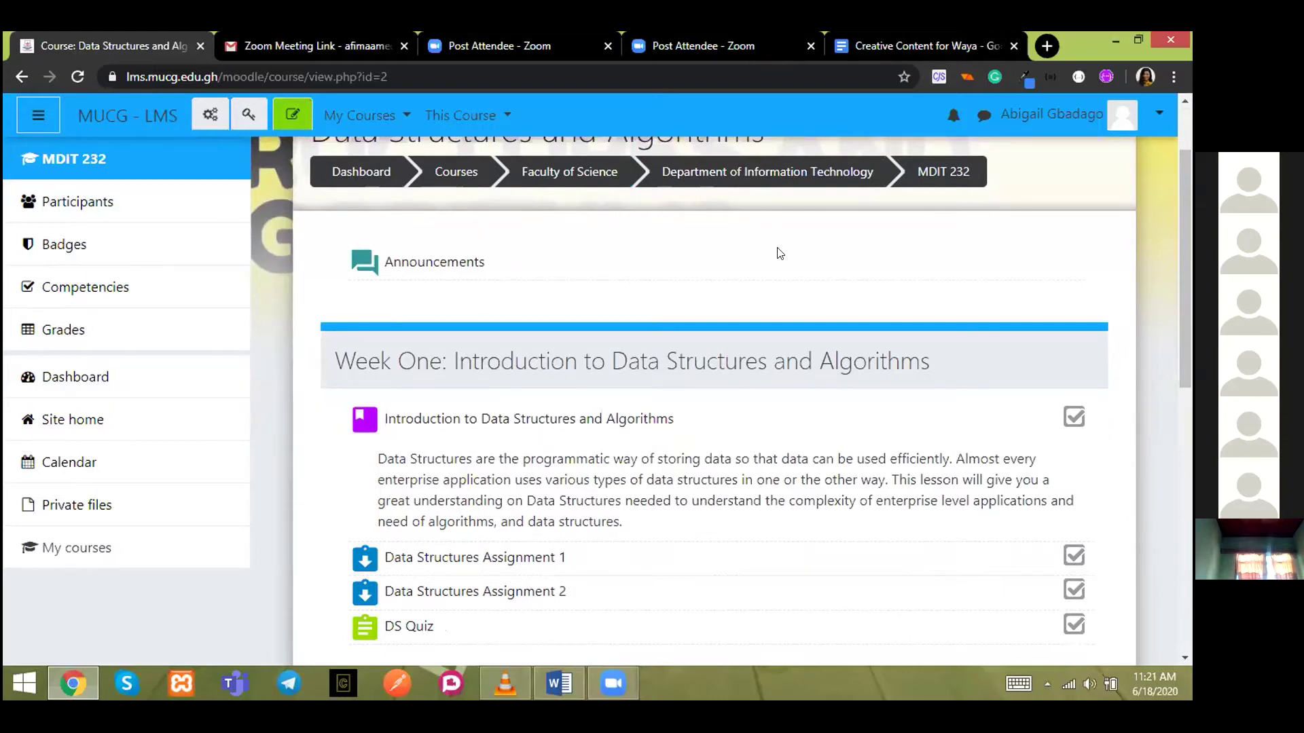
click(105, 199)
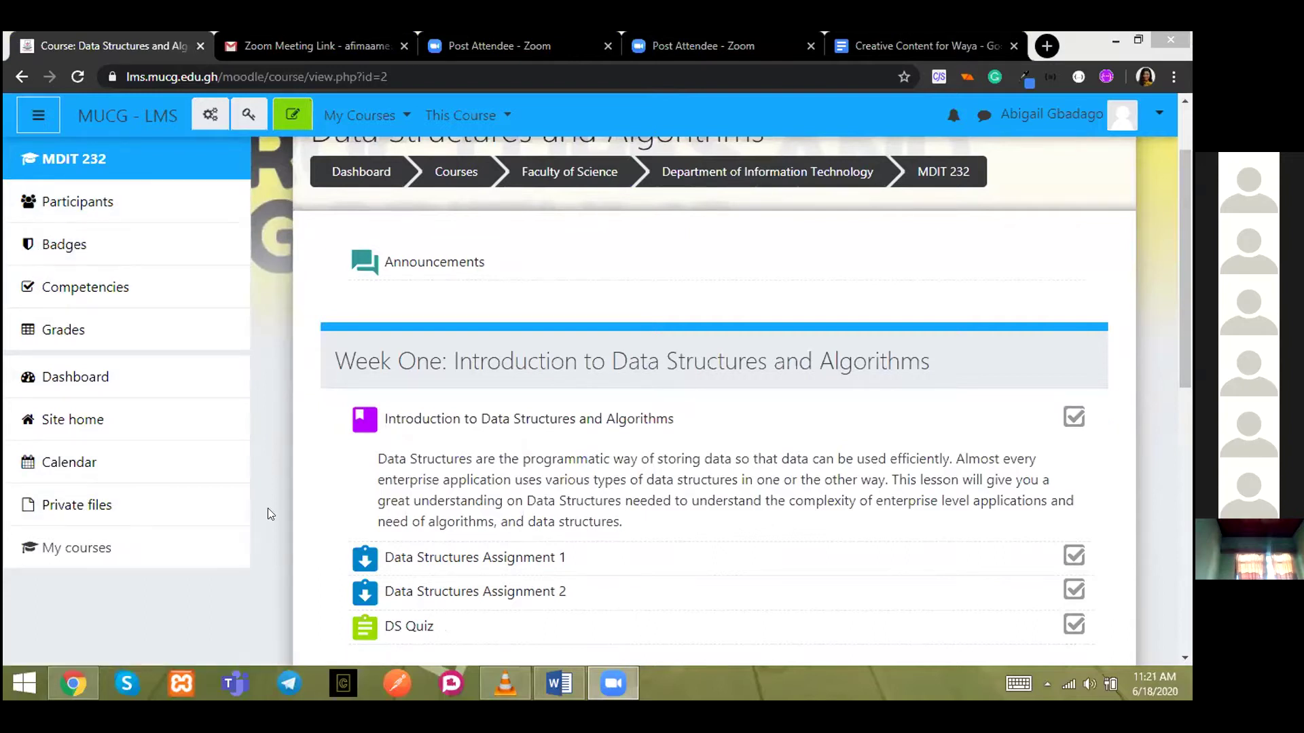
click(121, 206)
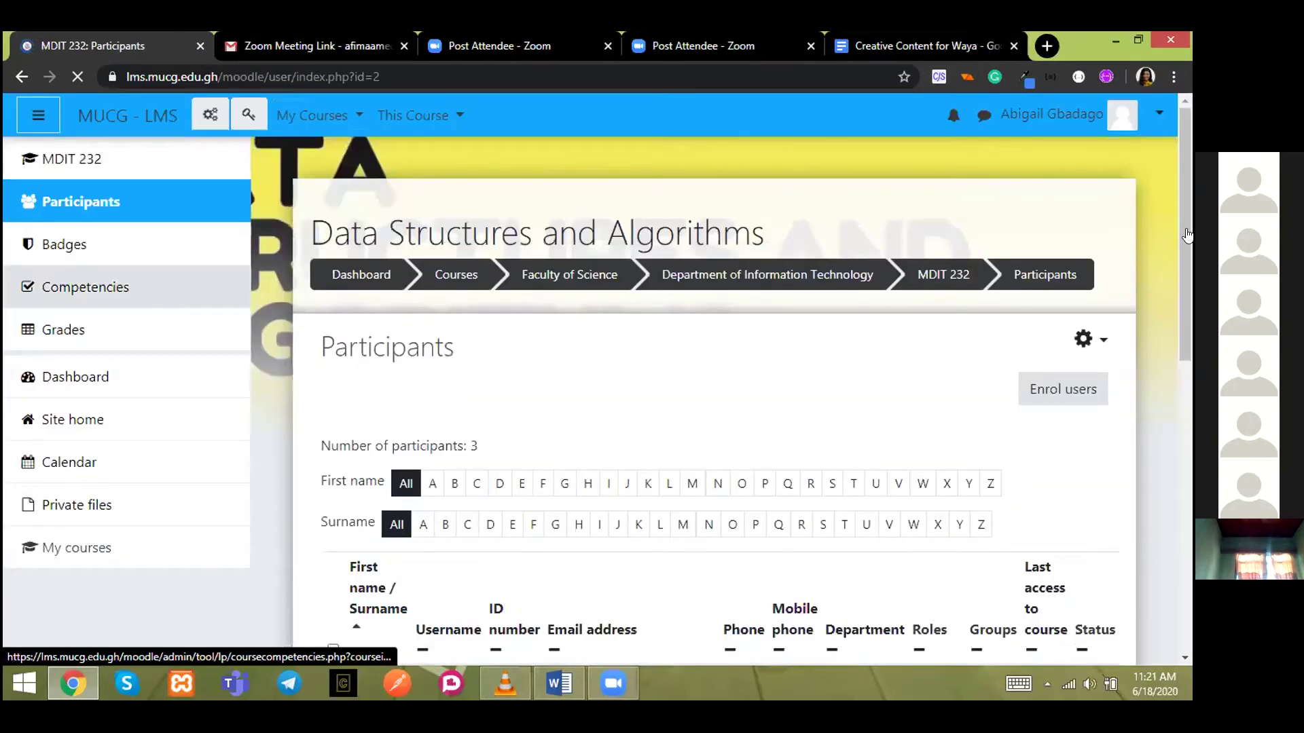
- Scroll through the three-user participant table, then go to the course Badges page
drag(1187, 237, 1187, 333)
scroll(1188, 337, down, 2)
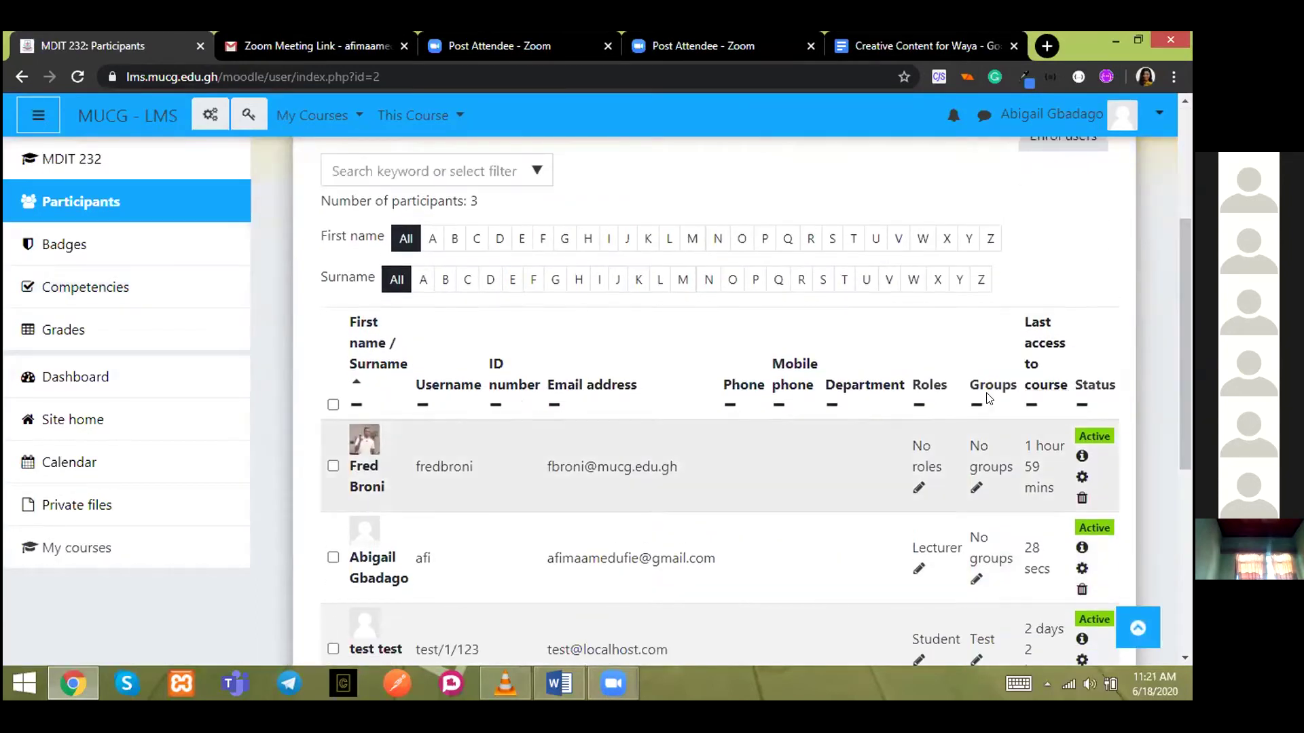
drag(1188, 276, 1179, 204)
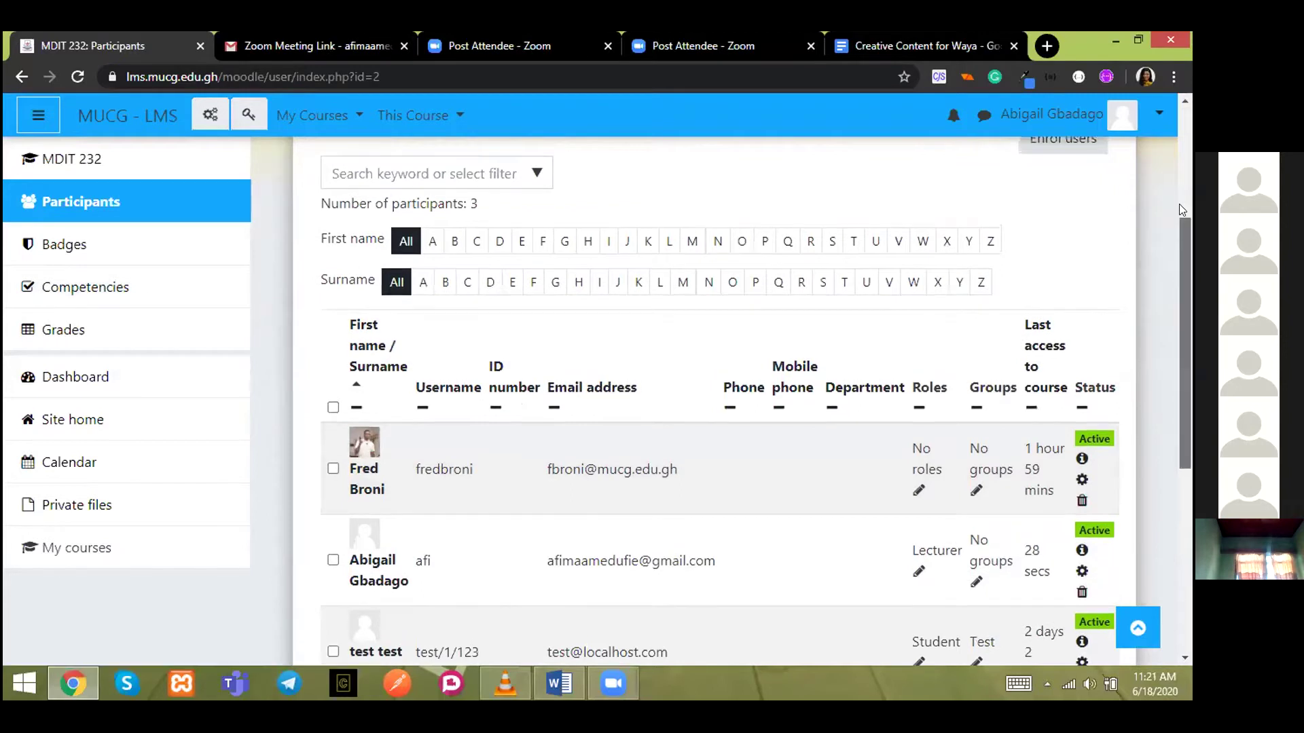
drag(1188, 288, 482, 284)
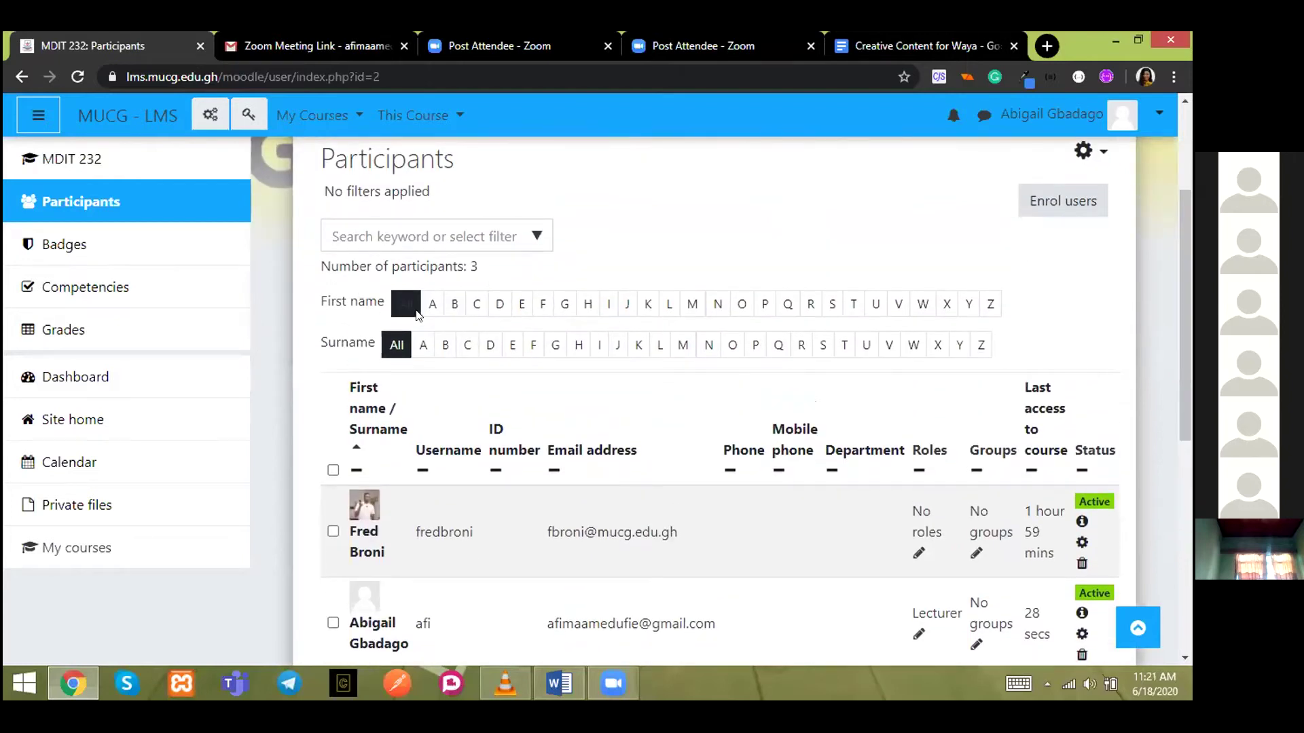
drag(1189, 366, 1189, 436)
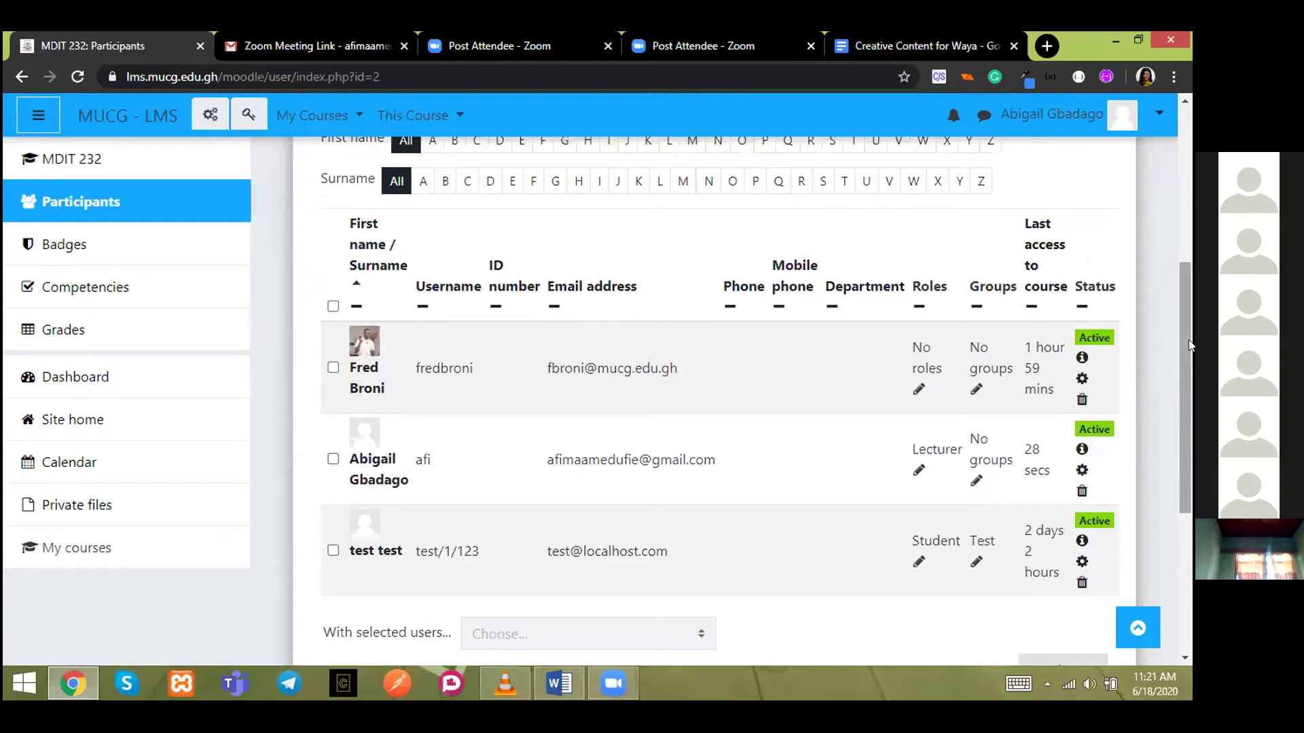
drag(1189, 340, 1188, 389)
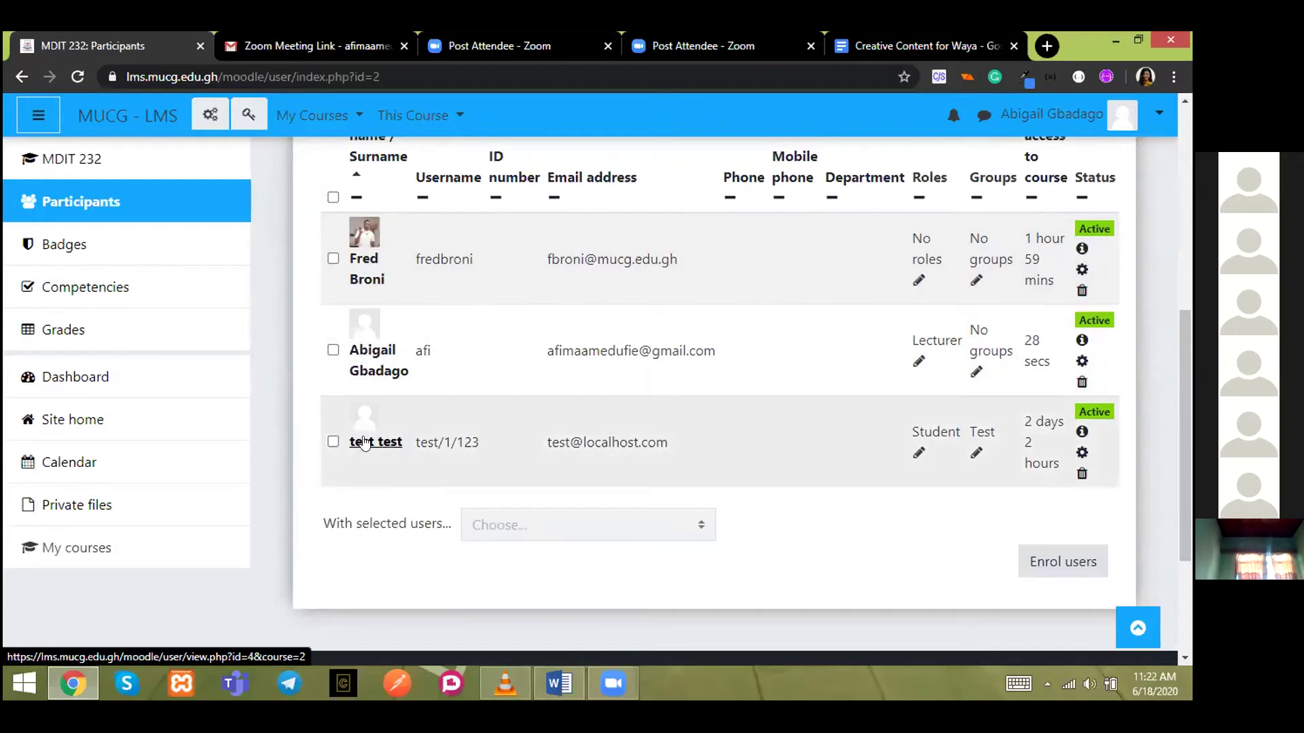
drag(1188, 357, 1161, 129)
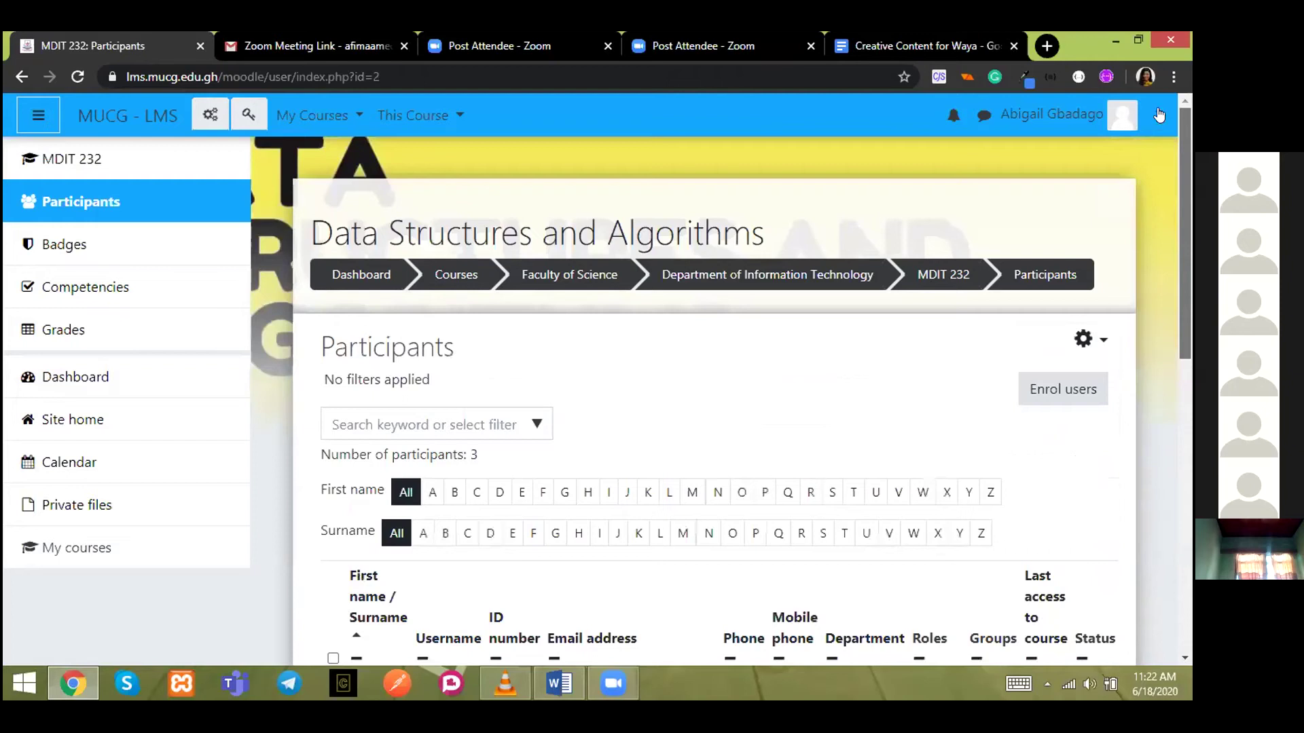
drag(1188, 244, 1188, 296)
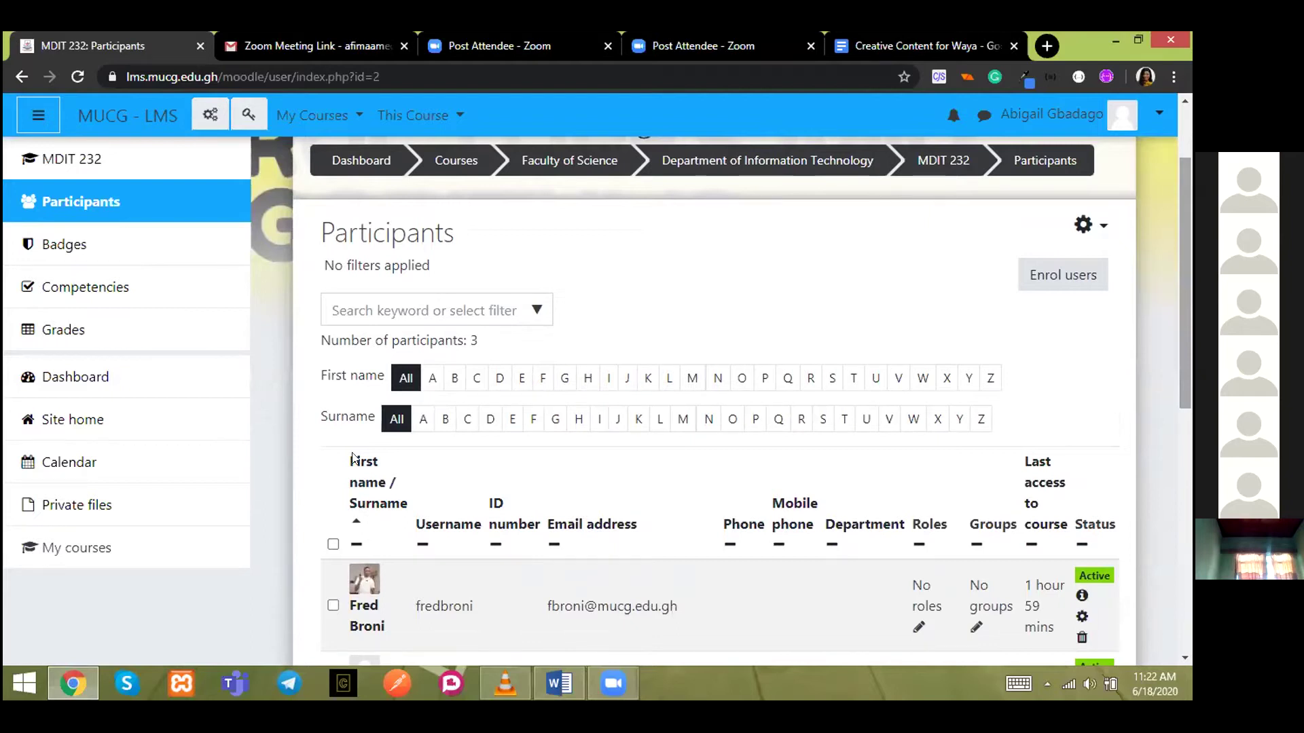
click(112, 247)
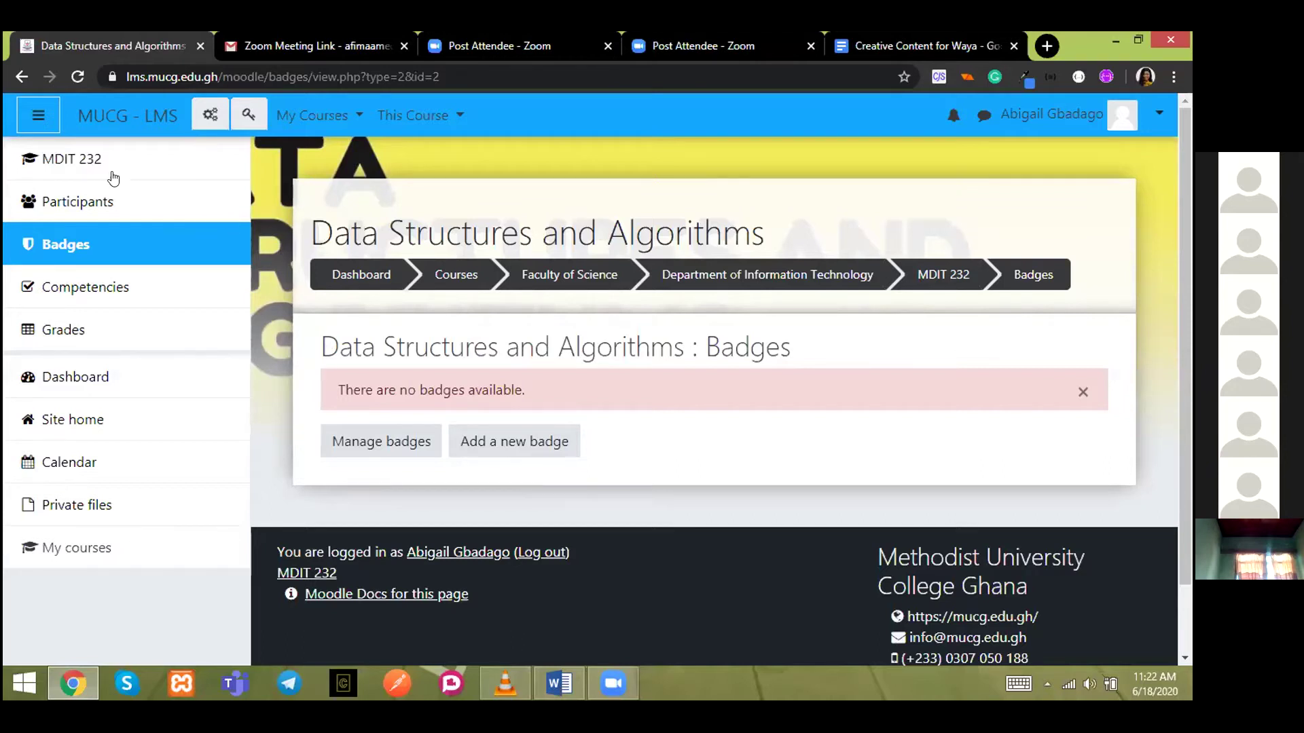
click(111, 202)
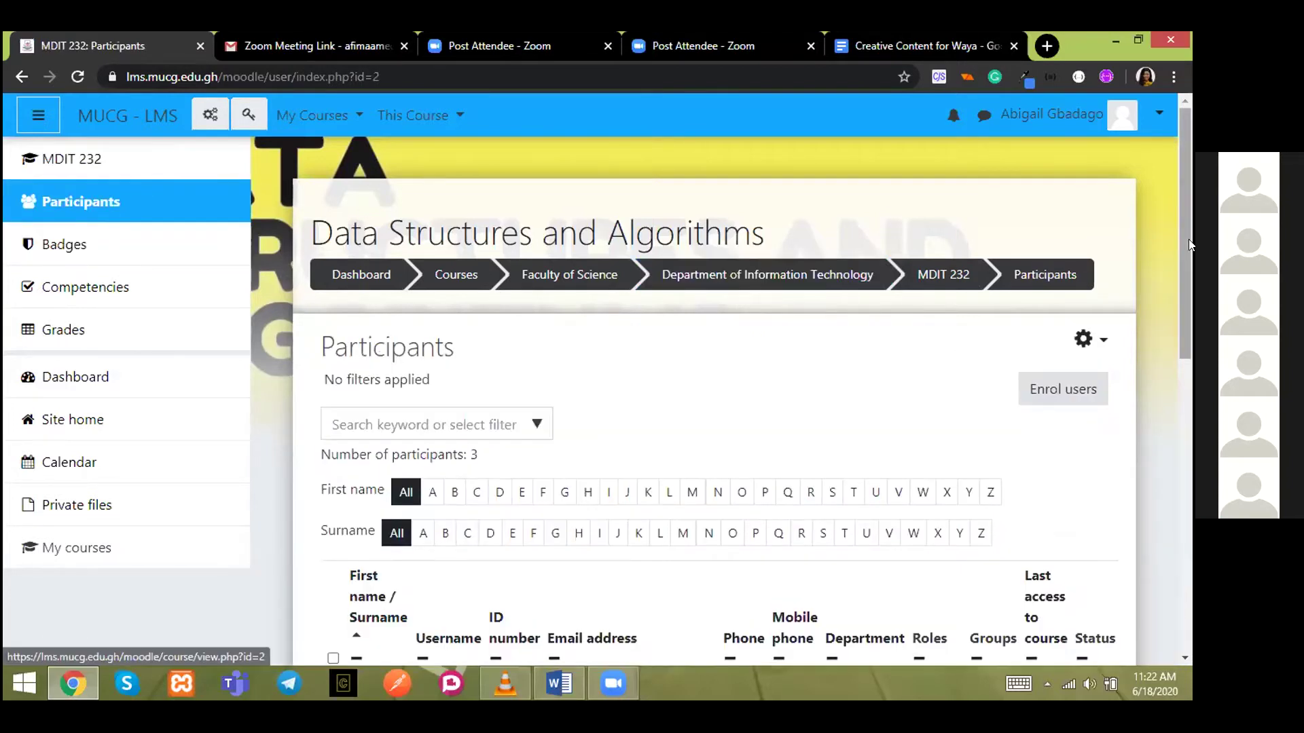
drag(1188, 240, 1188, 316)
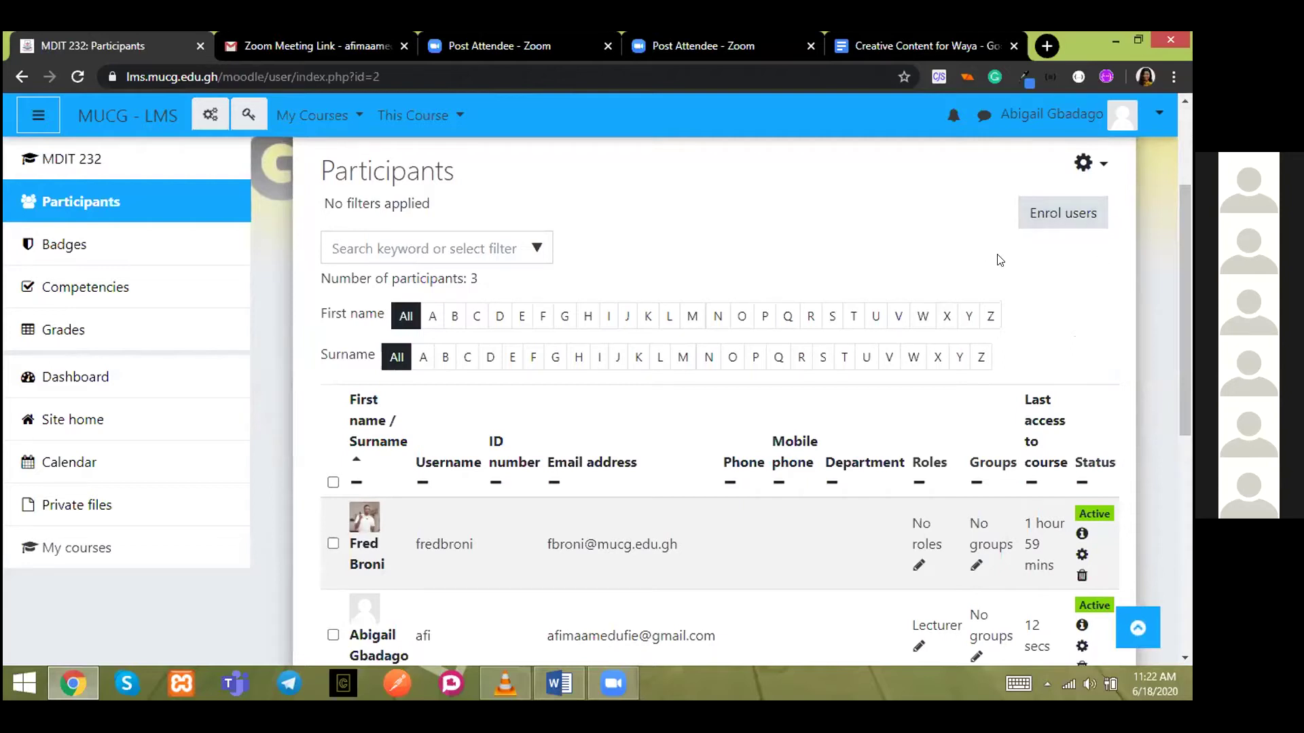
scroll(1188, 352, down, 2)
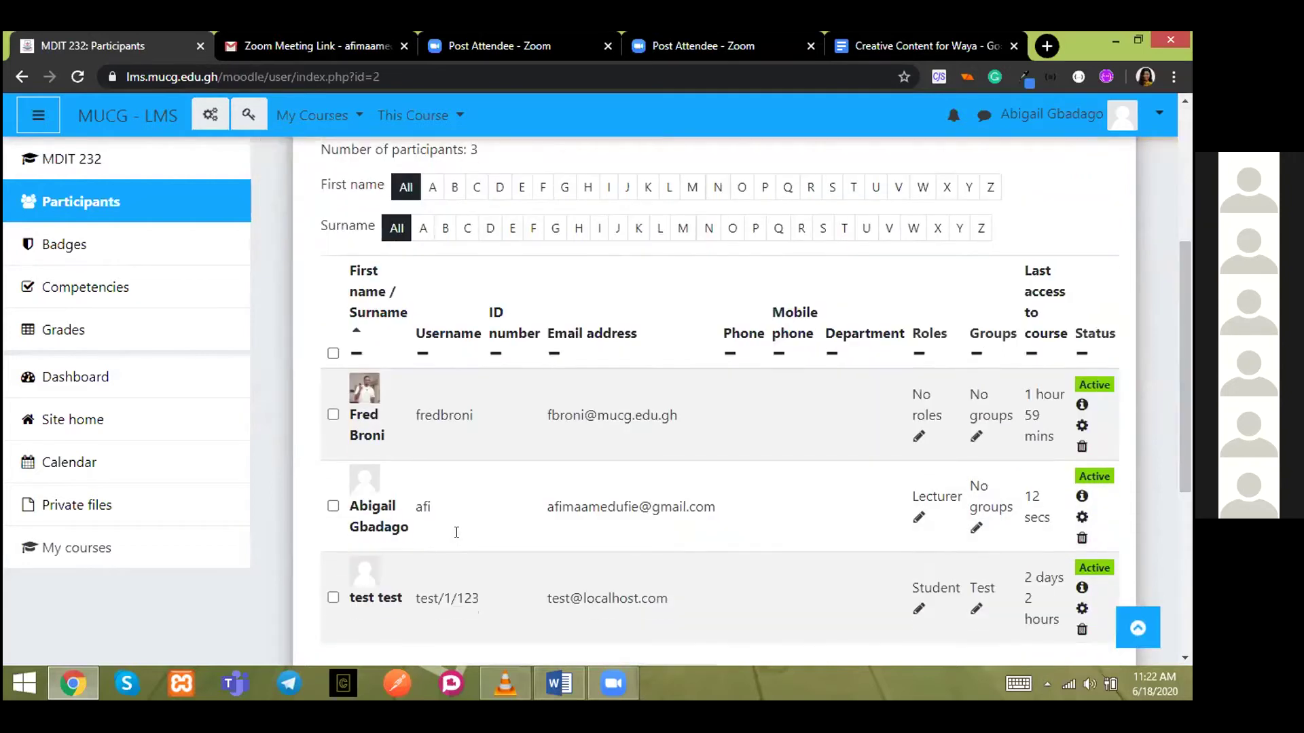
scroll(786, 437, up, 2)
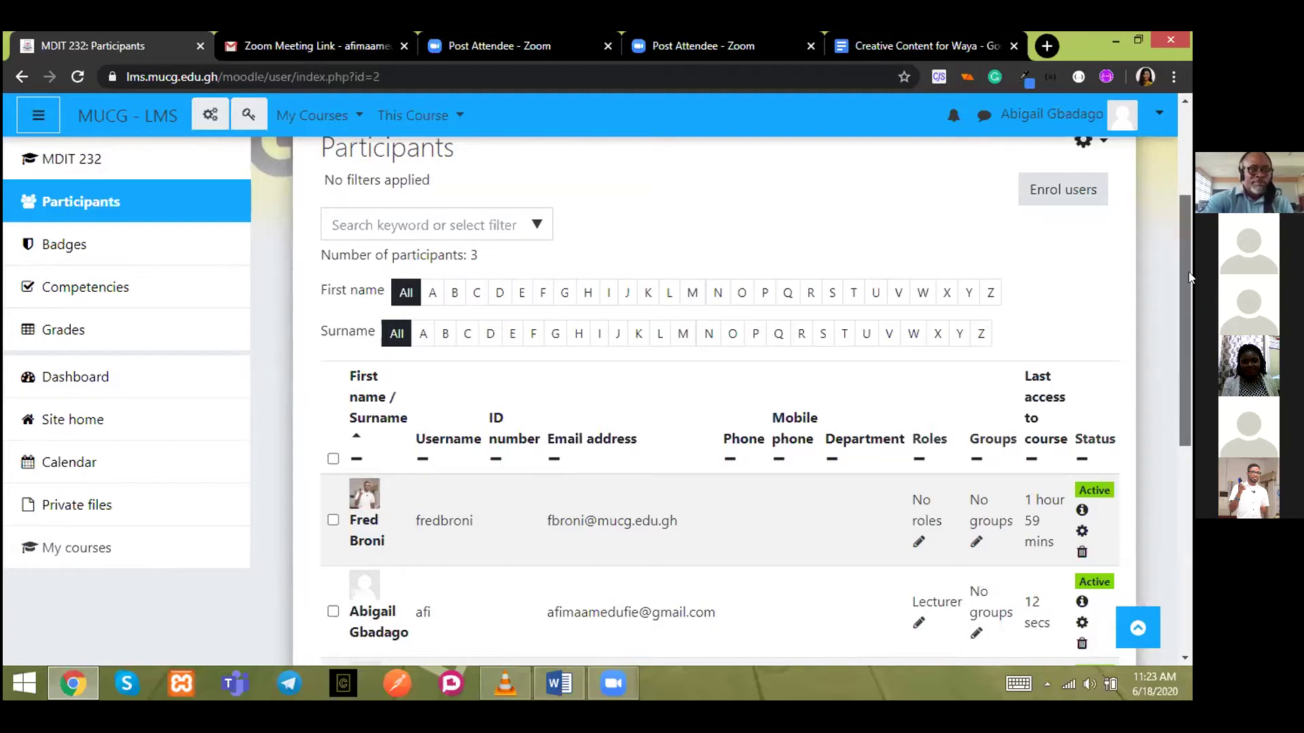
scroll(1188, 271, up, 3)
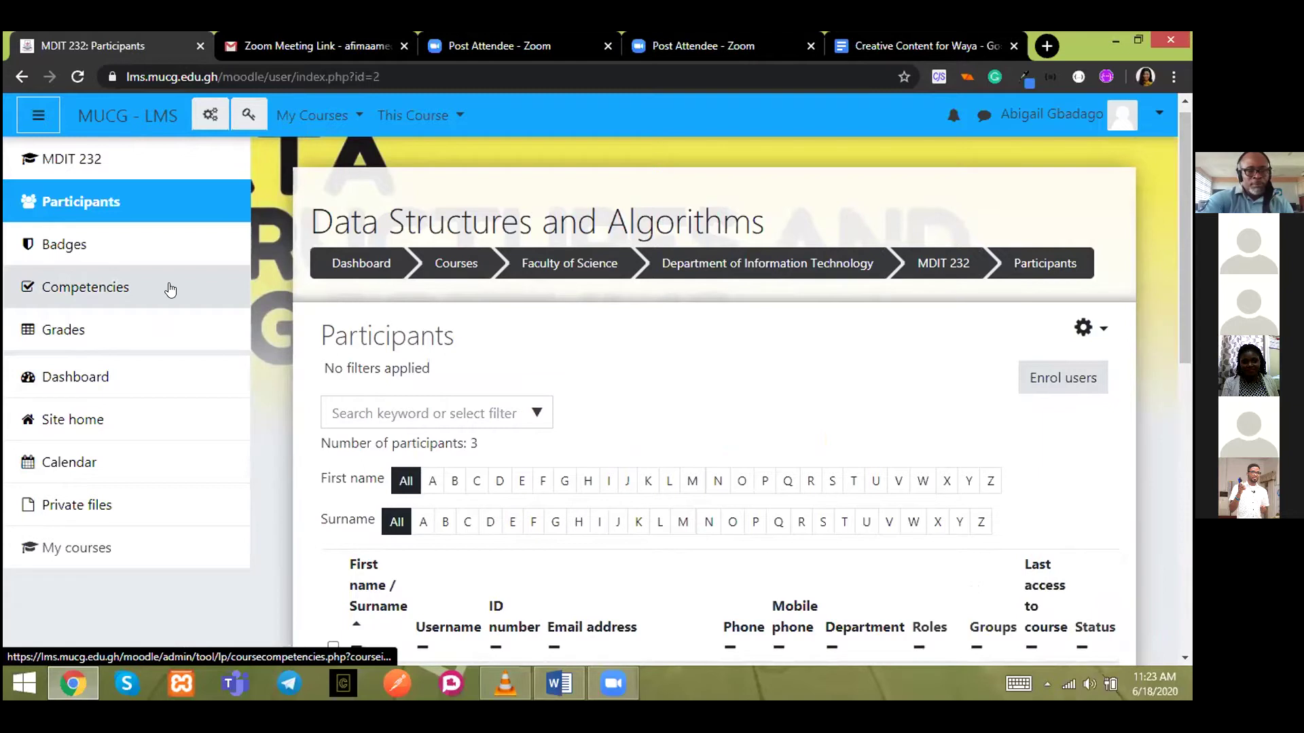
click(1100, 330)
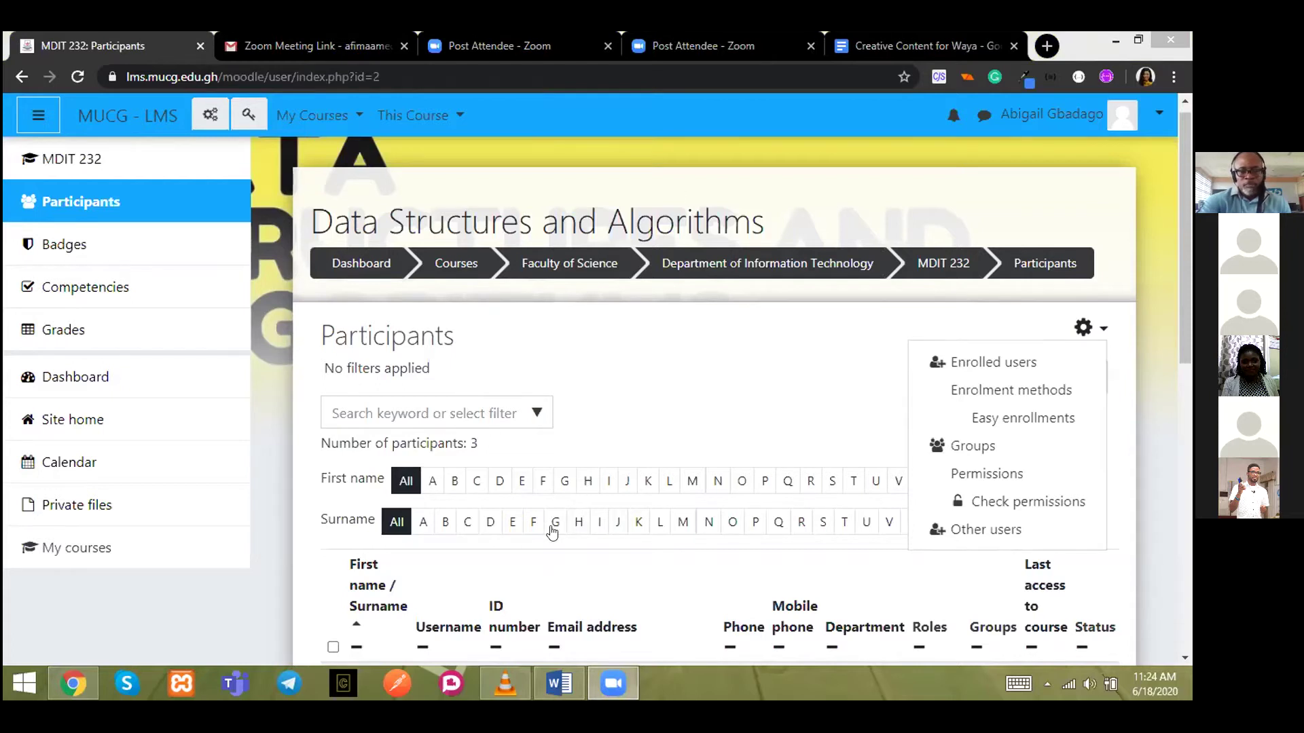
- Close the Participants page's enrolment and permissions options list
click(1084, 327)
- Toggle the gear's enrolment options open, dismiss with Escape, reopen, scroll, then open Badges
click(1084, 327)
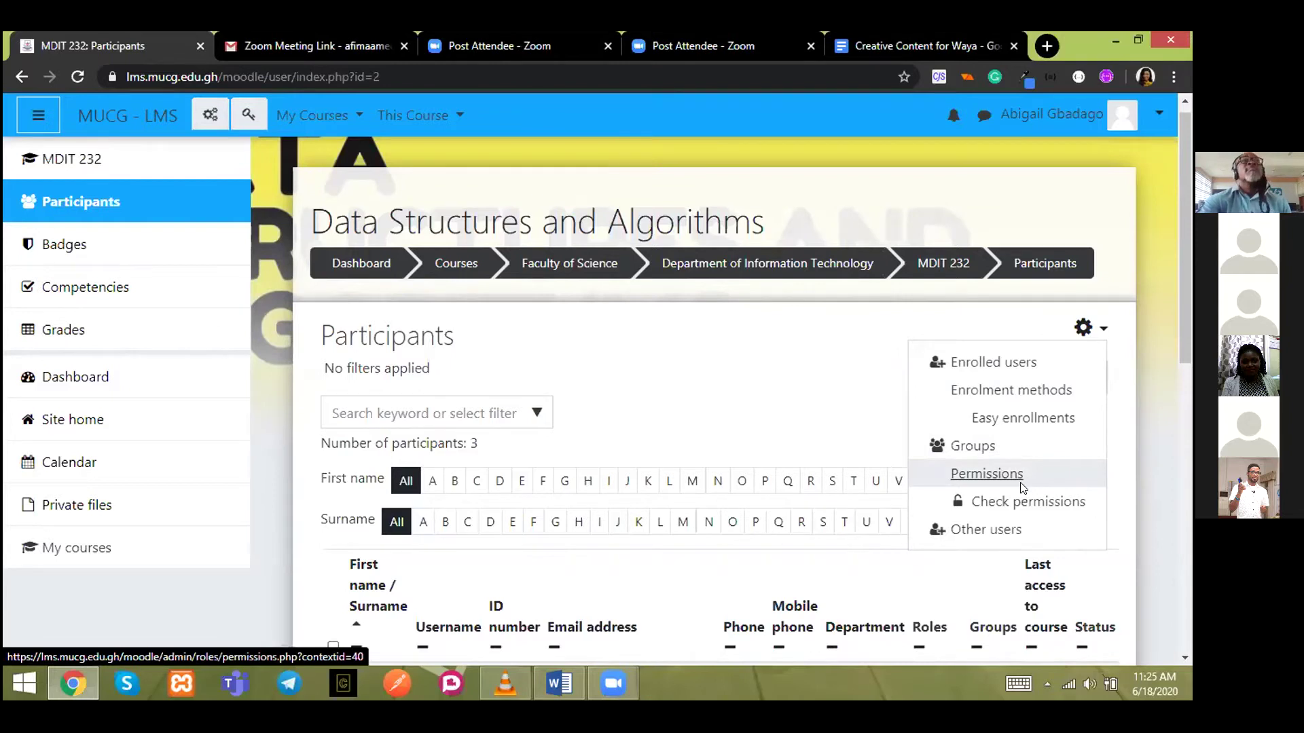
key(Escape)
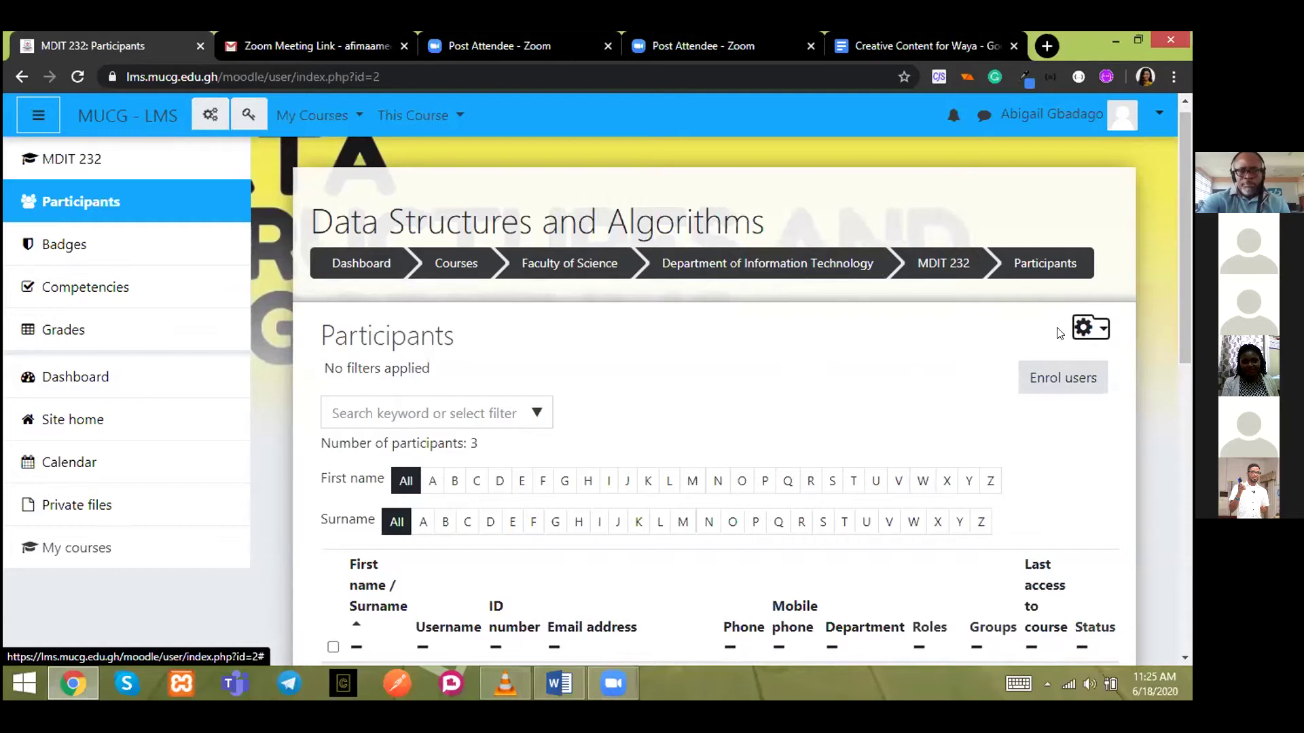
click(1082, 329)
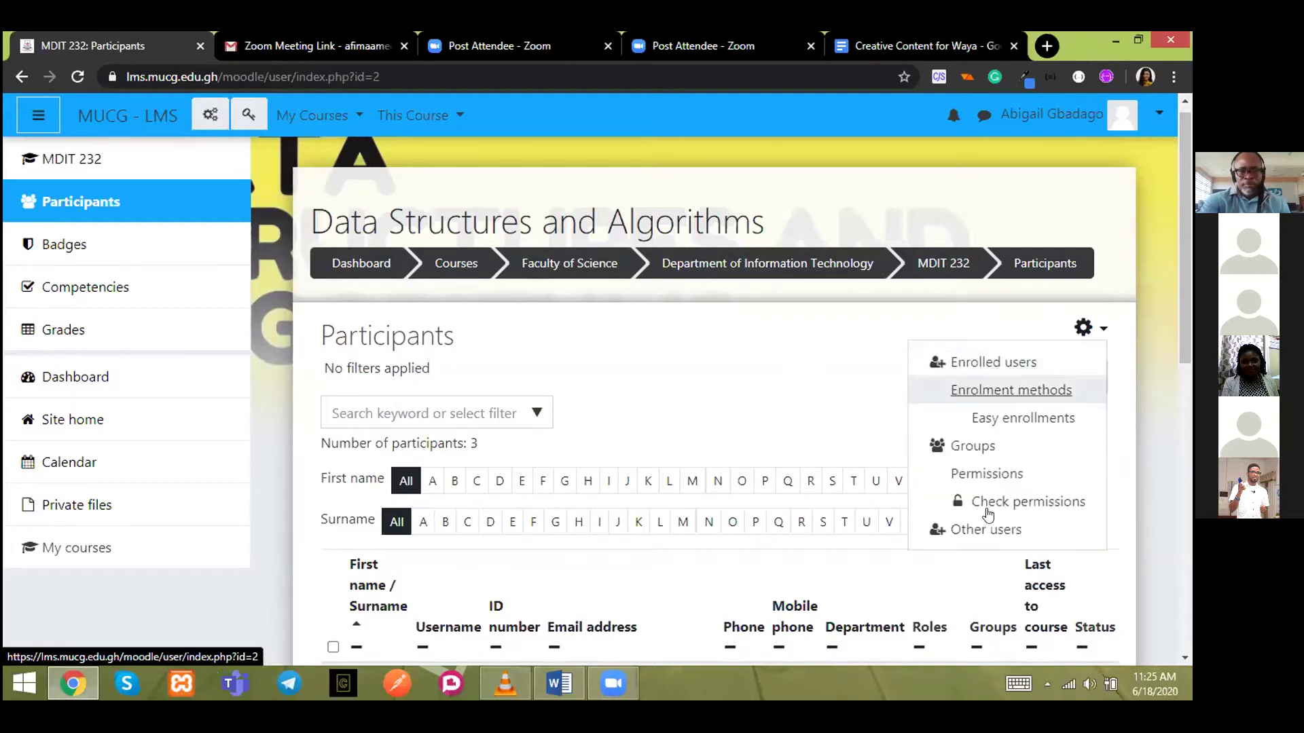
scroll(1189, 379, down, 1)
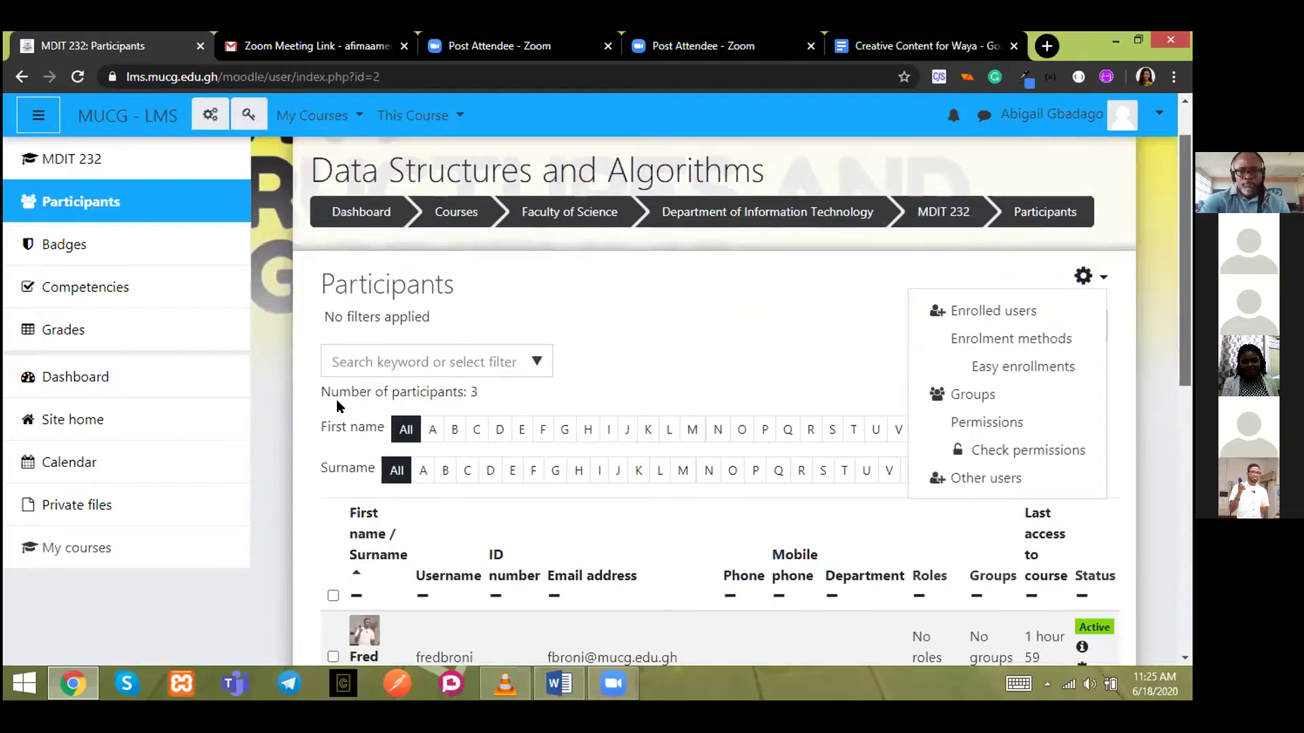
scroll(336, 399, down, 4)
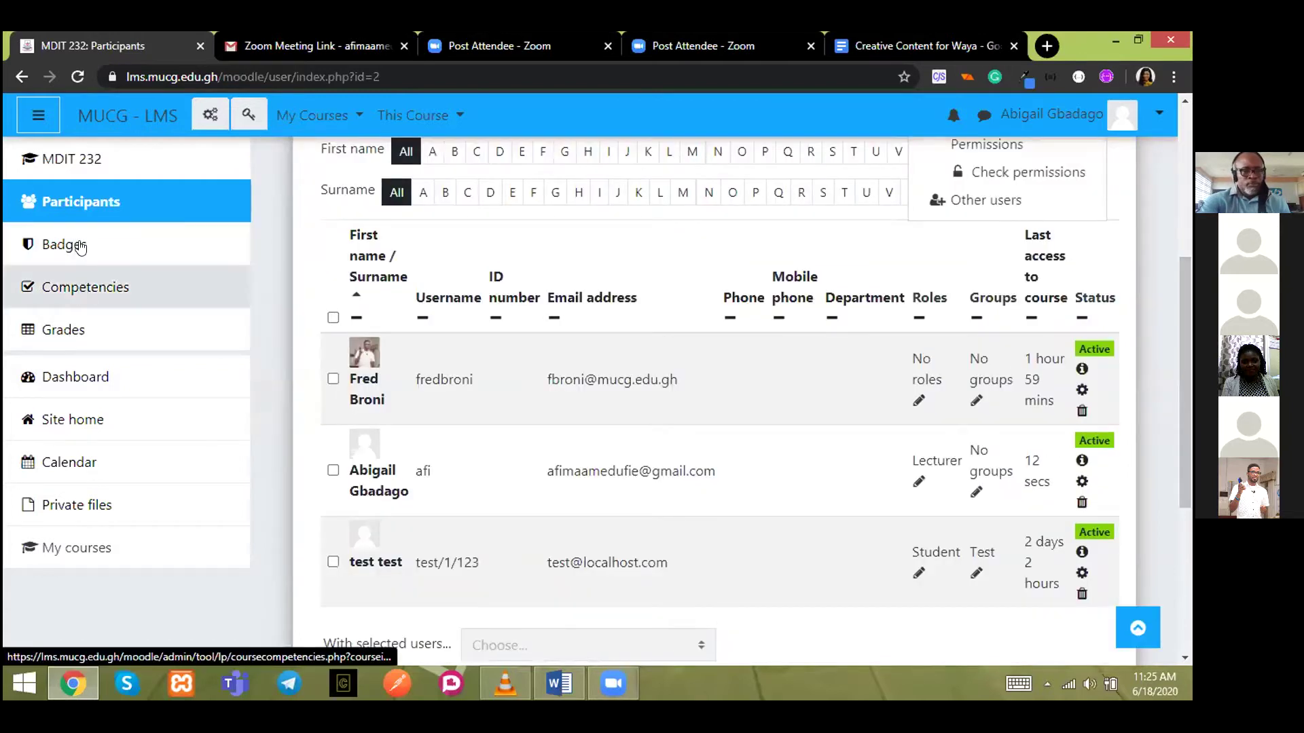
scroll(65, 242, up, 5)
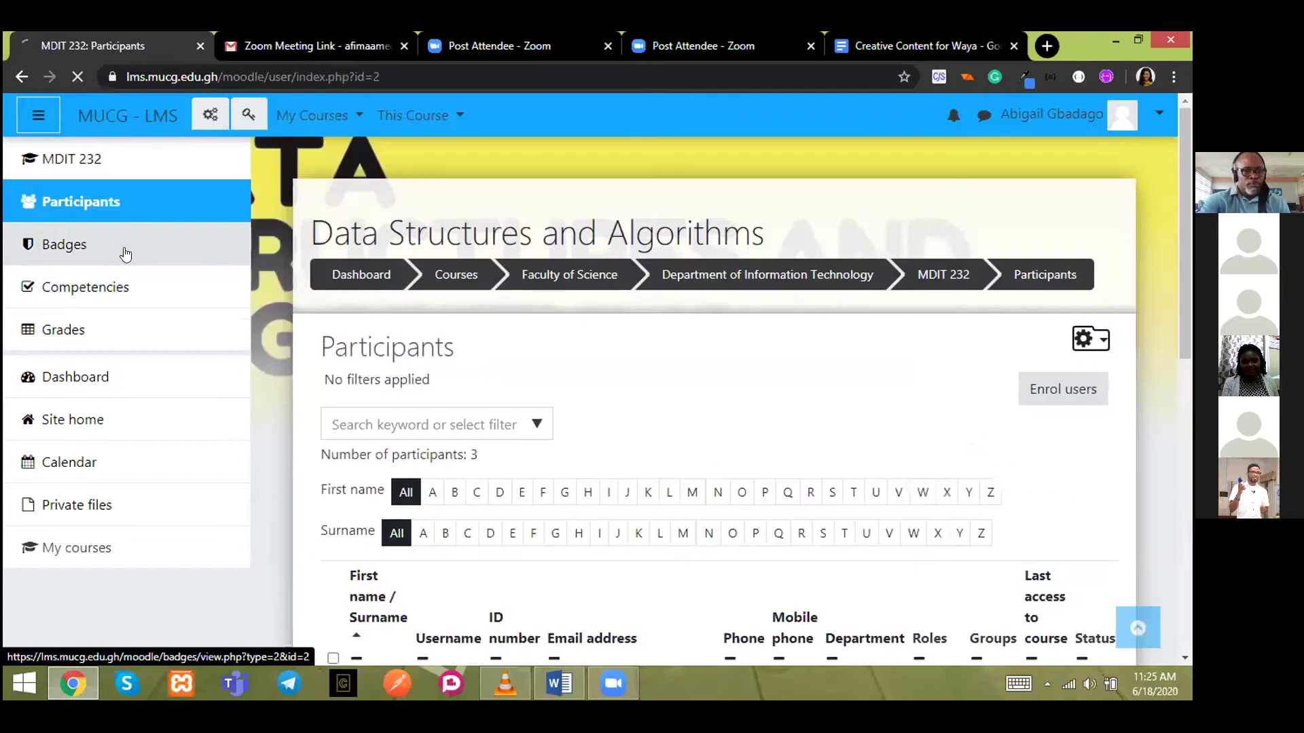
click(122, 249)
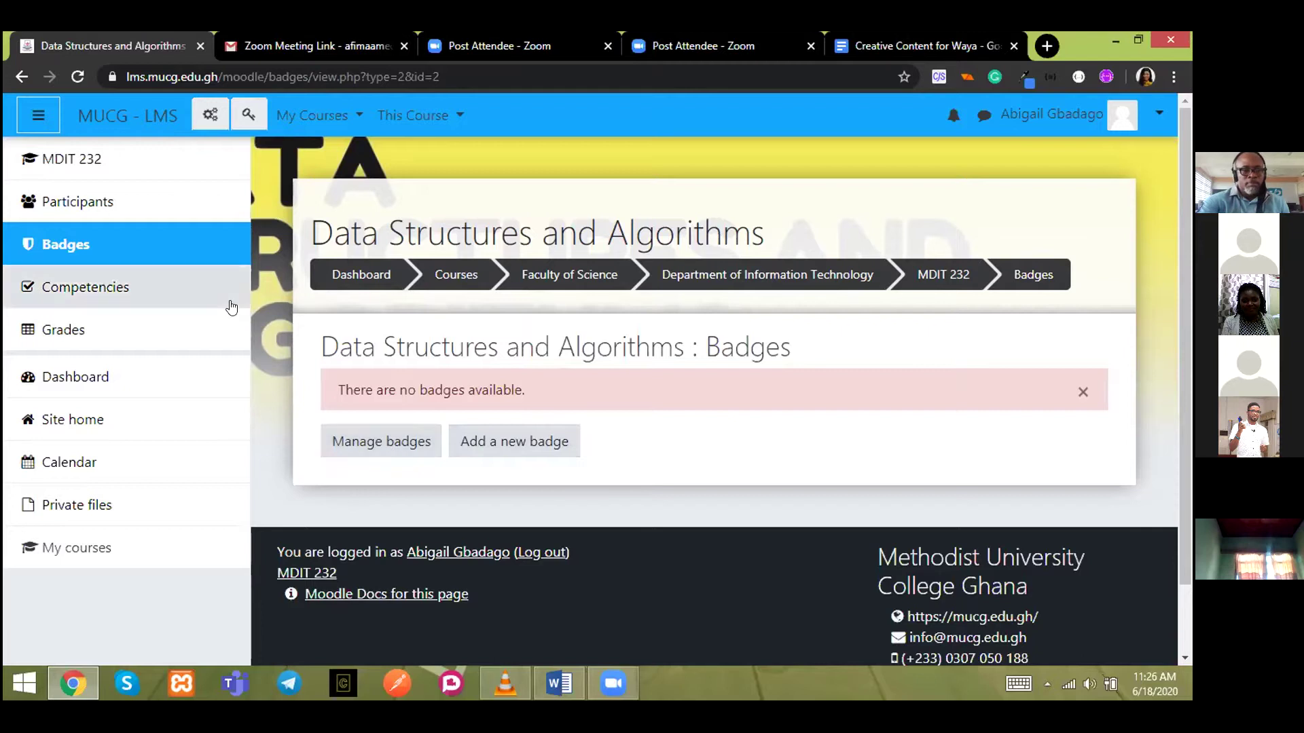
- View the Course competencies page with no linked competencies, then go to Grades
click(163, 297)
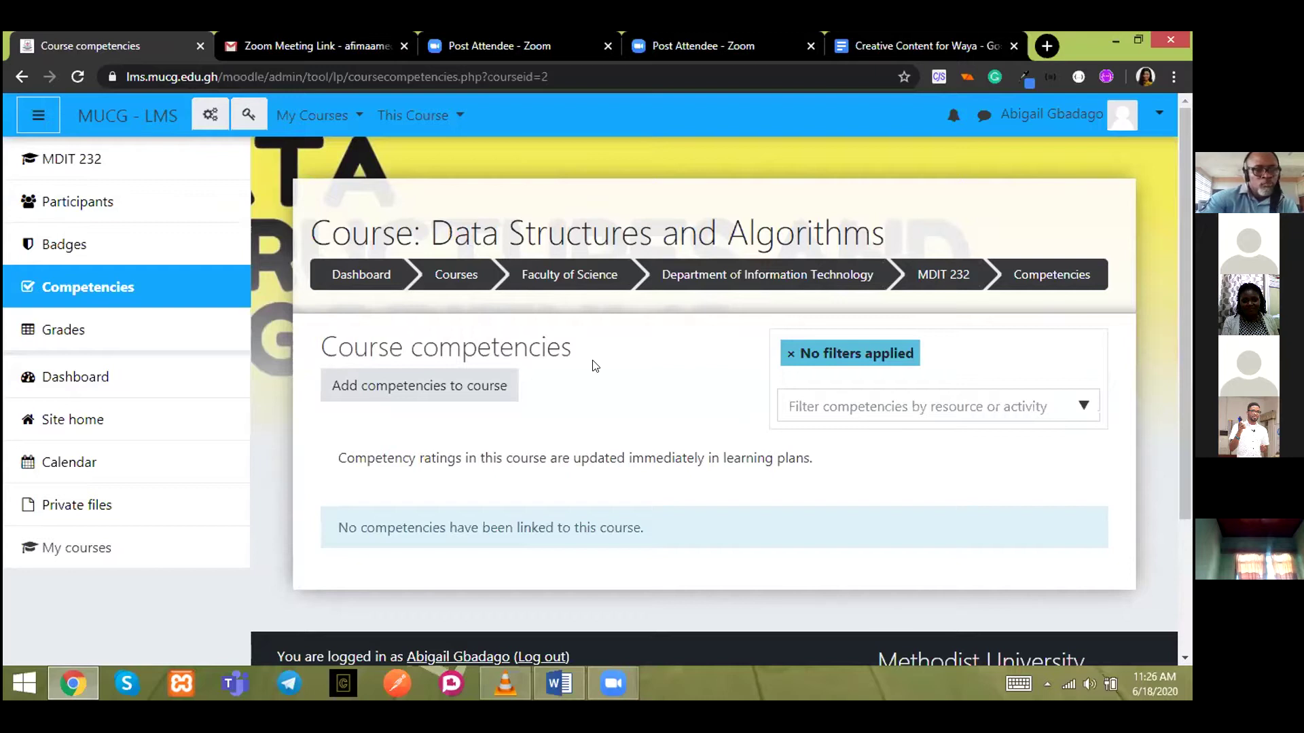
click(143, 346)
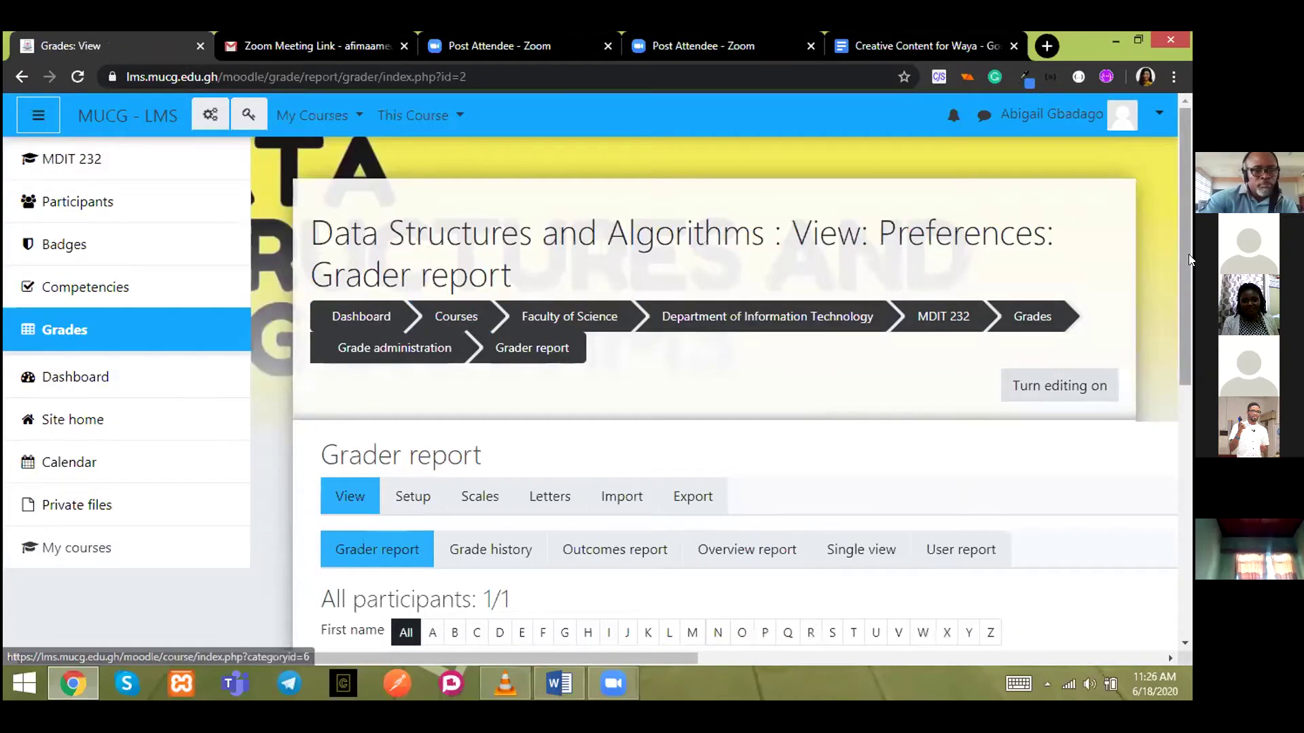
- Scroll the Grader report down to the one-participant table and back up to the heading
drag(1188, 254, 1188, 361)
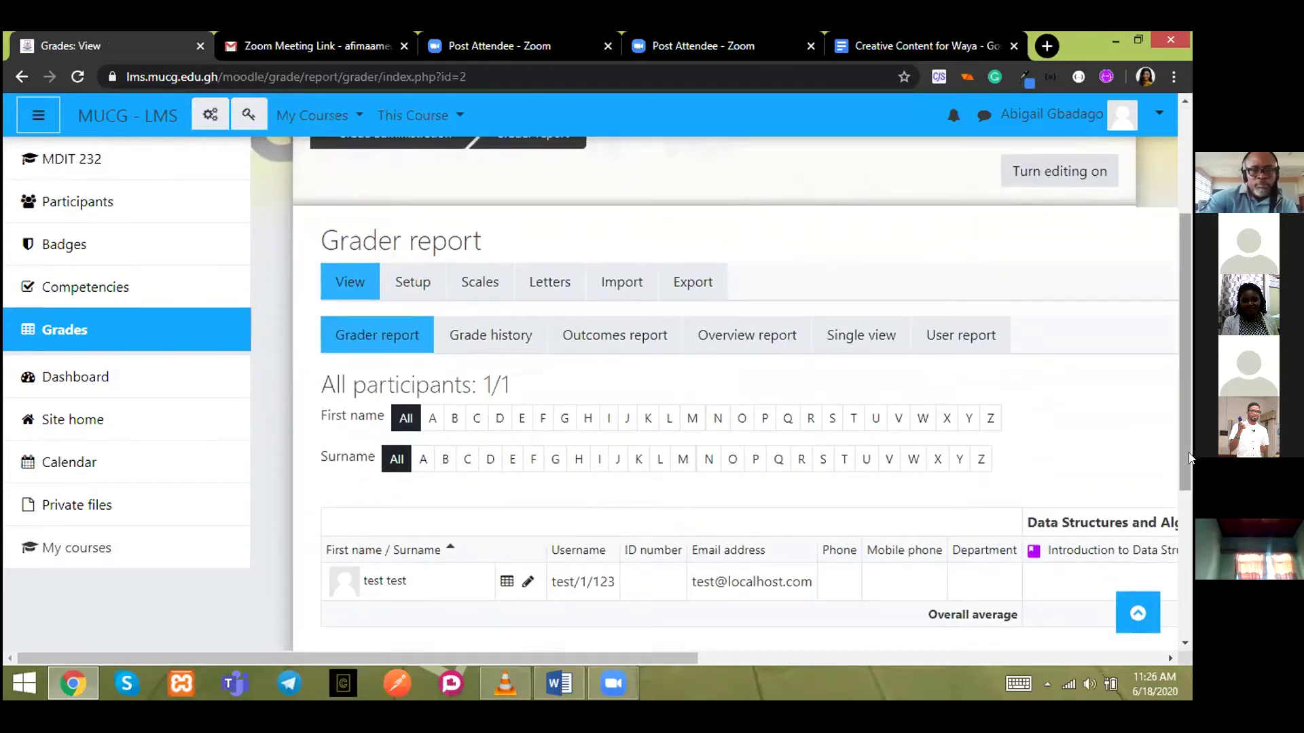
drag(1189, 470, 1190, 490)
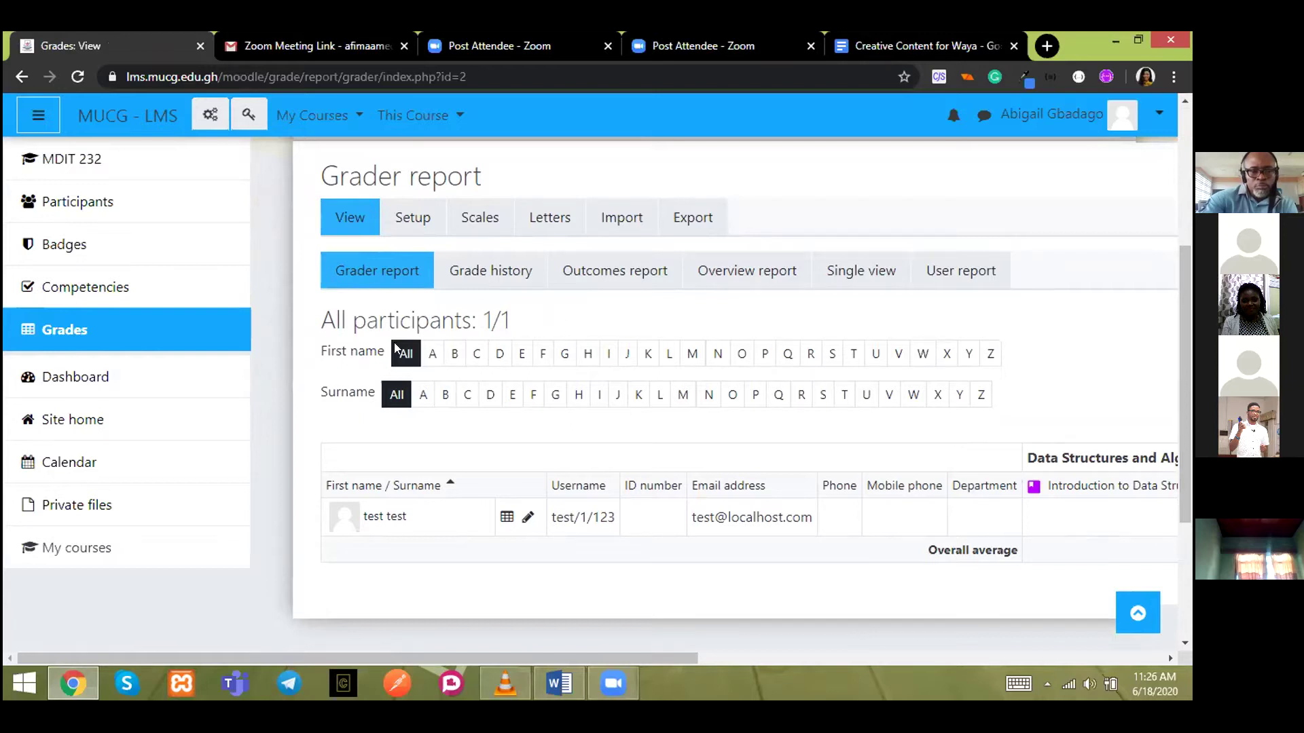
scroll(1188, 393, down, 1)
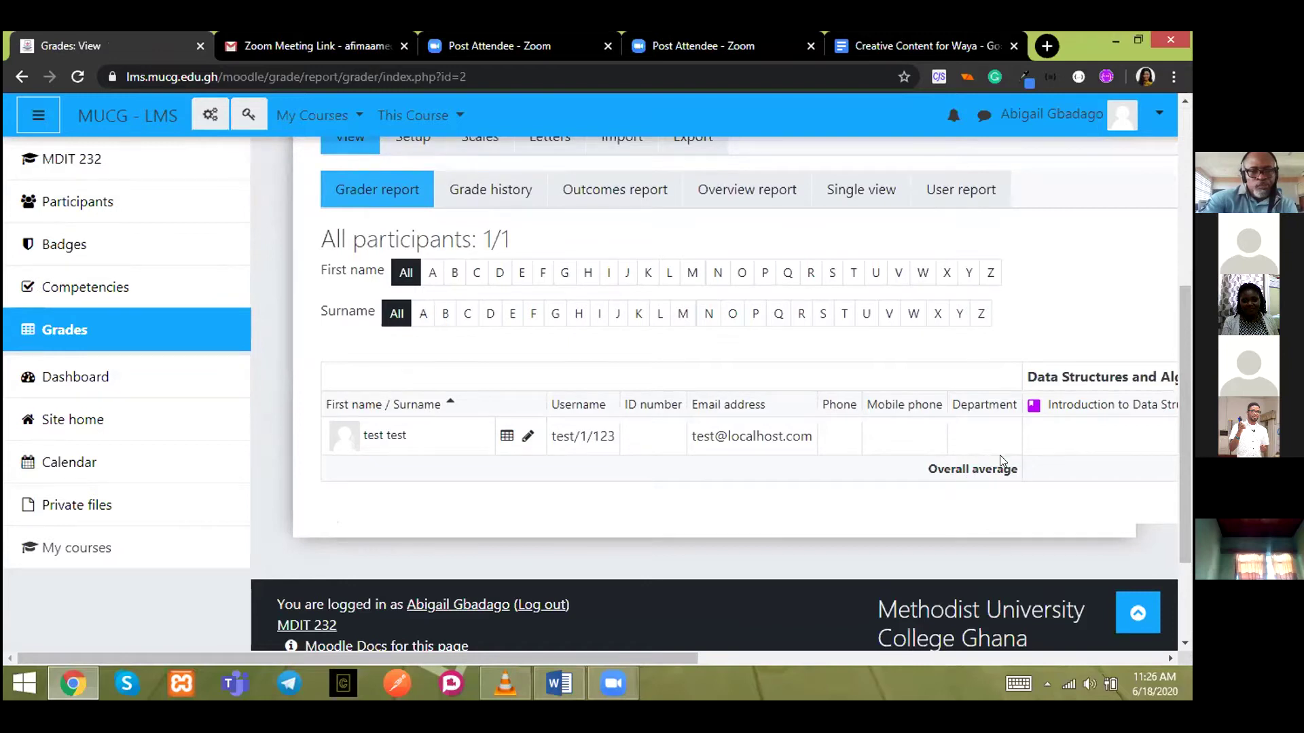
drag(1188, 400, 1188, 238)
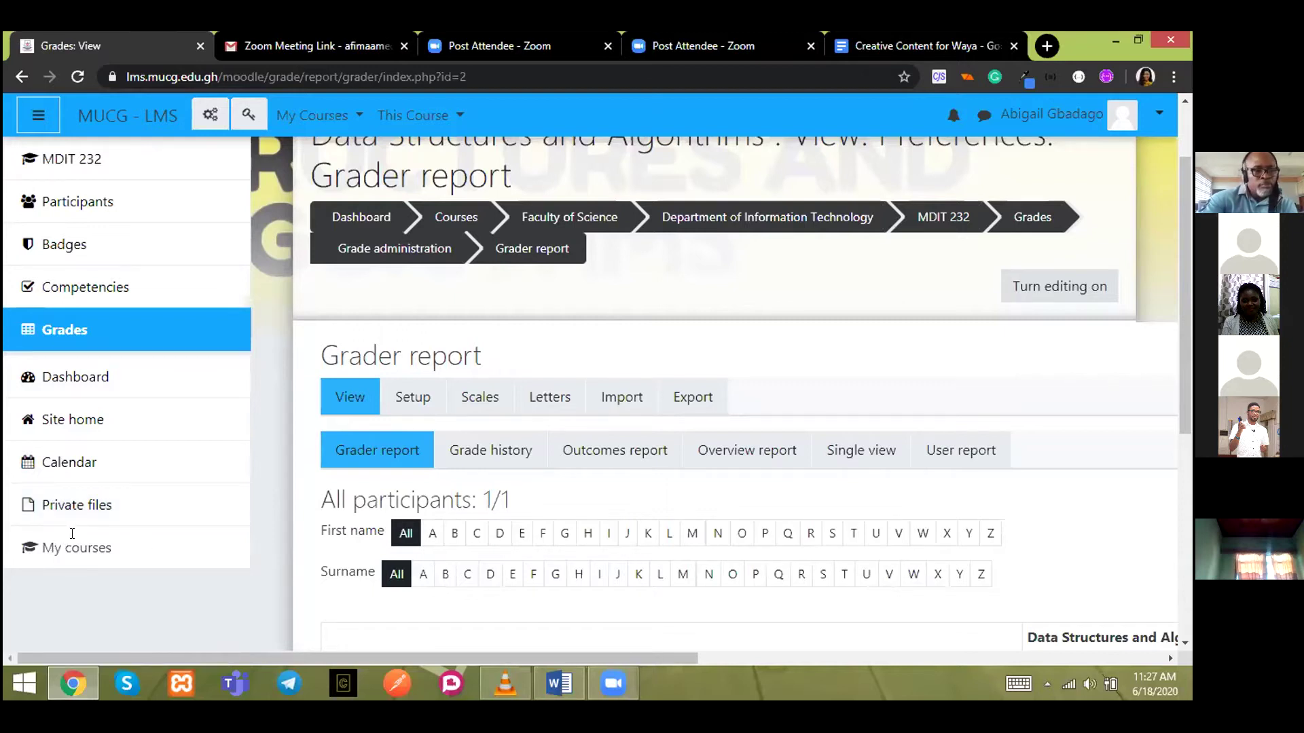
drag(1188, 345, 1175, 231)
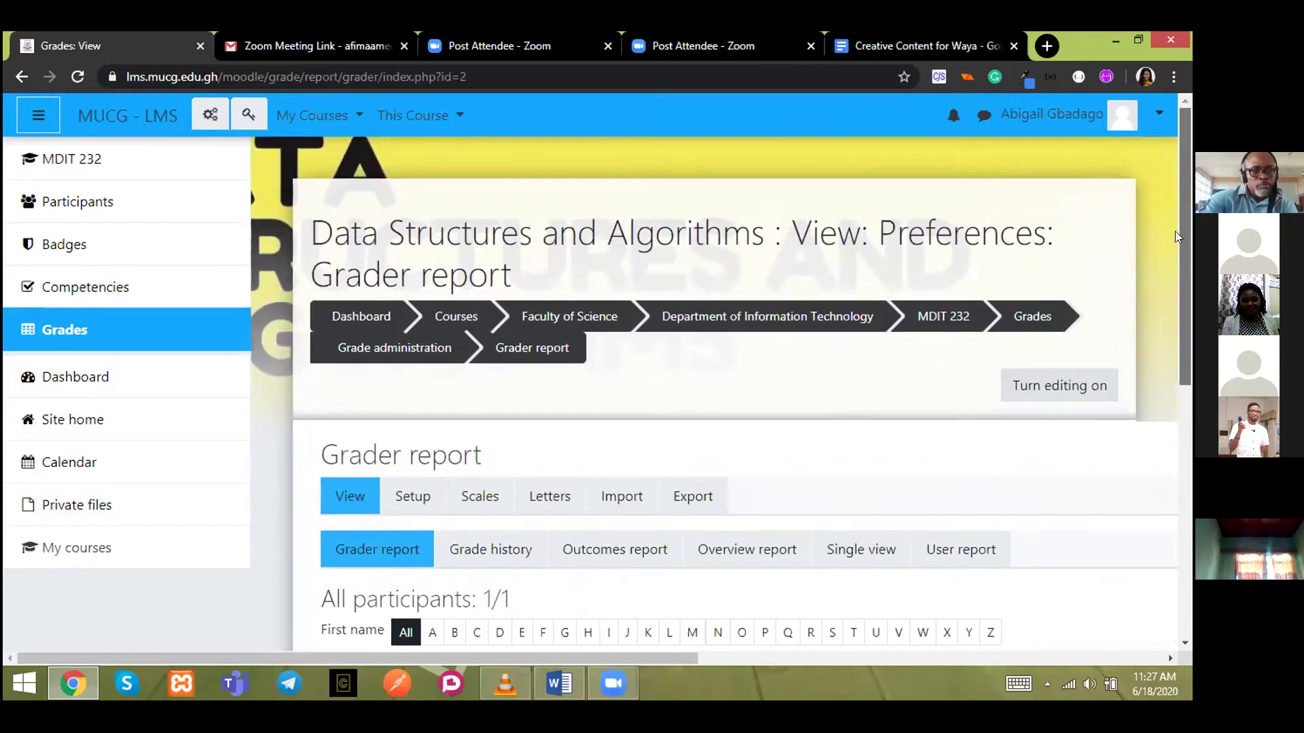
- Choose Data Structures and Algorithms from the My Courses menu to return to its course page
click(428, 116)
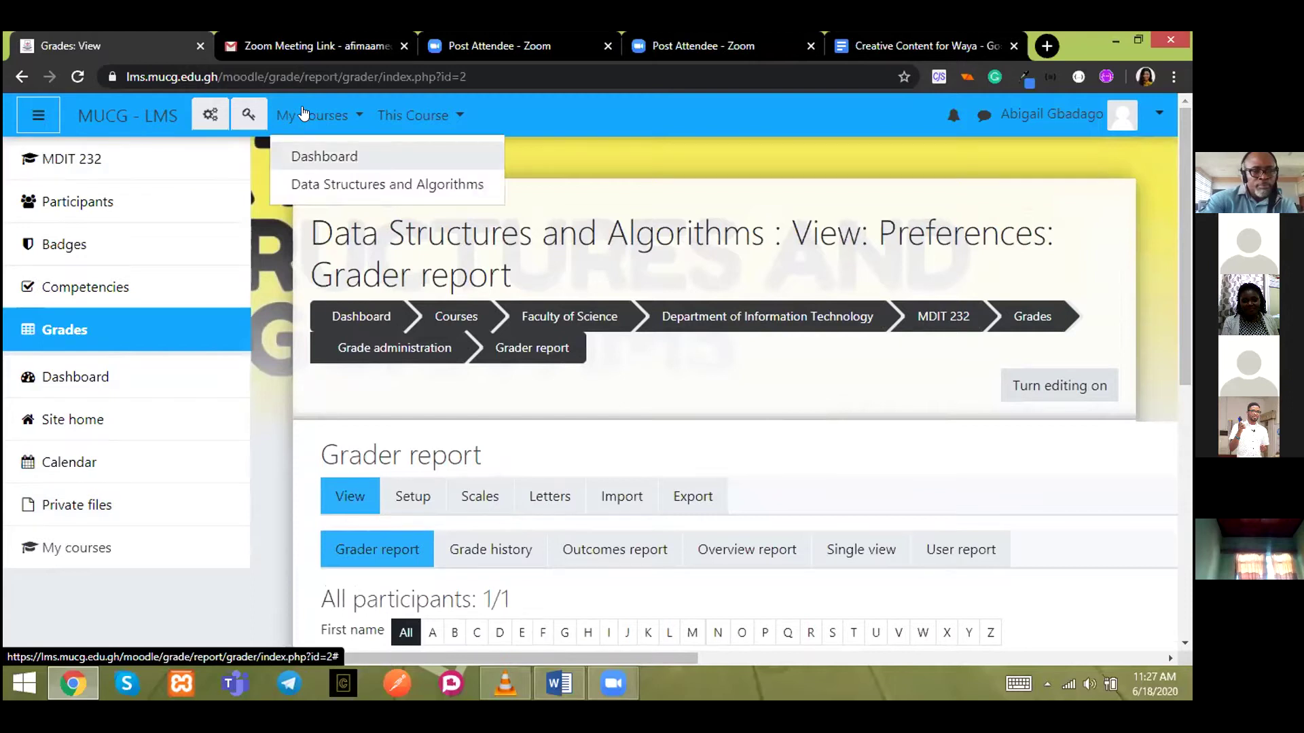
click(432, 112)
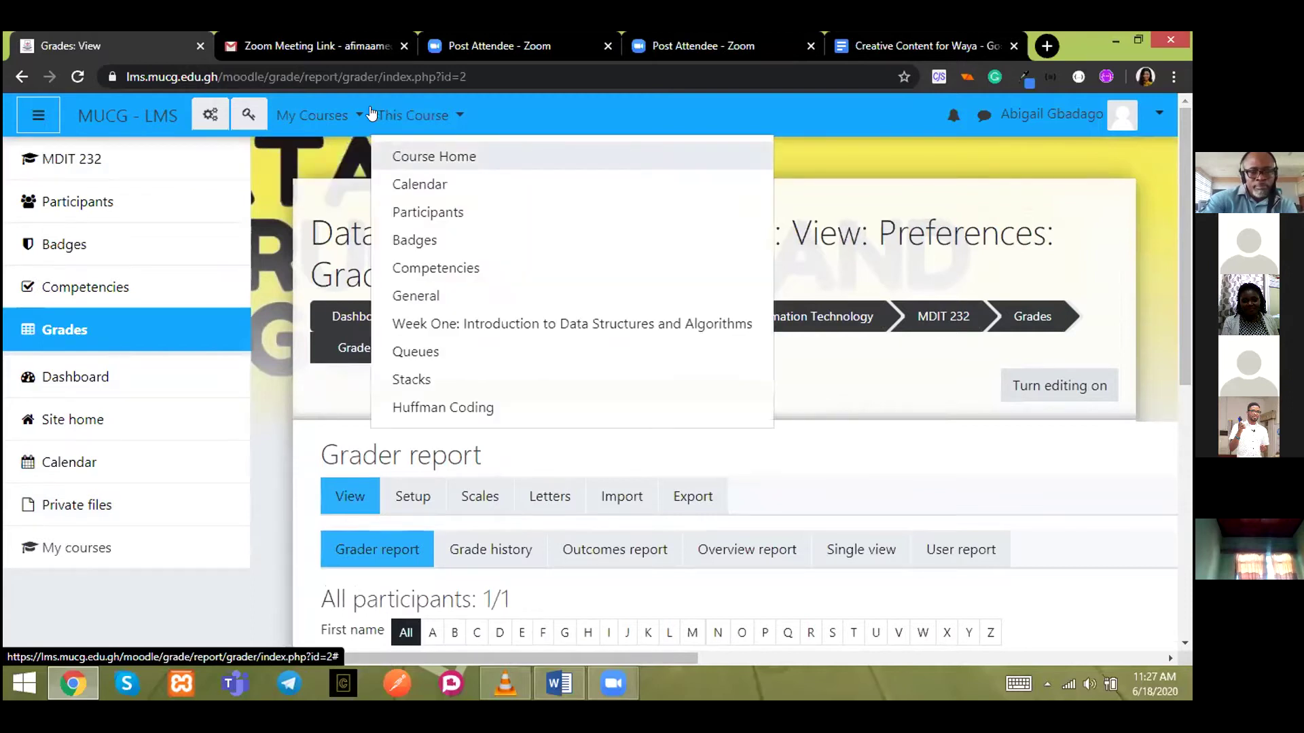
click(337, 112)
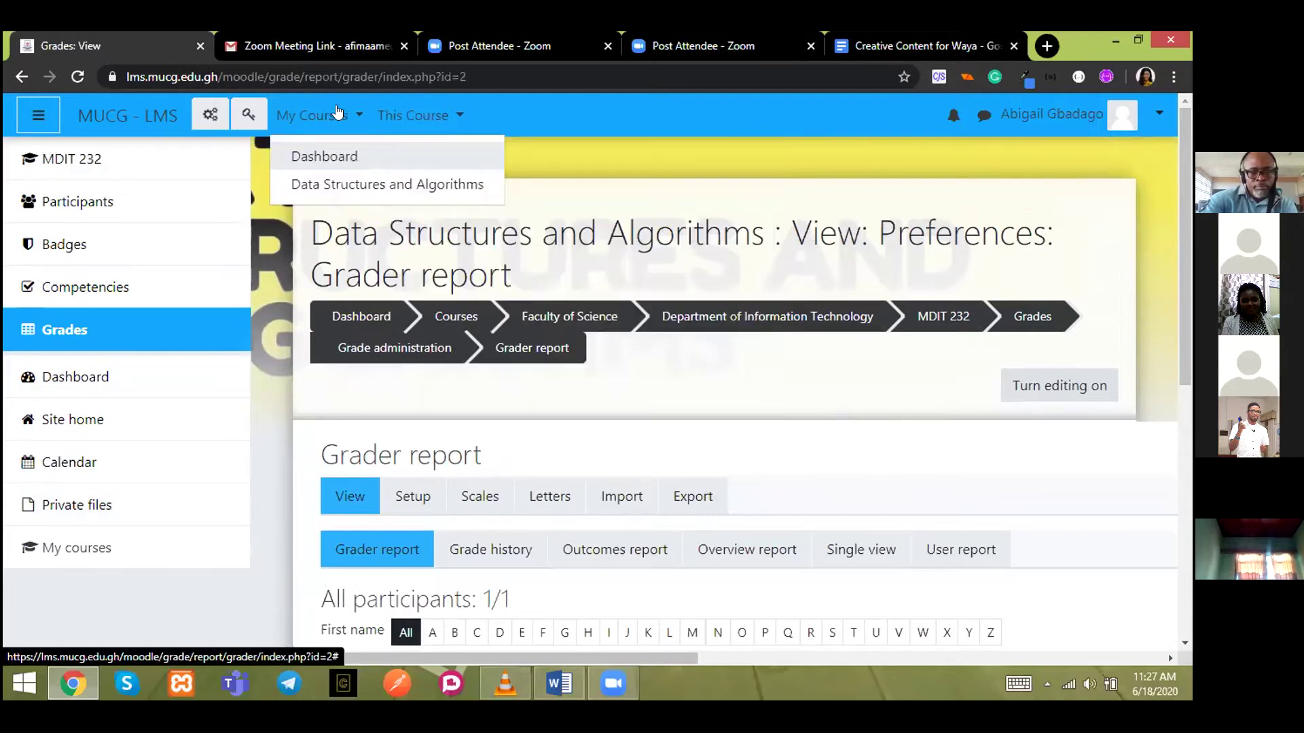
click(333, 179)
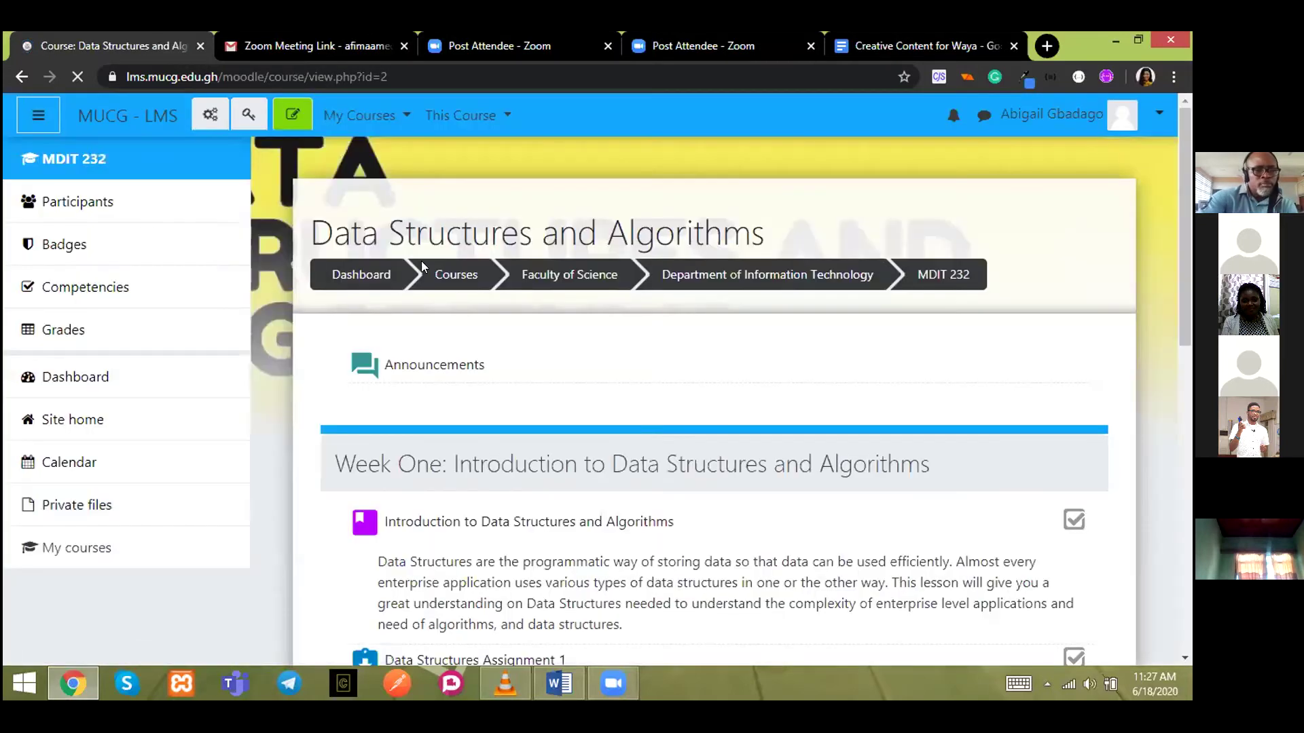
- Scroll the course page and switch it into editing mode with Turn Edit On
scroll(1189, 371, down, 2)
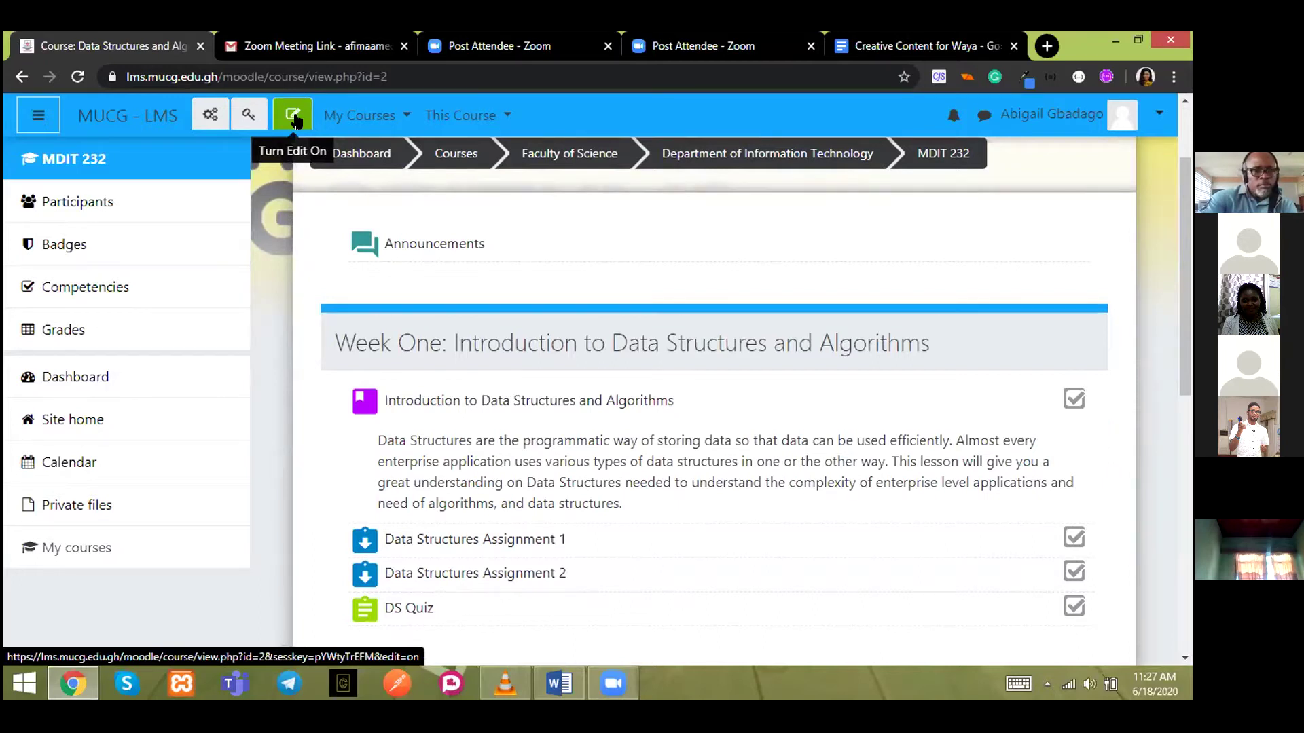
click(288, 121)
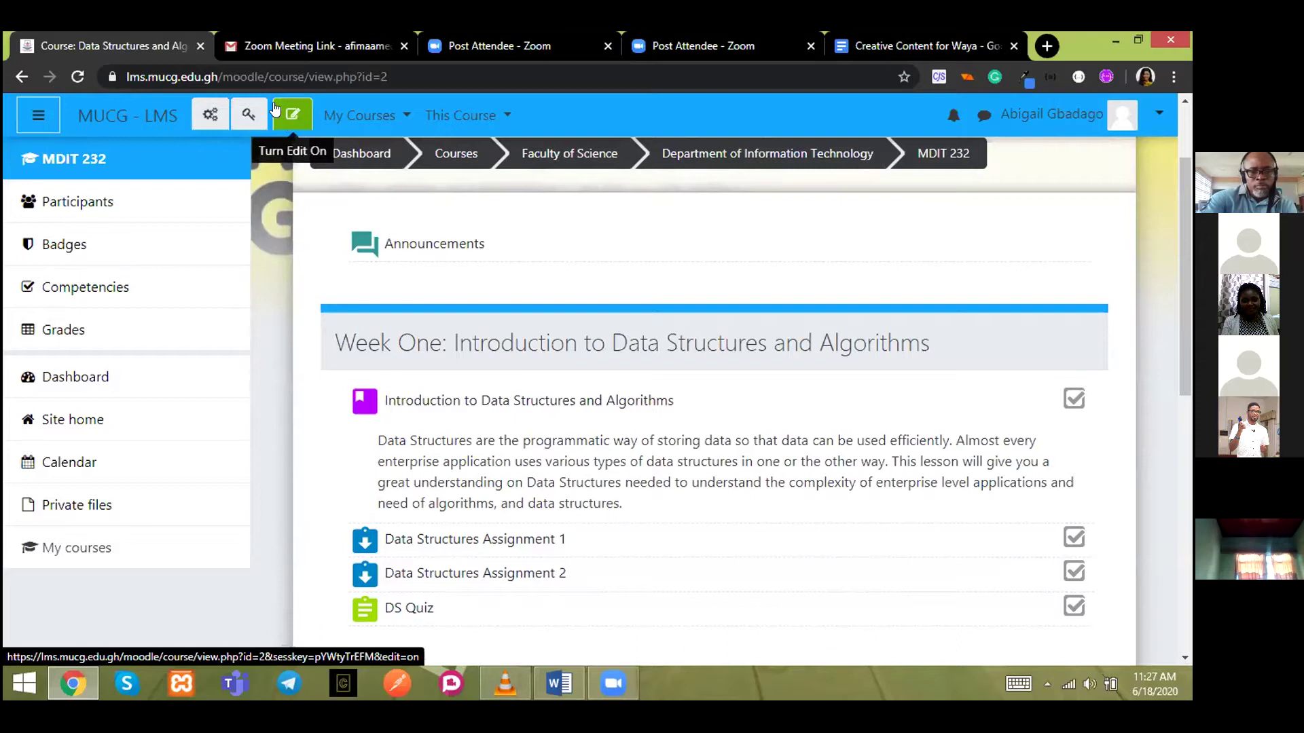
click(276, 115)
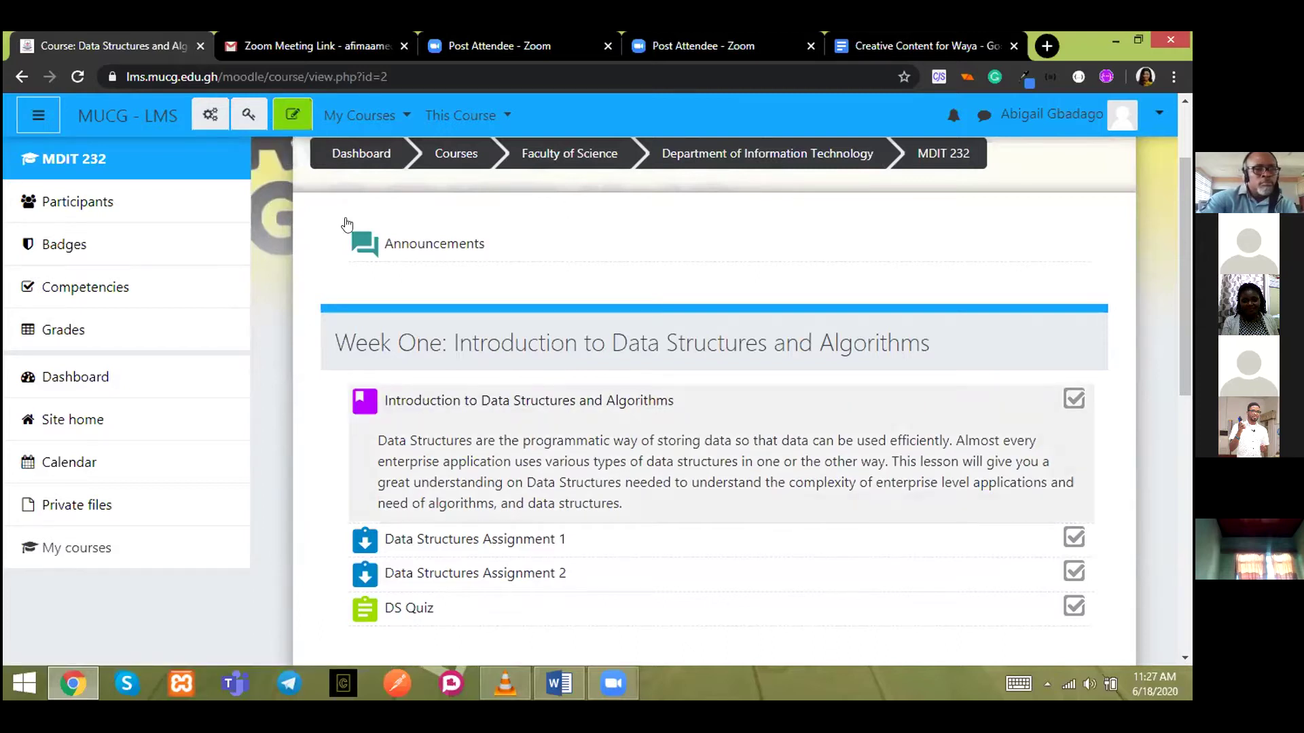
click(294, 116)
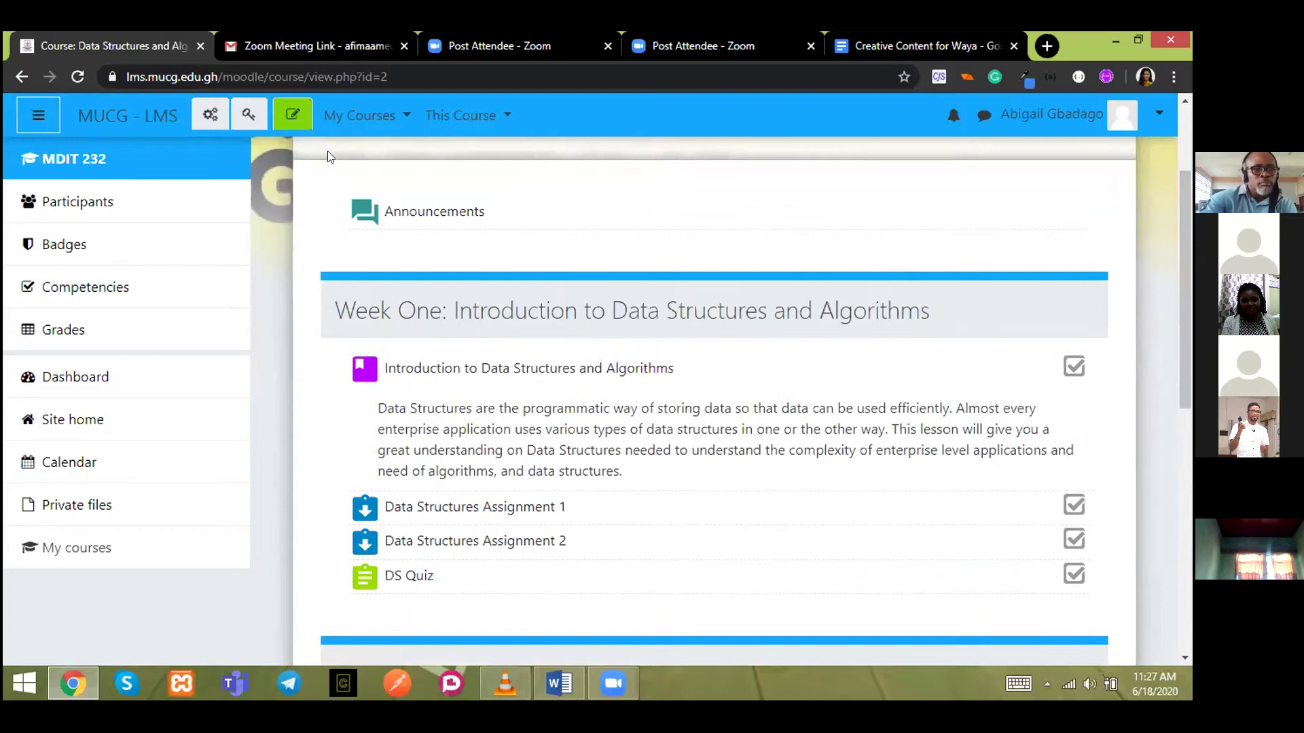
- Turn editing on for the MDIT 232 course page and scroll through its sections
click(295, 117)
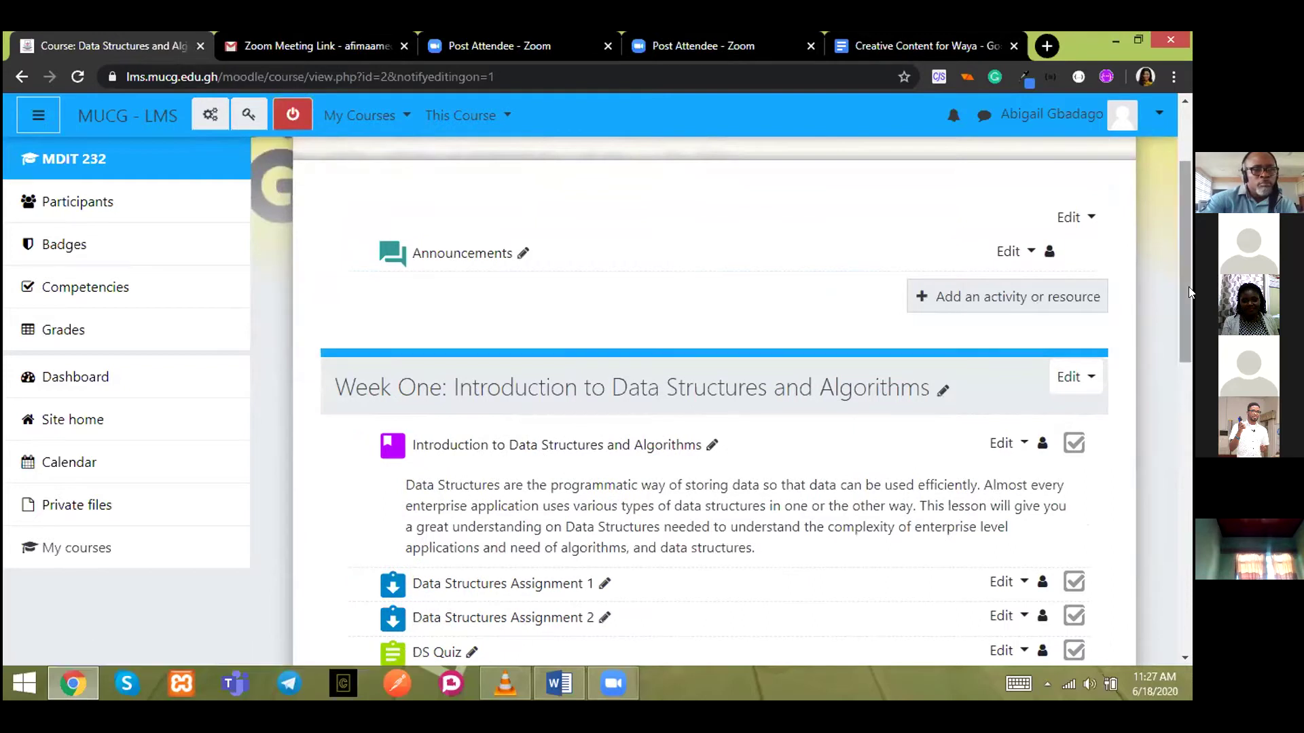
scroll(1188, 272, down, 1)
scroll(1187, 210, up, 3)
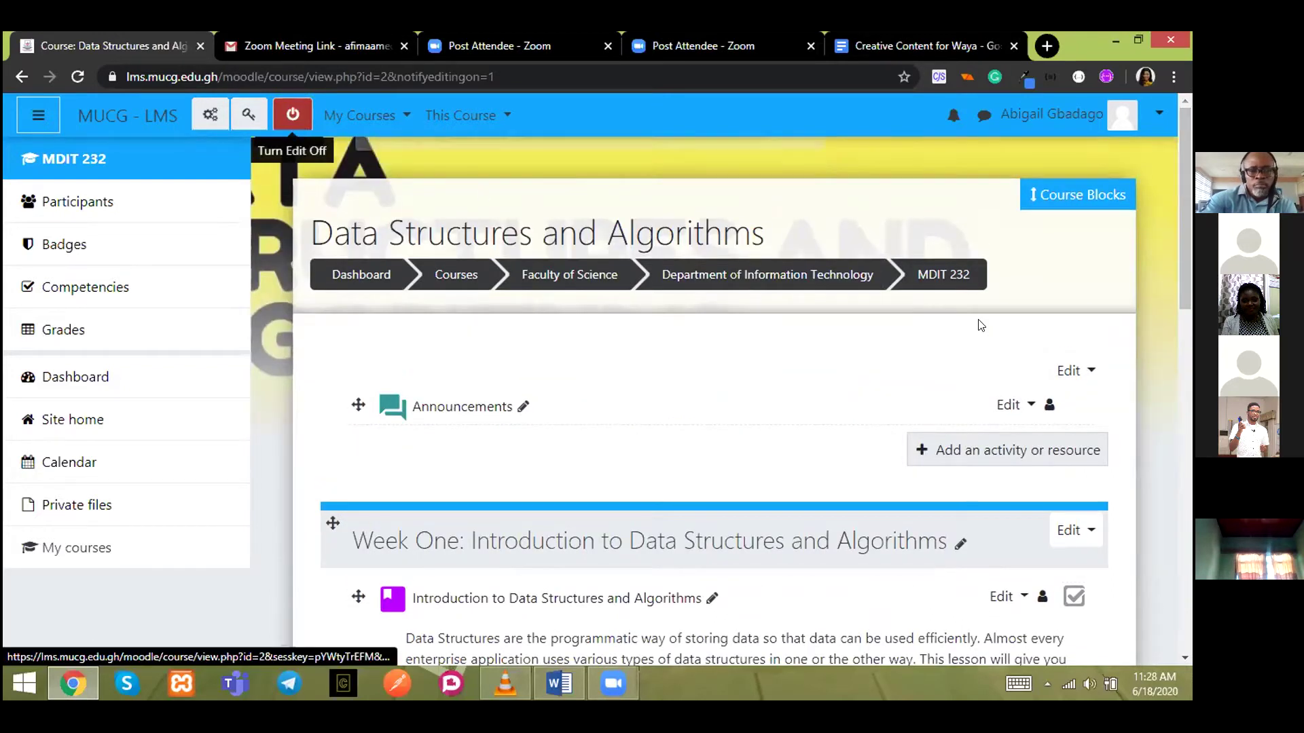
scroll(1188, 314, down, 2)
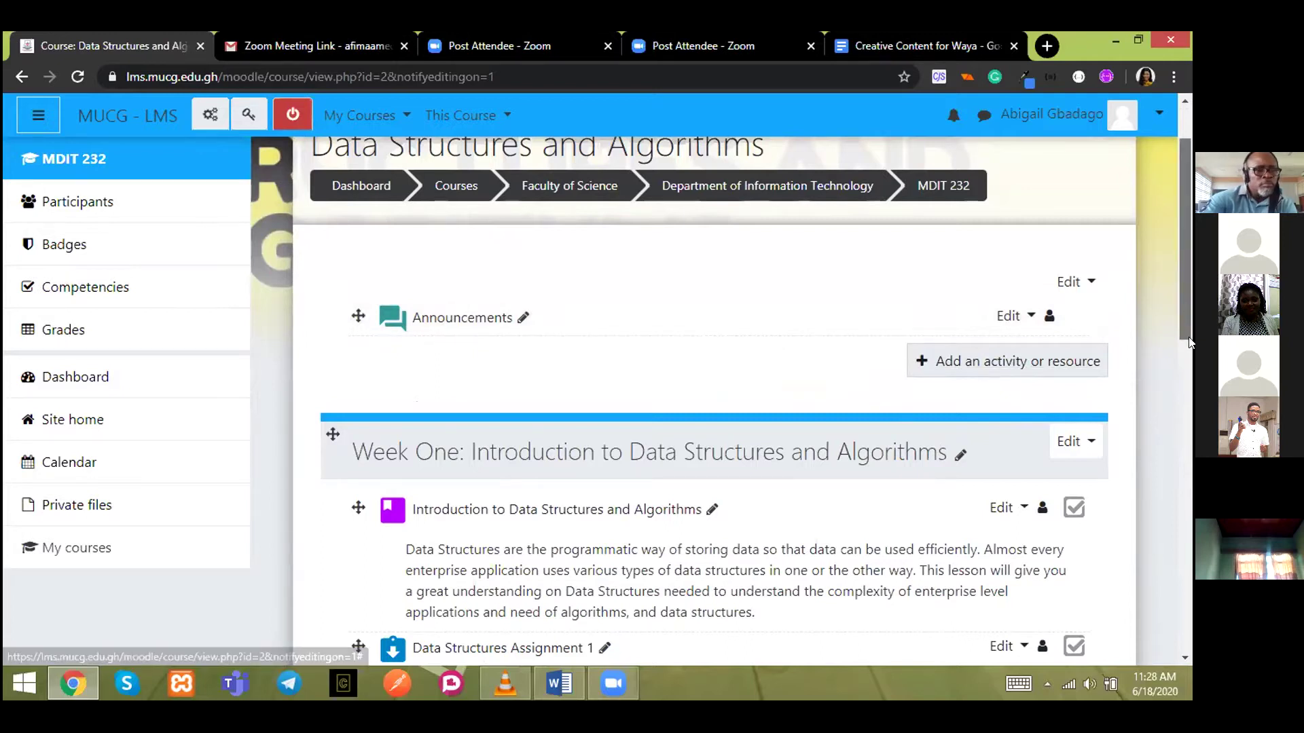
scroll(1188, 304, down, 3)
- Check Week One's edit options menu, dismiss it, and return up to Announcements
click(1082, 224)
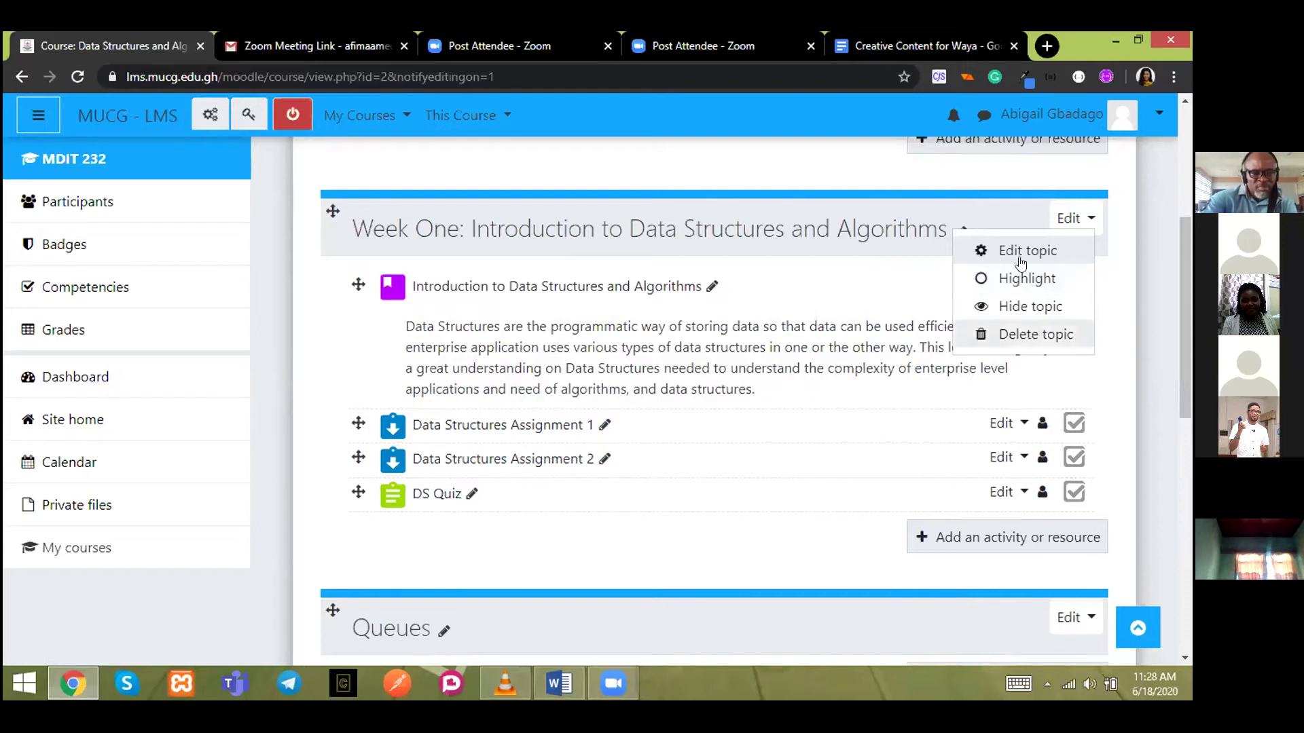
key(Escape)
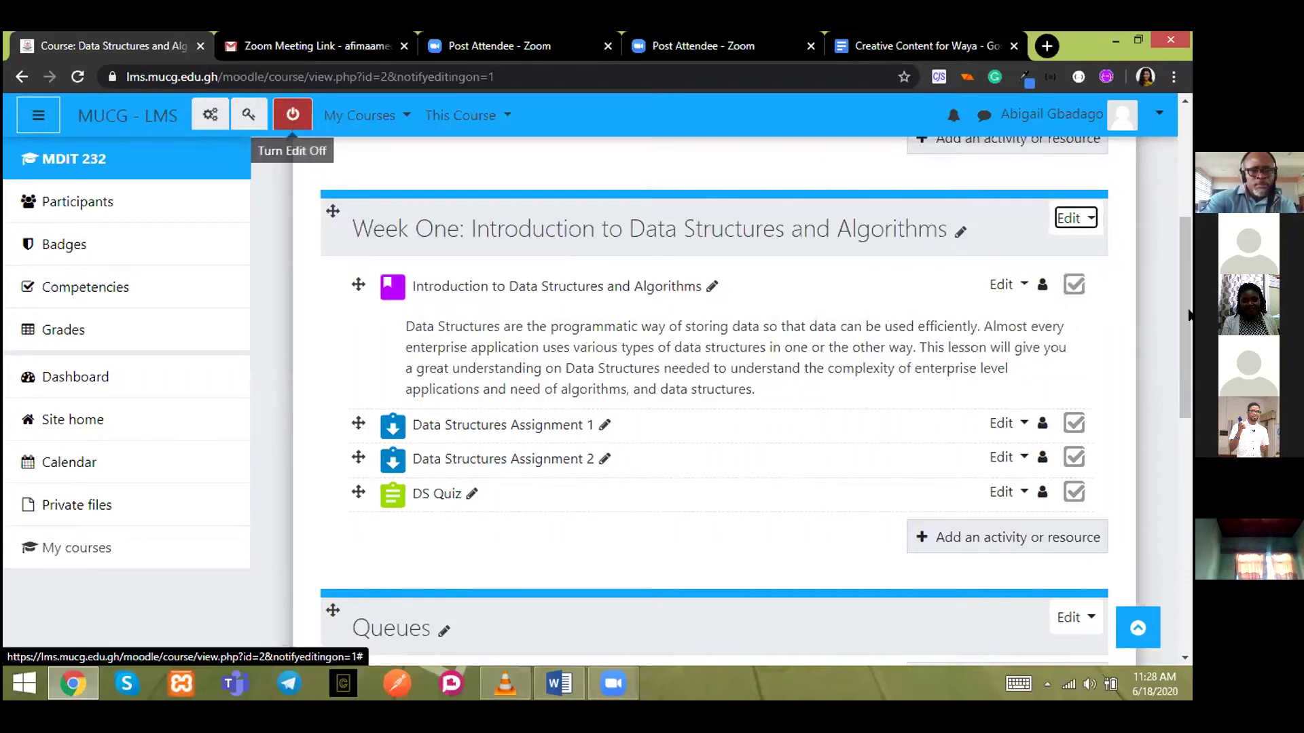
drag(1188, 297, 1189, 240)
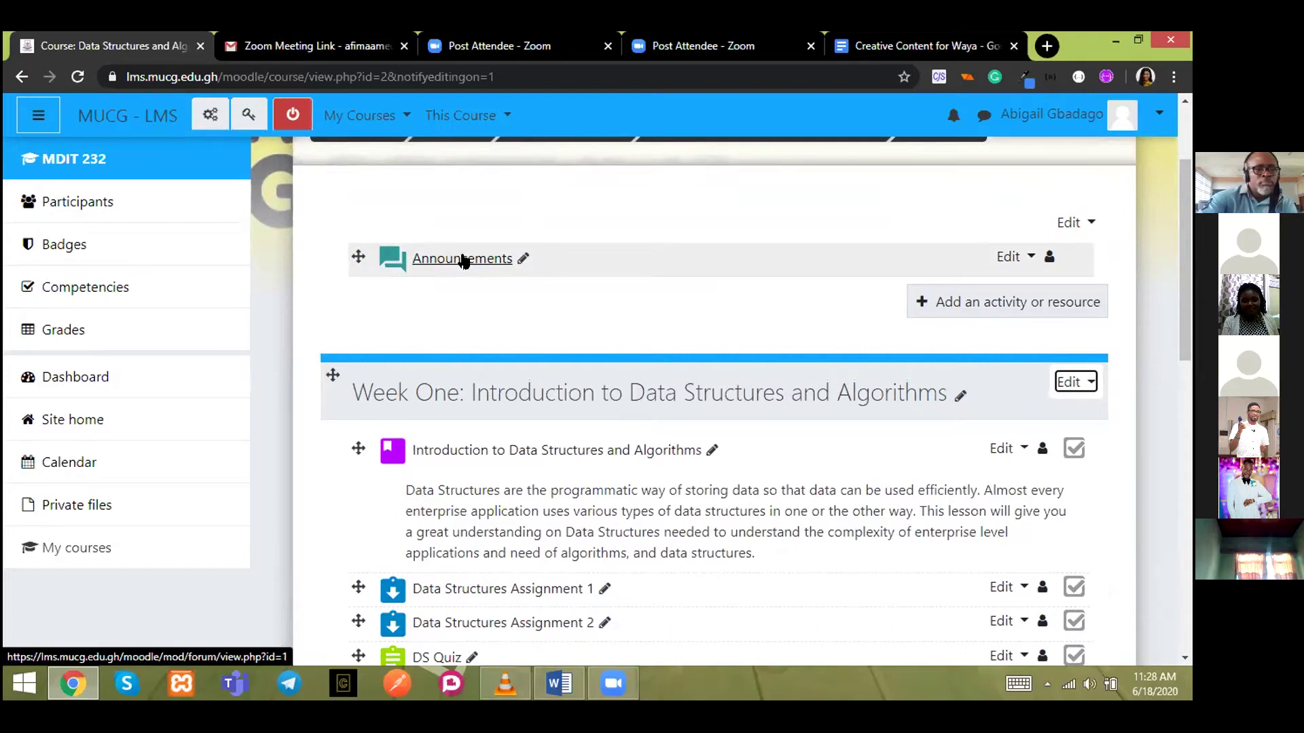
- Open the Announcements forum to view its 'Quiz Tomorrow at 6 am!!!!' discussion
click(462, 260)
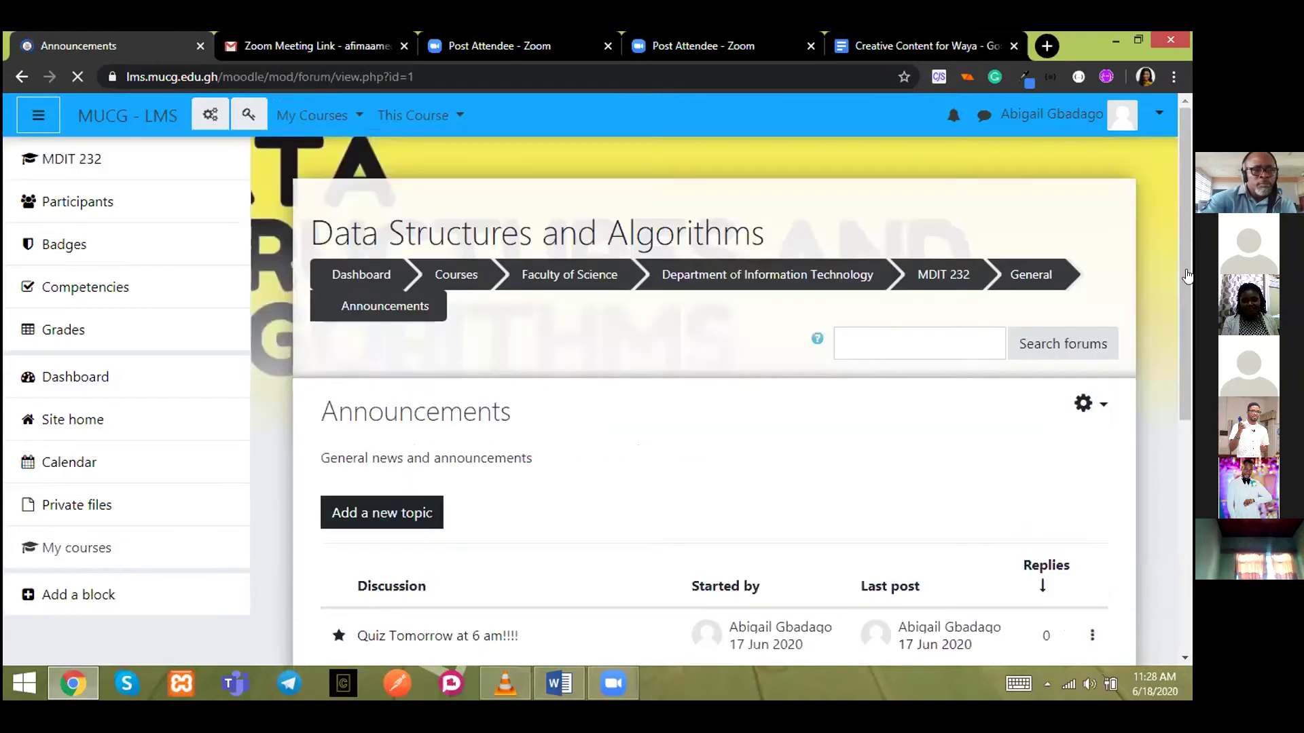
scroll(271, 194, down, 3)
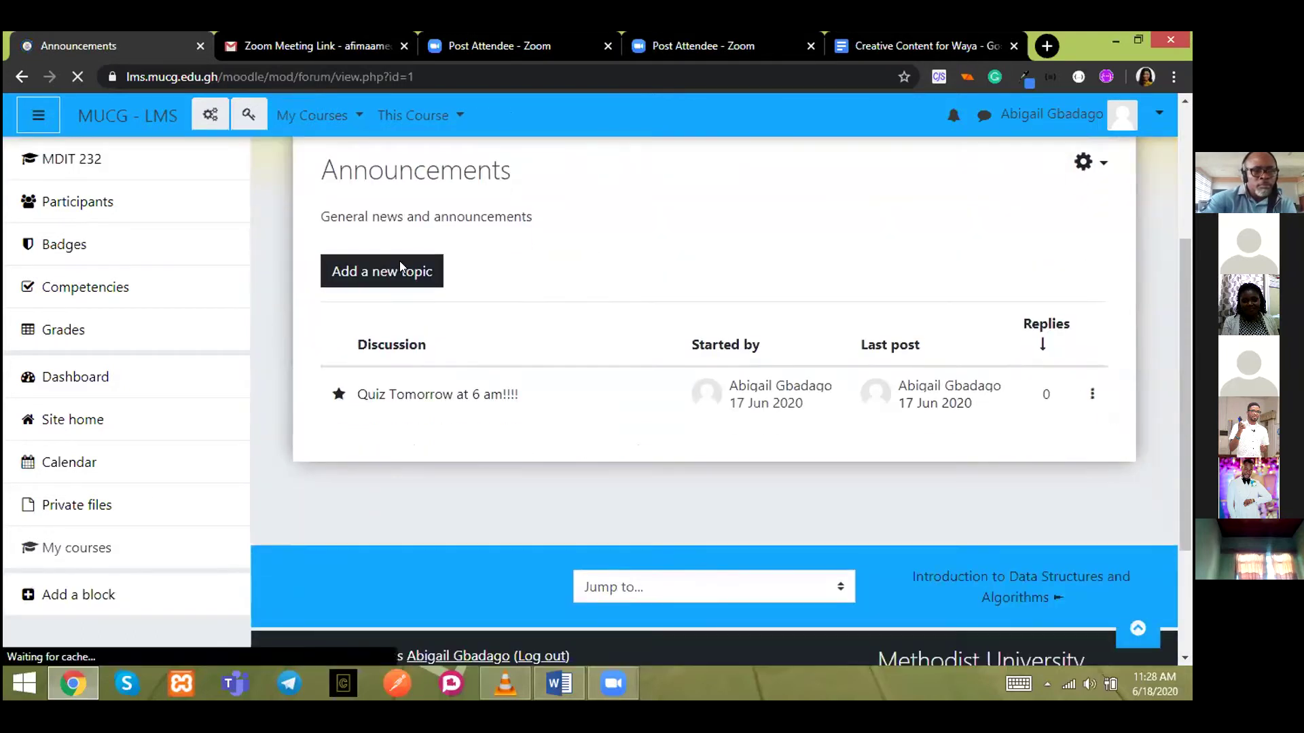
scroll(399, 408, up, 1)
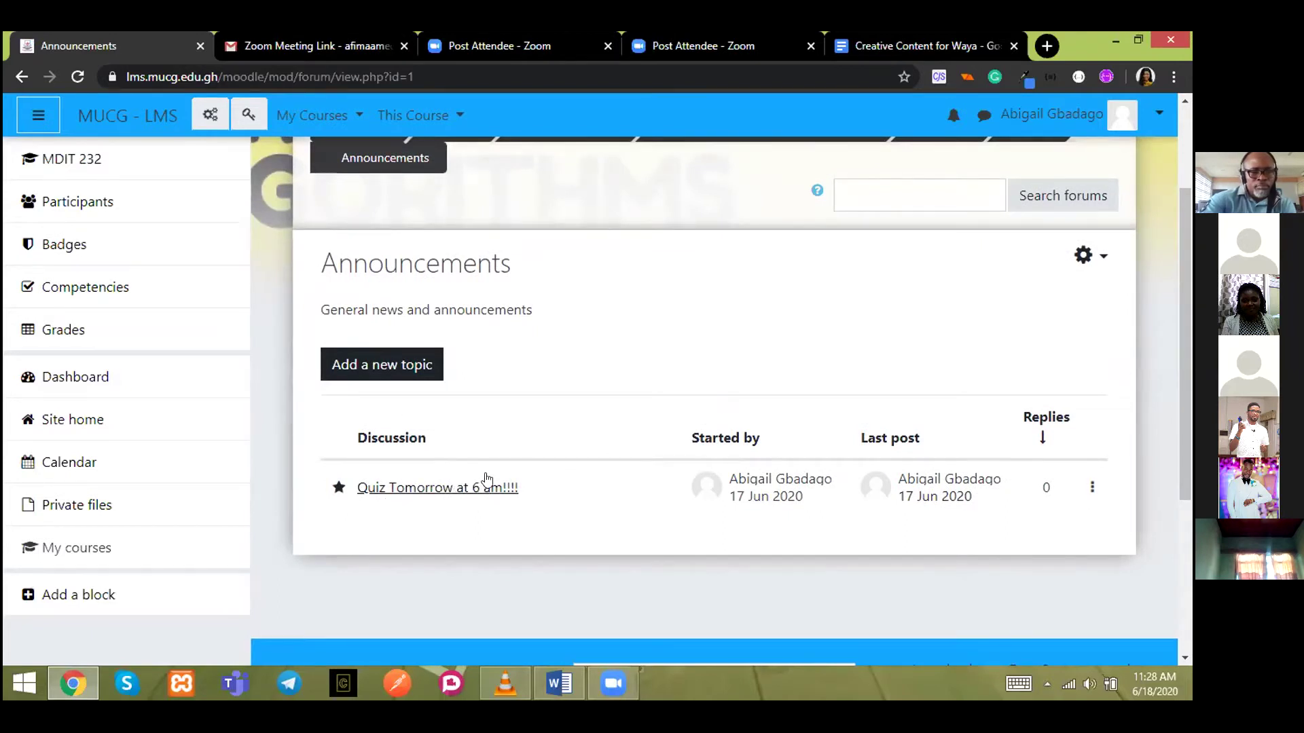
- Start a new announcement with the subject 'Quiz Delayed'
click(374, 368)
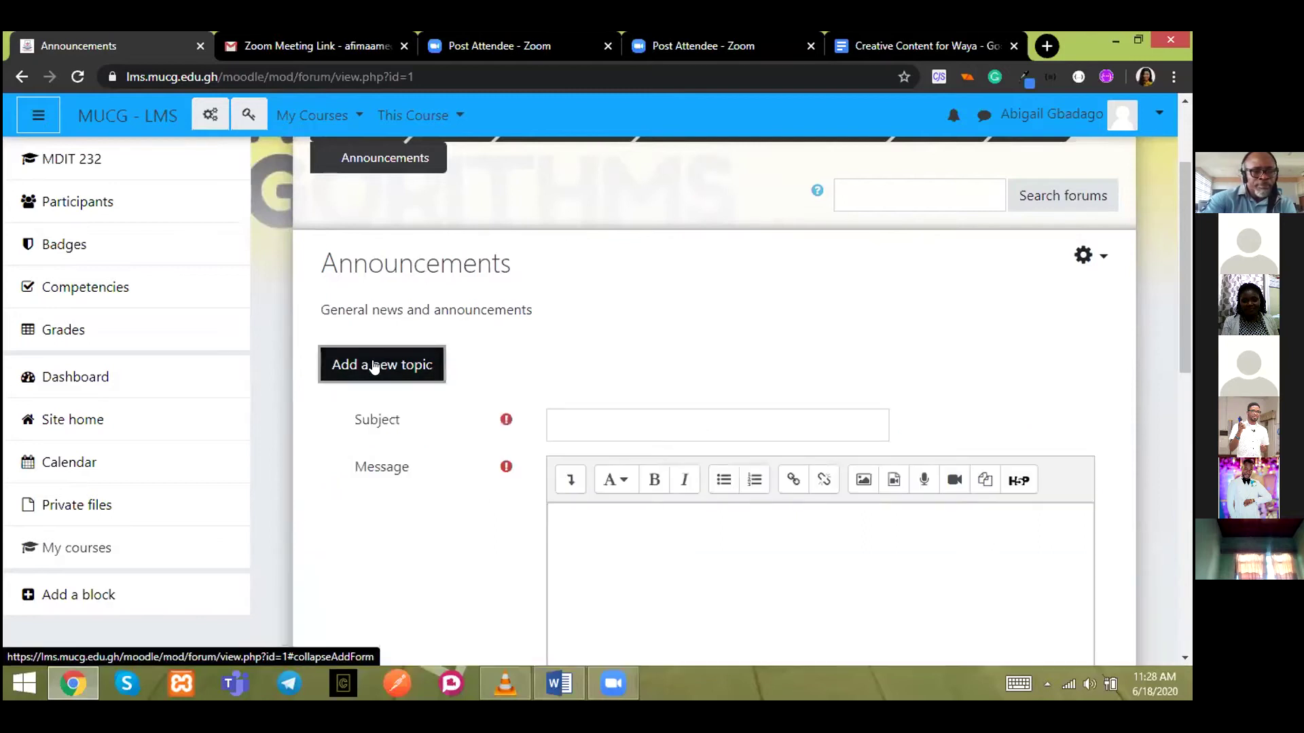
drag(1189, 296, 1188, 360)
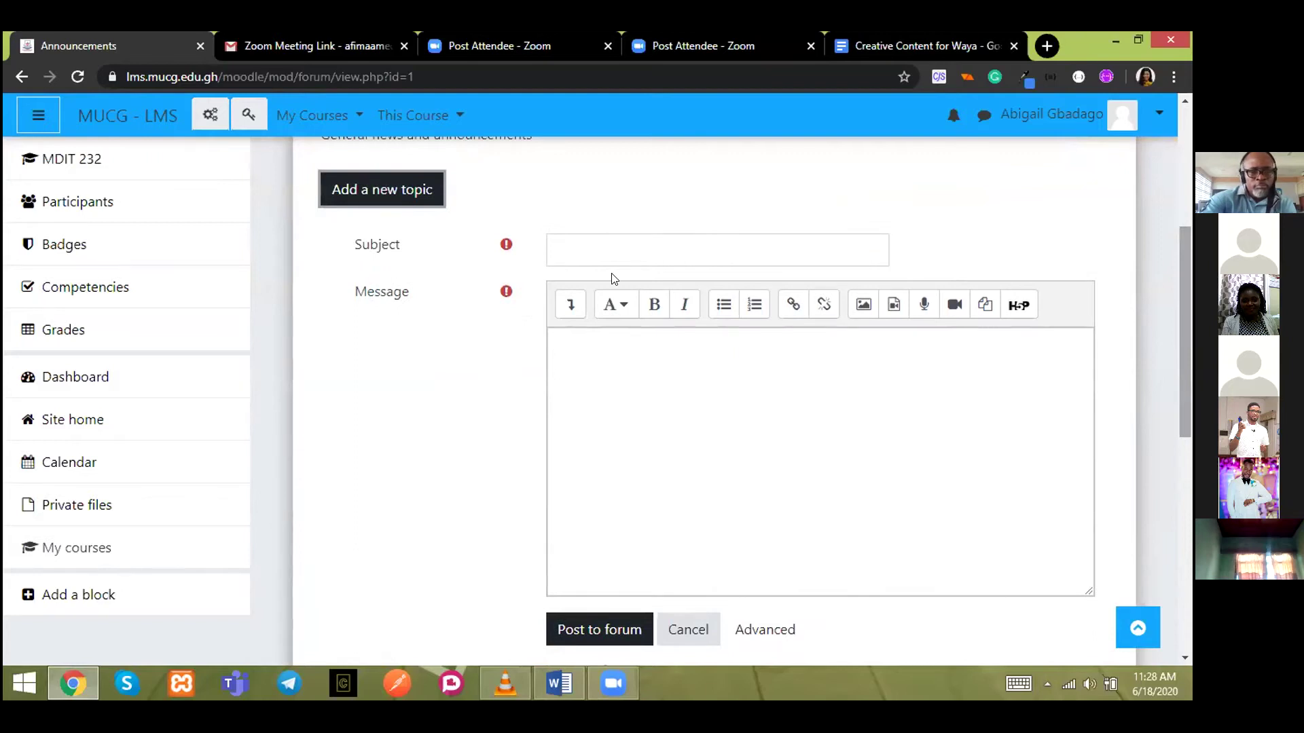
click(612, 266)
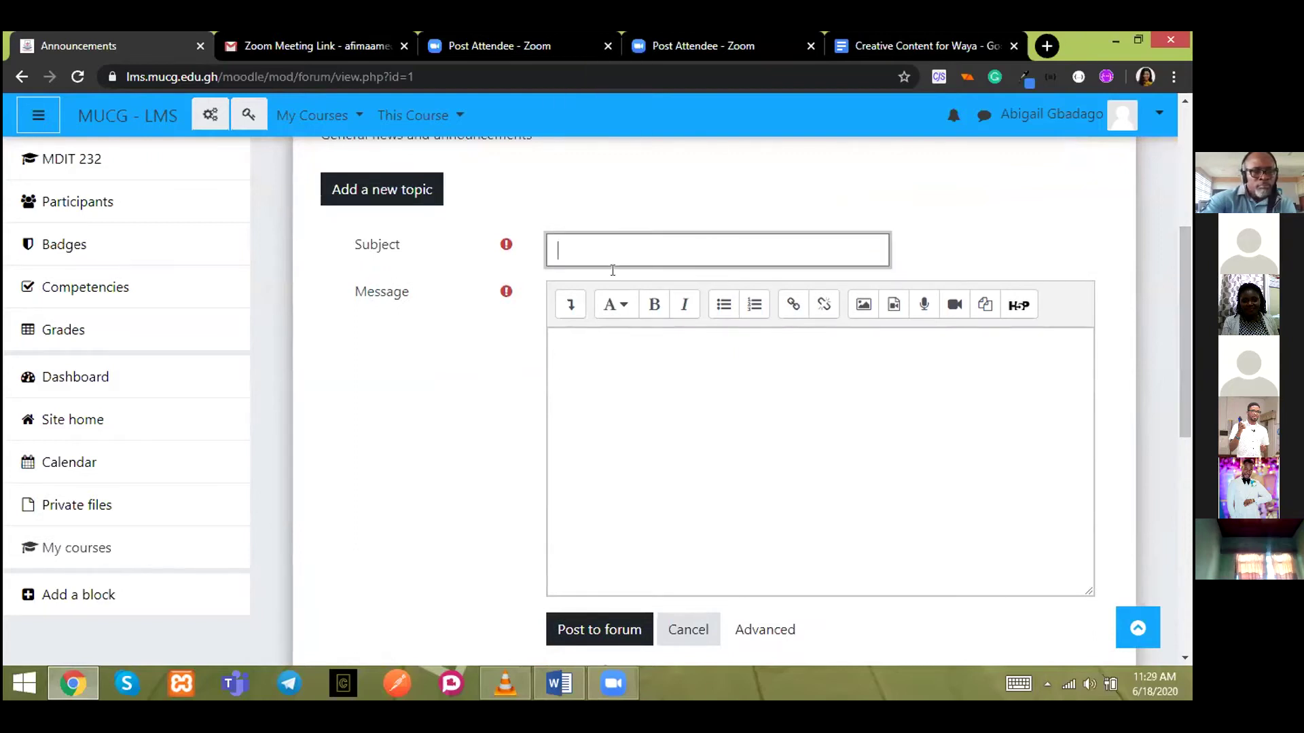
key(Caps_Lock)
text(Quiz)
key(Caps_Lock)
text(Delayed)
scroll(1188, 357, down, 1)
scroll(1188, 357, down, 2)
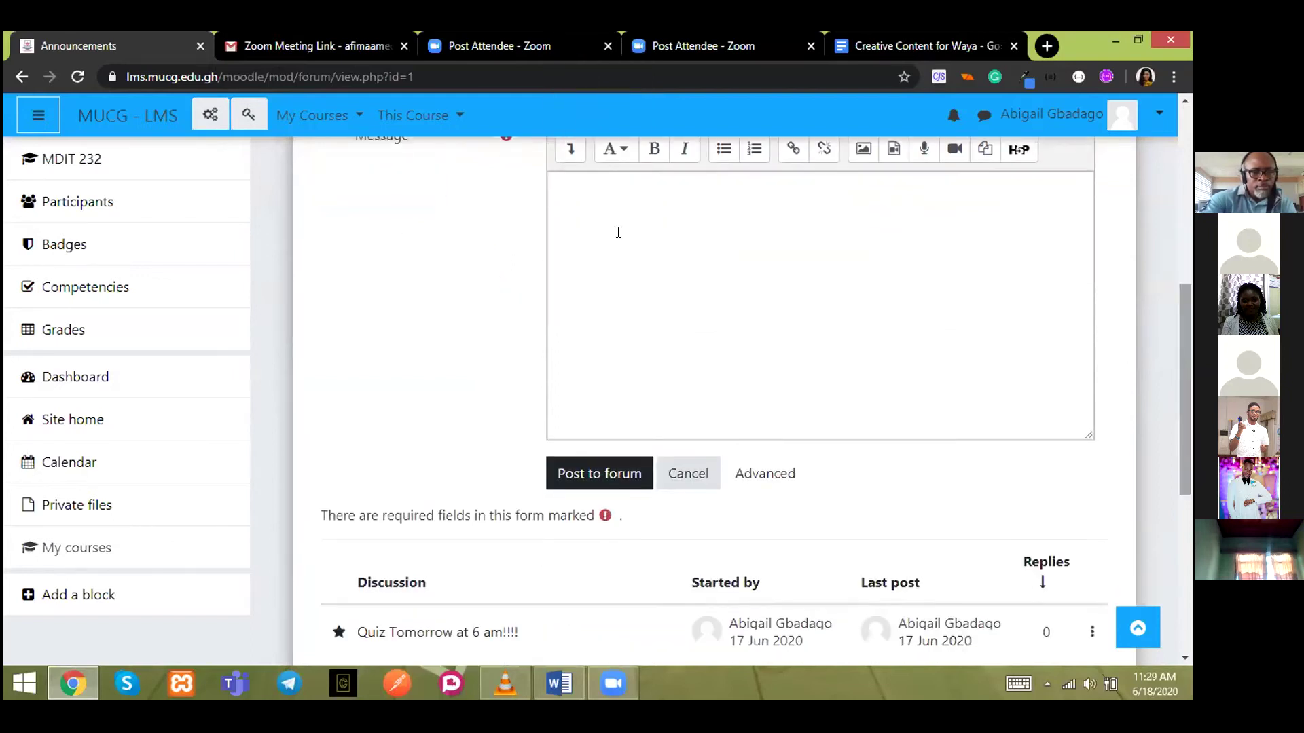
scroll(1188, 397, up, 1)
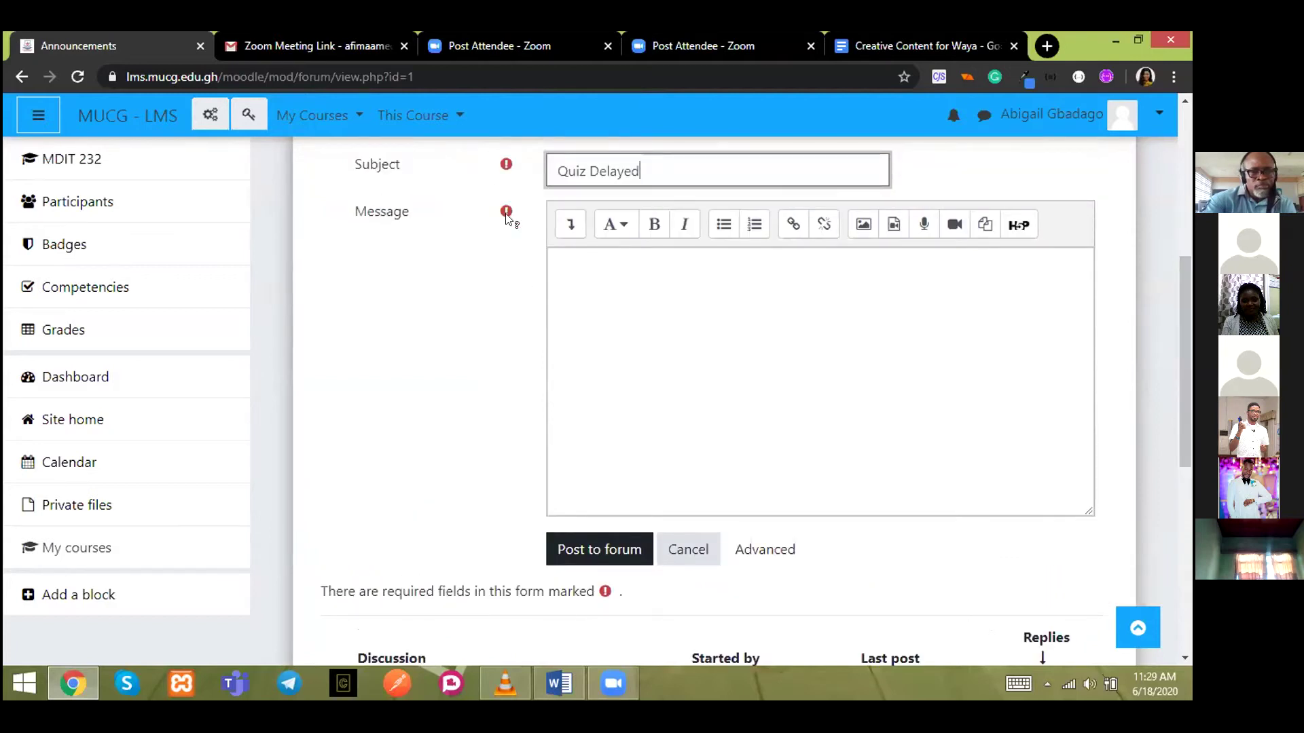
- Write 'Dear All,' and 'Your quiz has been postponed due to unforeseen circumstances' in the message
click(594, 274)
key(Caps_Lock)
text(D)
key(Caps_Lock)
text(ear)
key(Caps_Lock)
text(A)
key(Caps_Lock)
text(ll)
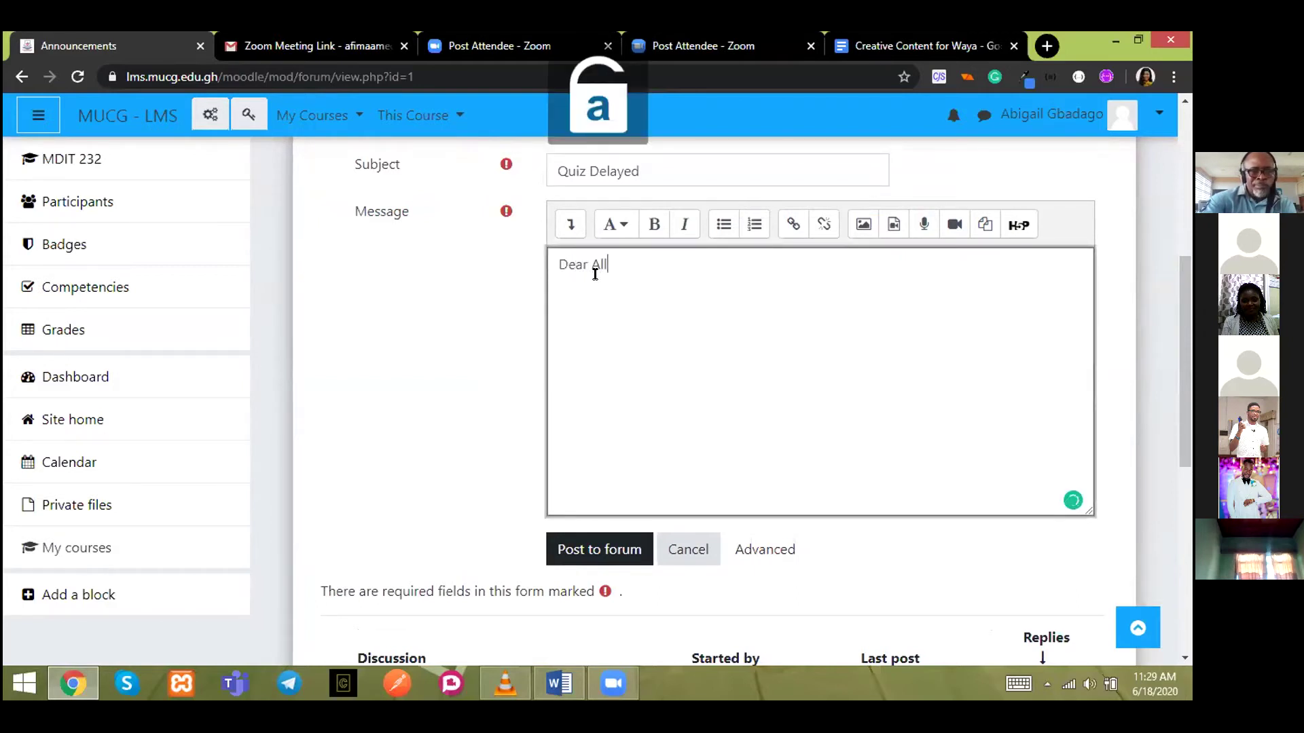
text(,)
key(Return)
key(Caps_Lock)
text(Y)
key(Caps_Lock)
text(u)
key(BackSpace)
text(ou)
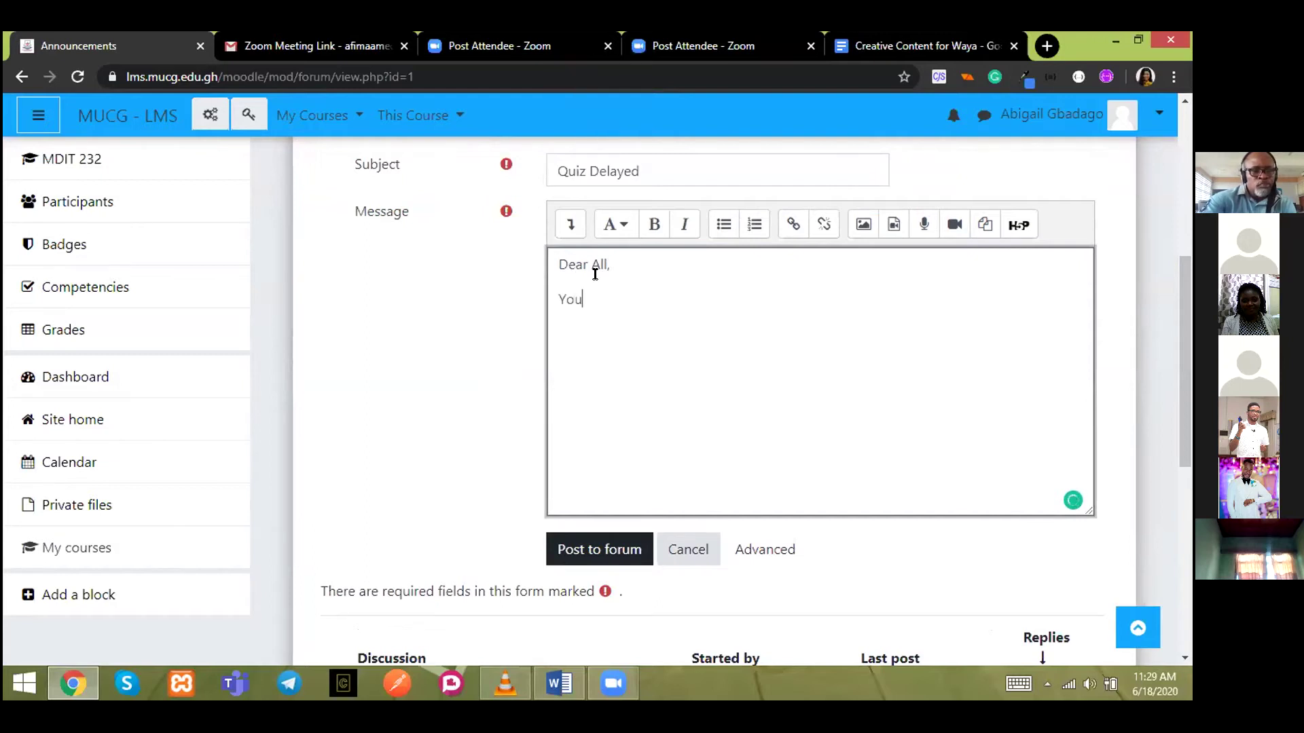
text(r quiz has tbeen postpo)
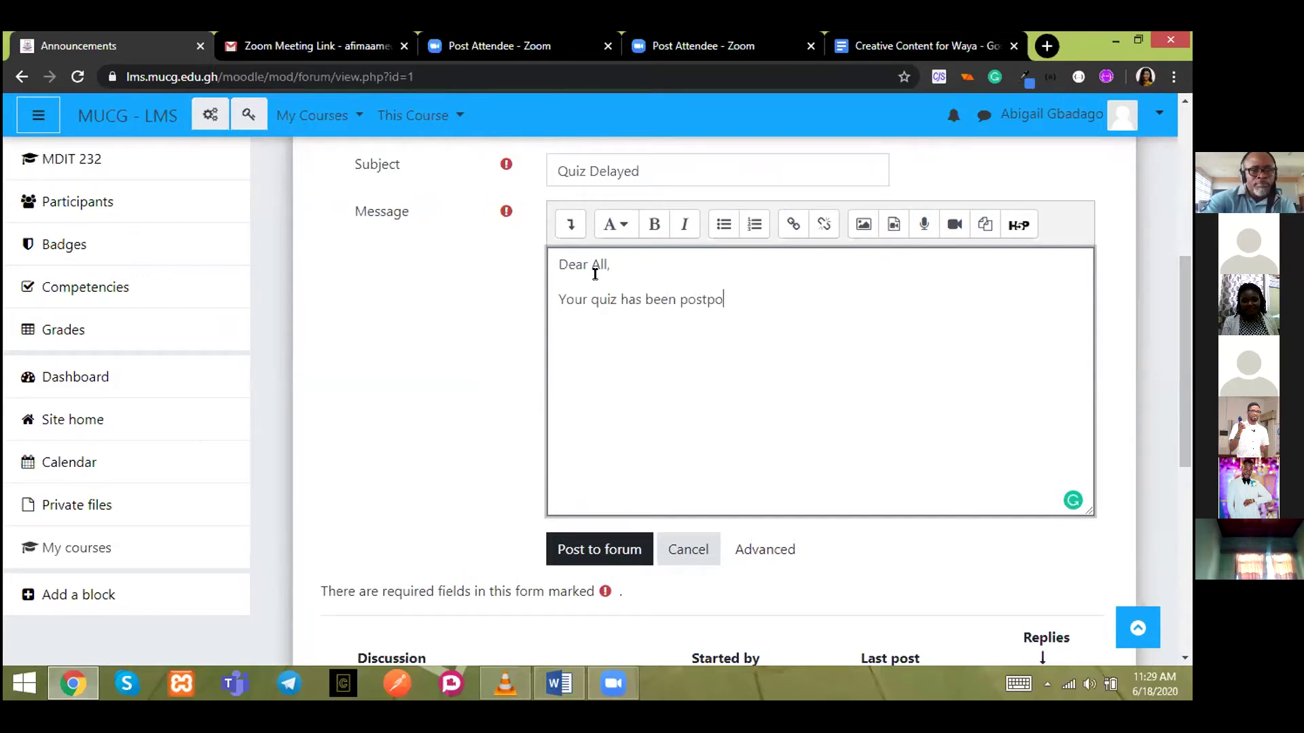
text(ned due to unfore)
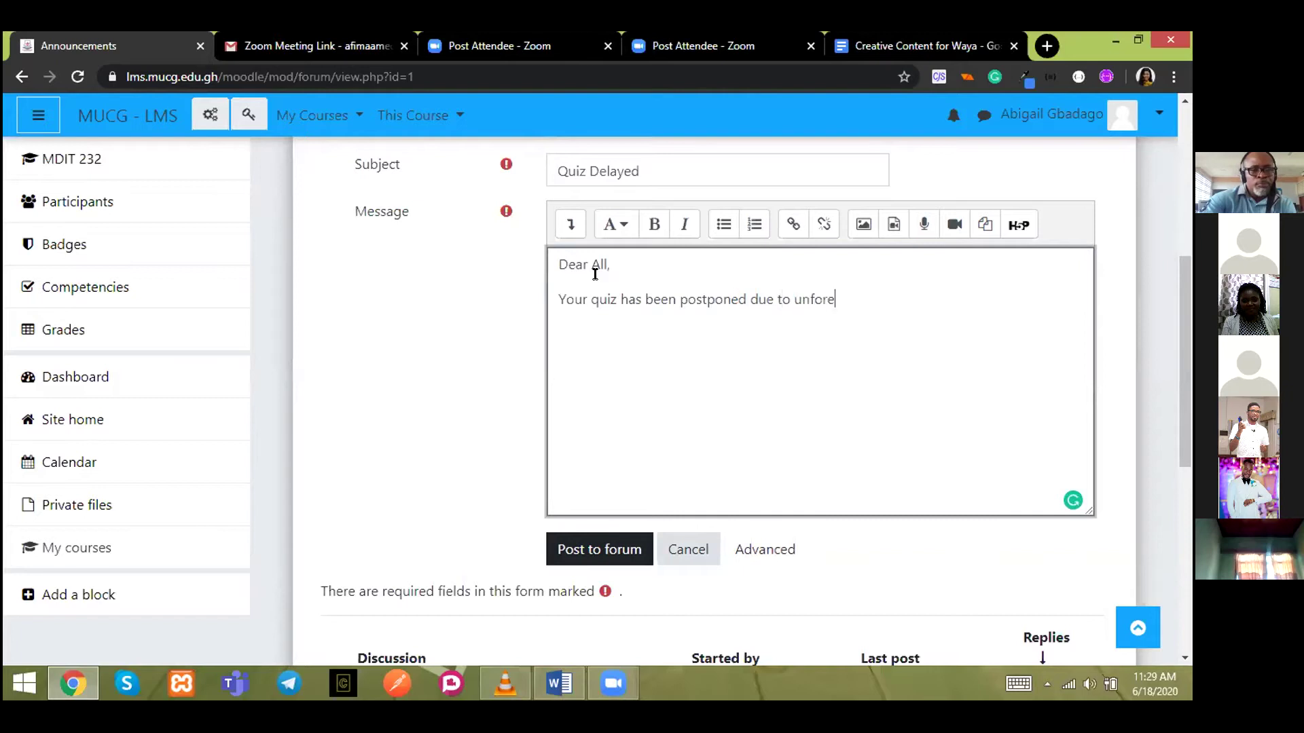
text(seen circumstances.)
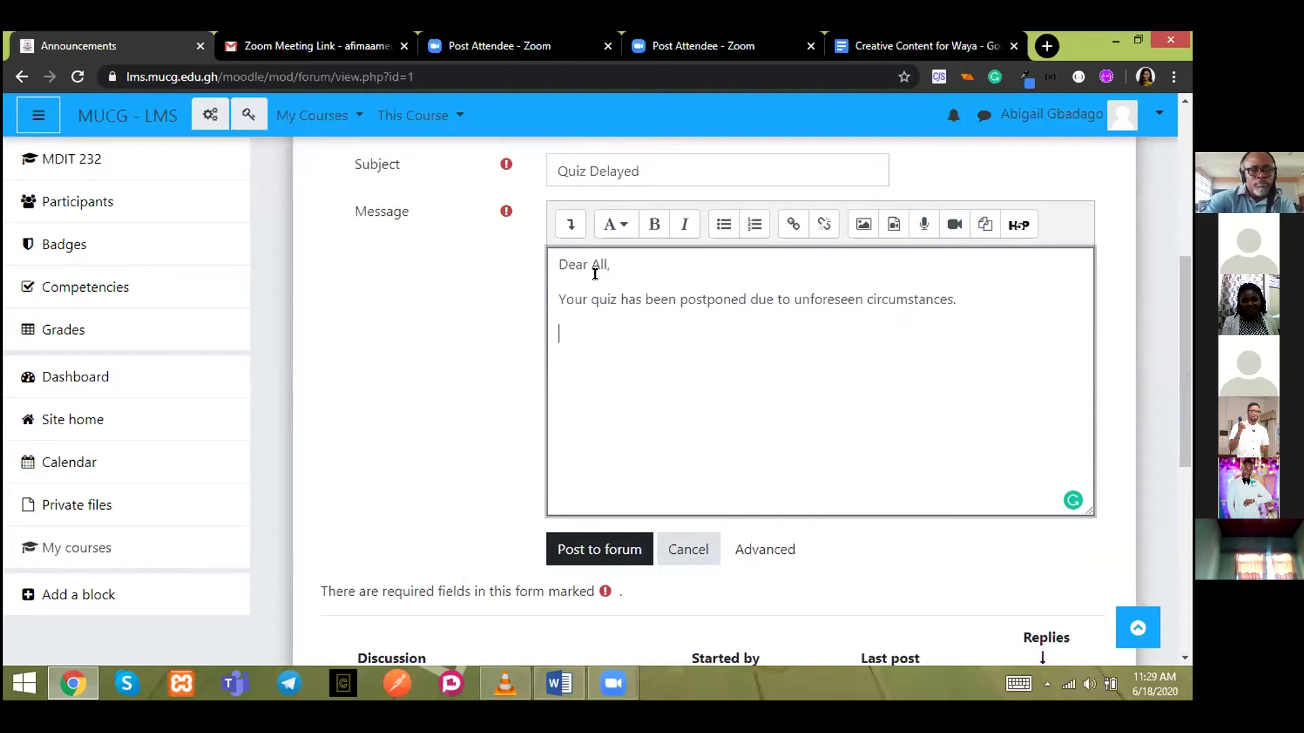
- Add 'Rescheduling details will be communicated shortly.' and sign off with 'Thank you.'
key(Caps_Lock)
text(Rescheduling det)
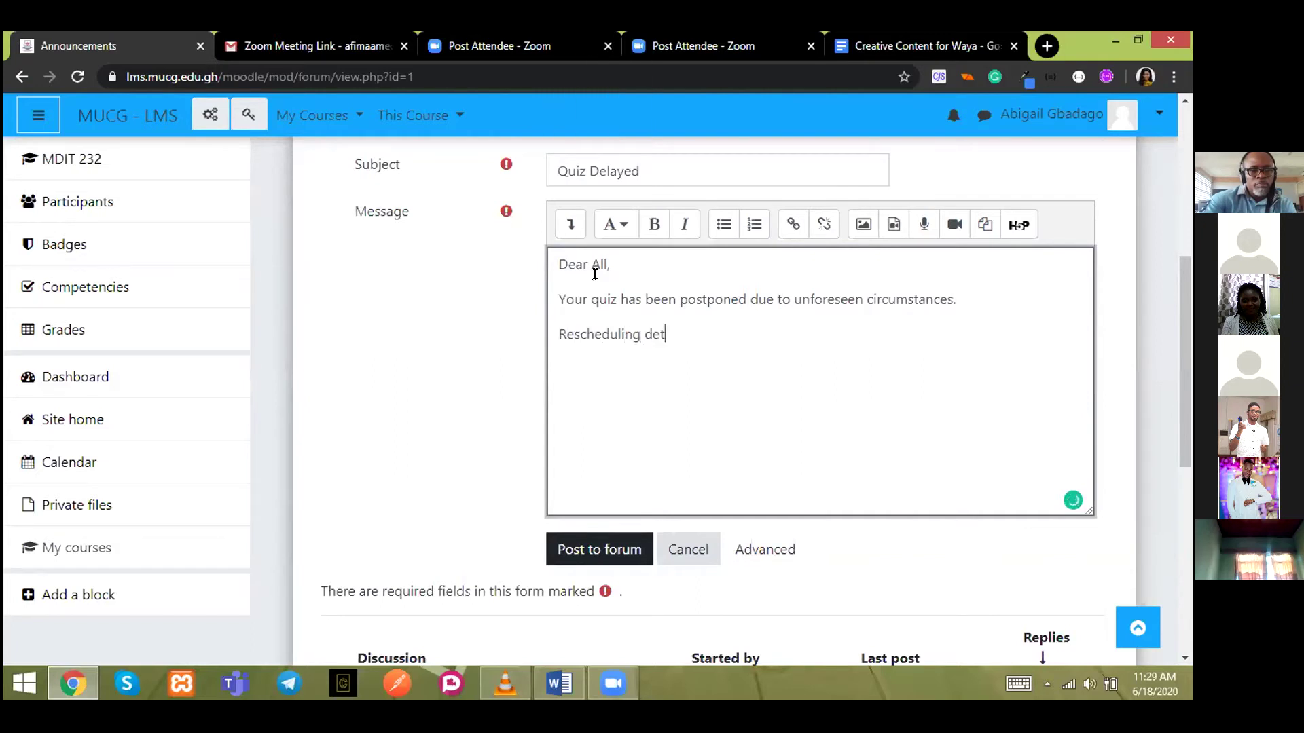
text(ails will be)
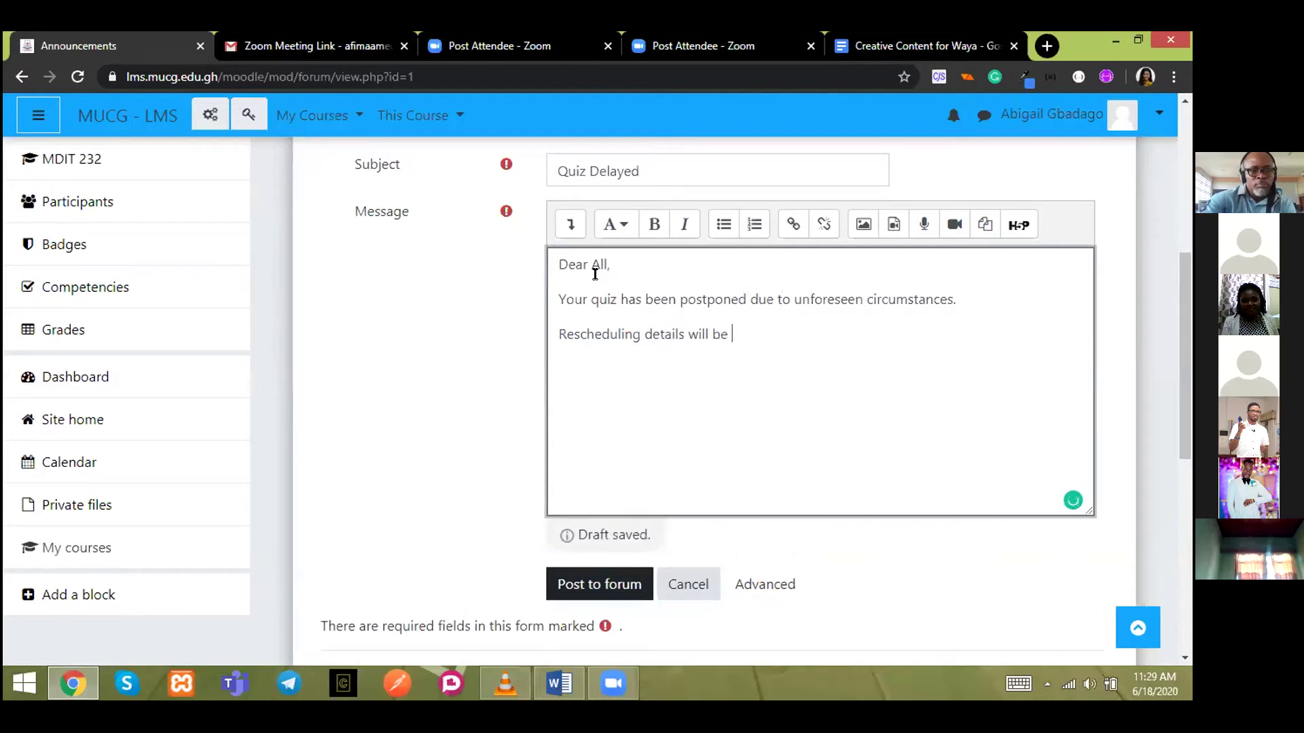
text( communicated sh)
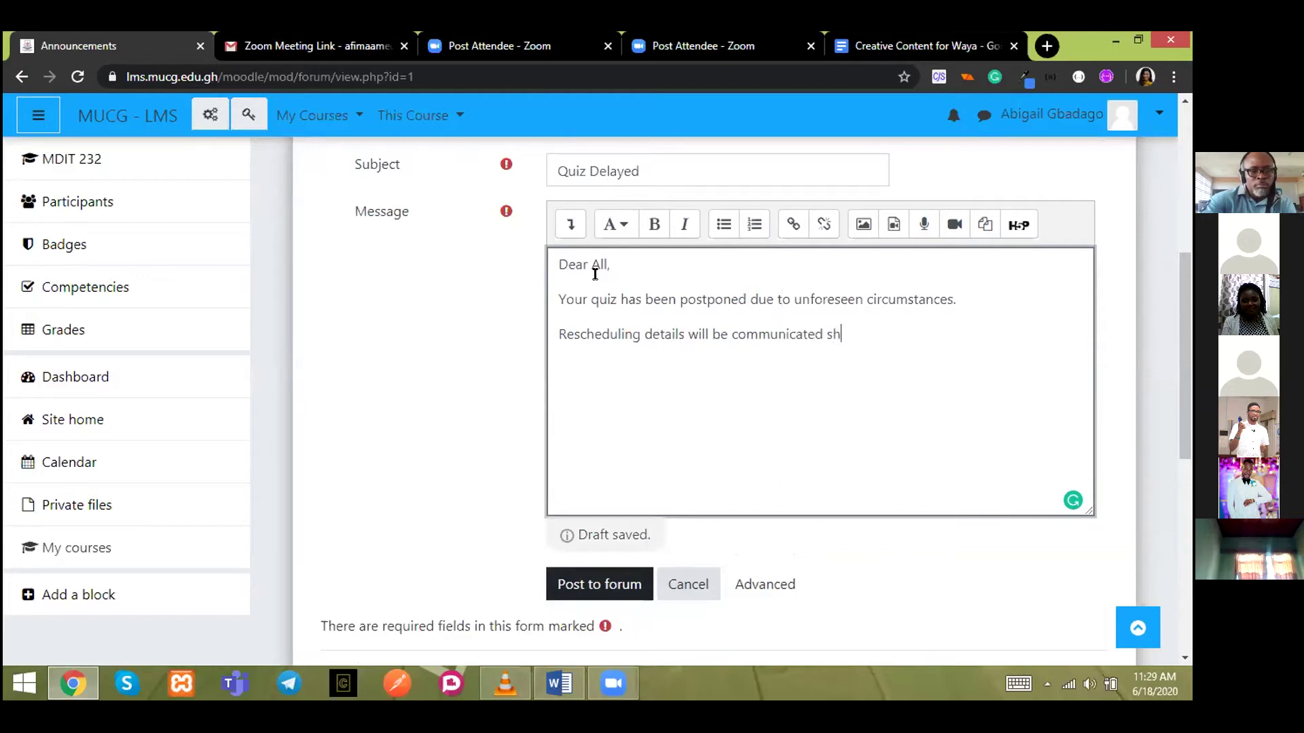
text(ortly.)
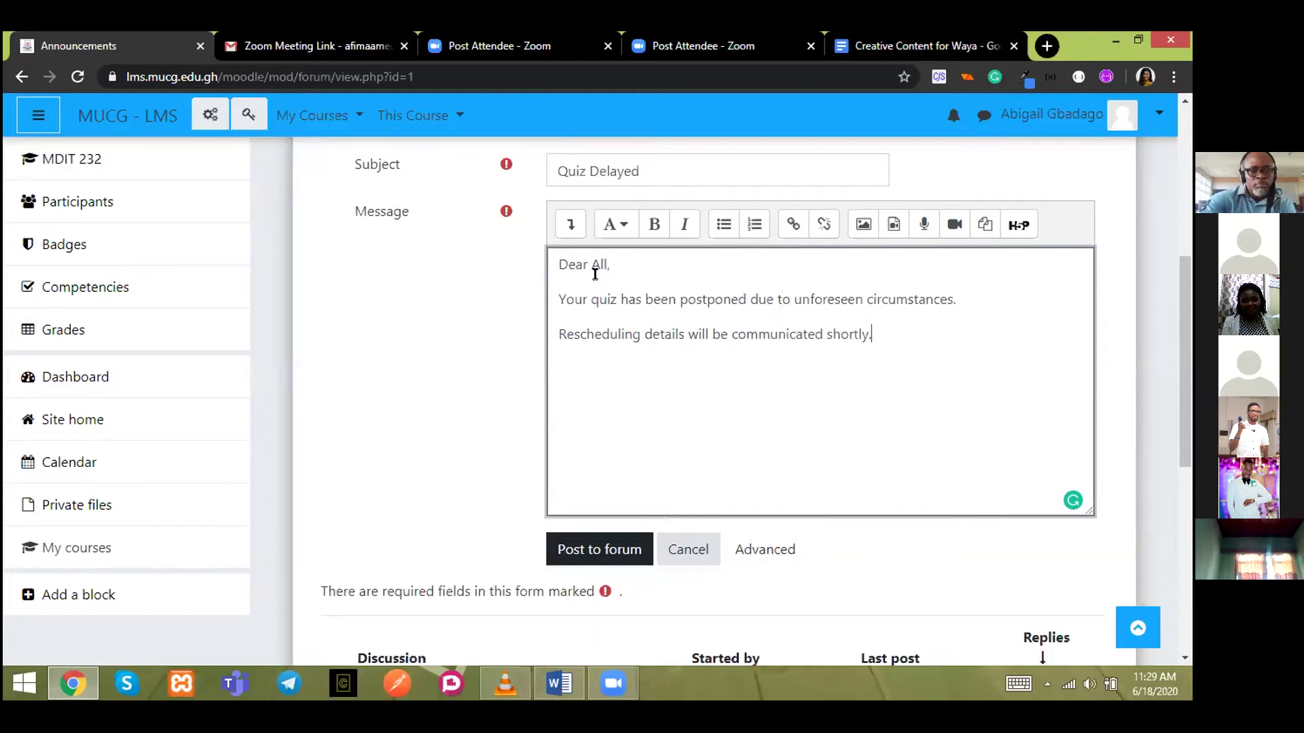
key(Return)
key(Return)
key(Caps_Lock)
text(T)
key(Caps_Lock)
text(h)
text(ank yuou.)
key(BackSpace)
text(ou.)
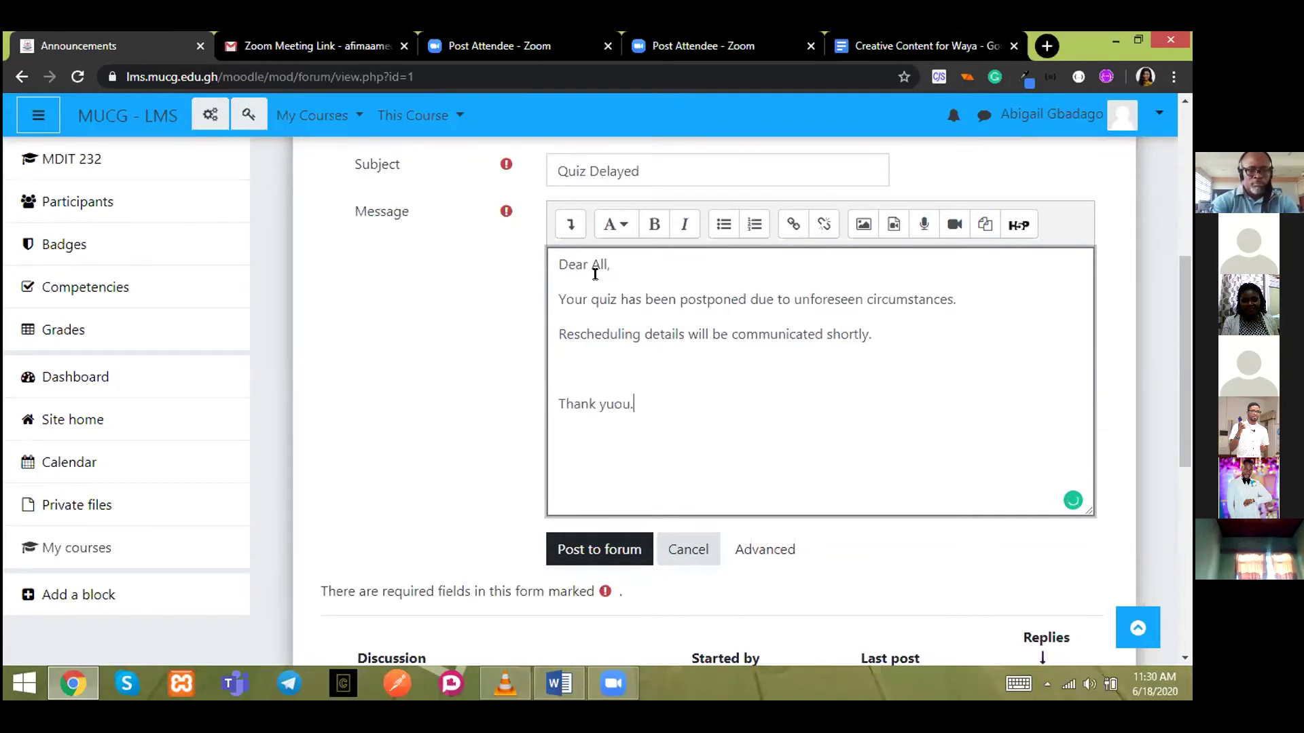
key(BackSpace)
key(BackSpace)
key(BackSpace)
key(BackSpace)
text(o)
drag(1188, 386, 1180, 448)
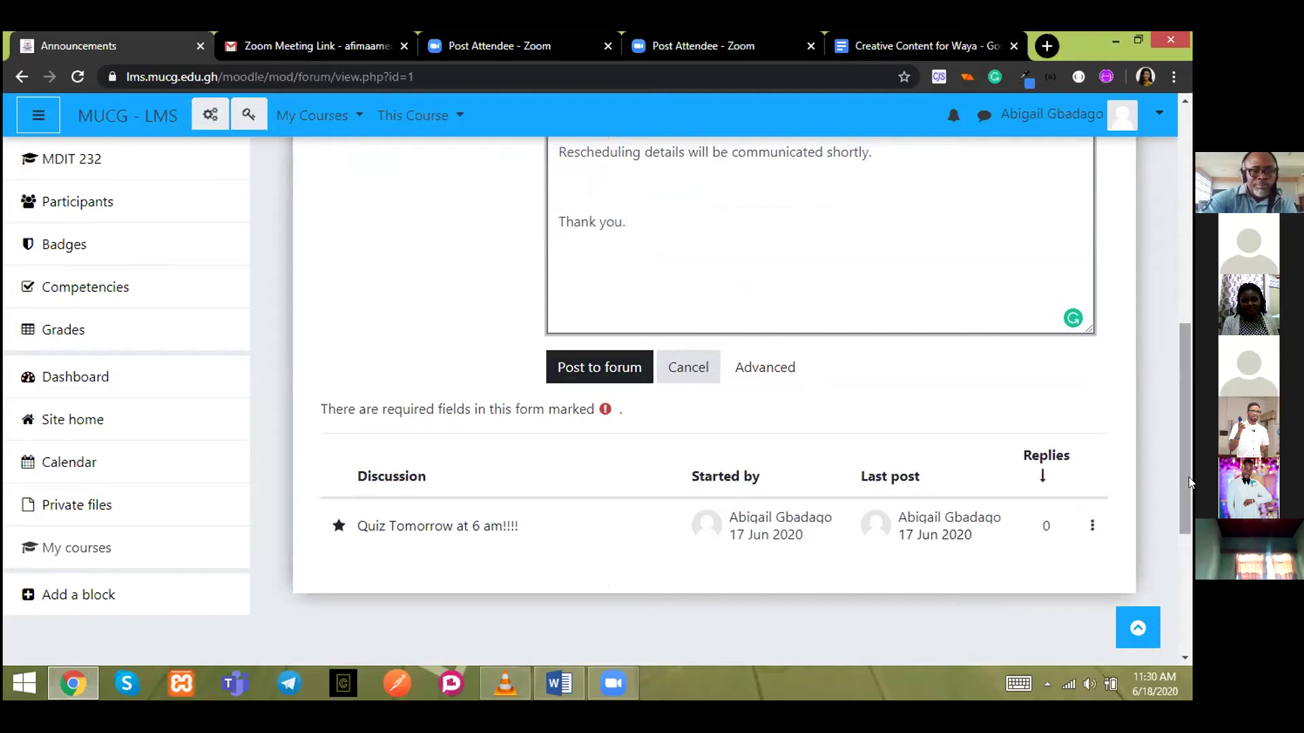
drag(1188, 477, 1187, 422)
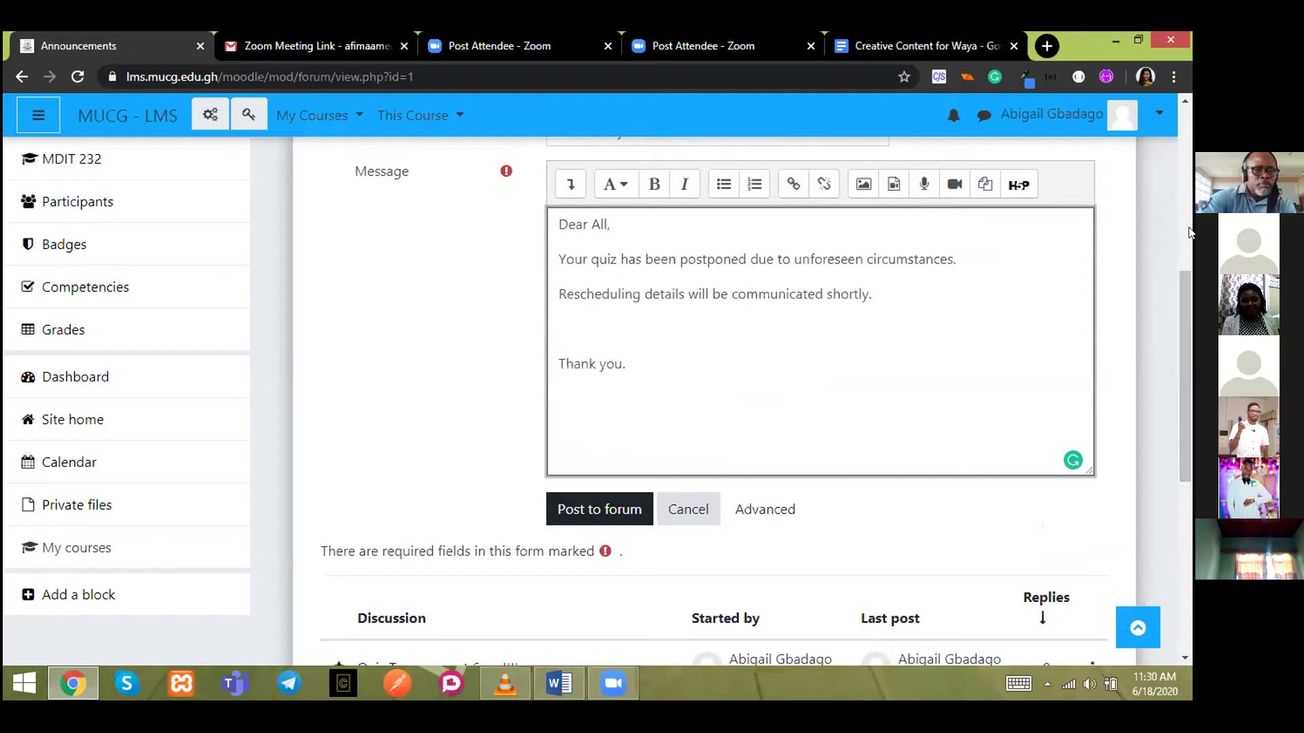
drag(1177, 282, 1177, 231)
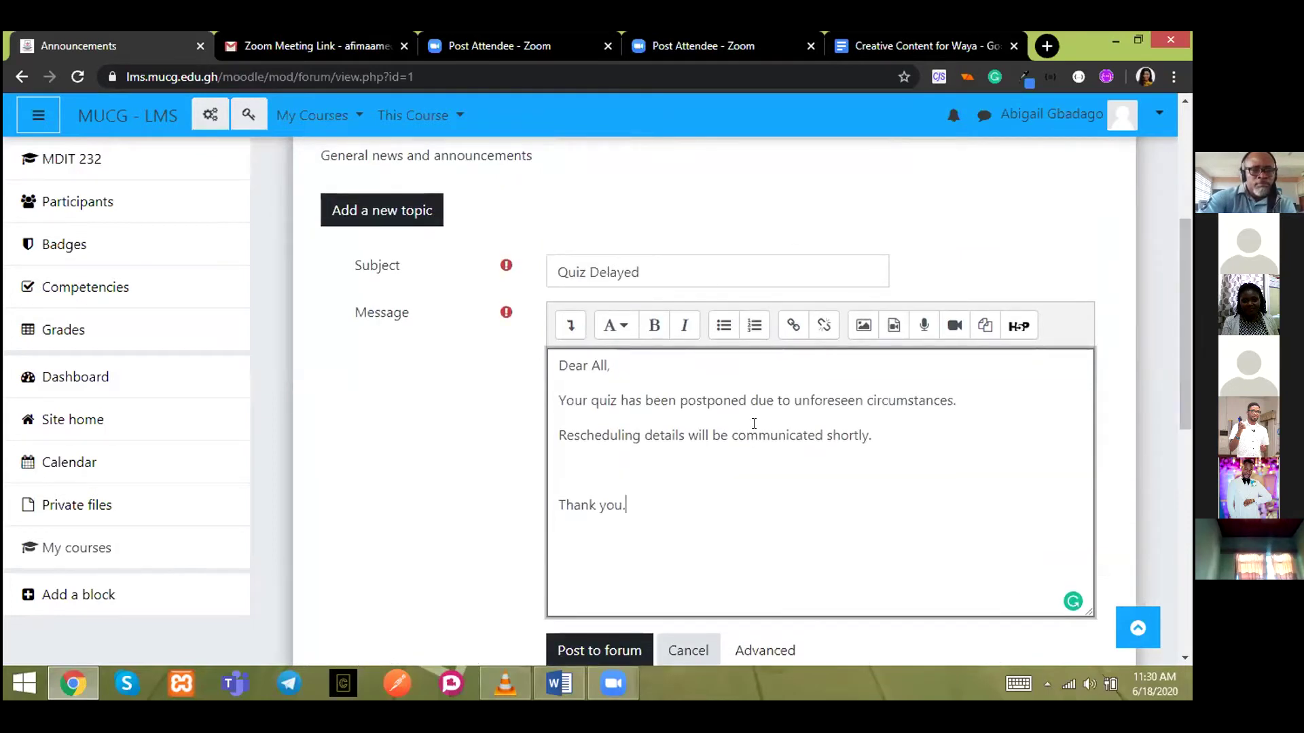
drag(1188, 388, 1188, 492)
- Post the Quiz Delayed announcement and find it listed beneath 'Quiz Tomorrow at 6 am!!!!'
click(577, 377)
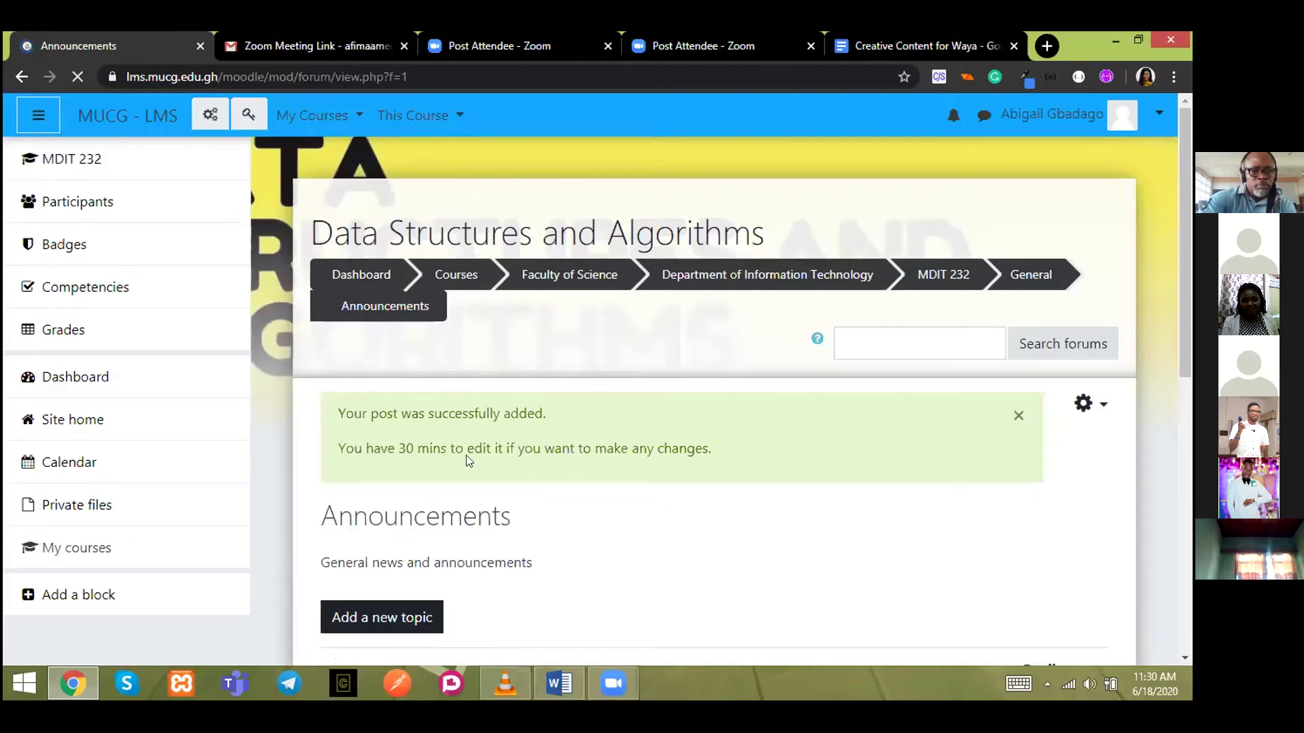
drag(1188, 236, 1188, 388)
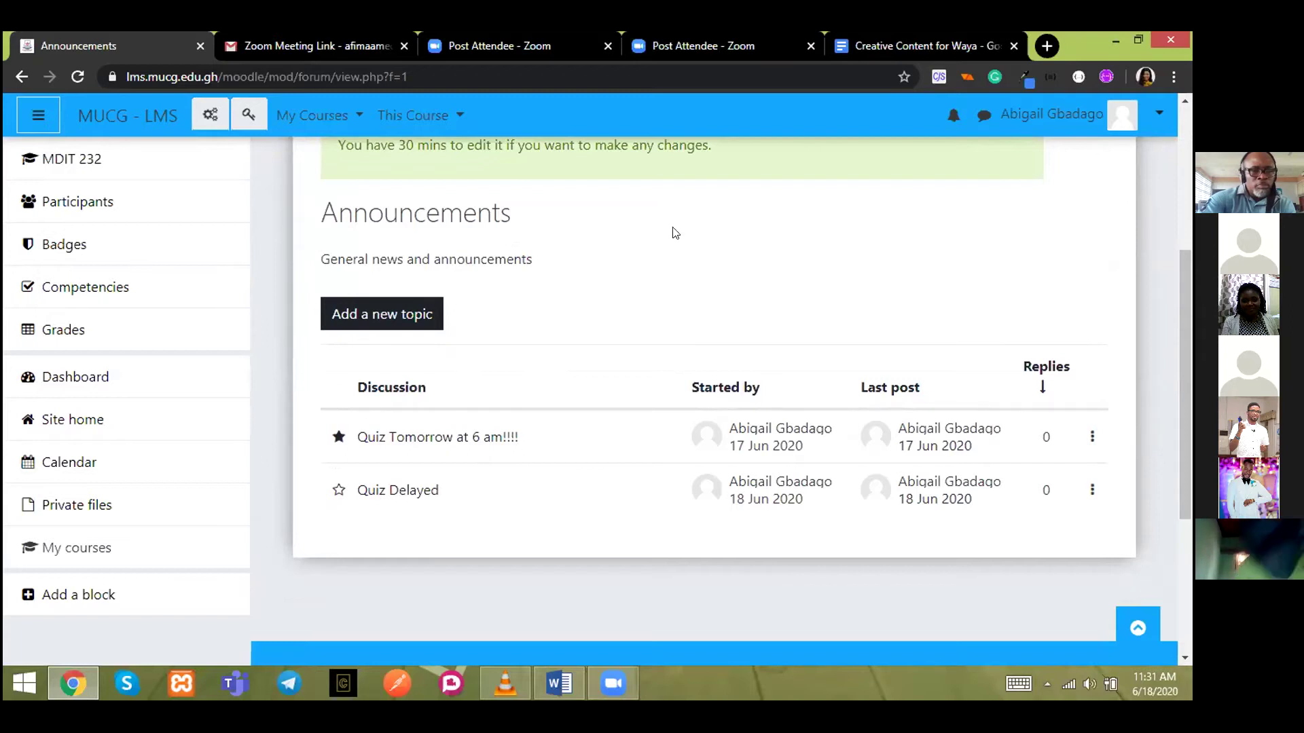
drag(1189, 324, 1188, 257)
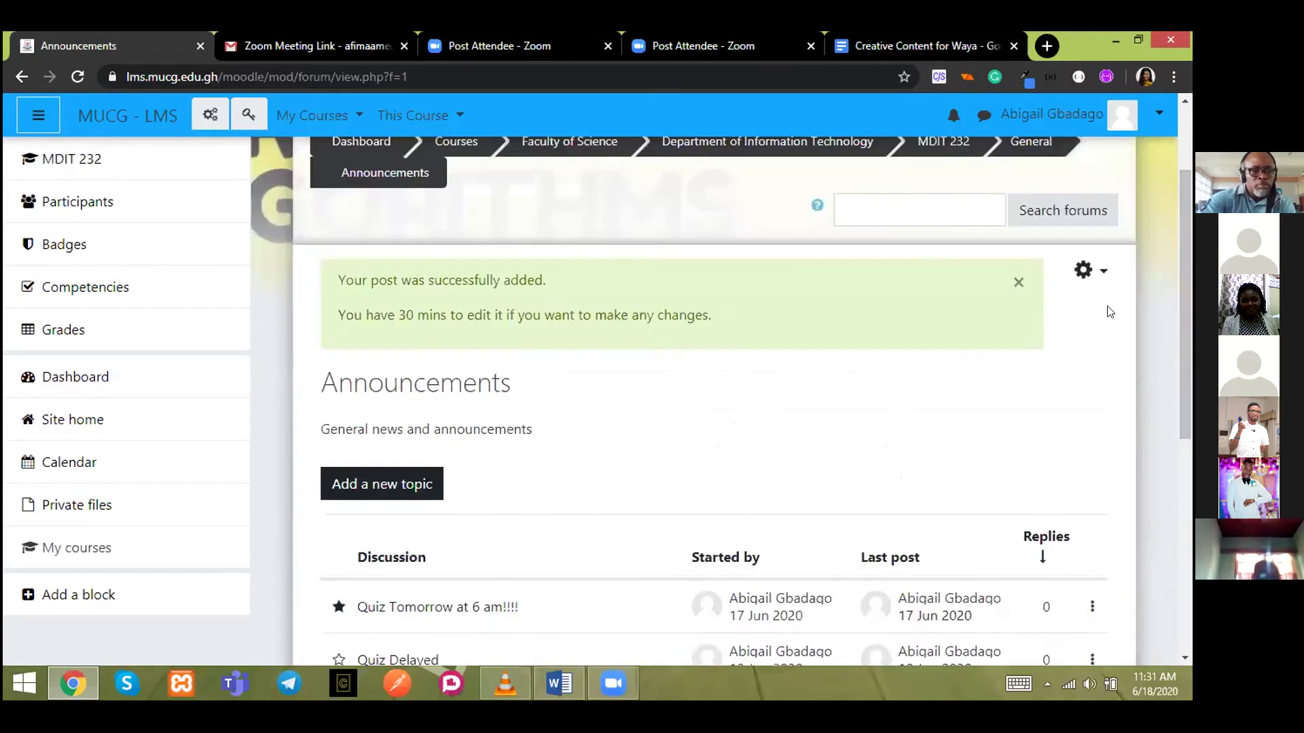
scroll(1188, 440, down, 4)
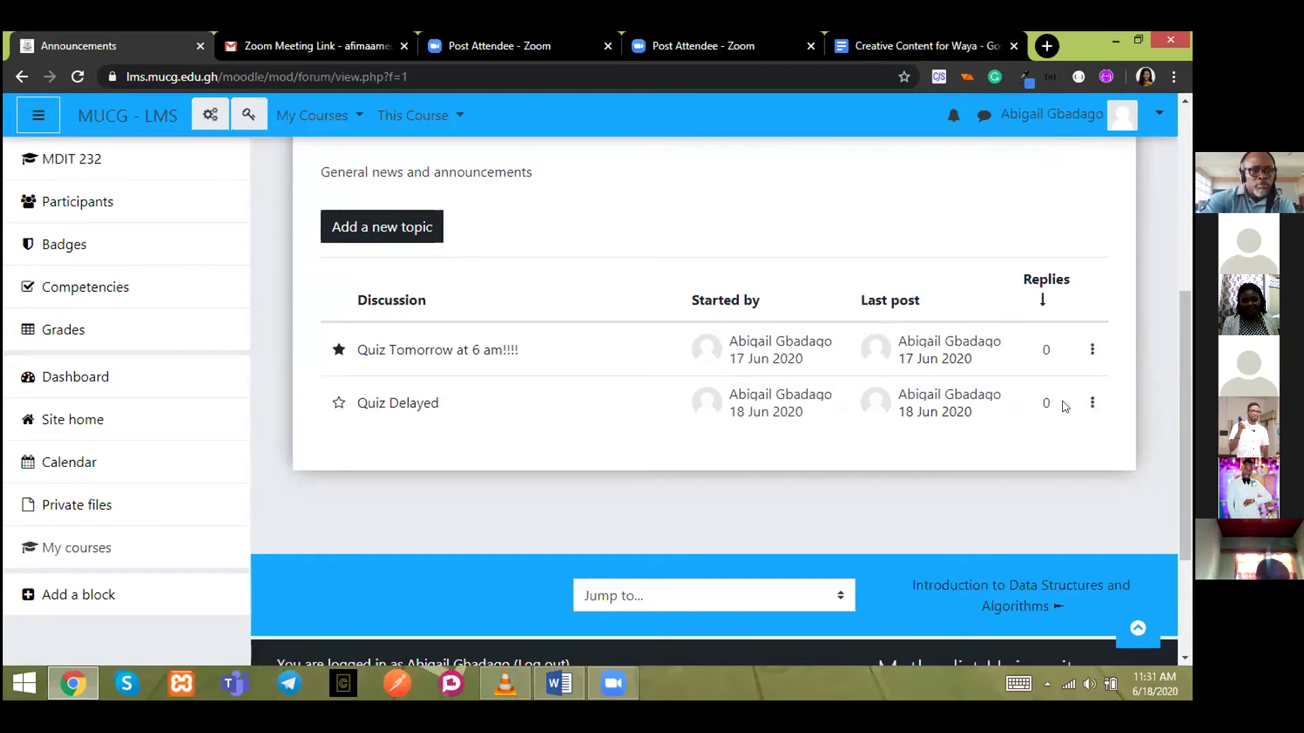
click(958, 485)
scroll(1087, 435, up, 1)
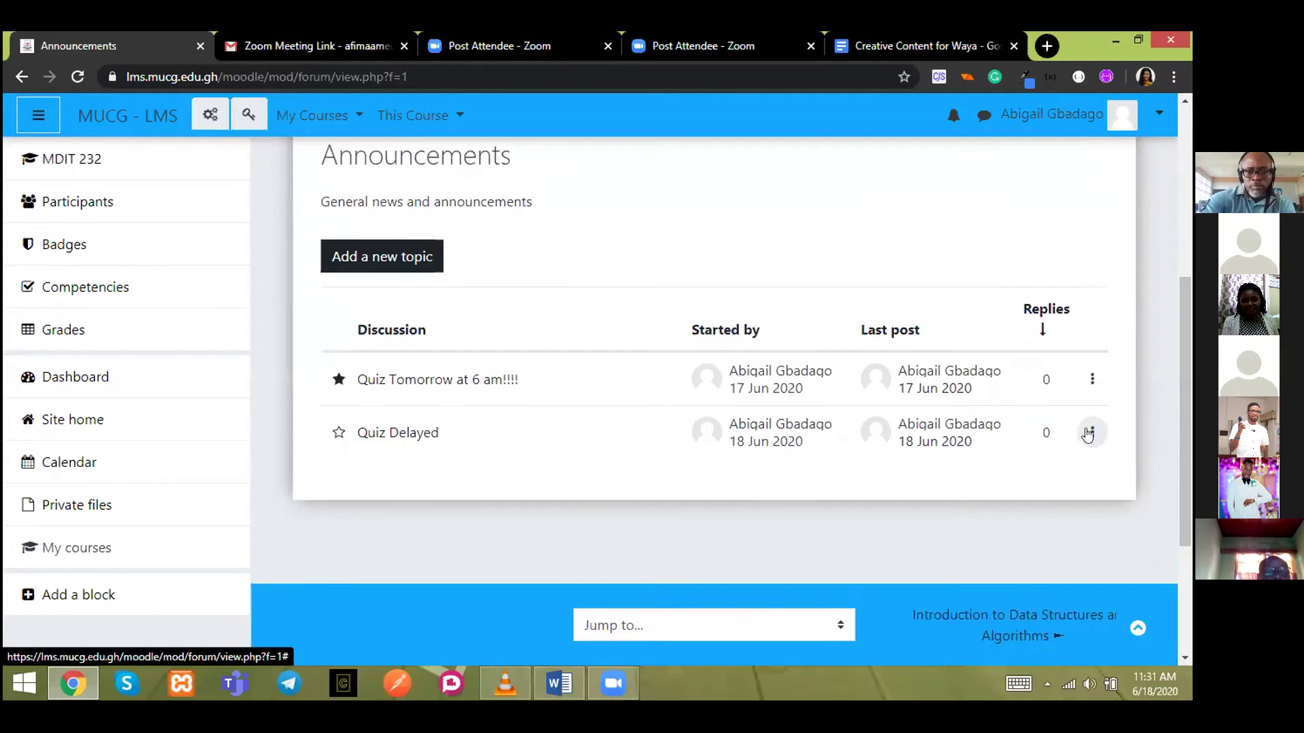
click(1093, 433)
- Pin the Quiz Delayed discussion from its options menu so it tops the list
click(1089, 433)
click(1087, 433)
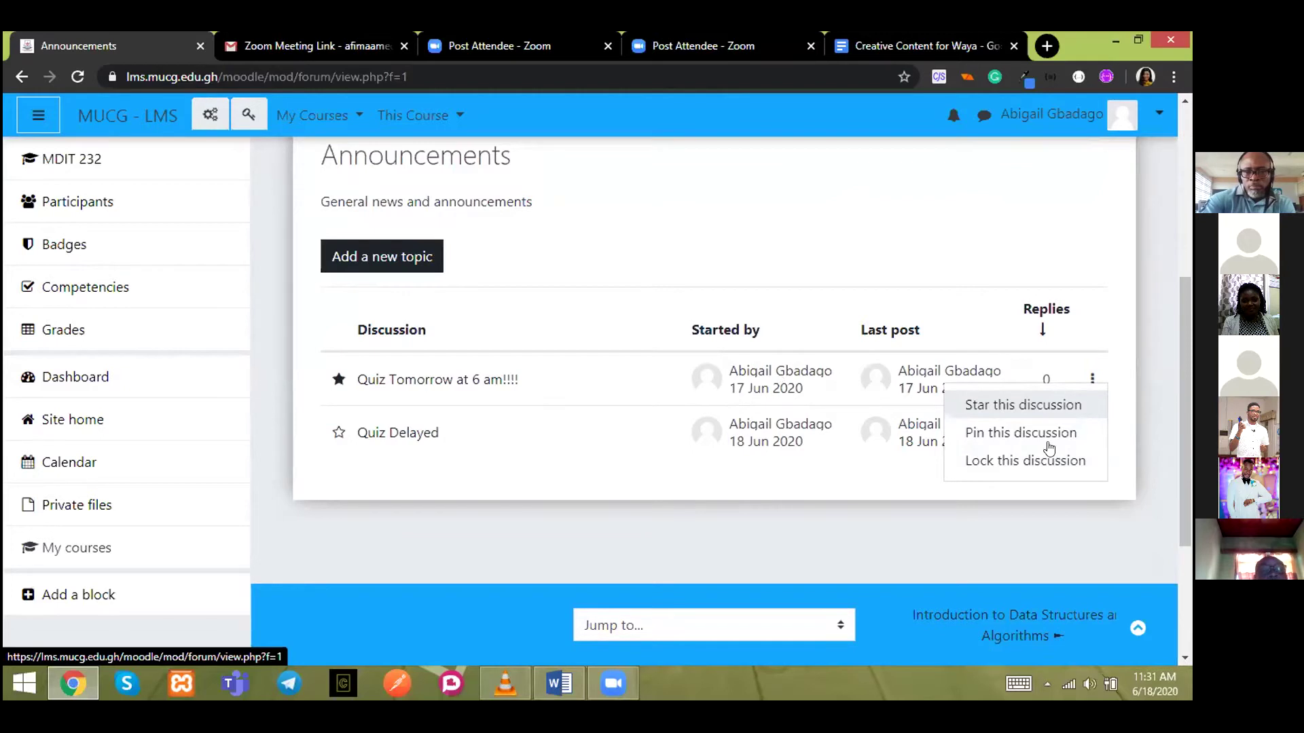
key(Down)
click(484, 436)
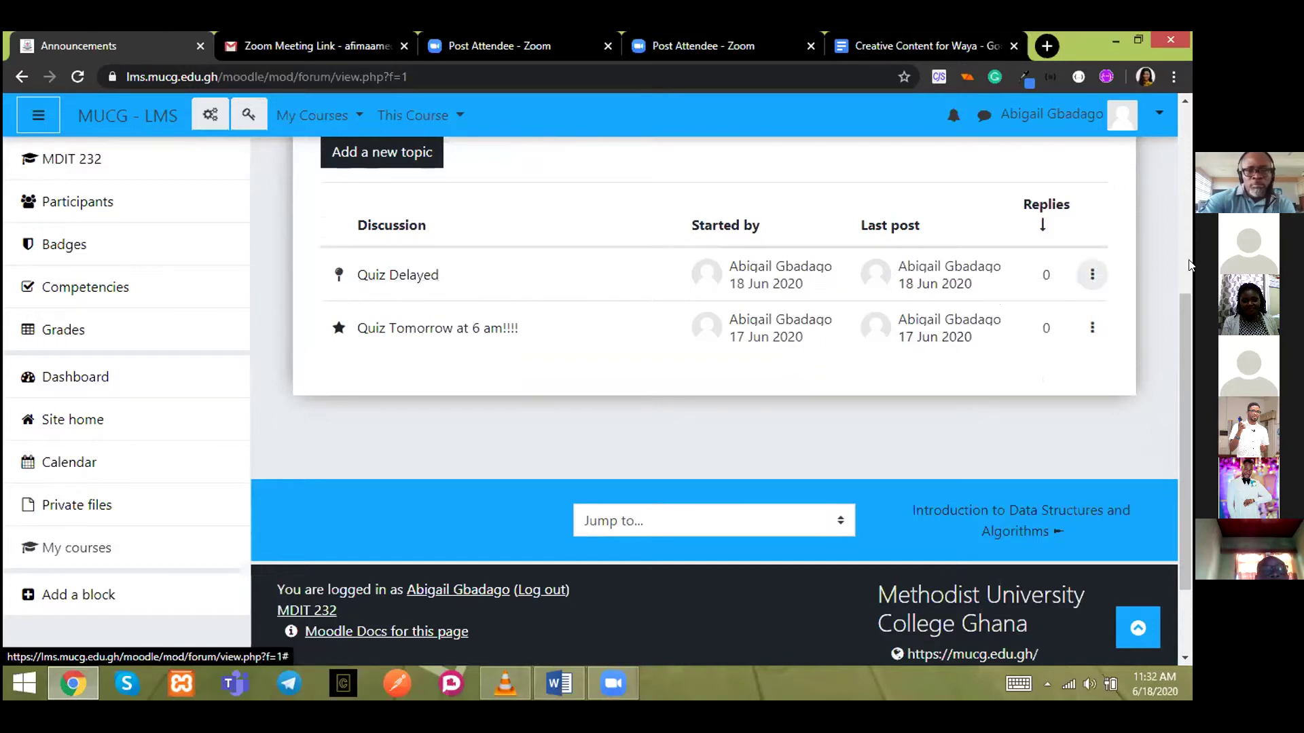
scroll(373, 207, up, 5)
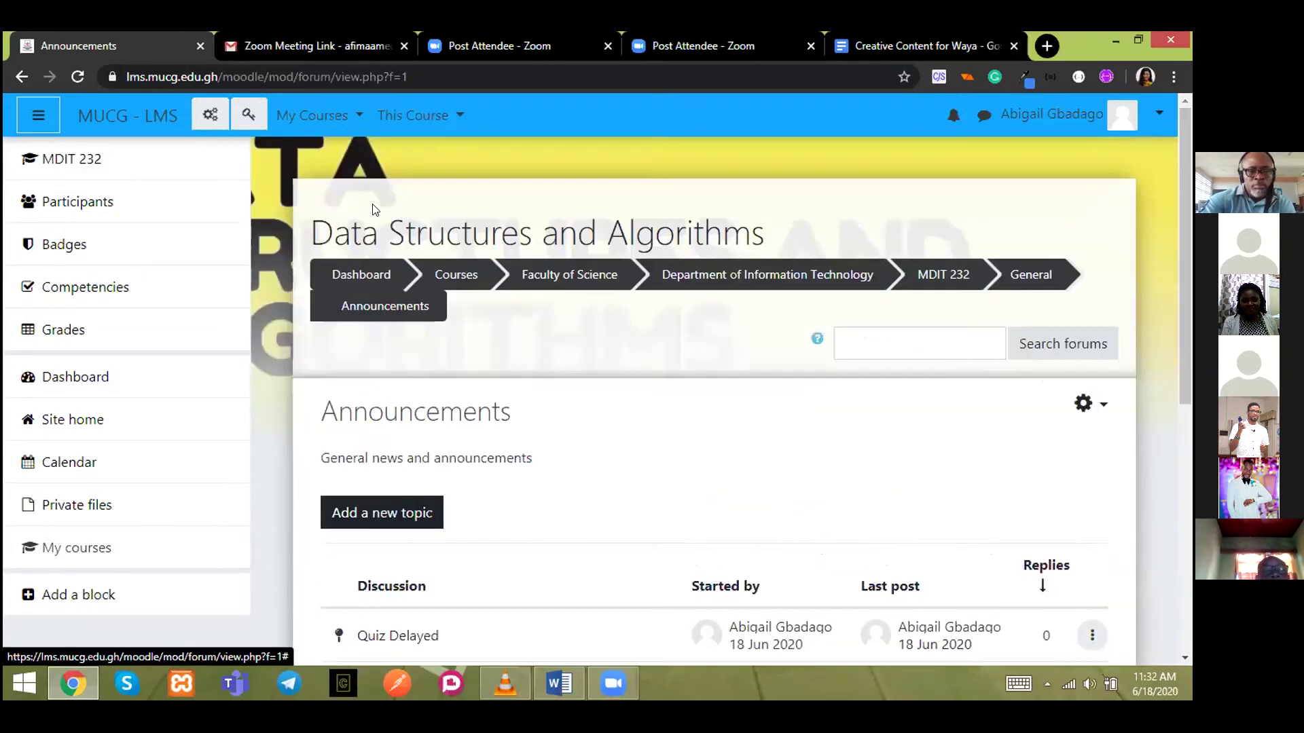
- Go back and follow the footer link to the Introduction to Data Structures and Algorithms course page
click(21, 76)
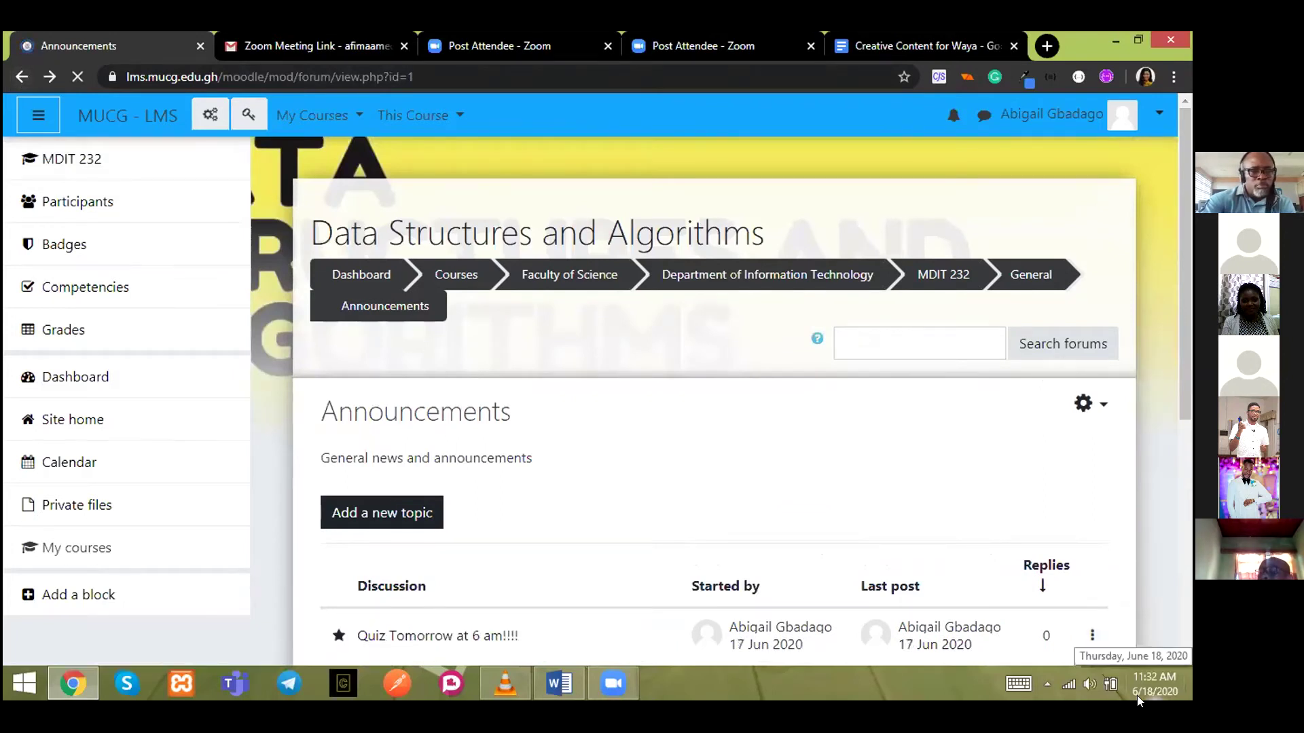
scroll(1115, 597, down, 6)
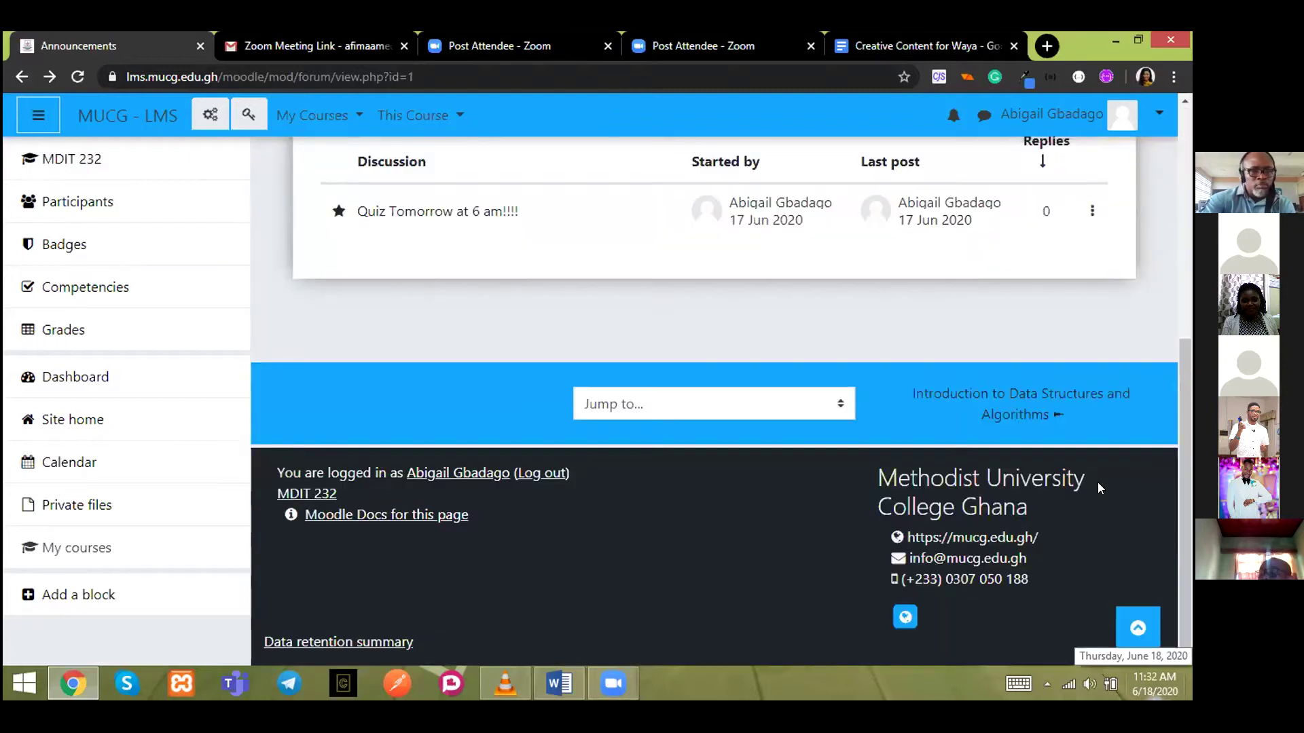
click(1058, 401)
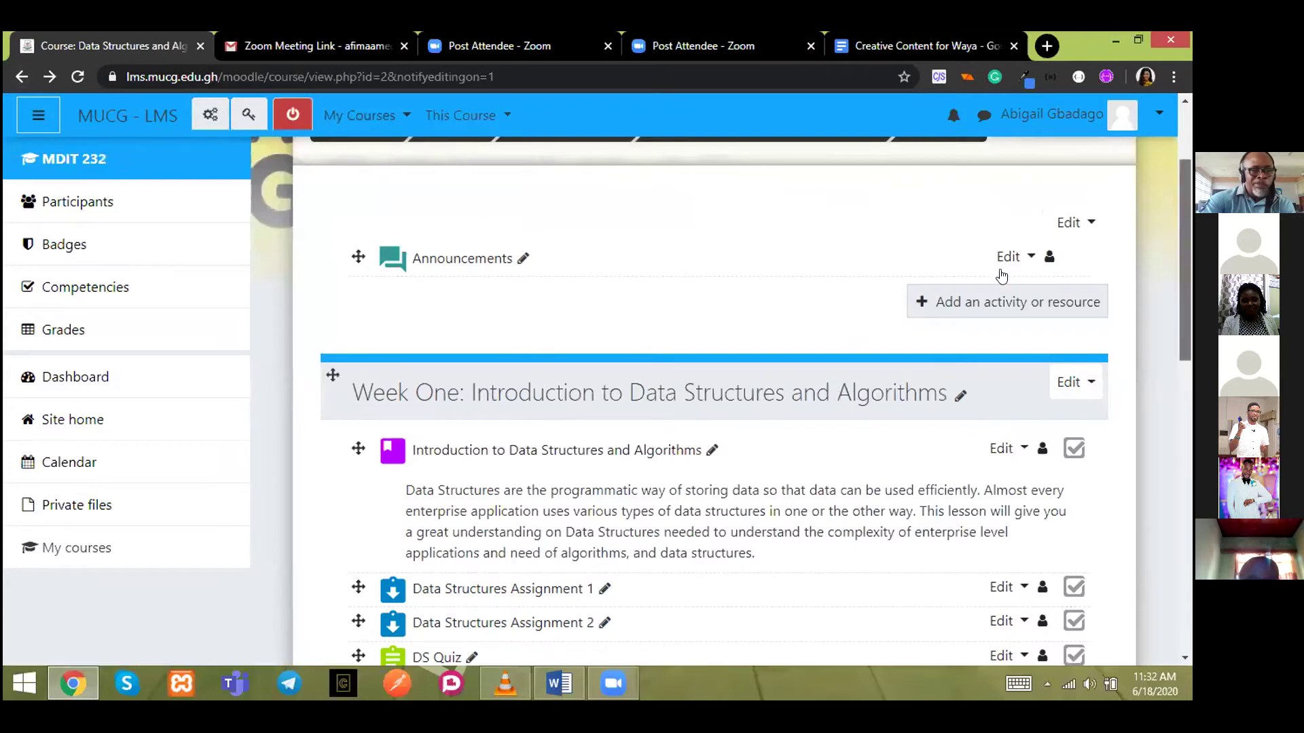
scroll(998, 283, down, 1)
click(993, 266)
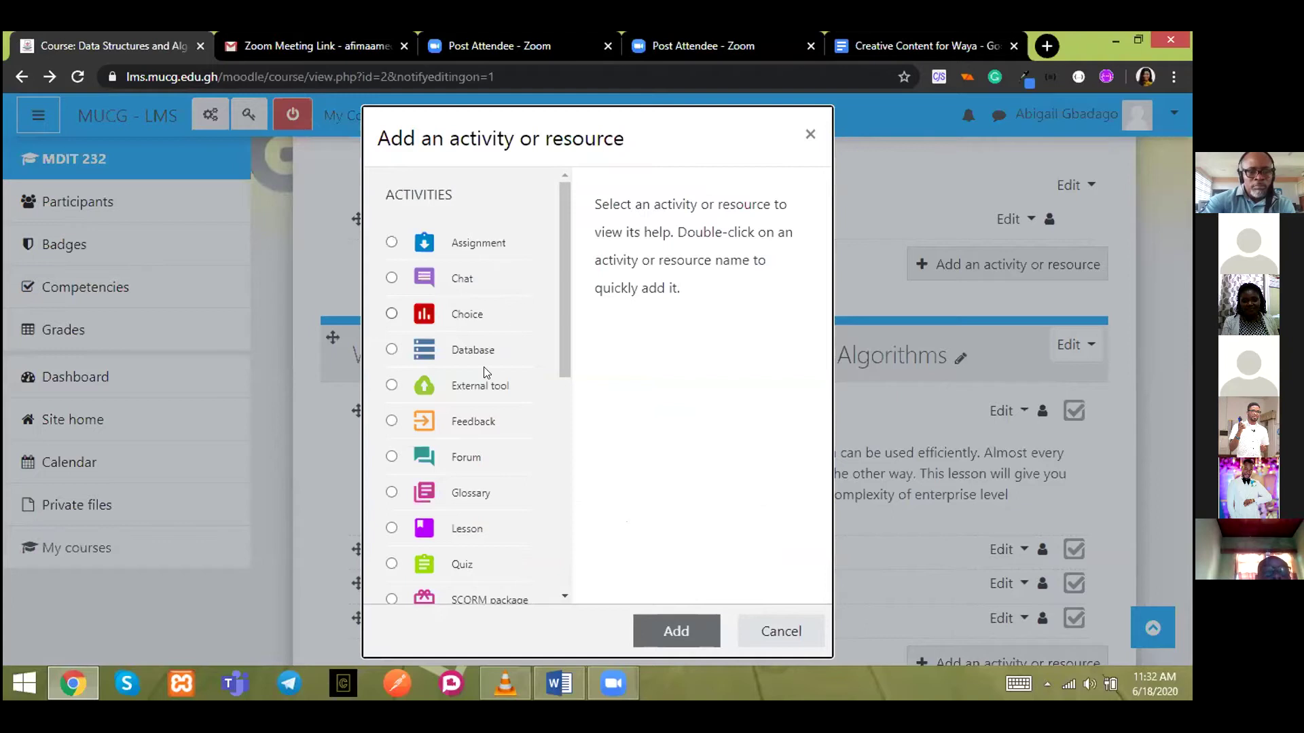
- Close the activity chooser, leaving the MDIT 232 course page in editing mode
scroll(458, 401, down, 1)
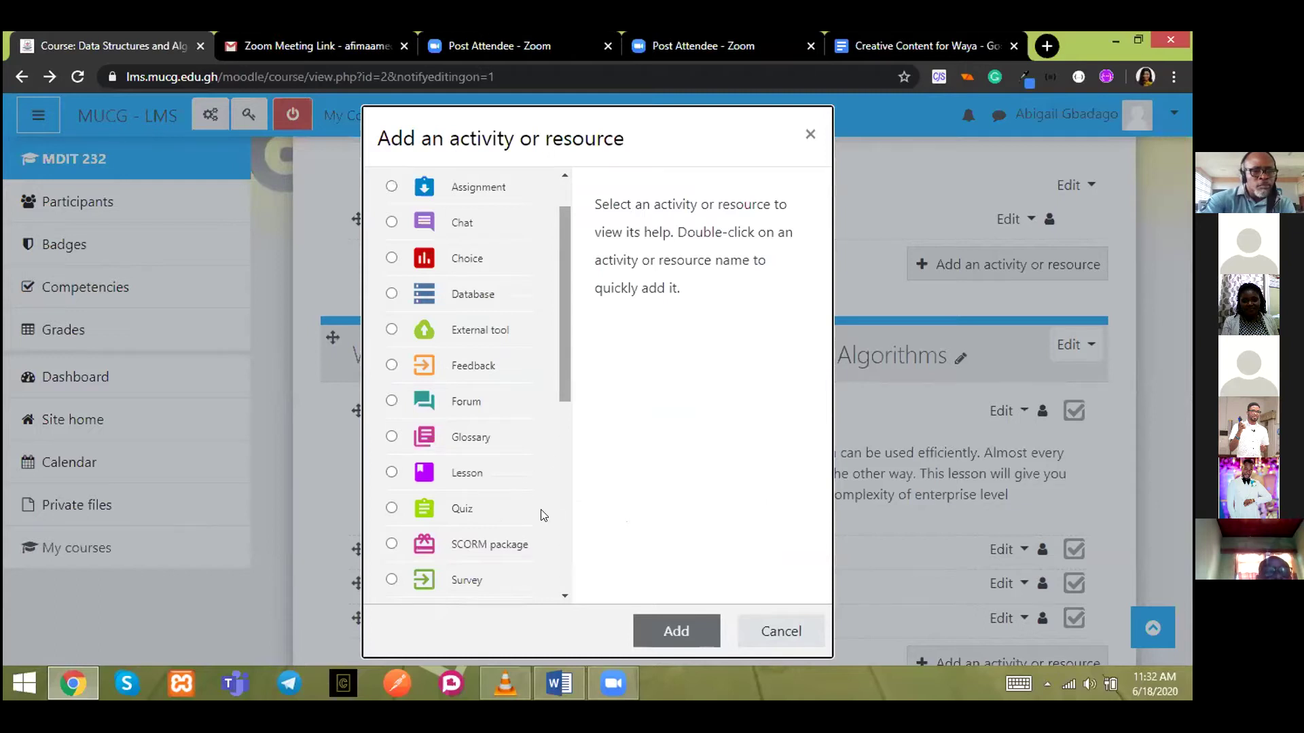
scroll(554, 343, down, 8)
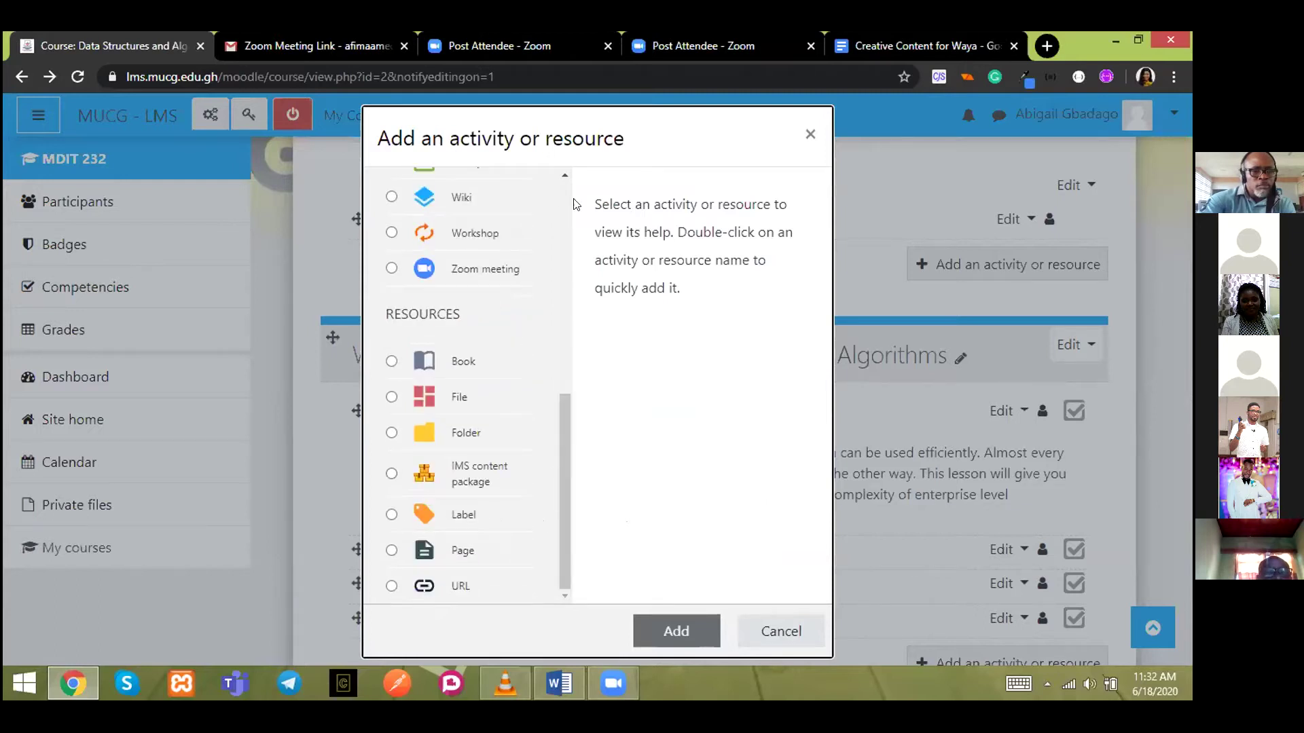
scroll(575, 181, up, 8)
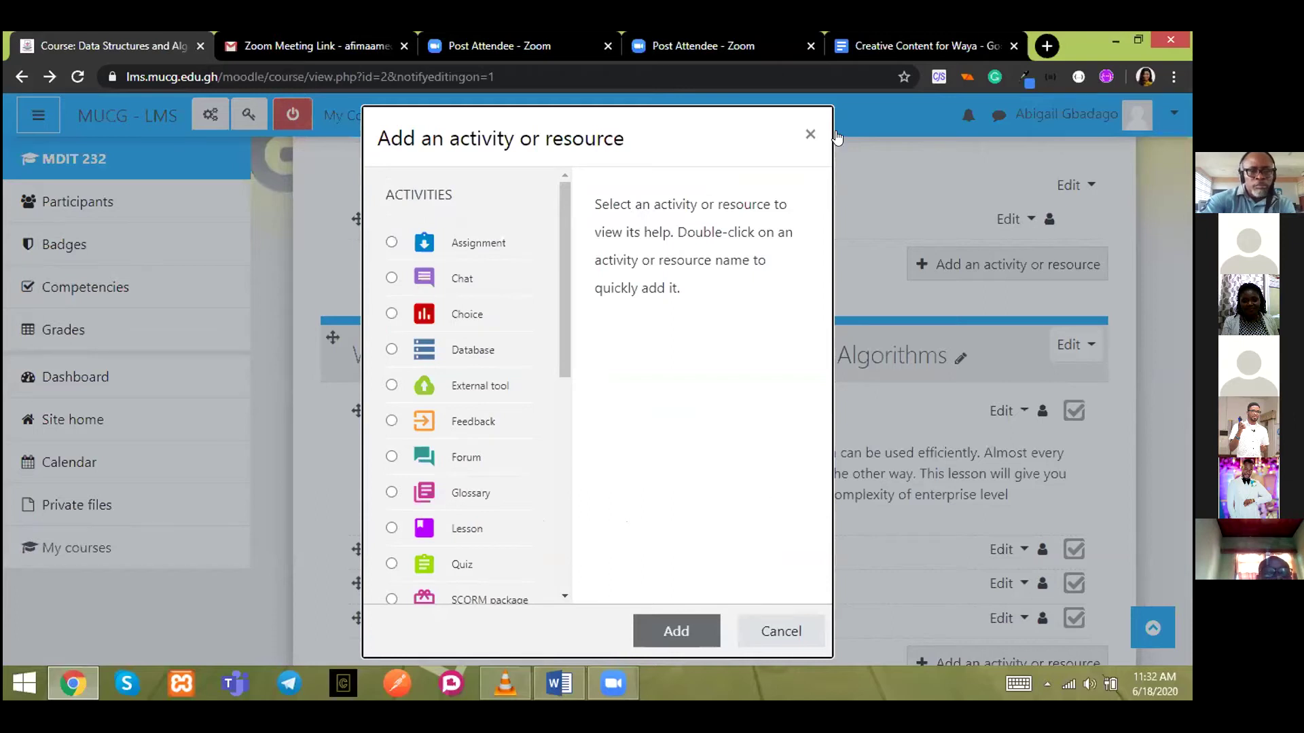
click(809, 136)
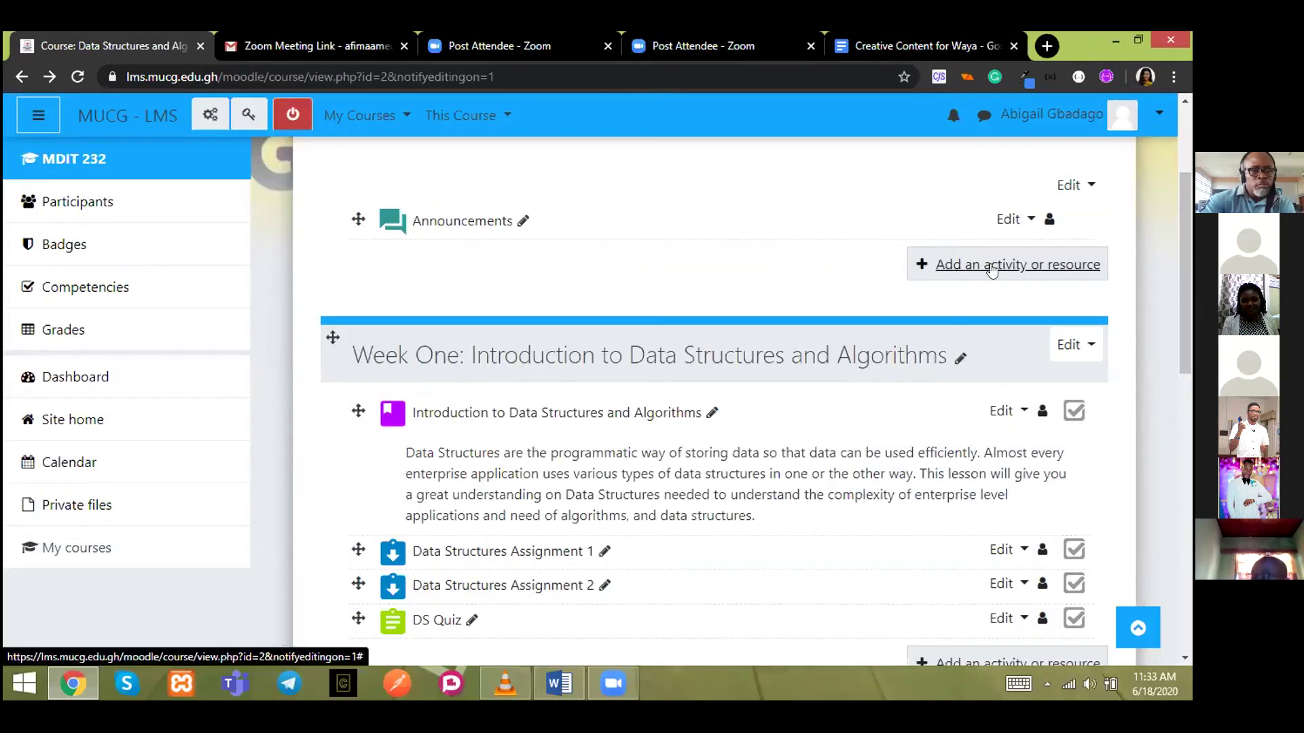
- Browse the Assignment, Chat, Choice and Database descriptions in the activity chooser
scroll(991, 351, up, 1)
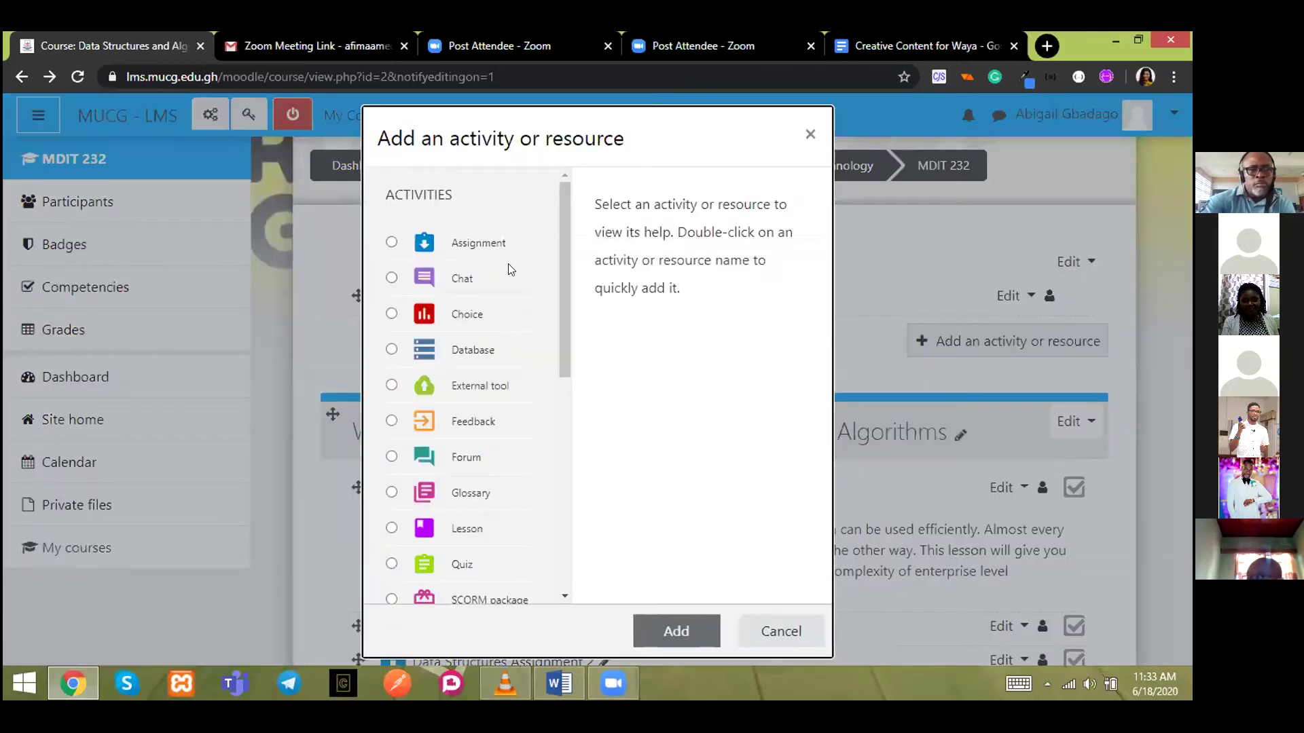
drag(561, 275, 561, 293)
click(481, 203)
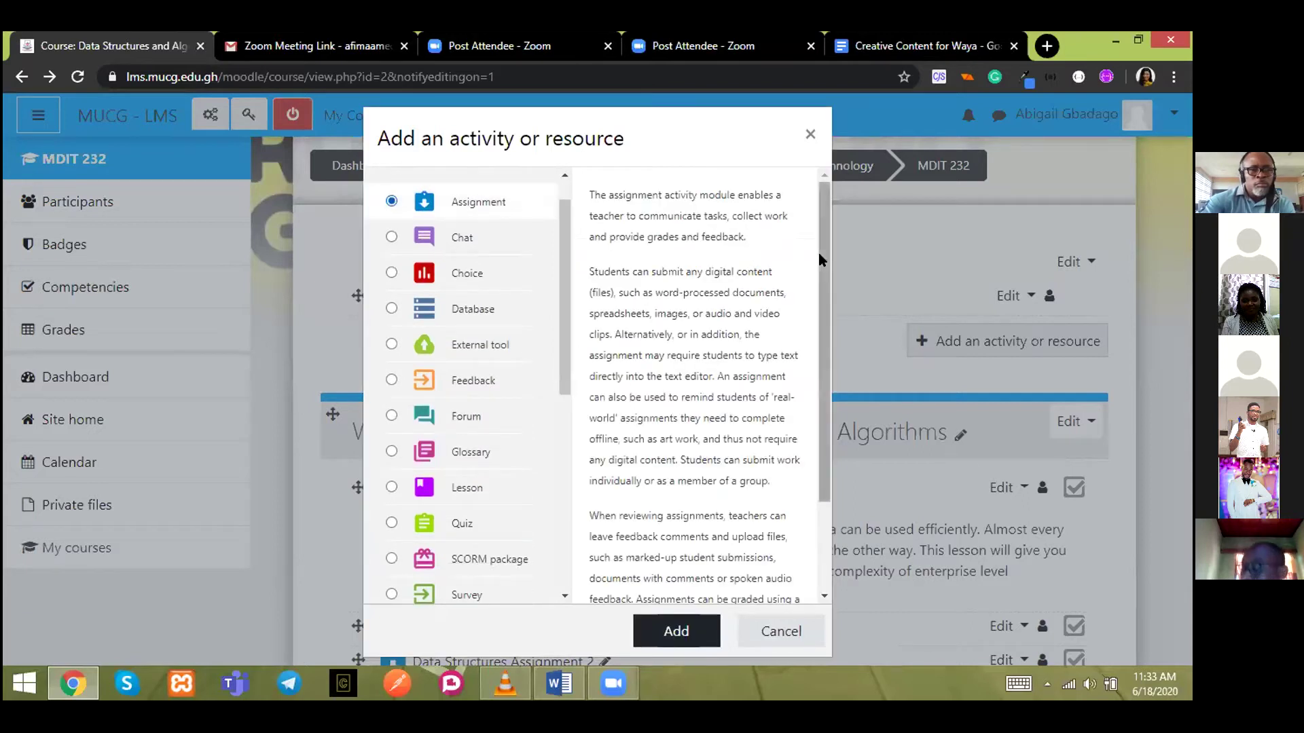
scroll(764, 329, down, 1)
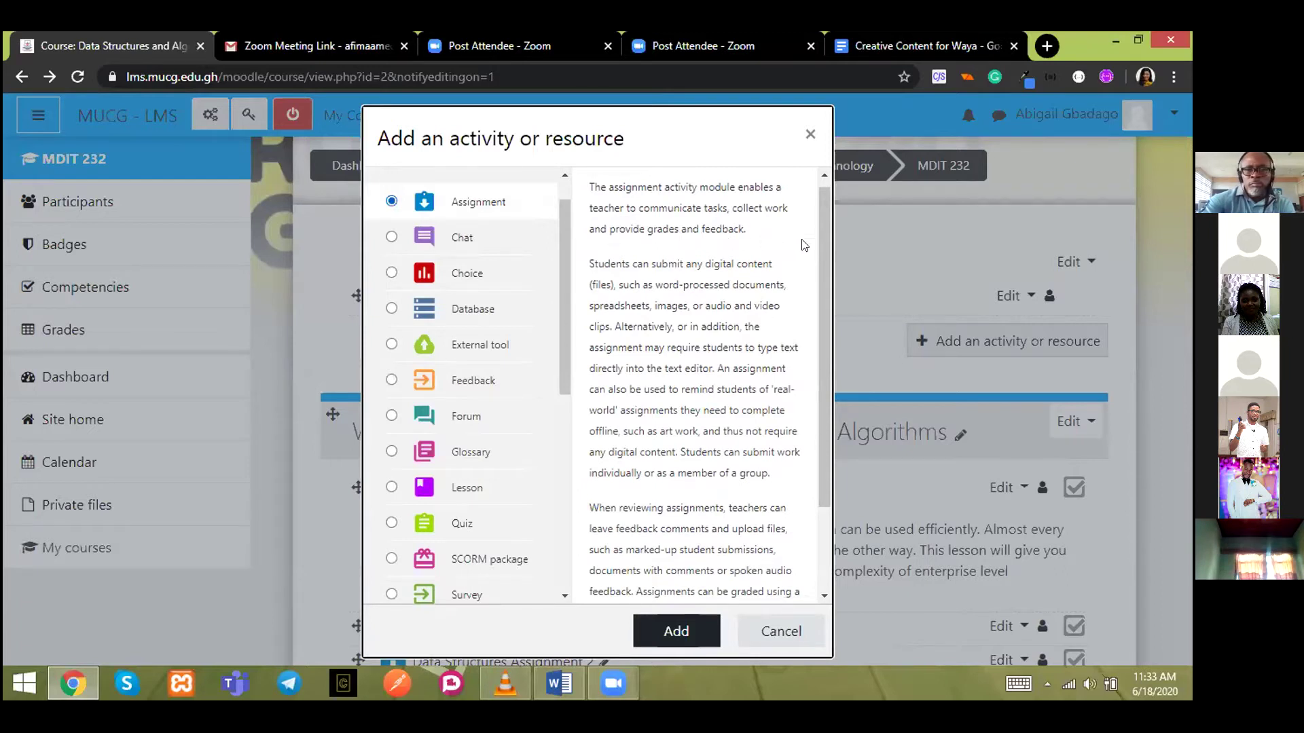
click(472, 237)
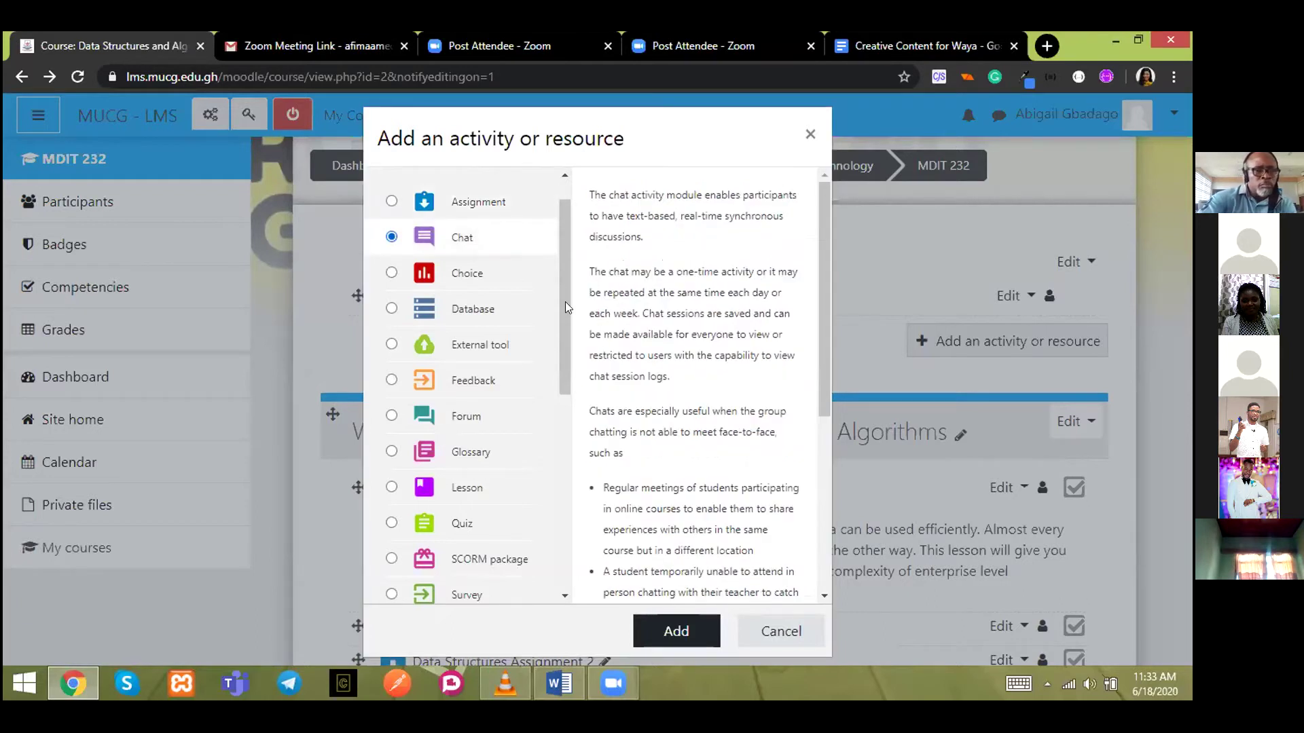
click(468, 274)
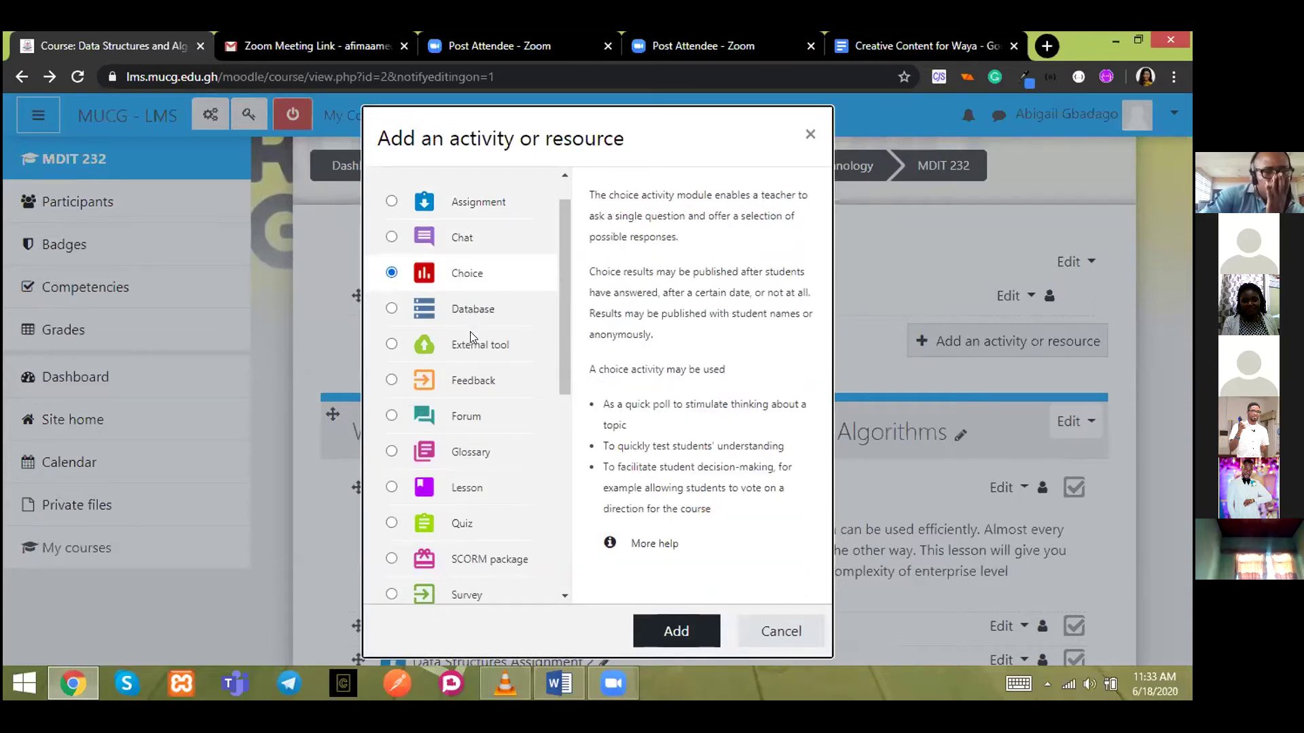
key(Down)
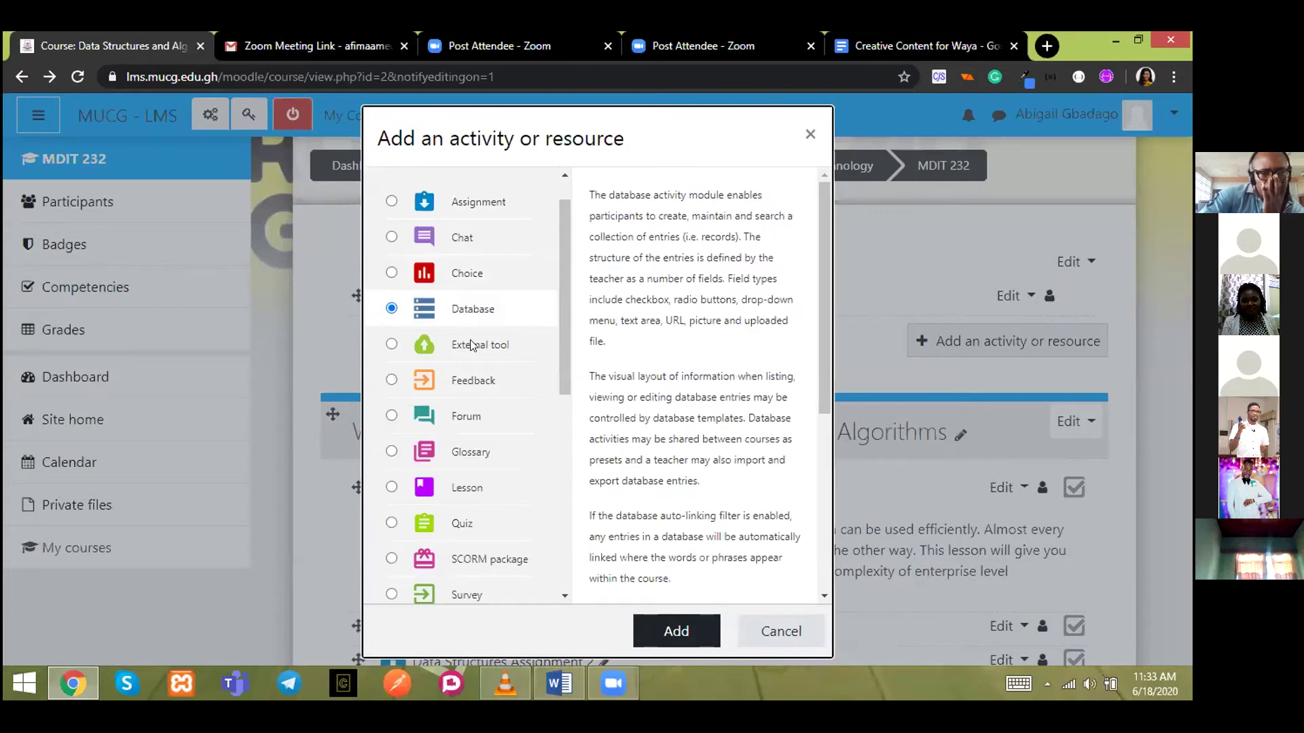
- Read the External tool activity's description, then close the chooser without adding anything
click(507, 344)
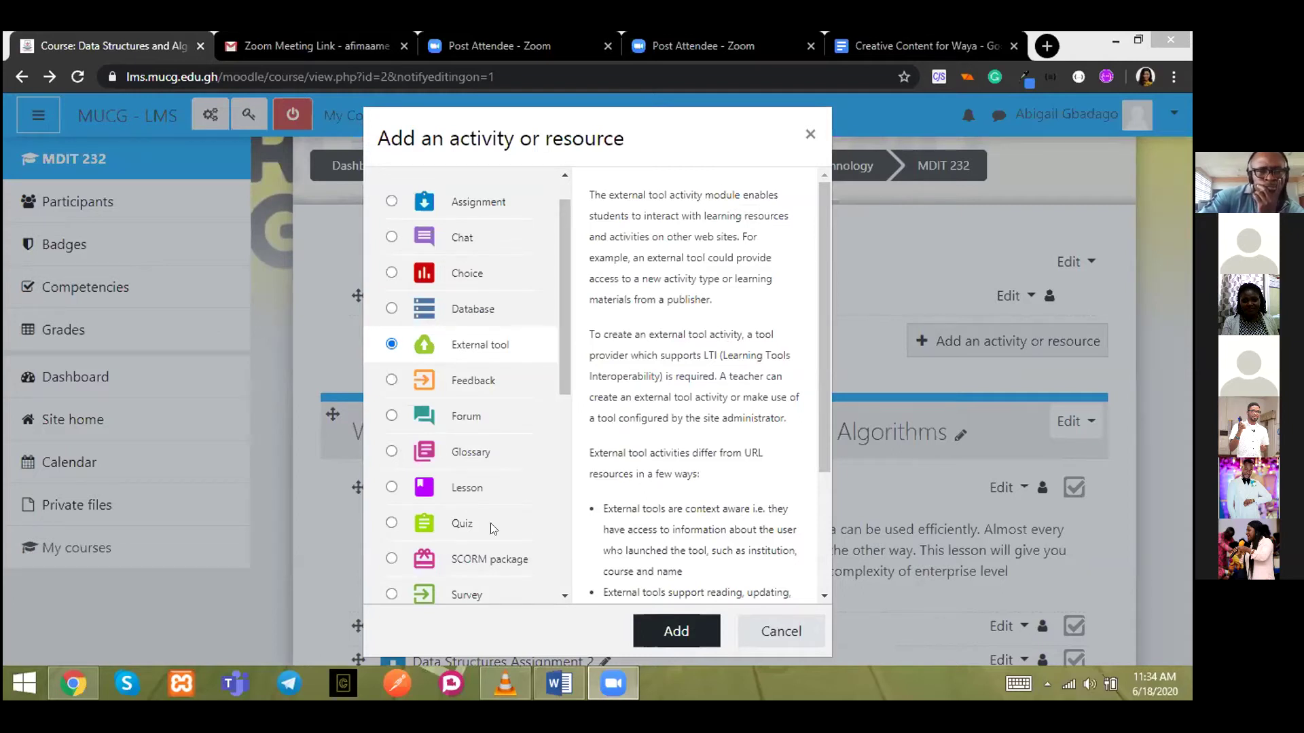
drag(564, 344, 562, 361)
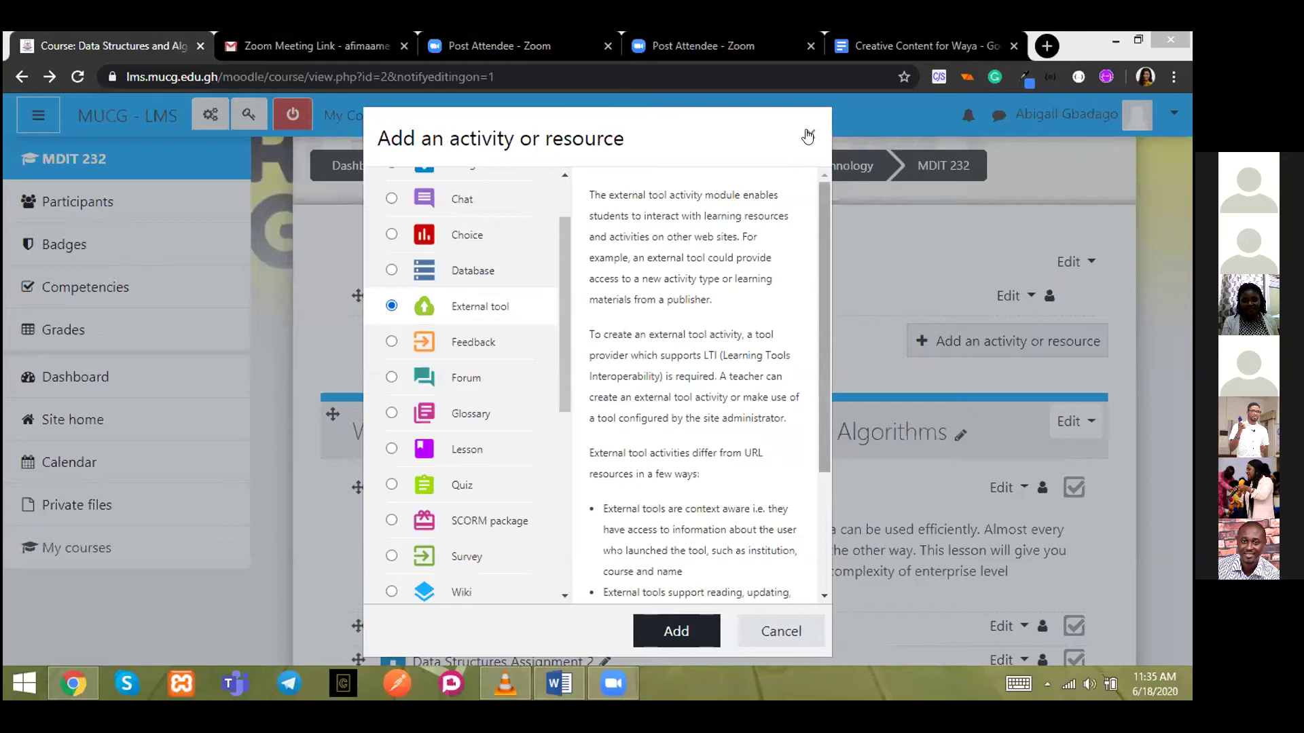
key(Escape)
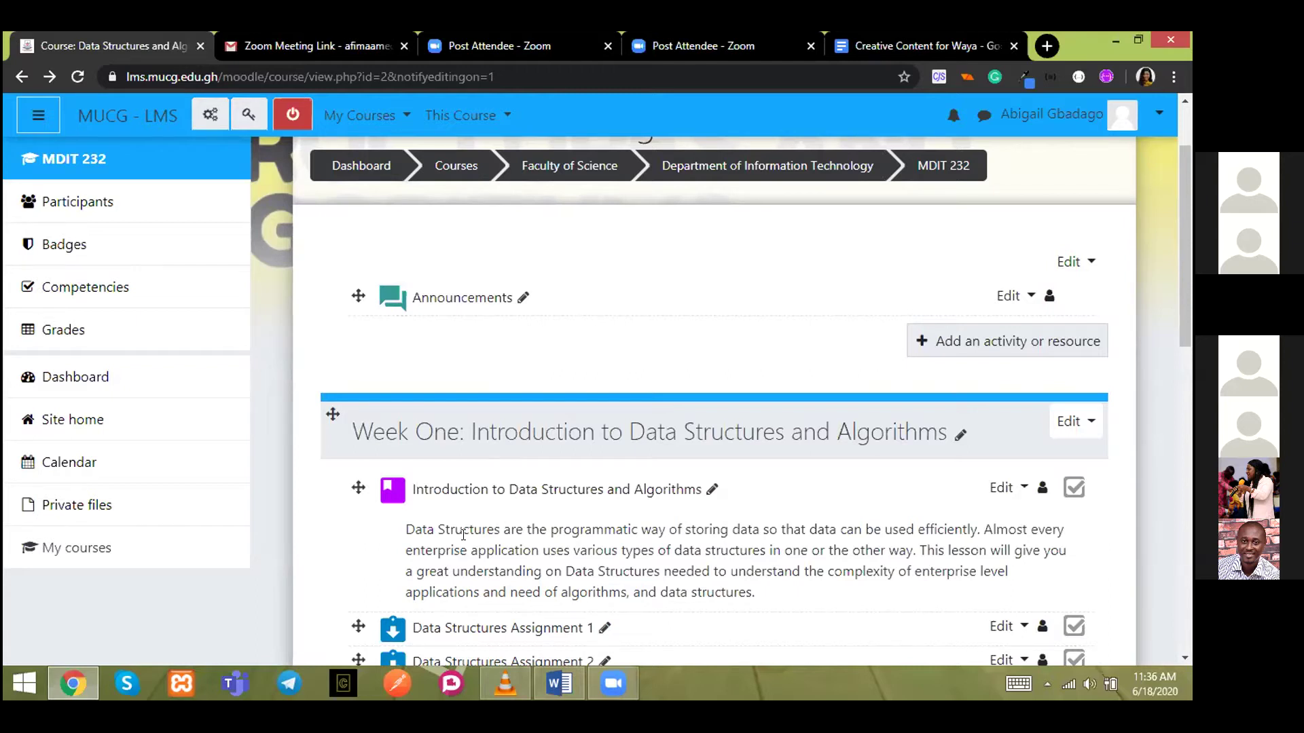
- Reopen the activity chooser and read the Feedback and Forum descriptions
click(1006, 337)
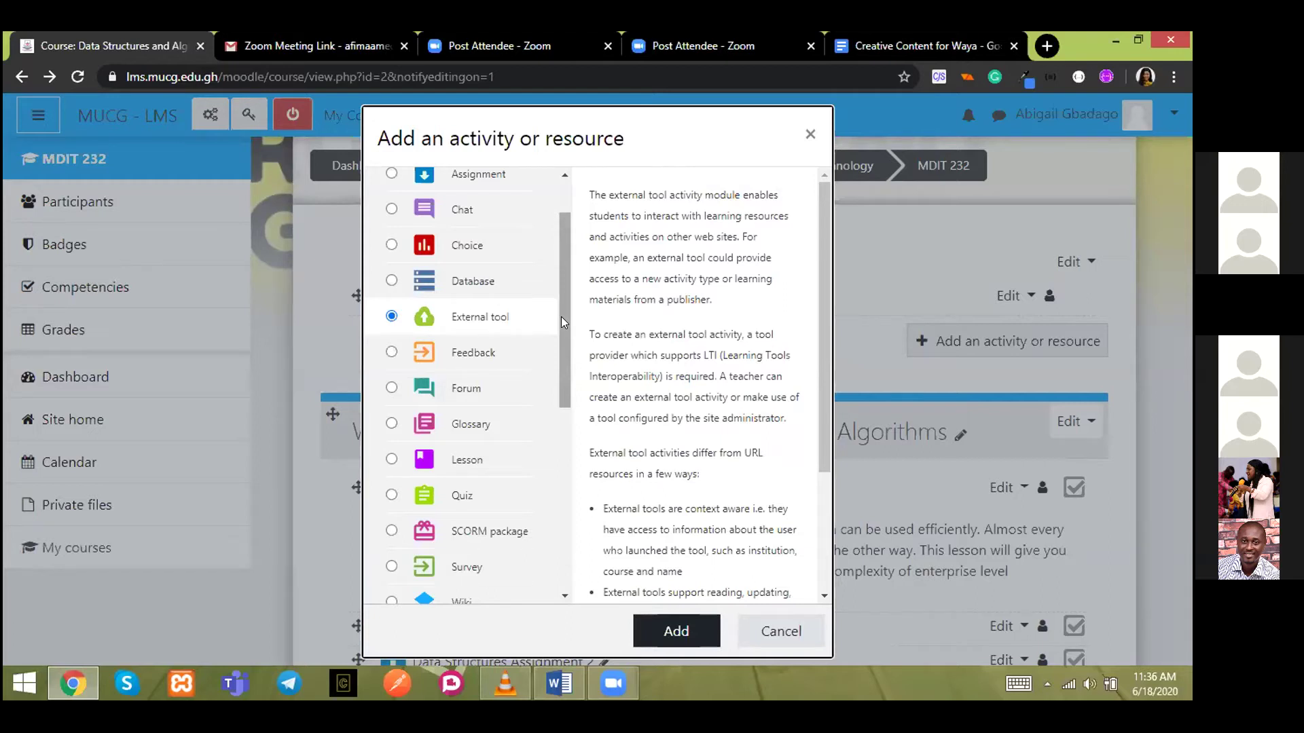
drag(561, 316, 564, 340)
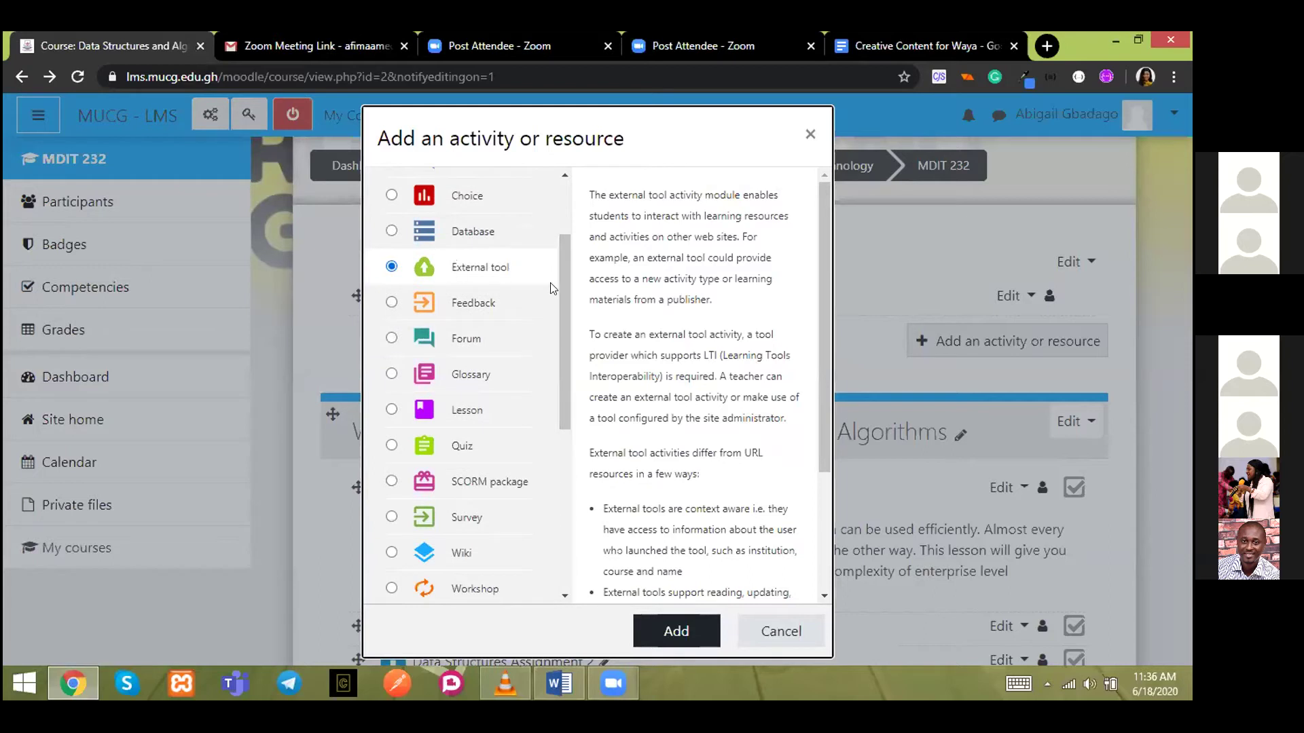
click(464, 303)
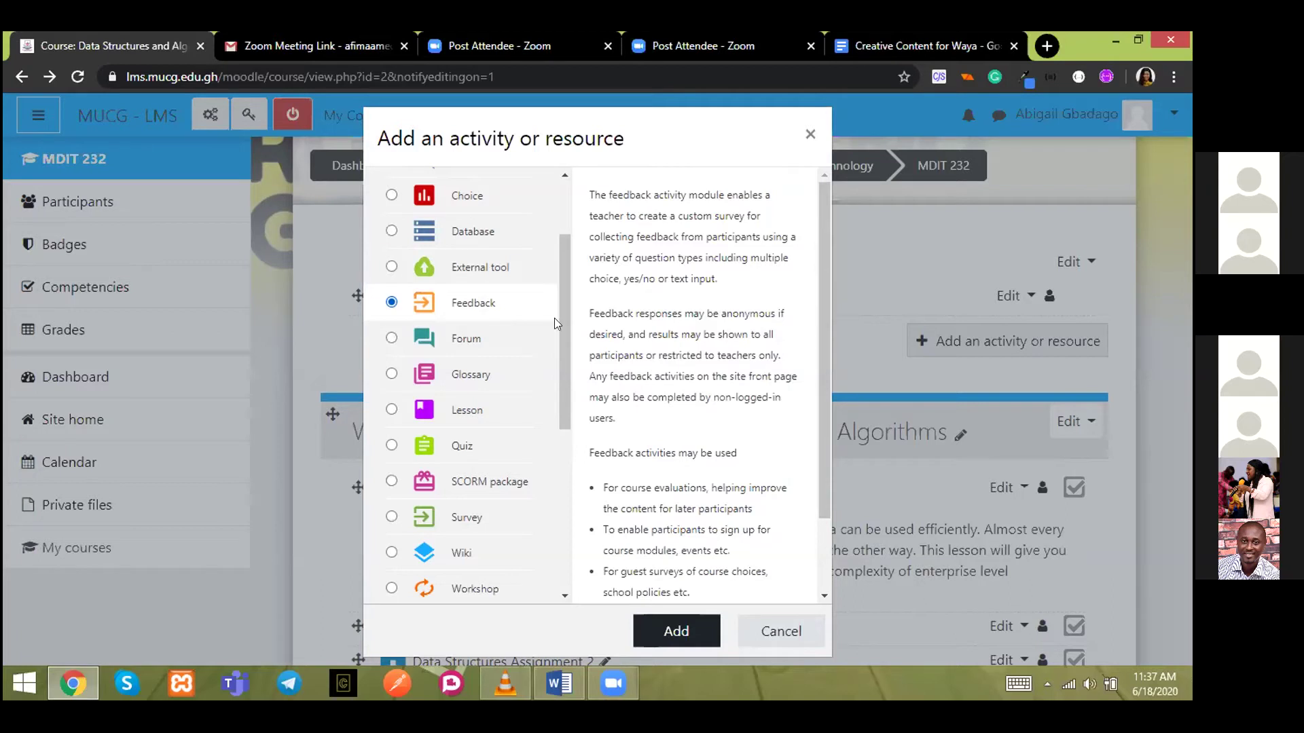
click(482, 332)
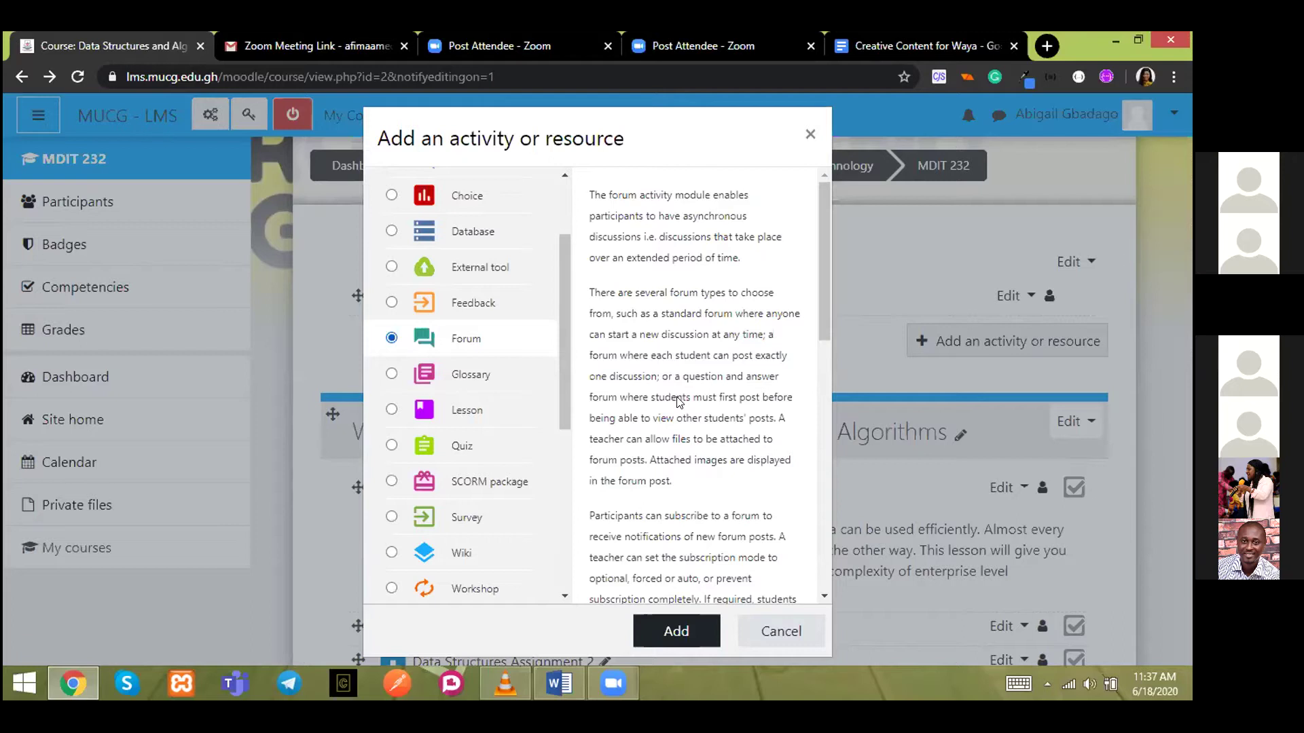
- Select Glossary and read its full description down to its list of uses
click(470, 377)
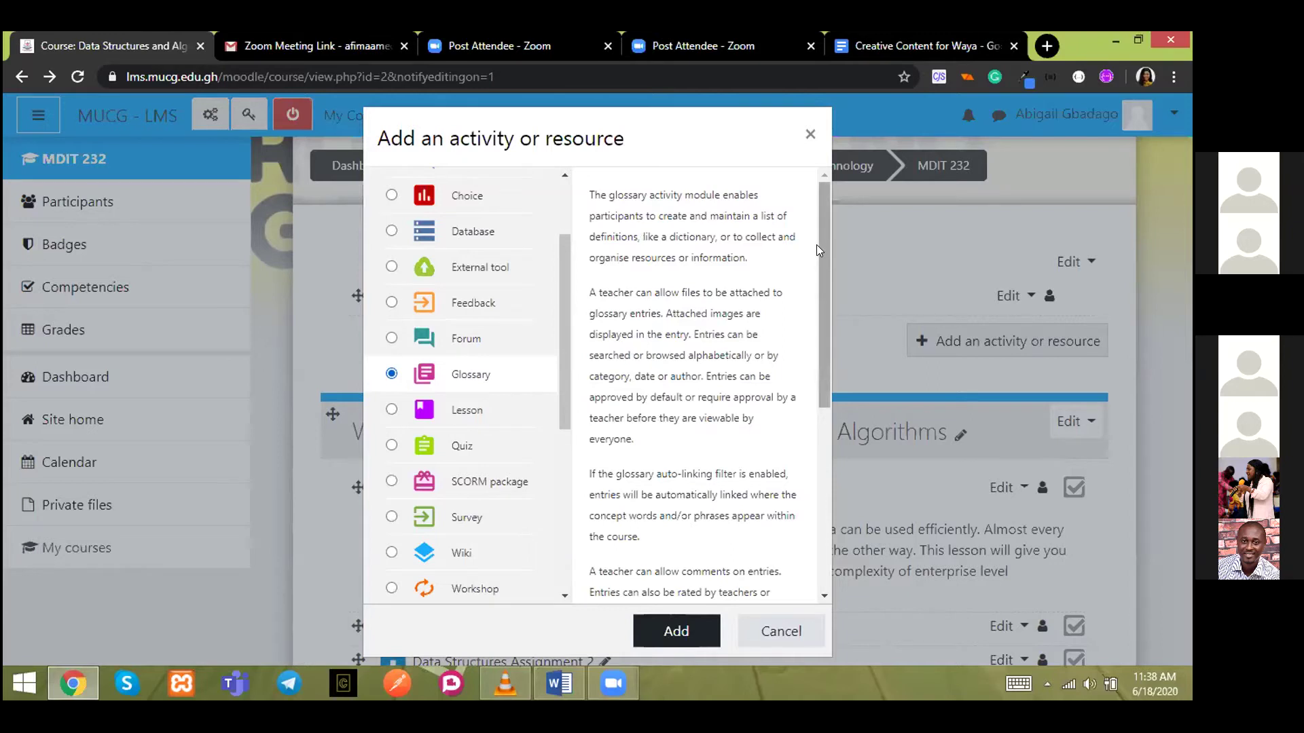
scroll(816, 244, down, 5)
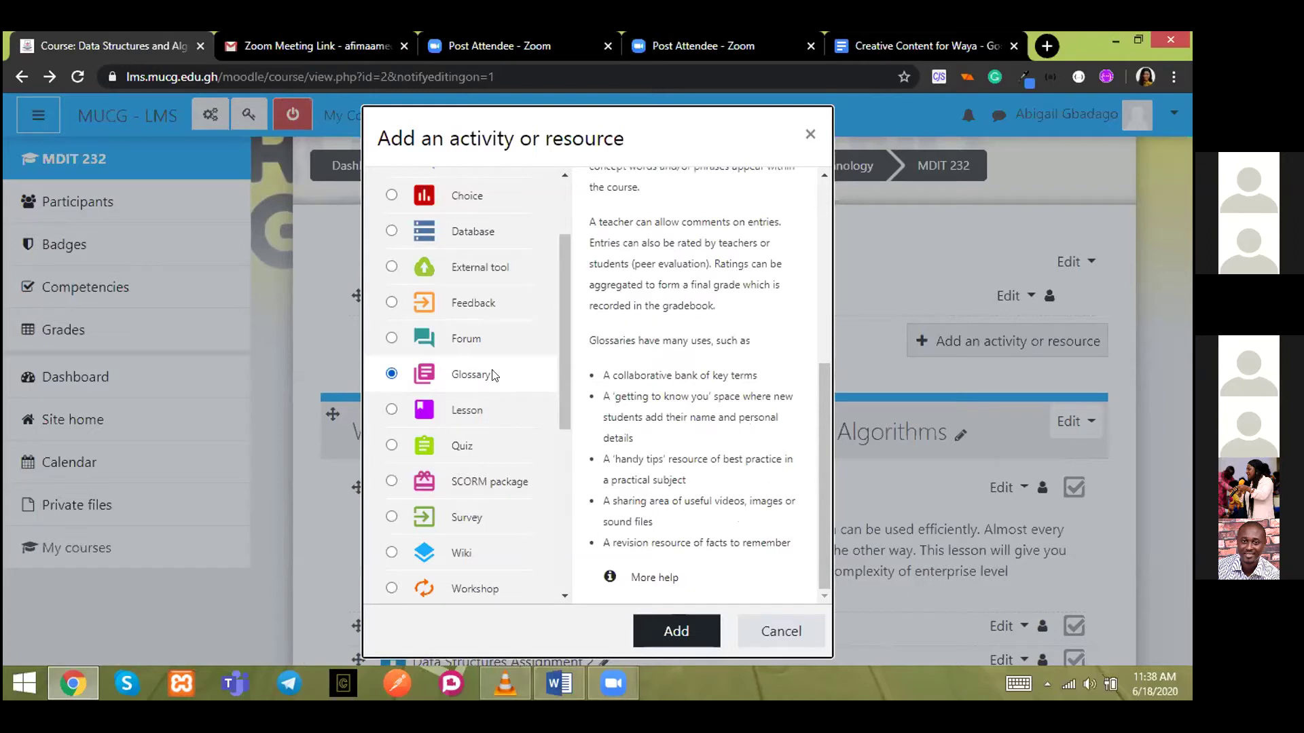
- Preview the Lesson description, then move the selection to Quiz and read its uses
click(470, 408)
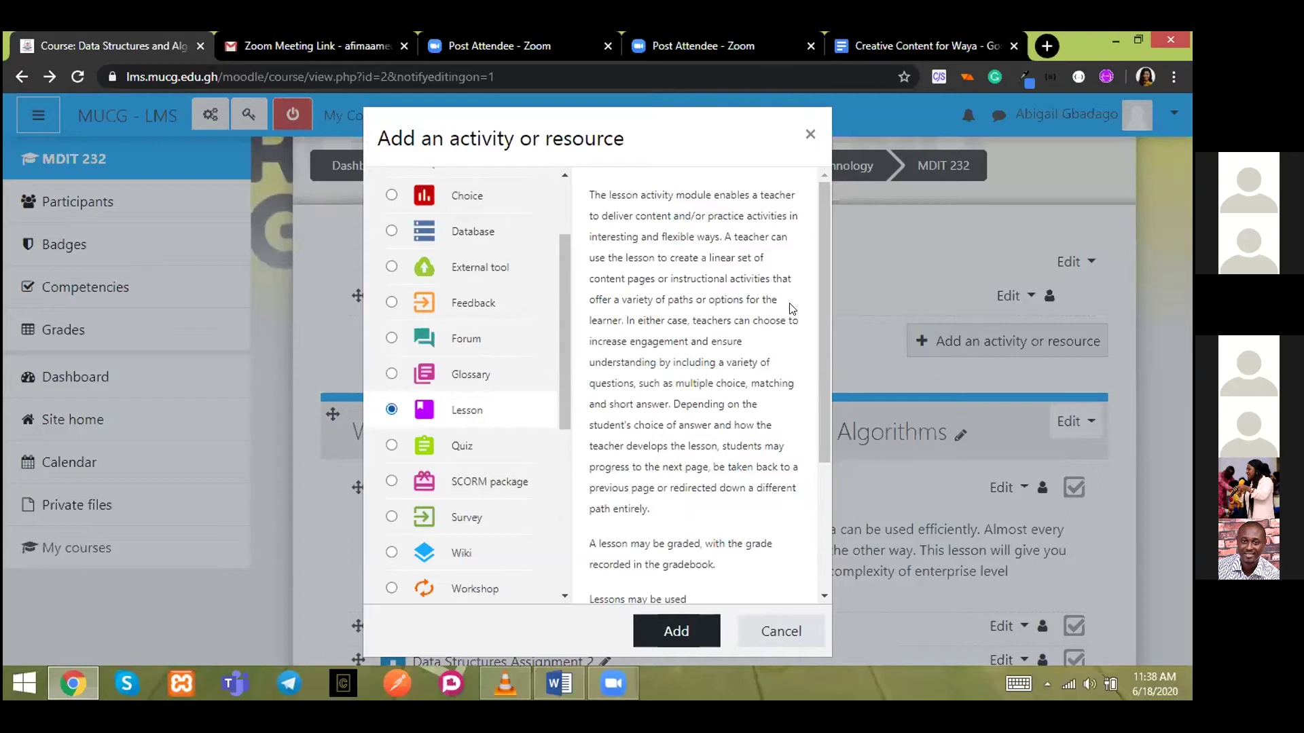
drag(826, 360, 837, 516)
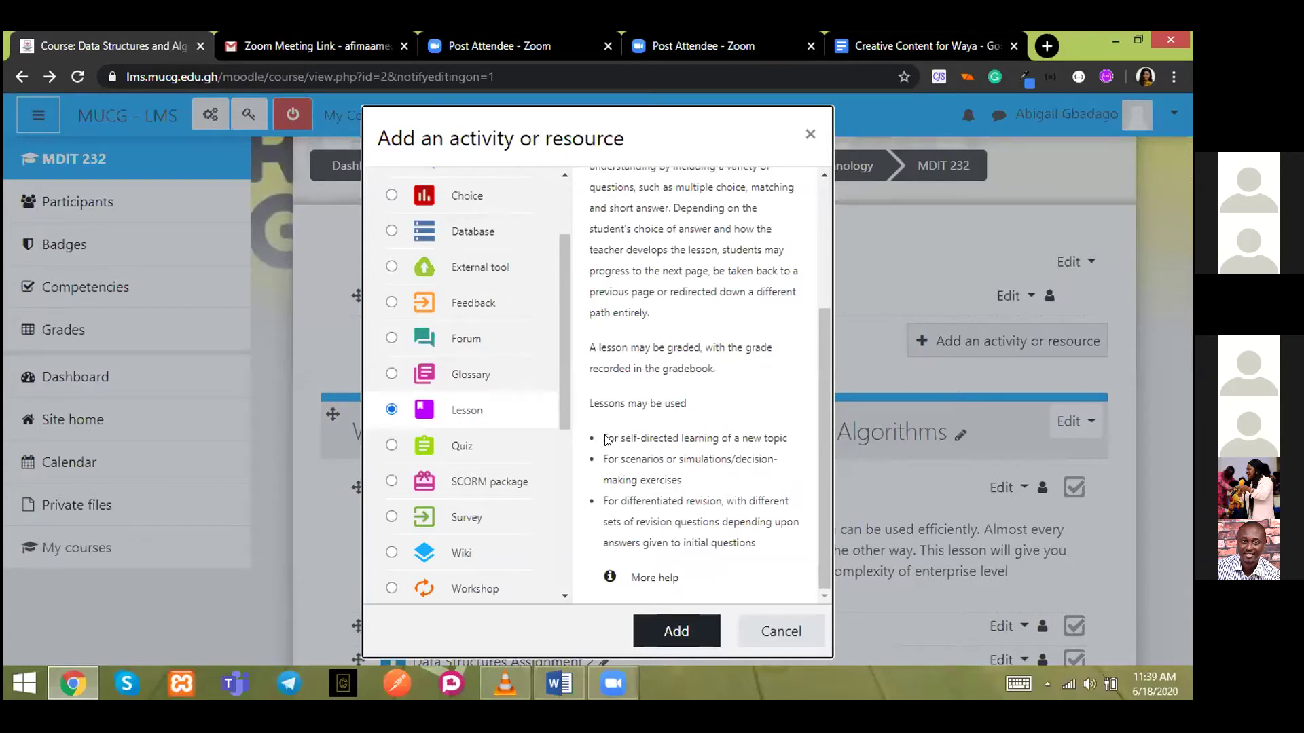
key(Down)
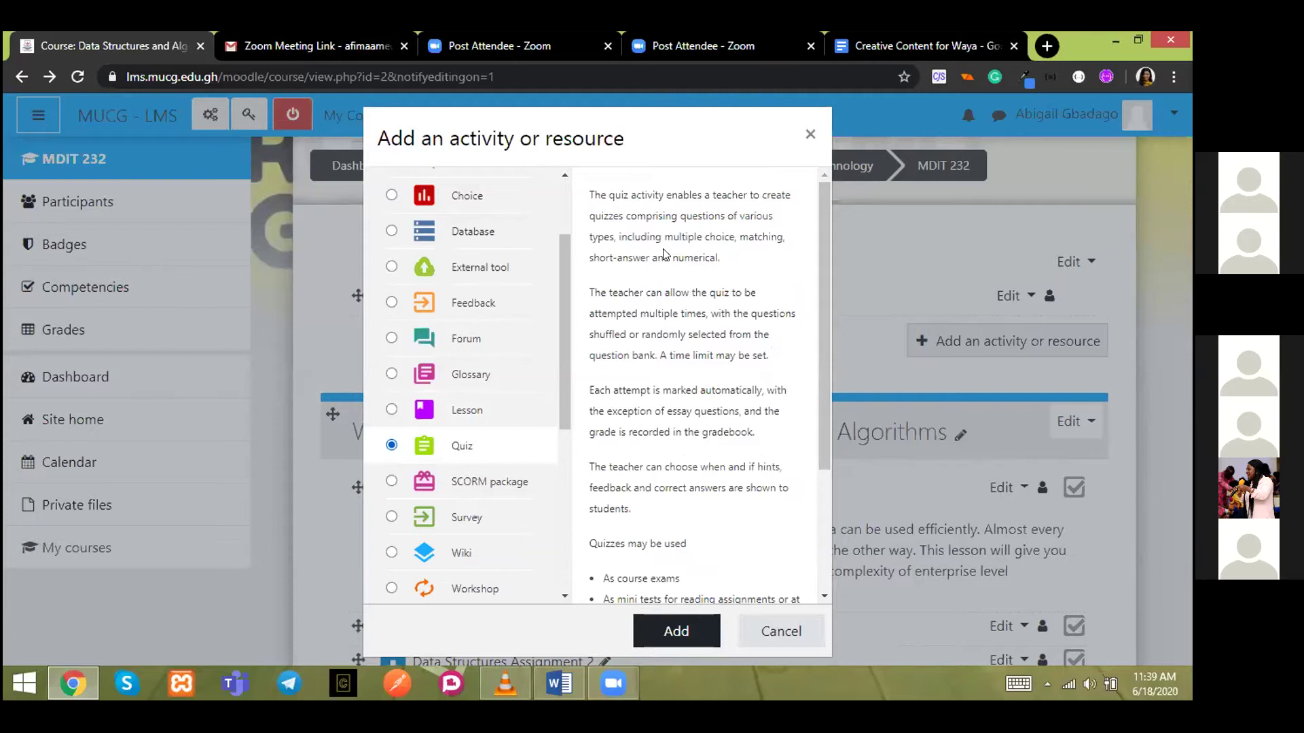
drag(819, 353, 817, 484)
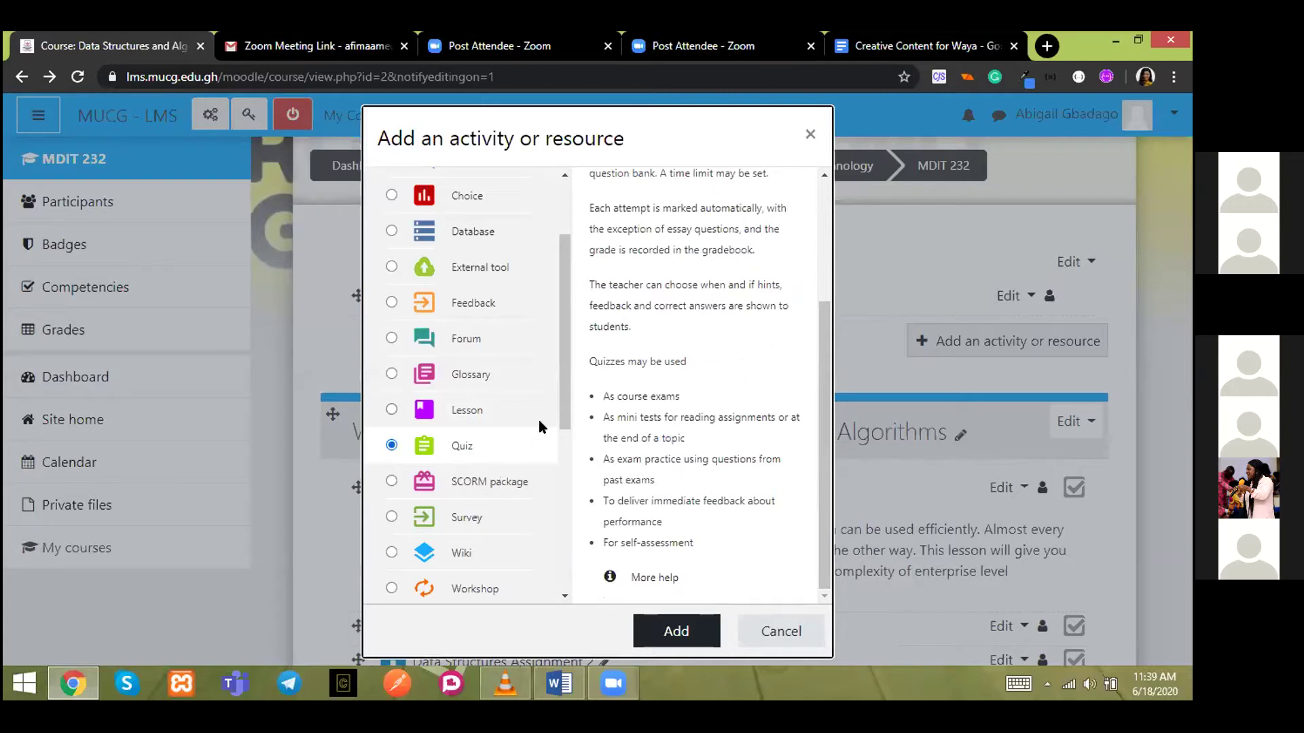
- Preview the SCORM package and Survey descriptions, then select Assignment
drag(563, 402, 574, 496)
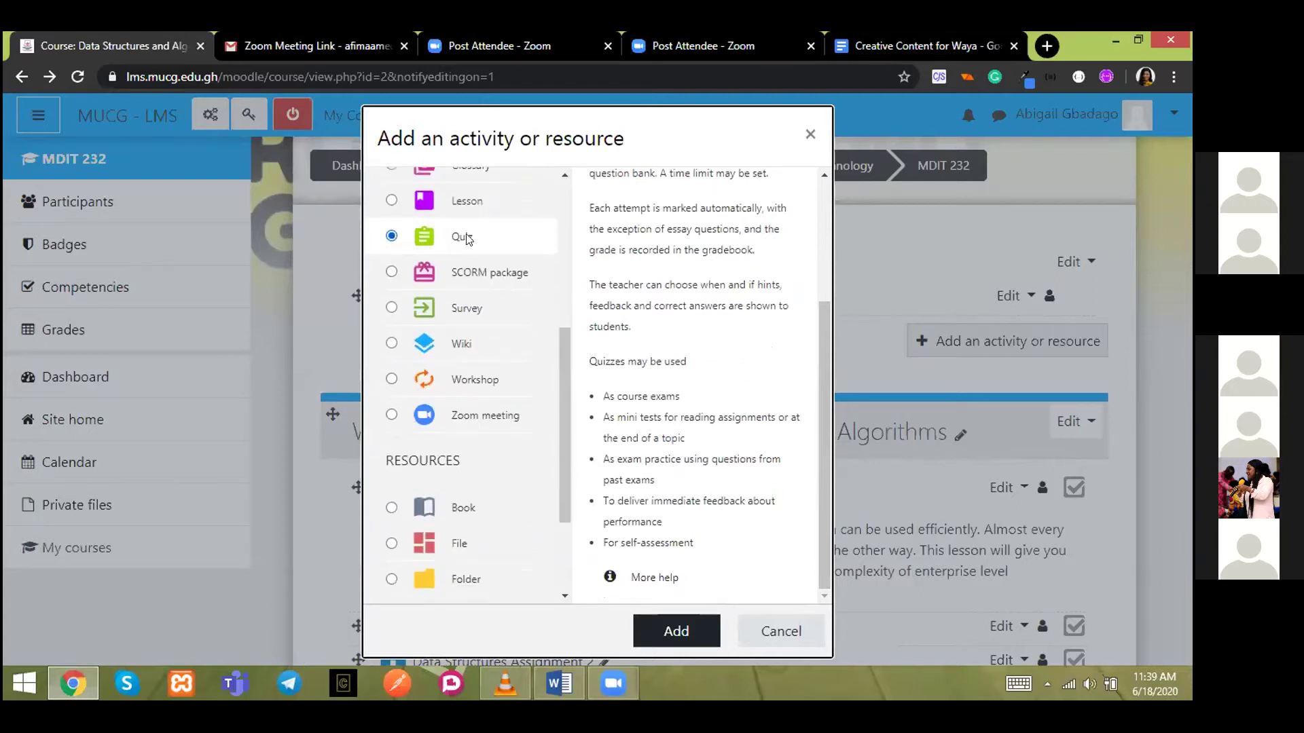
click(490, 272)
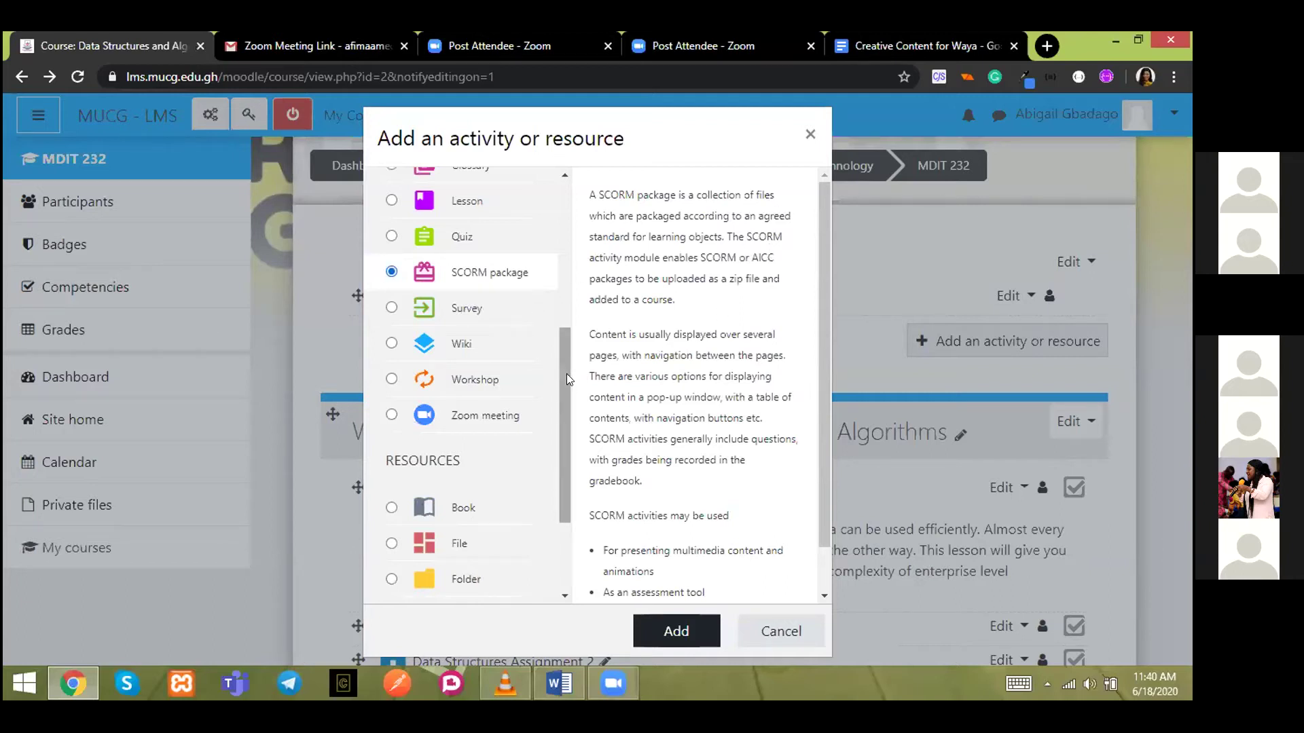
click(457, 317)
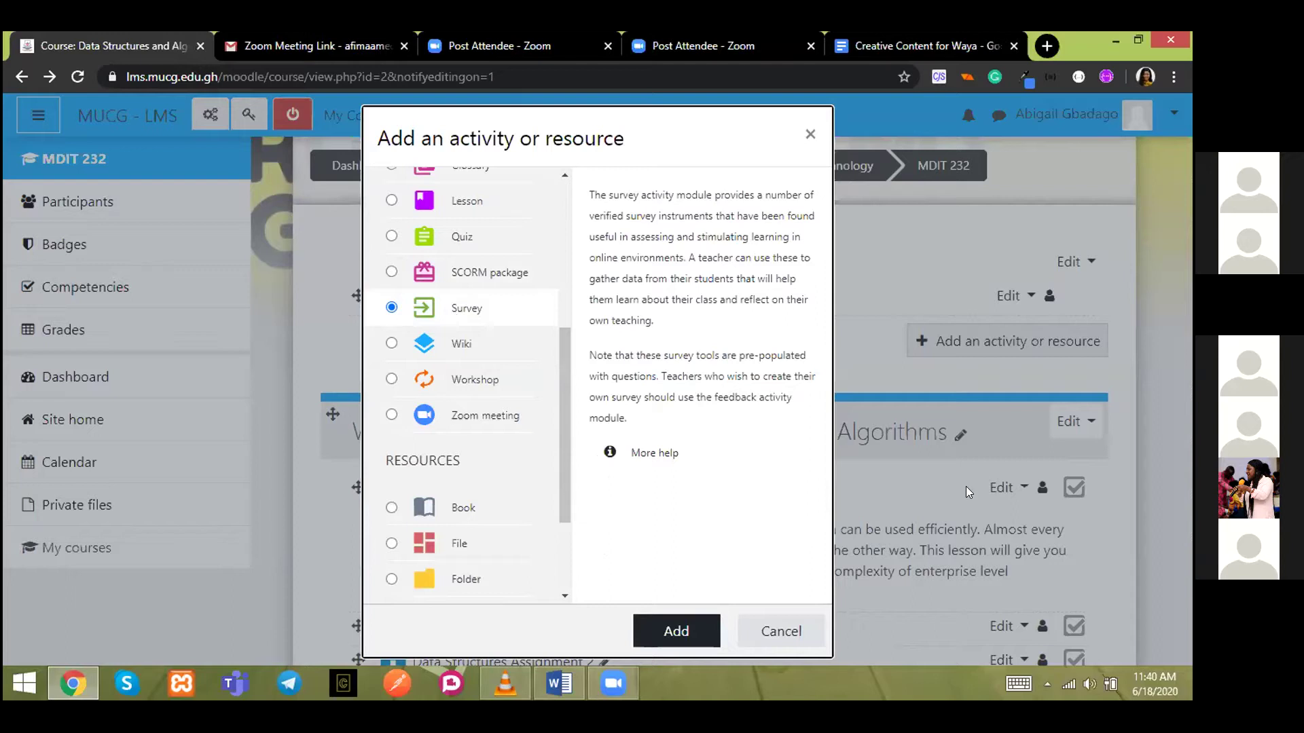
drag(562, 438, 558, 224)
click(456, 247)
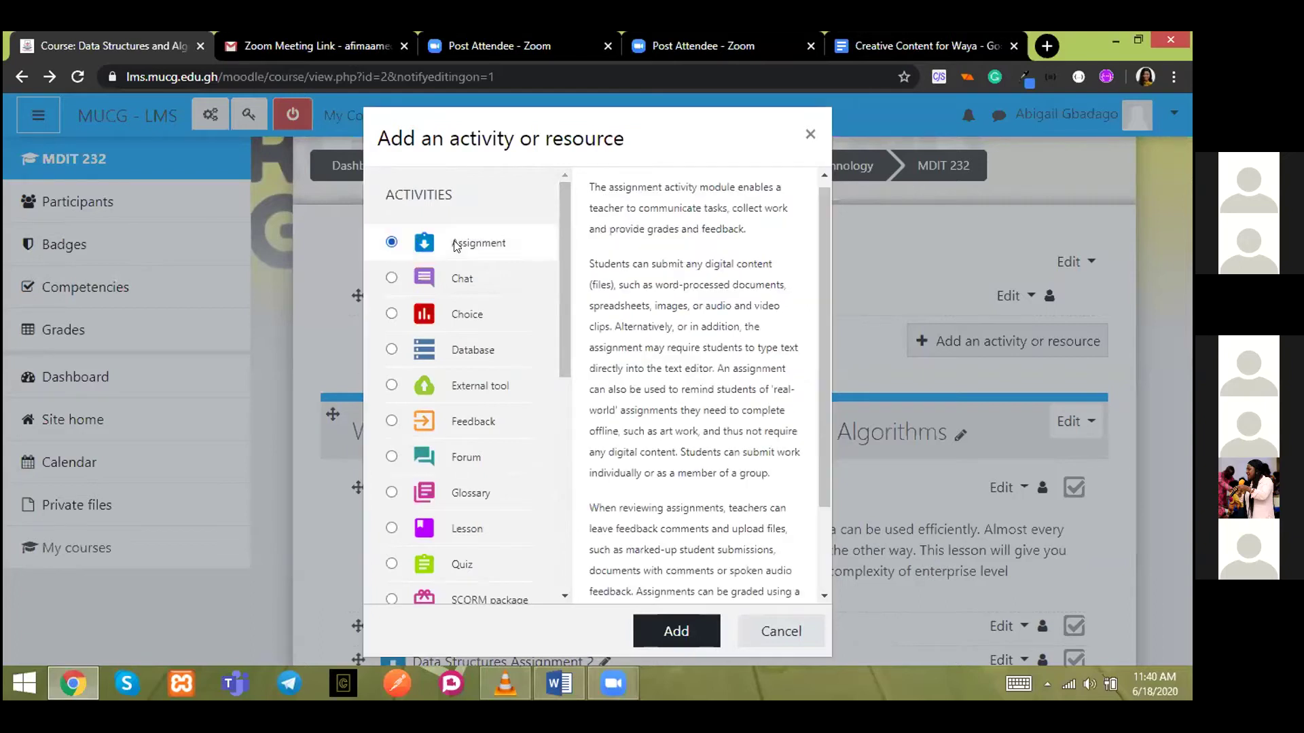
- Add the selected Assignment activity to MDIT 232, opening its empty form
scroll(747, 435, down, 3)
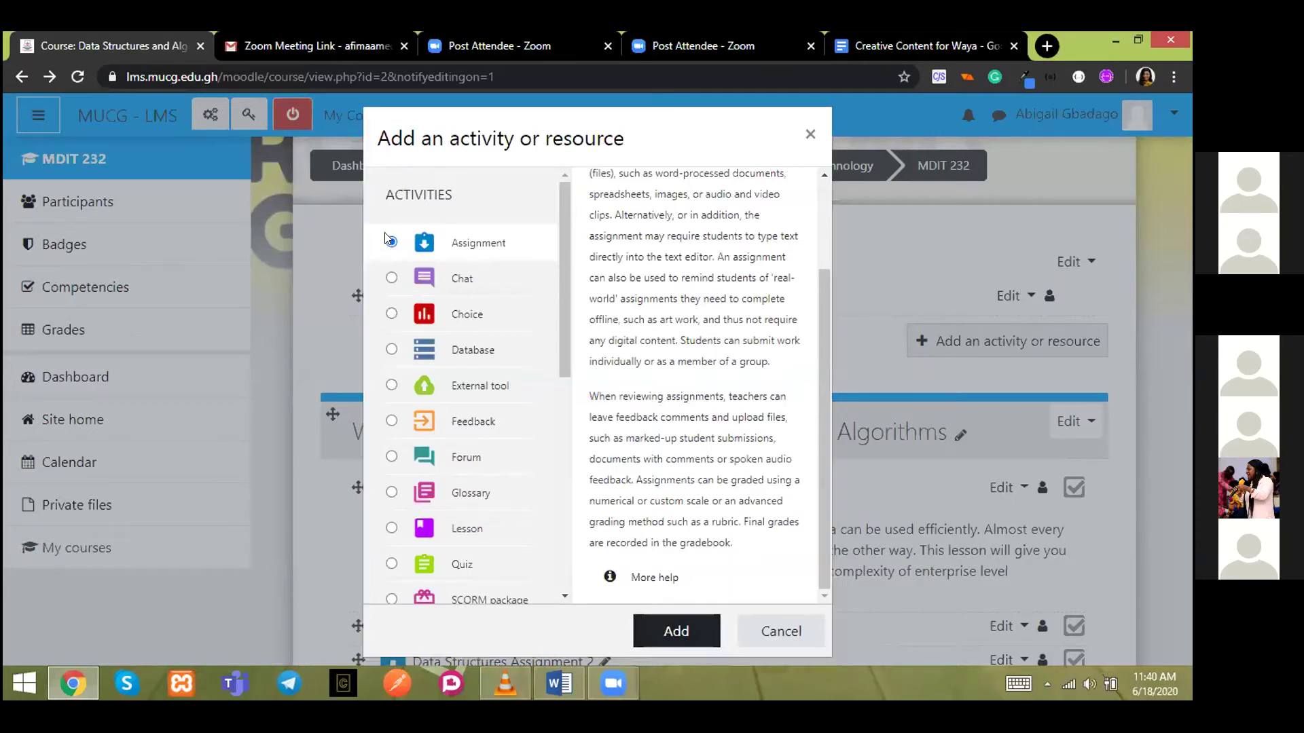
click(686, 618)
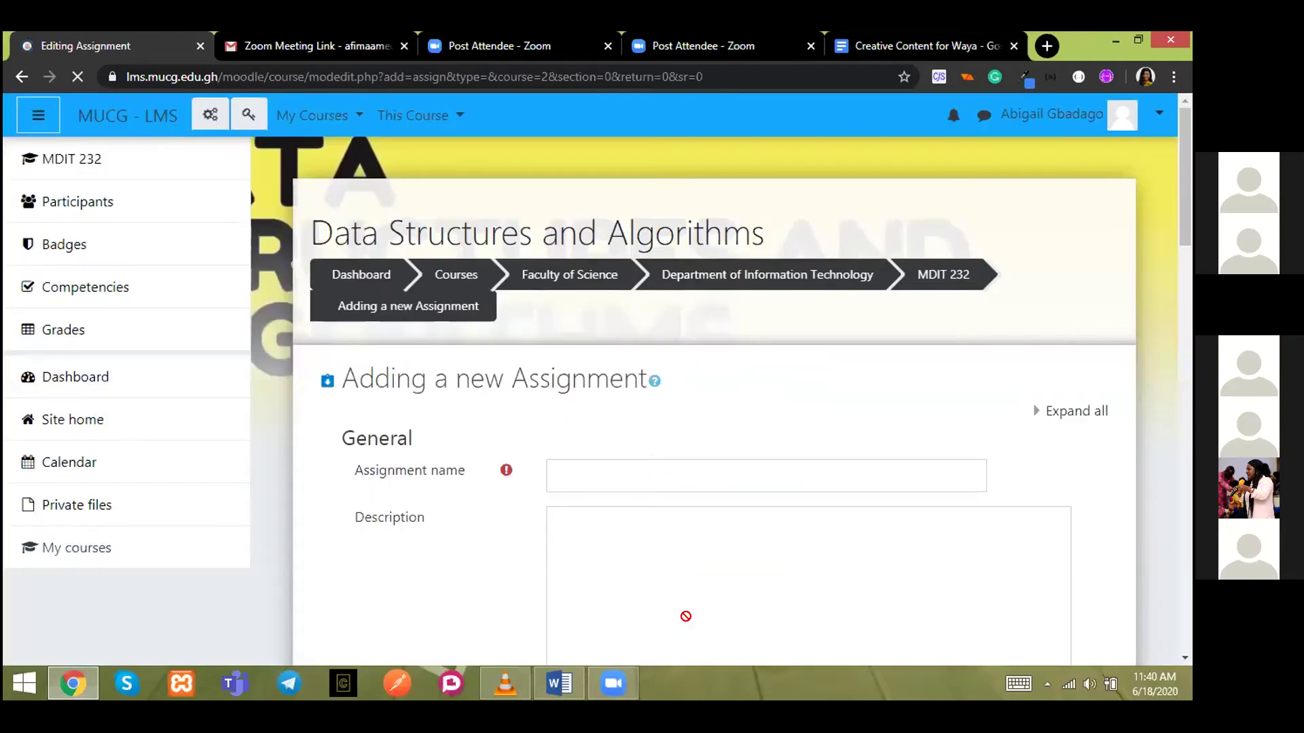
drag(1188, 178, 1181, 239)
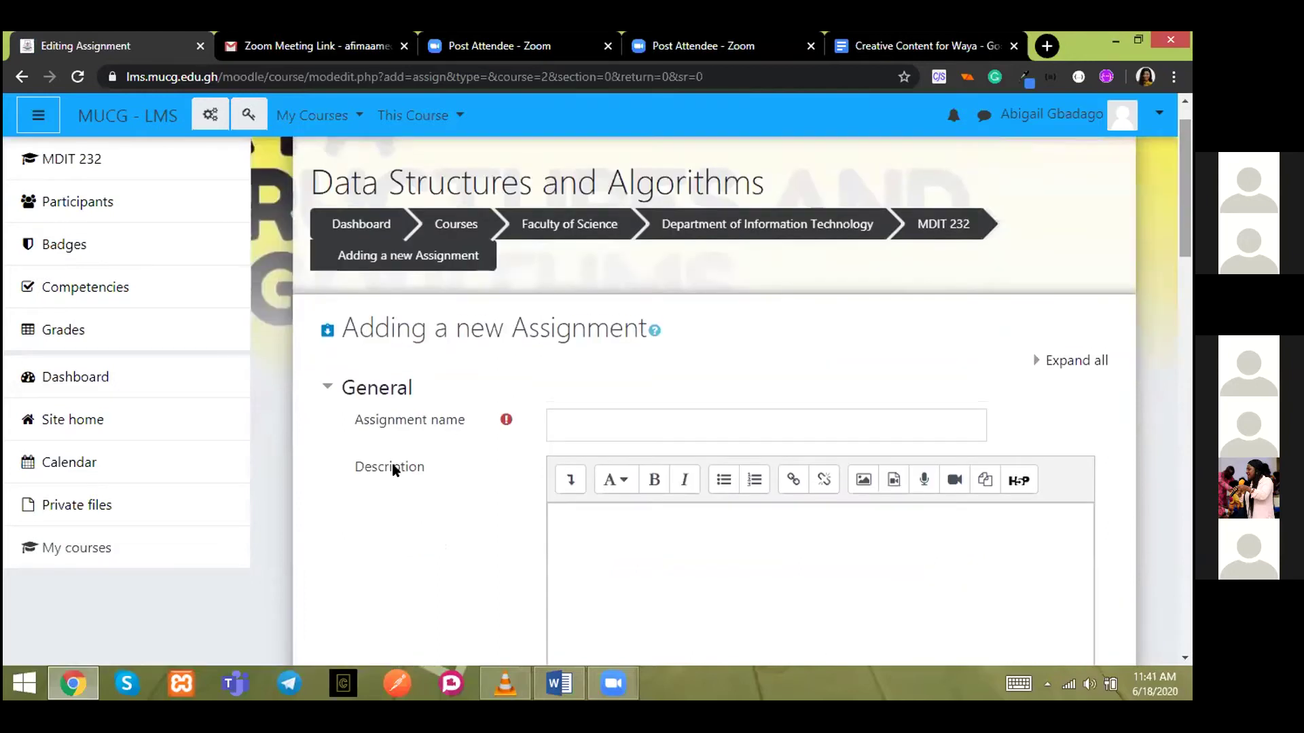
drag(1188, 241, 1188, 280)
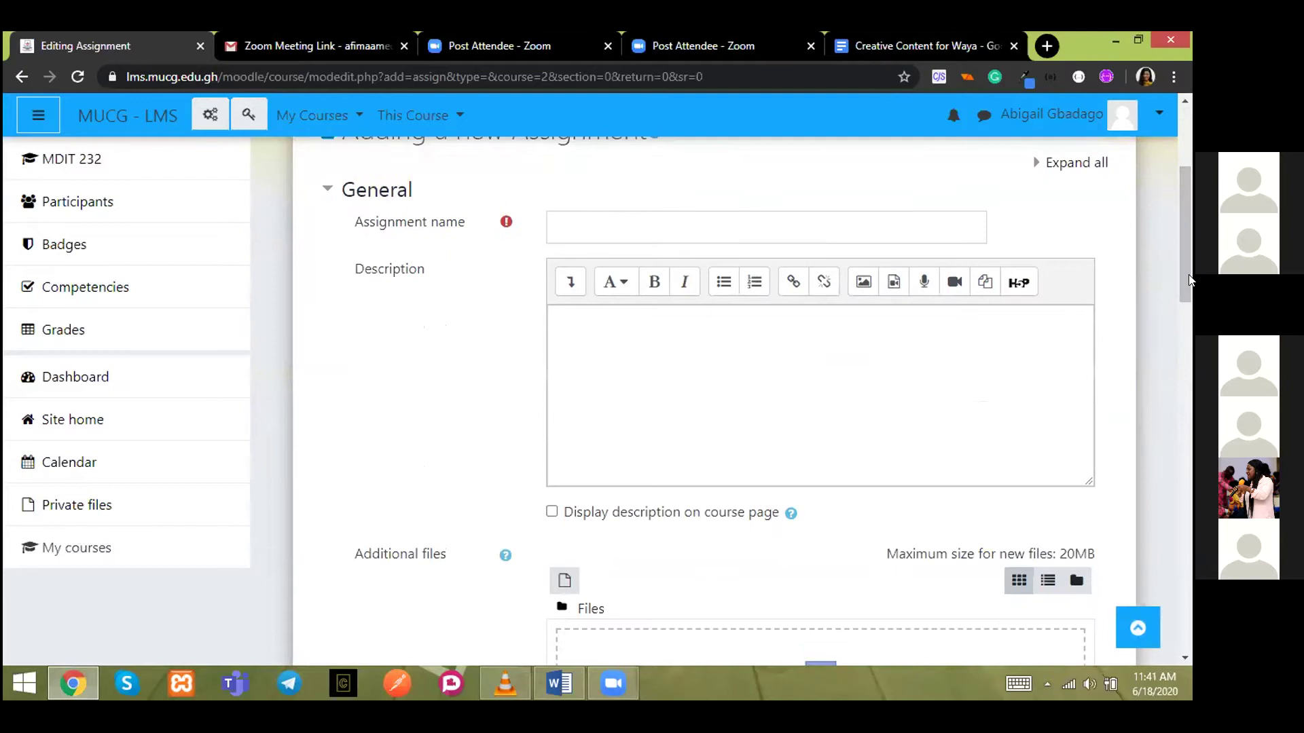
scroll(1189, 280, down, 8)
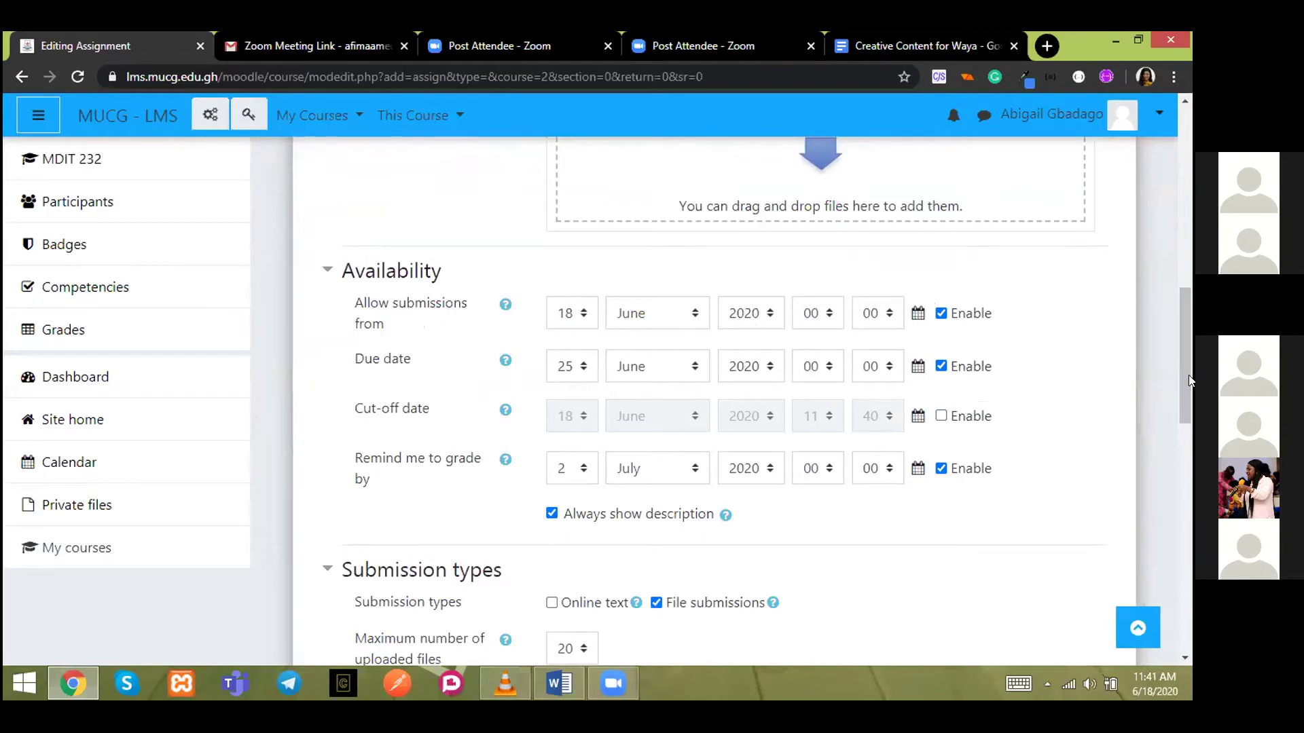
drag(1190, 380, 1188, 445)
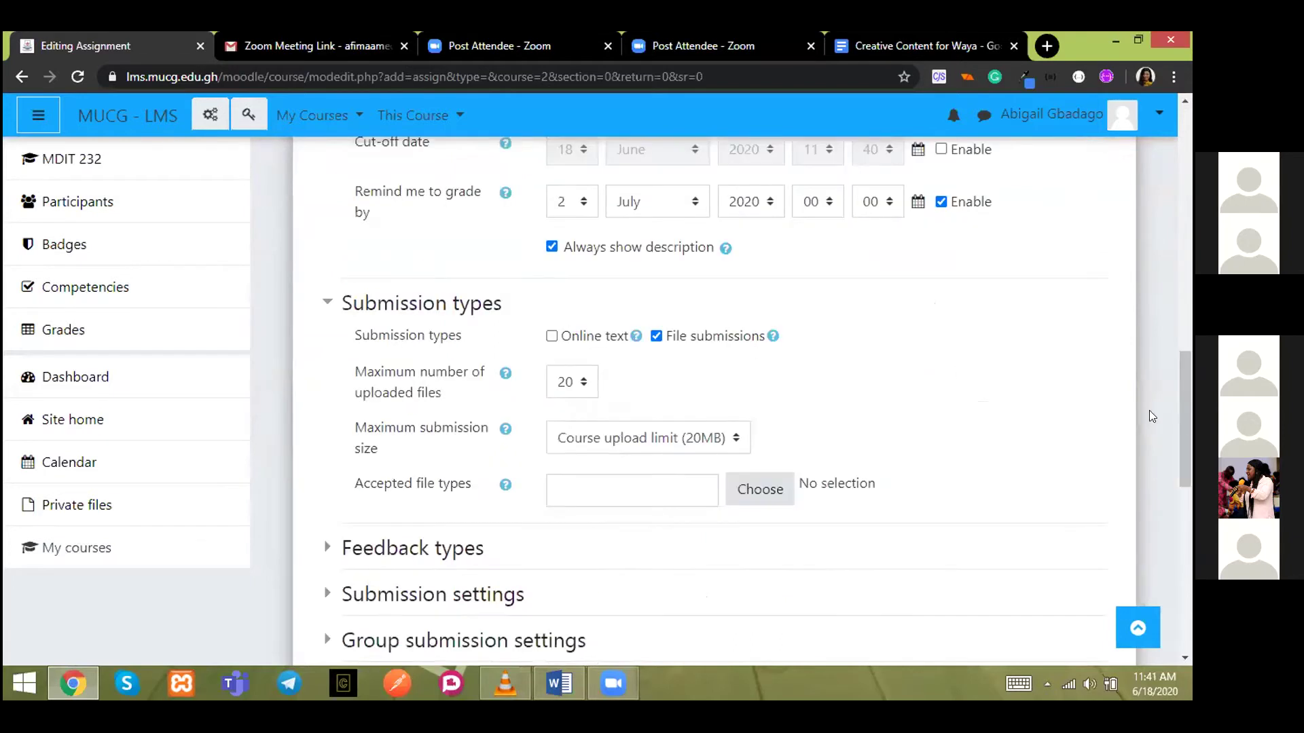
drag(1188, 424, 1188, 455)
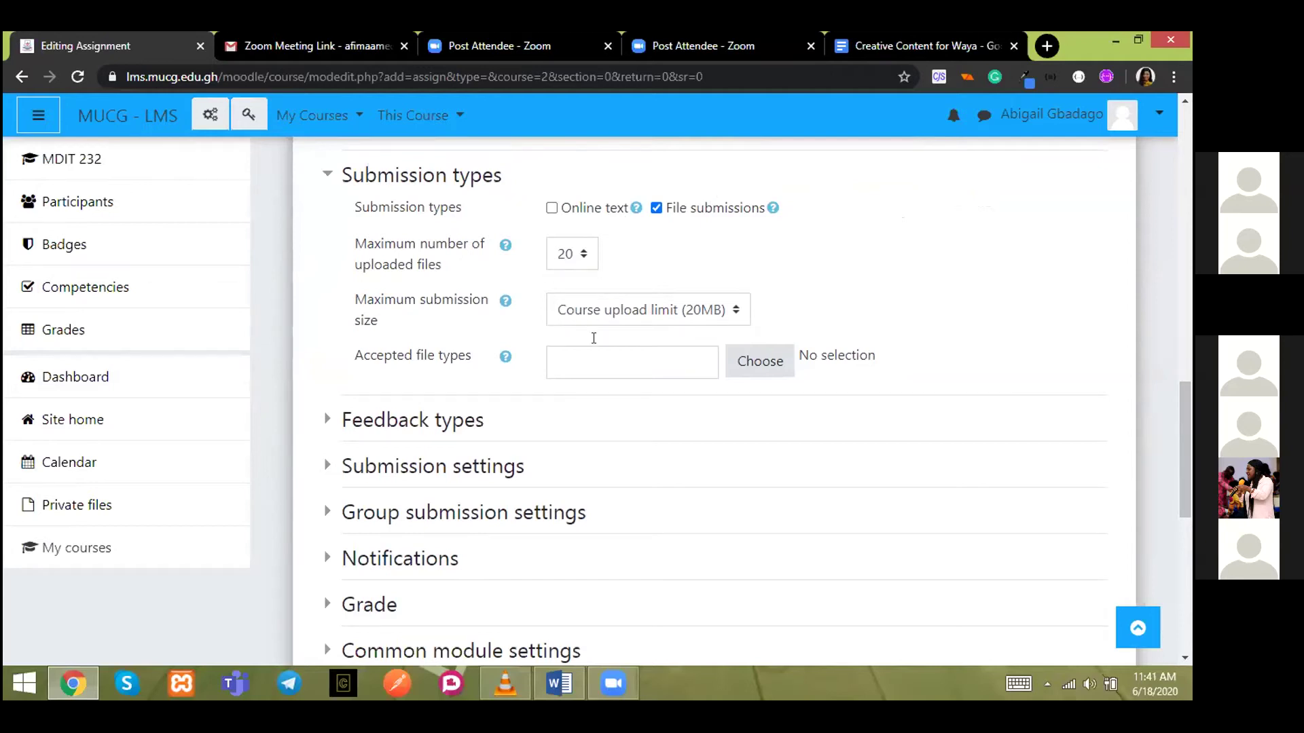
click(588, 360)
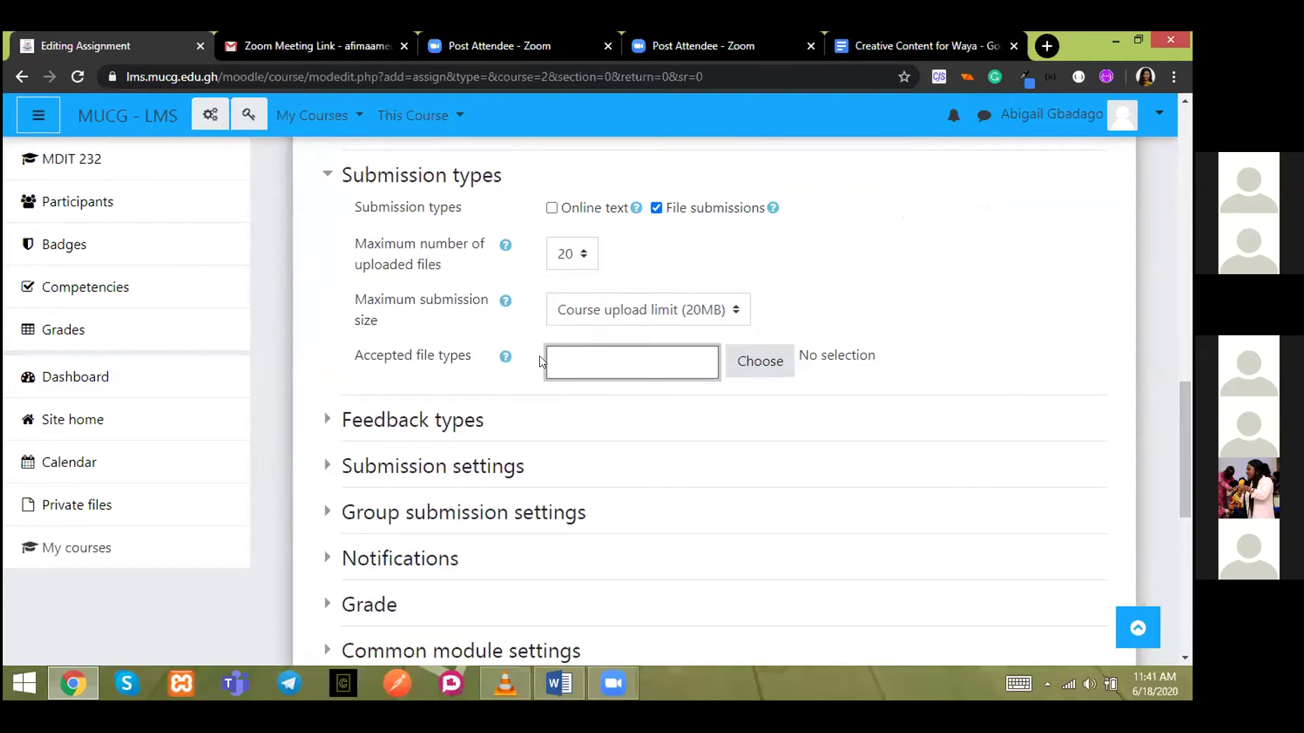
click(1190, 574)
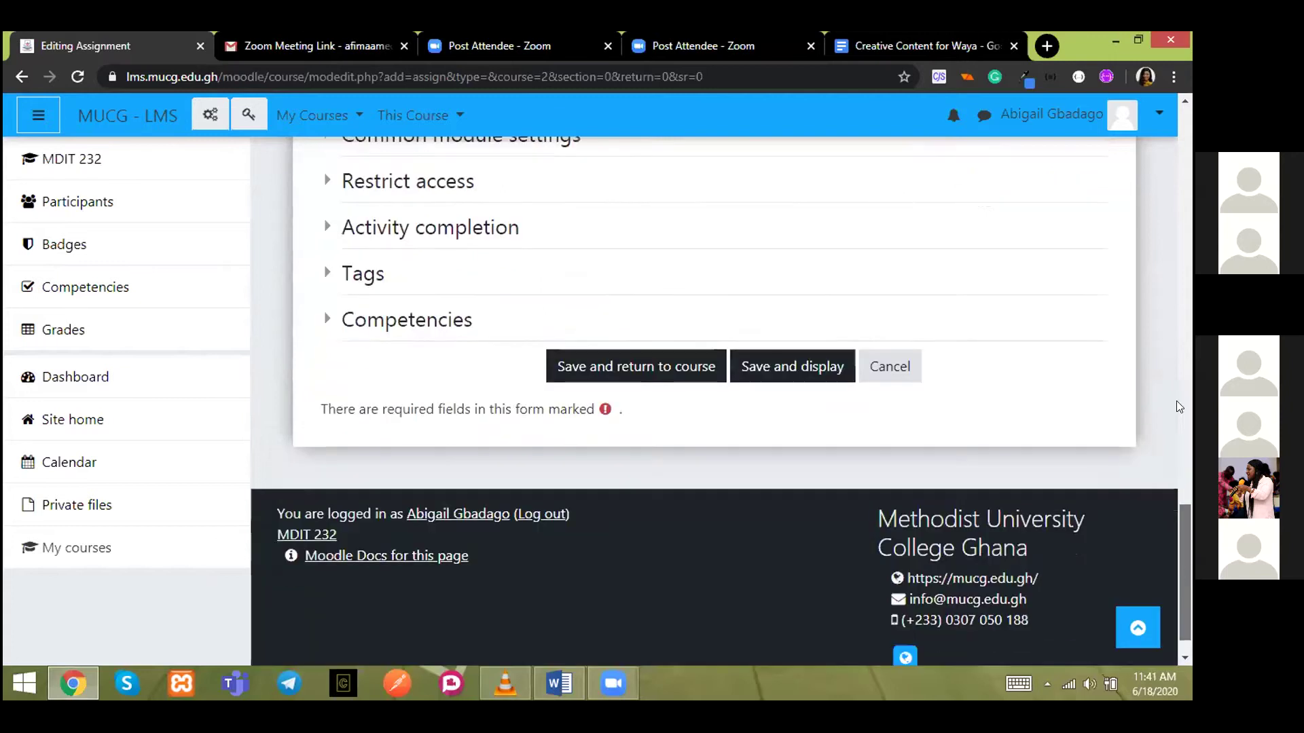
scroll(1134, 176, up, 20)
scroll(1134, 210, down, 2)
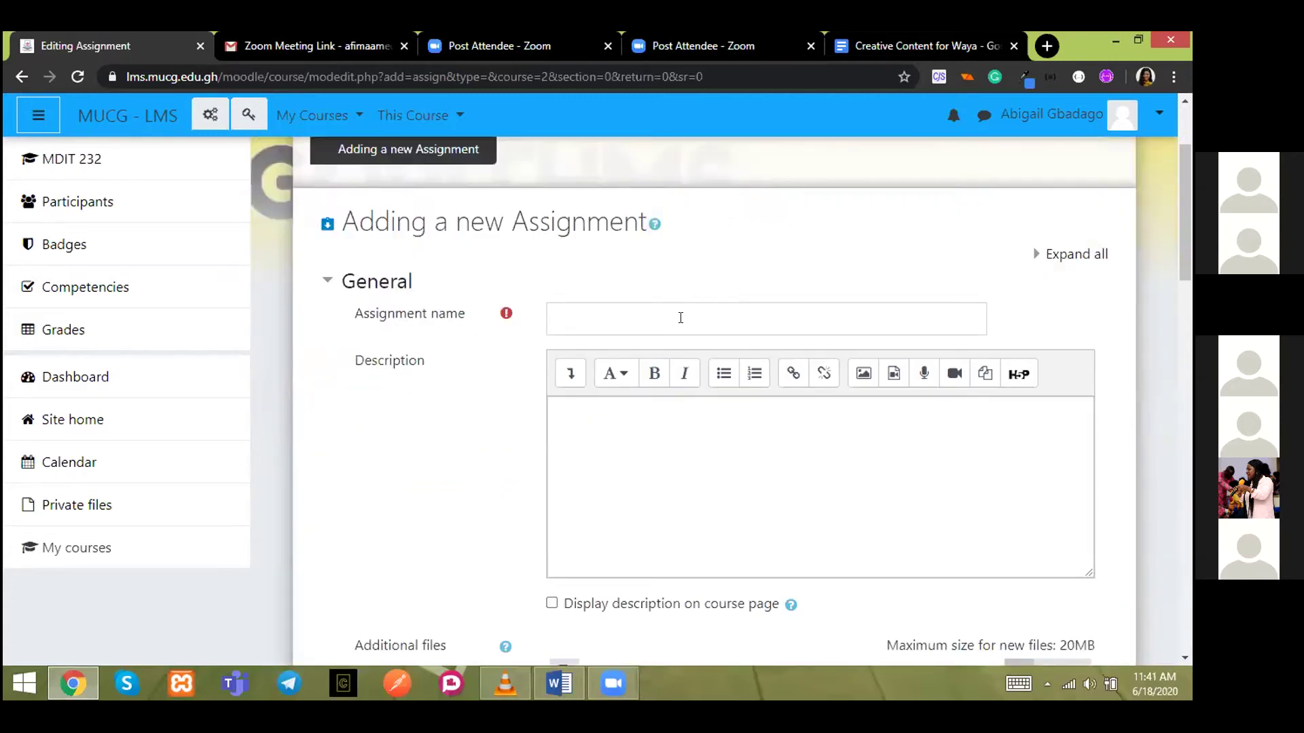
- Enter 'Data Structures Assignment 3' as the assignment name
click(680, 318)
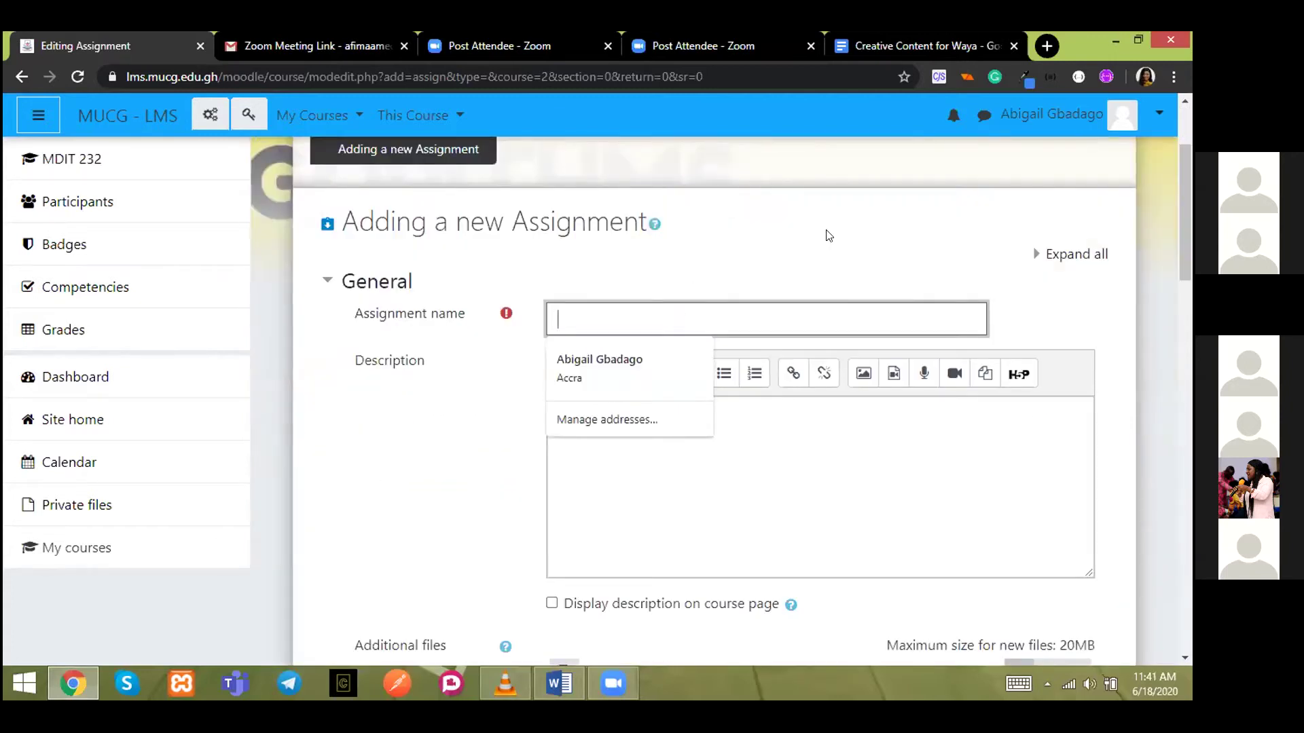
key(Caps_Lock)
text(D)
key(Caps_Lock)
text(a)
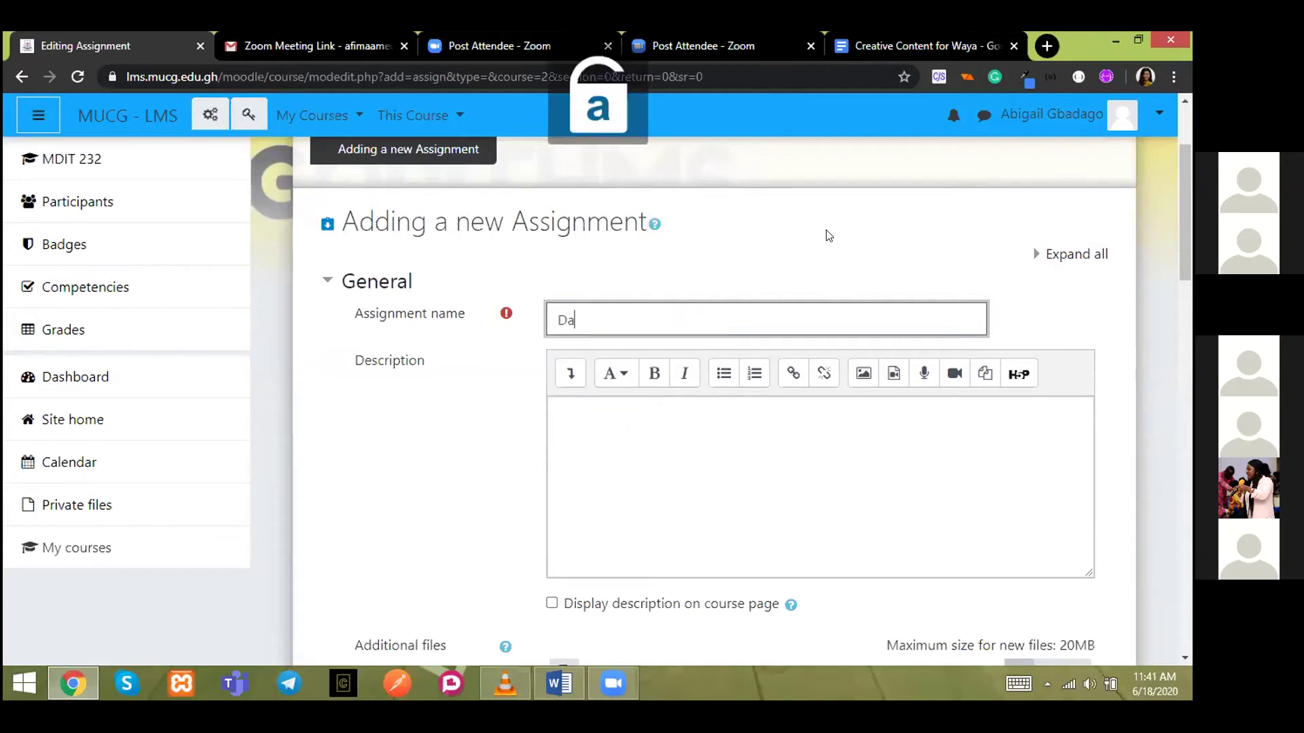
text(ta Structures)
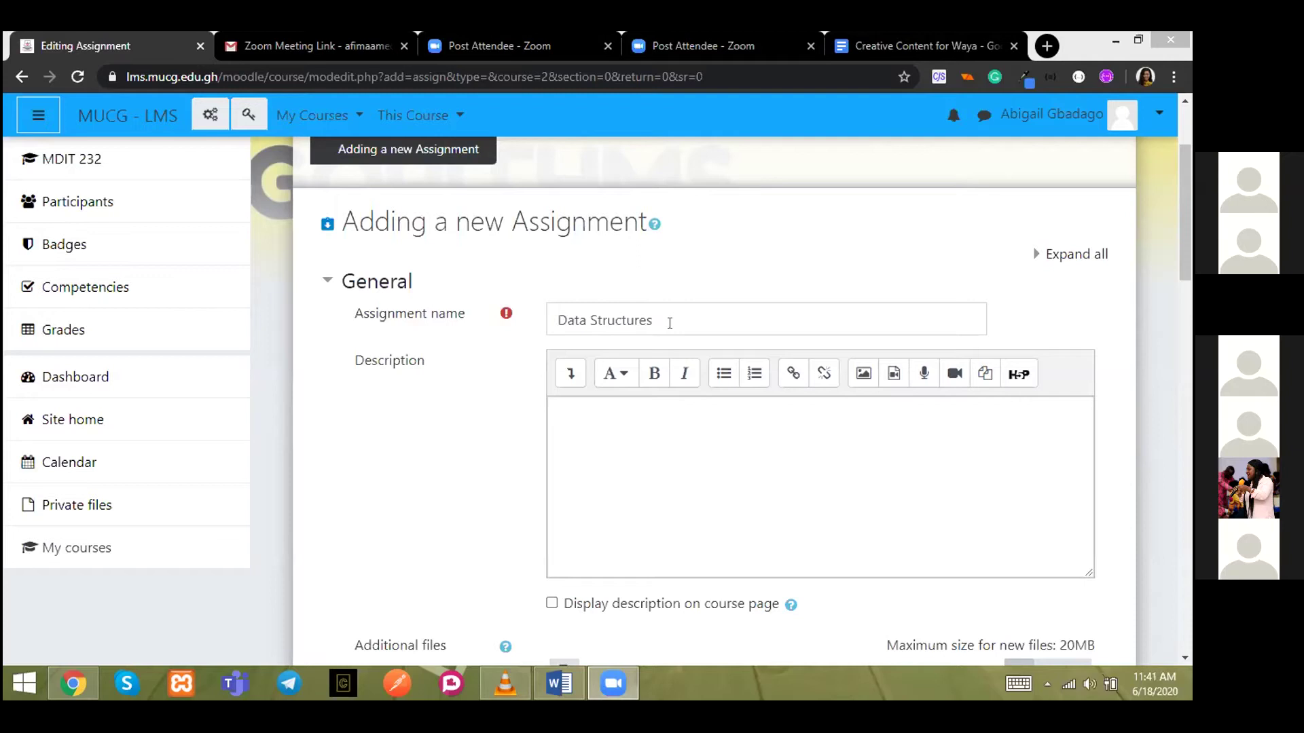
click(670, 323)
text(A)
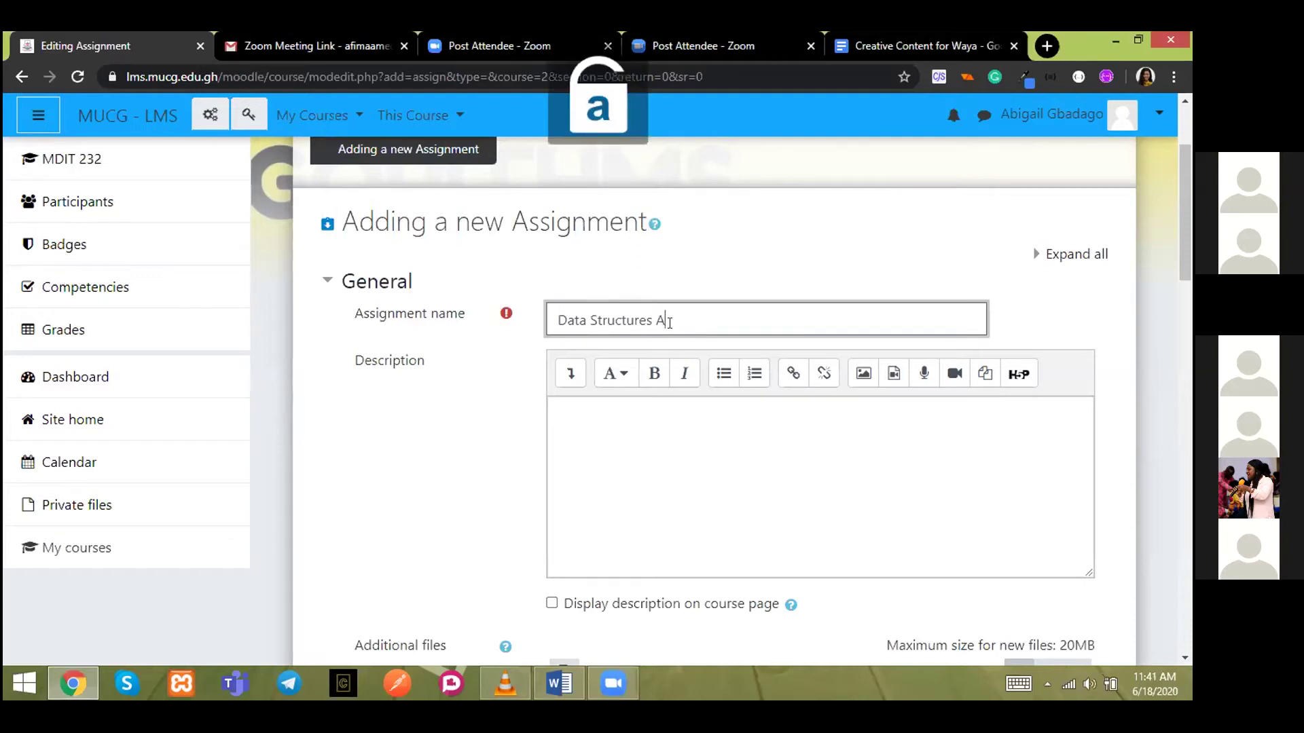
text(ssignment)
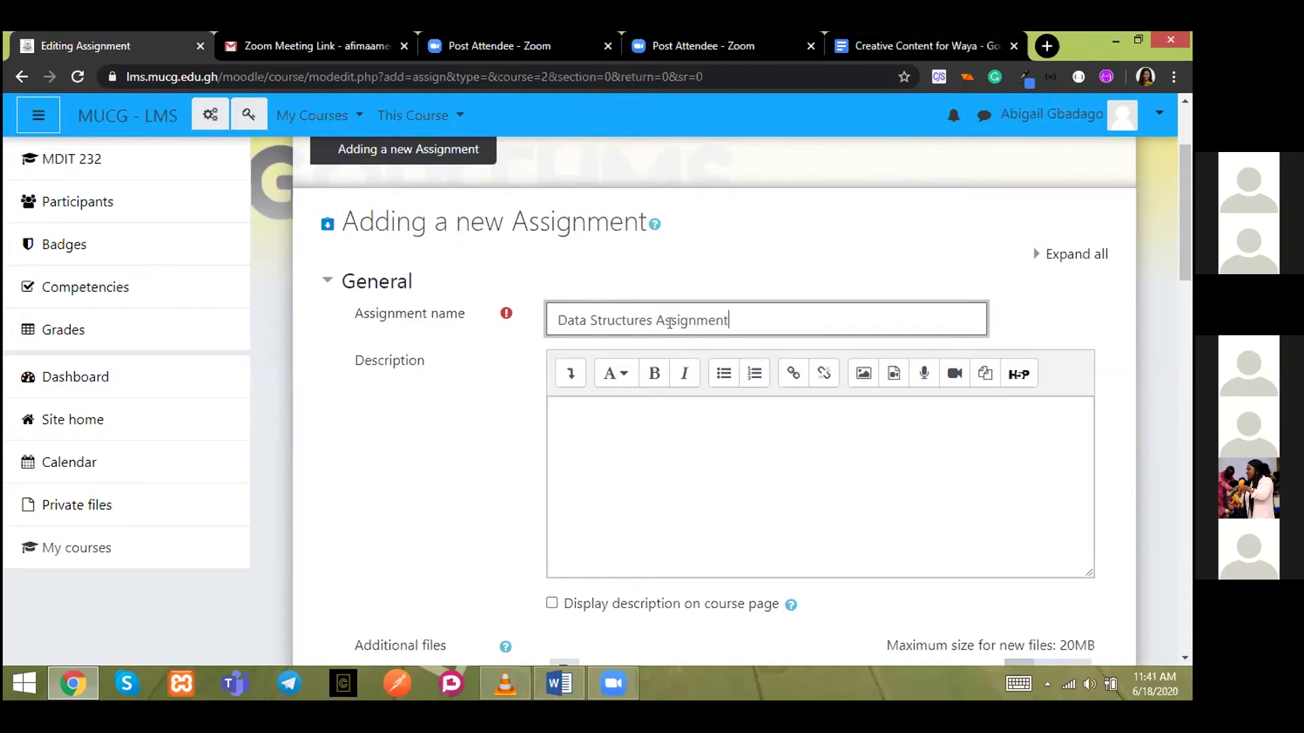
text( 3)
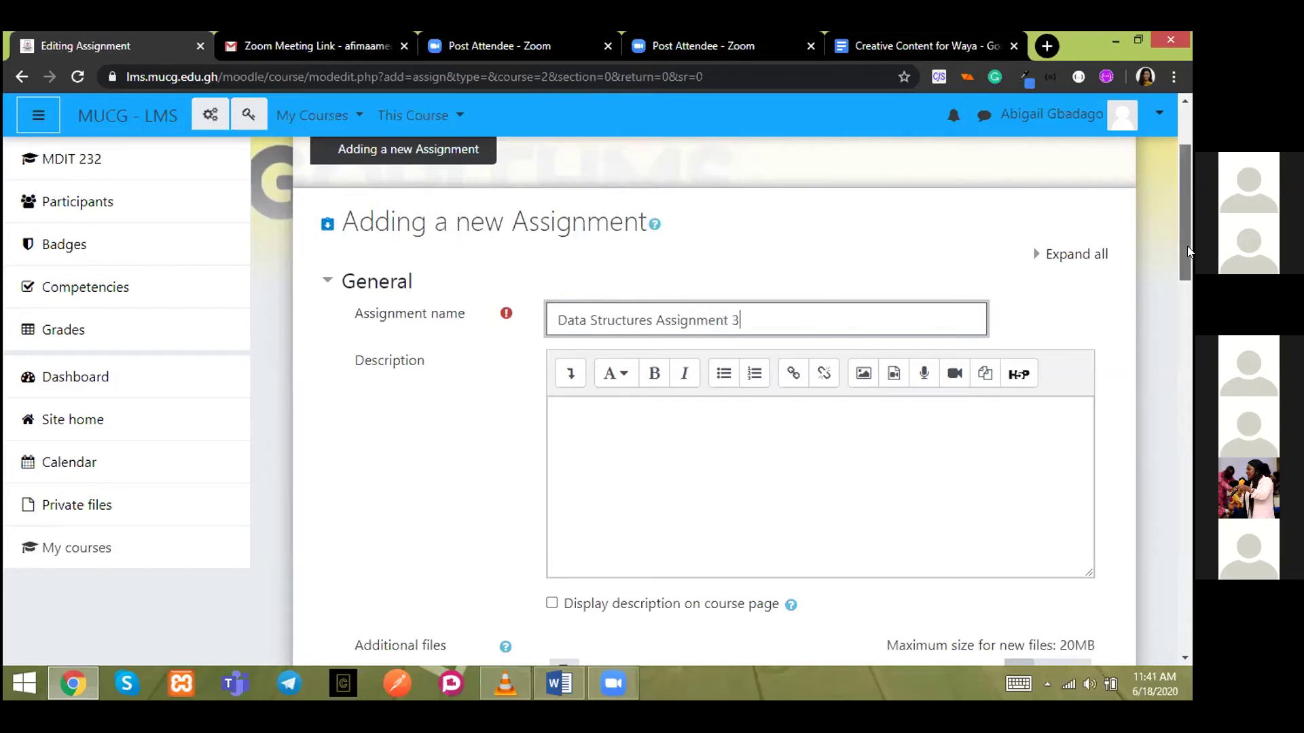
scroll(1188, 252, down, 3)
click(713, 263)
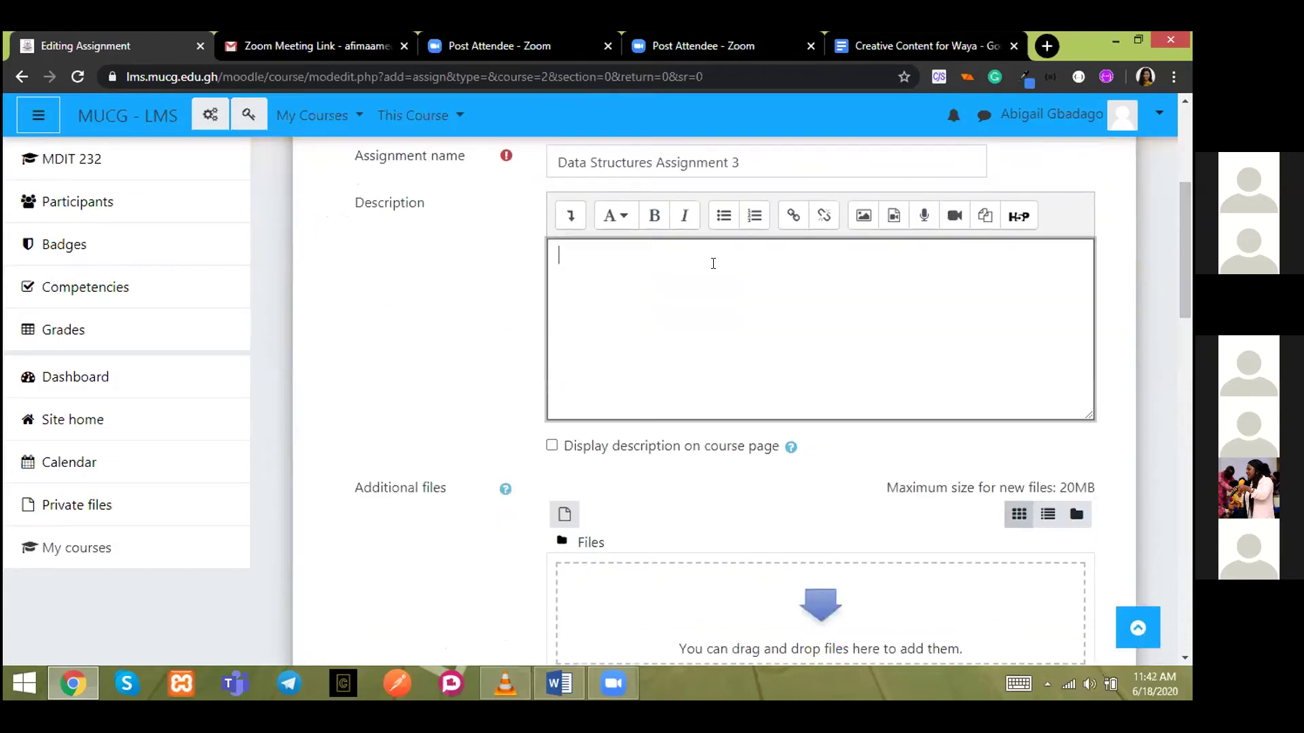
- Type the description 'This assignment is on Binary Trees and their importance', correcting 'Tress'
key(Caps_Lock)
key(Caps_Lock)
text(This assignment is)
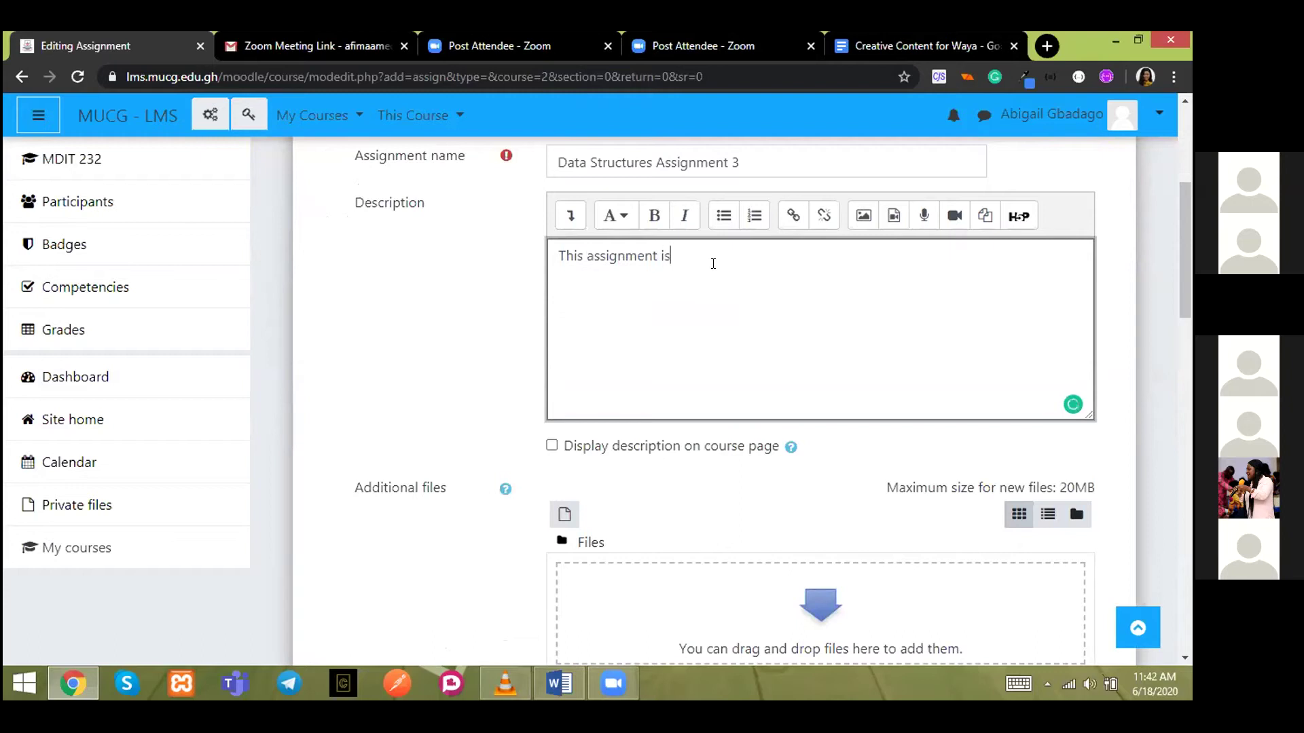
text( on)
key(Caps_Lock)
text(Q)
key(BackSpace)
key(Caps_Lock)
text(B)
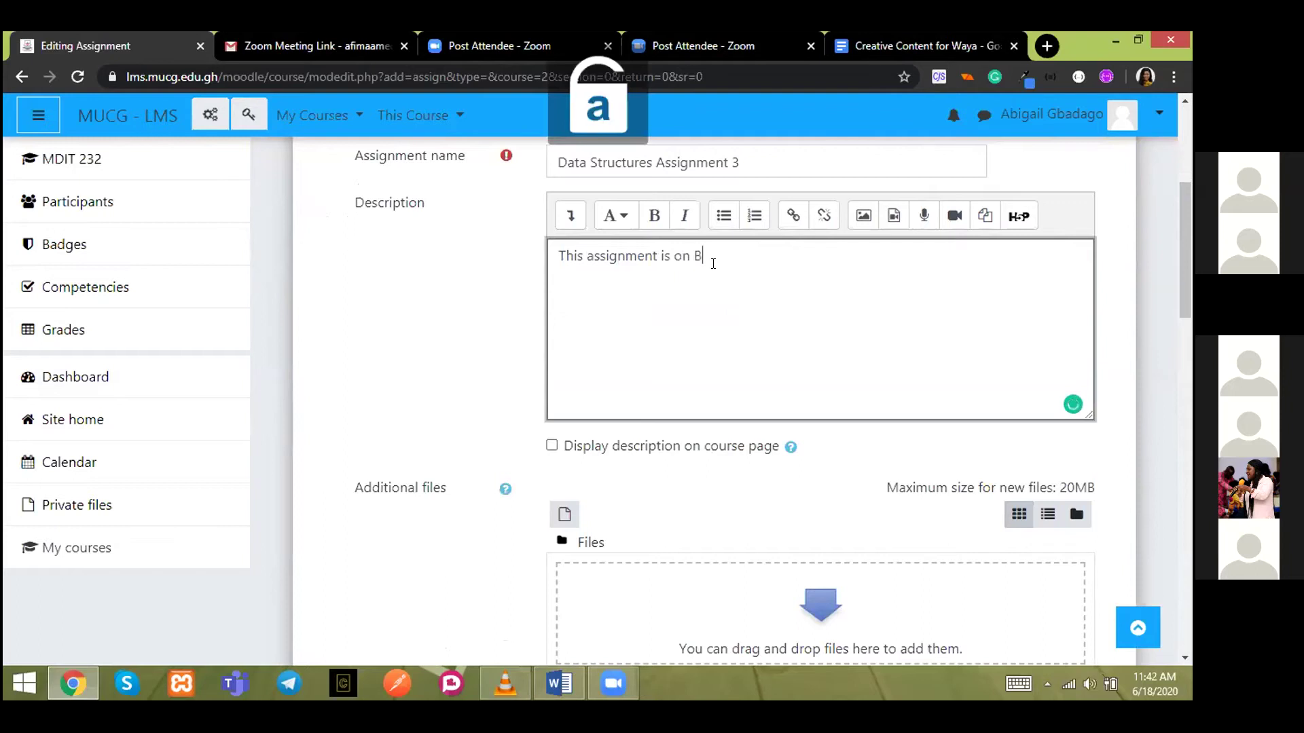
text(ina)
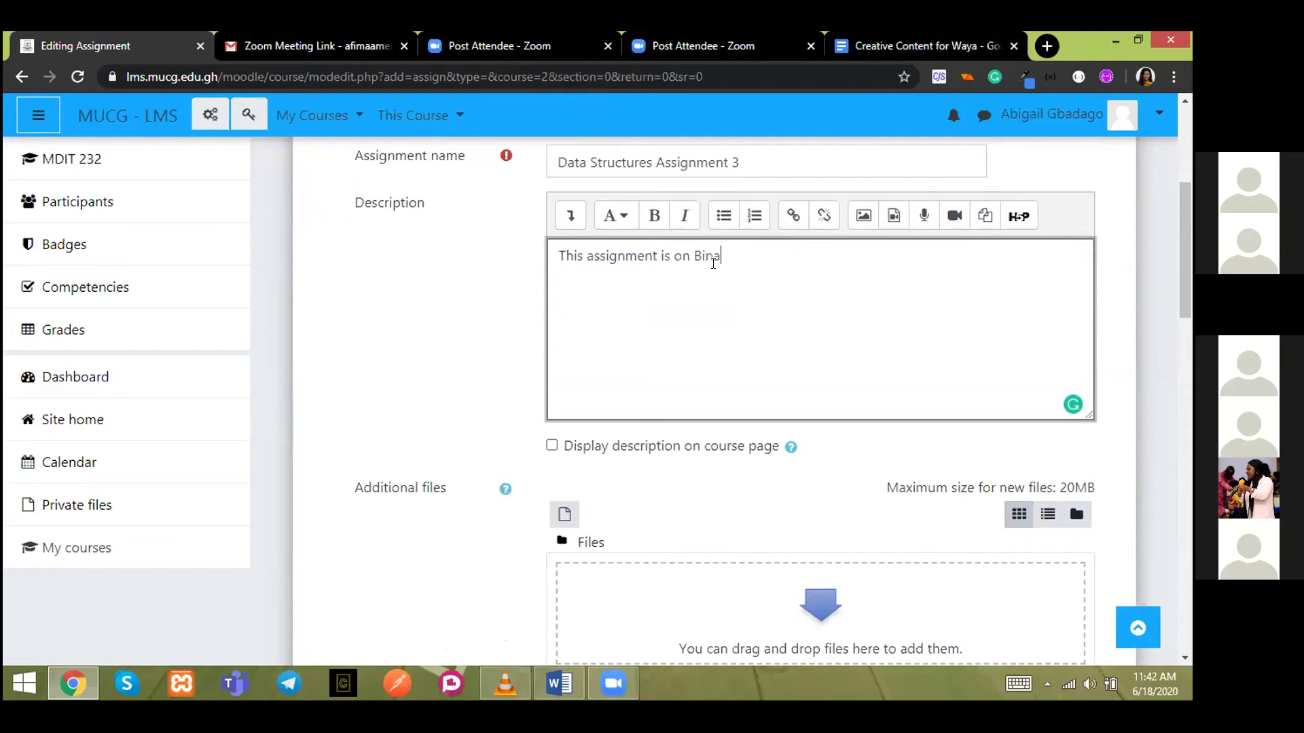
text(ry Tress and their importn)
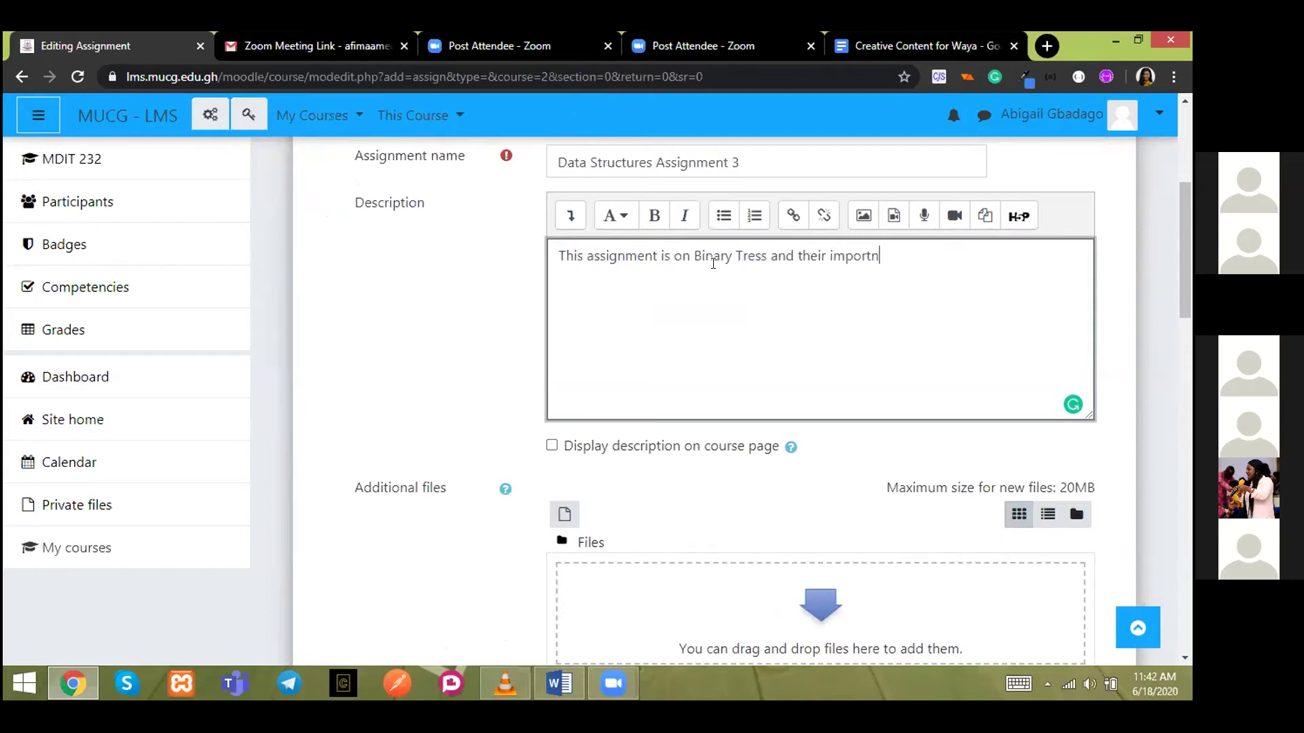
key(BackSpace)
text(ance)
key(BackSpace)
text(e)
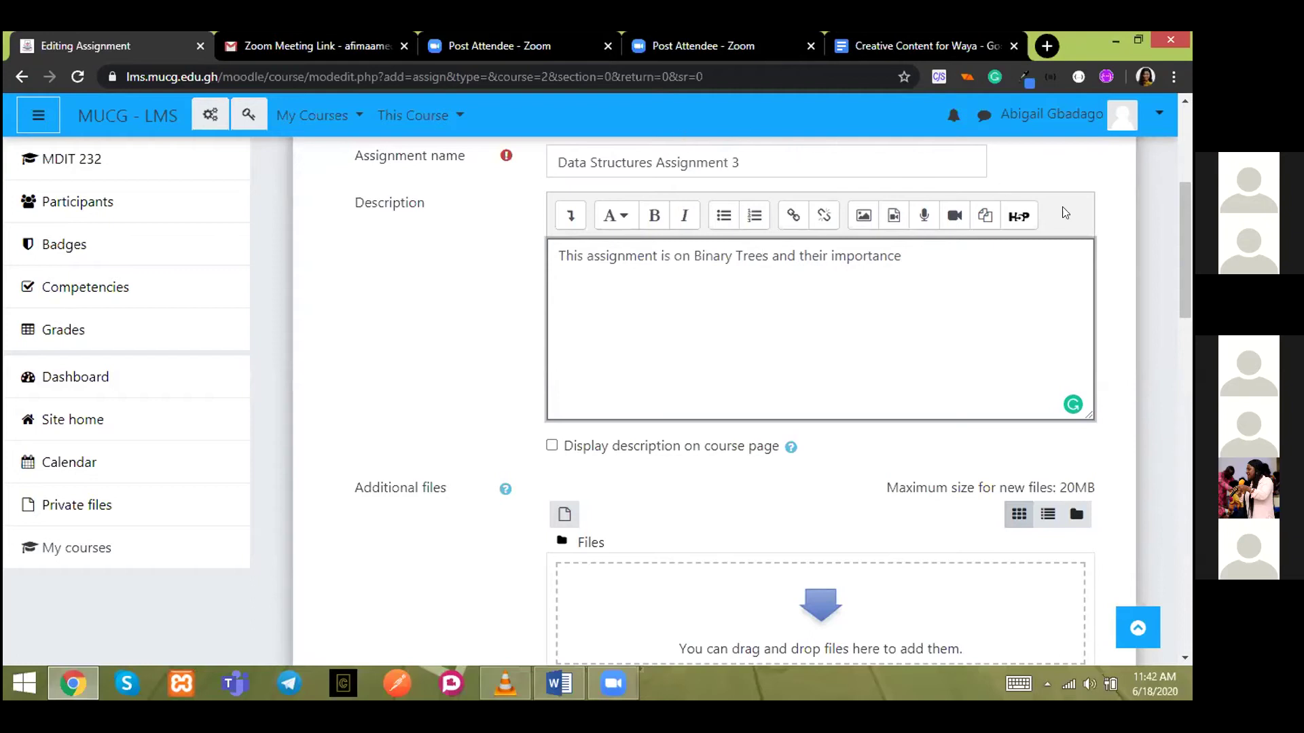
- Change the Allow submissions from day to 20 June 2020
scroll(1189, 329, down, 5)
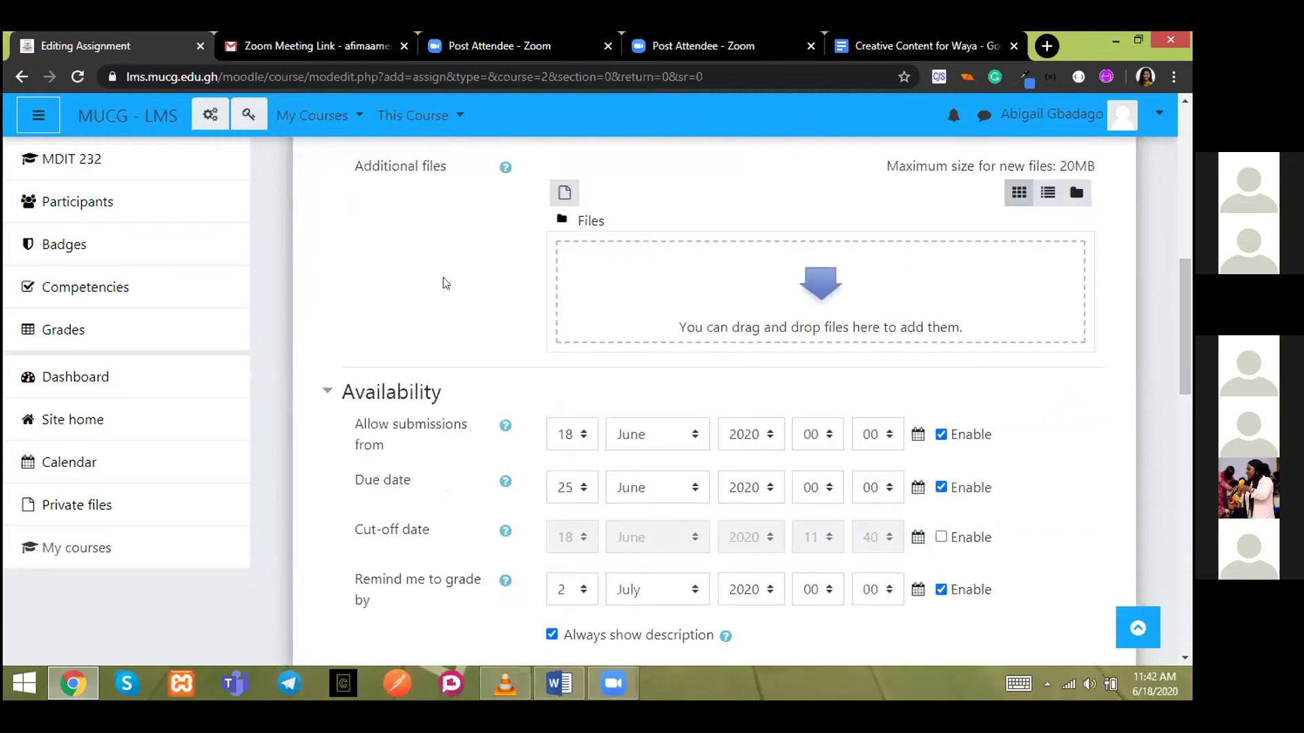
drag(1188, 330, 1189, 381)
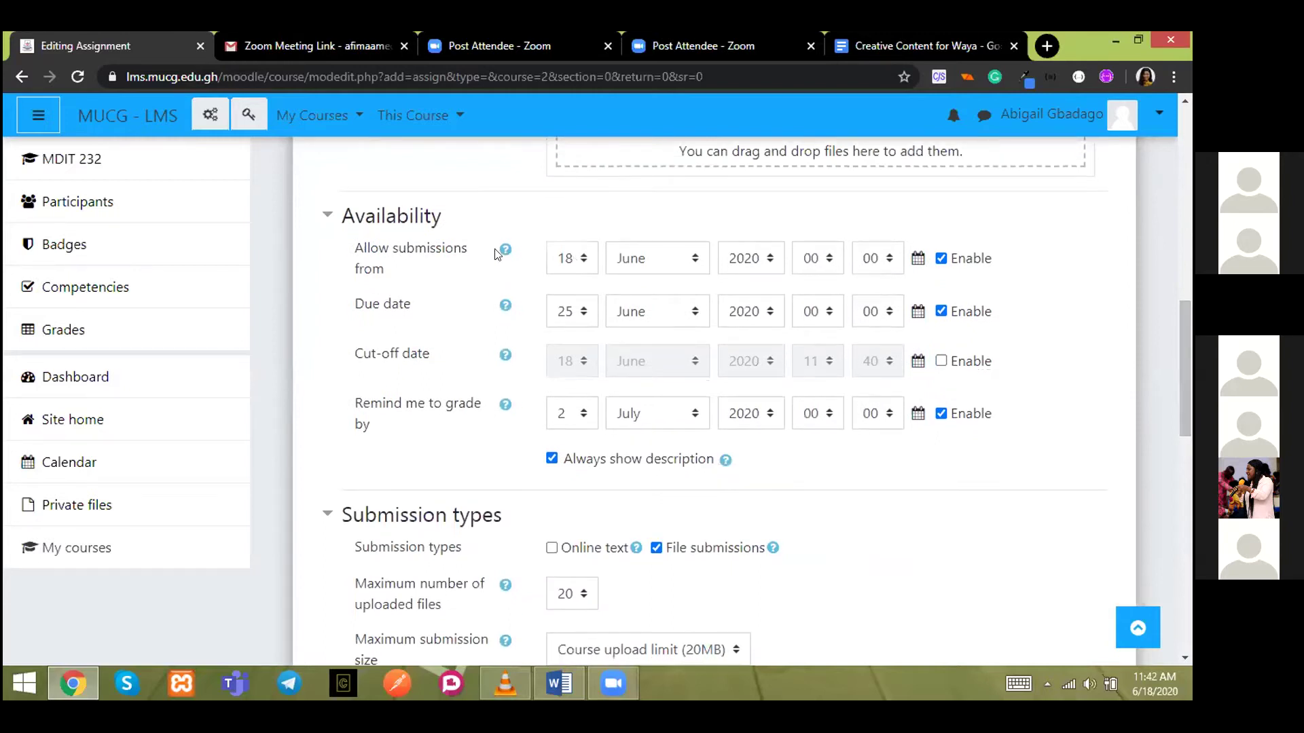
click(582, 264)
mouse_move(590, 463)
mouse_down()
mouse_move(589, 526)
mouse_move(589, 476)
mouse_up()
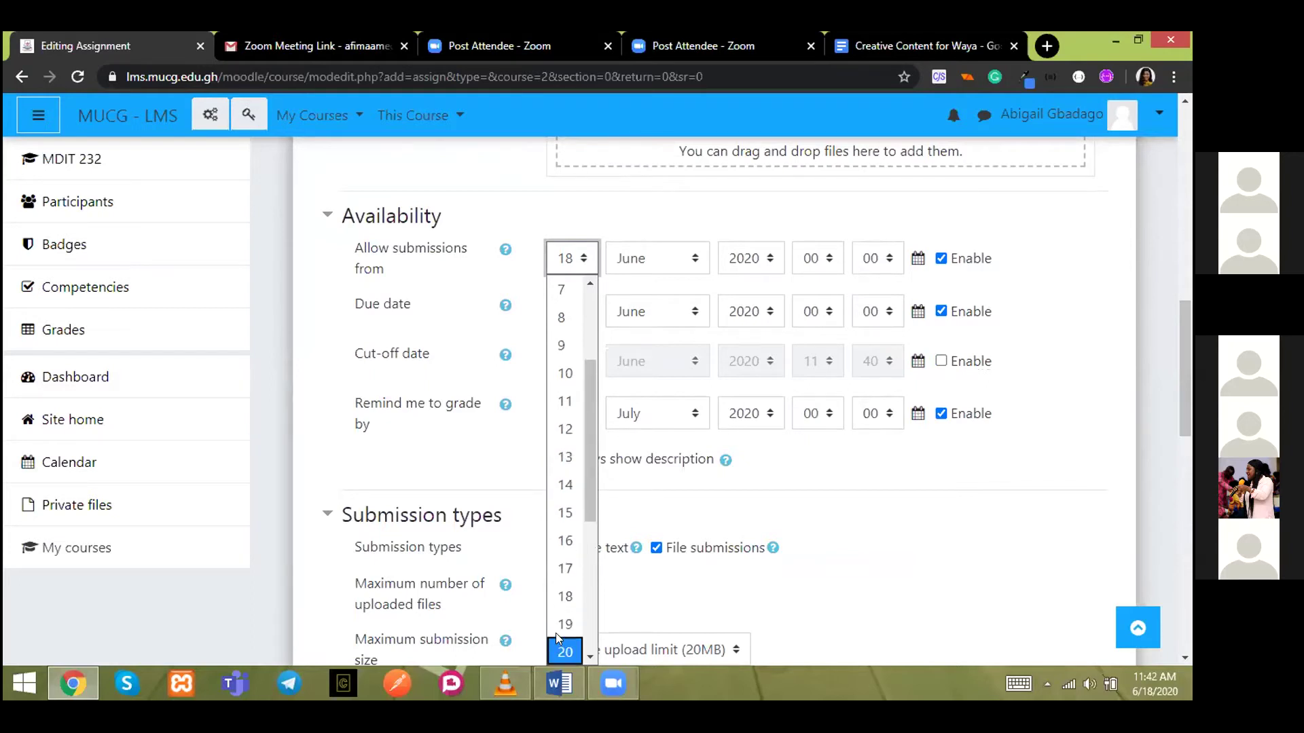
click(559, 648)
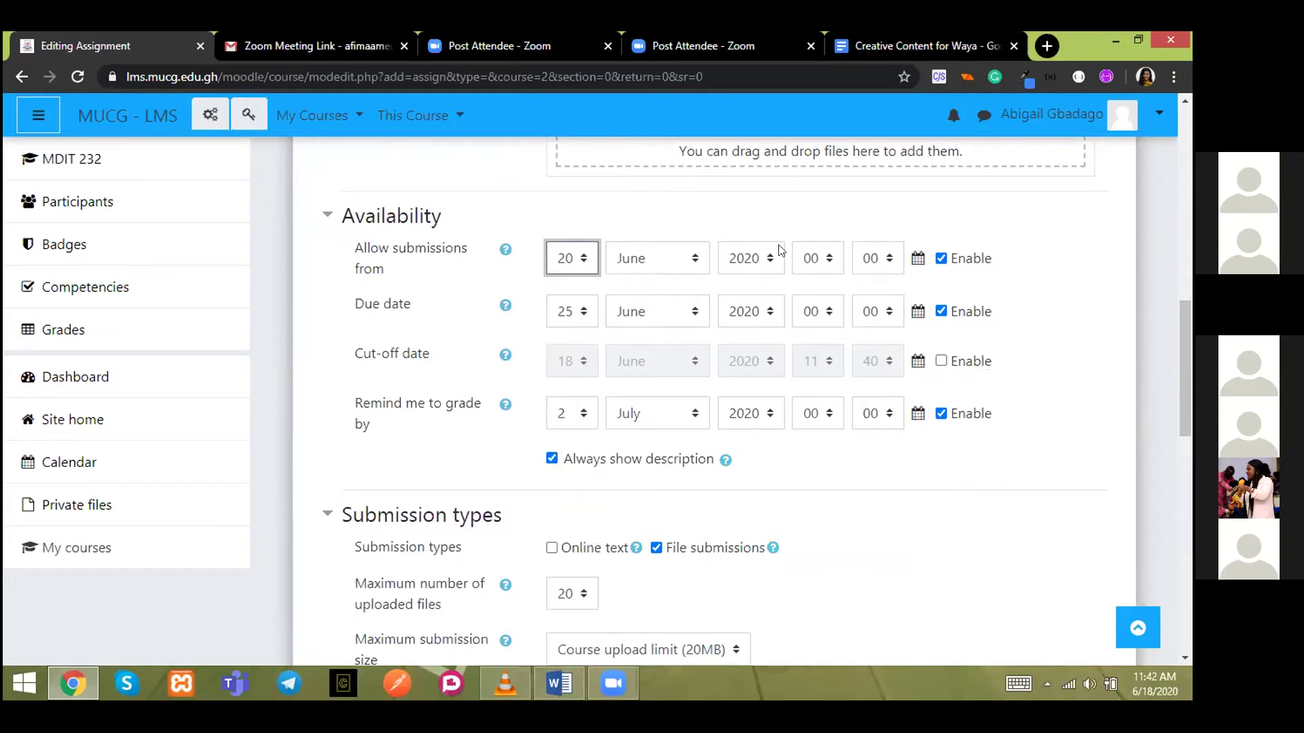
click(811, 264)
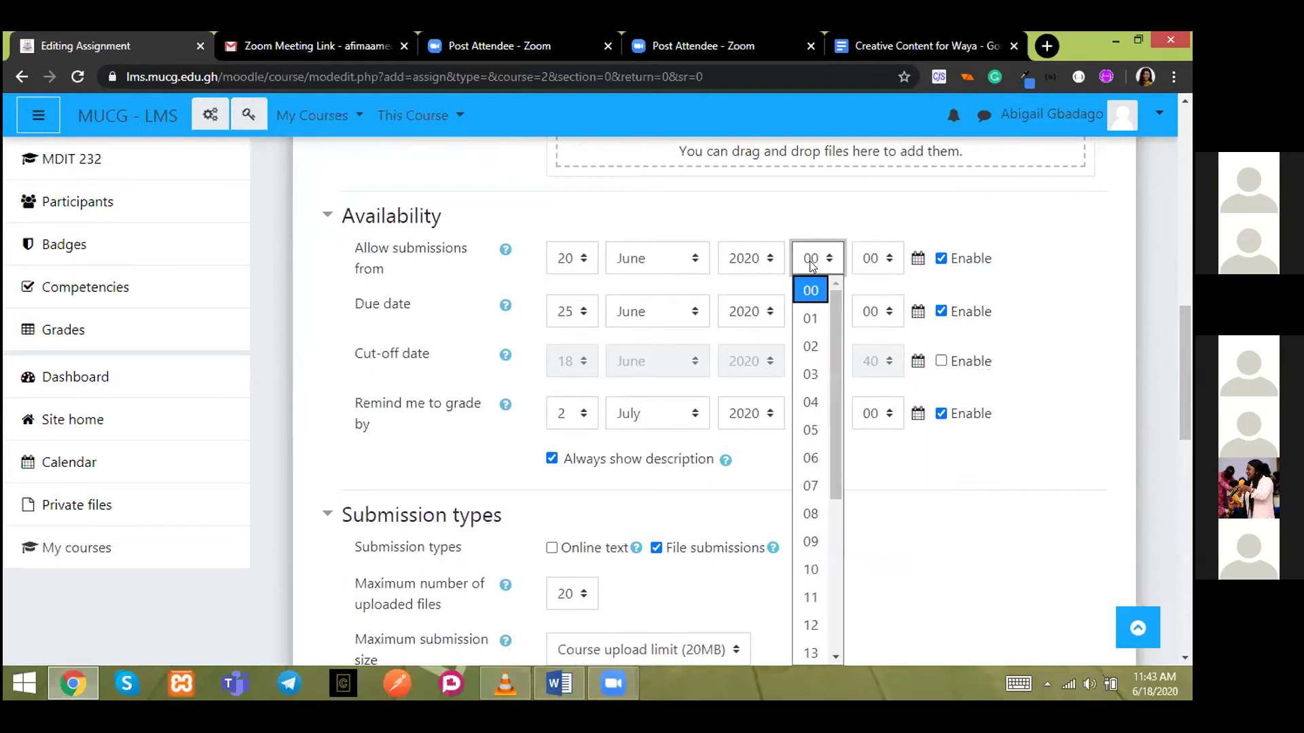
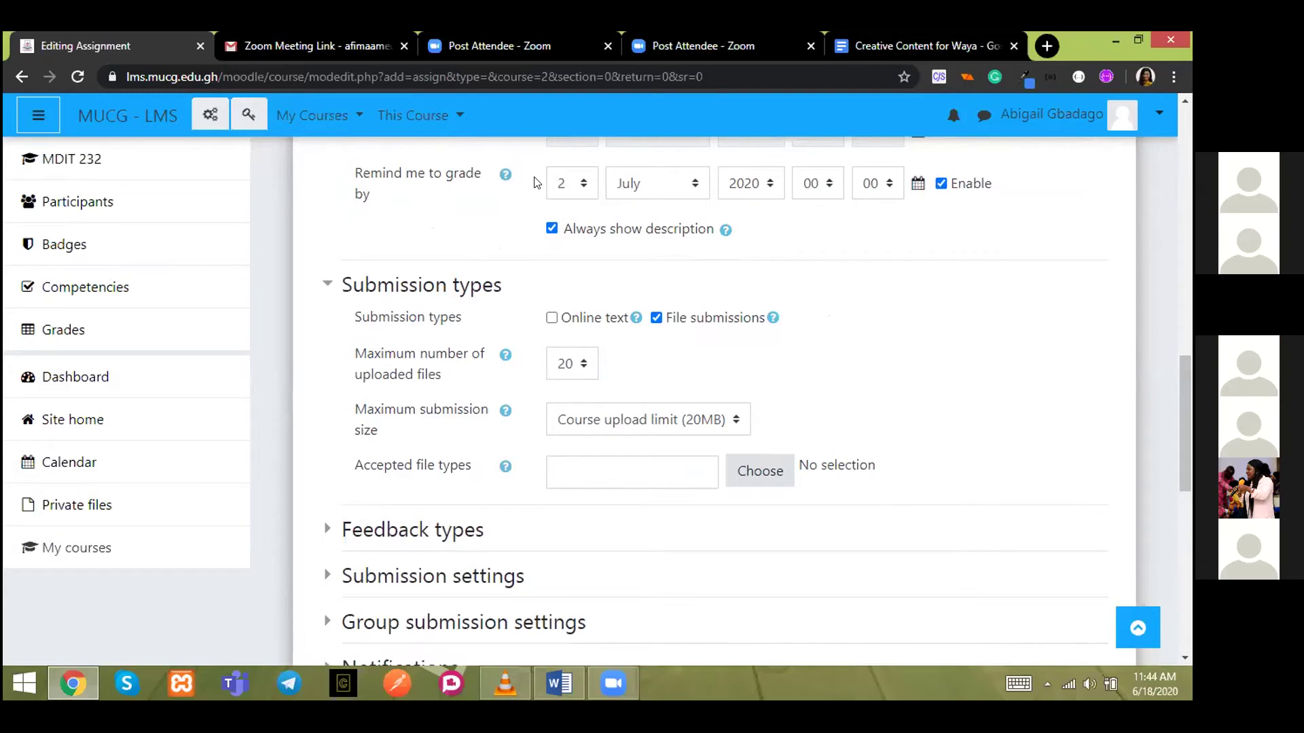
- Disable the 'Remind me to grade by' date, leaving only the submission and due dates
scroll(1188, 384, up, 3)
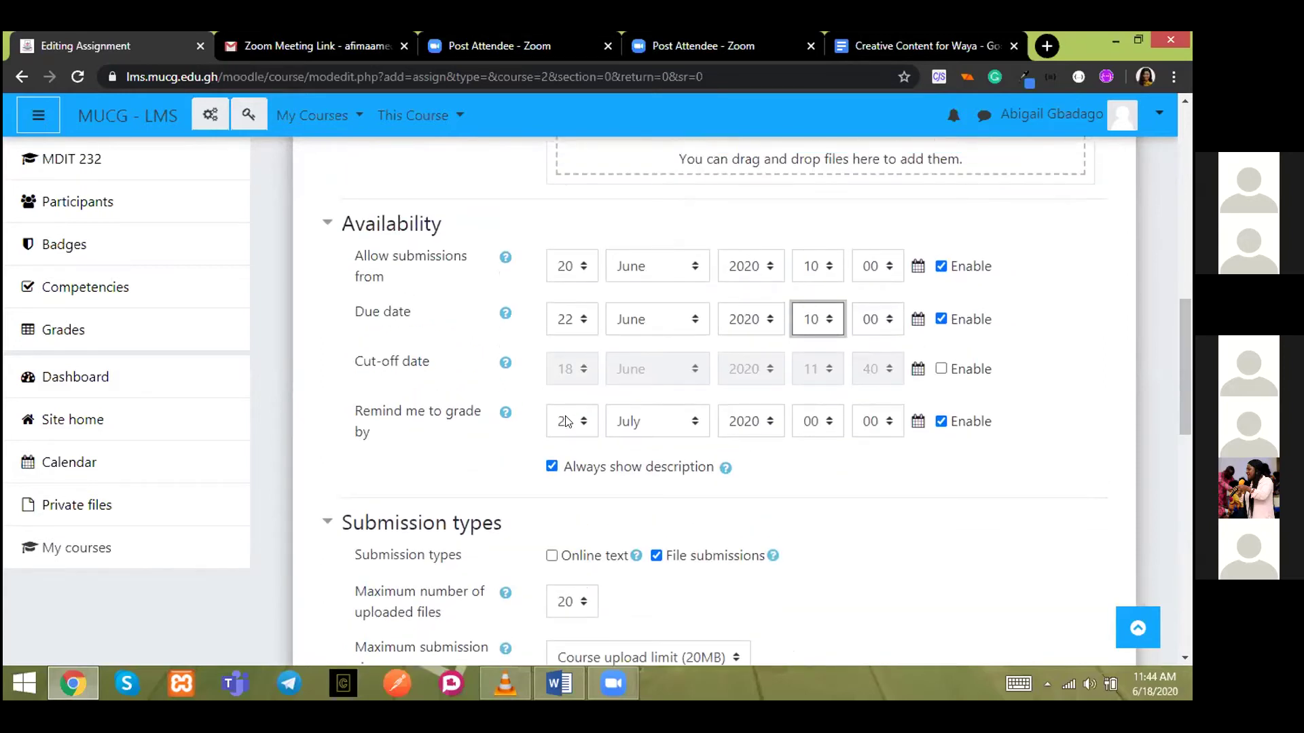
click(940, 422)
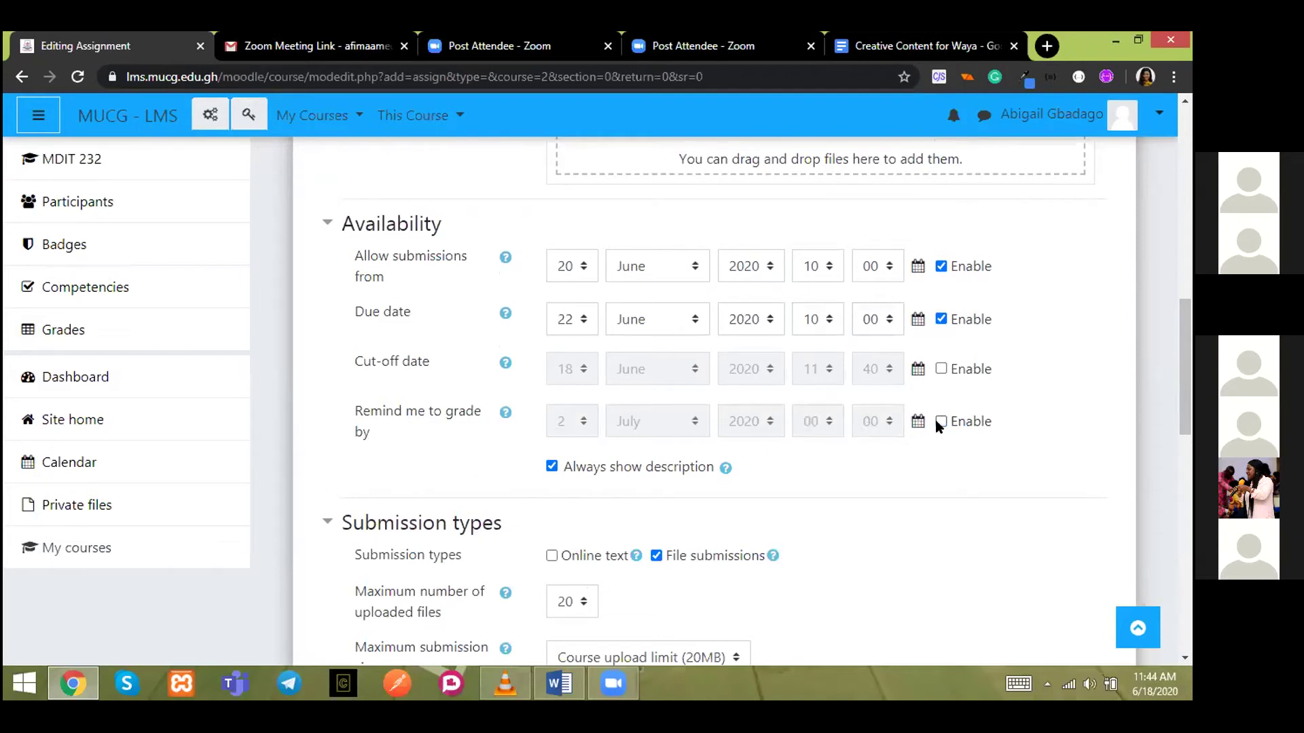
click(941, 422)
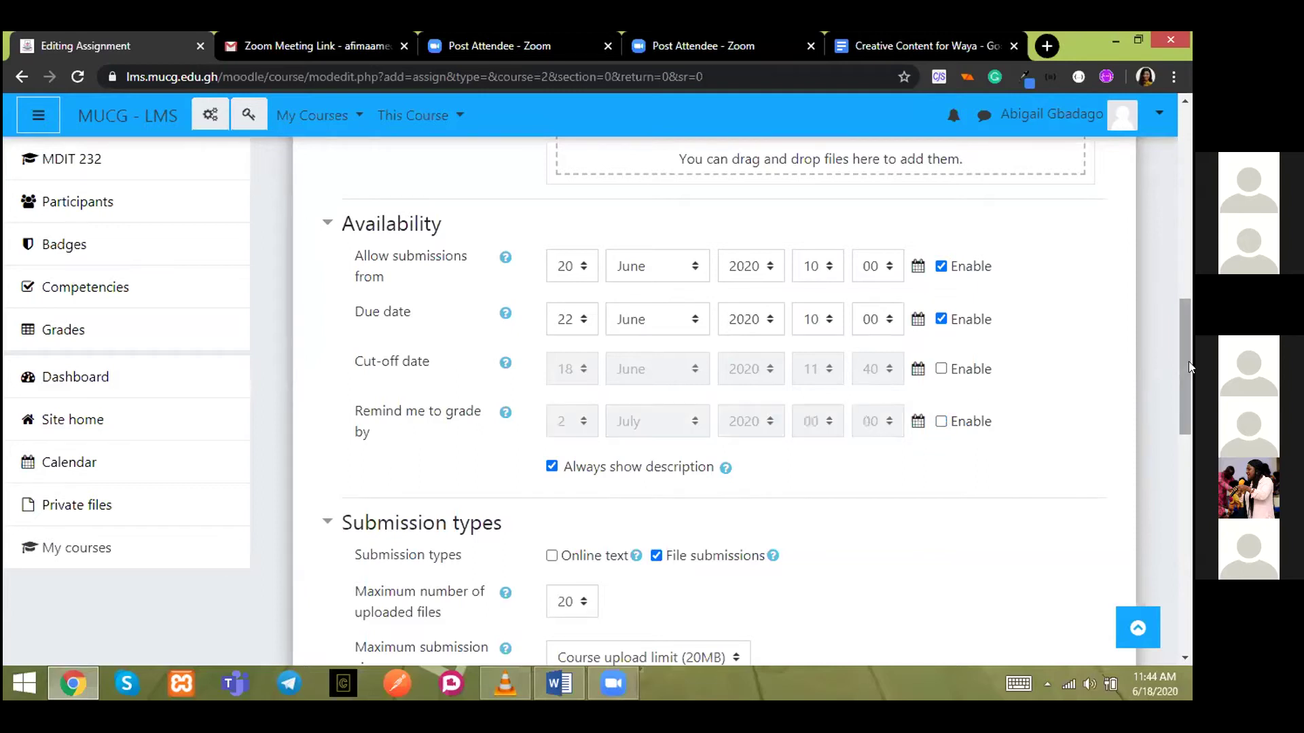
scroll(1182, 443, down, 5)
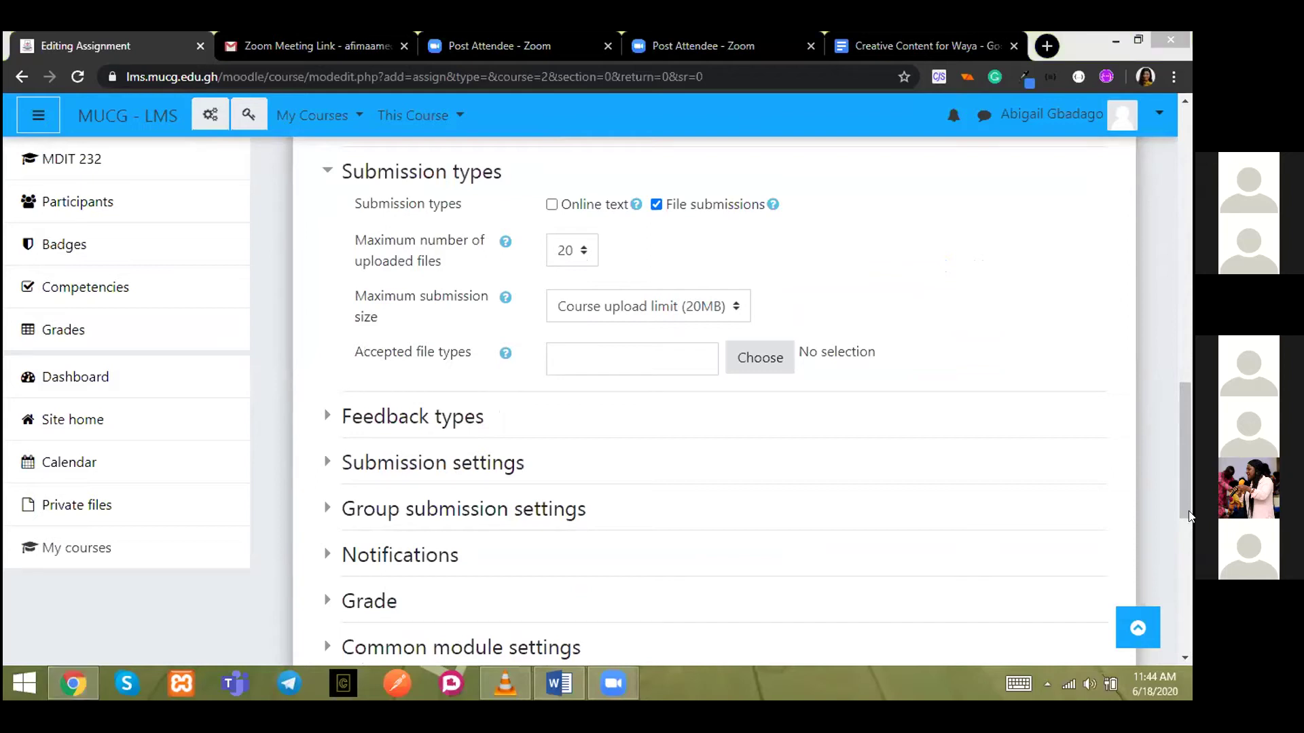
drag(1188, 468, 1188, 407)
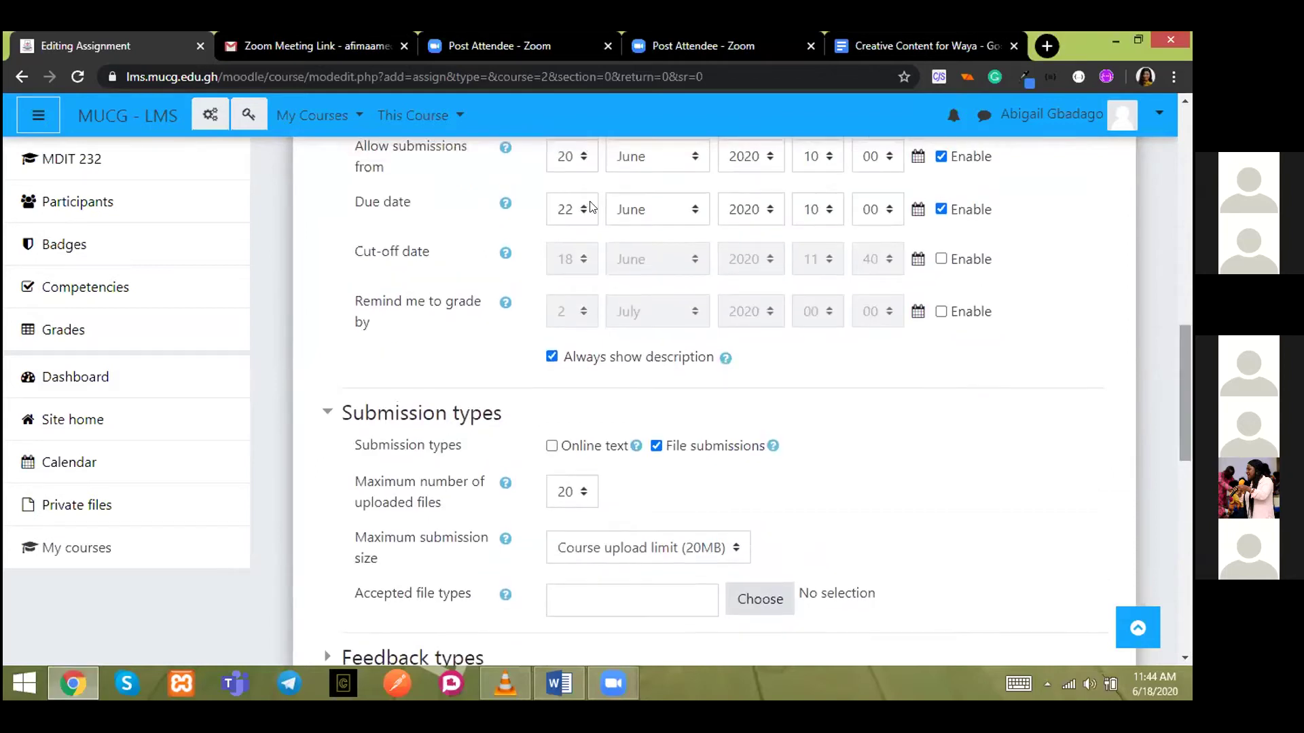
- Enable the cut-off date and set it to 22 June 2020, 10:00
click(941, 259)
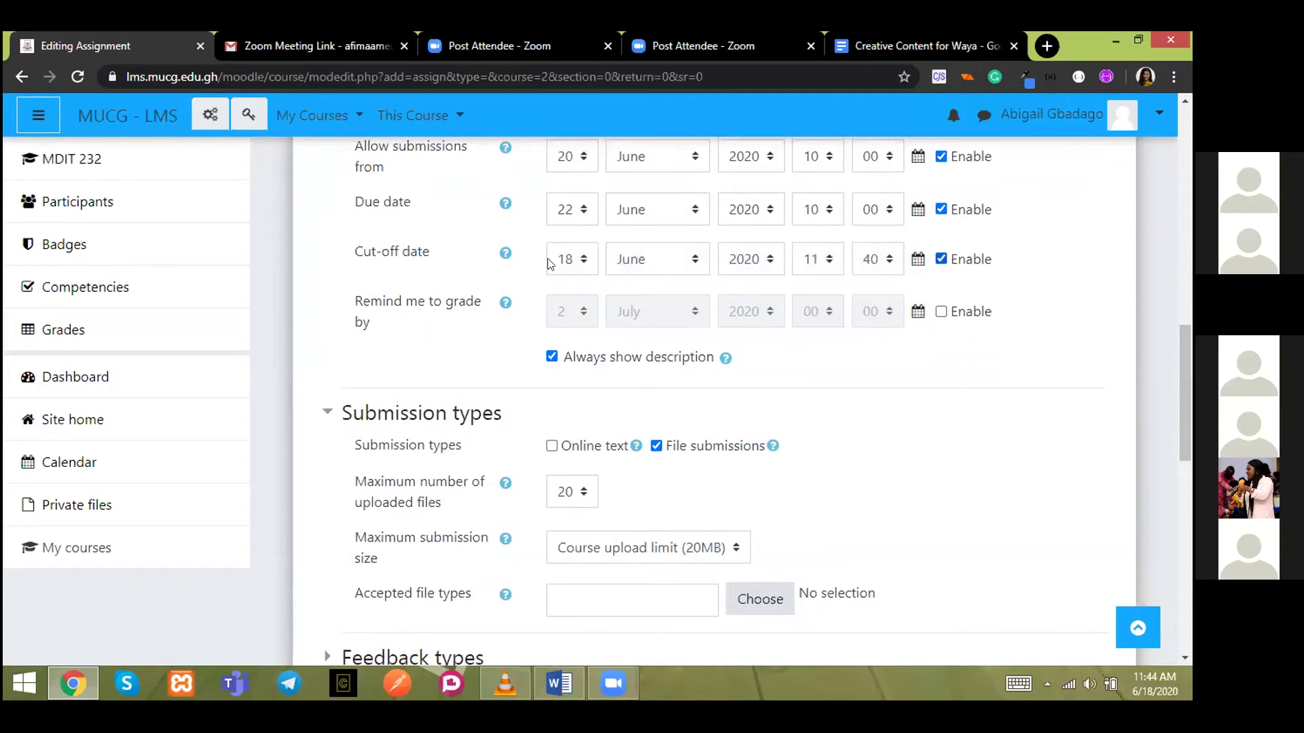
click(558, 259)
drag(587, 423, 591, 508)
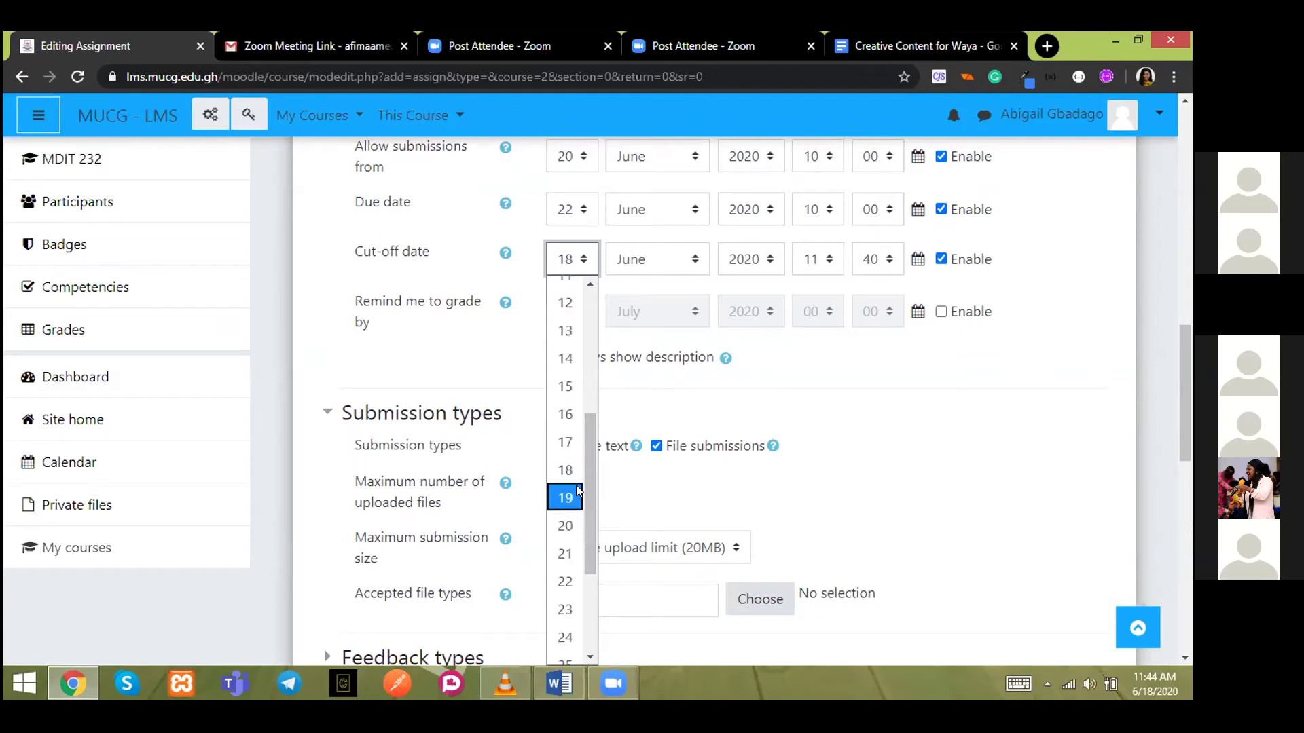
click(565, 581)
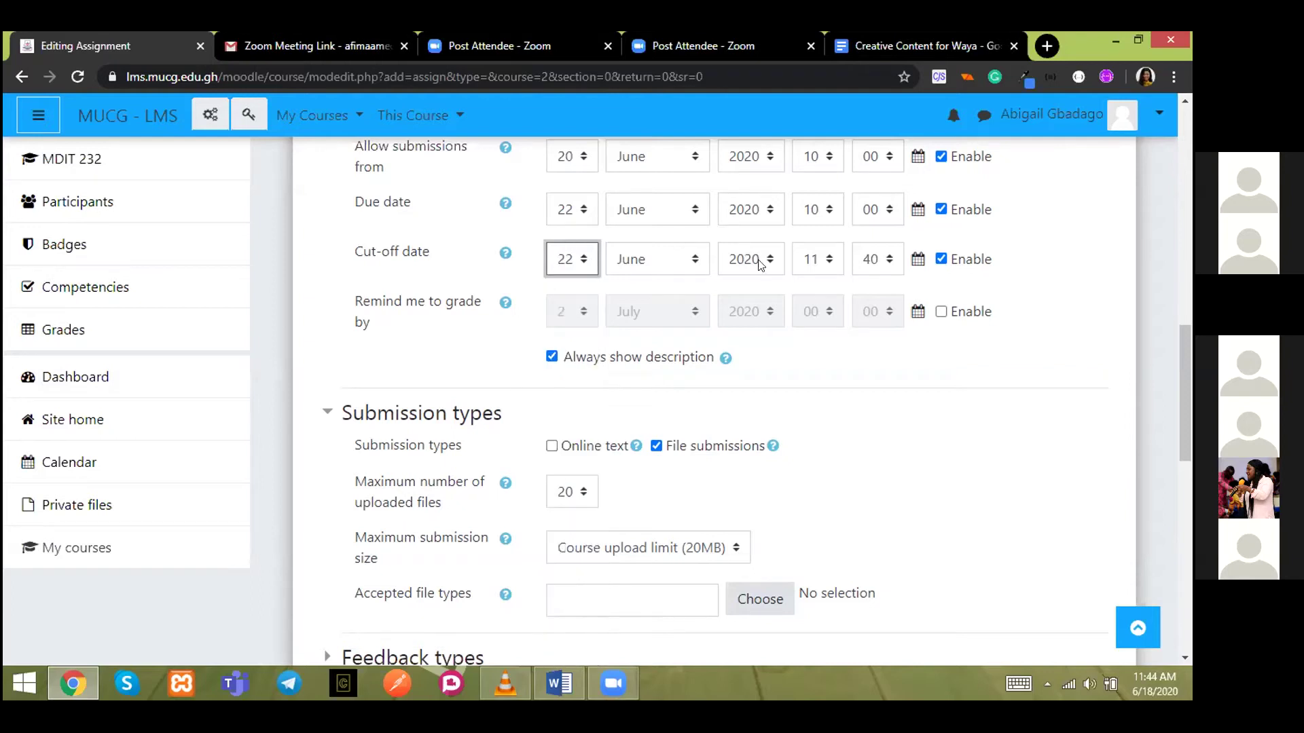
click(815, 266)
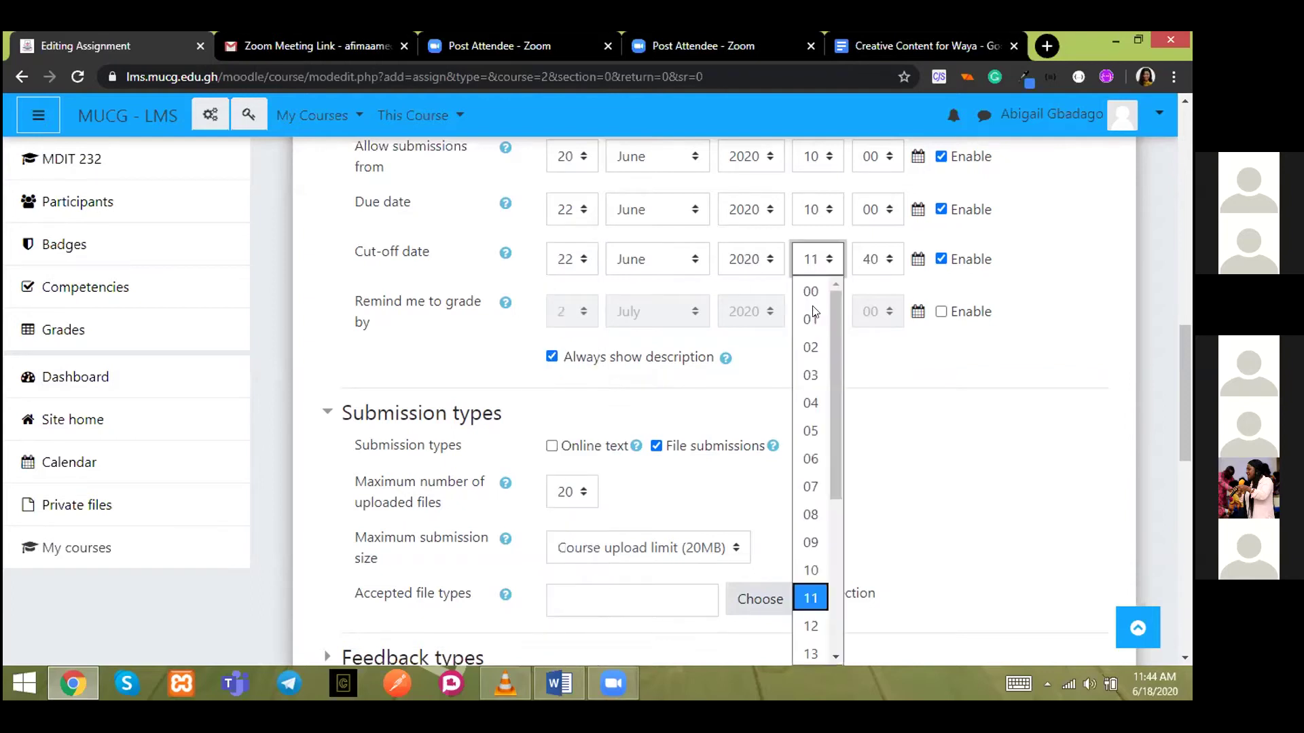
click(811, 569)
click(869, 259)
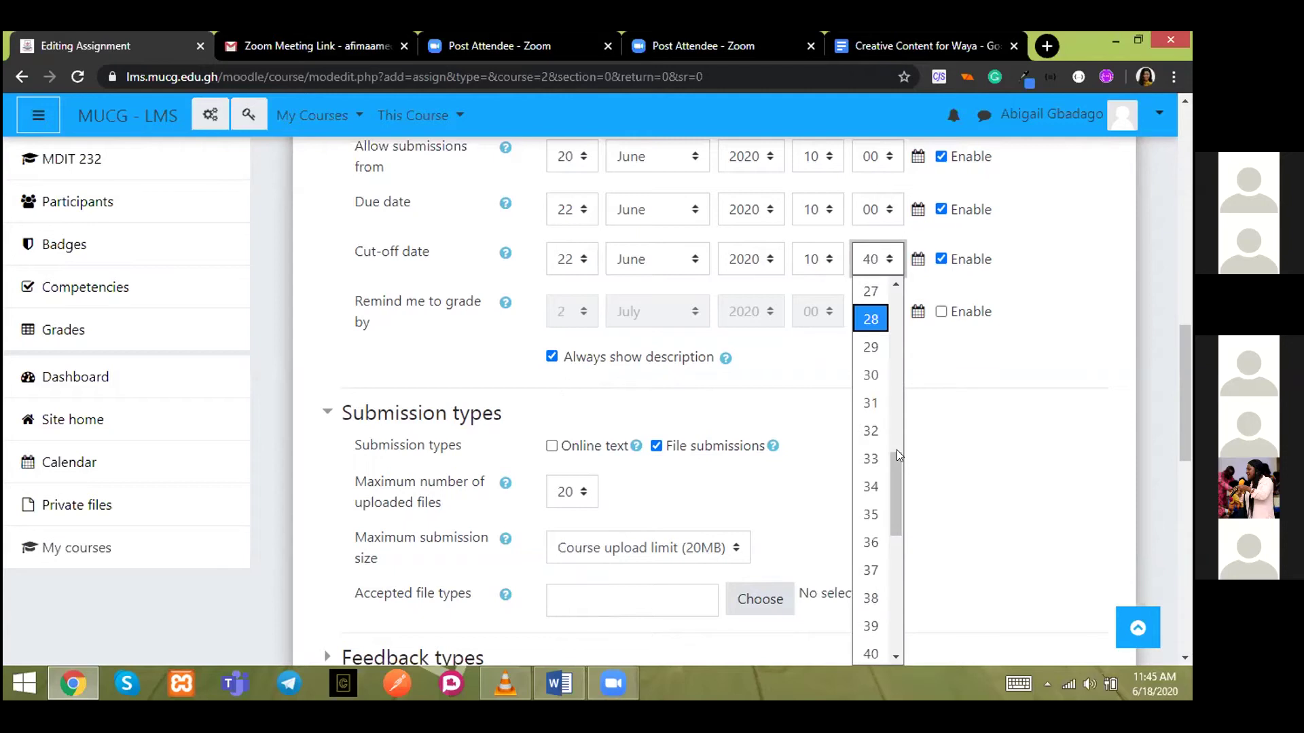
scroll(883, 298, up, 5)
click(870, 291)
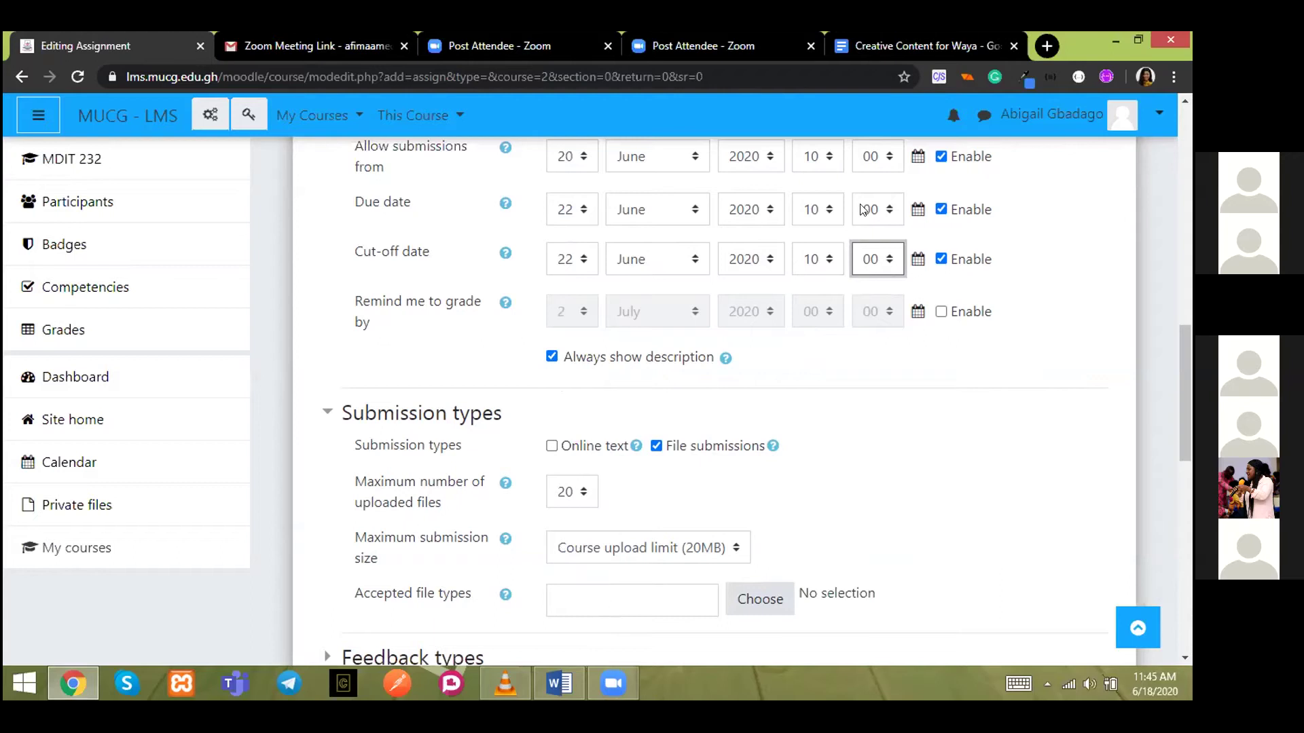
- Keep the cut-off date enabled and re-enable the 2 July 'Remind me to grade by' date
click(941, 262)
click(941, 262)
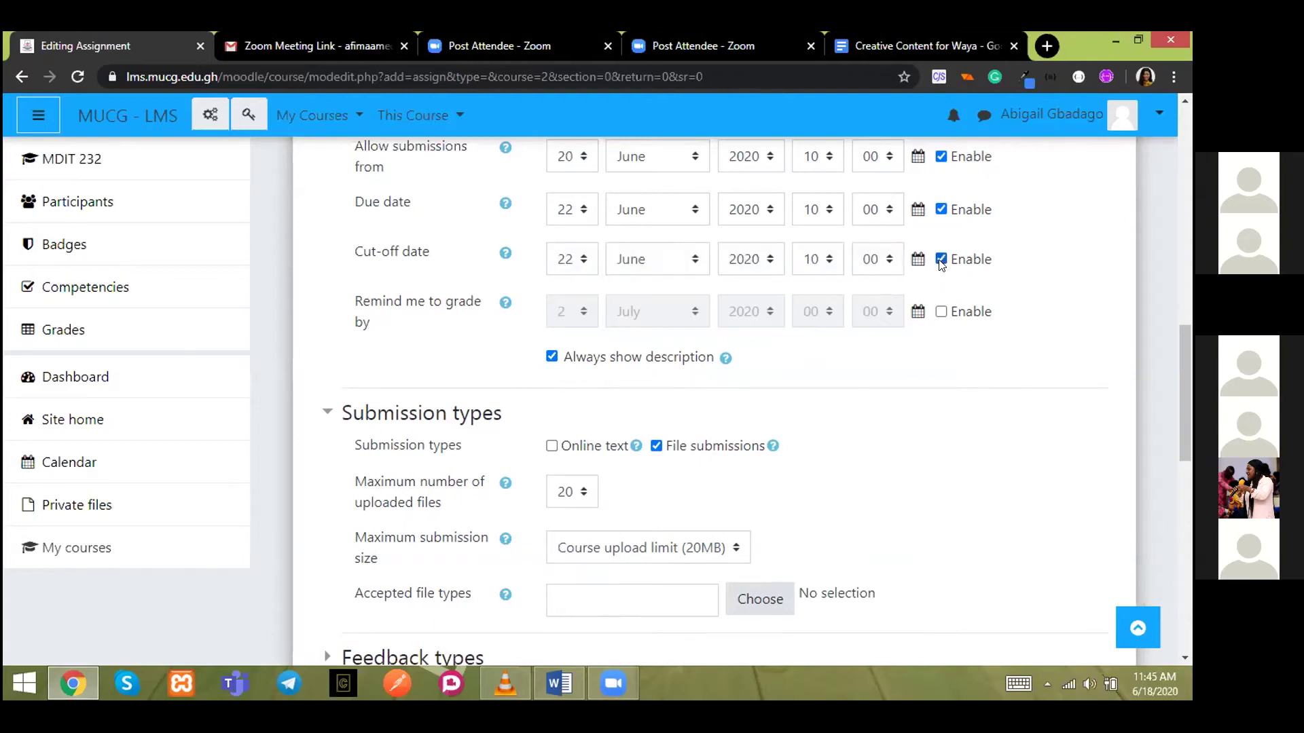
click(941, 260)
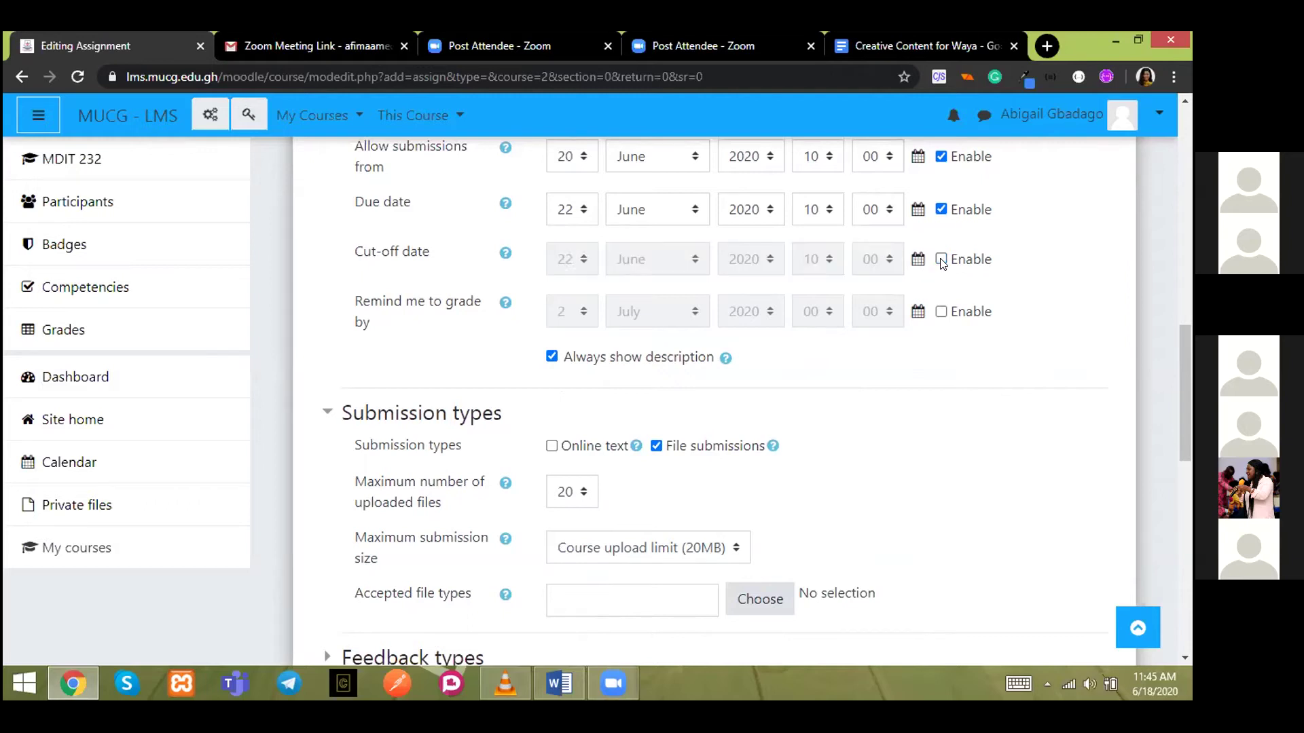
click(941, 260)
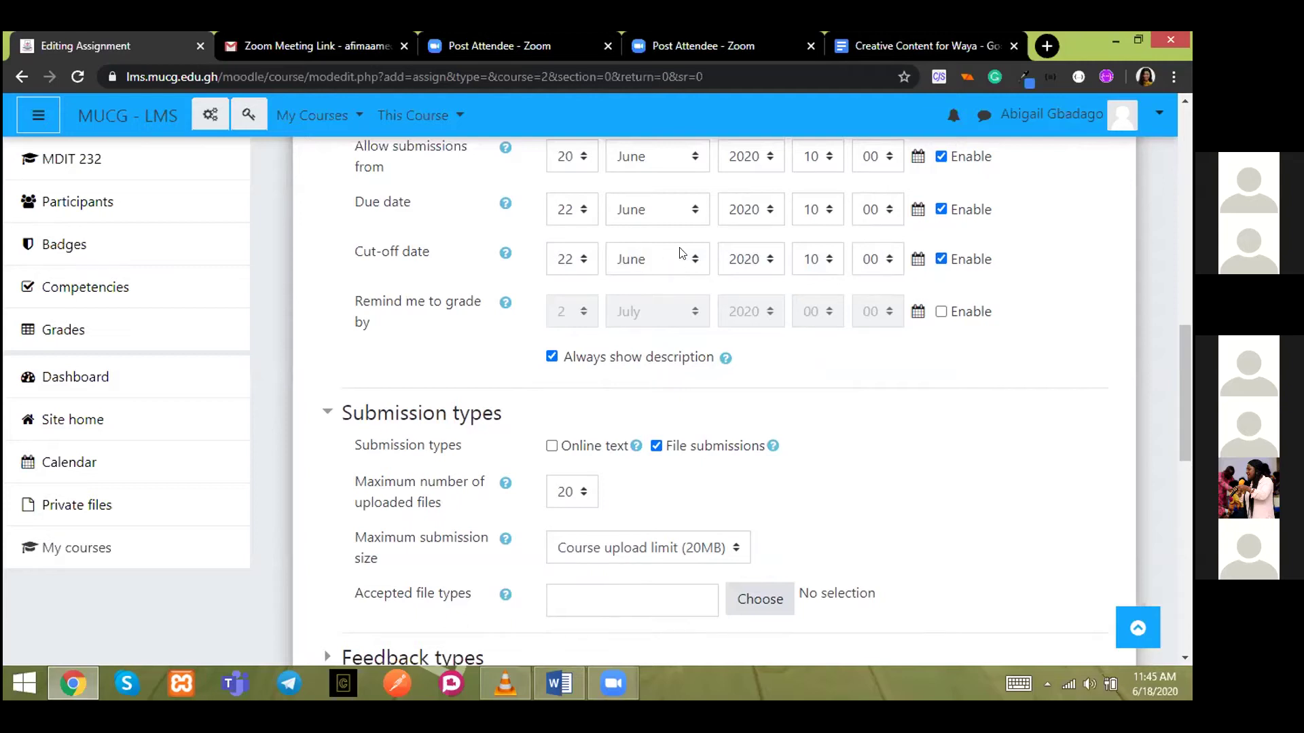
click(941, 311)
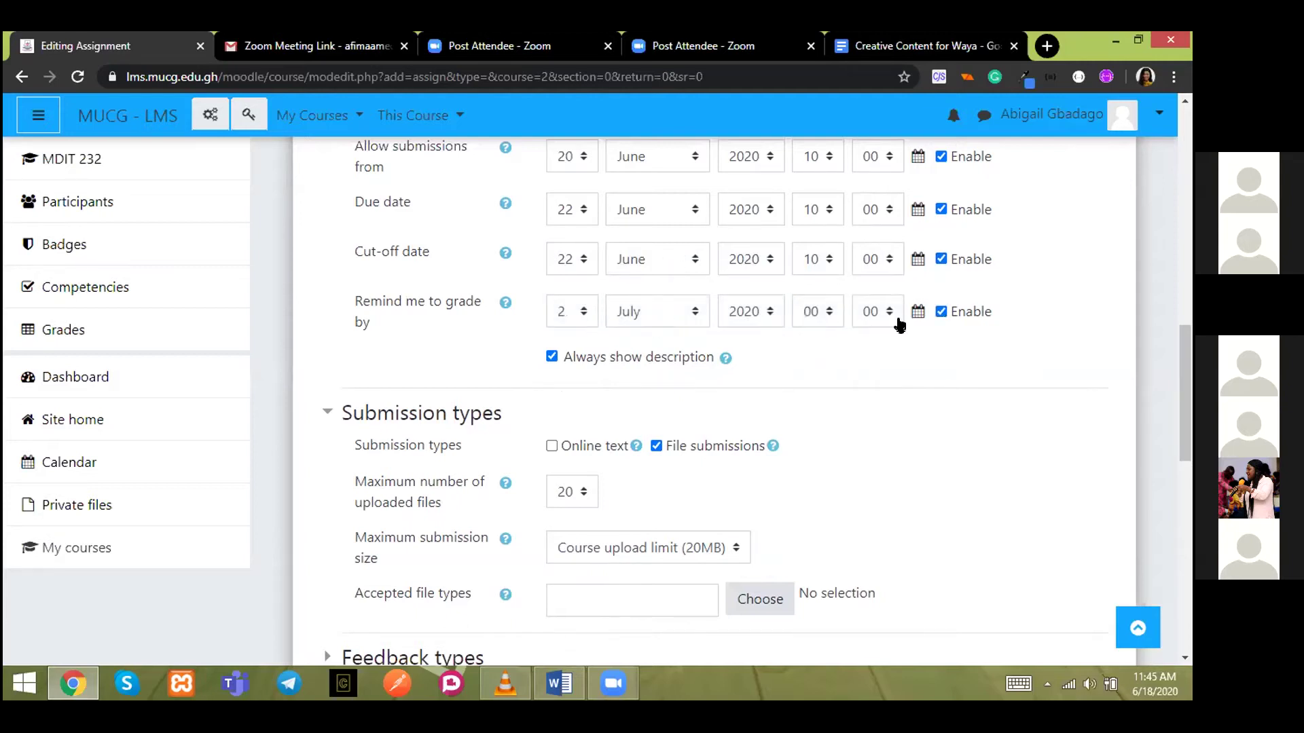
drag(1189, 374, 1190, 427)
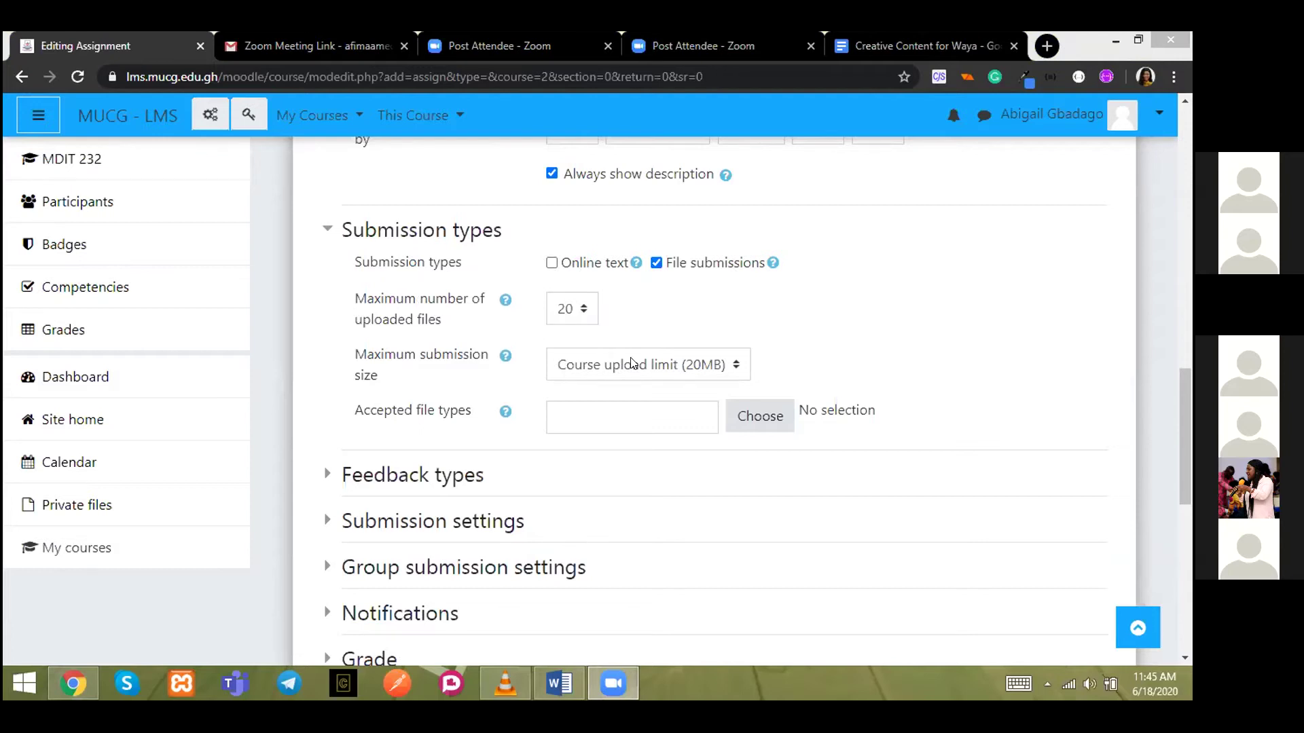
- Leave Maximum submission size at the course upload limit
click(692, 366)
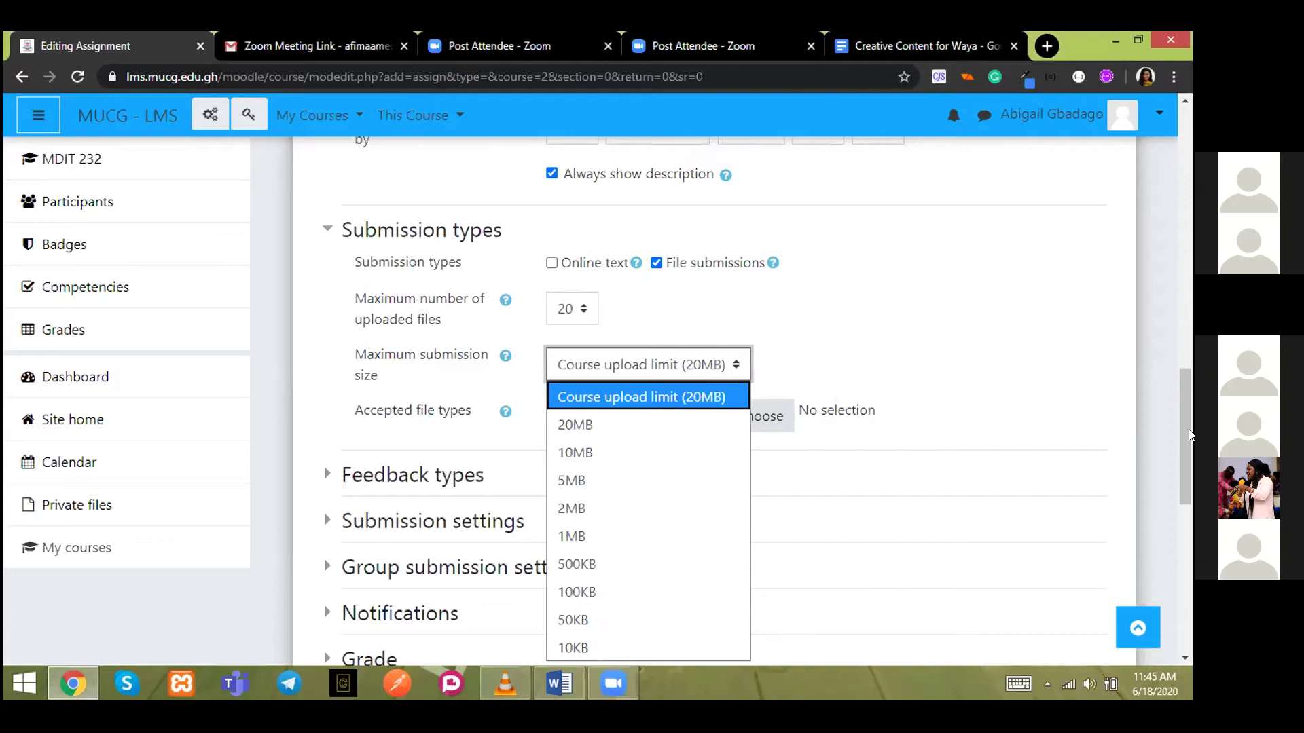
scroll(692, 367, down, 2)
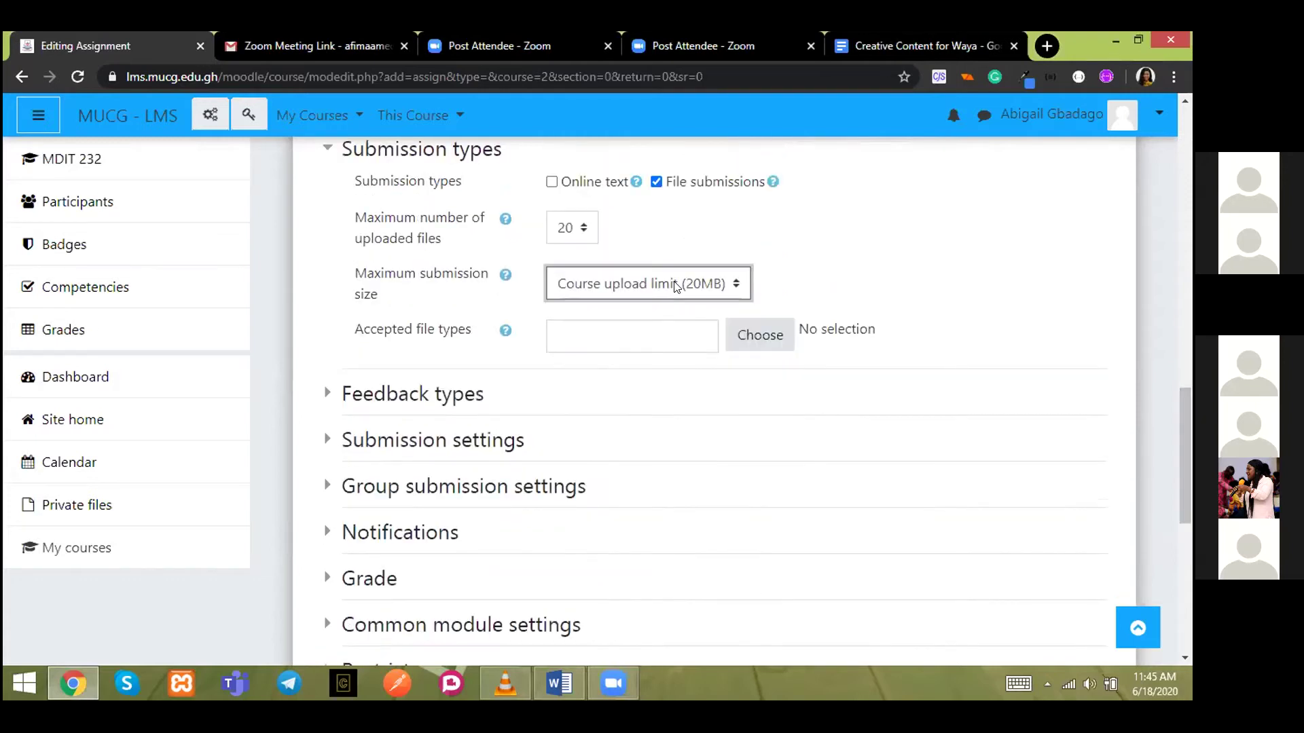
click(676, 285)
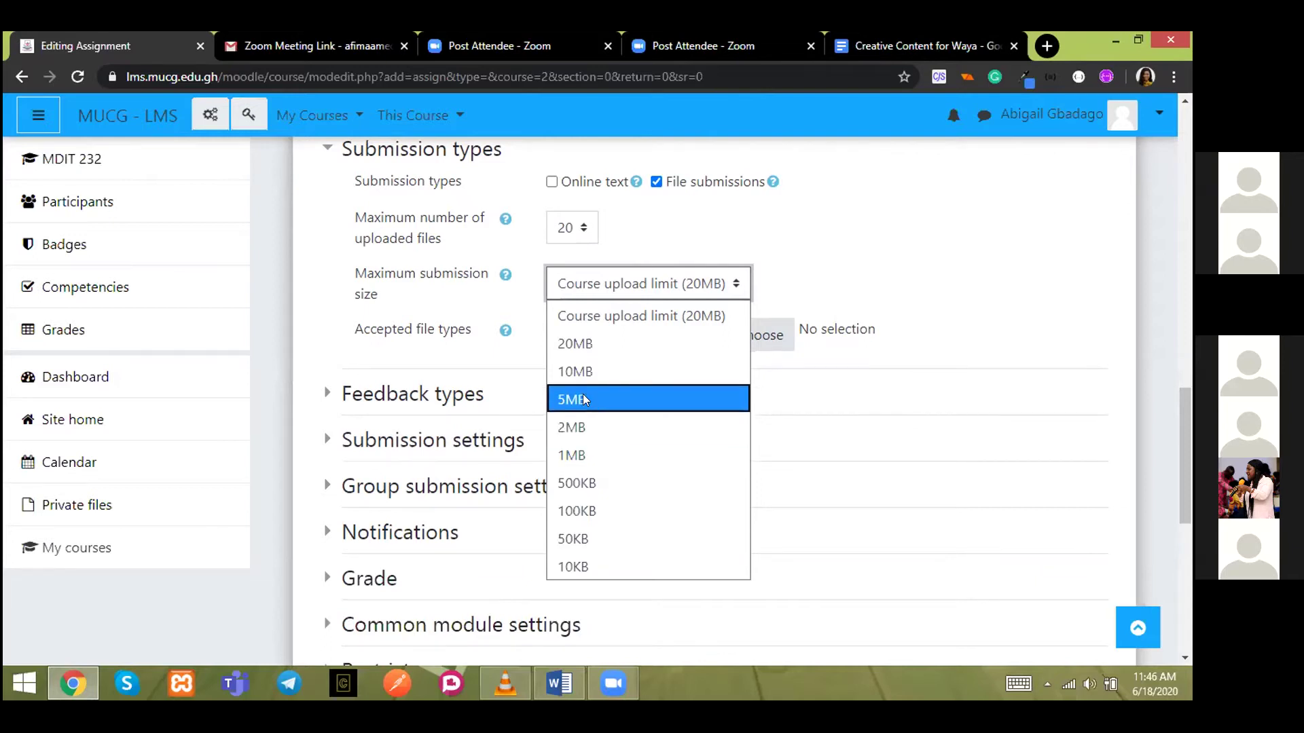
click(876, 304)
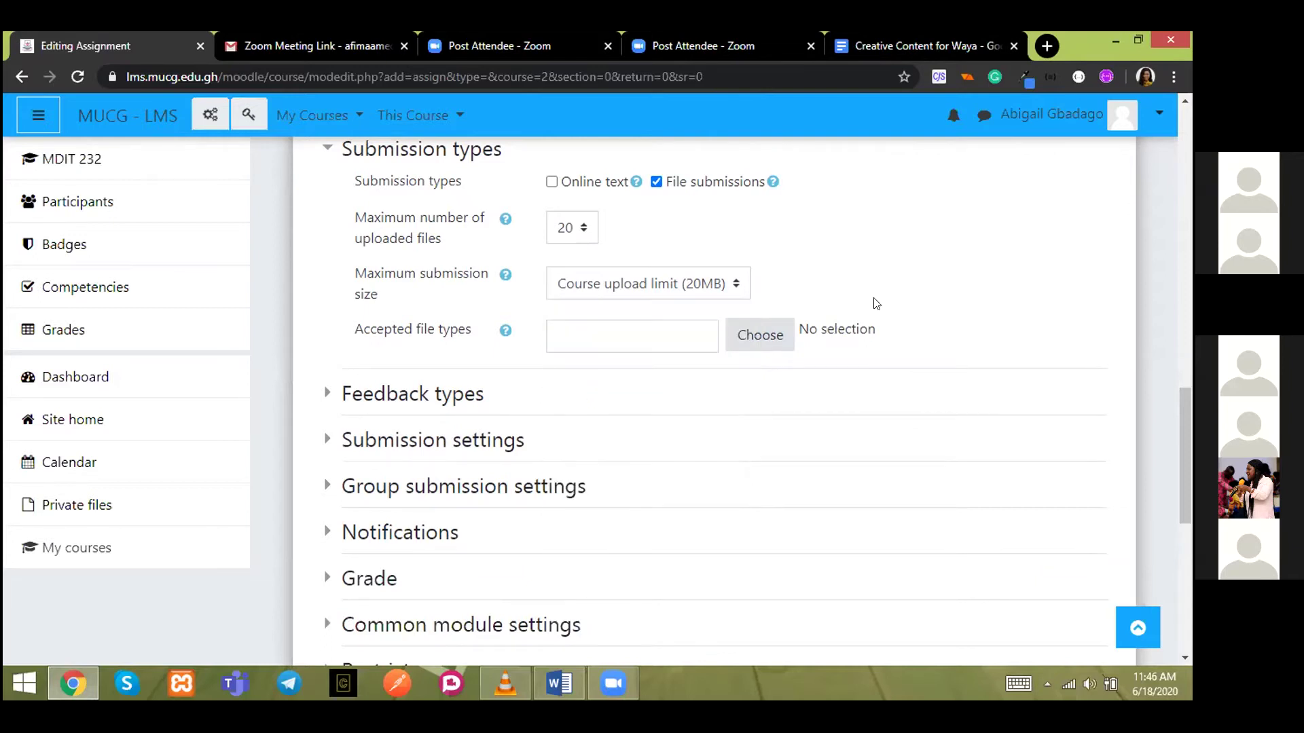
- Enter .pdf in the Accepted file types box
click(567, 334)
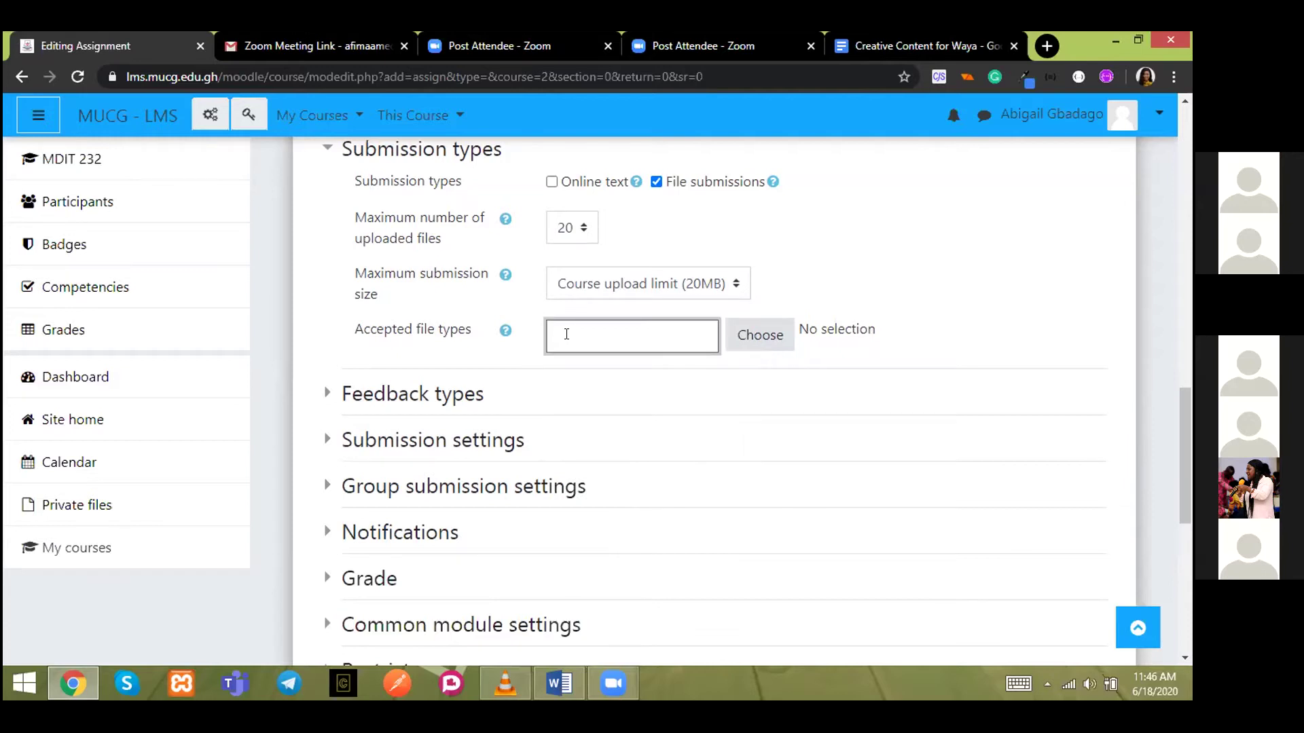
text(.docsx)
key(BackSpace)
key(BackSpace)
key(BackSpace)
key(BackSpace)
key(BackSpace)
text(.pdf)
click(746, 336)
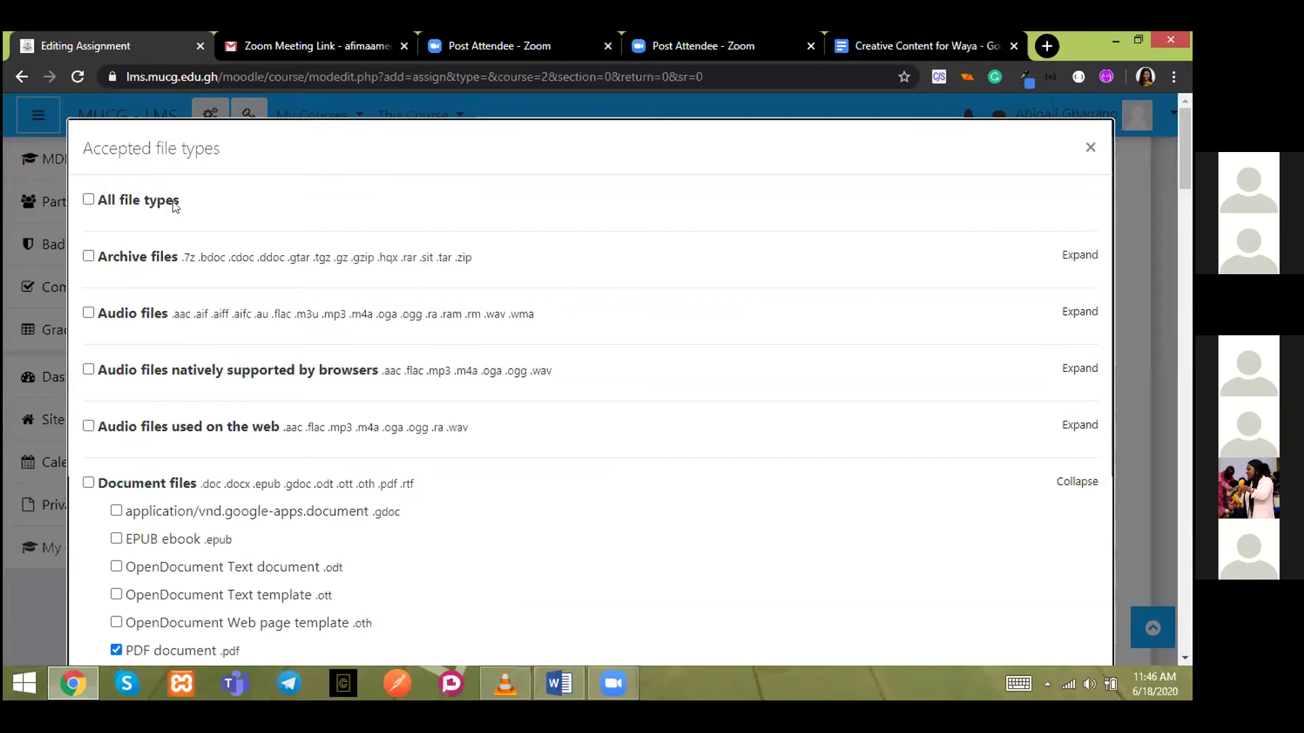
click(89, 199)
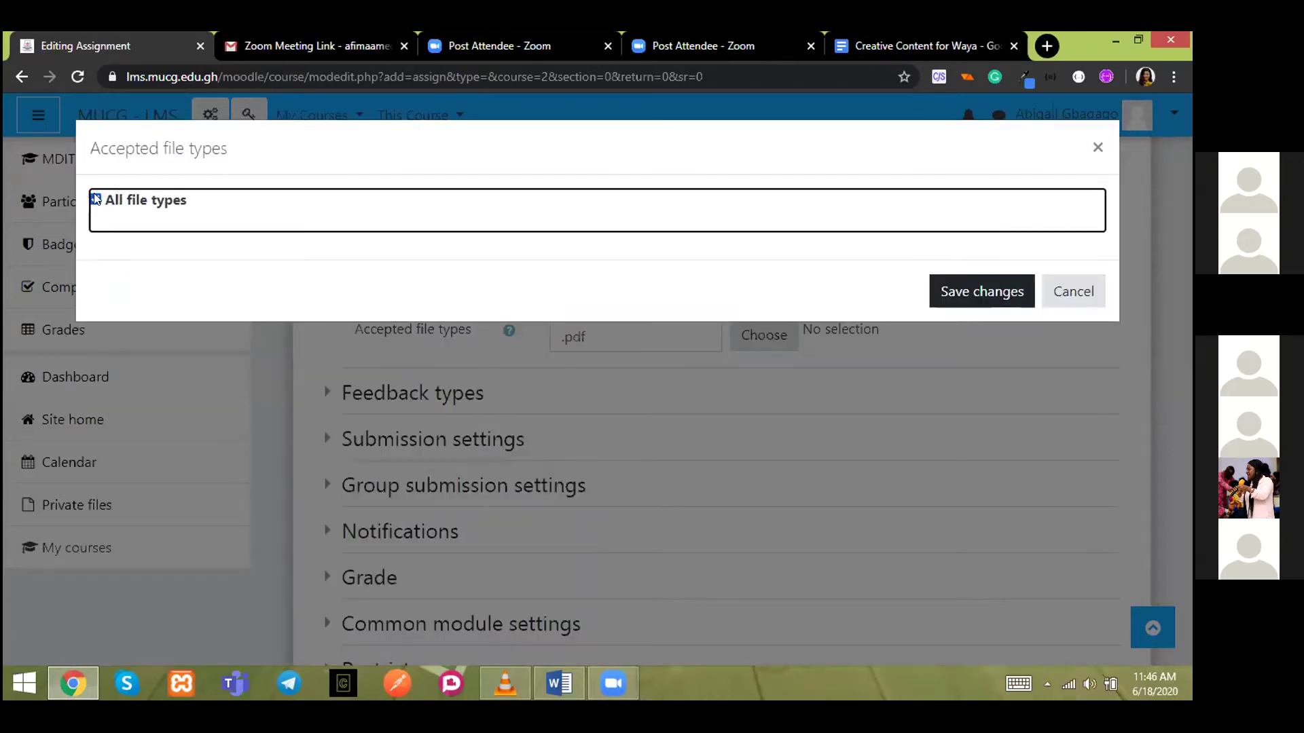
click(95, 198)
click(95, 199)
click(95, 199)
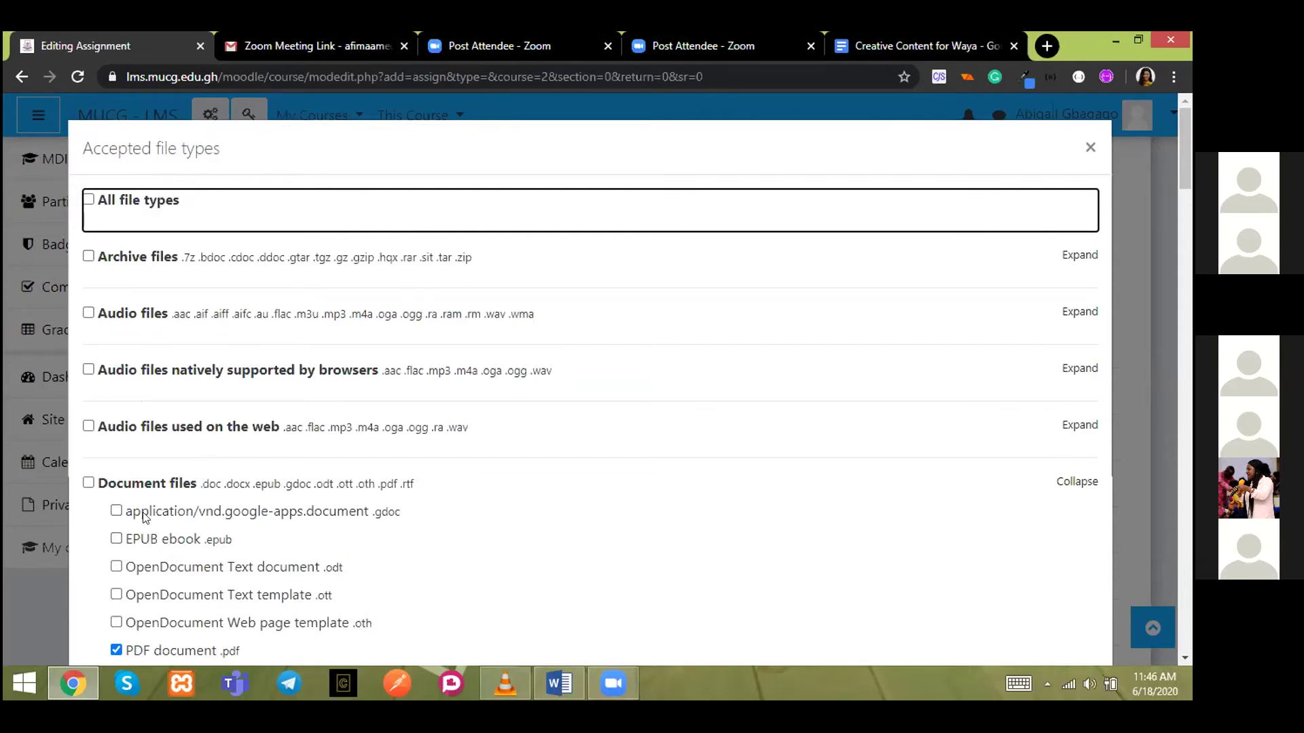
drag(1188, 129, 1186, 177)
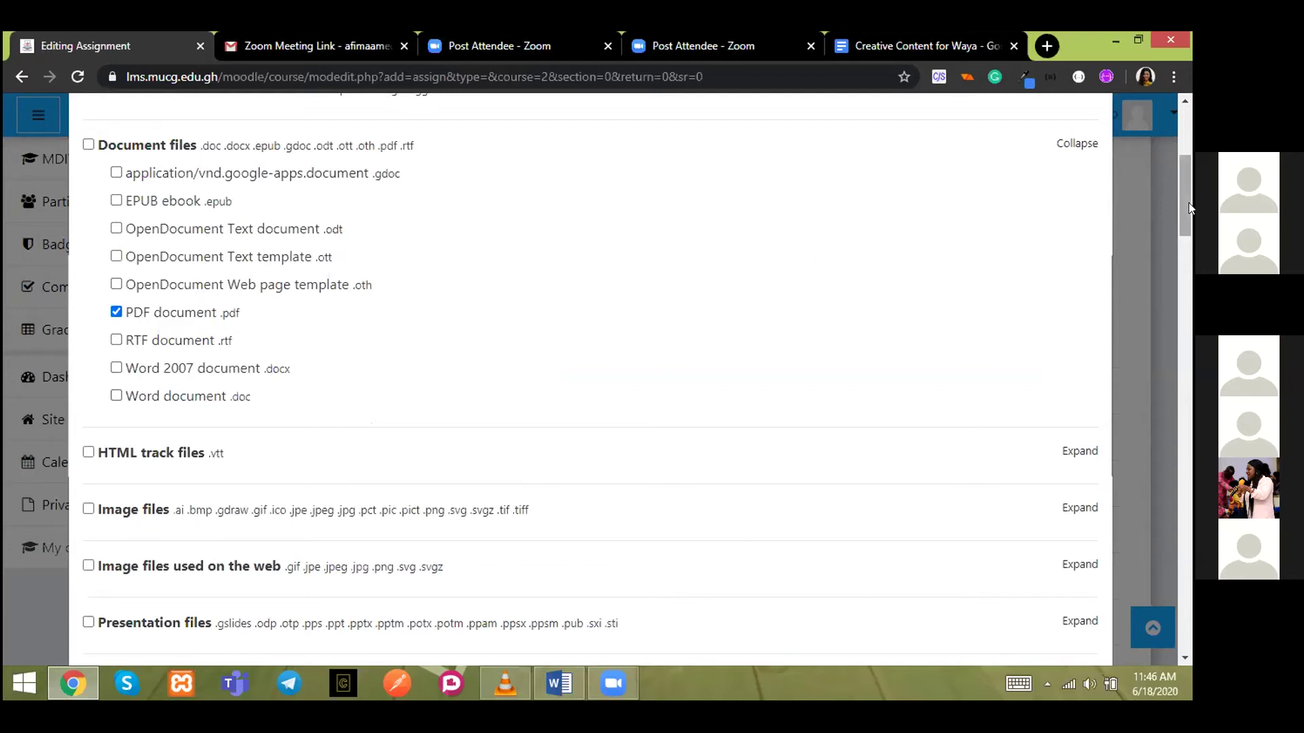
drag(1188, 216, 1189, 289)
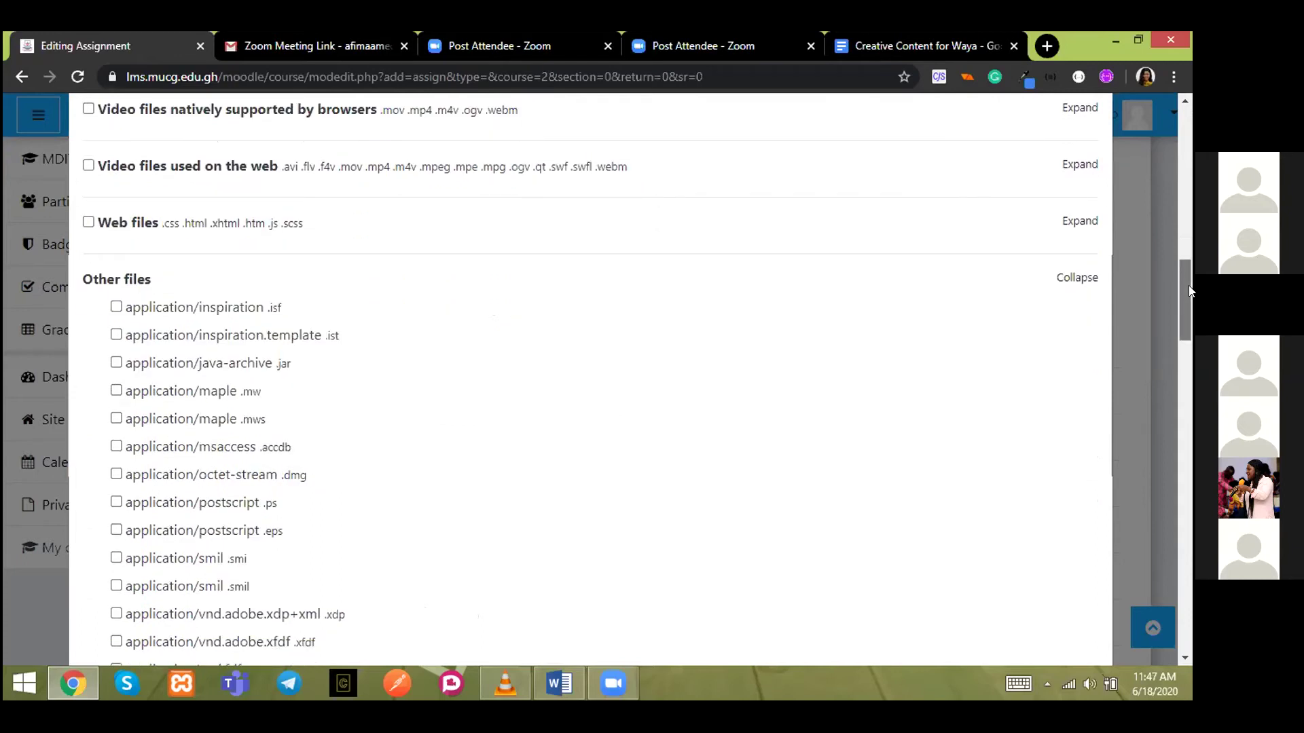
drag(1184, 334, 1188, 606)
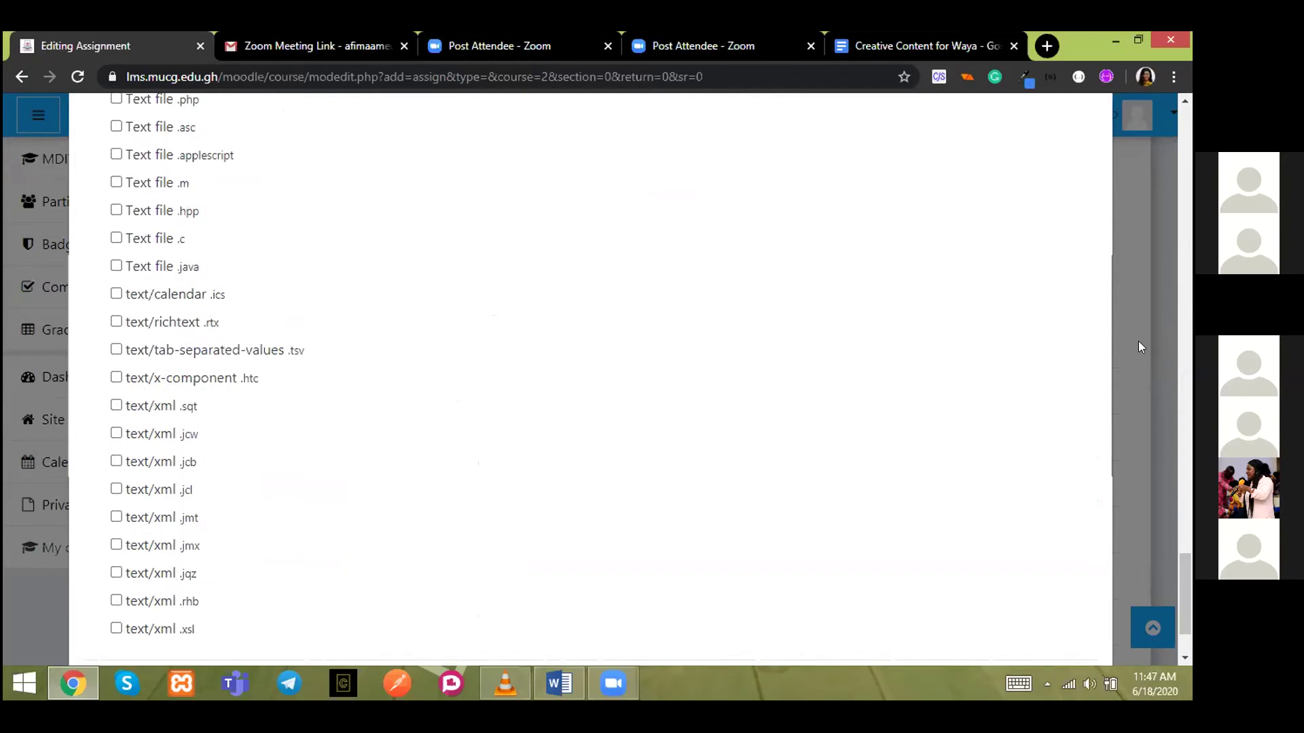
click(1182, 604)
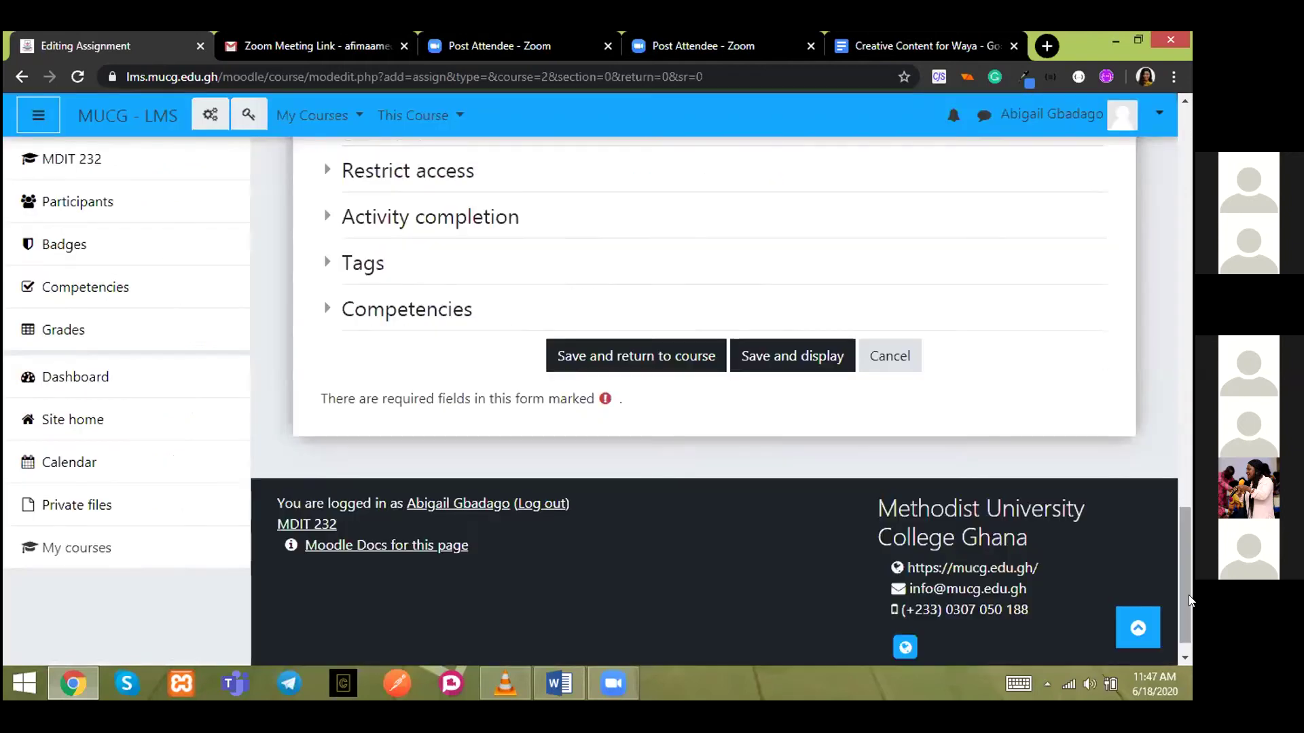
- Expand the Feedback types and Submission settings sections of the assignment form
scroll(1188, 520, up, 6)
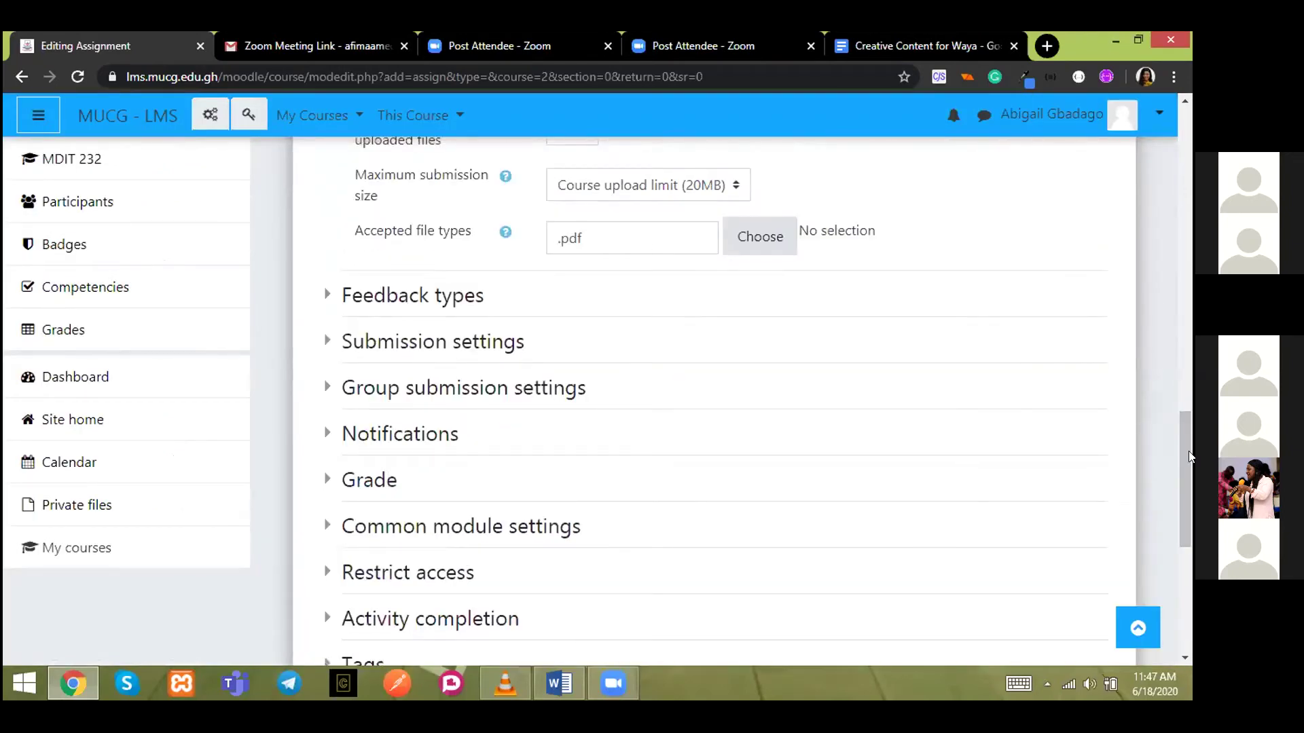
click(457, 293)
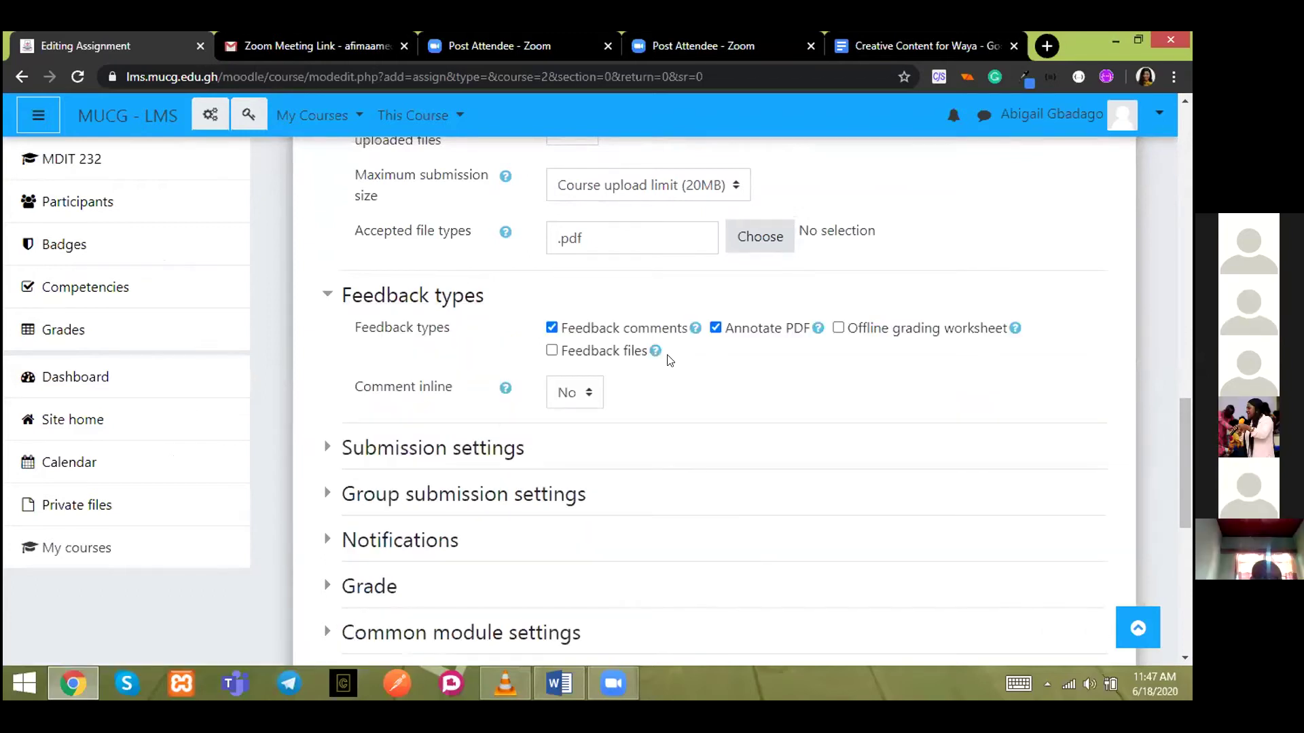
click(443, 448)
drag(1188, 440, 1188, 482)
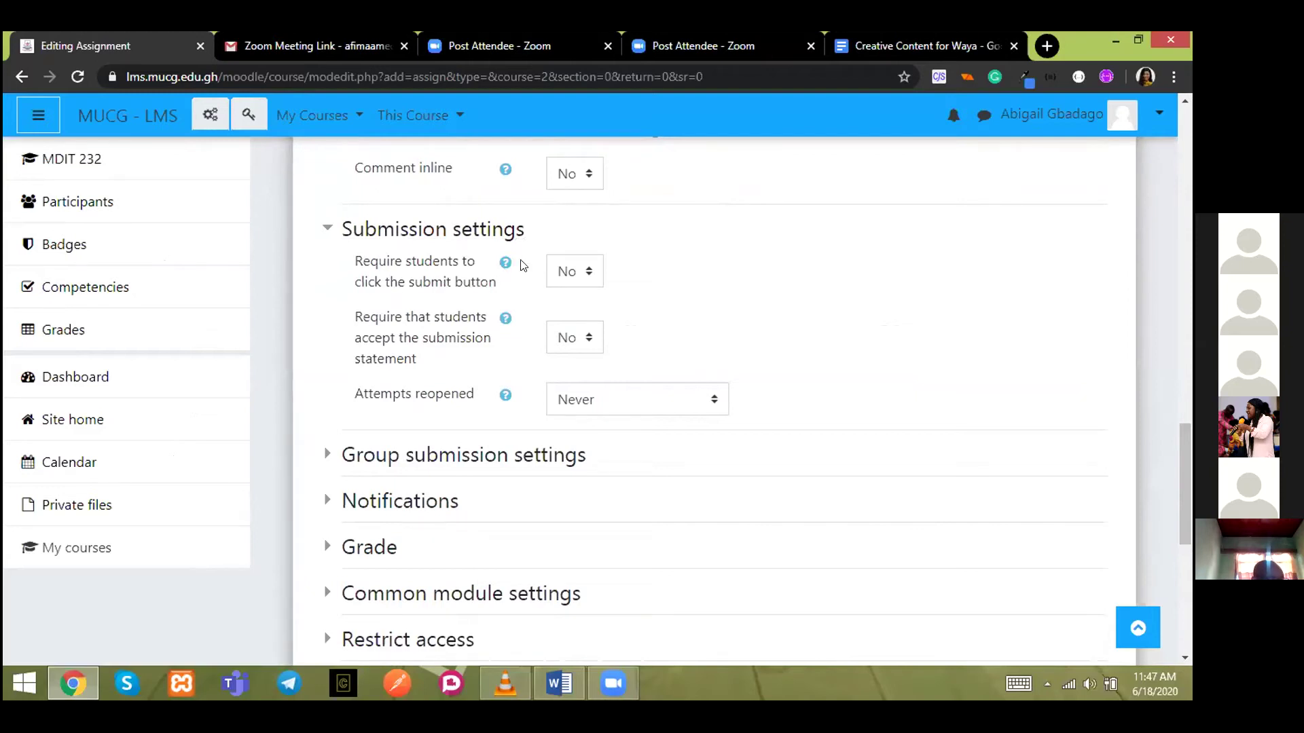
- Set the submit-button and submission-statement requirements to Yes, keeping Attempts reopened at Never
click(557, 273)
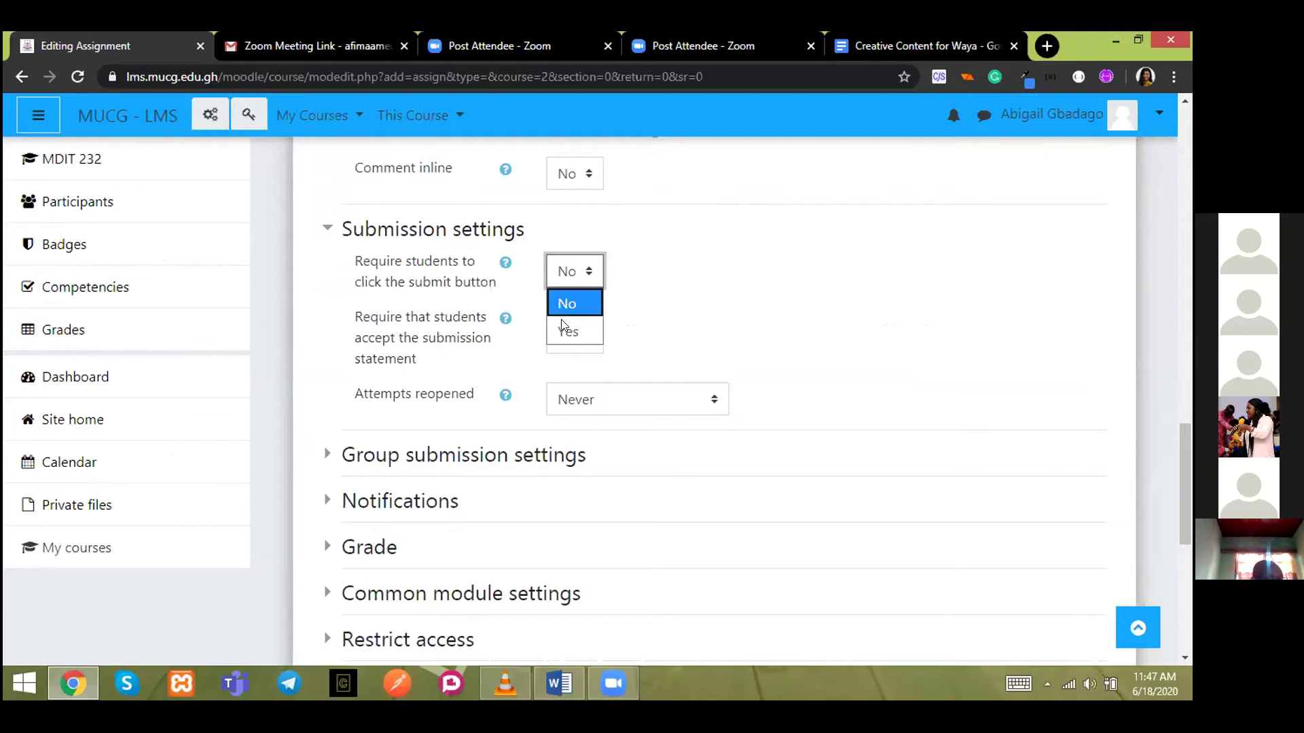
click(568, 330)
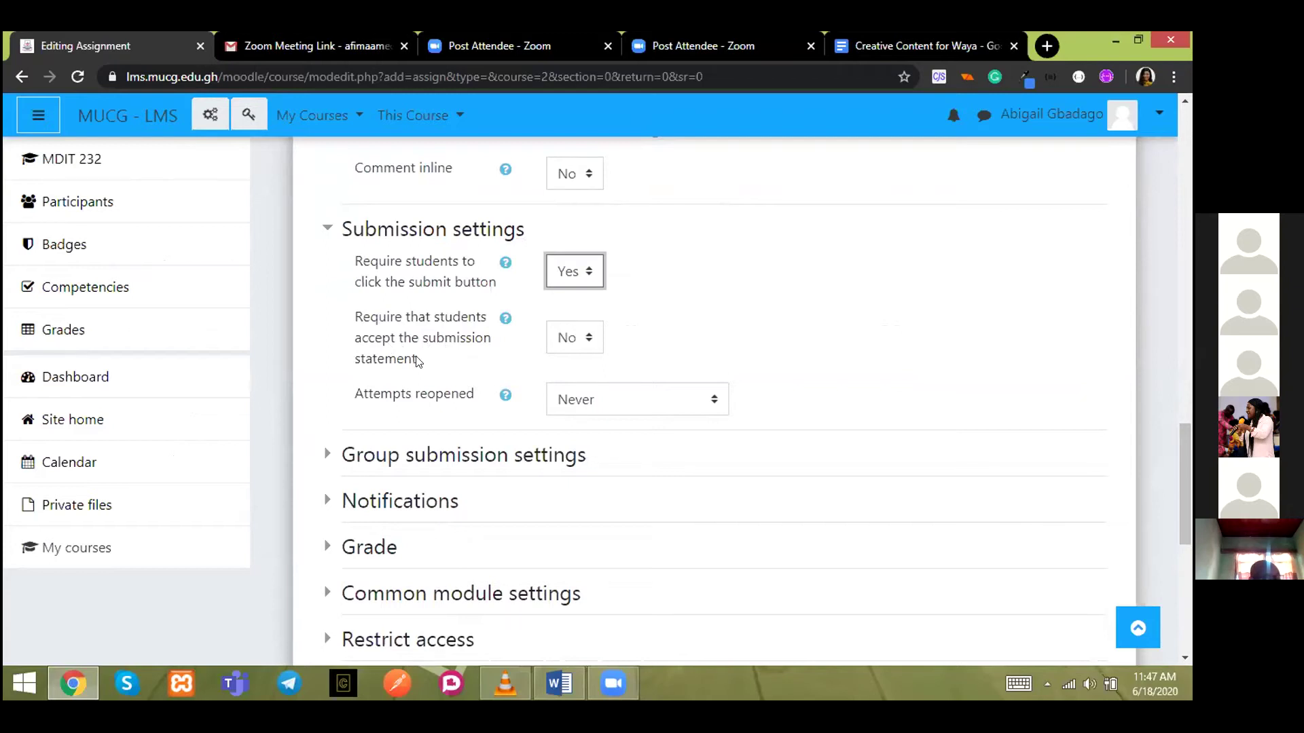
click(556, 334)
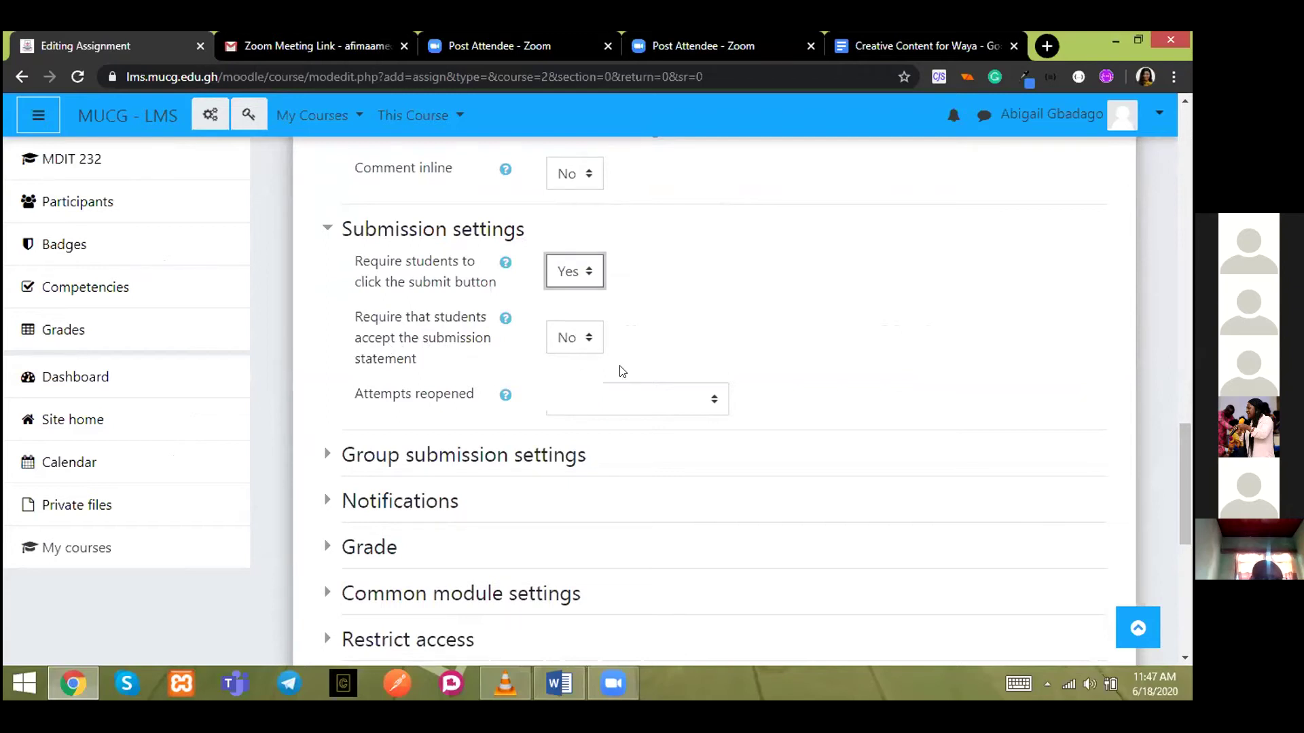
click(582, 385)
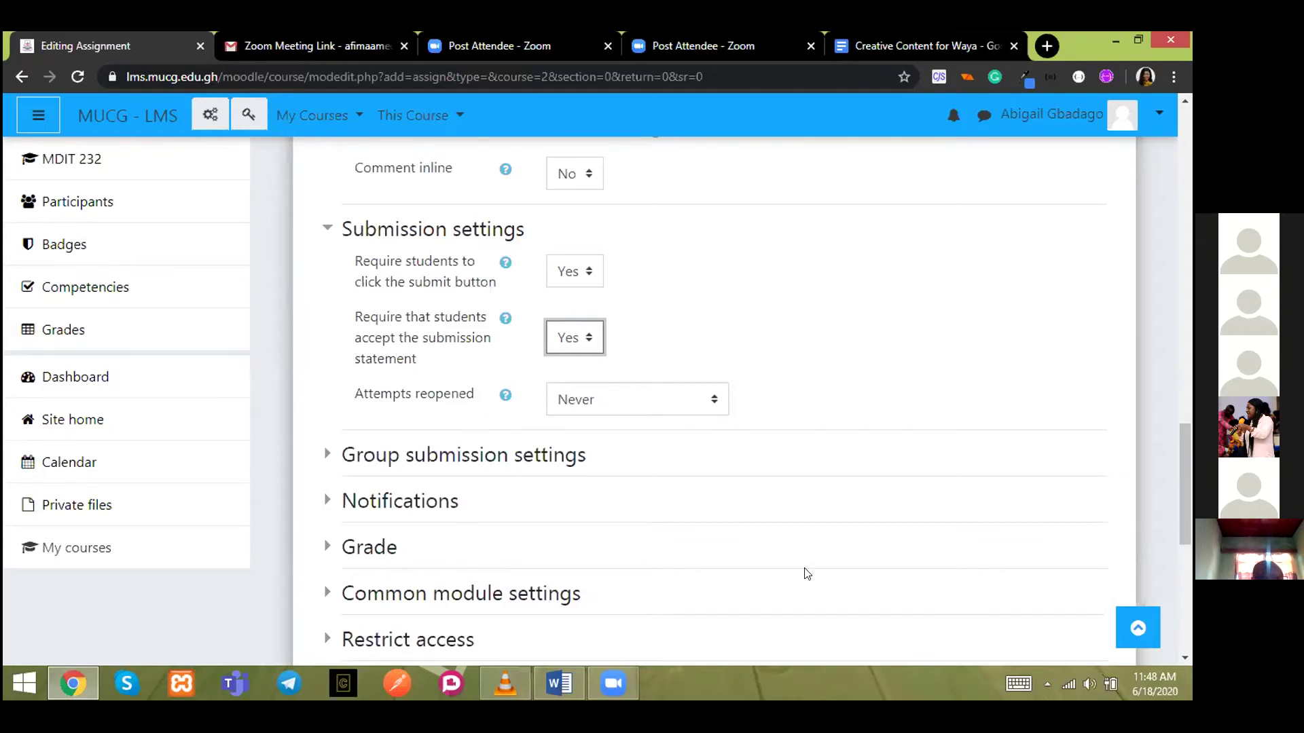
click(621, 394)
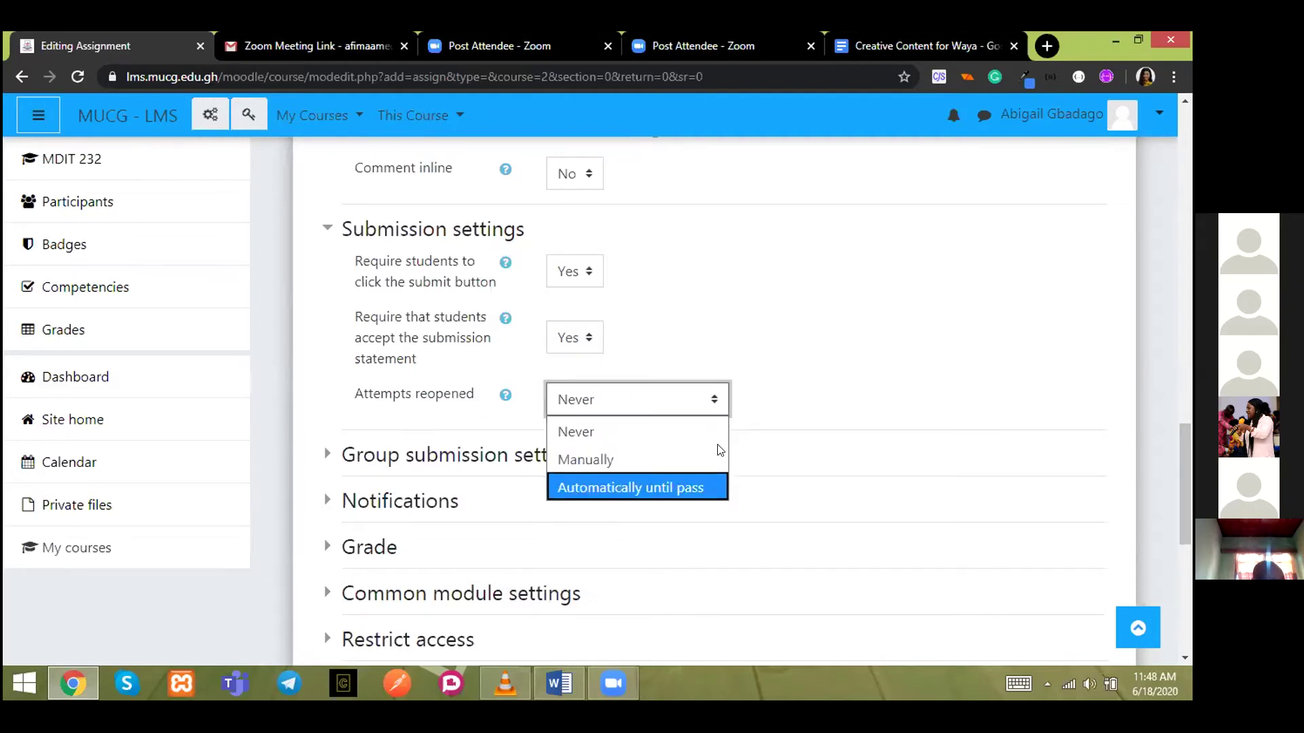
click(807, 371)
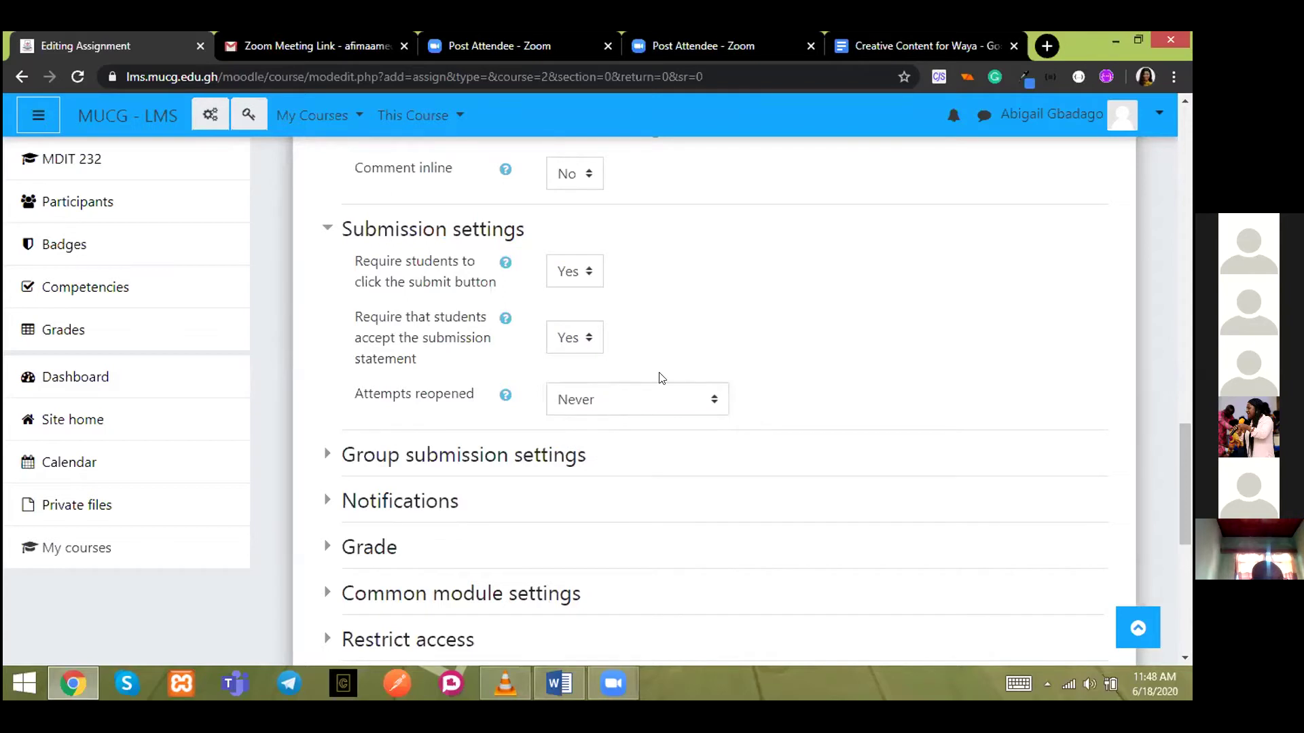
scroll(1189, 513, down, 1)
scroll(1189, 520, down, 1)
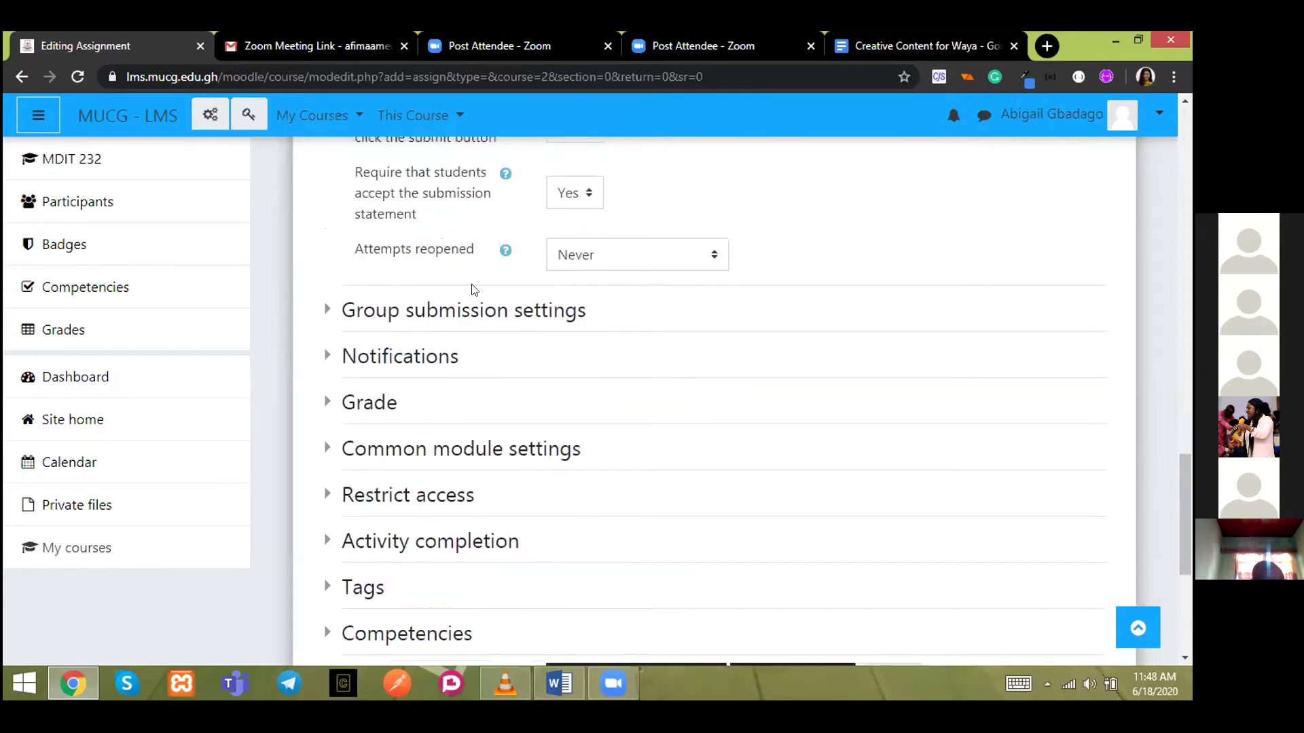
- Expand Group submission settings with Students submit in groups at No, then expand Notifications
click(474, 311)
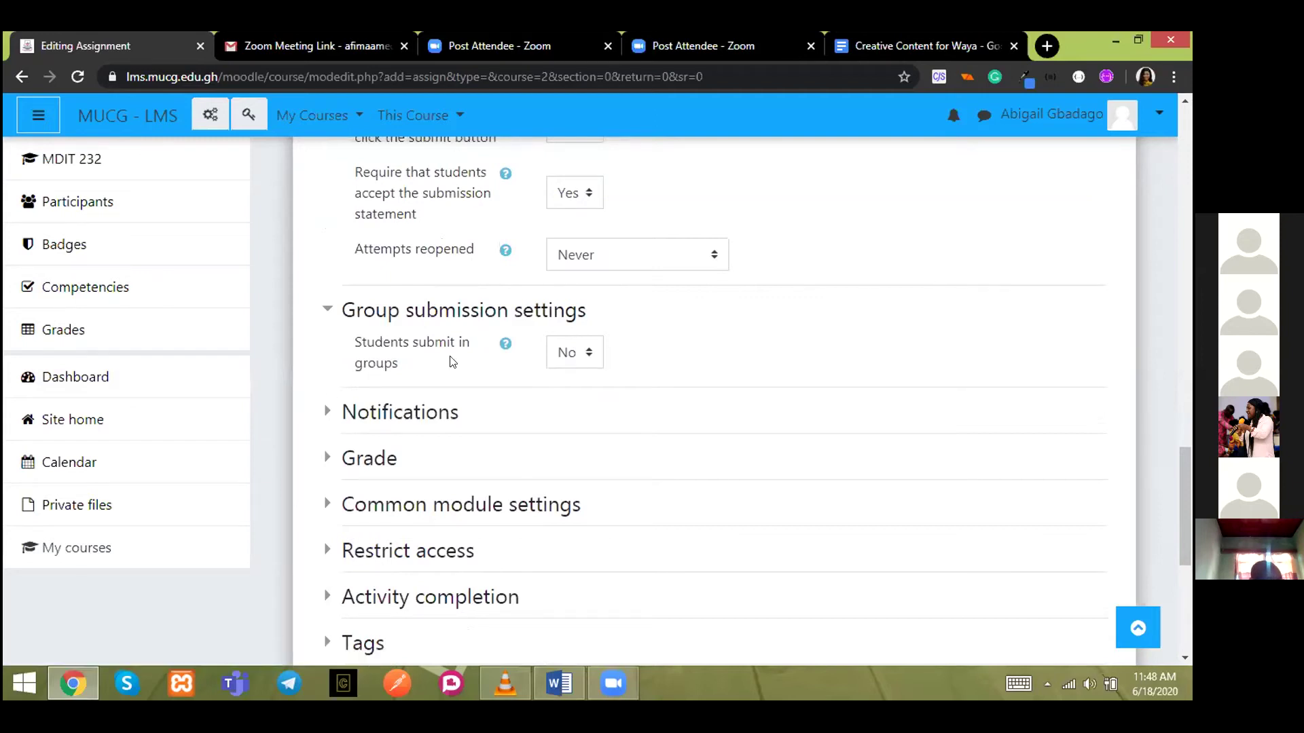
click(561, 351)
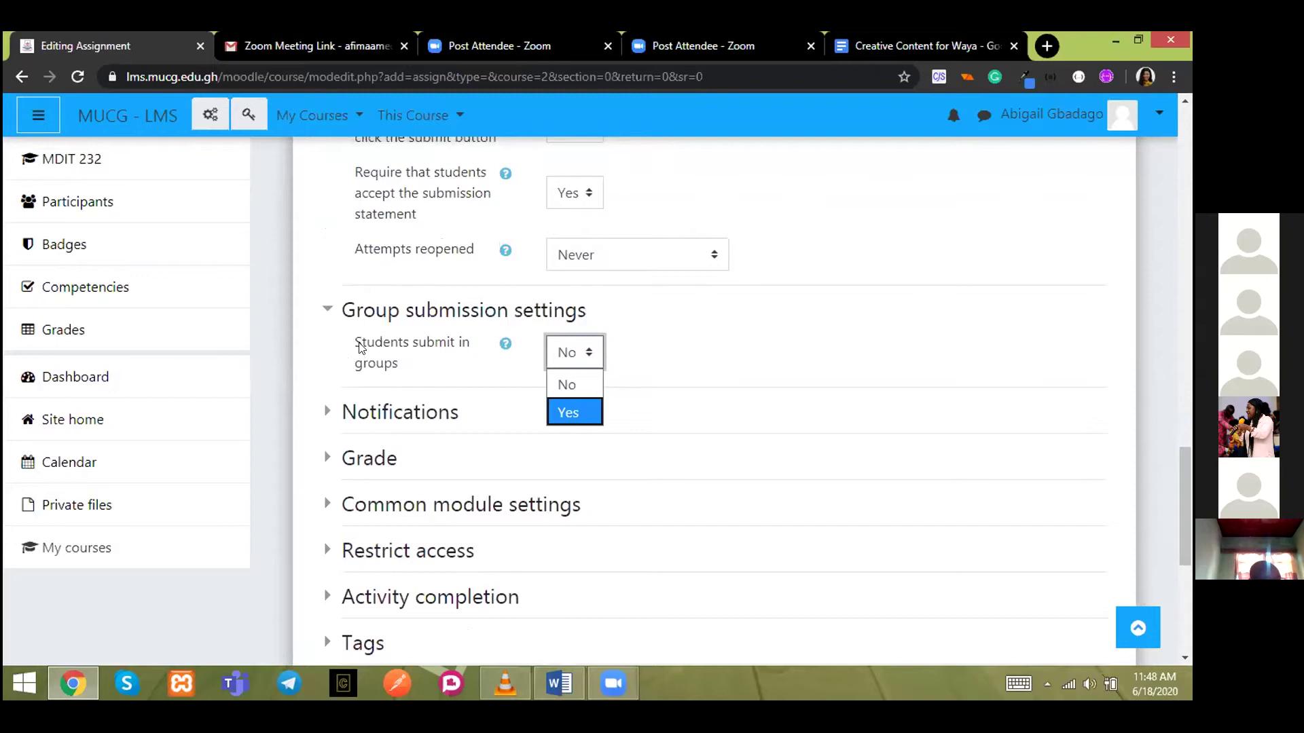
click(747, 361)
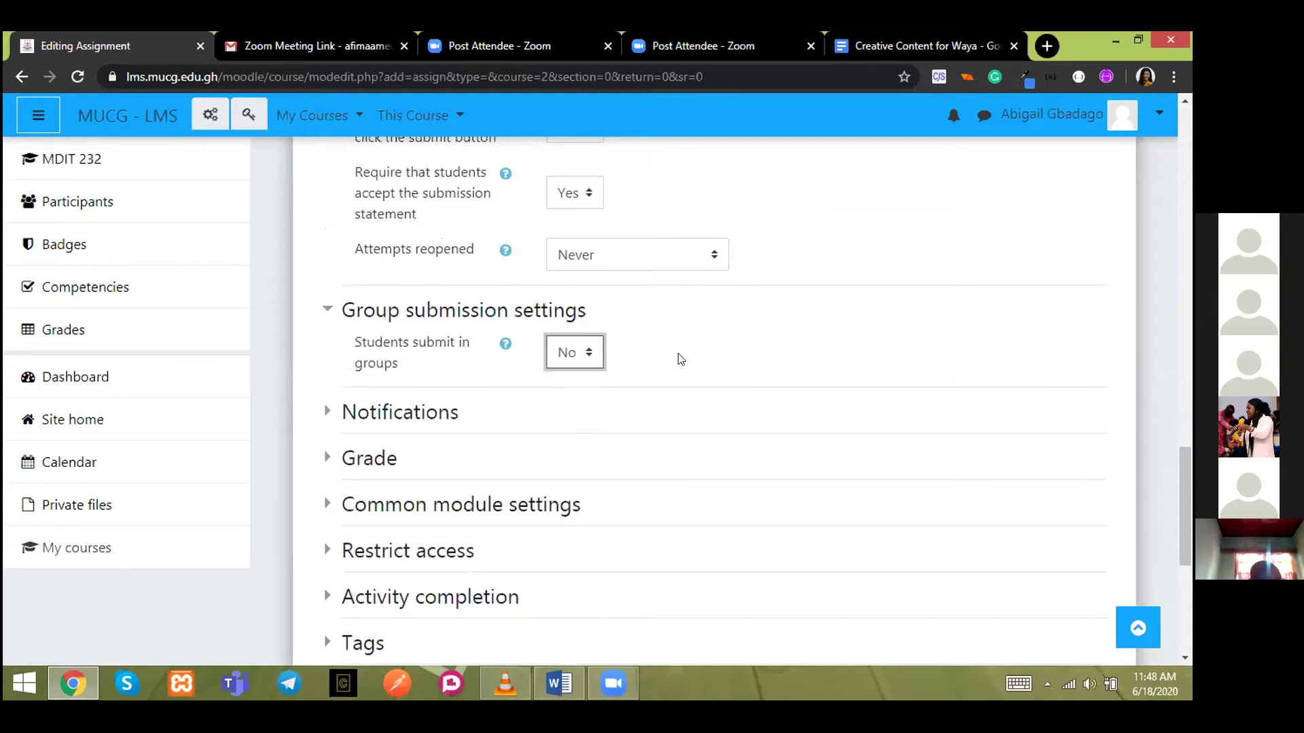
click(365, 420)
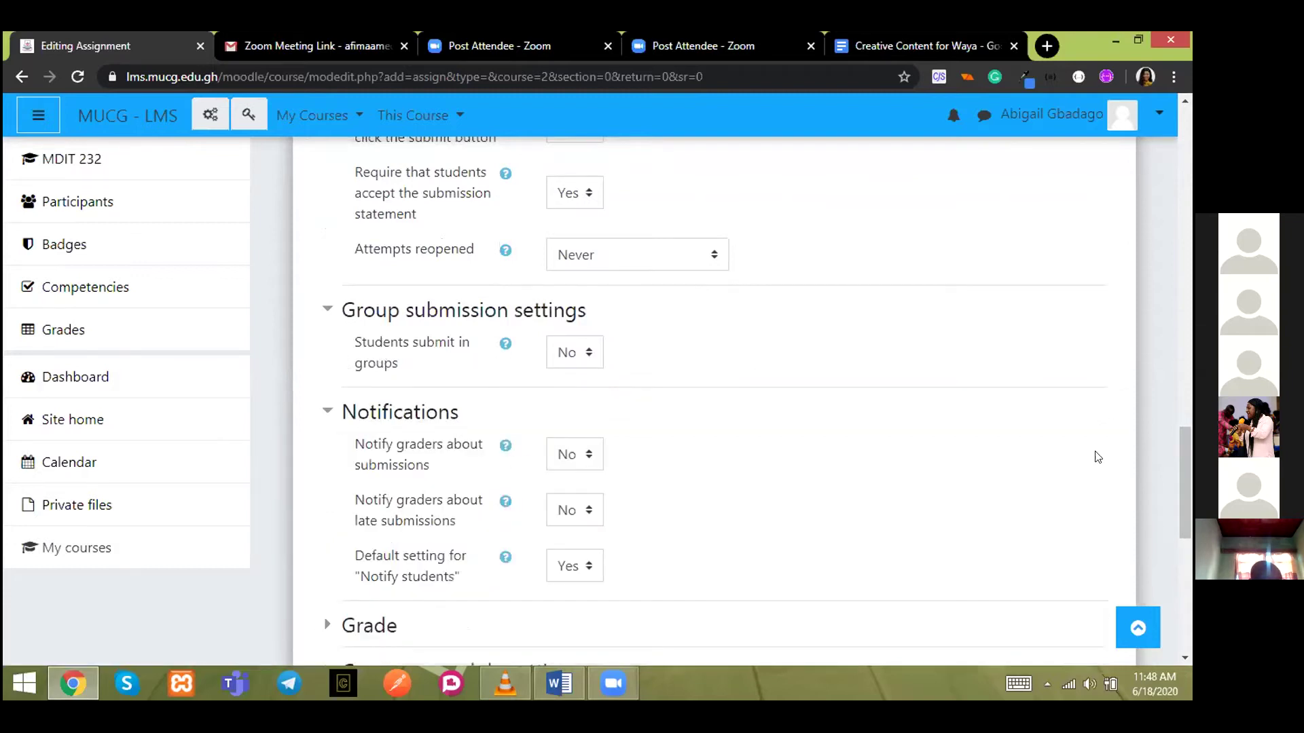
scroll(1189, 523, down, 4)
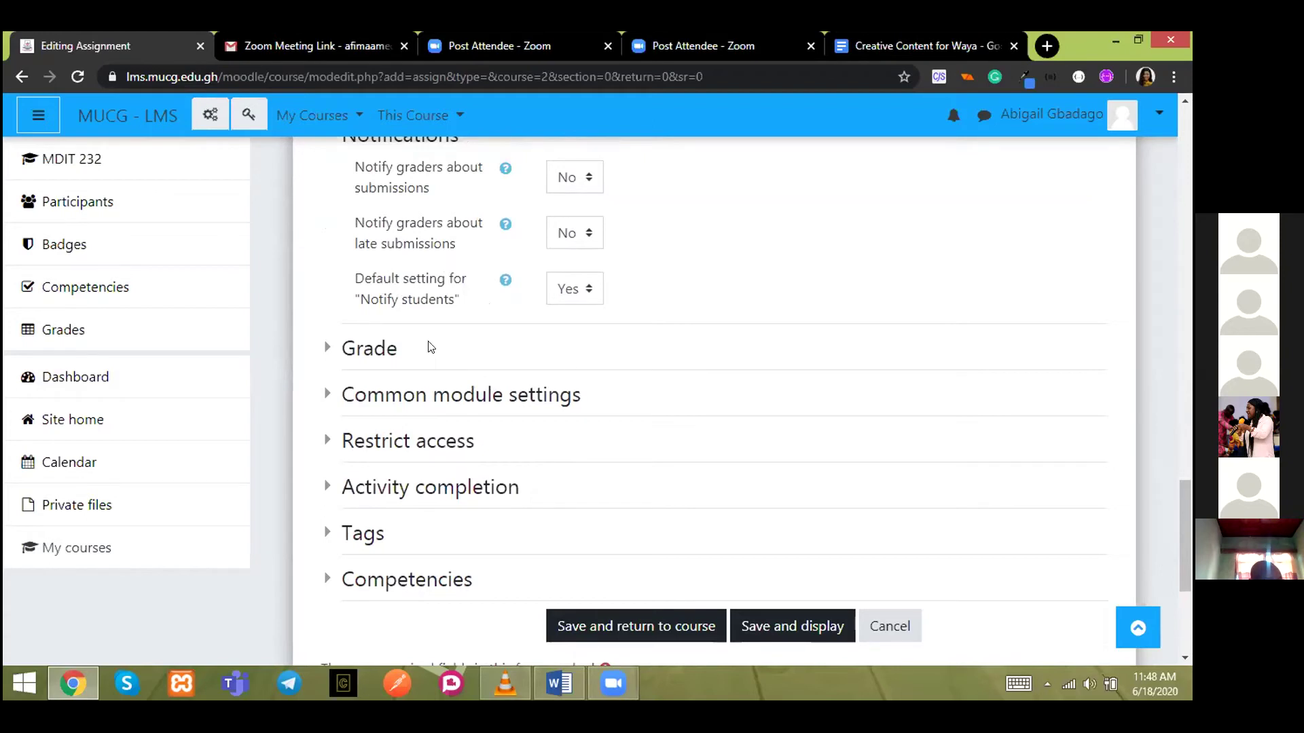
- Expand Grade and change the Maximum grade from 100 to 10
click(359, 349)
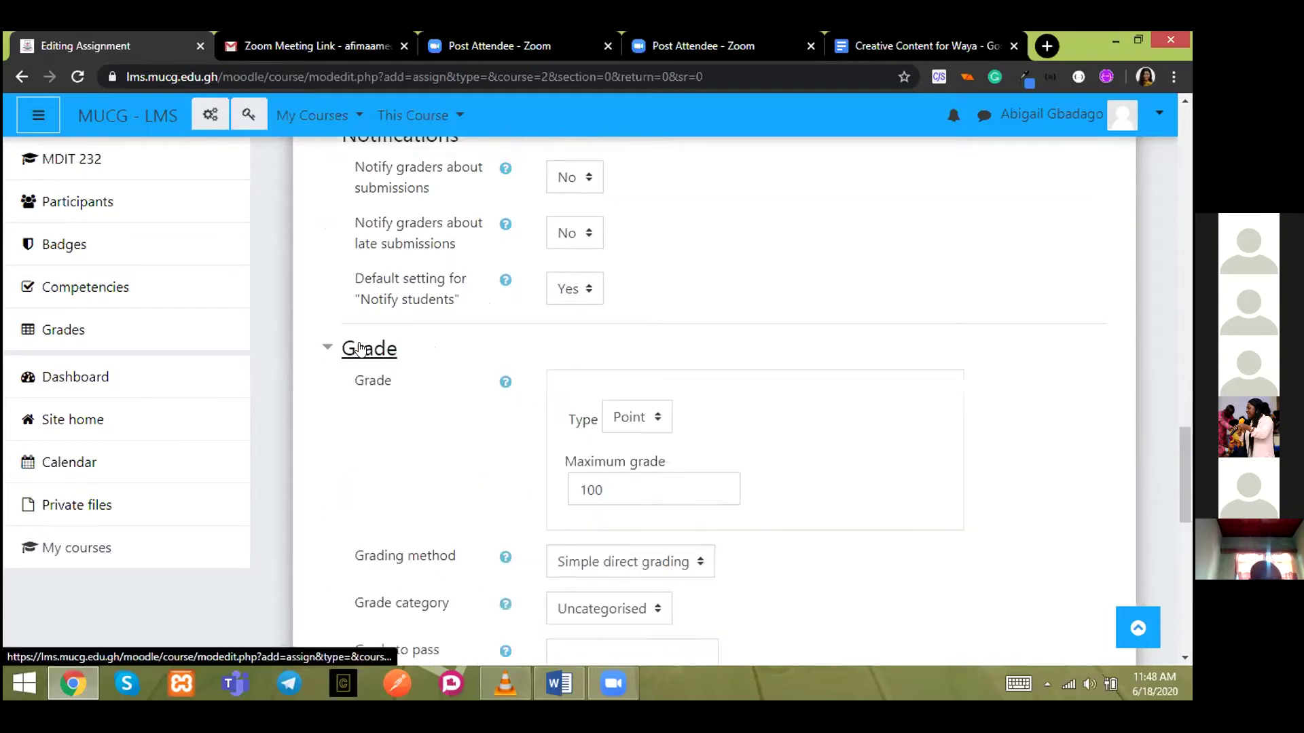
scroll(1188, 479, down, 3)
scroll(1188, 476, up, 1)
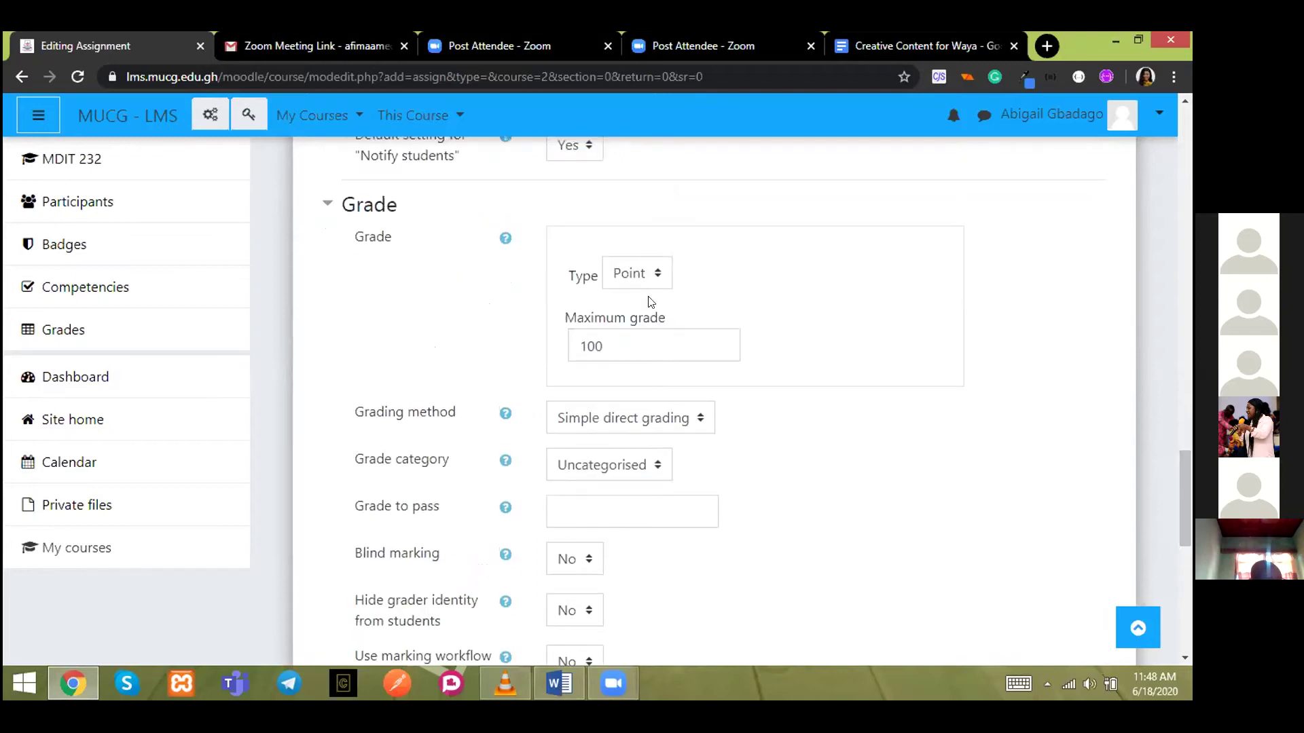
double_click(595, 344)
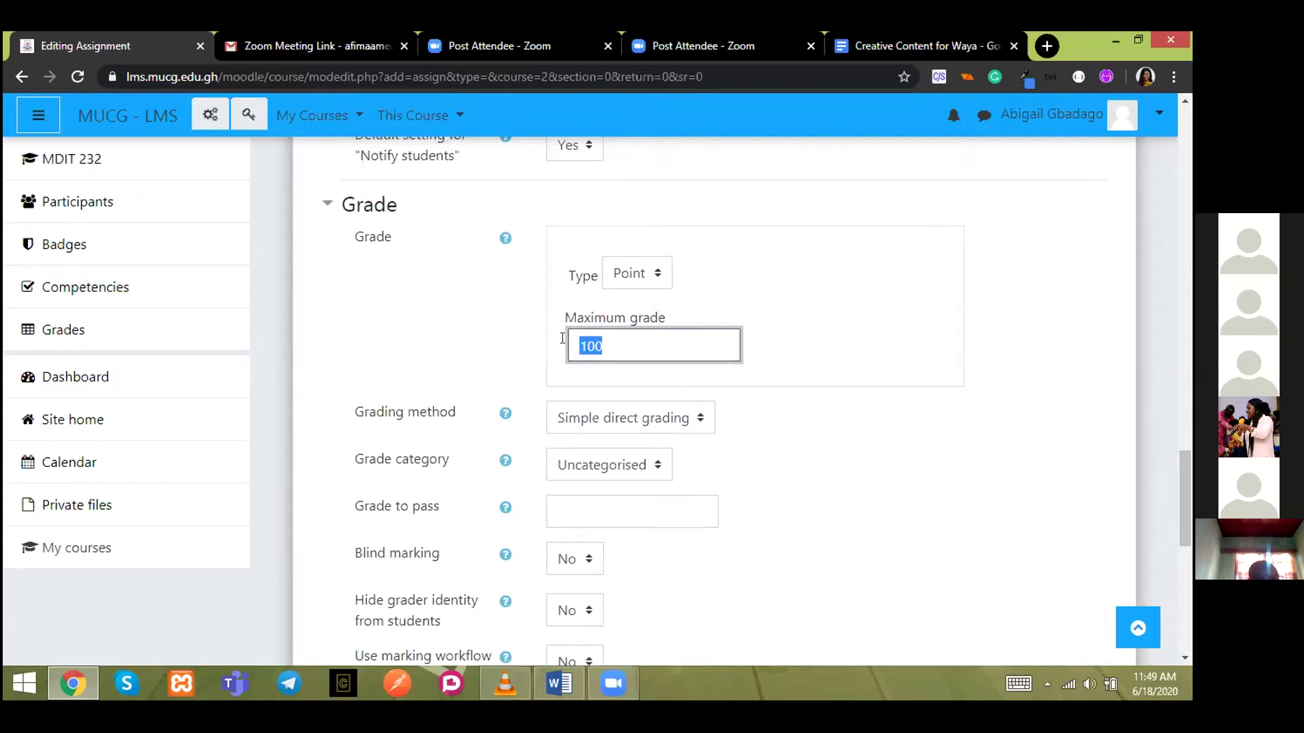
text(10)
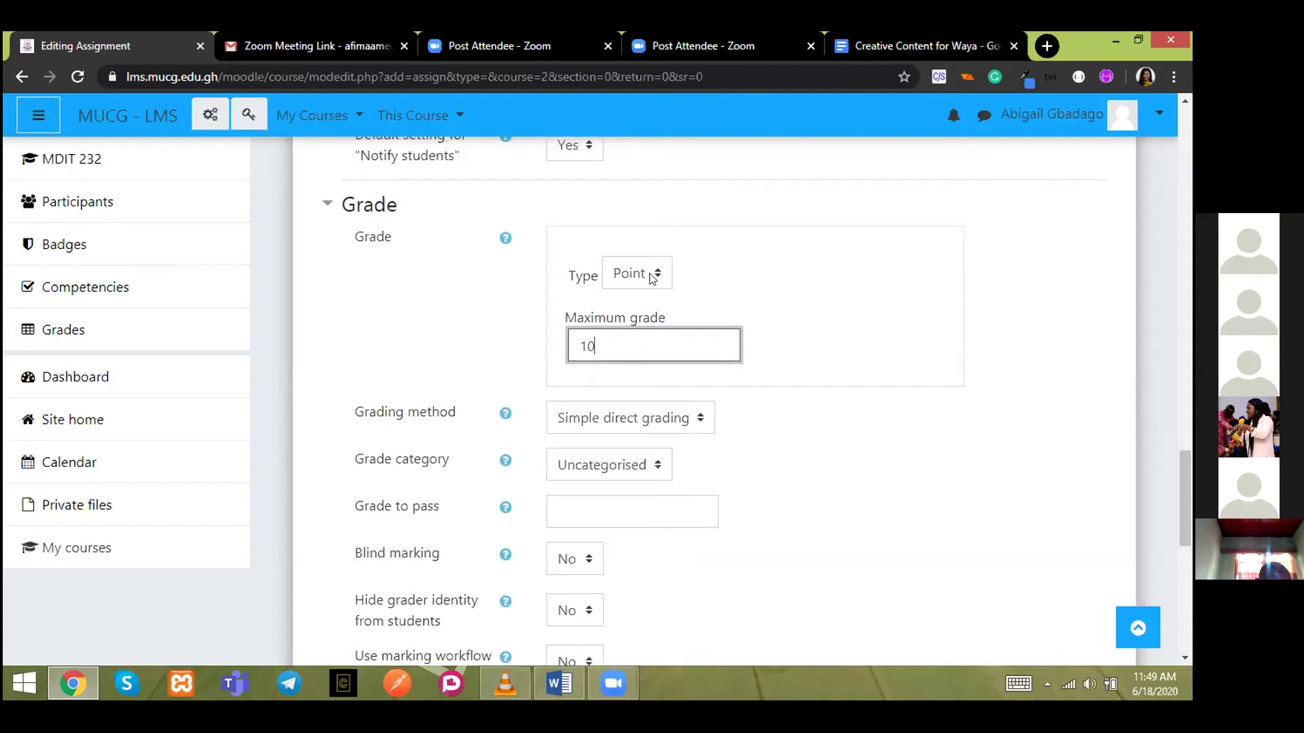
- Keep Simple direct grading as the method and set Grade to pass to 50
drag(1188, 468, 1188, 500)
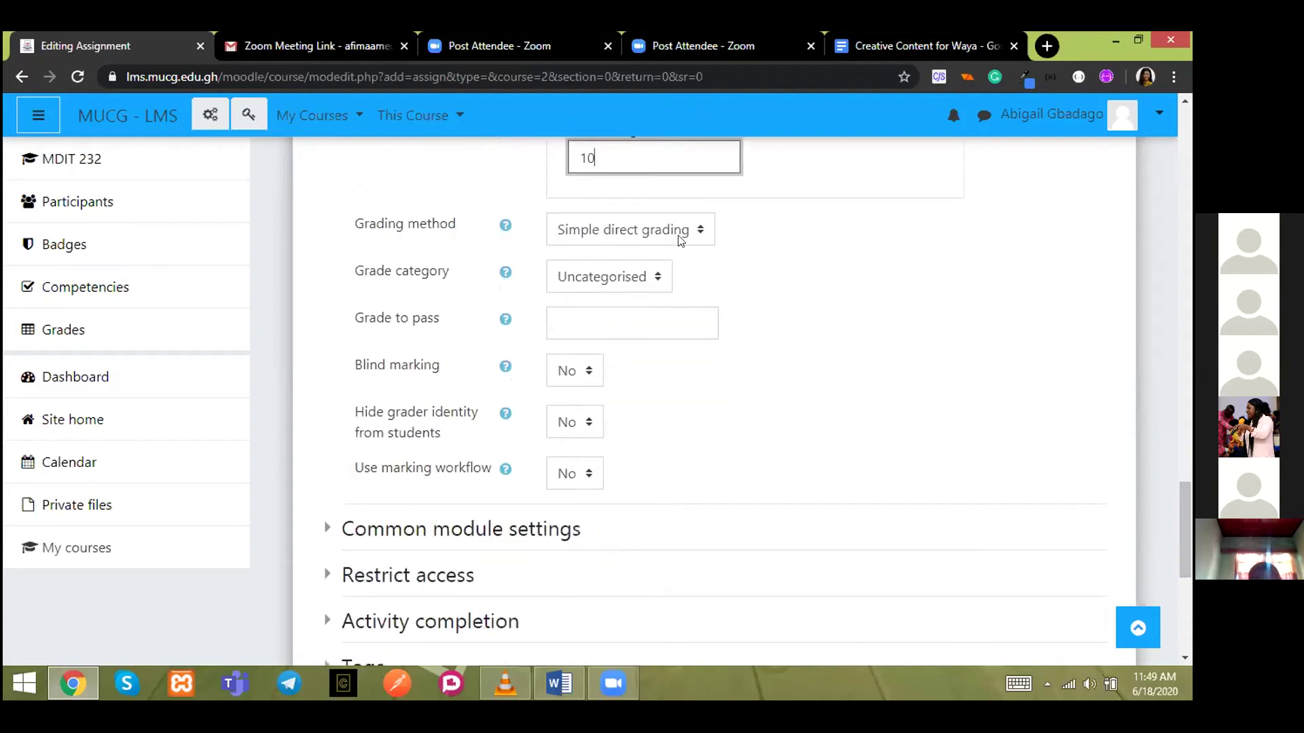
click(649, 234)
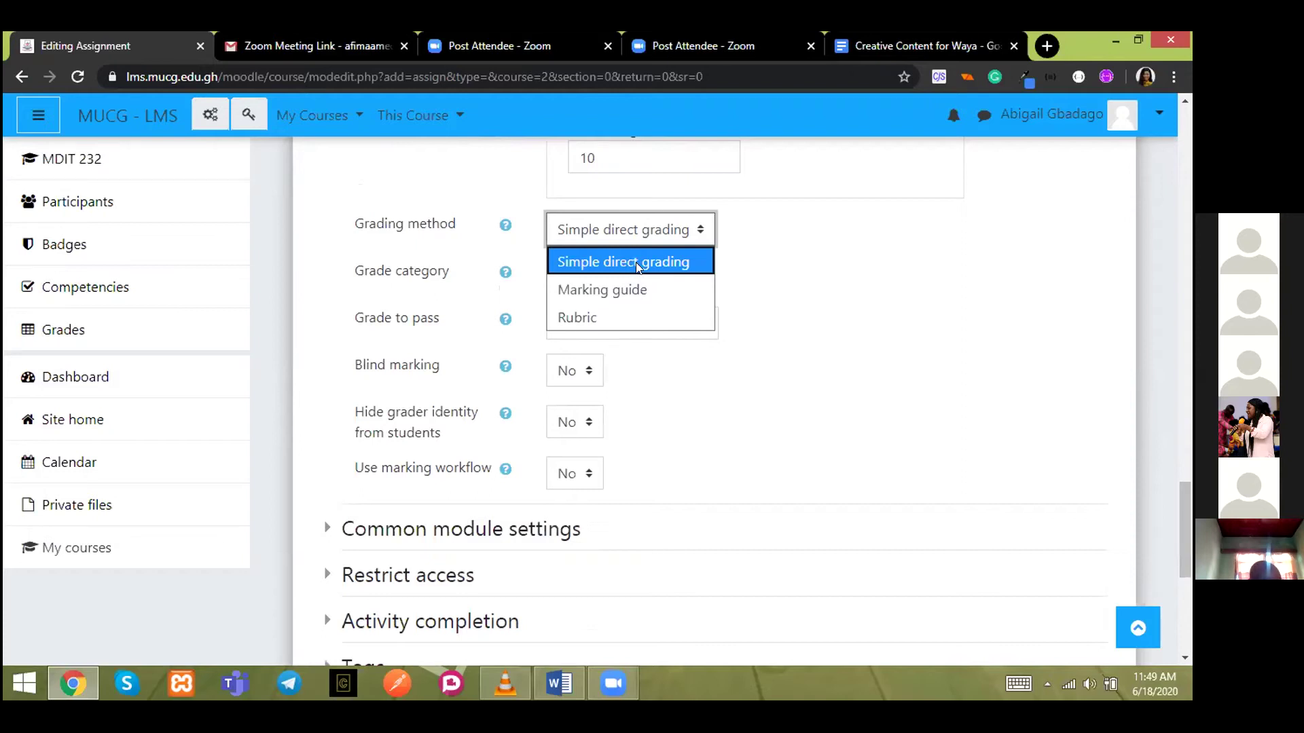
click(638, 264)
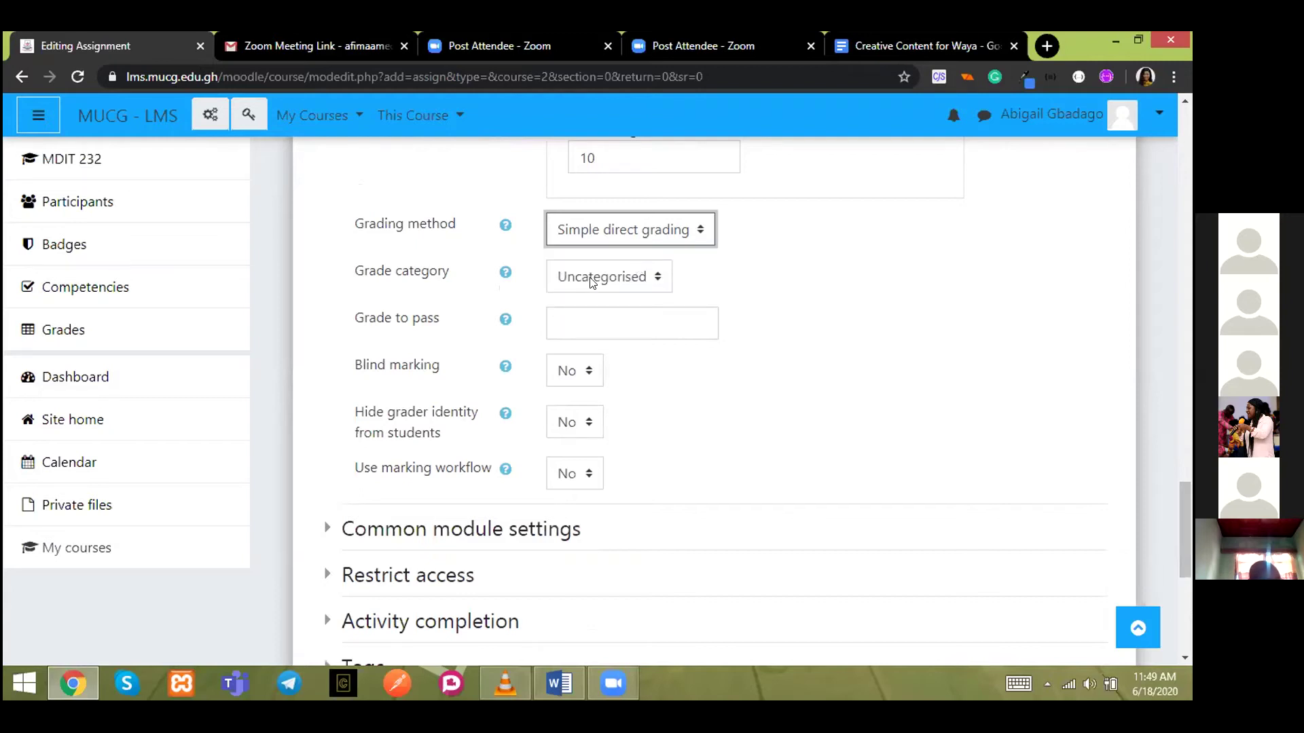
click(574, 325)
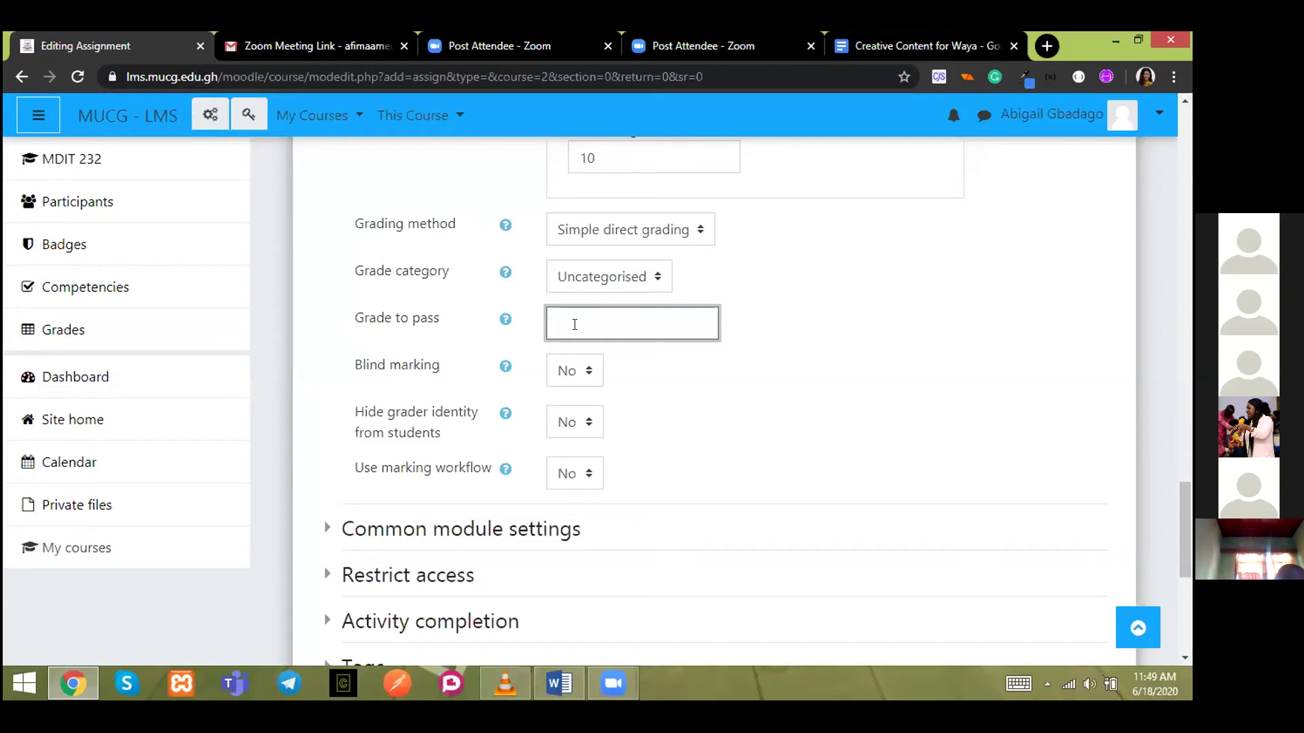
text(0)
- Read the help explanations for Blind marking and Hide grader identity
click(506, 368)
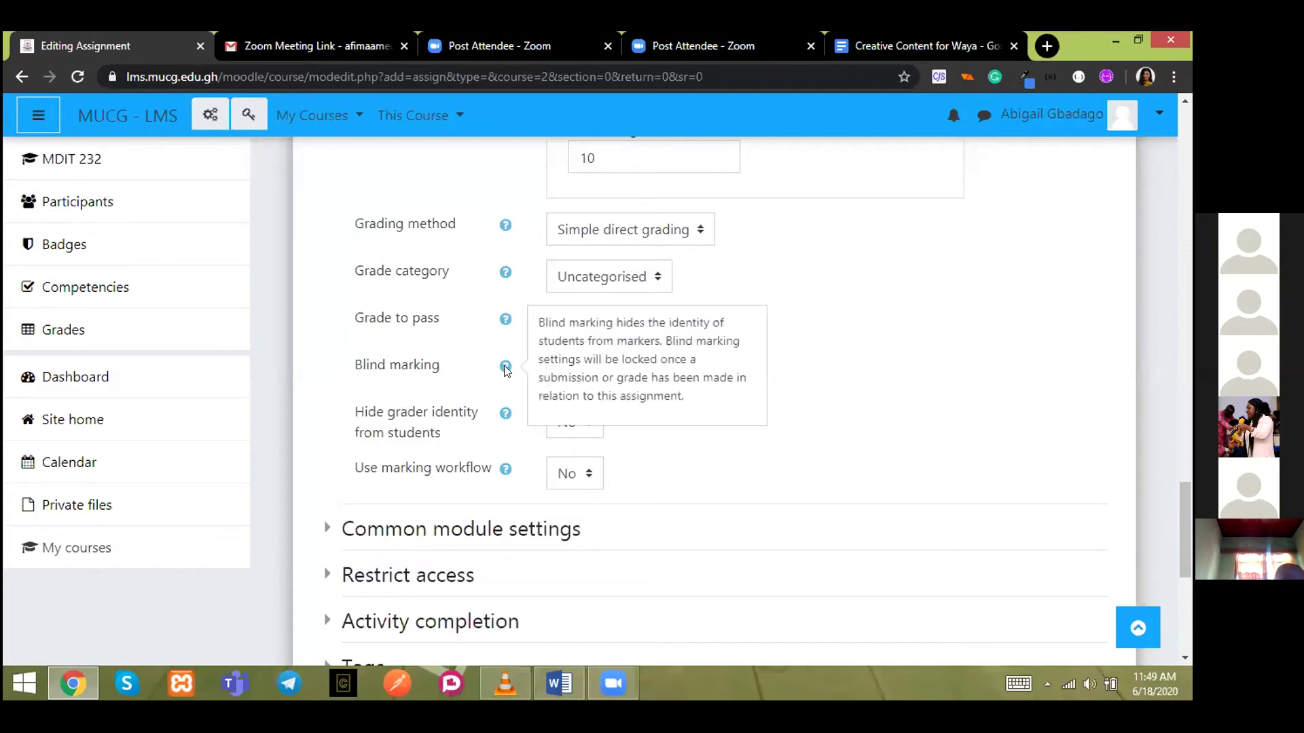
click(520, 390)
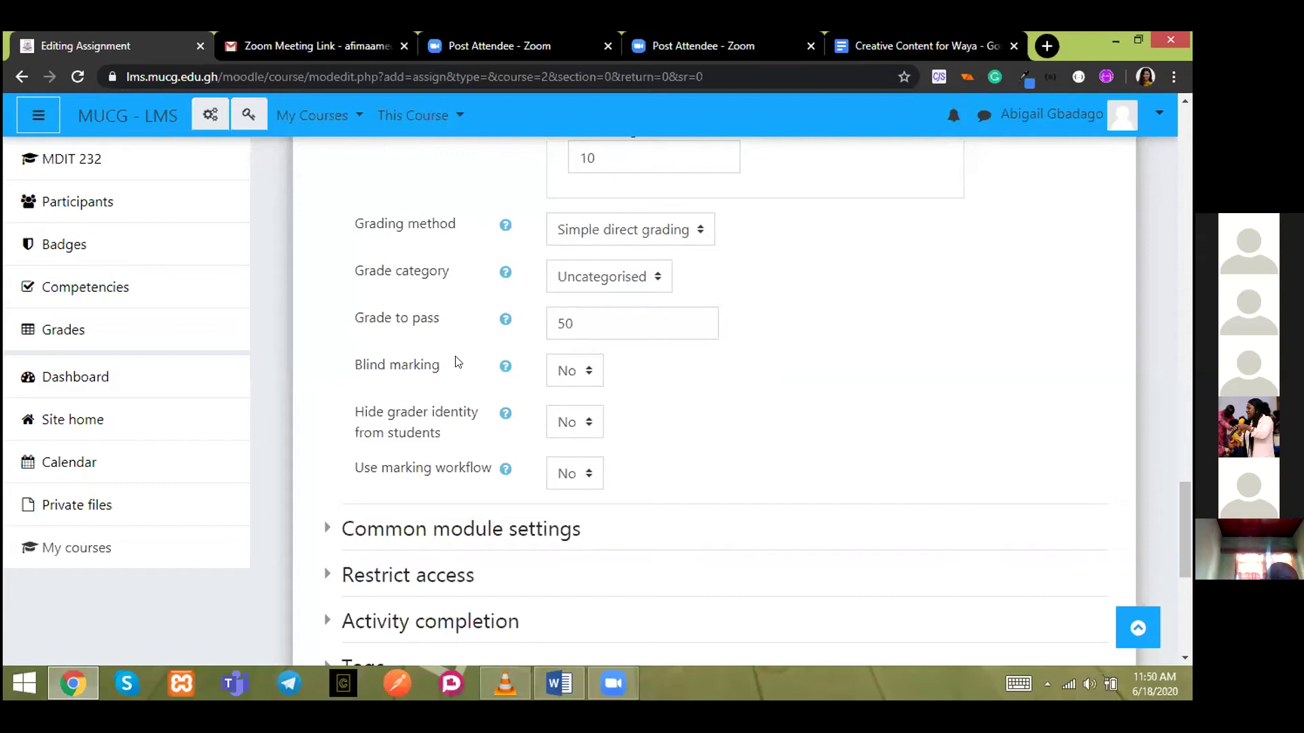
click(505, 368)
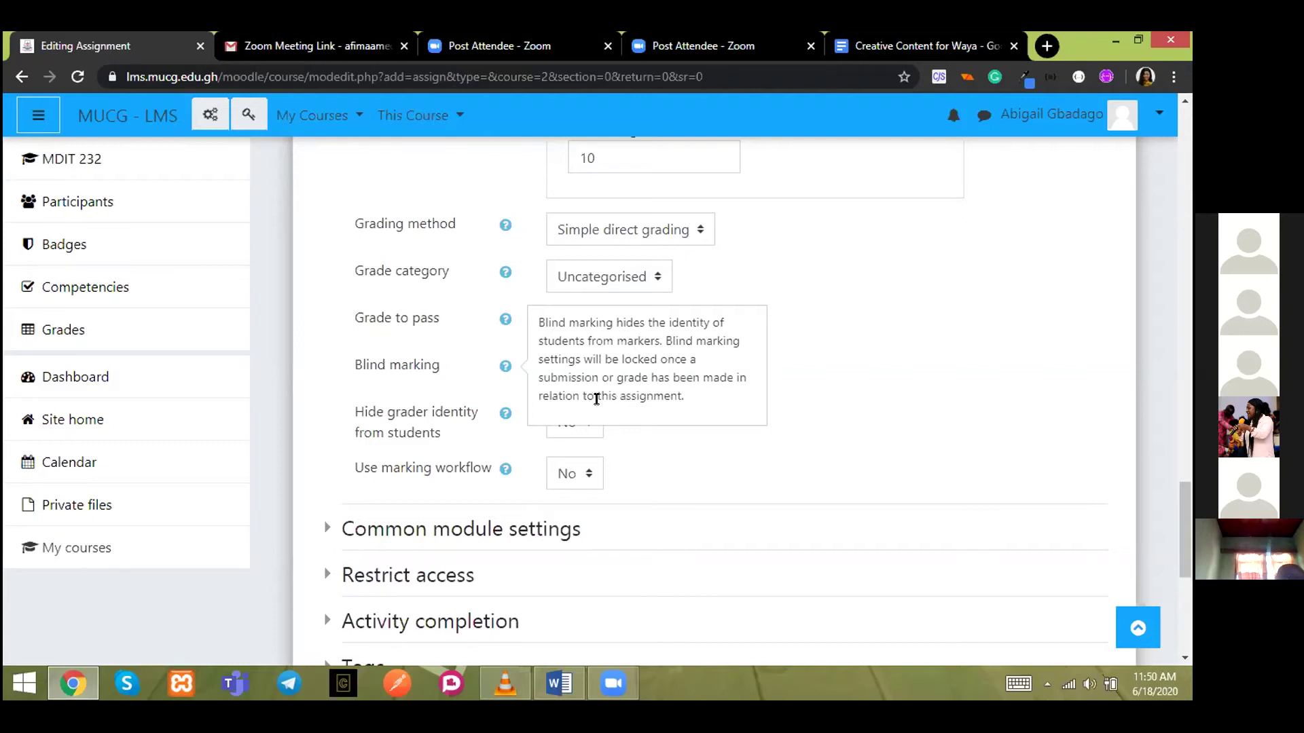
click(853, 389)
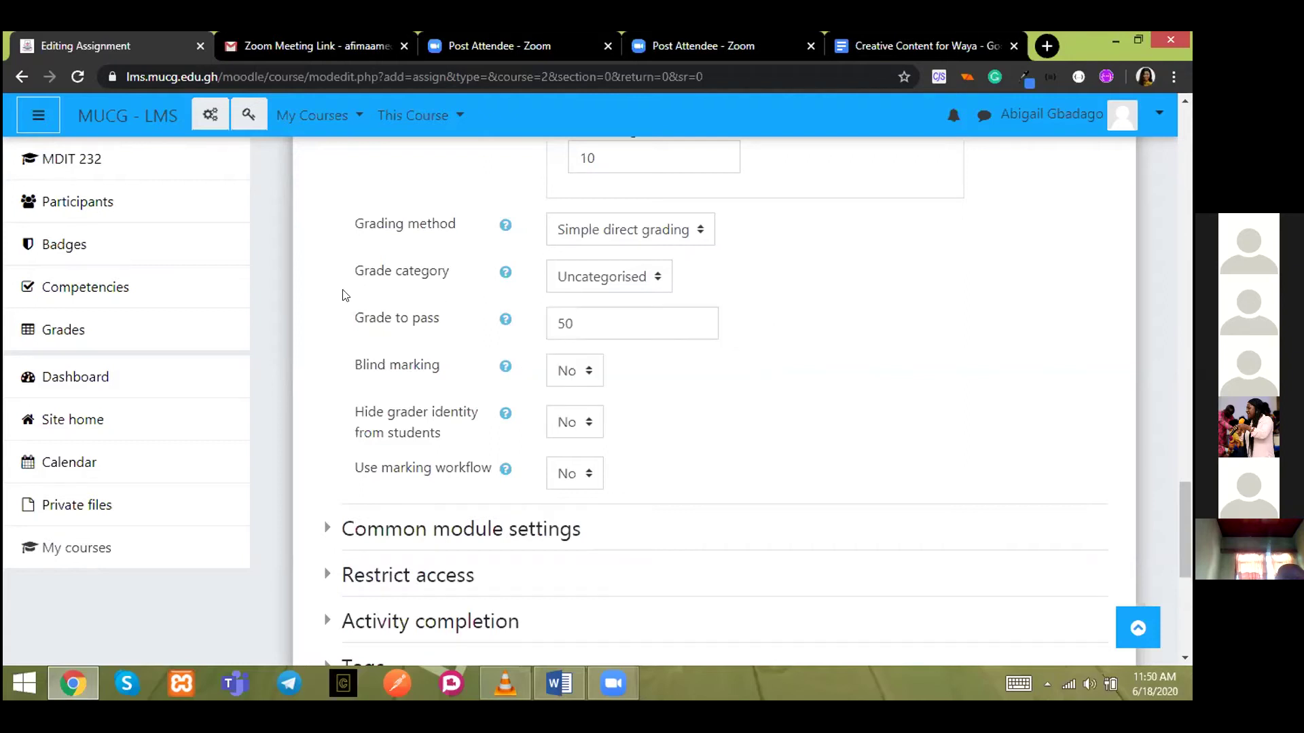
click(505, 413)
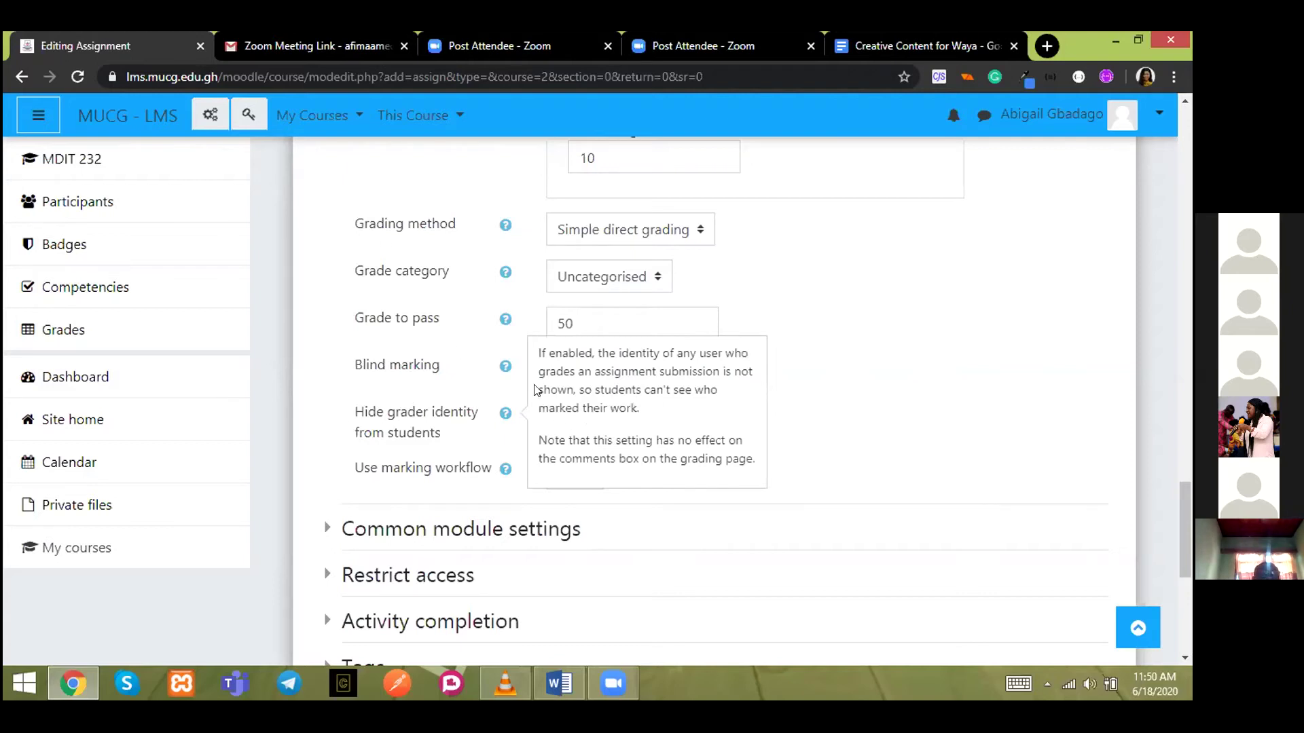
click(847, 428)
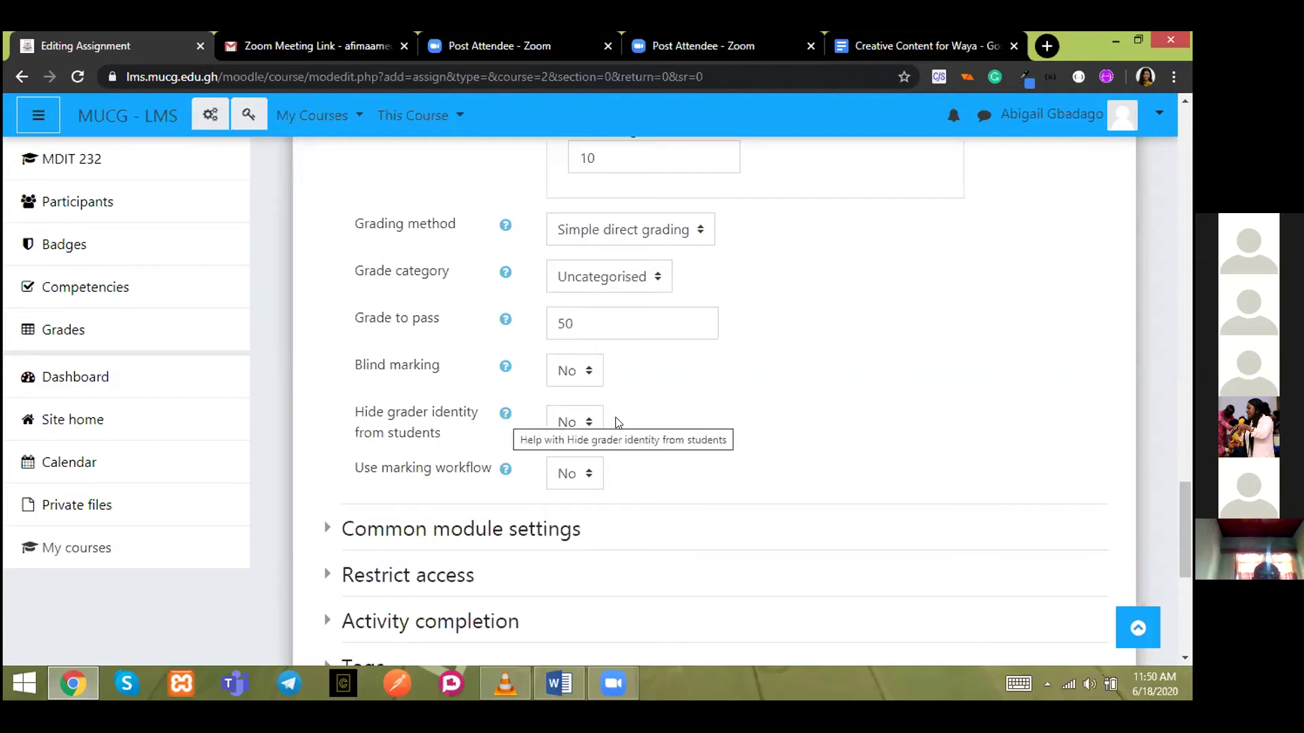
- Expand Common module settings and view the group mode choices
scroll(1189, 548, down, 1)
scroll(1188, 547, down, 1)
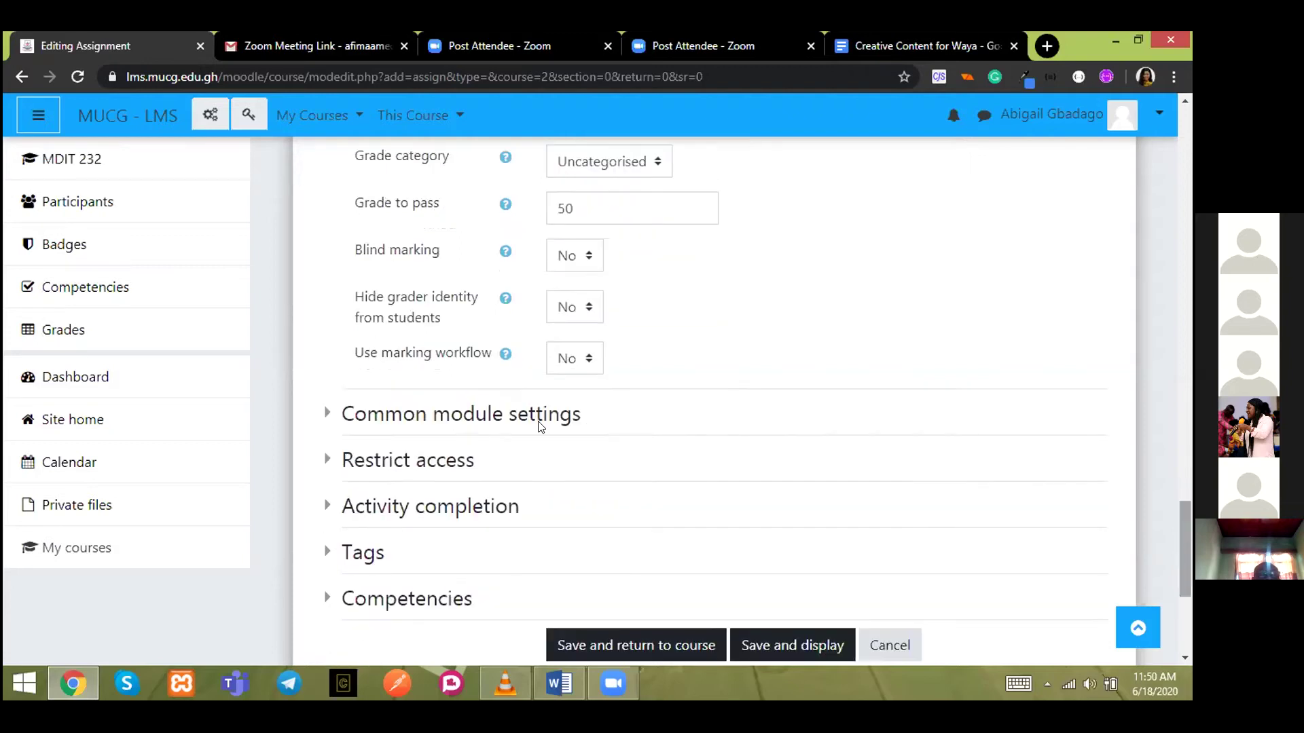
drag(1188, 498, 1189, 523)
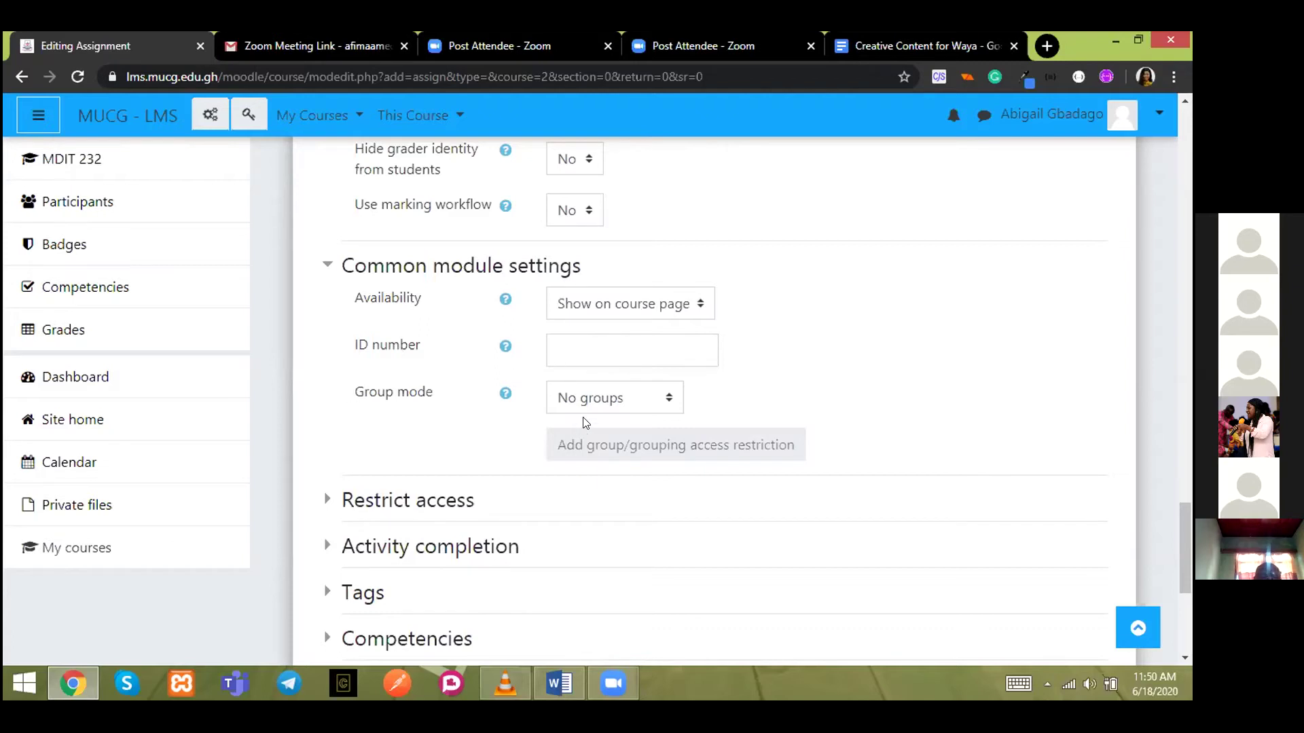
click(591, 399)
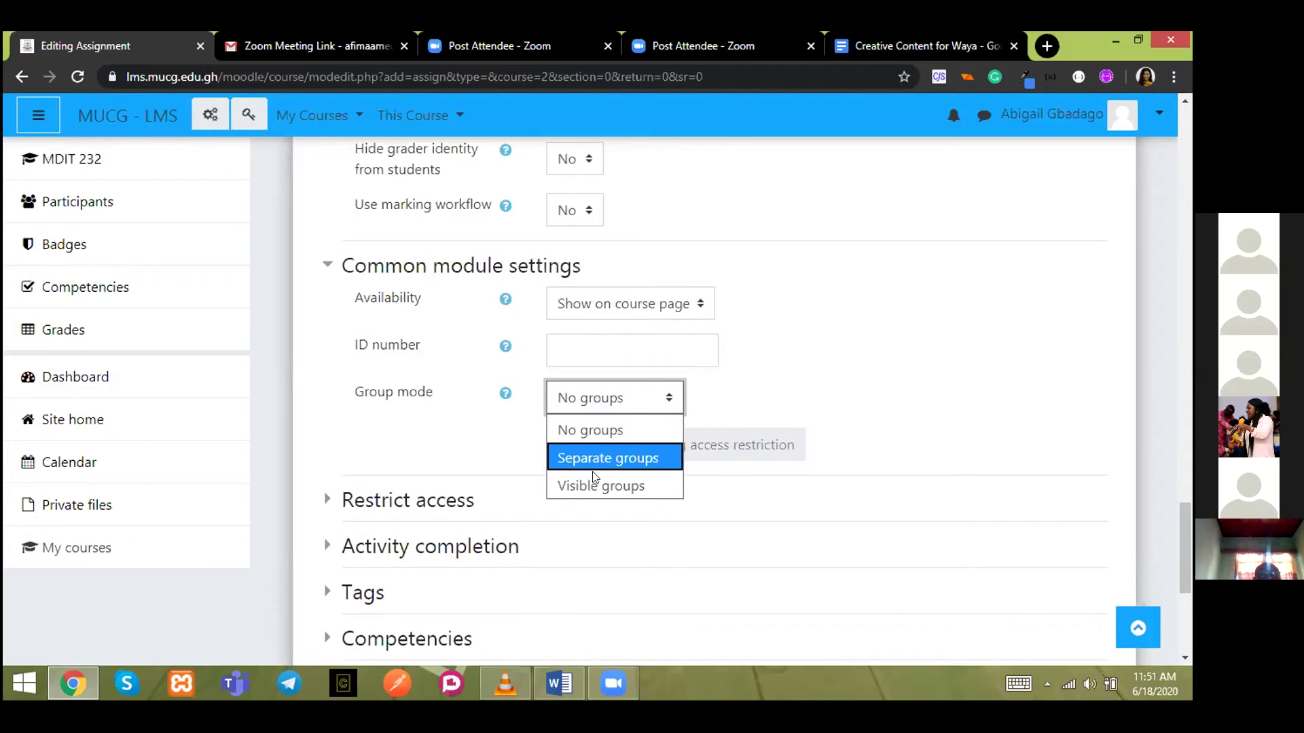
click(616, 431)
drag(1188, 525, 1189, 554)
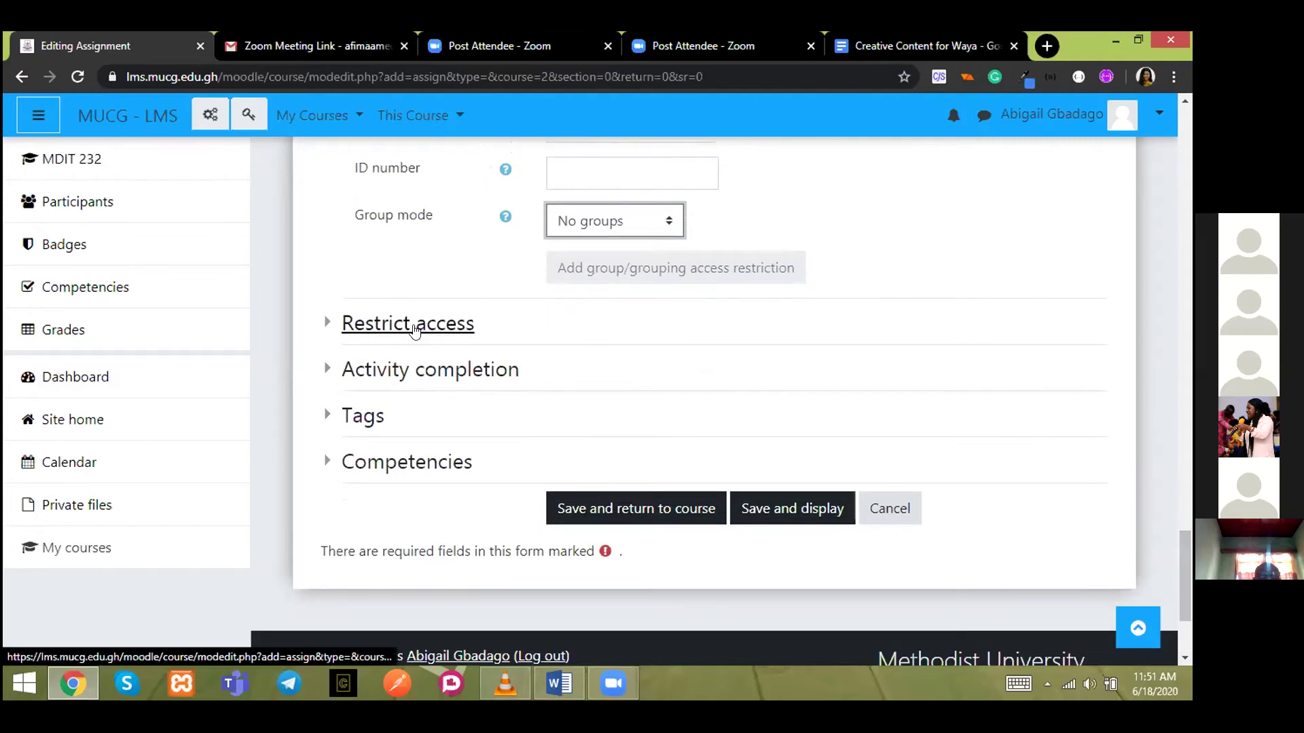
click(416, 329)
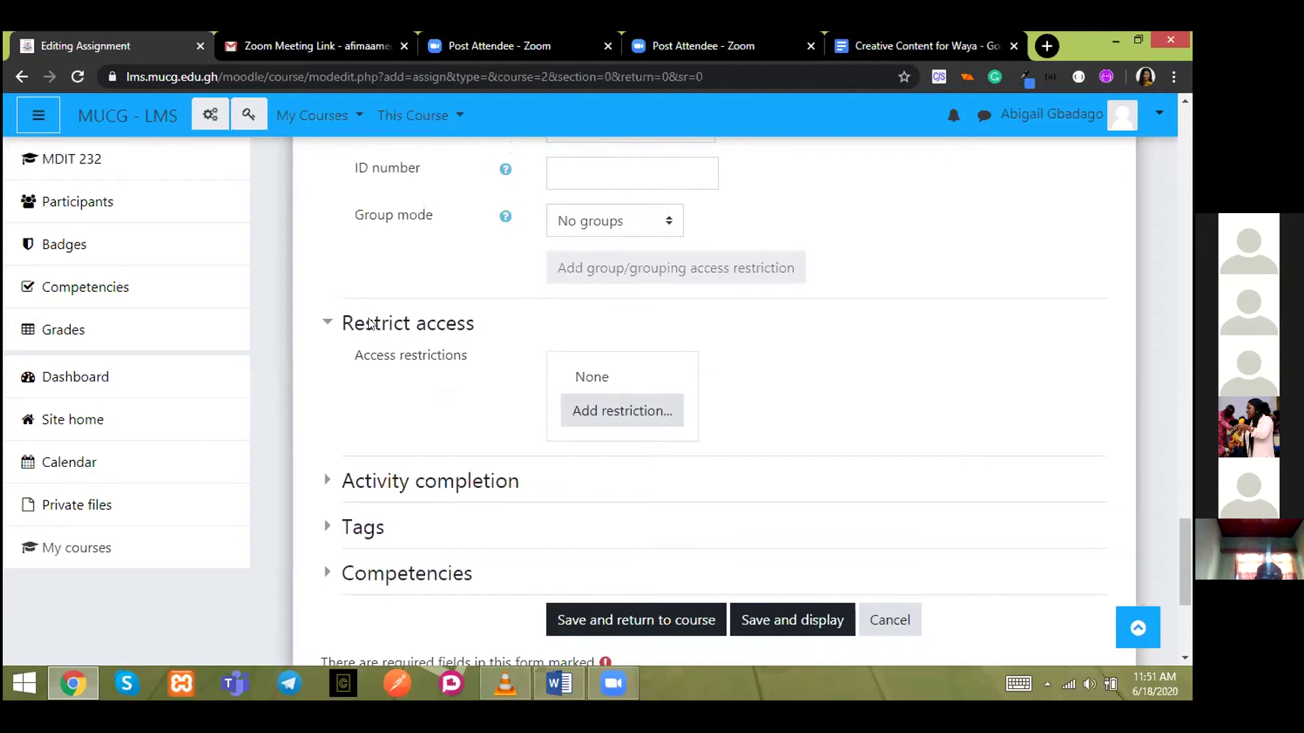
click(608, 417)
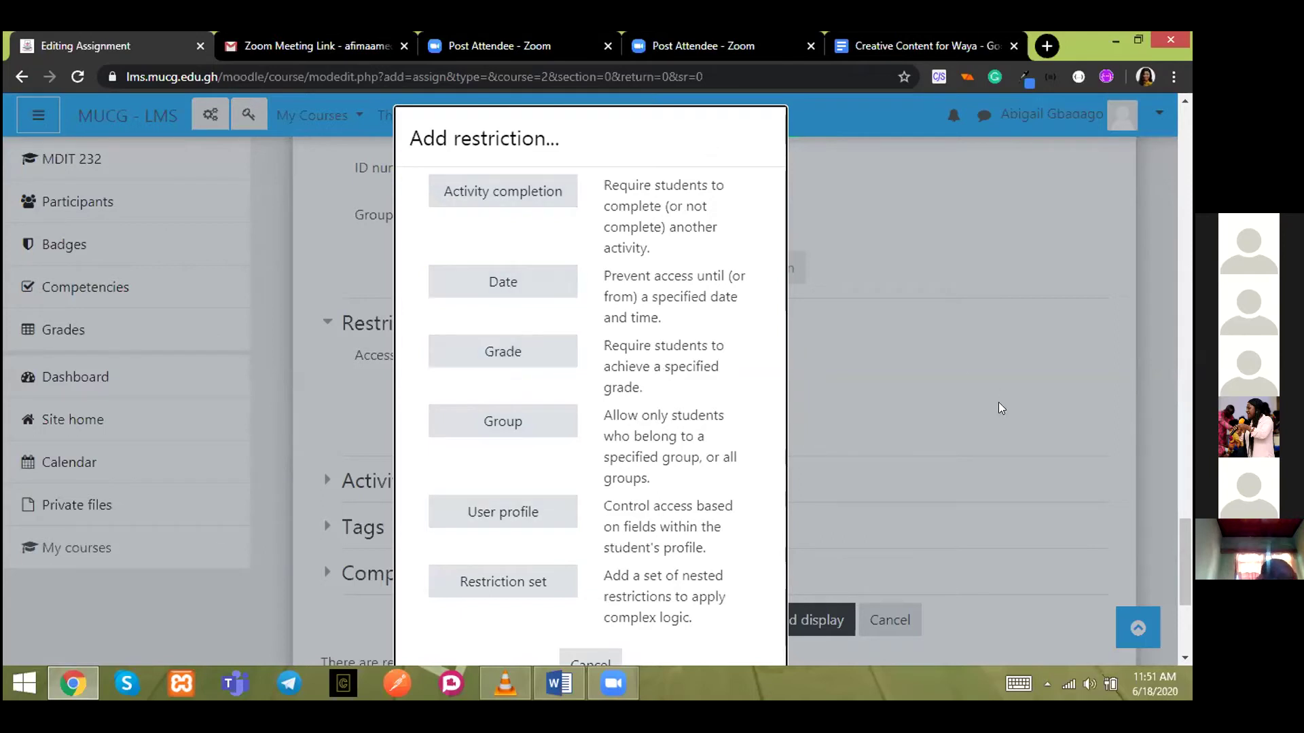
- Cancel the Add restriction dialog so restrictions stay None, then expand Tags
scroll(1189, 550, down, 1)
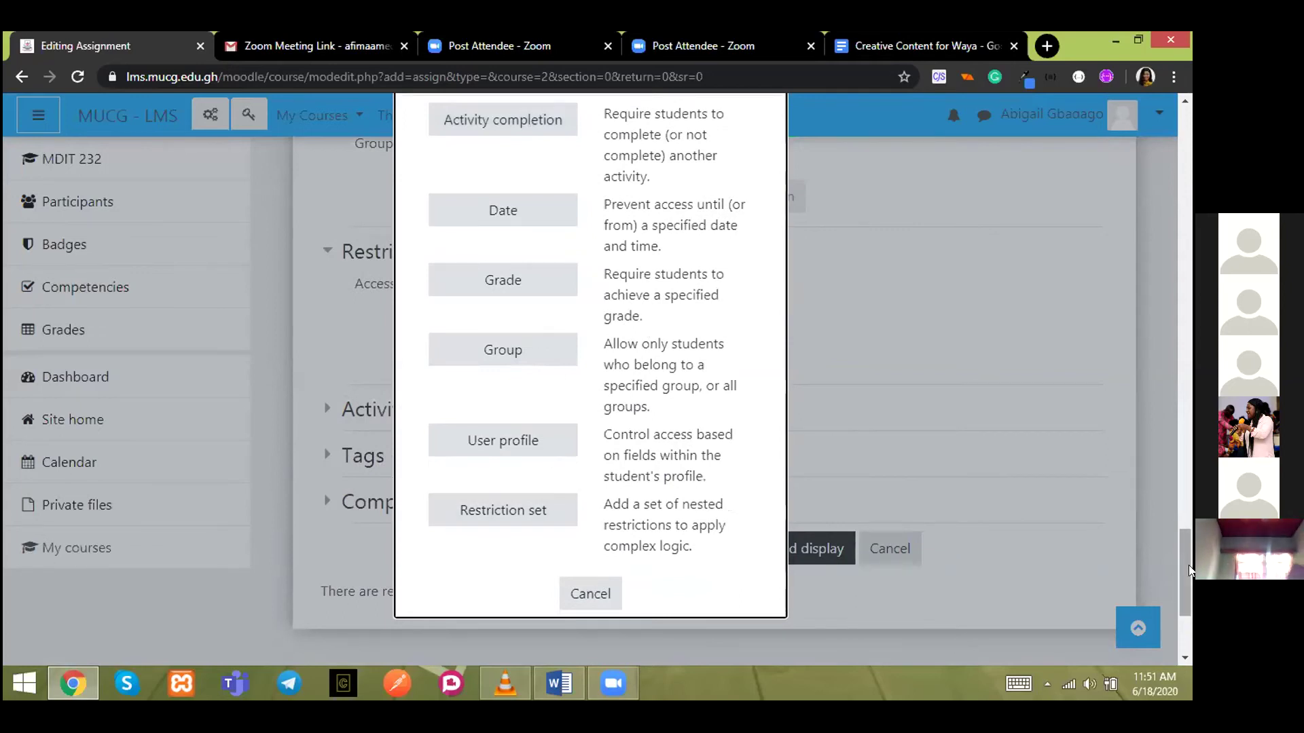
scroll(698, 475, down, 1)
click(593, 531)
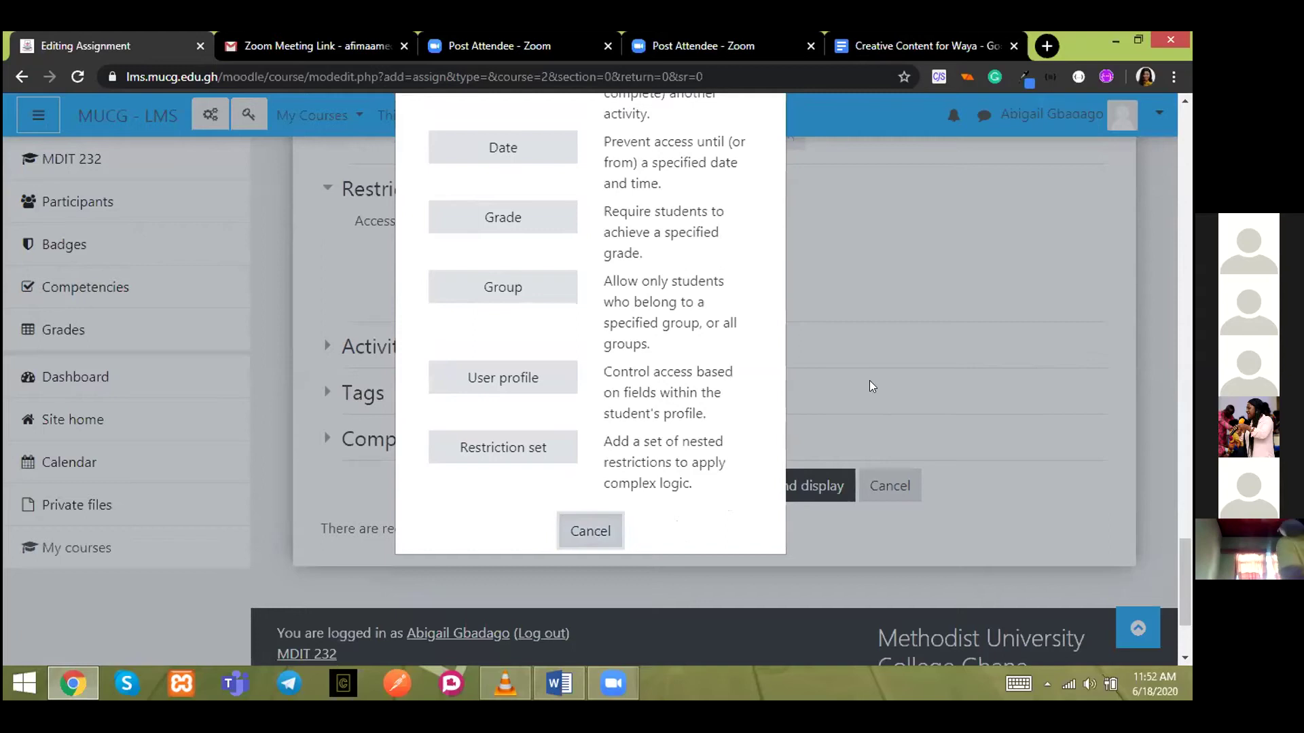
click(362, 397)
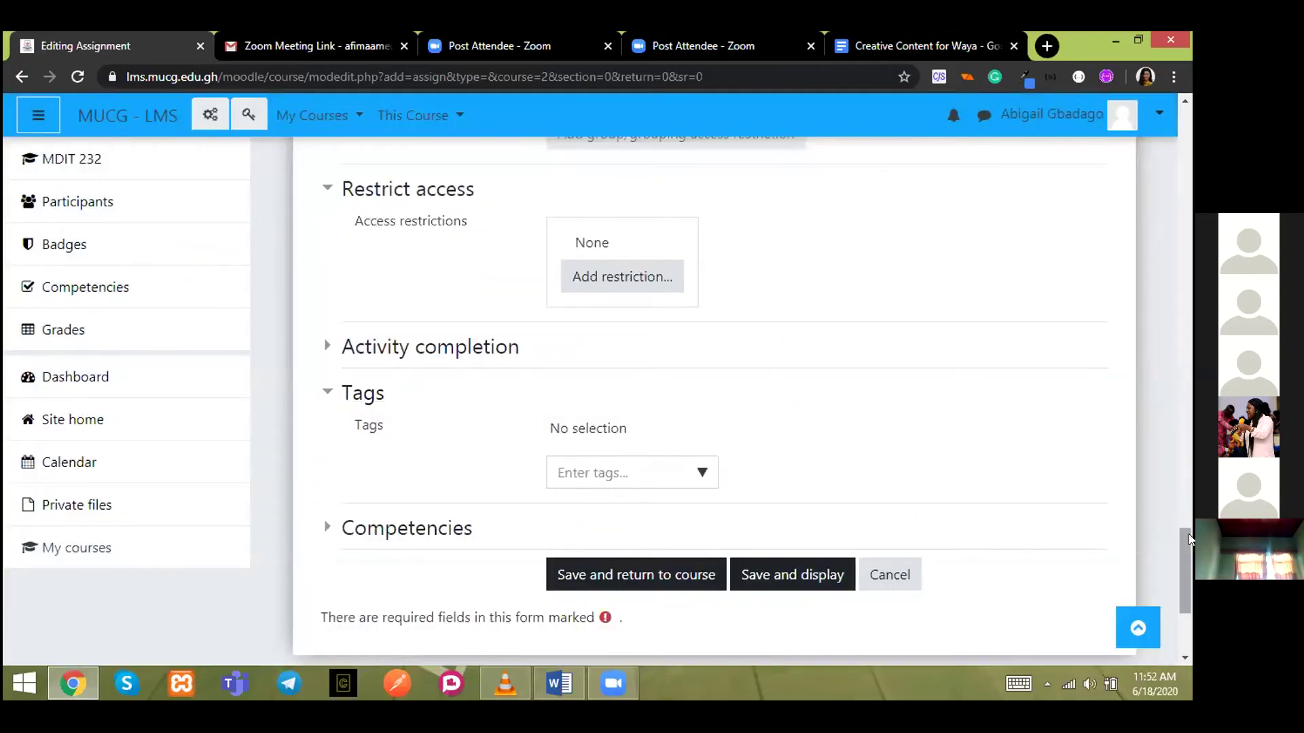
scroll(1188, 538, down, 3)
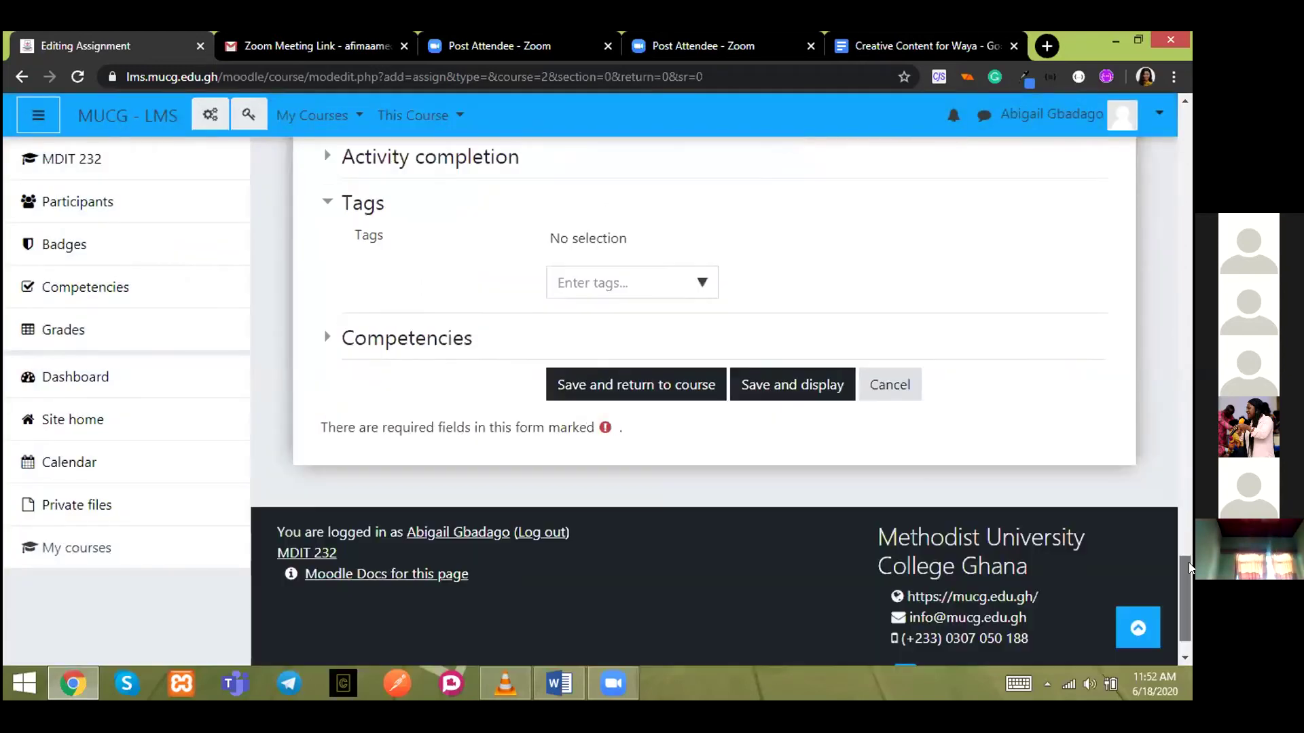
- Expand Competencies and check the course competency list, leaving it empty
click(411, 339)
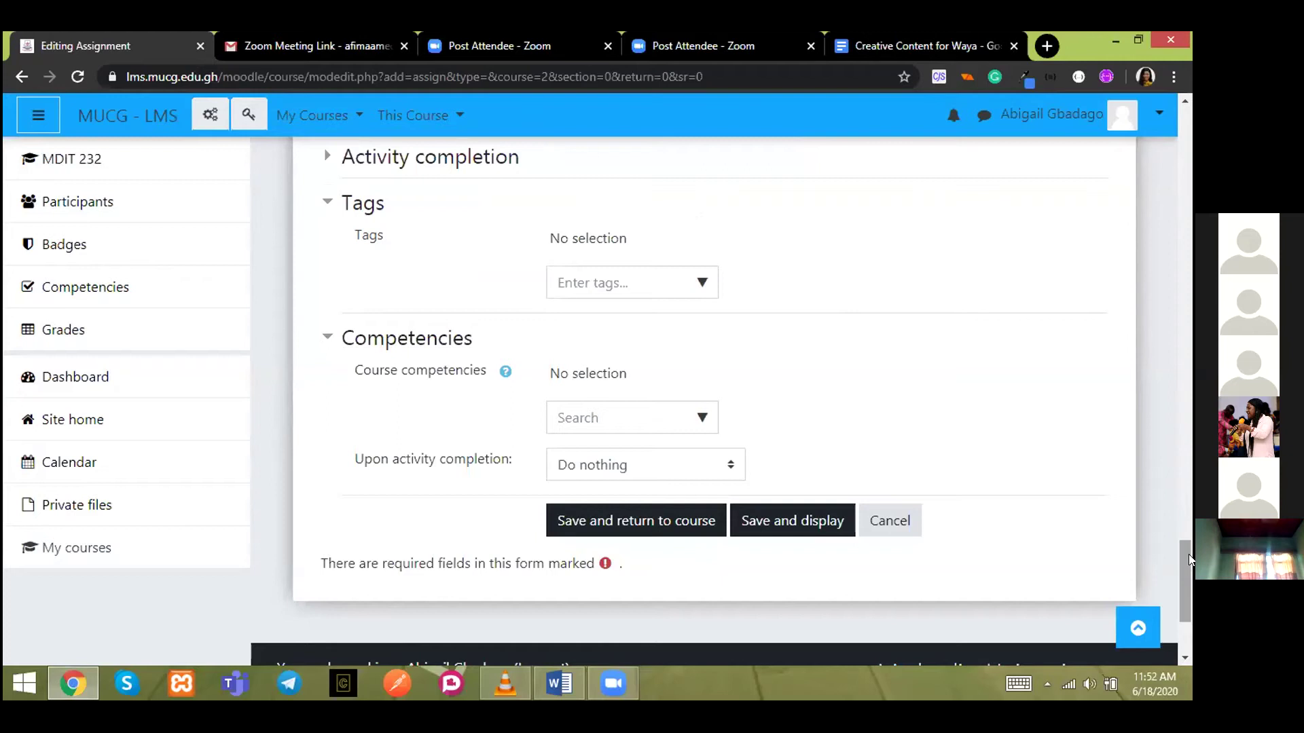
click(702, 418)
click(764, 417)
- Keep 'Upon activity completion' at Do nothing and save the assignment with Save and display
click(694, 466)
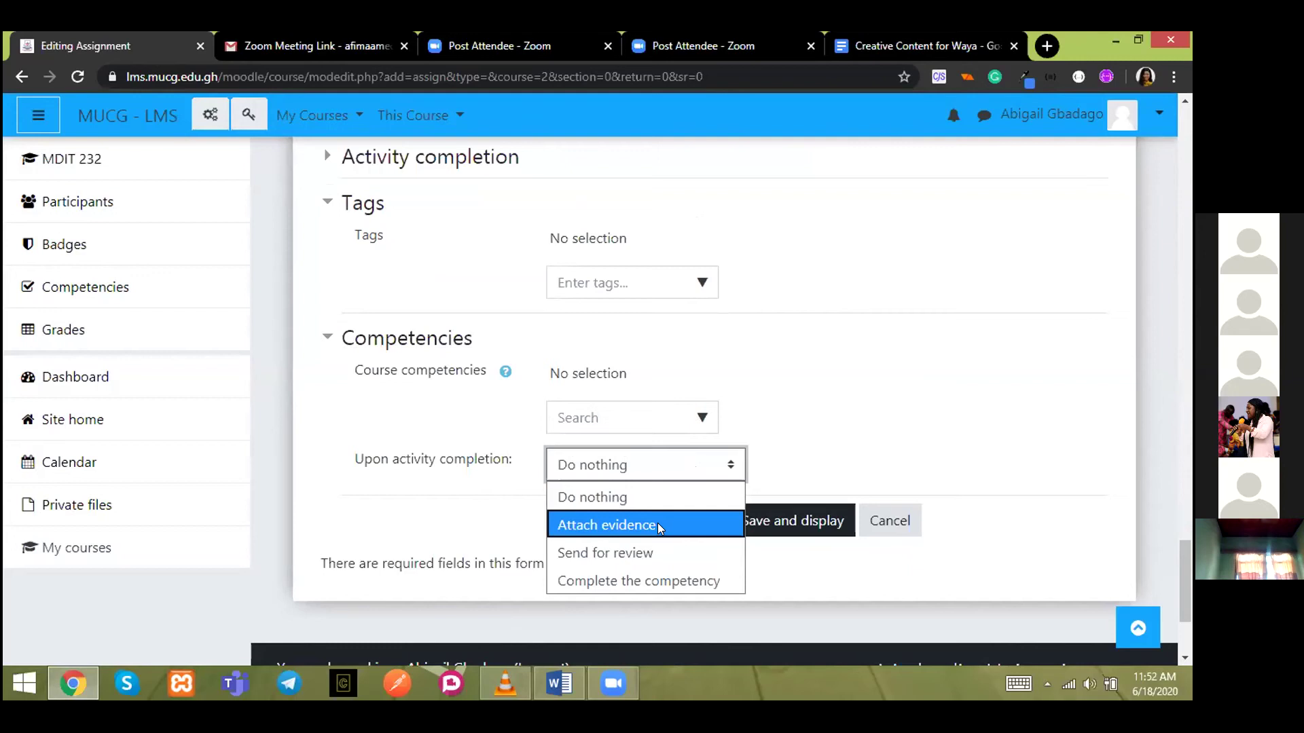
click(1188, 580)
scroll(1188, 590, down, 3)
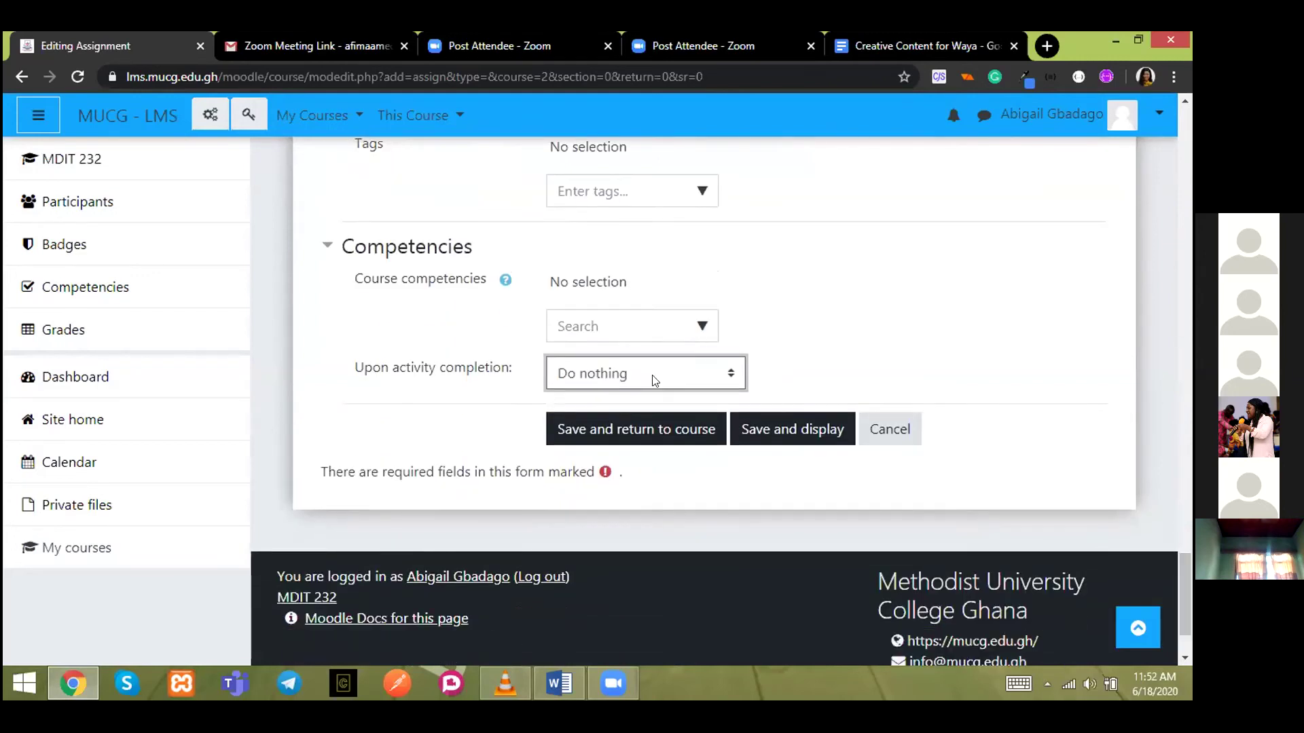
click(652, 374)
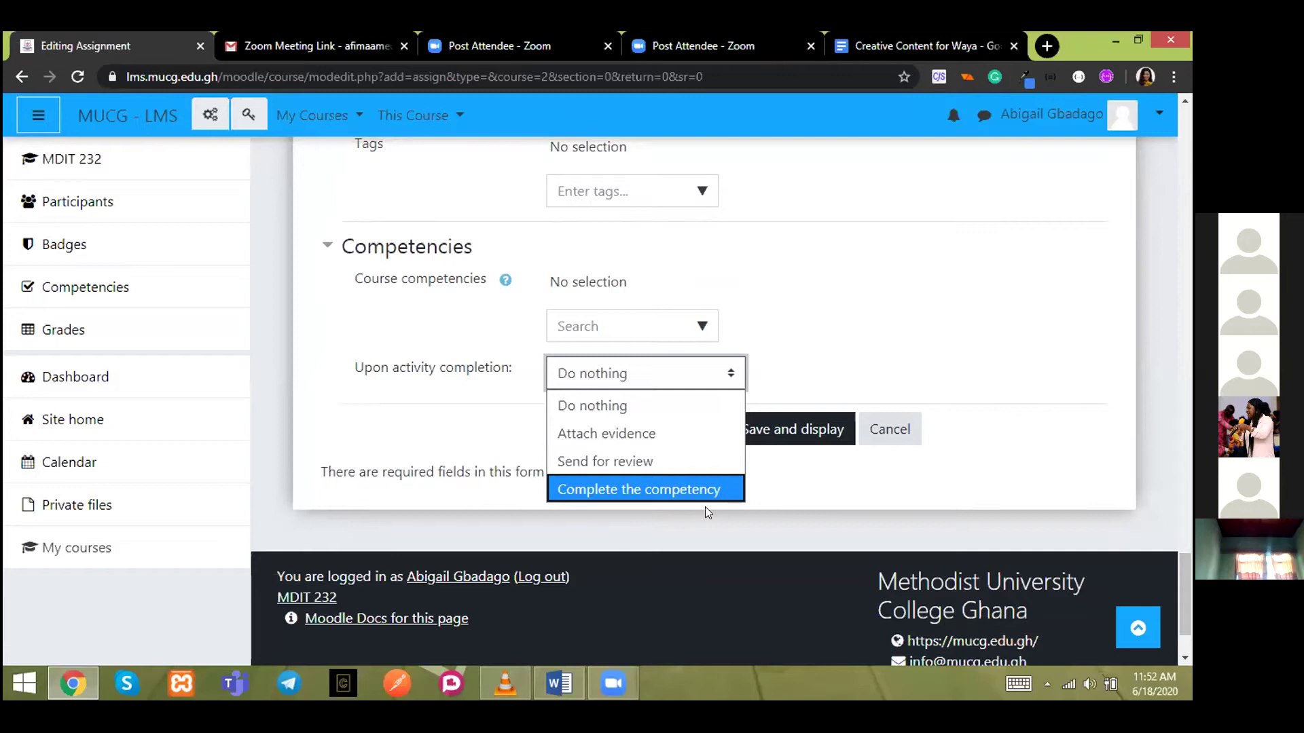
click(777, 207)
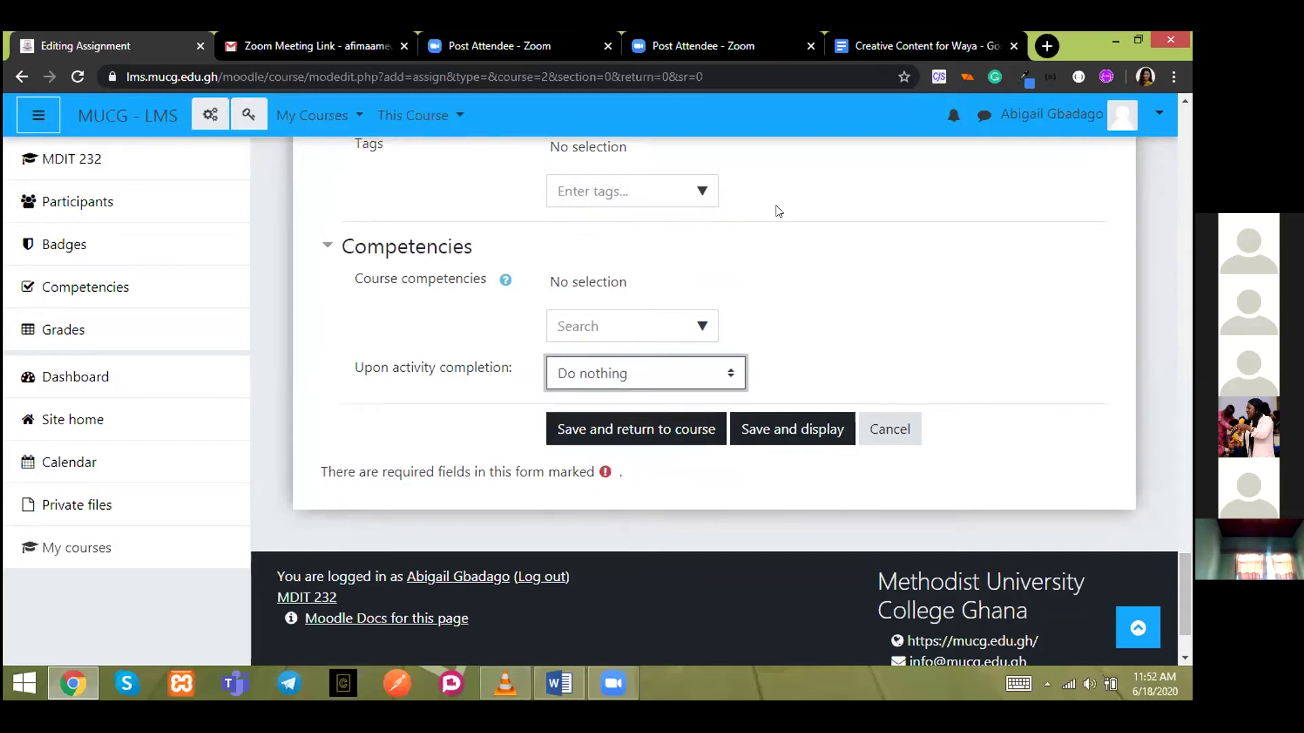
click(809, 434)
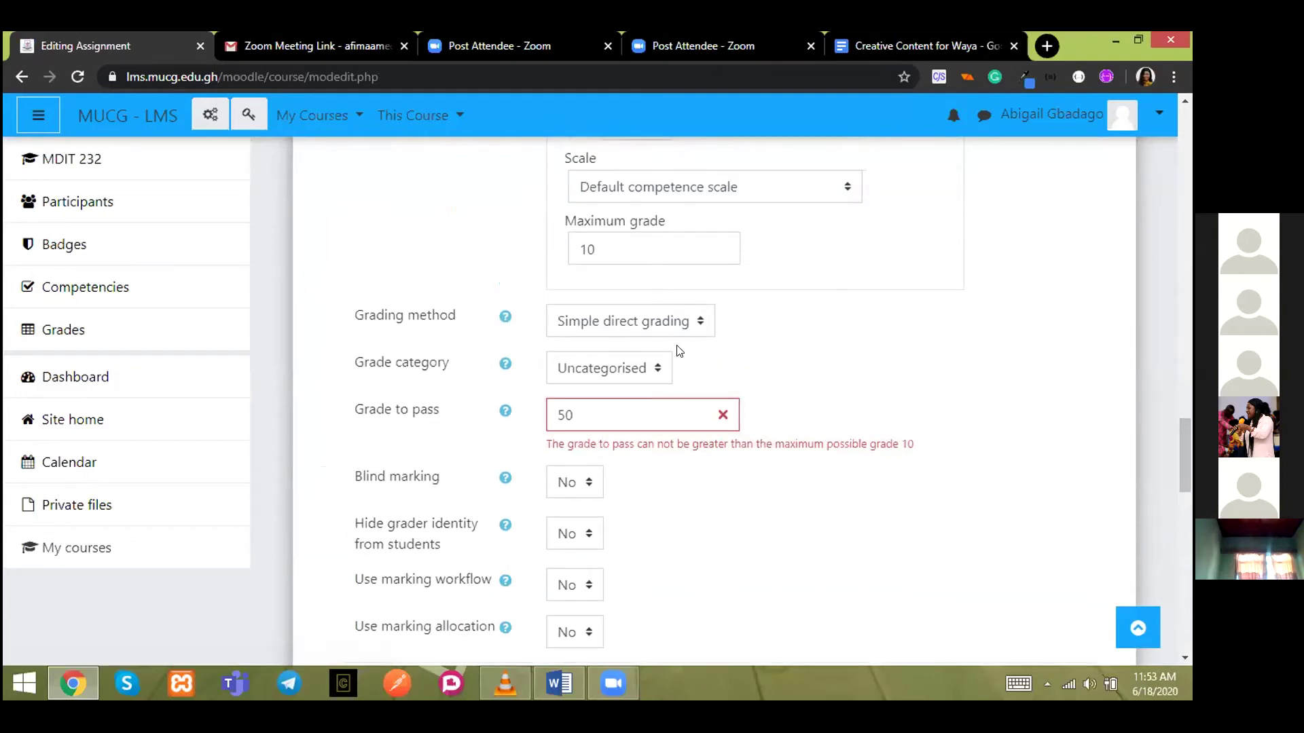
- Change the assignment's Grade to pass from 50 to 5
drag(1188, 450, 1188, 456)
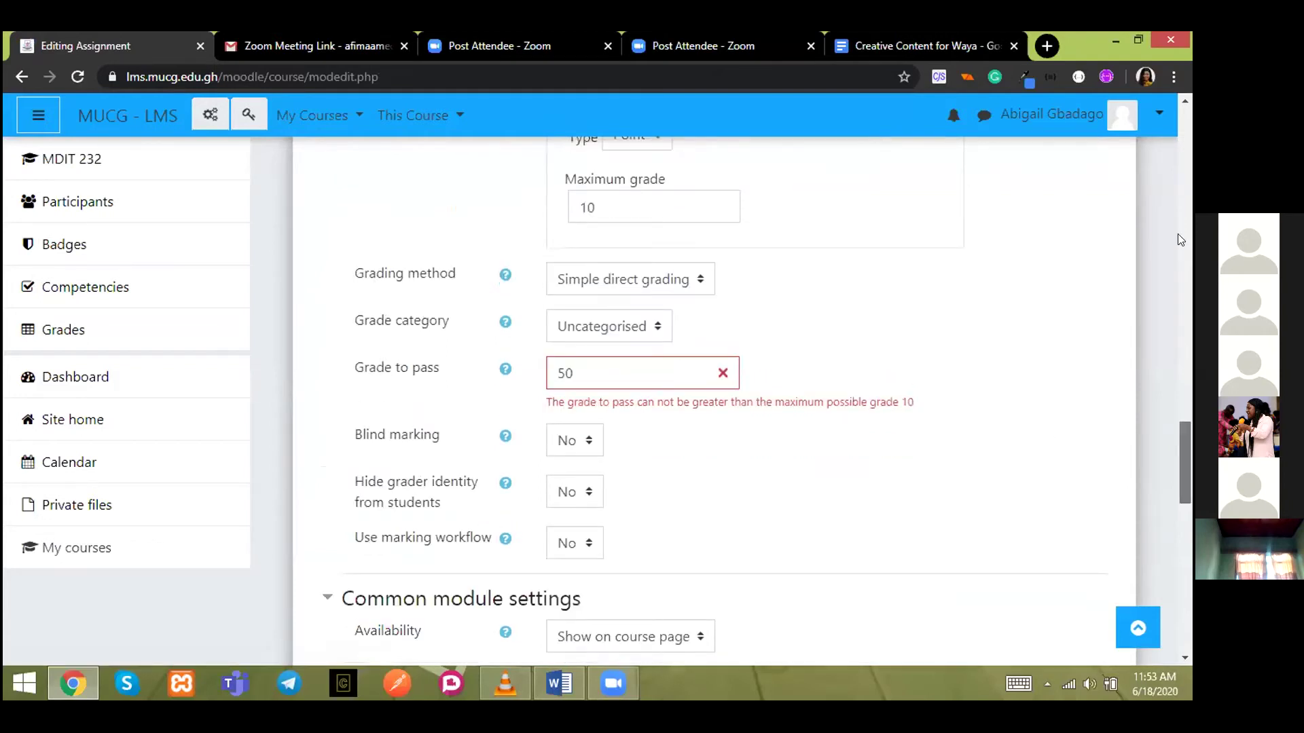
scroll(1176, 187, up, 20)
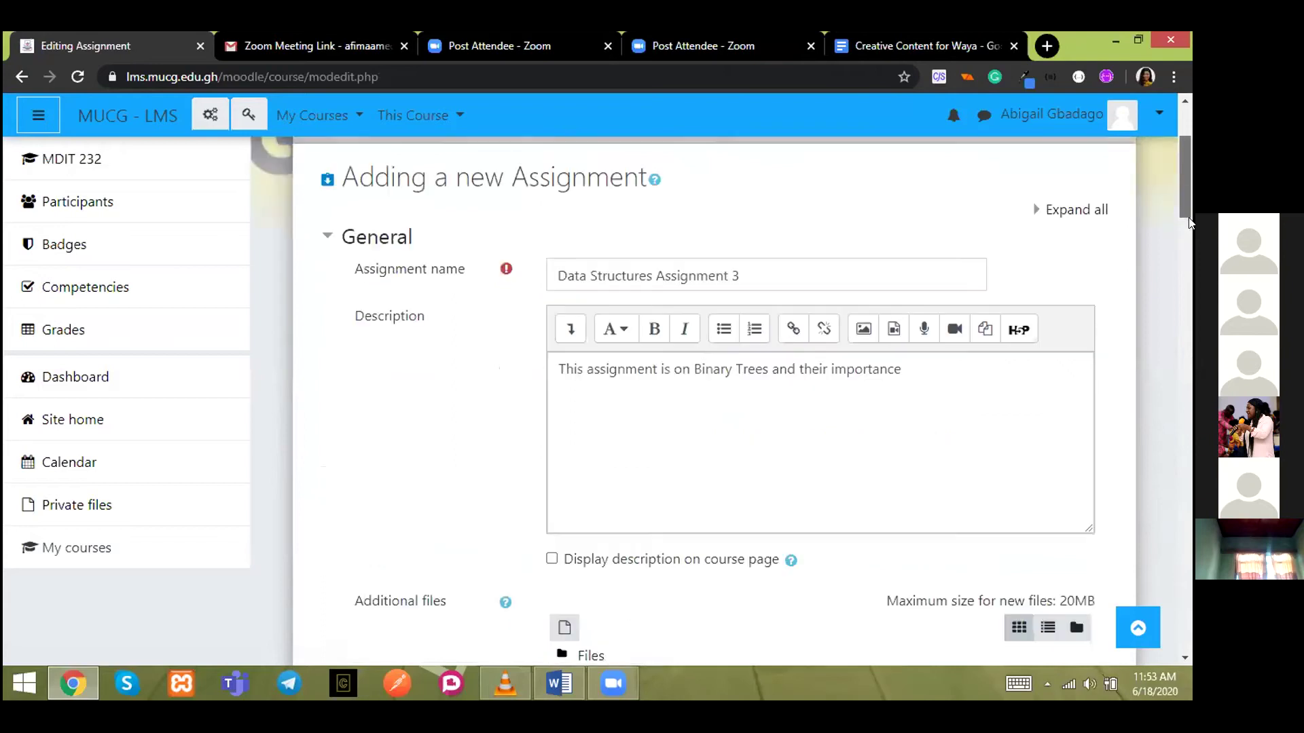
scroll(1189, 298, down, 3)
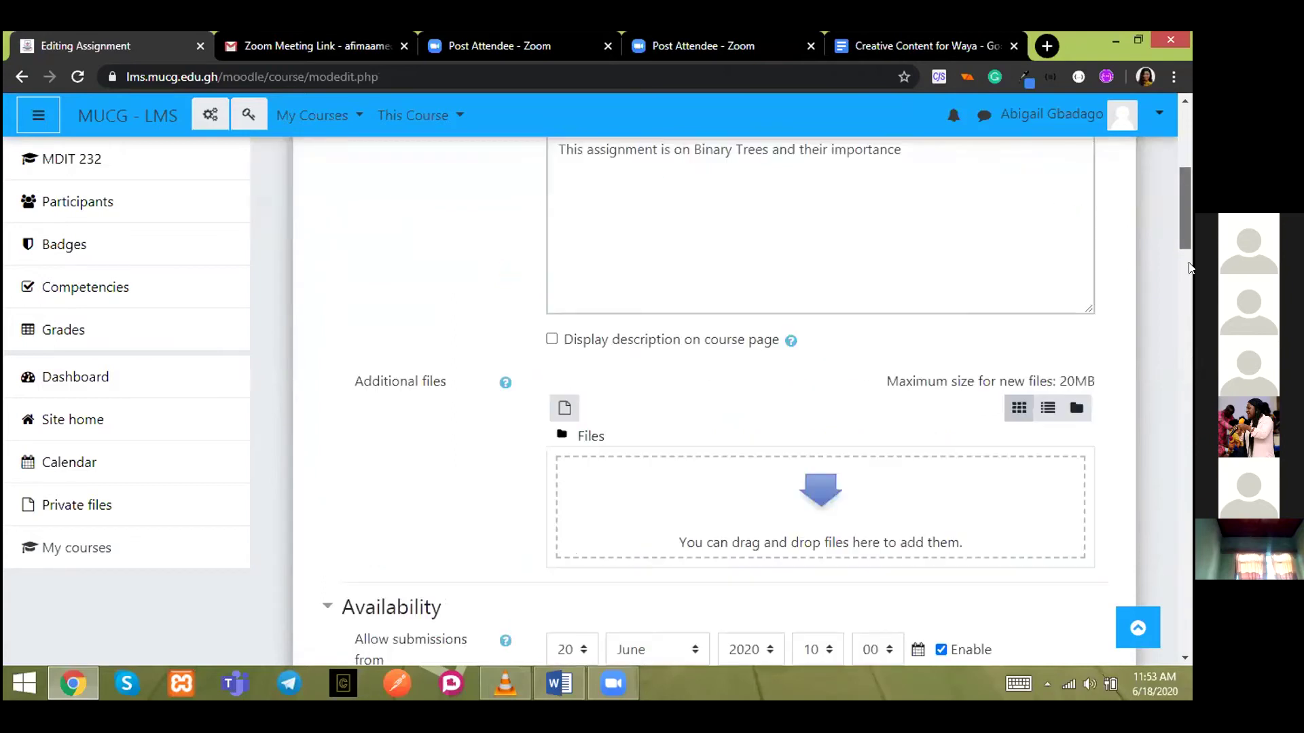
scroll(1189, 258, down, 8)
scroll(1182, 305, up, 5)
scroll(1176, 443, down, 15)
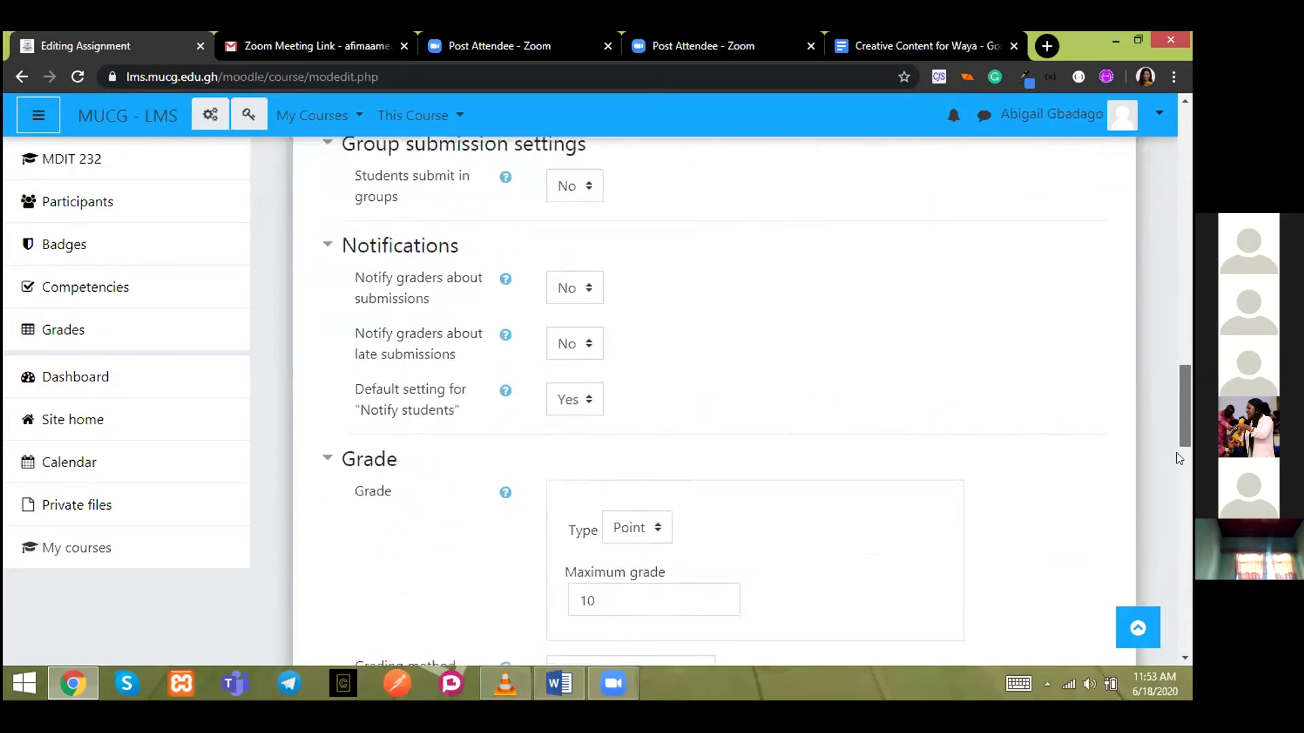
scroll(679, 258, down, 2)
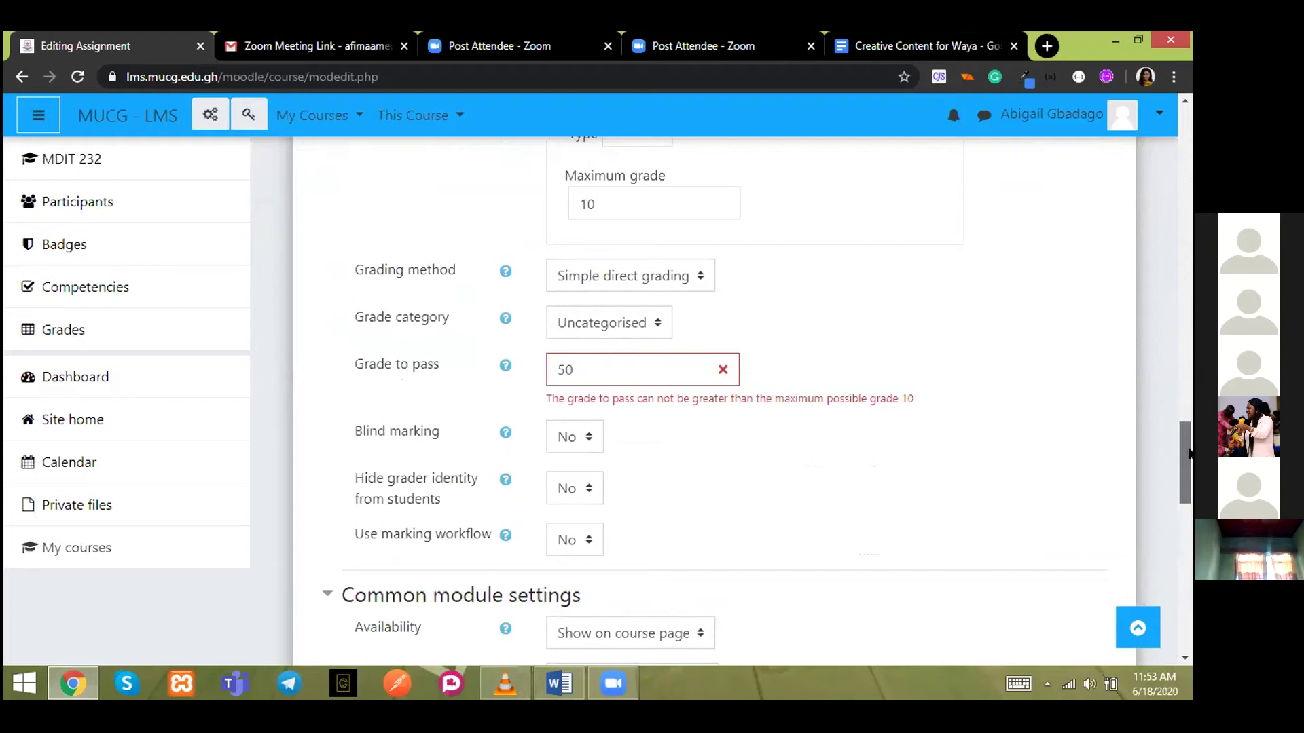
scroll(1188, 462, up, 3)
scroll(588, 308, down, 2)
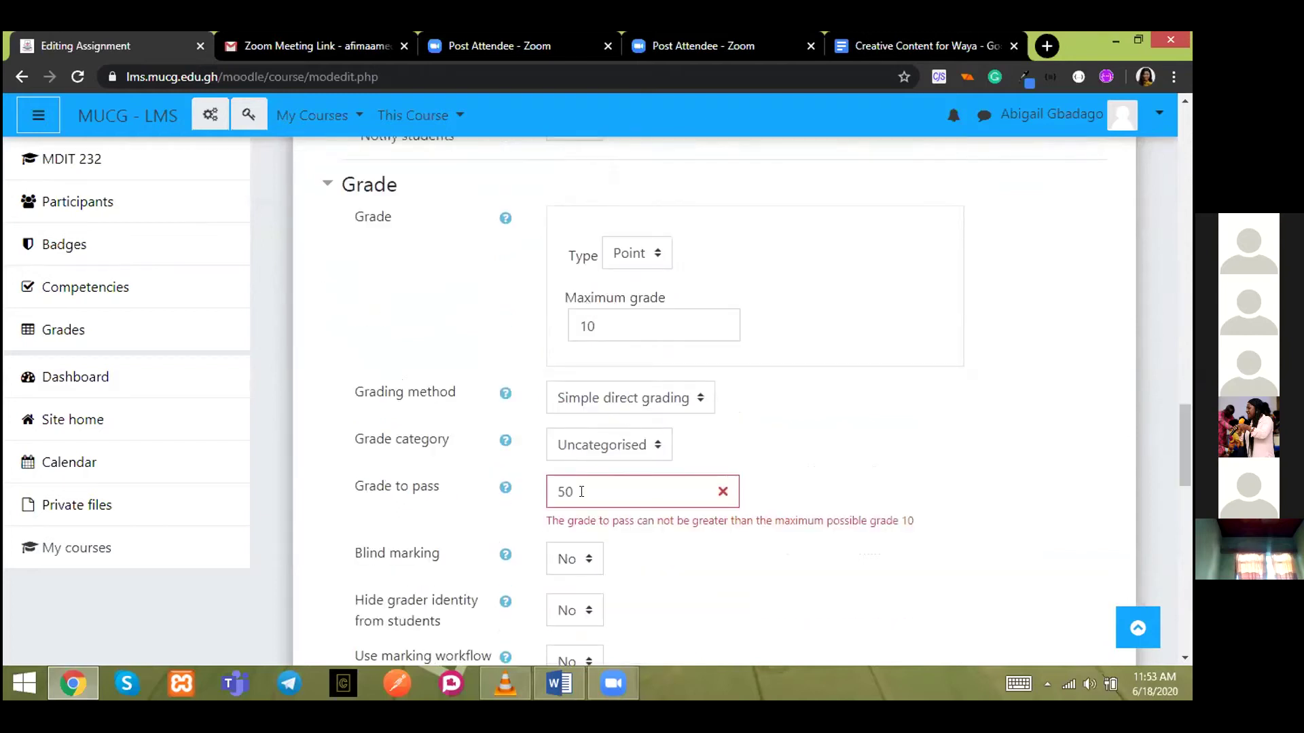
double_click(548, 488)
text(5)
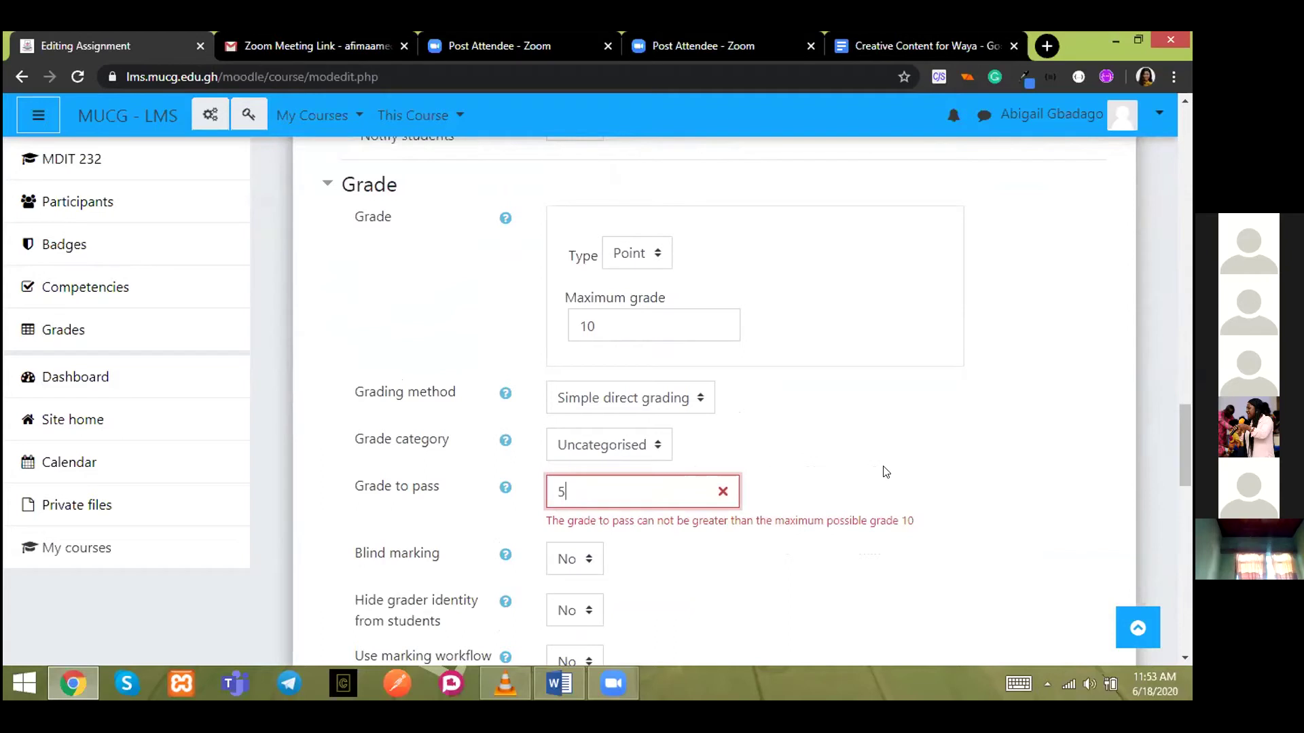
click(914, 494)
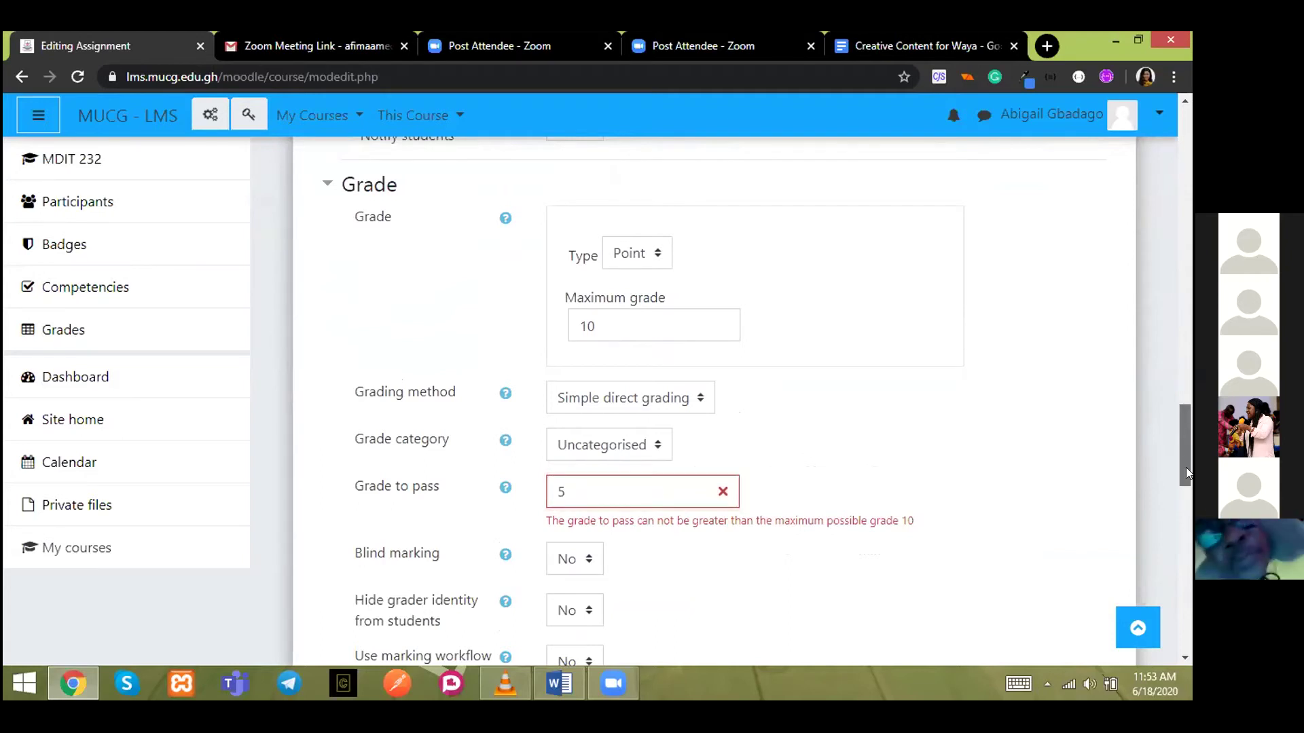
scroll(696, 365, down, 15)
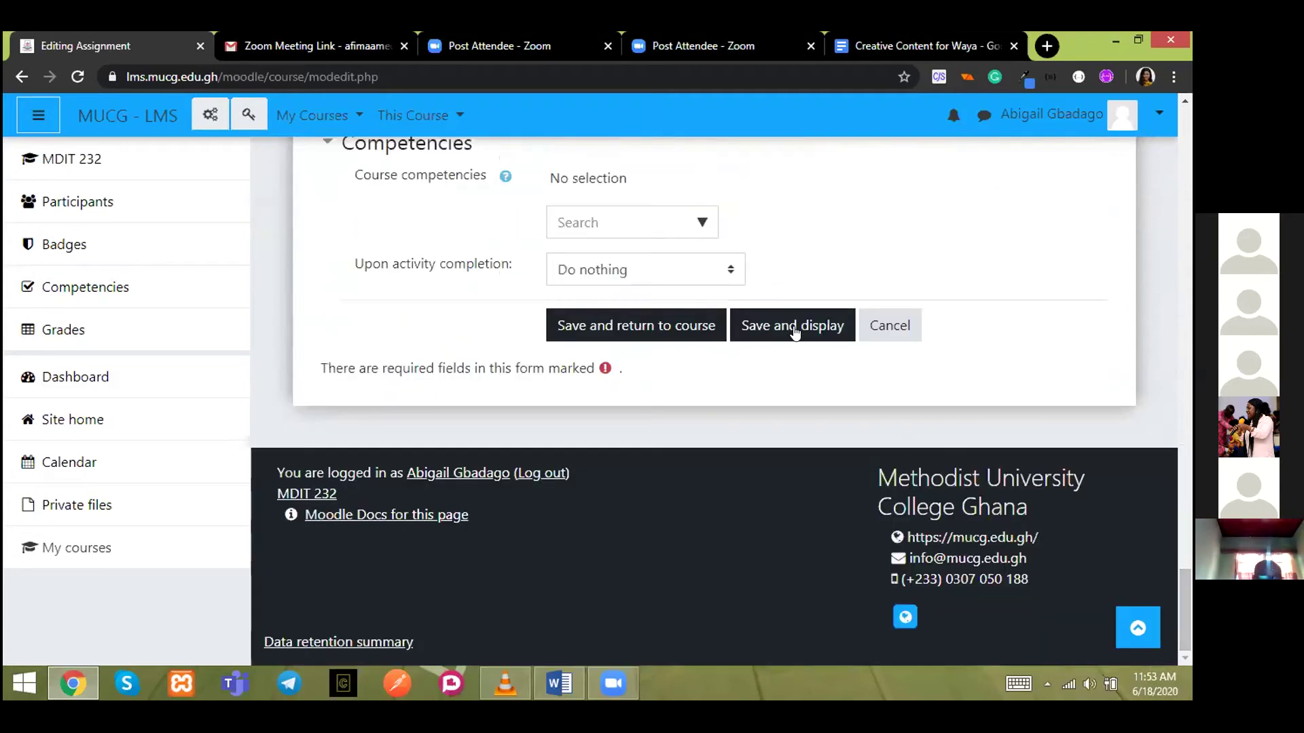
- Save and display Data Structures Assignment 3, then review its grading summary due 22 June 2020
click(799, 333)
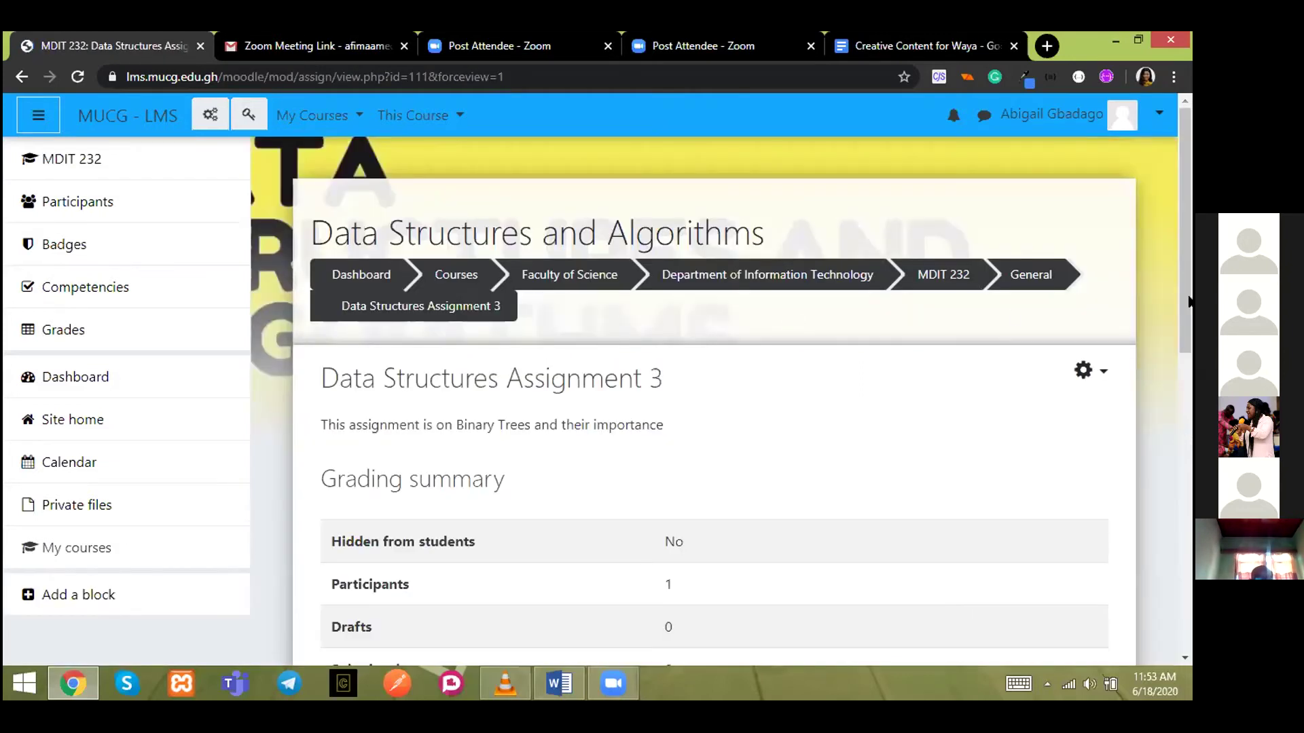
scroll(1189, 366, down, 2)
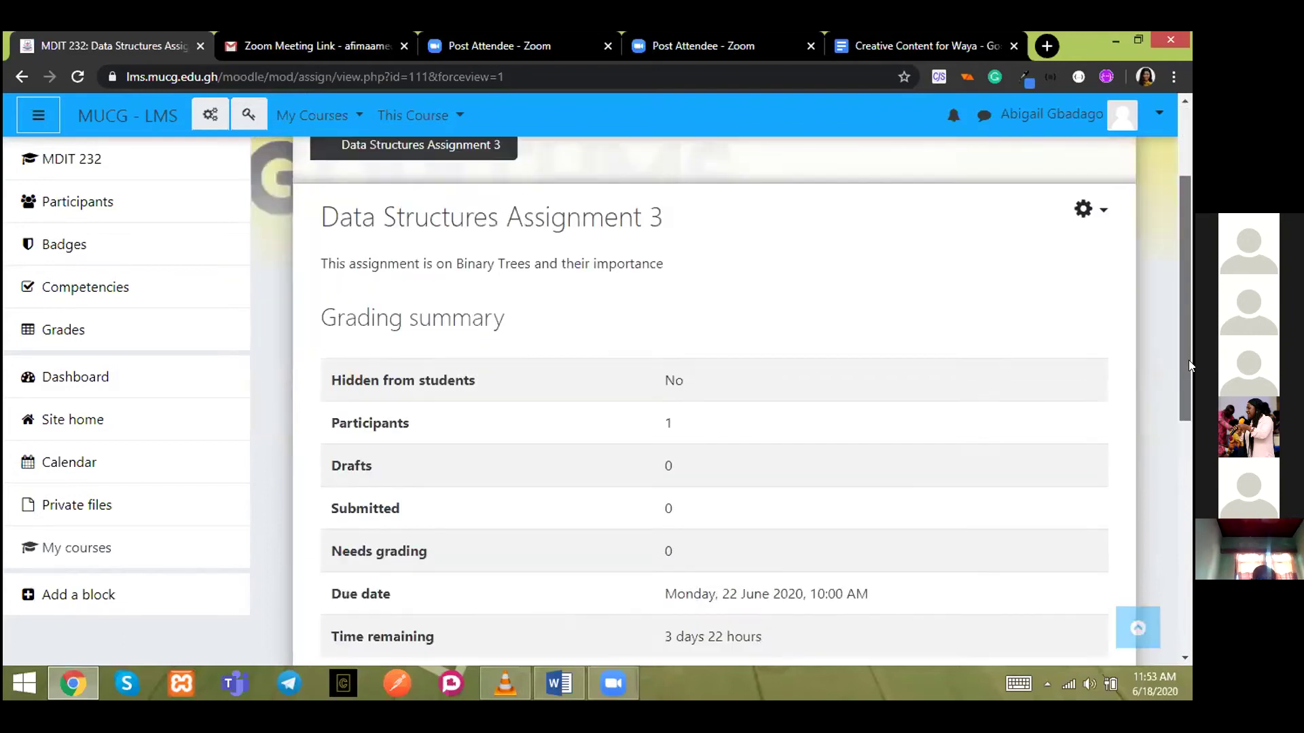
scroll(1182, 375, down, 3)
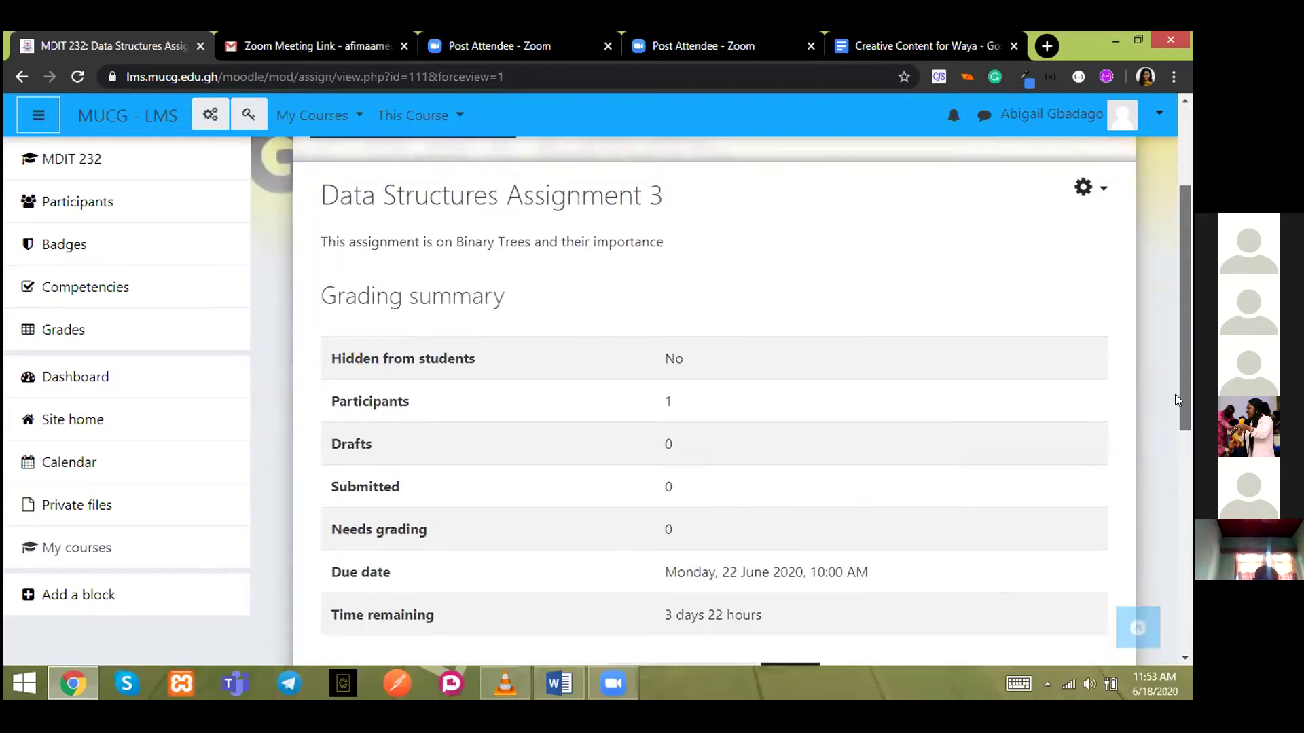
scroll(1188, 408, up, 1)
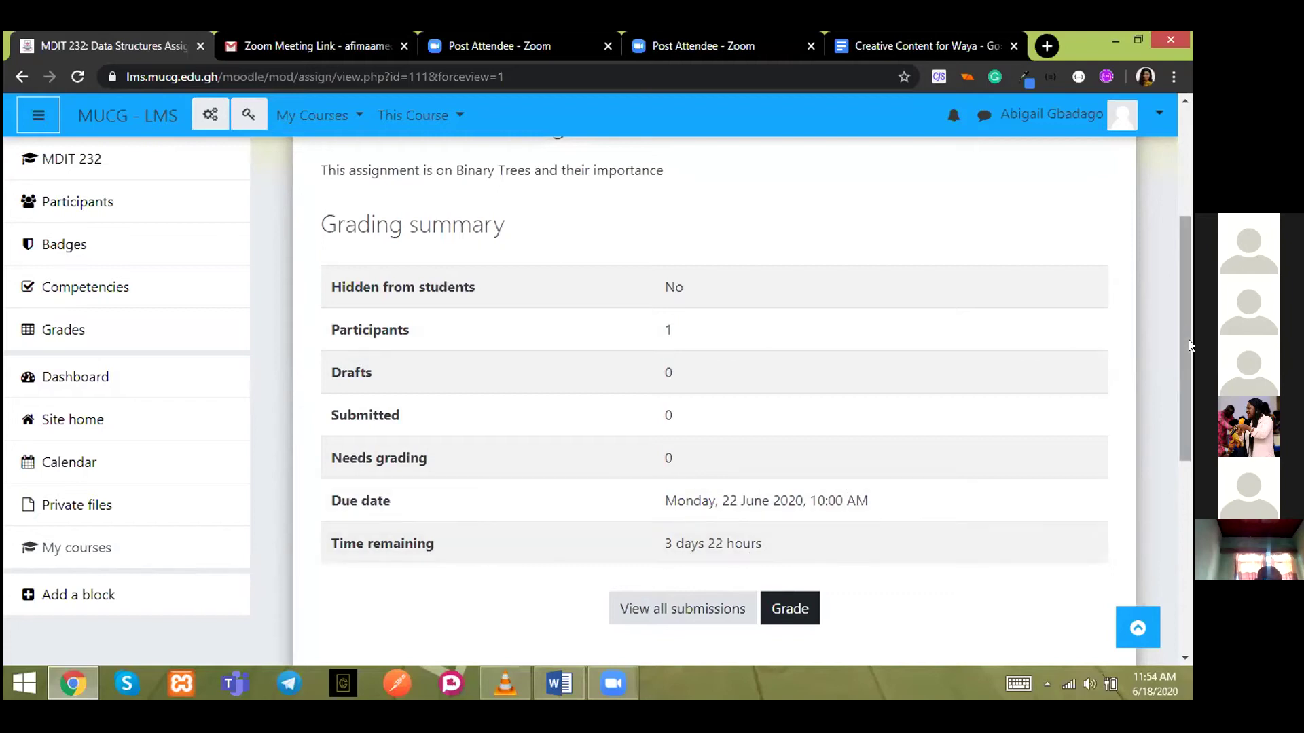
drag(1189, 339, 1188, 436)
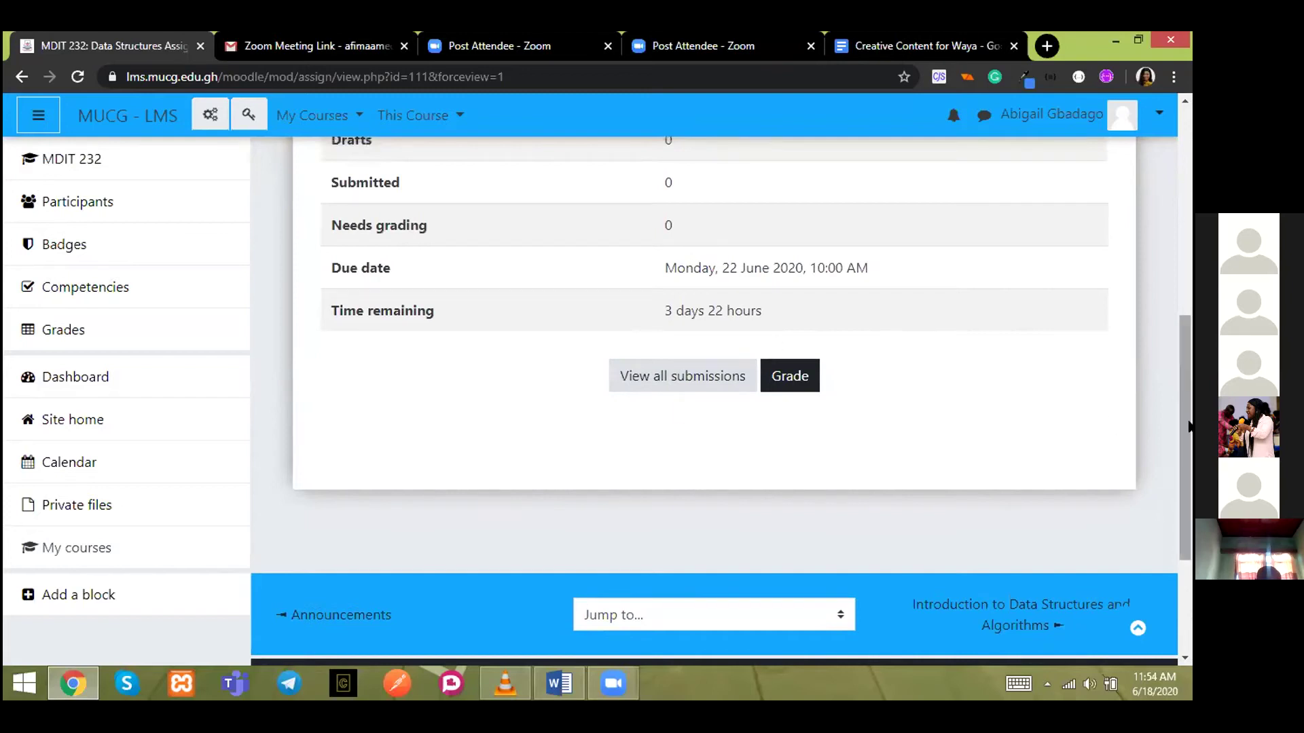
scroll(1147, 171, up, 10)
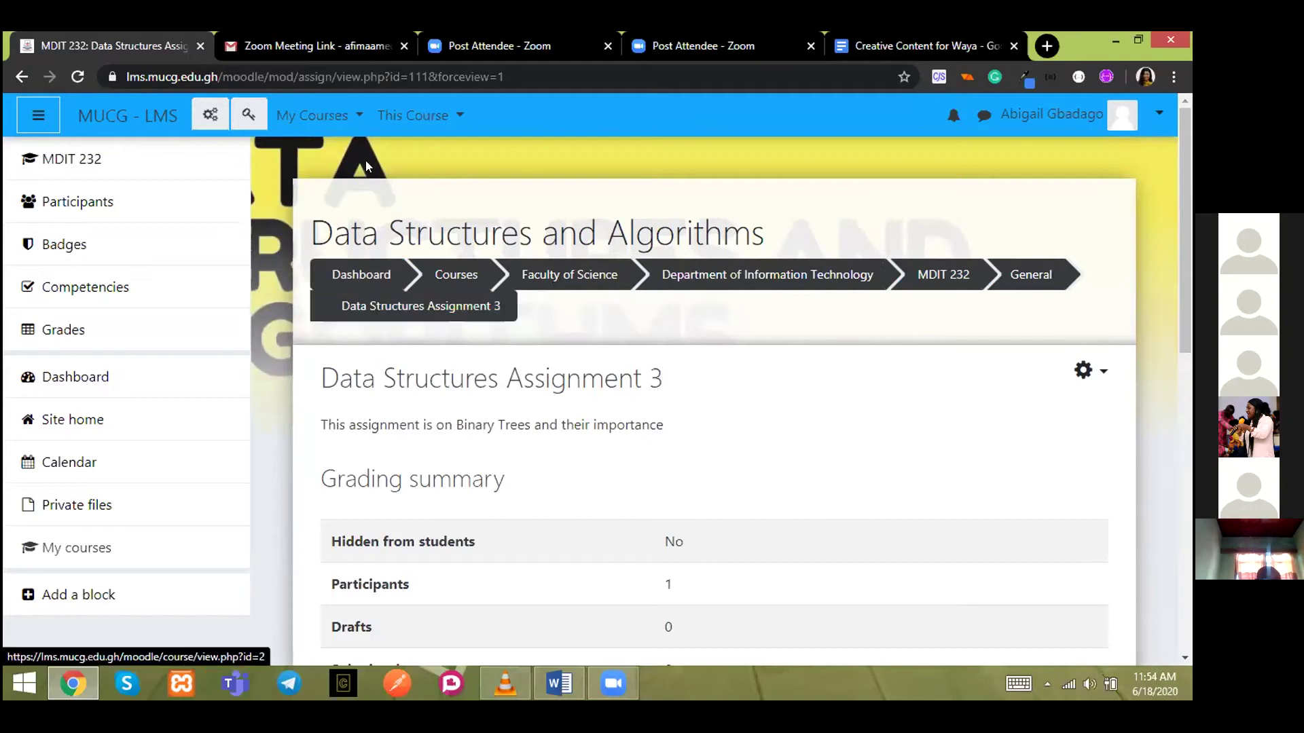
- Go to the Data Structures and Algorithms course page
click(336, 115)
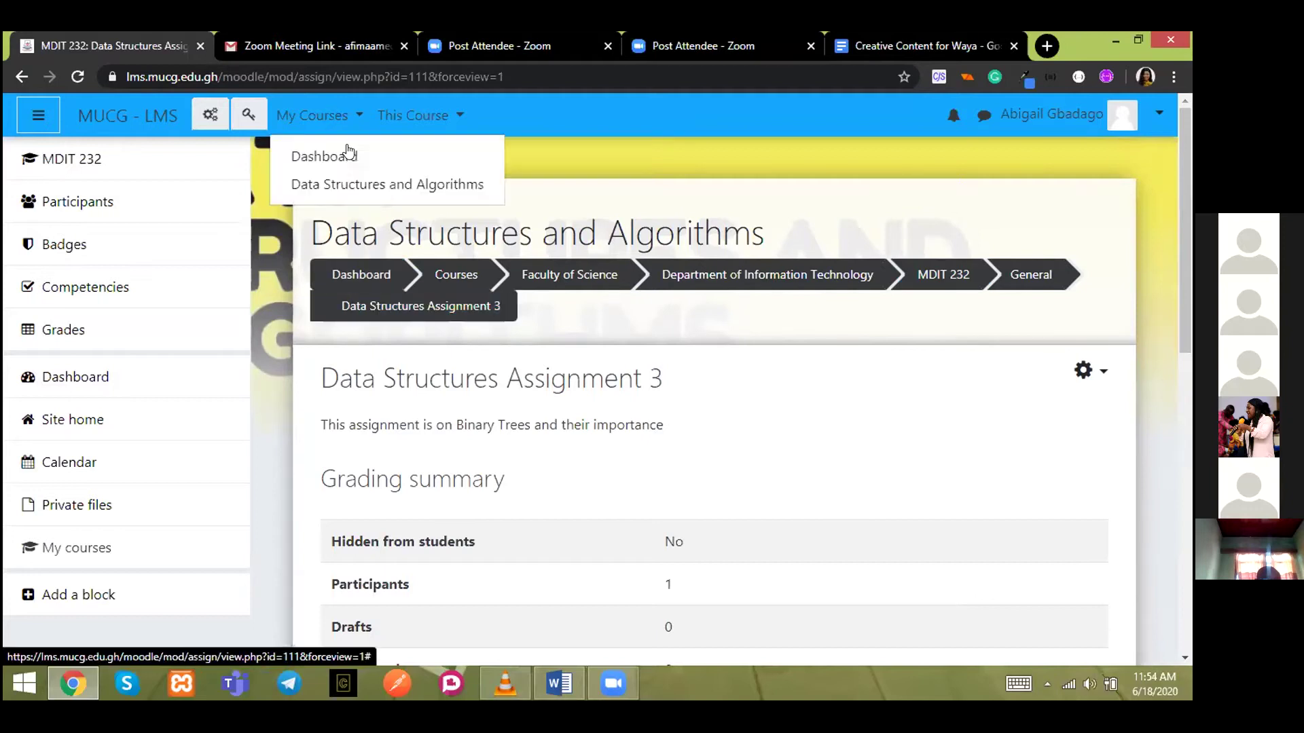
click(359, 187)
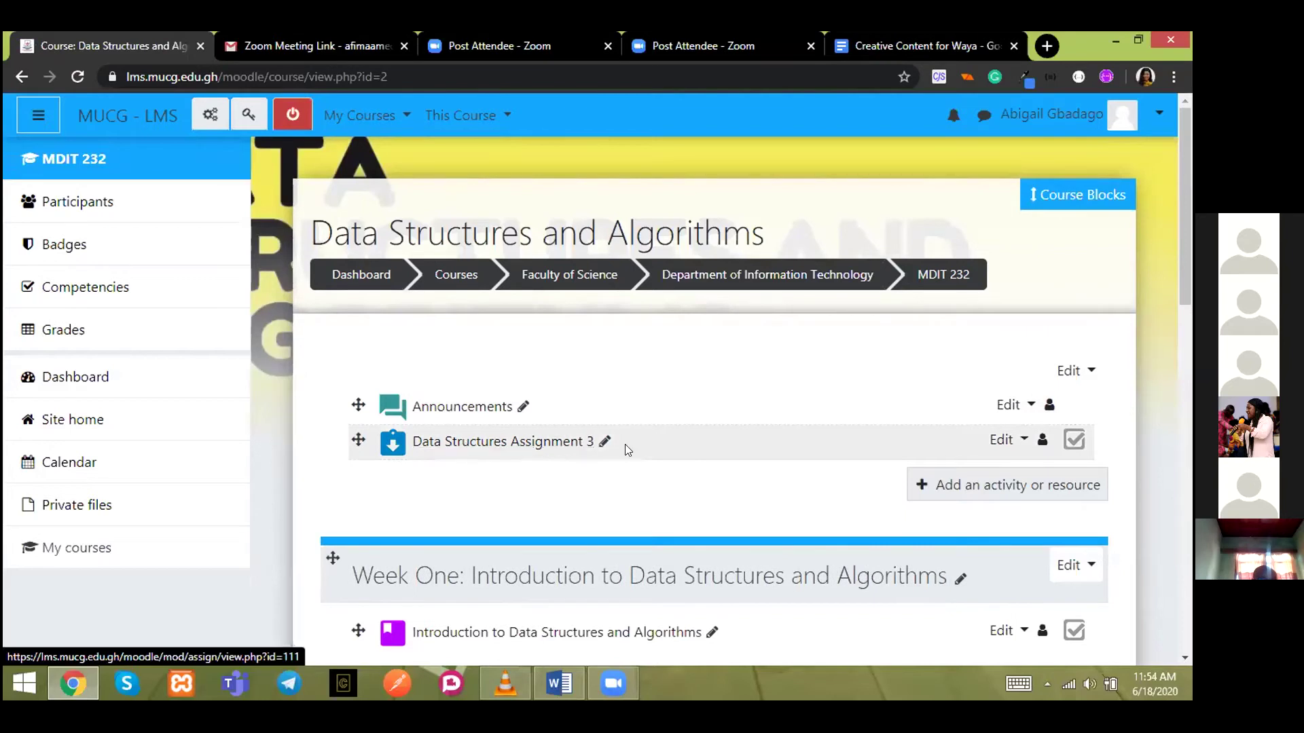
drag(1188, 230, 1188, 333)
- Add a Quiz activity to the course from the activity chooser
click(1005, 182)
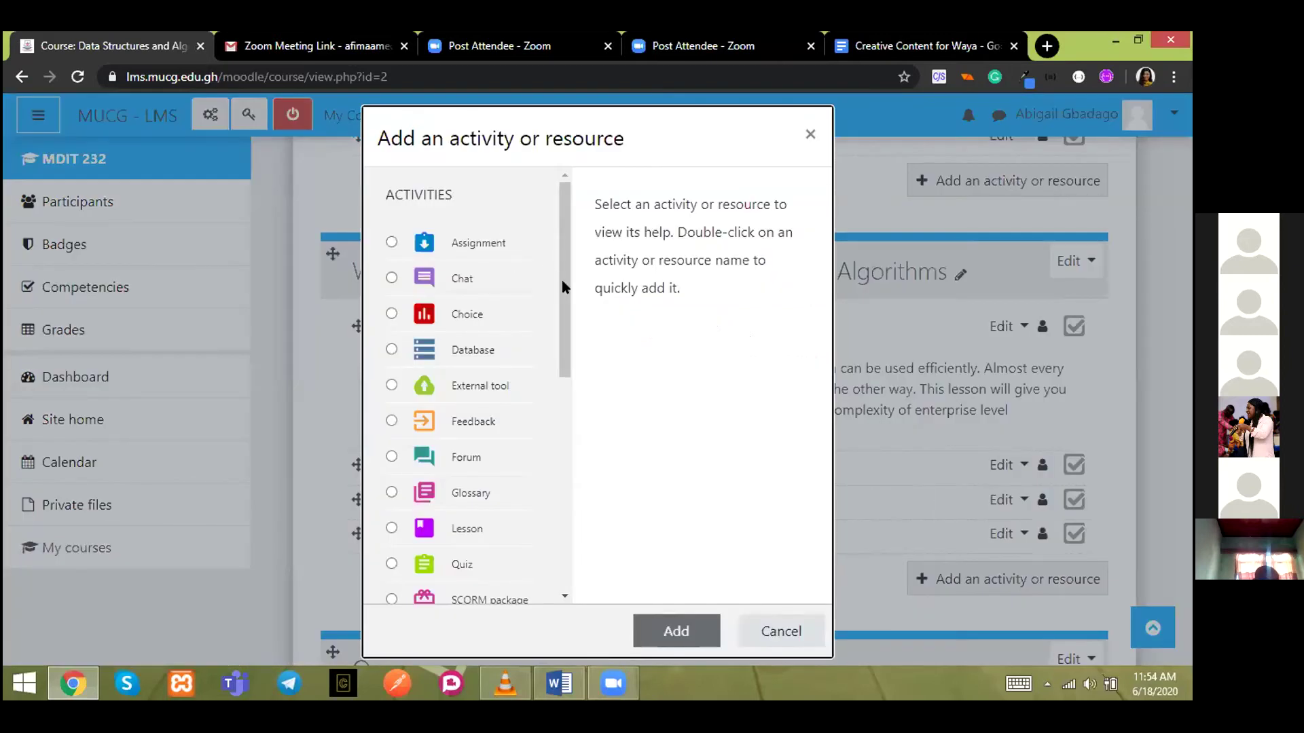
drag(562, 281, 563, 386)
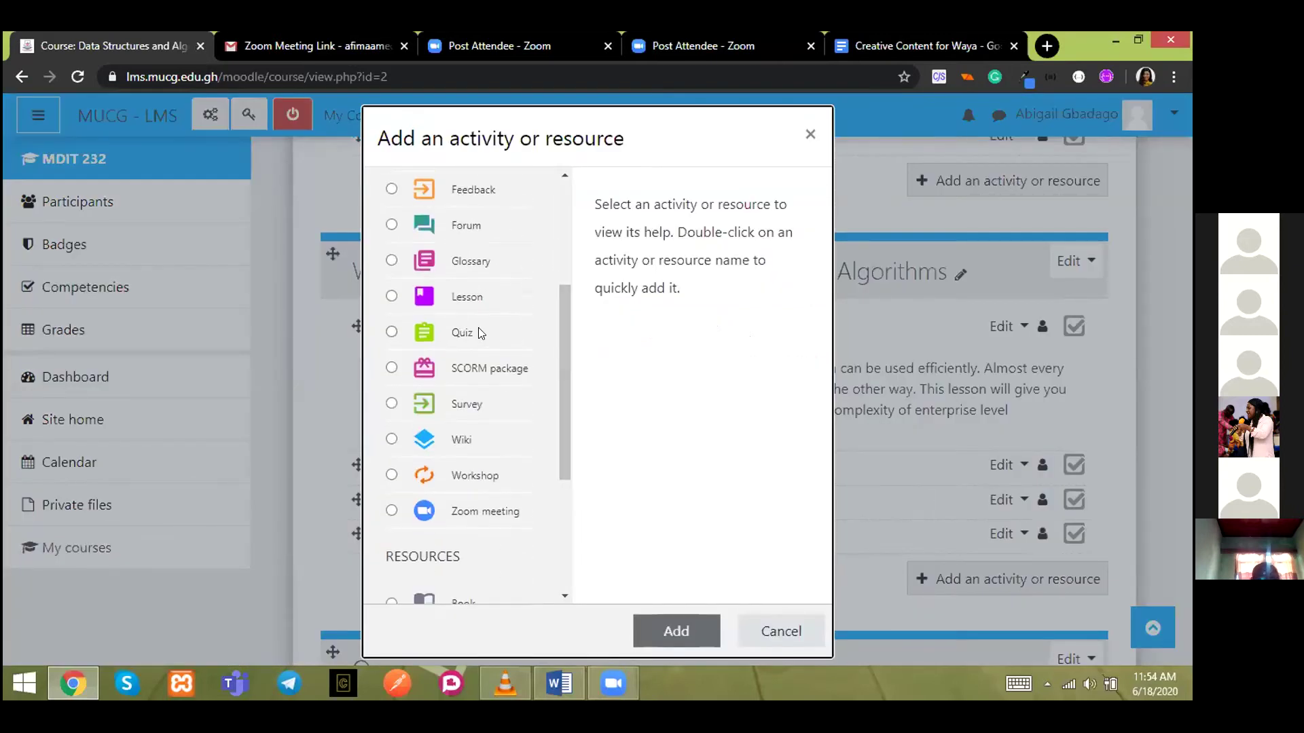
click(402, 330)
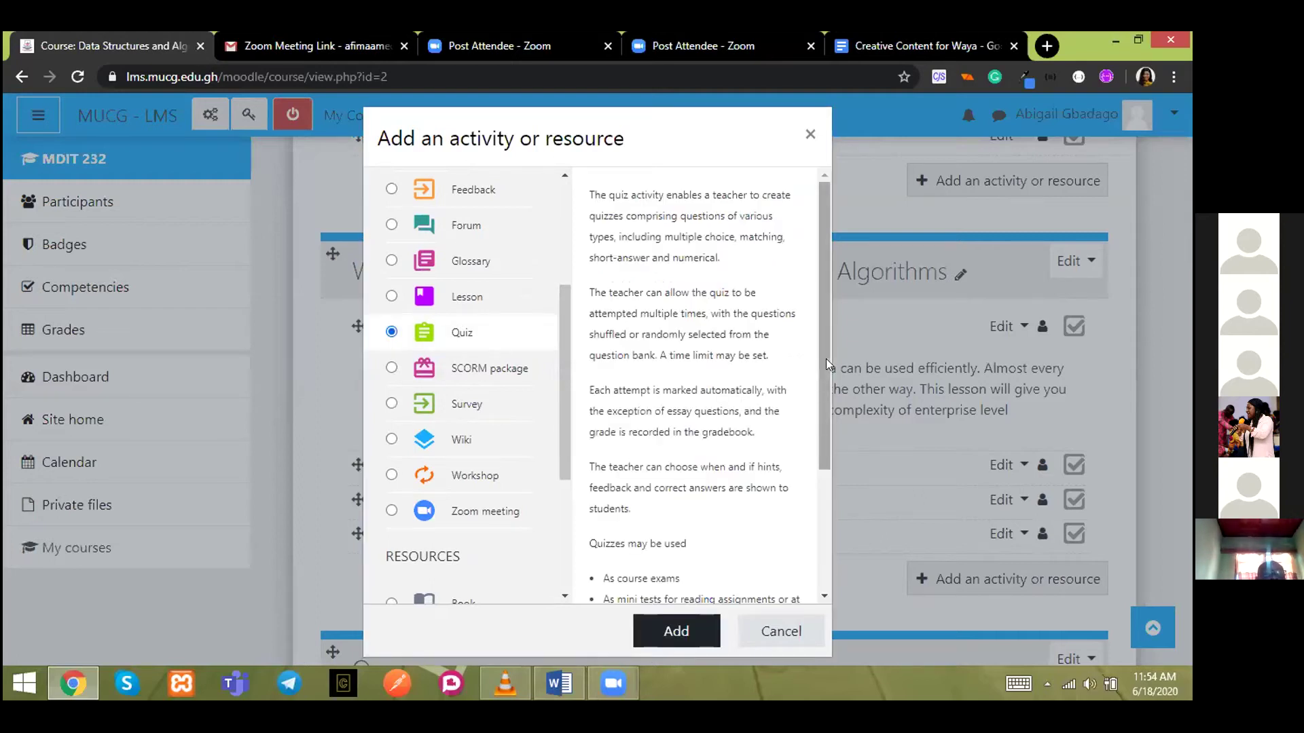
scroll(826, 359, down, 1)
drag(826, 489, 705, 574)
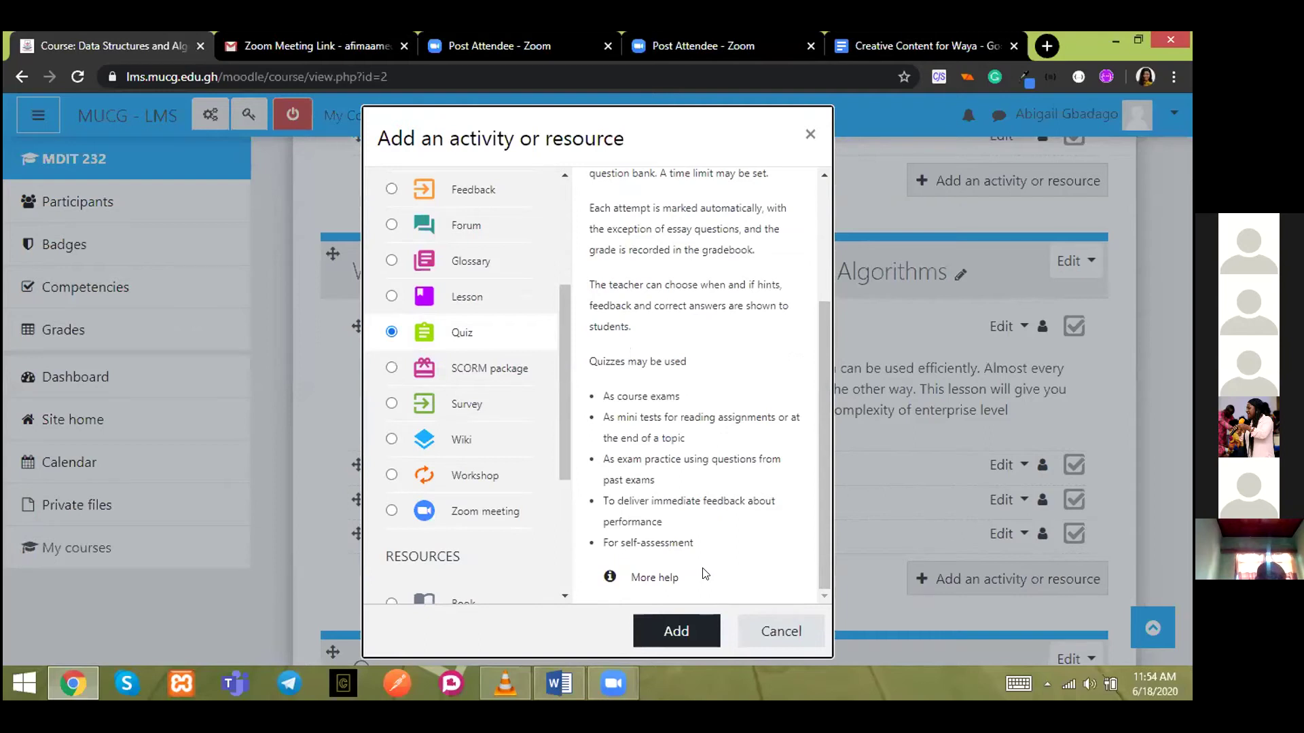
click(674, 628)
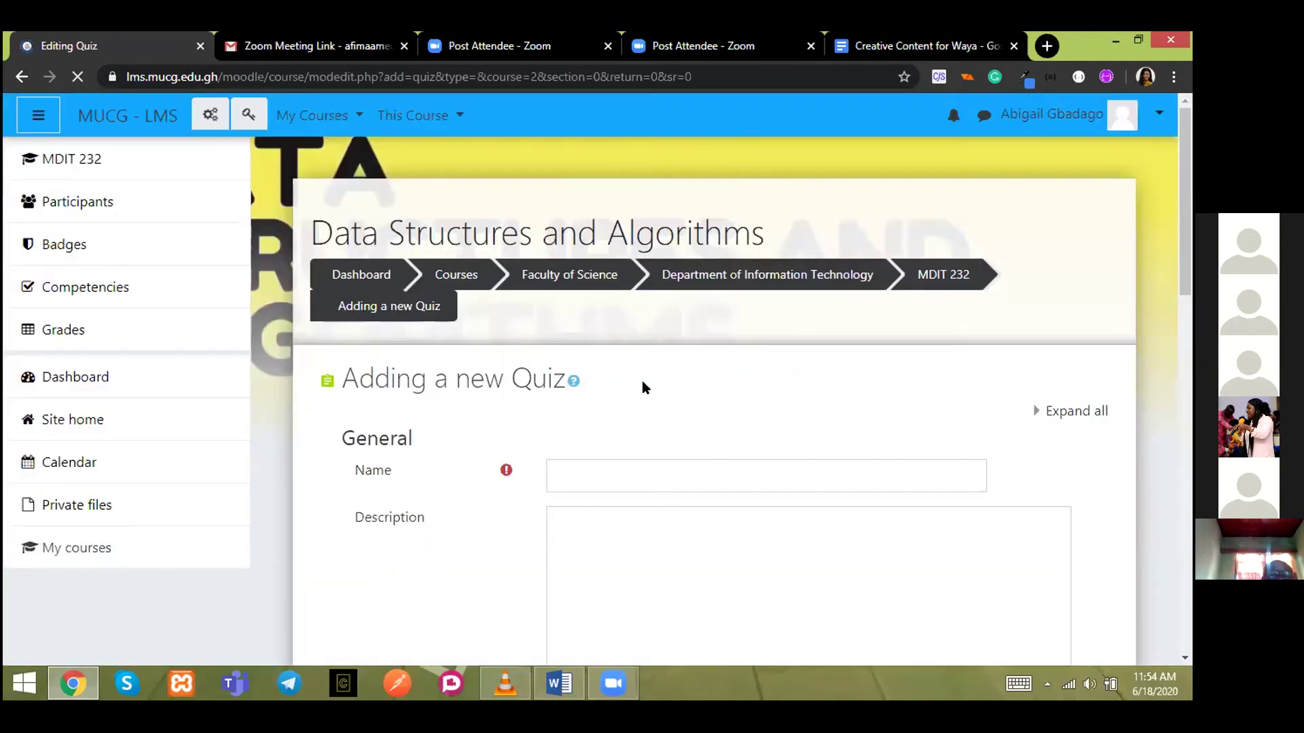
- Enter 'Quiz on Stacks' as the quiz name
click(583, 463)
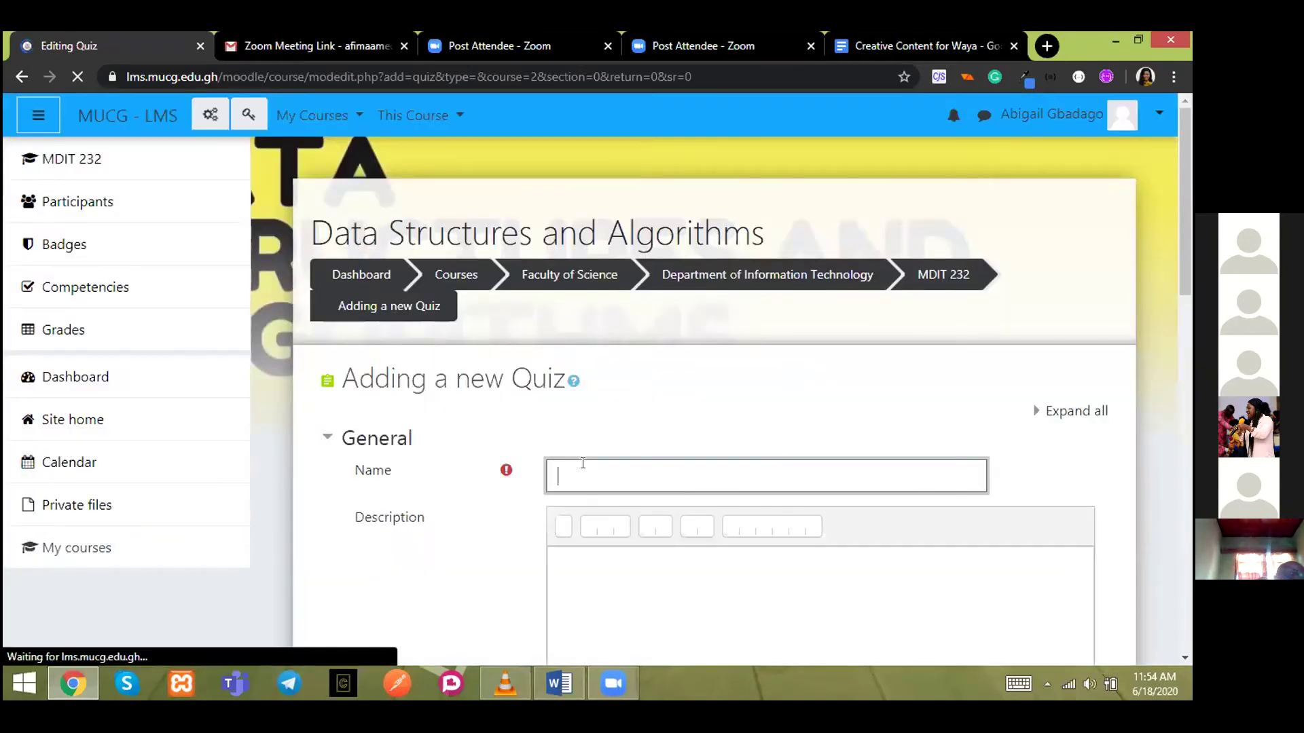
key(Caps_Lock)
text(Q)
key(Caps_Lock)
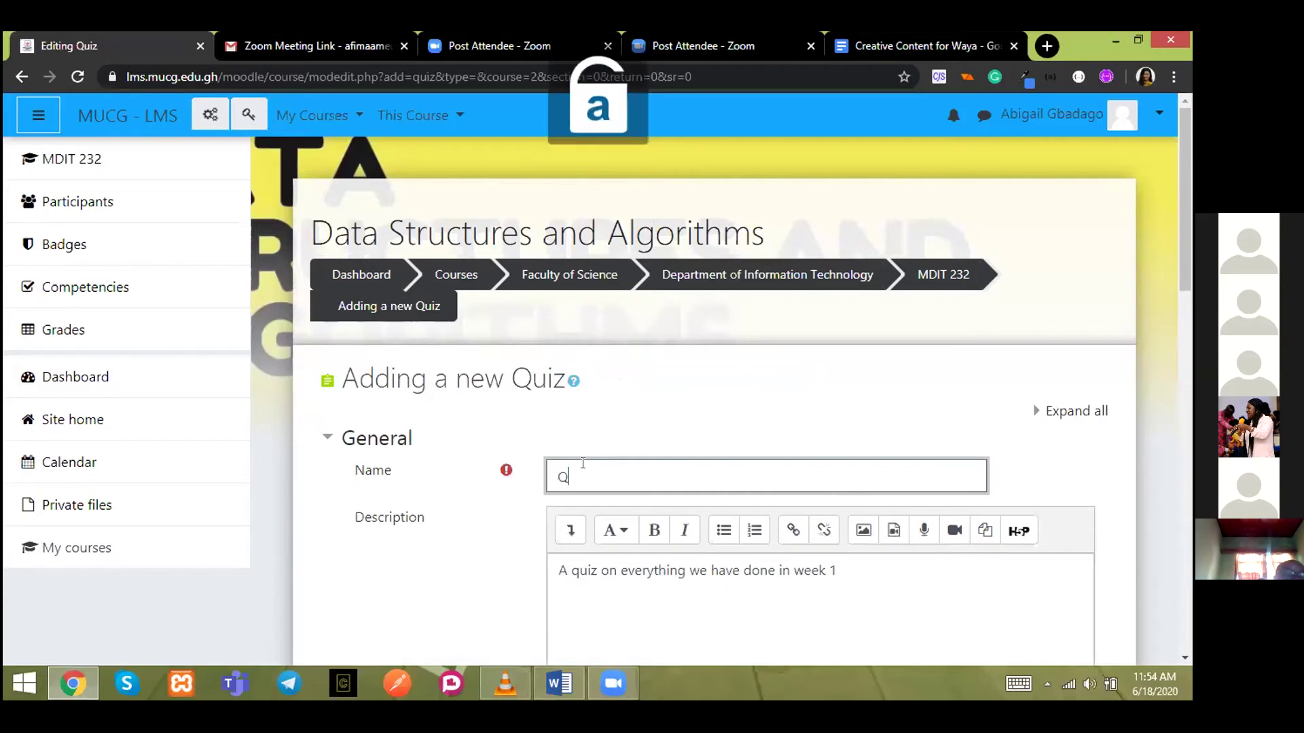
text(uiz)
key(Caps_Lock)
text(O)
key(Caps_Lock)
text(n s)
key(BackSpace)
key(Caps_Lock)
text(S)
key(Caps_Lock)
text(tacks)
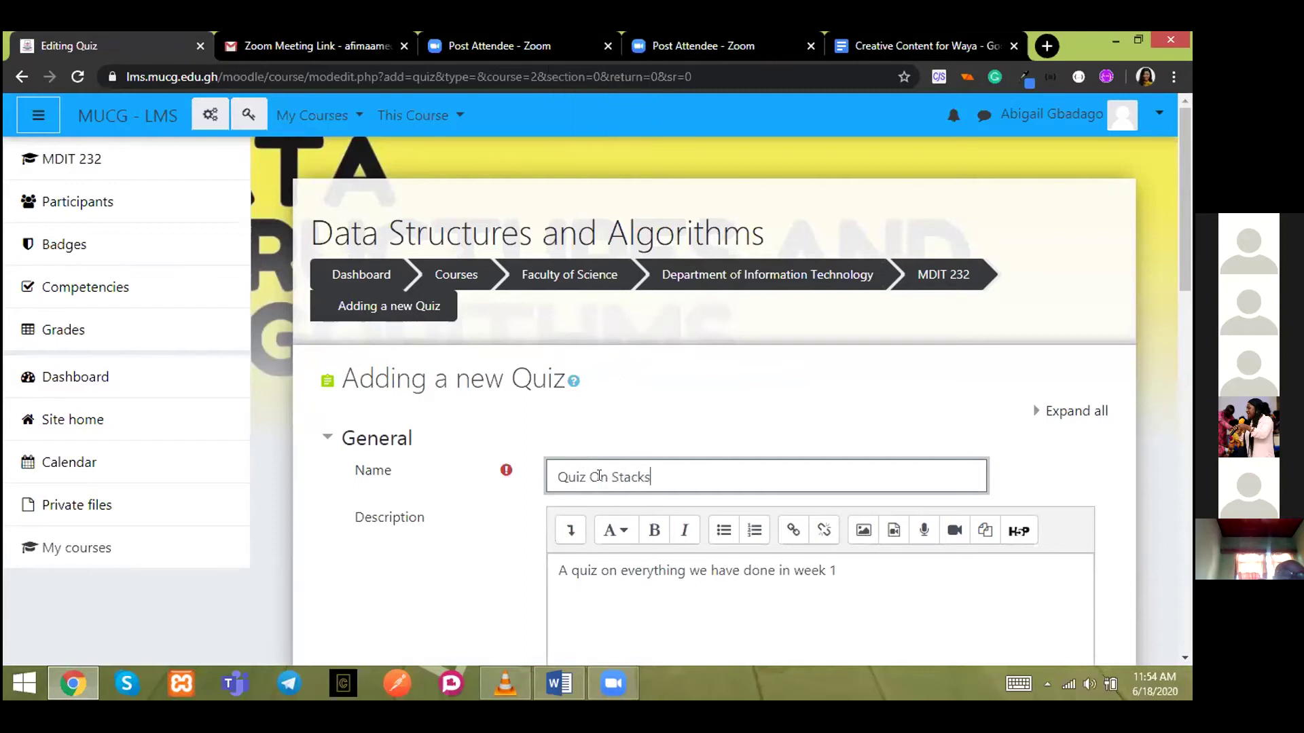
click(600, 476)
key(BackSpace)
key(Caps_Lock)
text(O)
key(Caps_Lock)
key(BackSpace)
text(o)
- Check the description 'A quiz on everything we have done in week 1' and expand Timing
drag(1189, 227, 1188, 253)
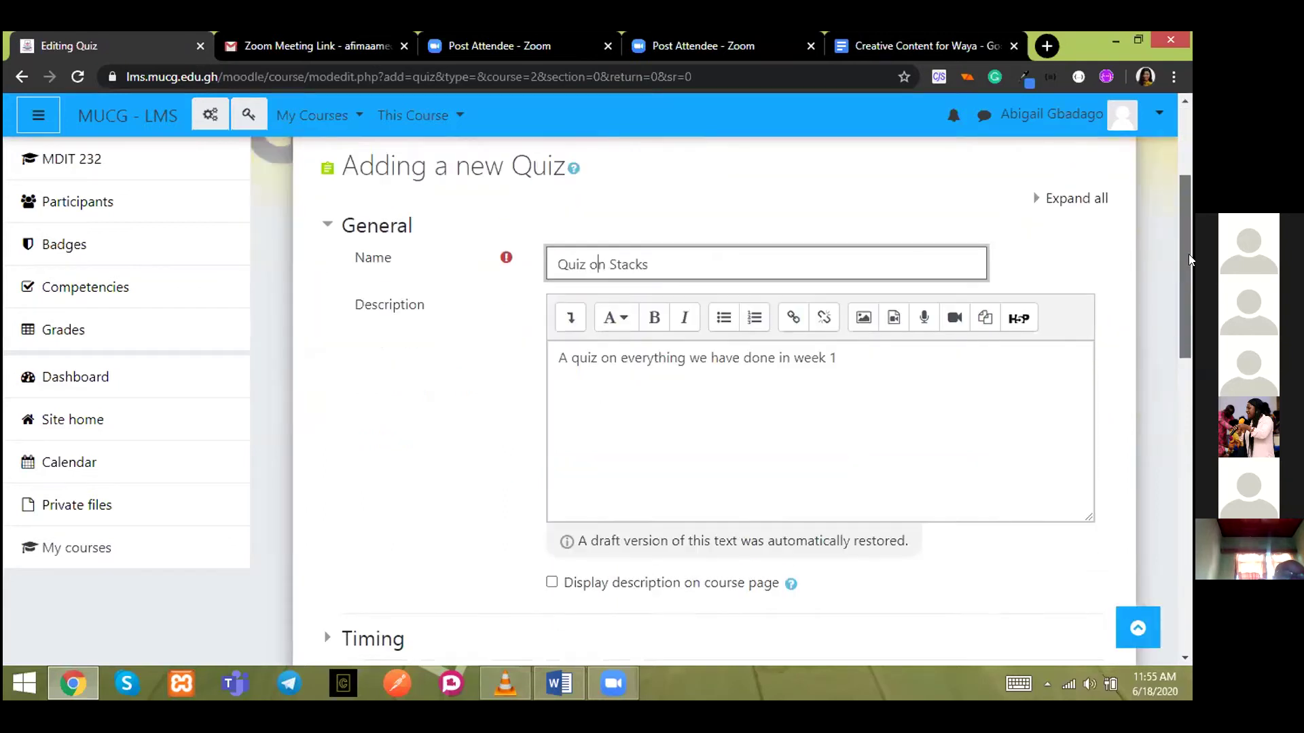
drag(866, 387, 687, 394)
click(935, 406)
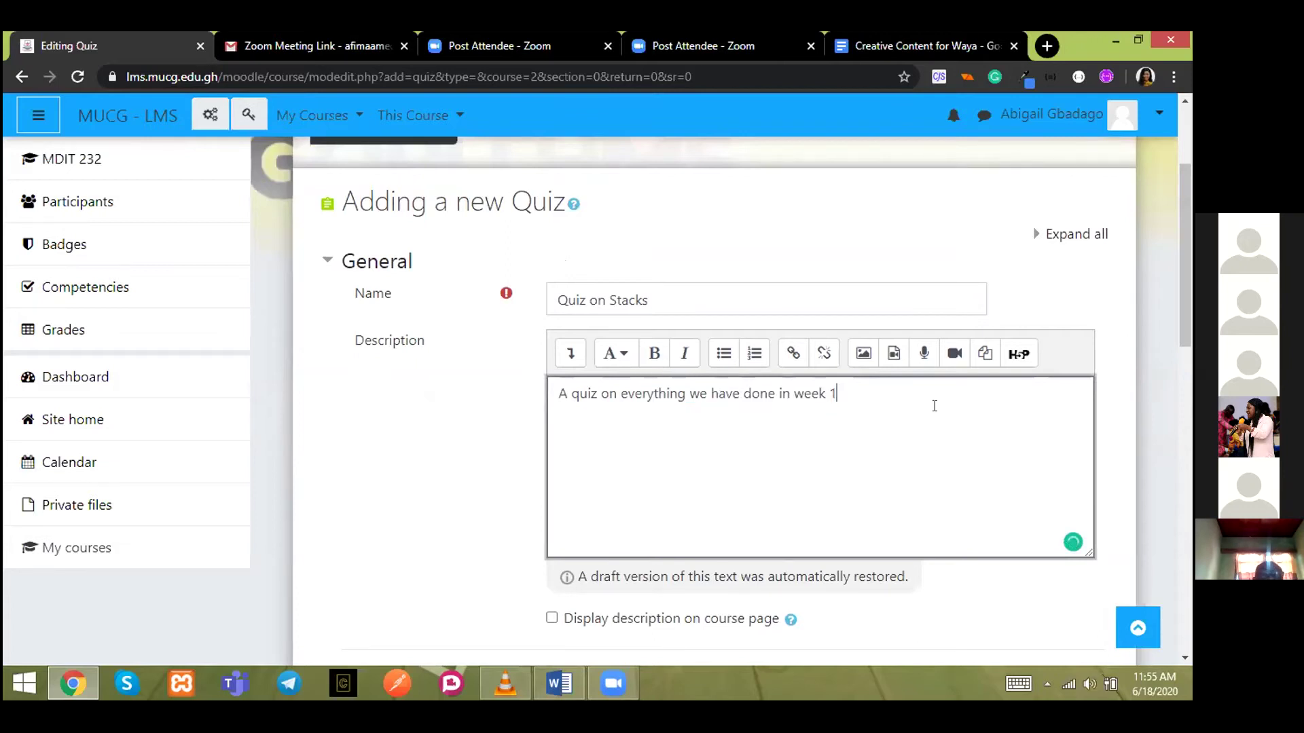
drag(1188, 292, 1185, 410)
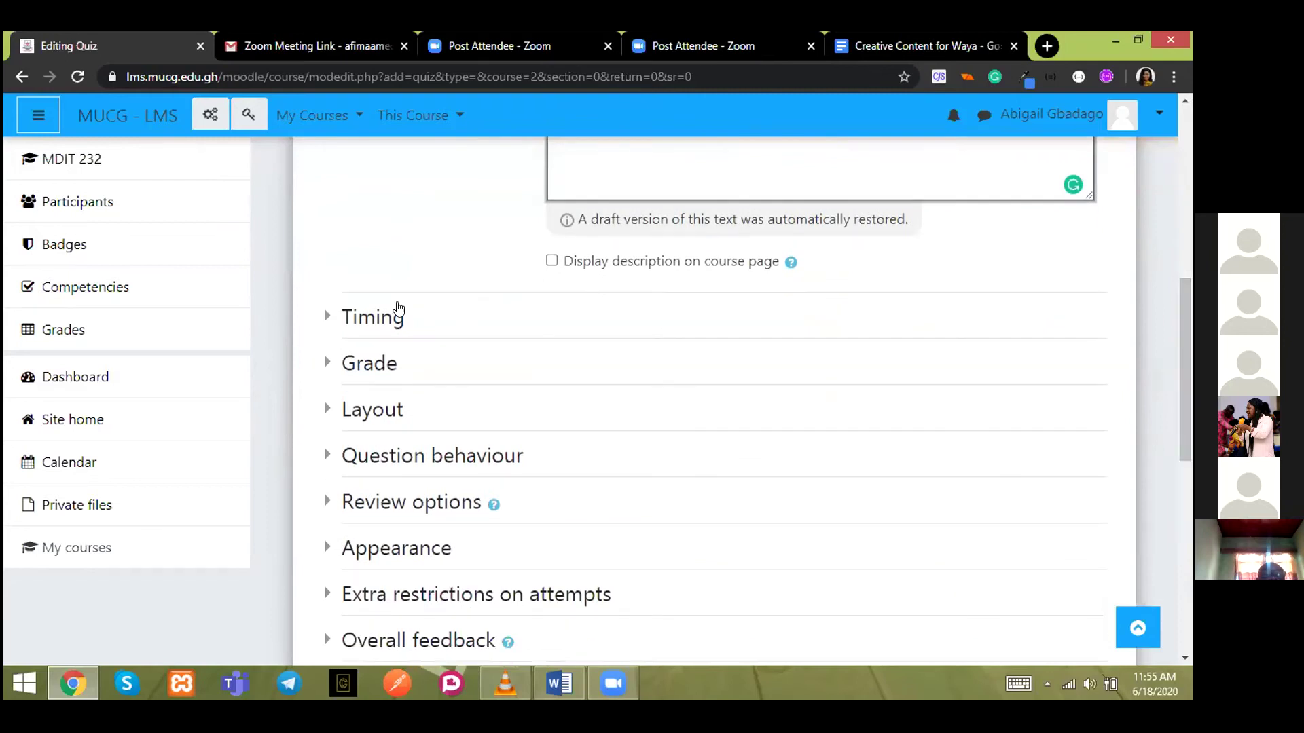
click(385, 319)
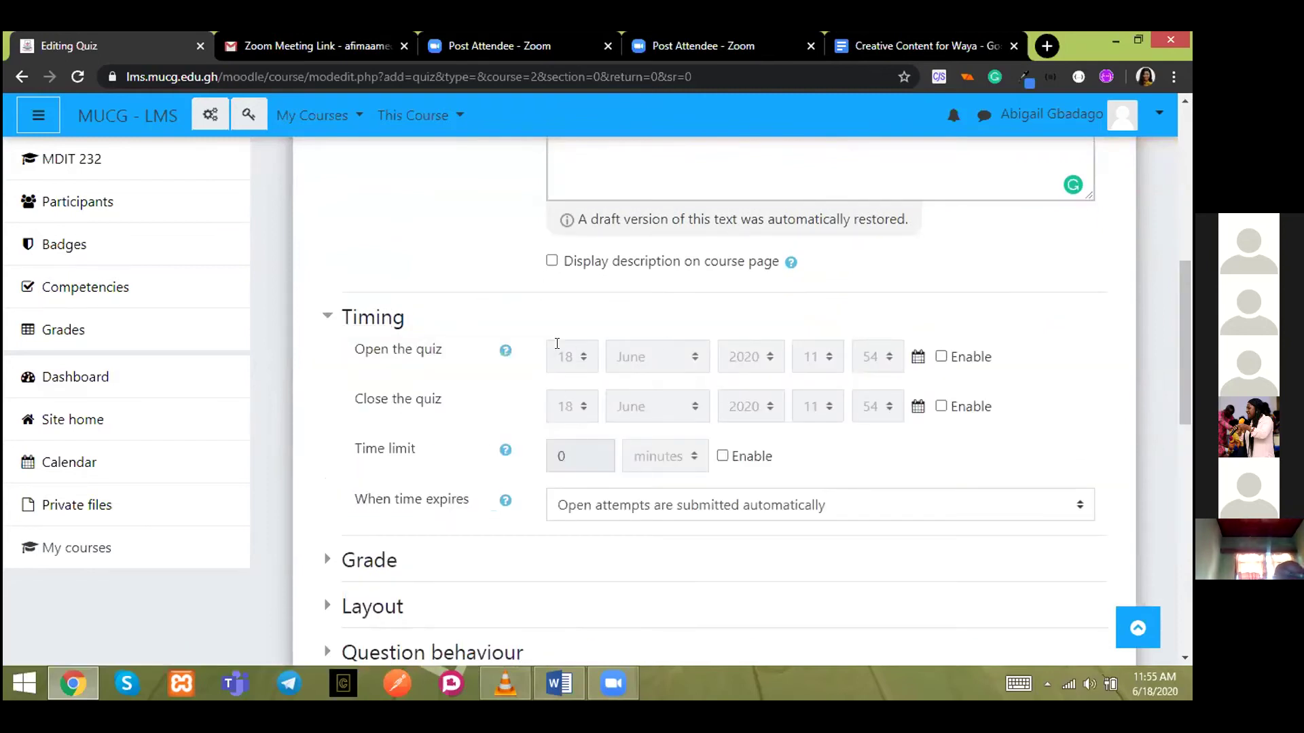
- Enable open and close dates and set the quiz to open 19 June 2020 at 09:00
click(941, 357)
click(941, 406)
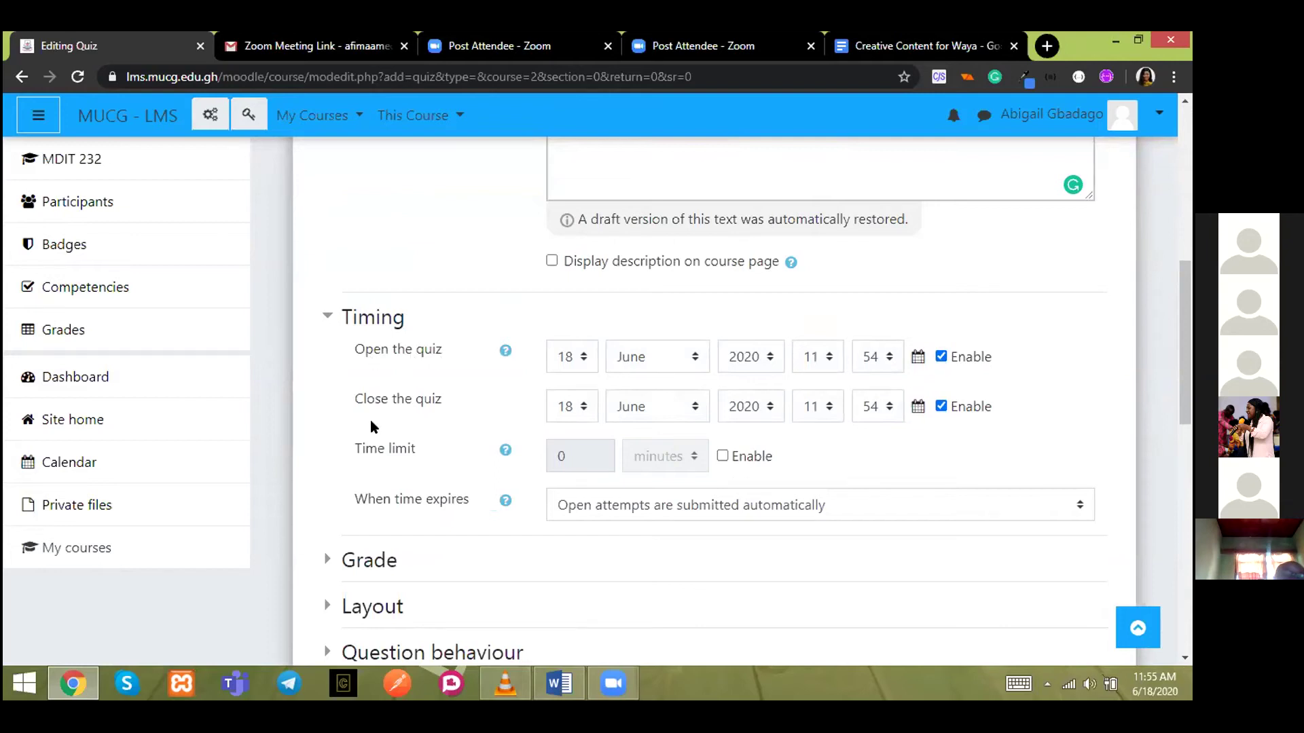
click(570, 358)
drag(593, 163, 592, 201)
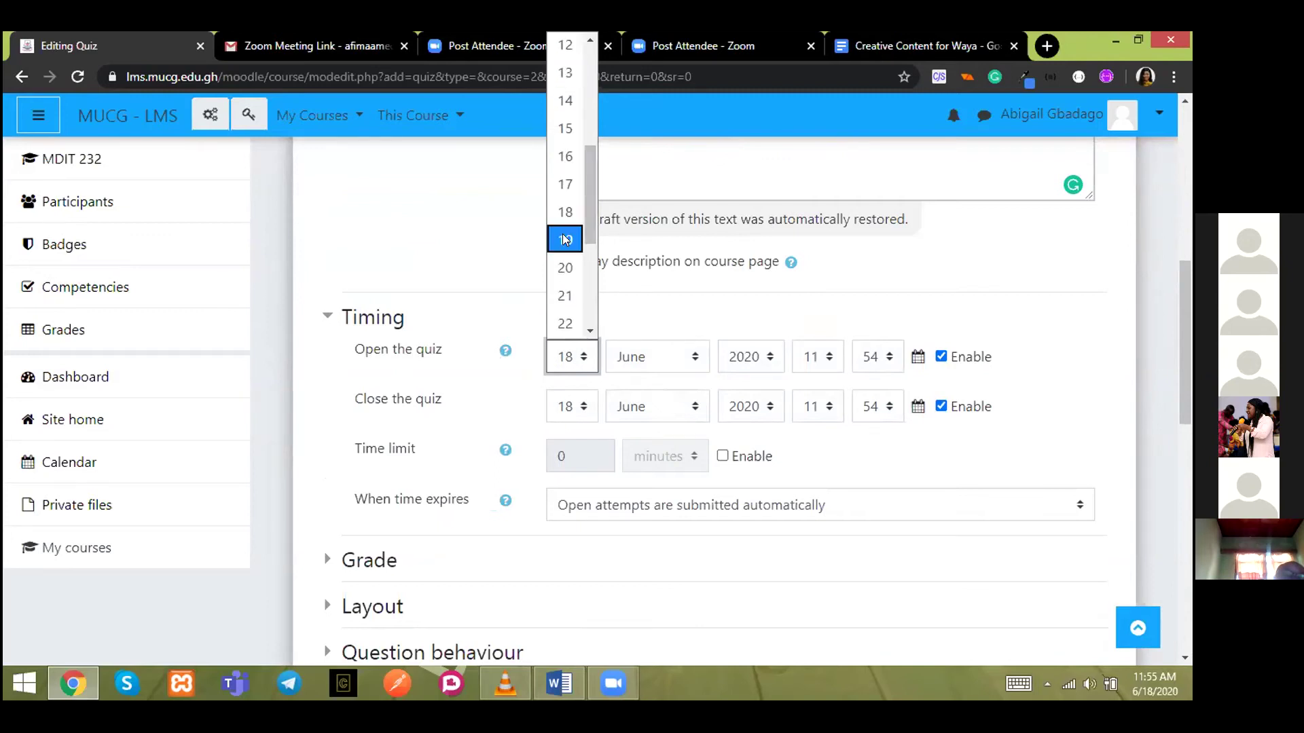
click(615, 319)
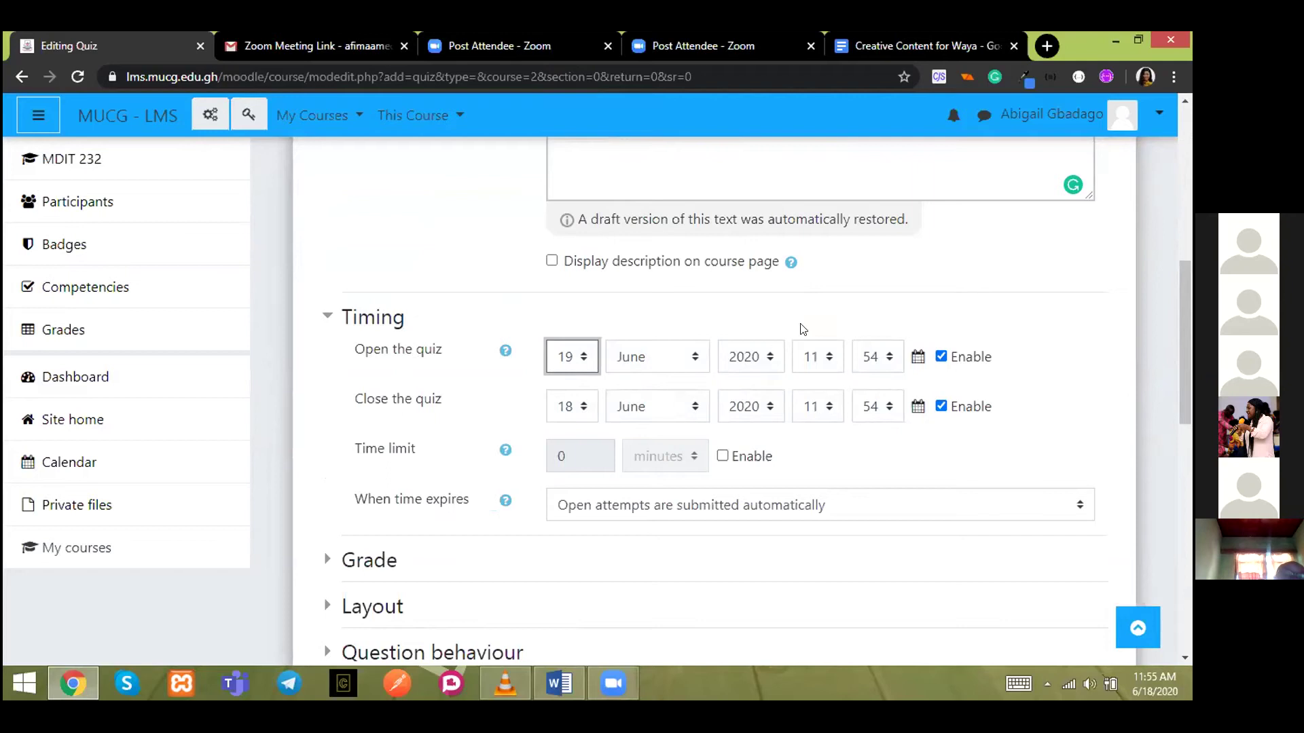
click(817, 358)
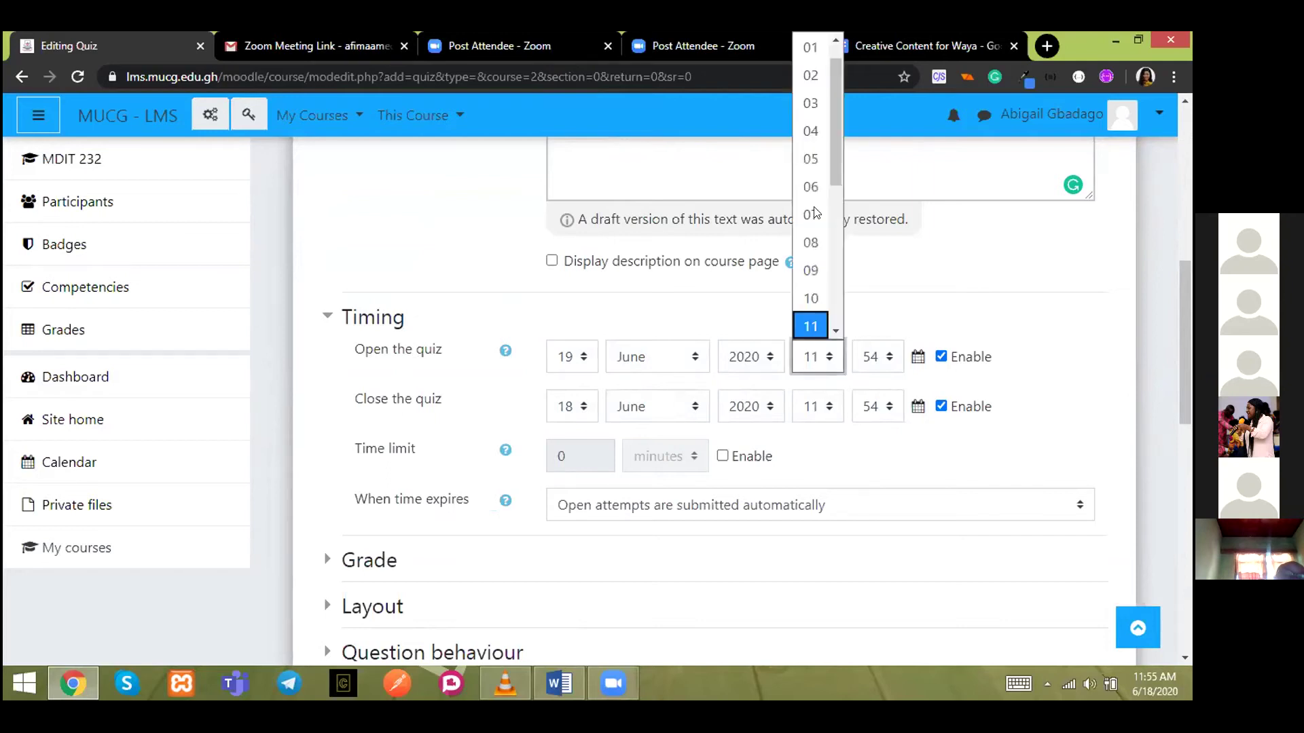
click(806, 158)
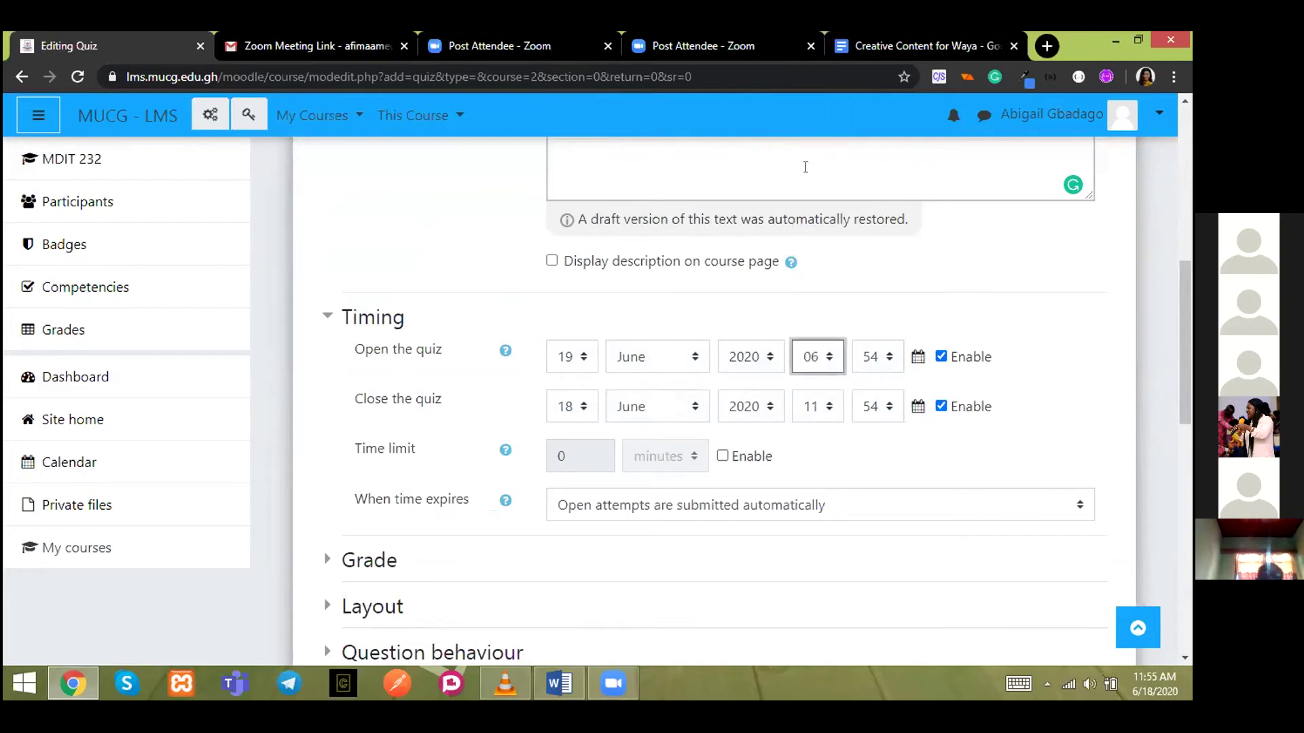
click(816, 358)
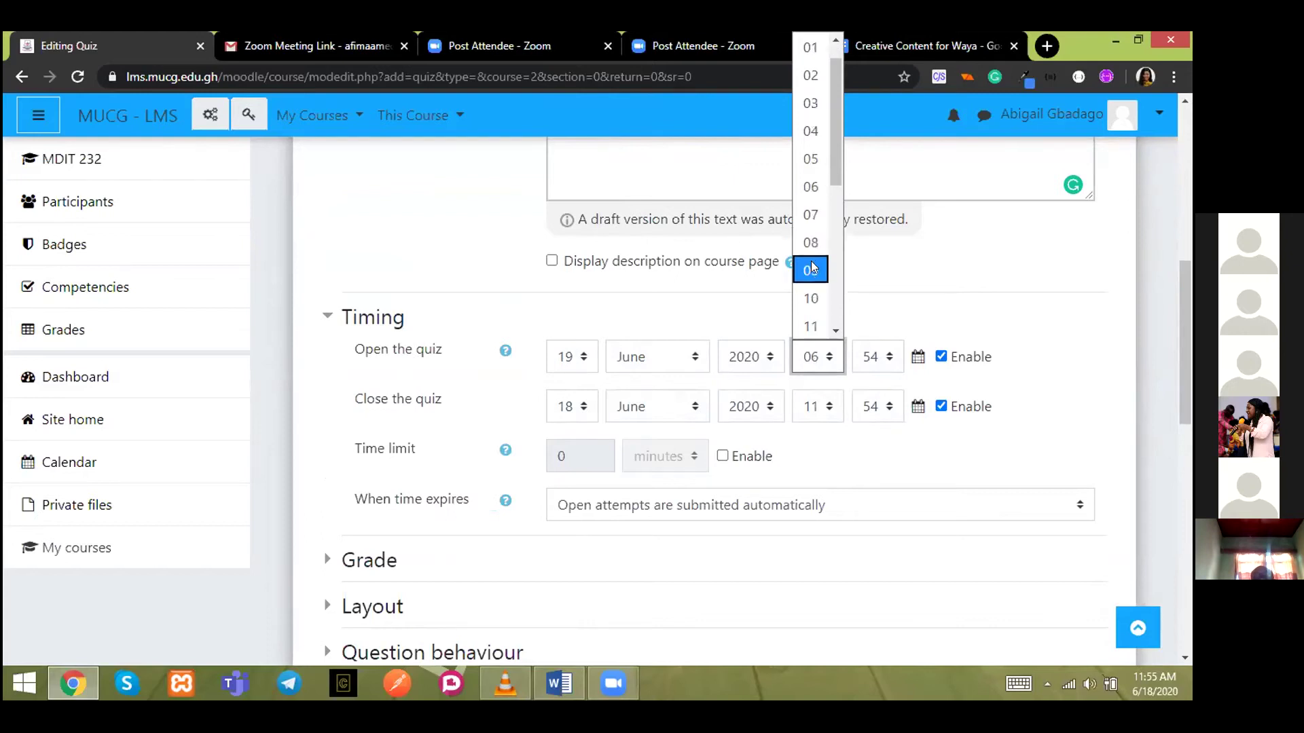
click(813, 269)
click(869, 353)
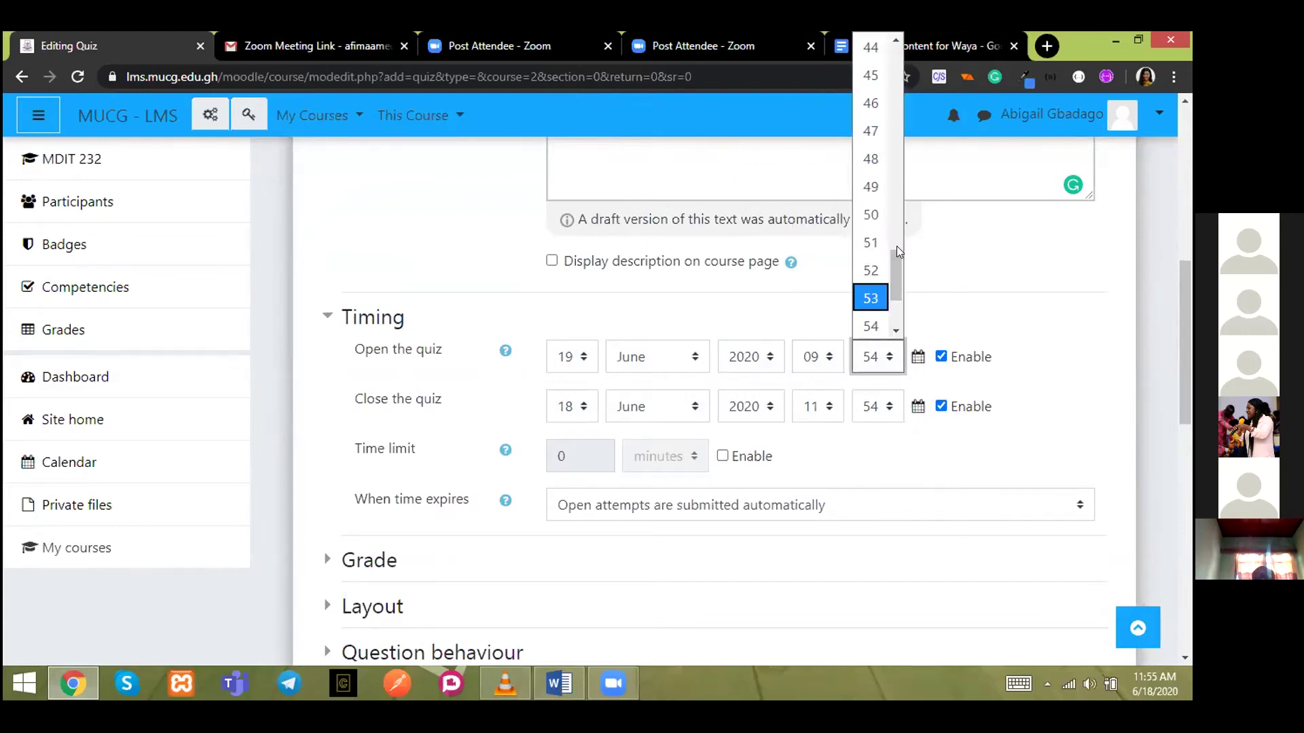
scroll(872, 170, up, 15)
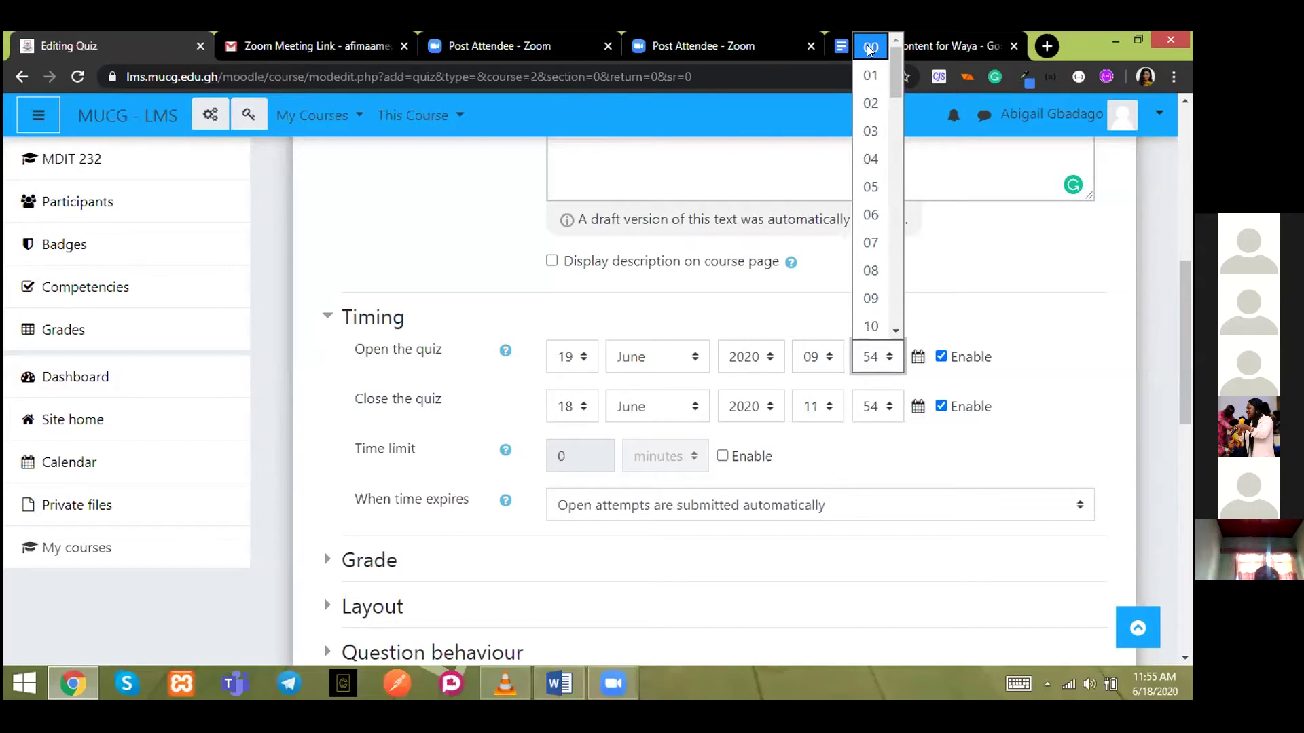
click(870, 45)
- Set the quiz to close on 19 June 2020 at 09:30
click(581, 404)
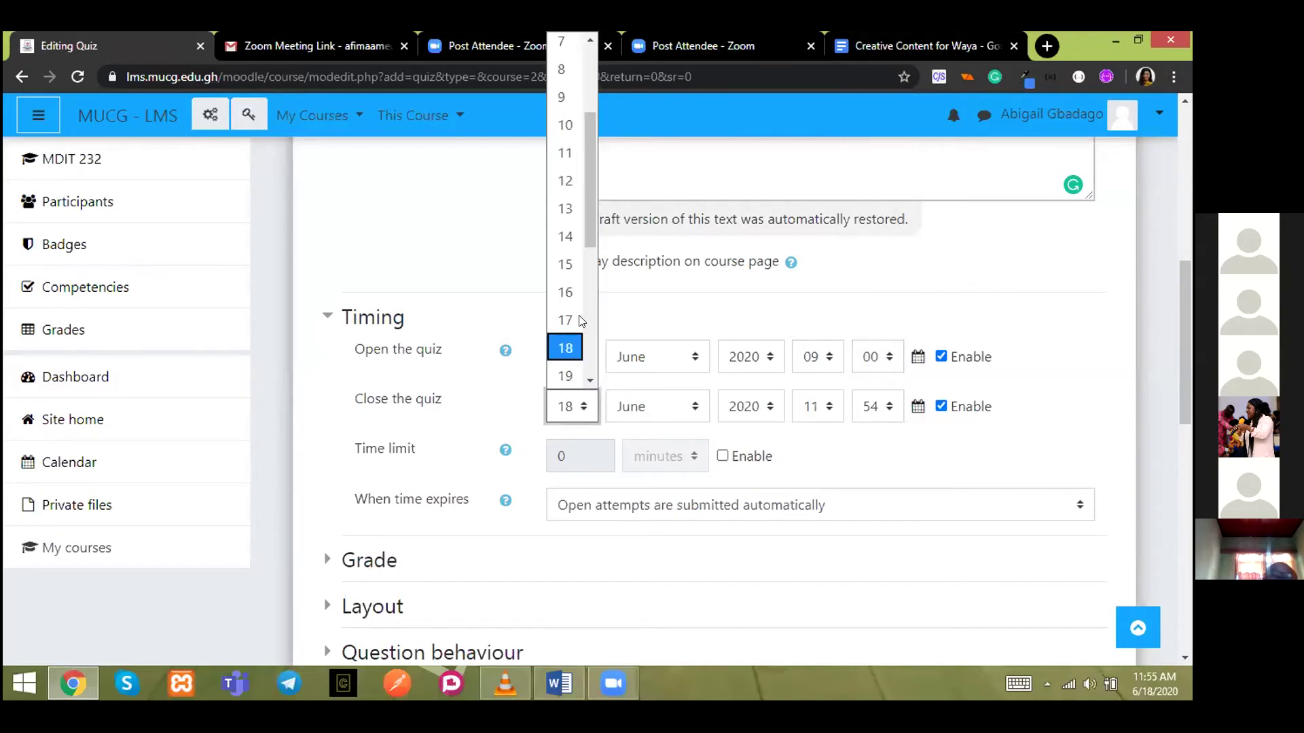
click(569, 375)
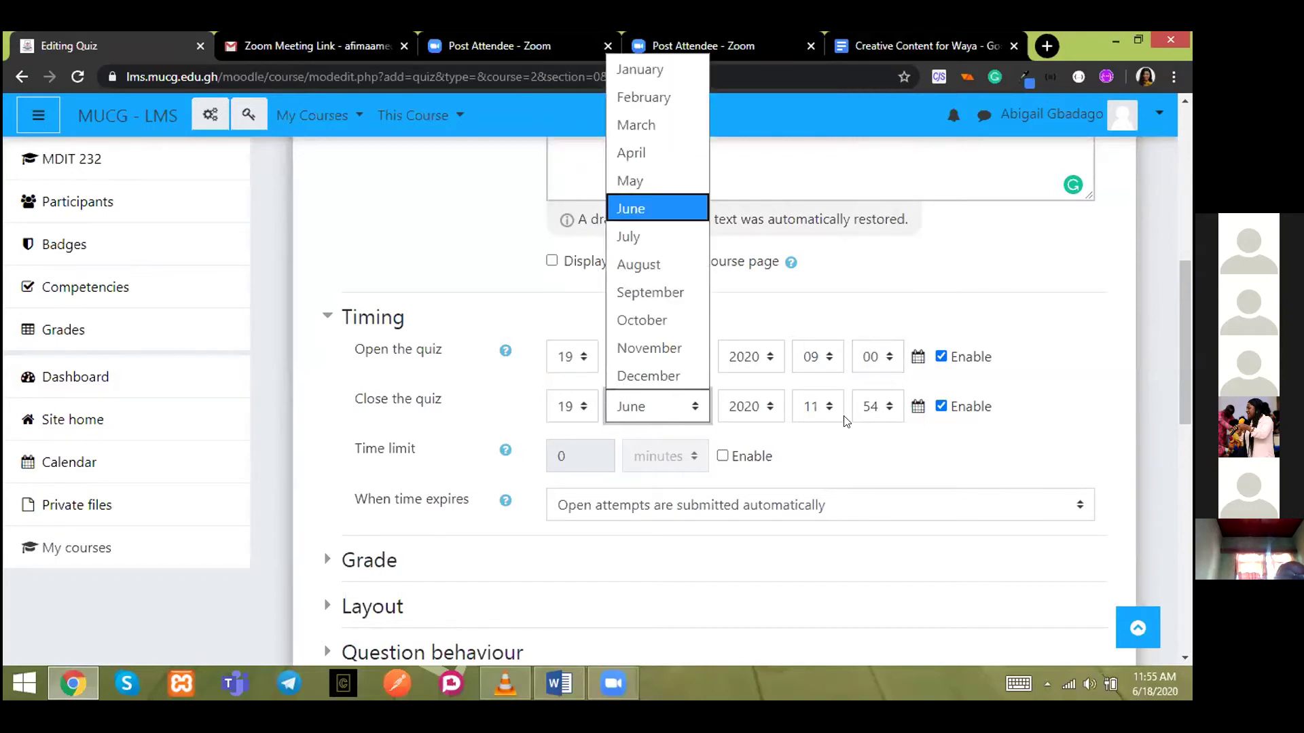
click(677, 406)
click(817, 406)
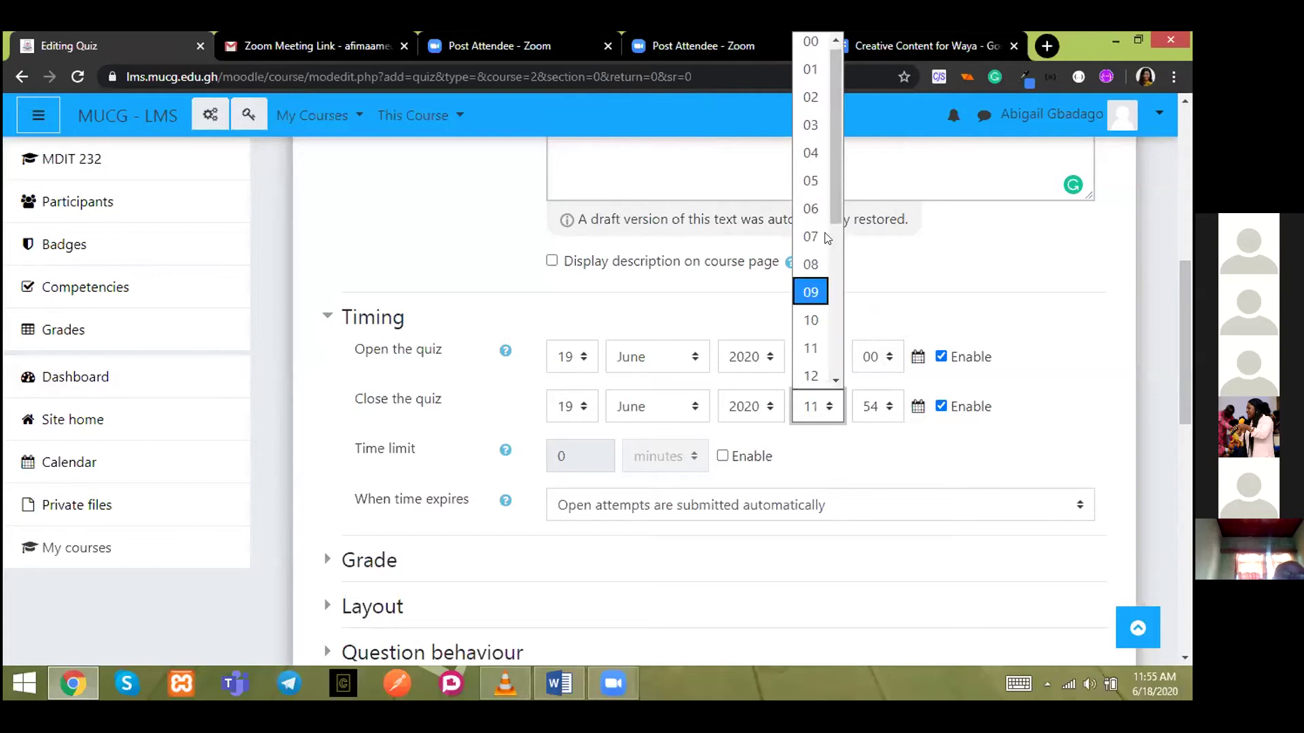
click(820, 292)
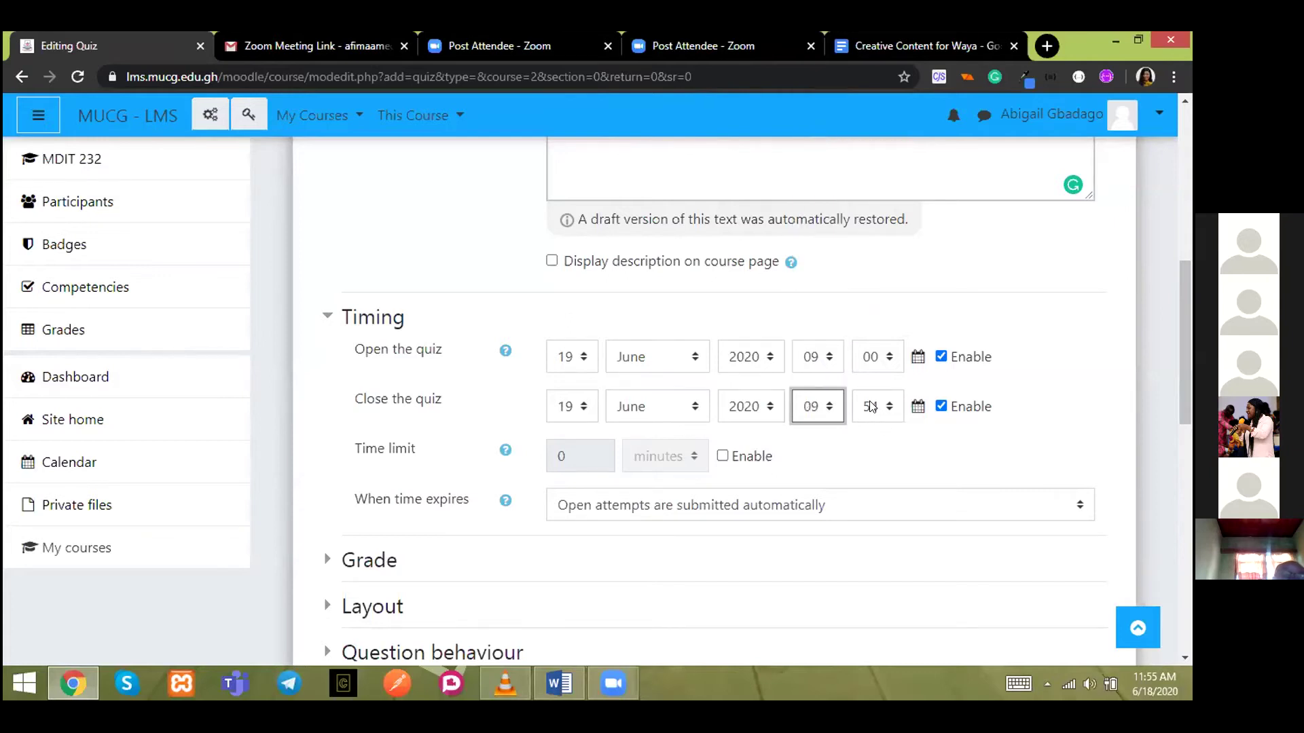
click(872, 406)
drag(895, 271, 891, 238)
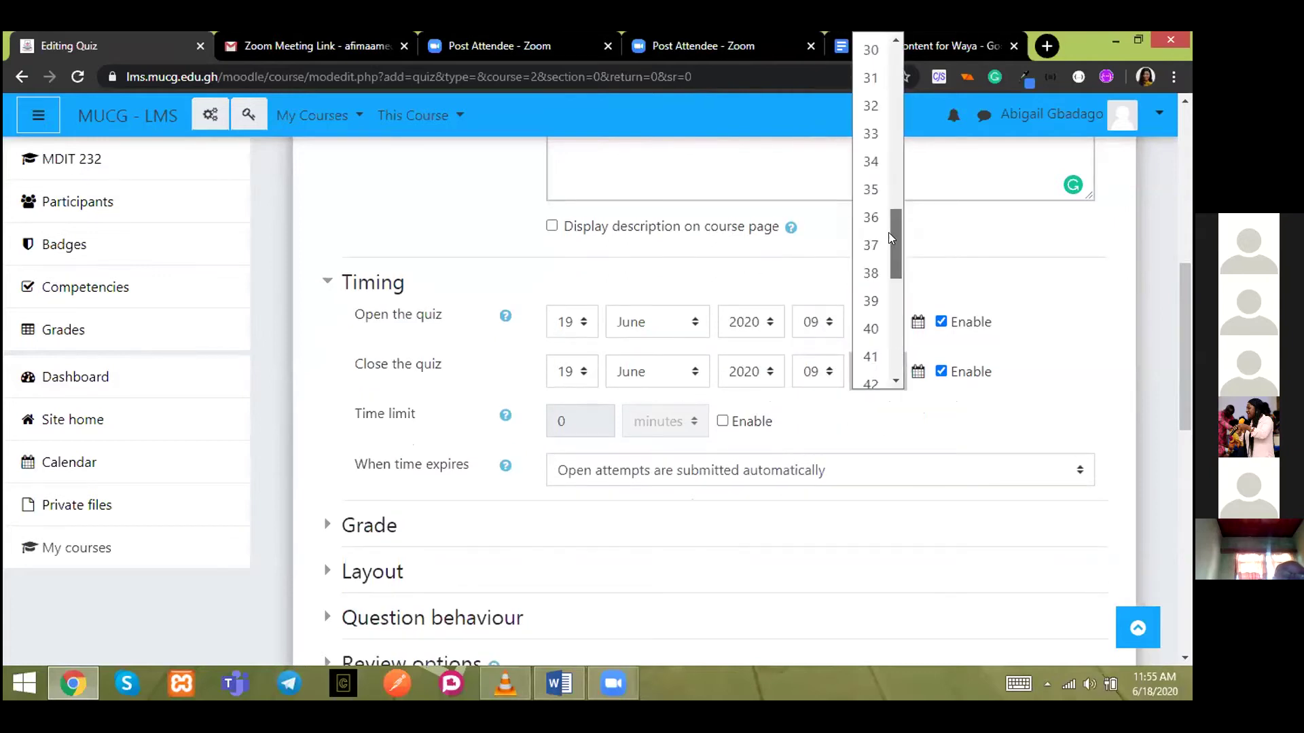
click(862, 378)
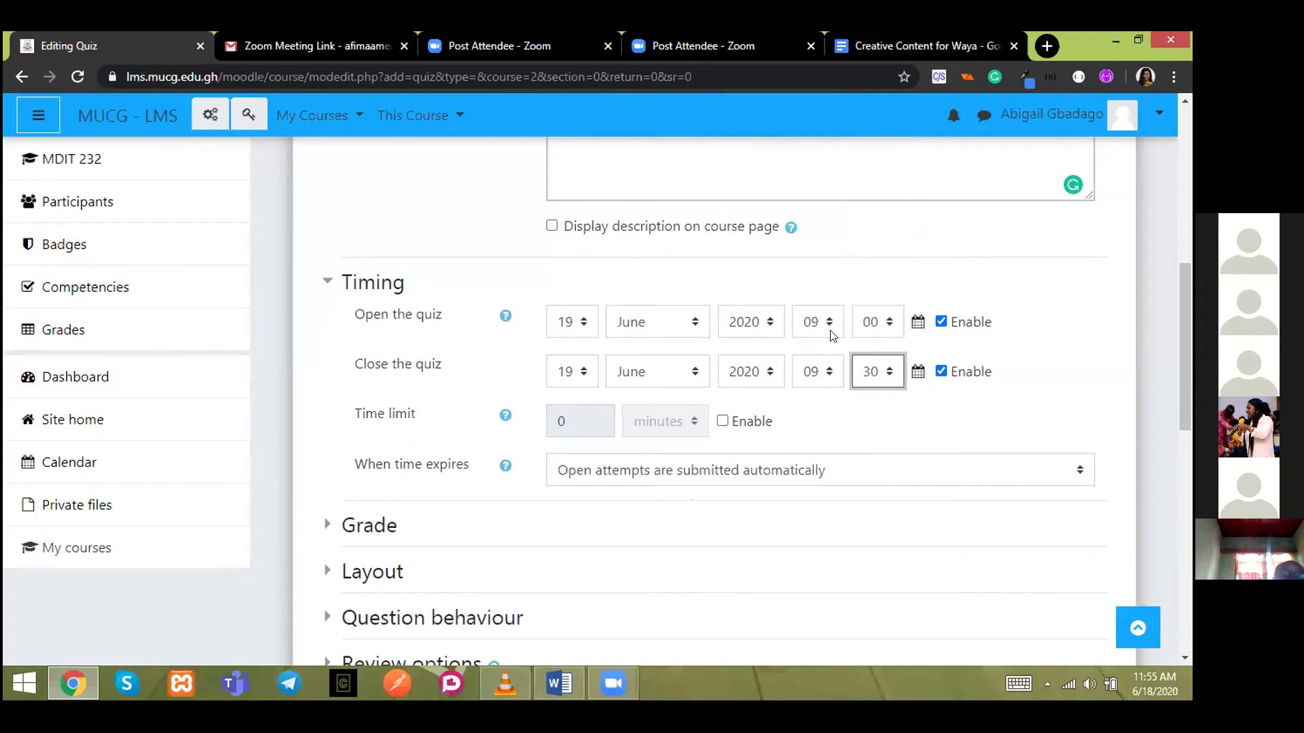
- Return from the Creative Content for Waya document and enable the quiz time limit
key(ctrl+shift+Tab)
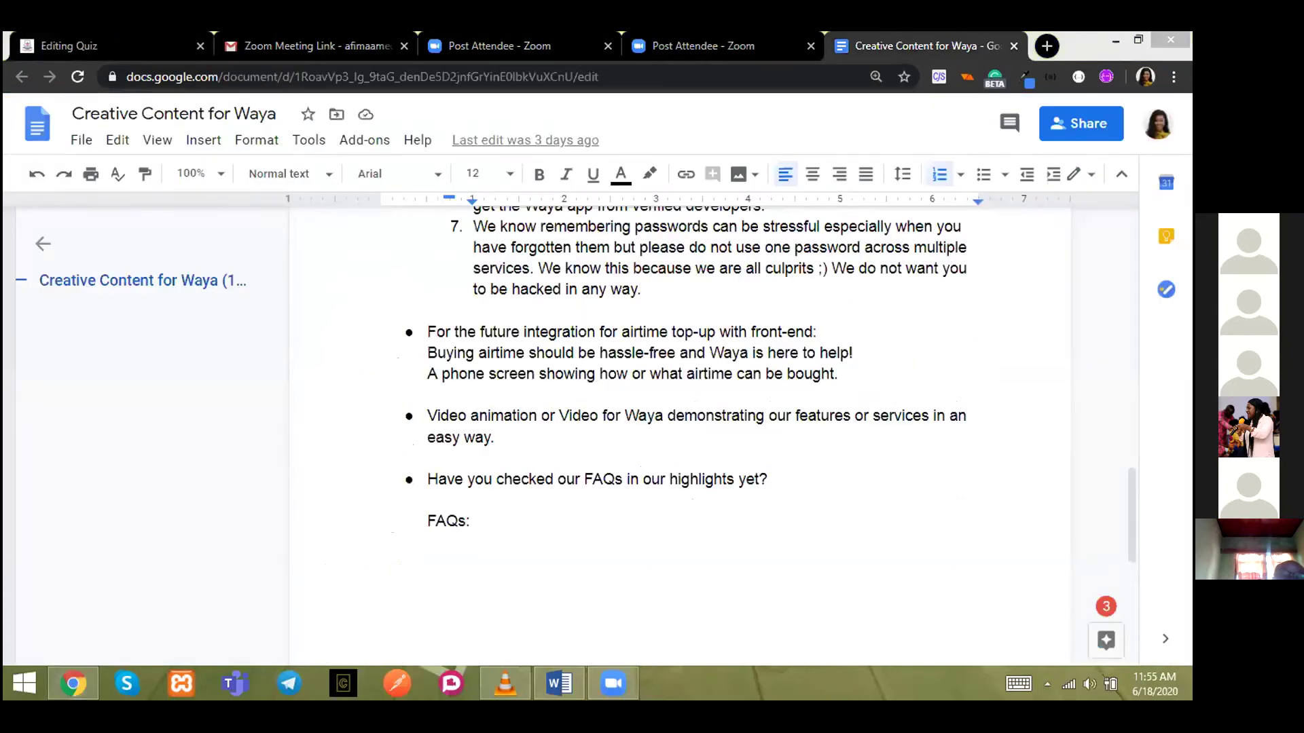
key(ctrl+Tab)
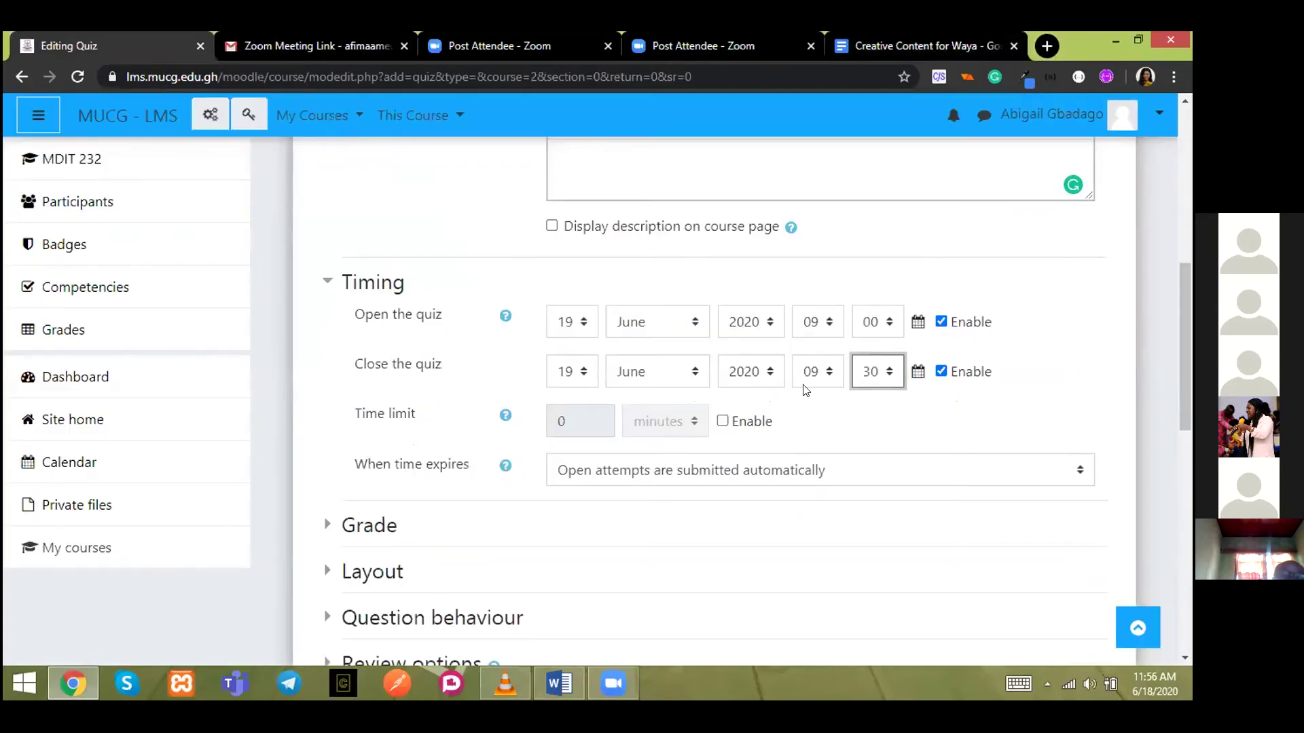
drag(1188, 430, 1189, 472)
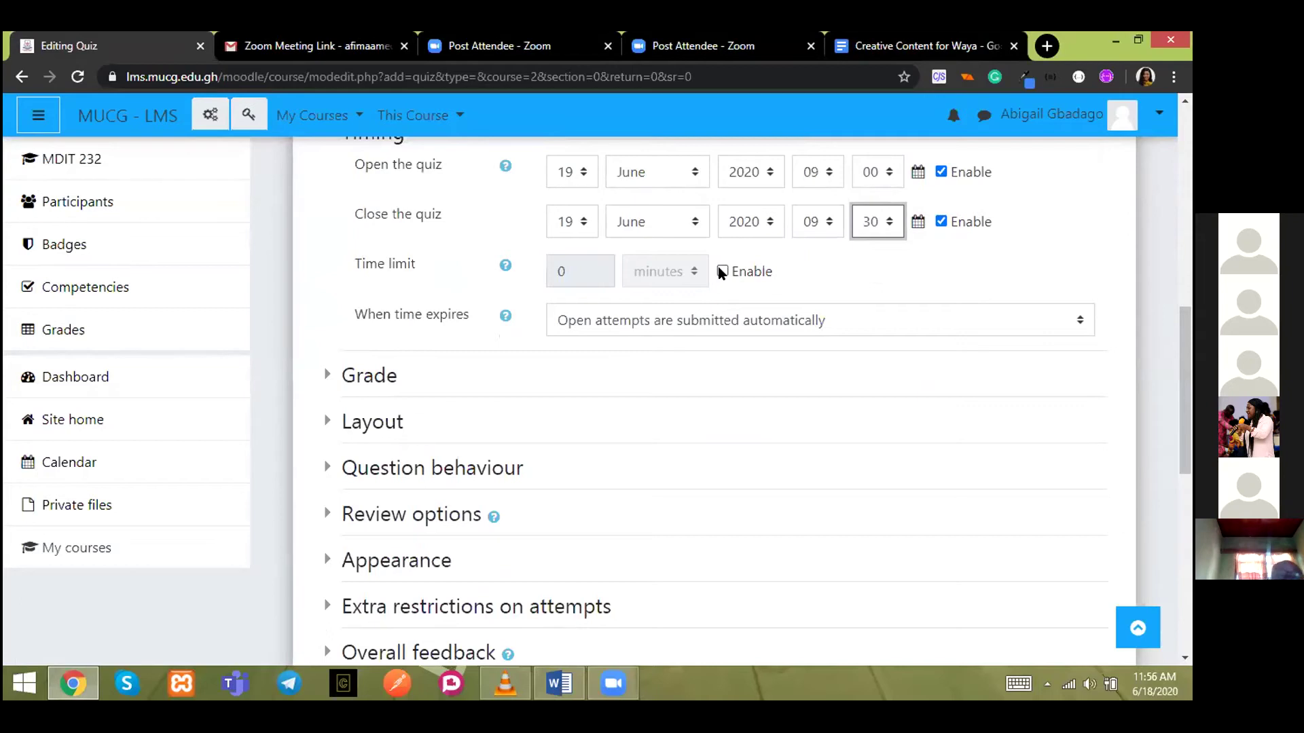
click(721, 272)
- Enter a 30-minute time limit and review the When time expires options
click(582, 271)
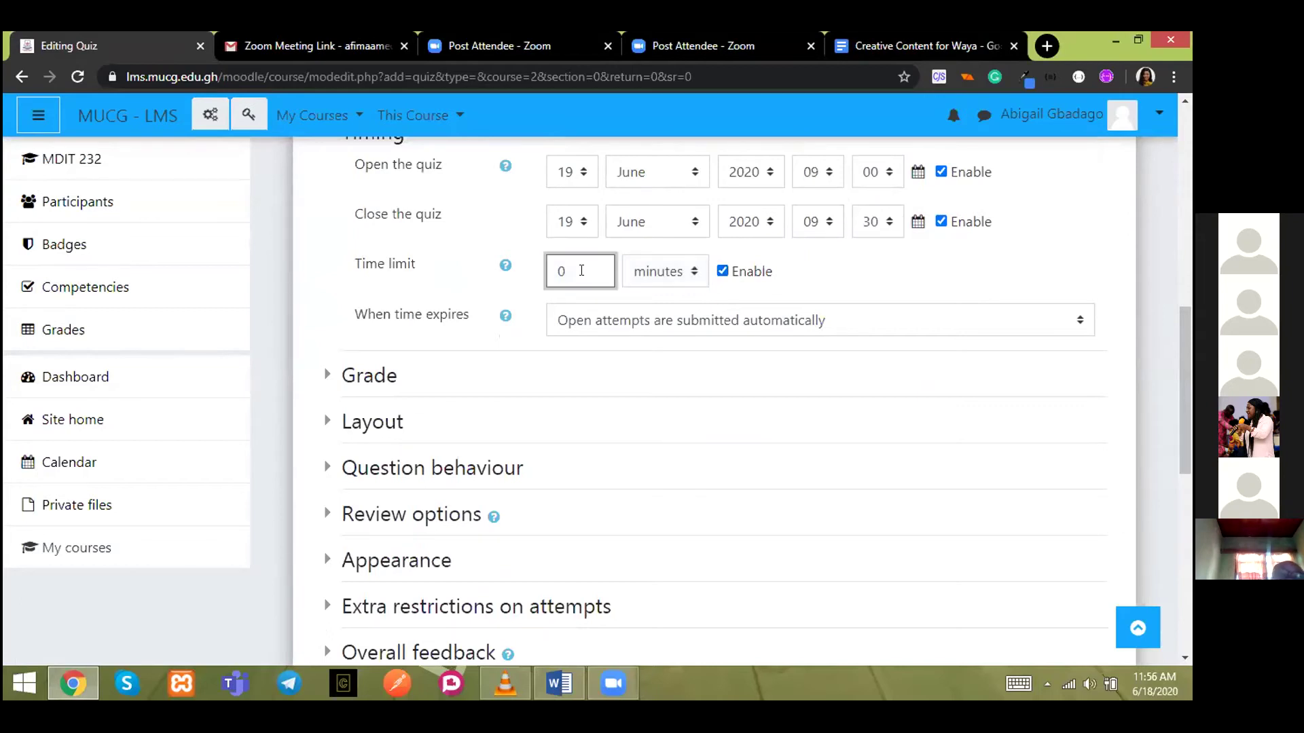
text(30)
click(911, 280)
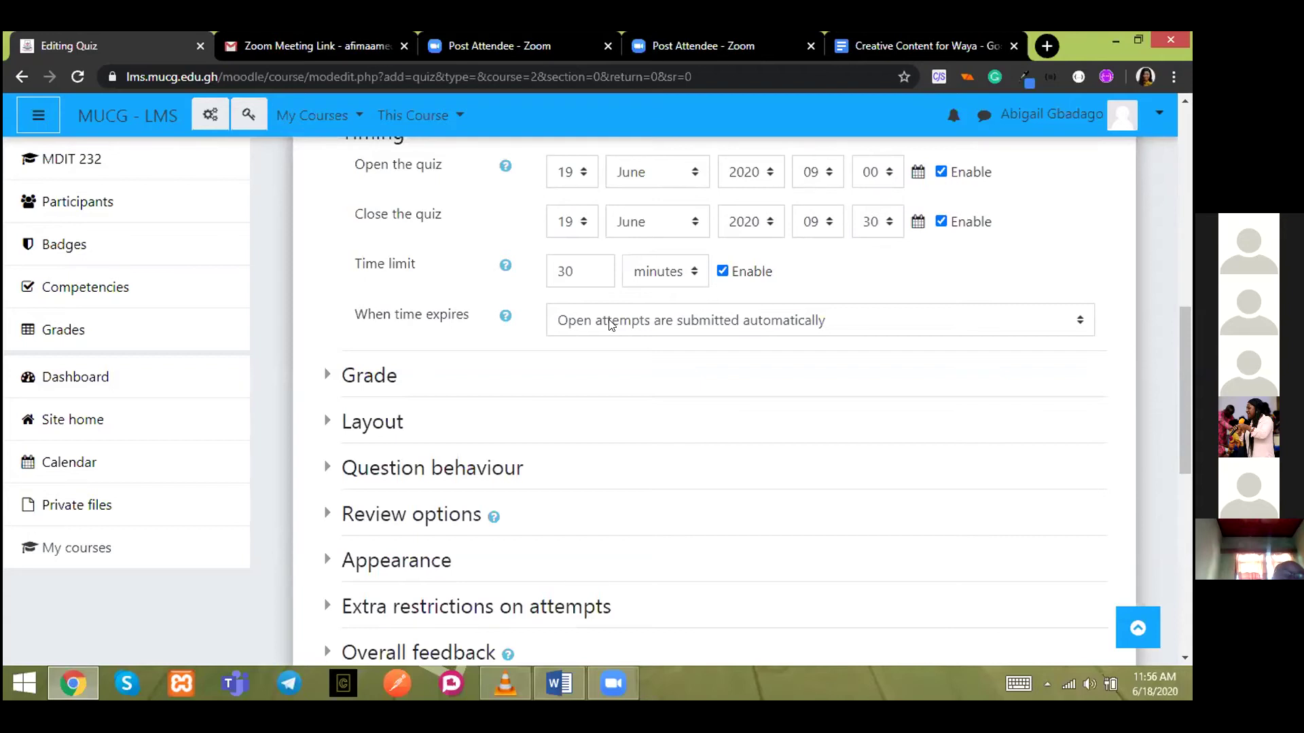
click(610, 325)
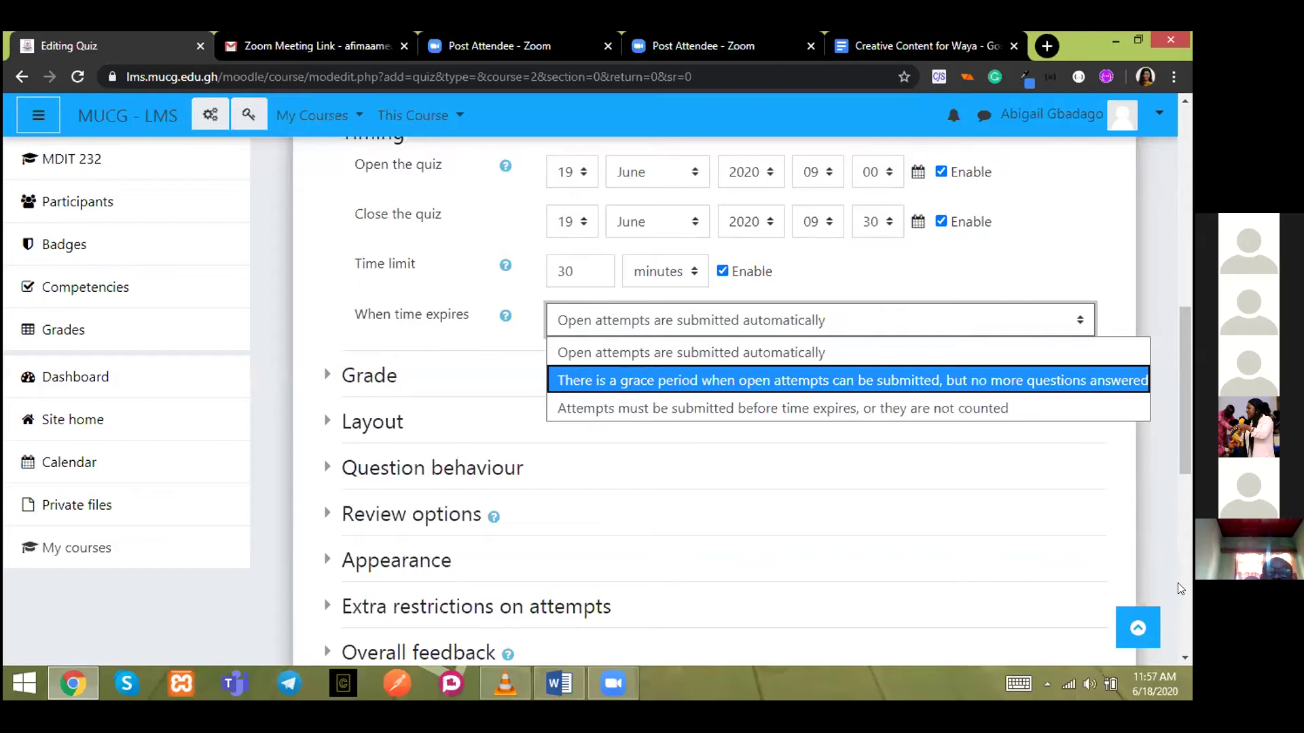
key(Down)
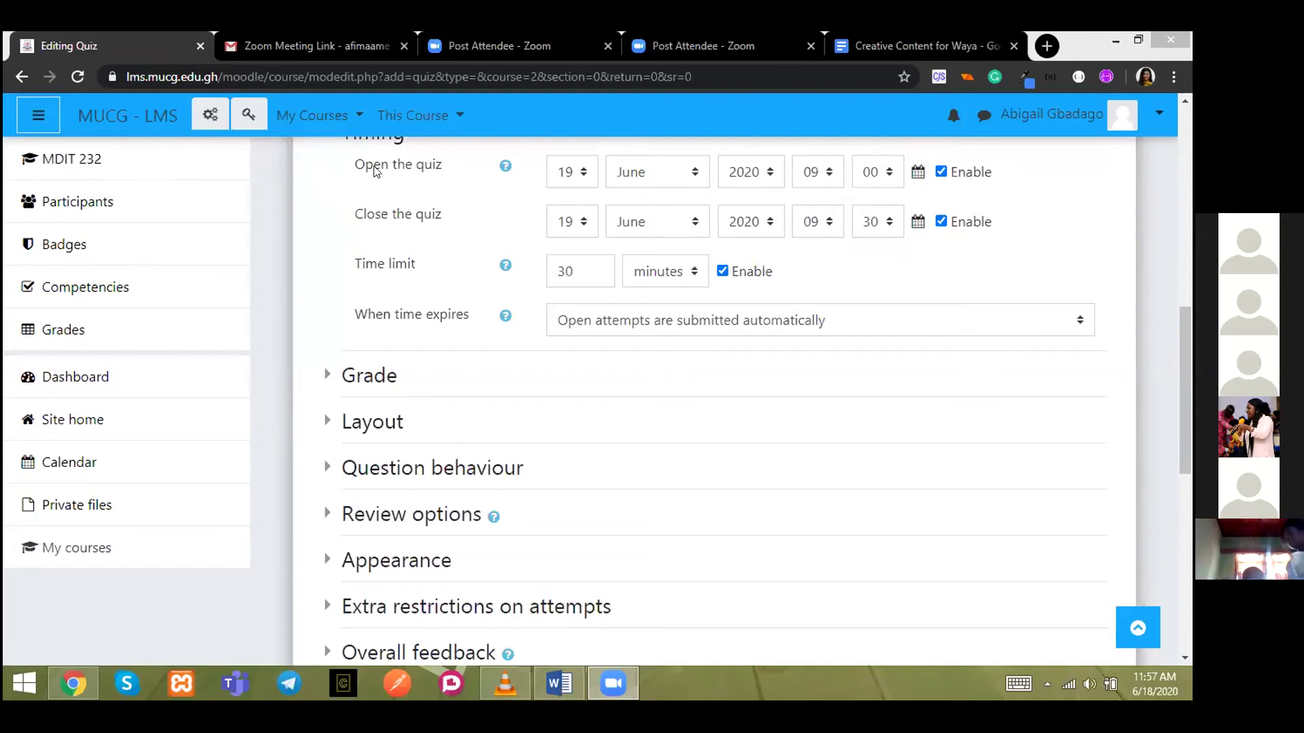
- Choose the grace-period option for expired attempts, keeping a 1-day submission grace period
click(1189, 367)
drag(1189, 367, 1189, 377)
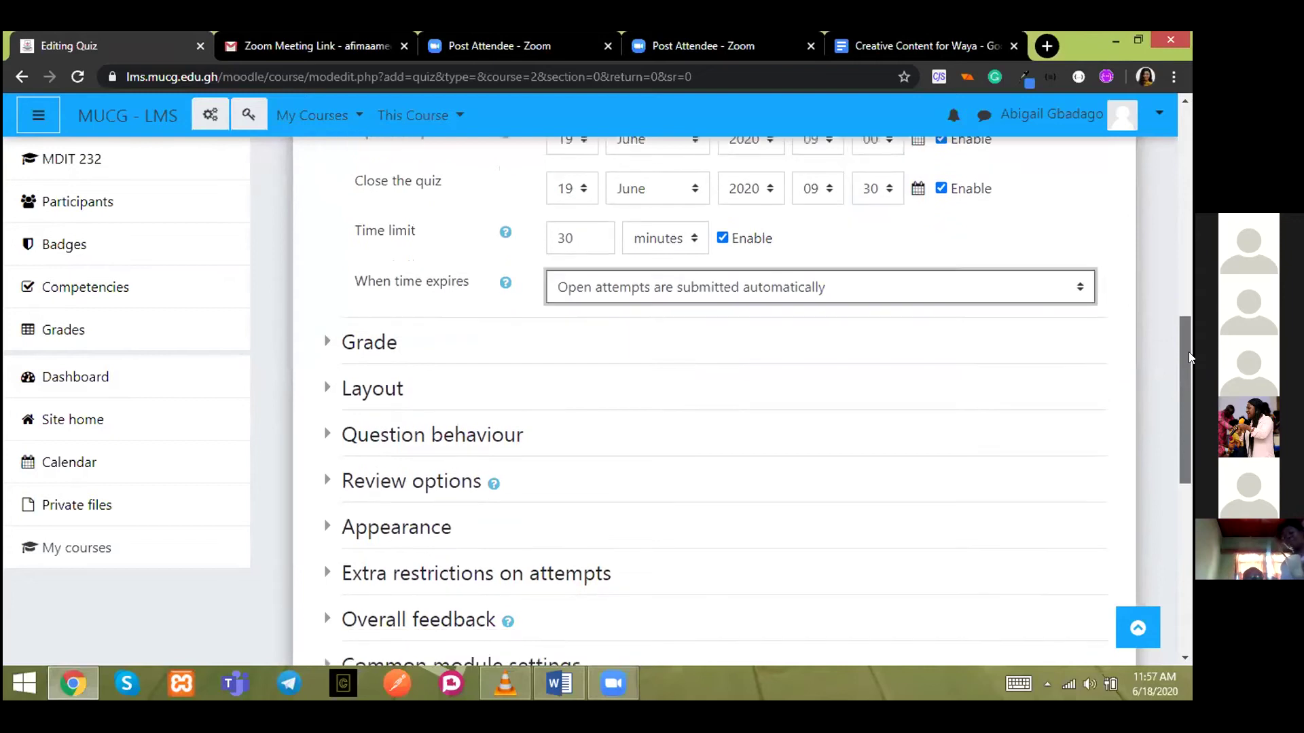
click(748, 275)
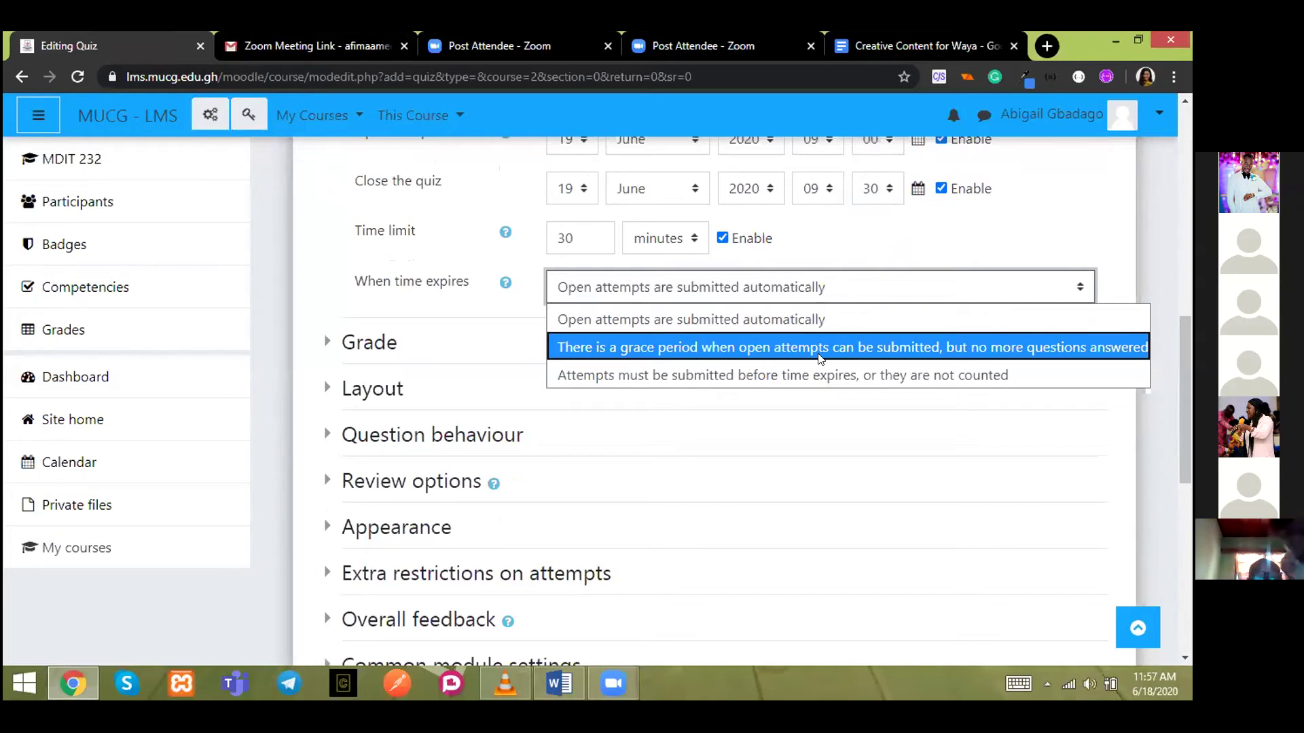
click(1003, 348)
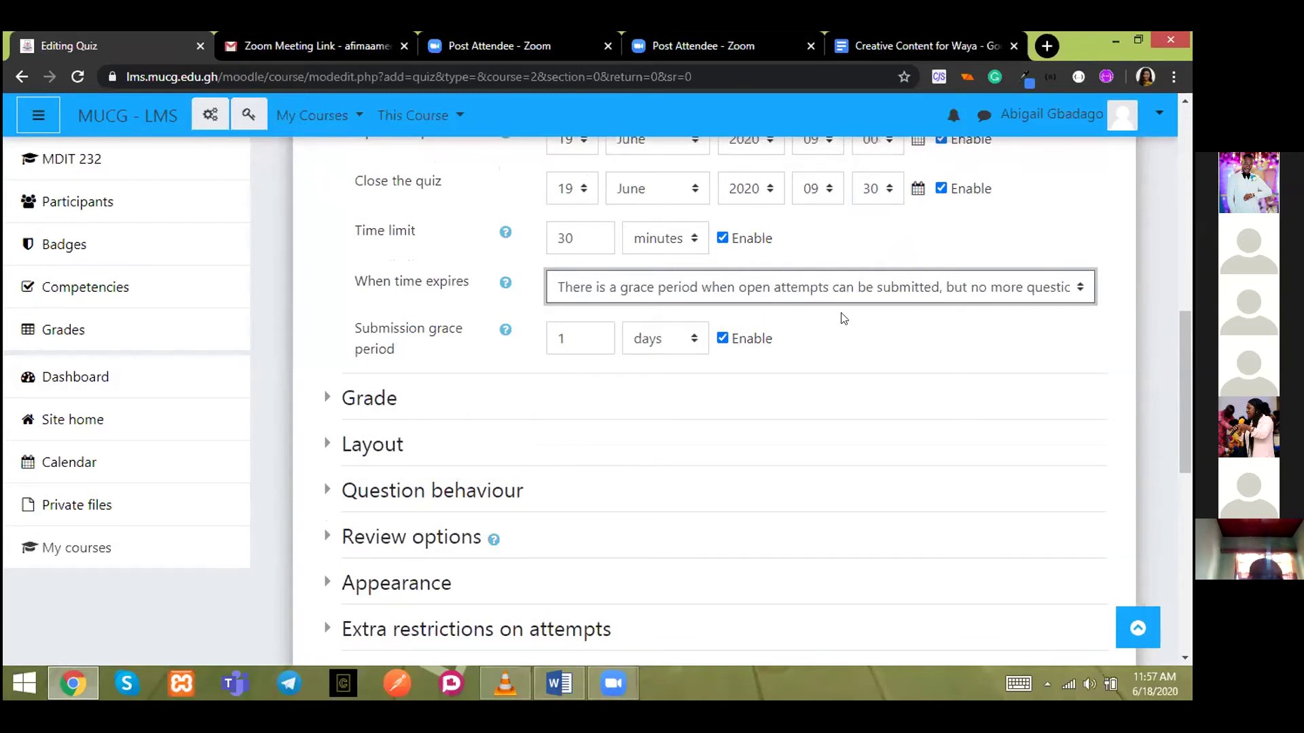
drag(1189, 388, 1189, 417)
- Expand Grade and set the grade to pass to 50
click(382, 237)
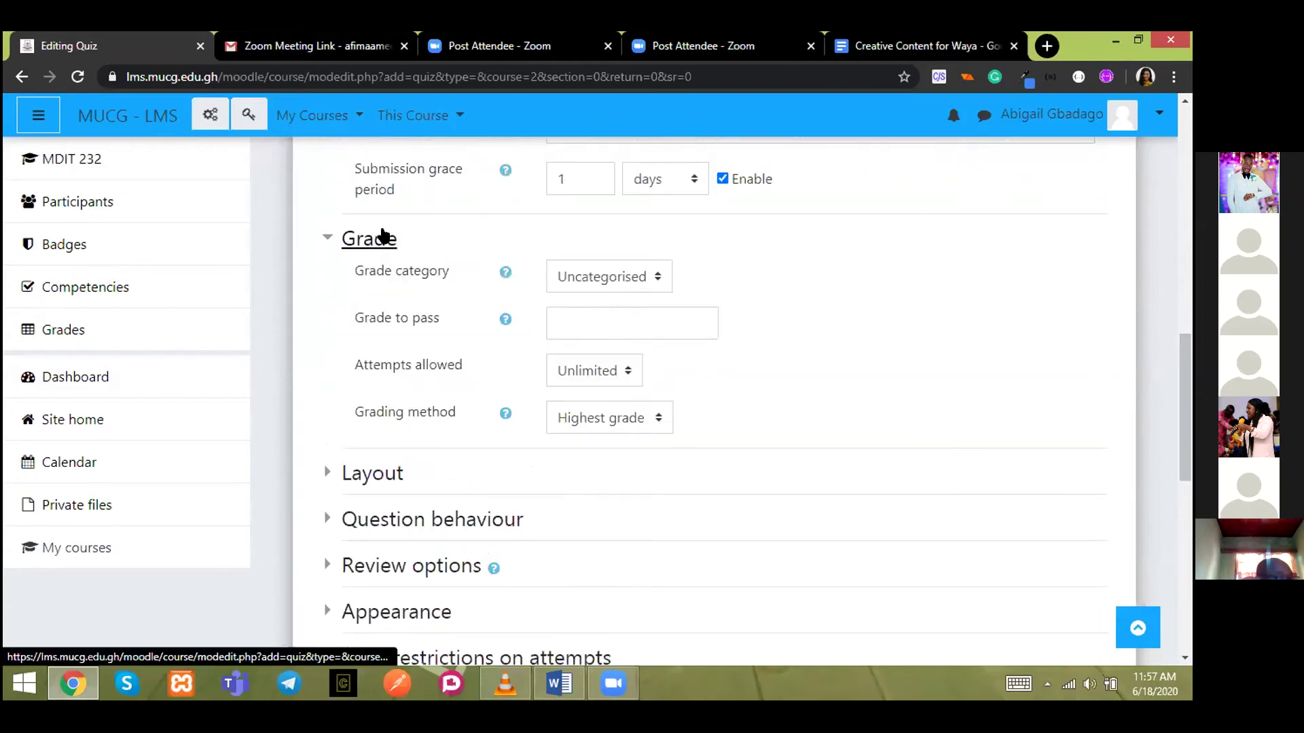
click(641, 323)
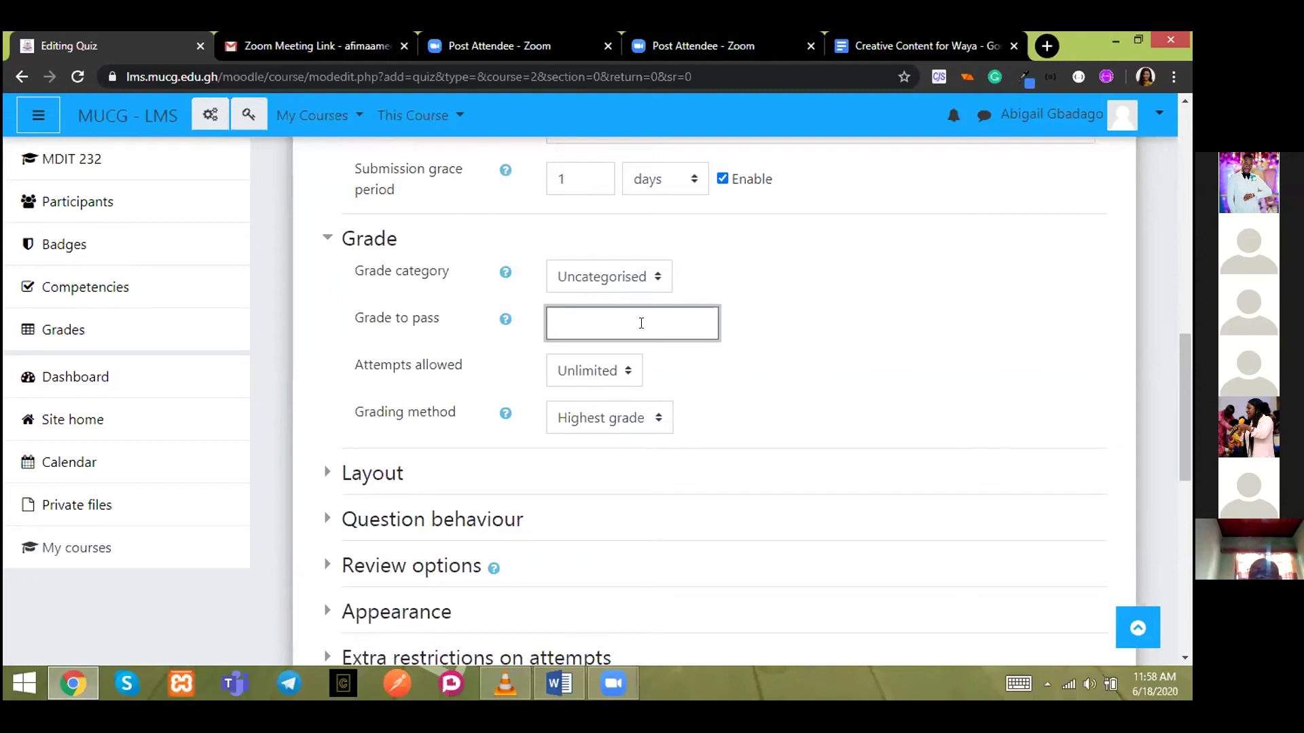
text(5)
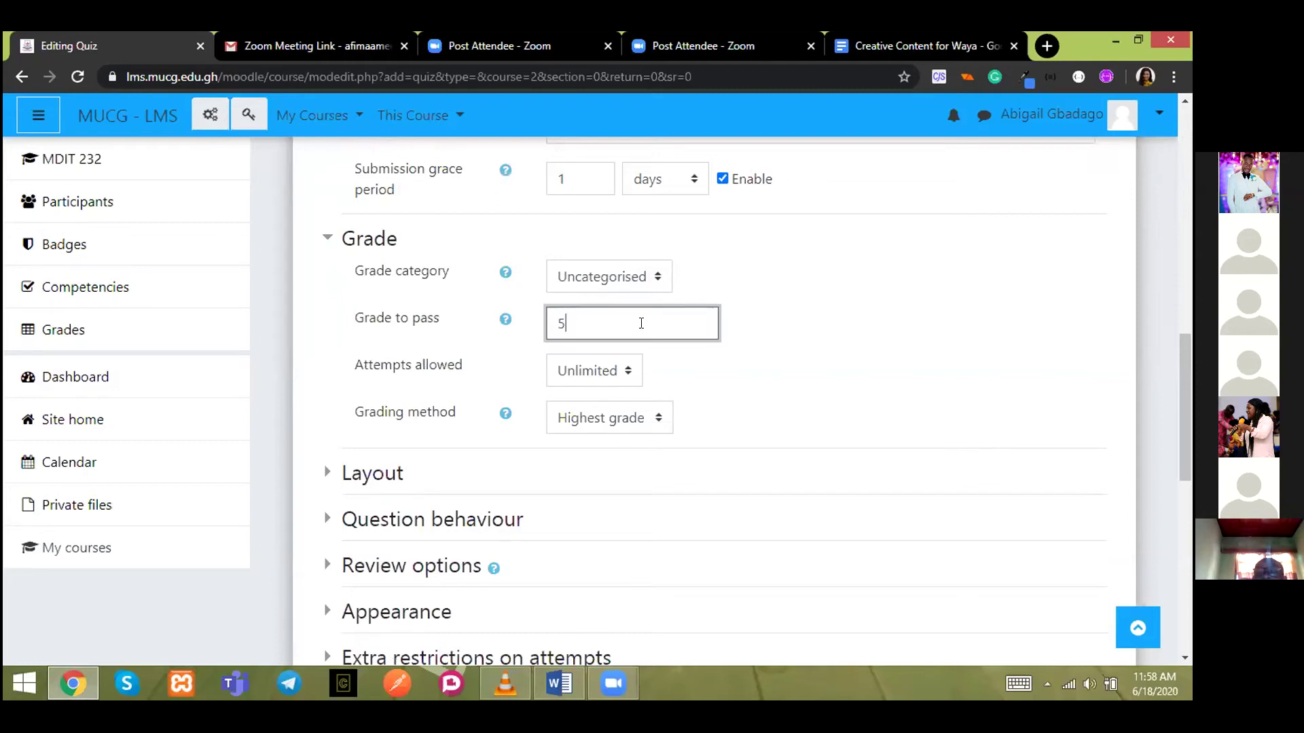
text(0)
- Limit the quiz to 1 attempt allowed and expand the Layout section
click(583, 372)
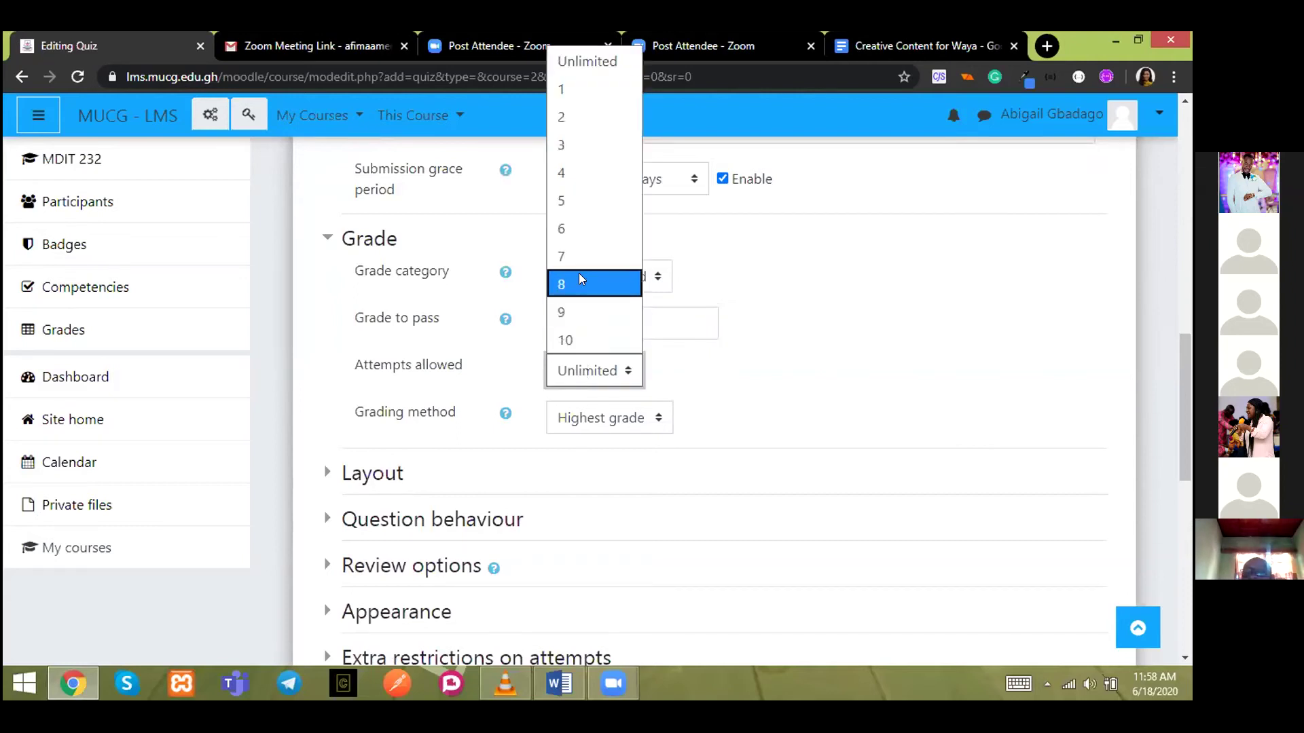
click(595, 90)
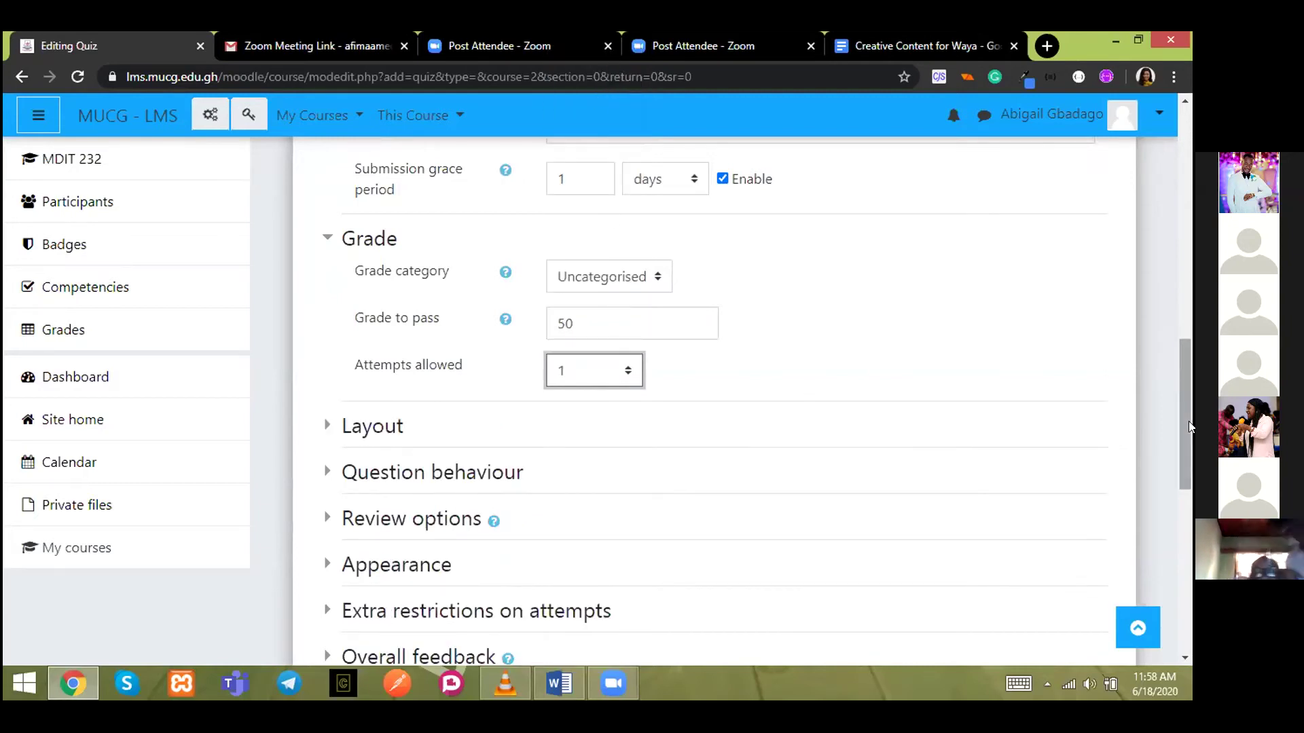
scroll(807, 385, down, 1)
click(589, 314)
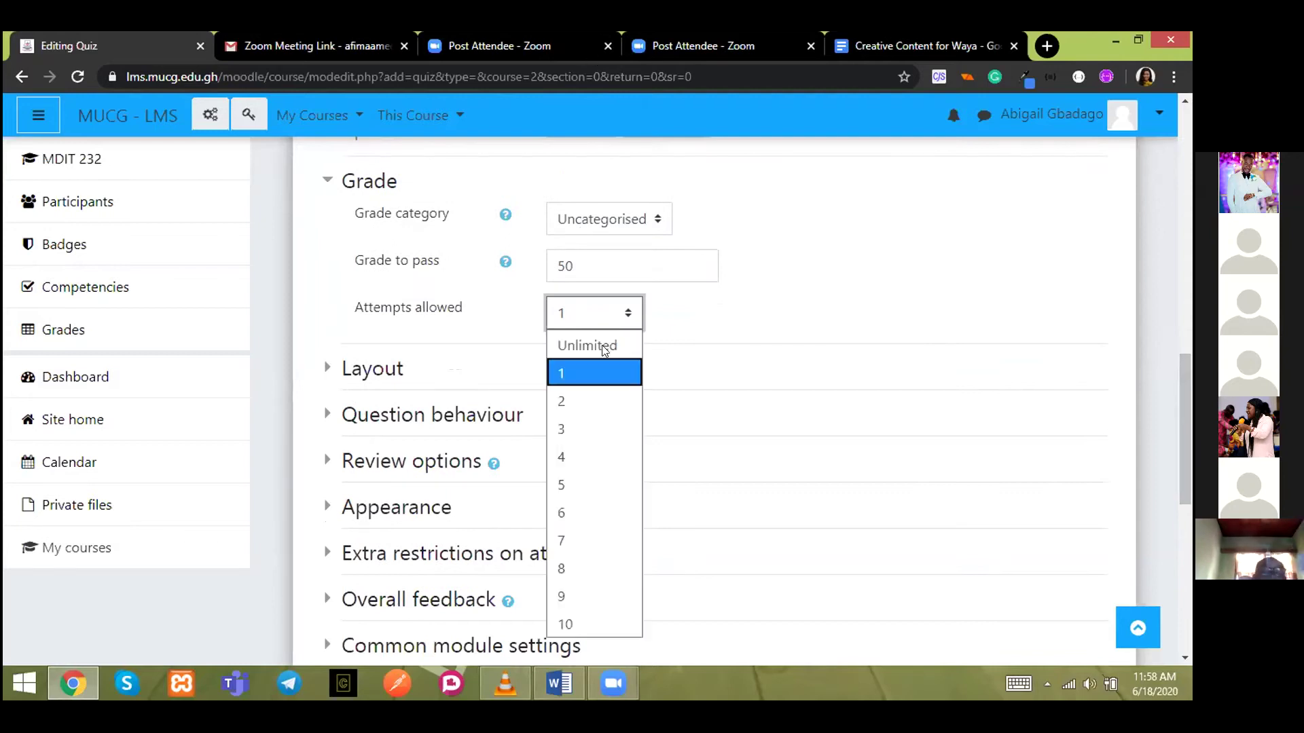
click(591, 344)
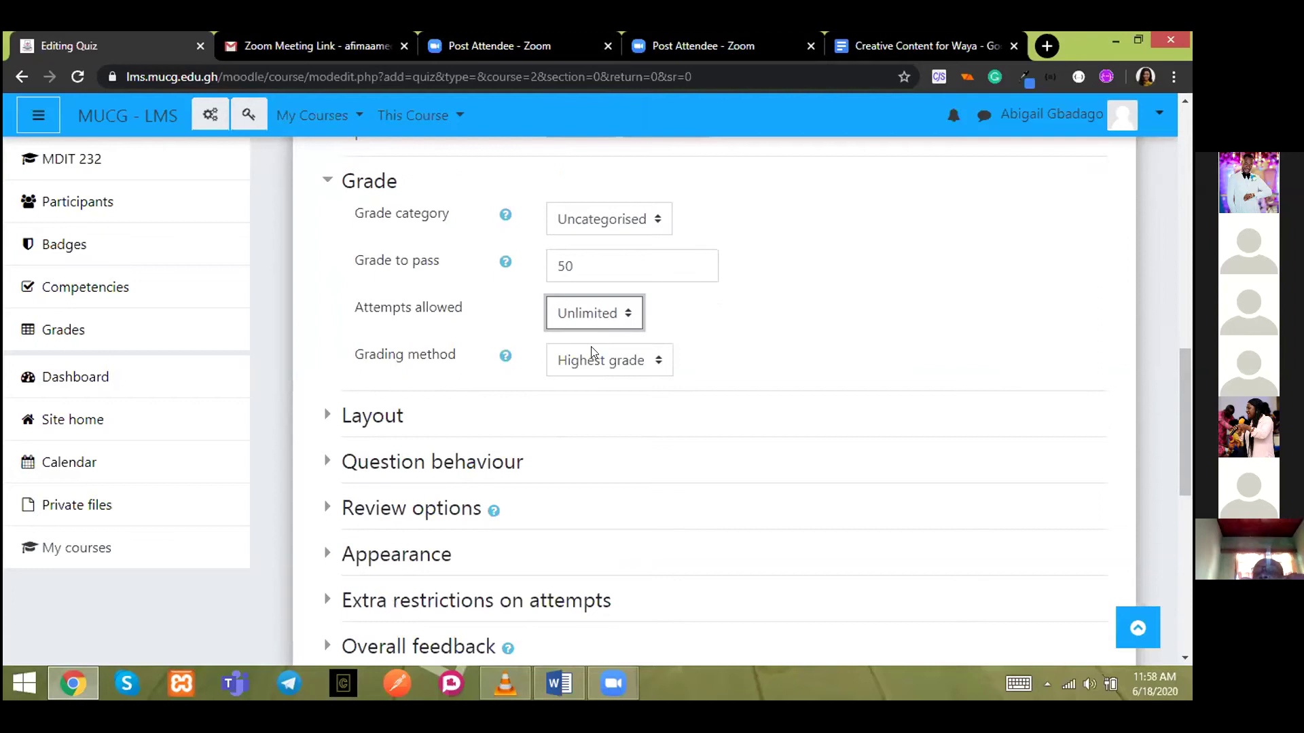
click(599, 360)
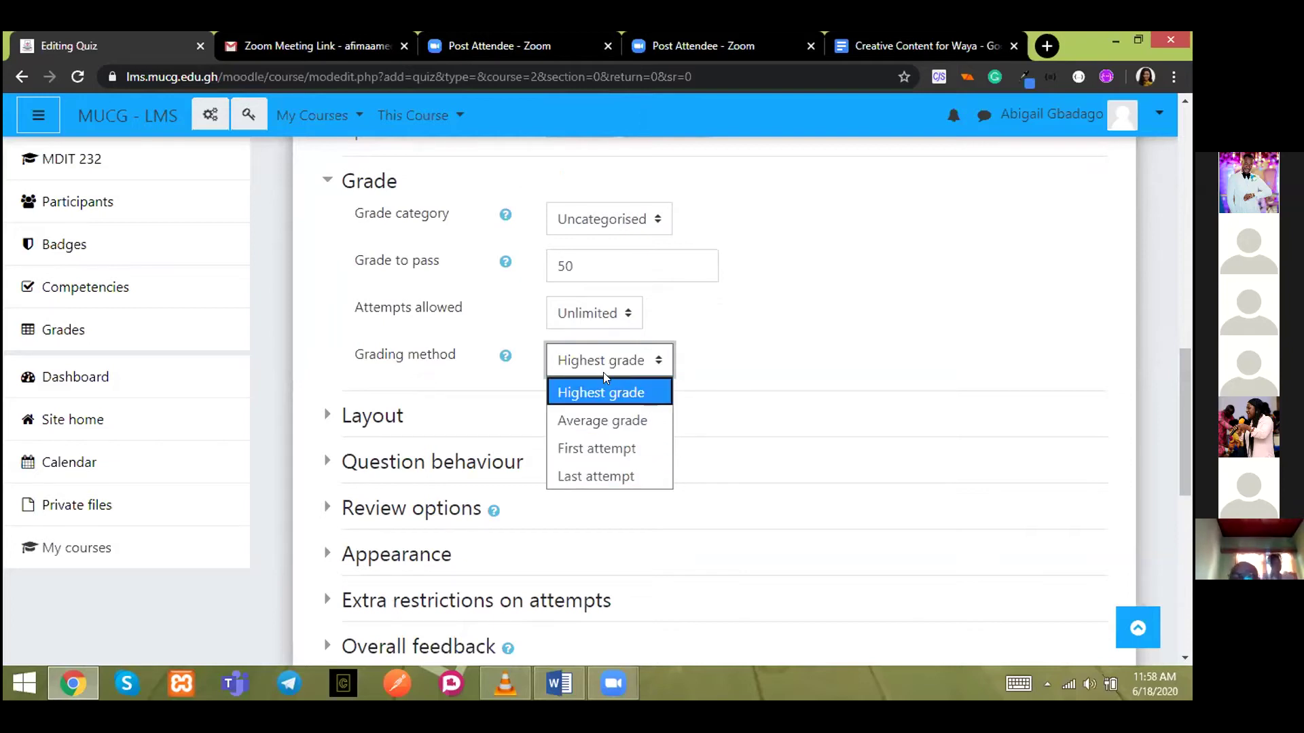
click(600, 315)
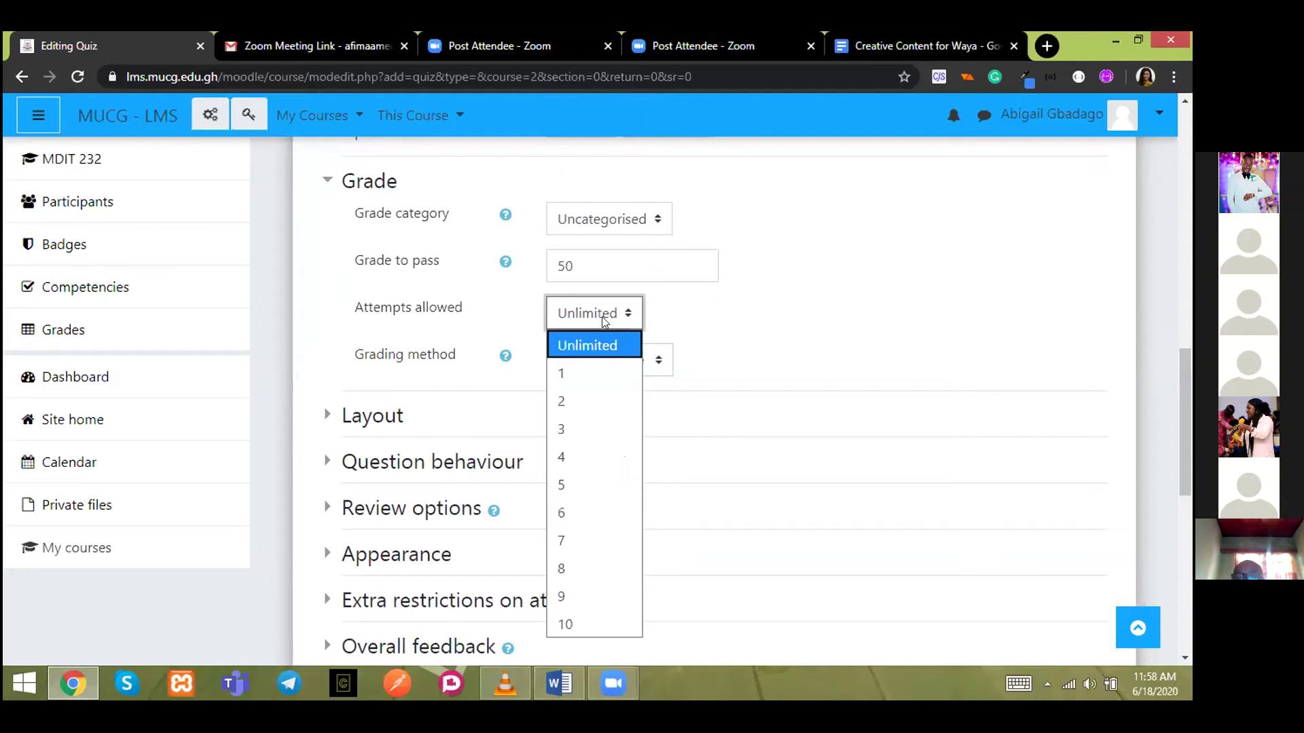
click(594, 372)
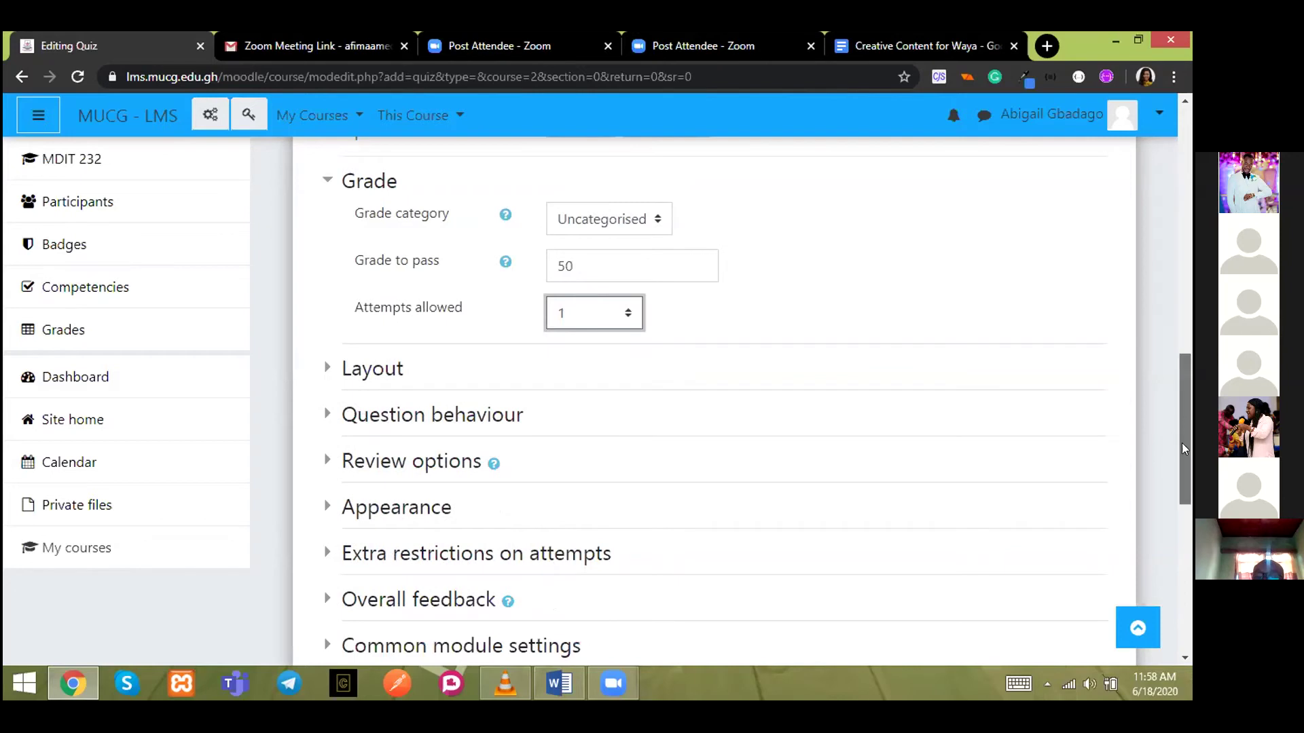
scroll(1181, 449, down, 1)
click(377, 272)
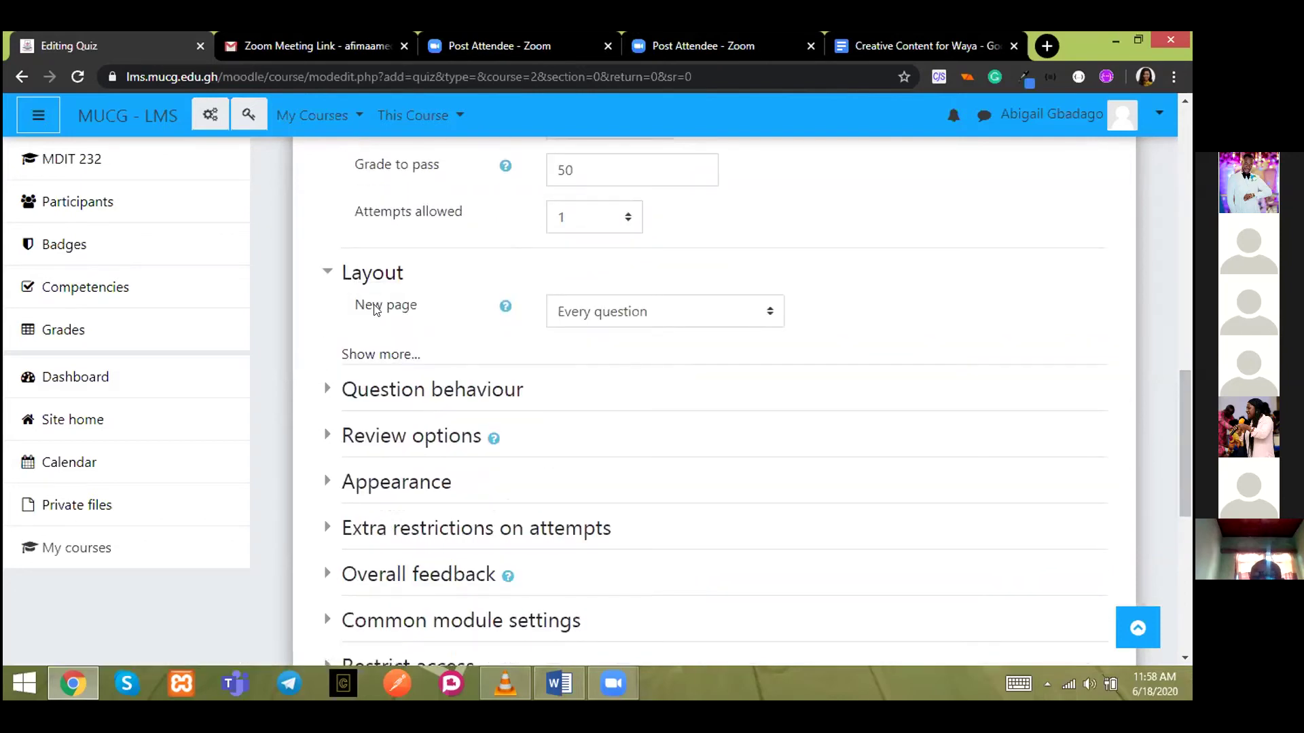
- Leave New page at 'Every question' and expand the Question behaviour section
click(665, 324)
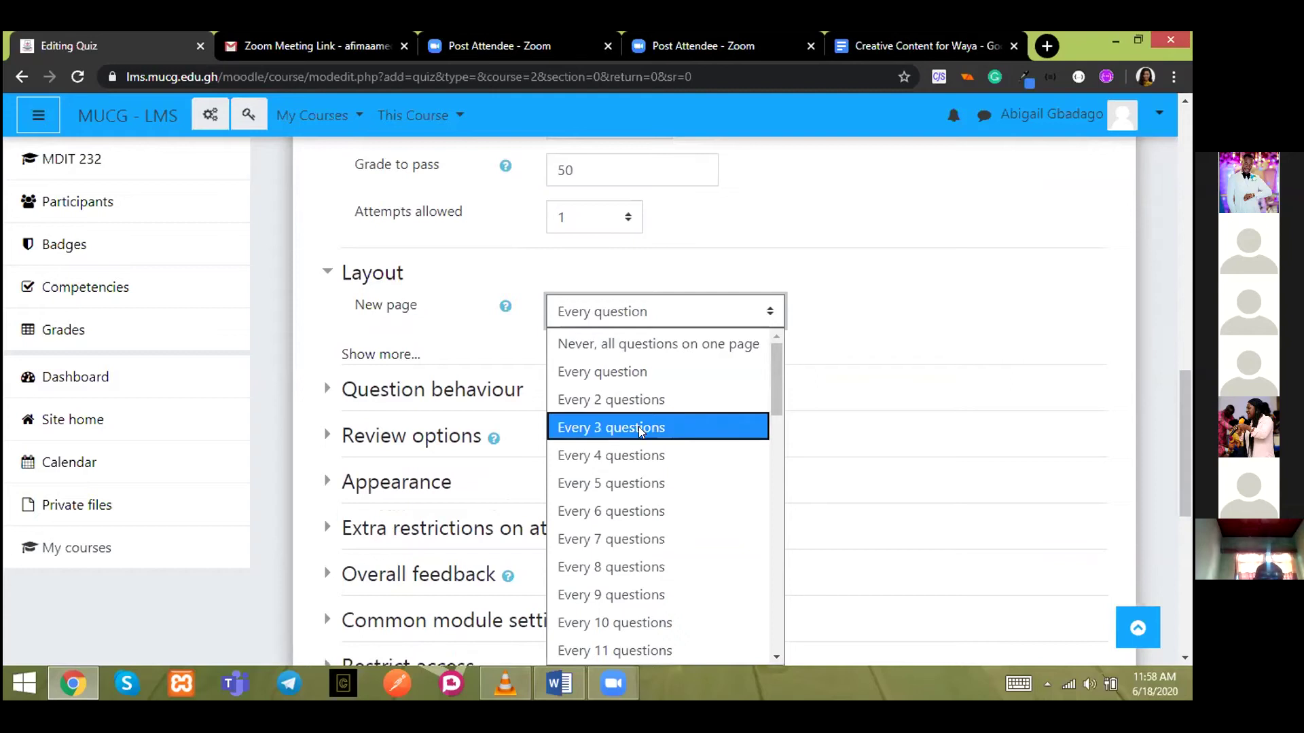
drag(775, 402, 774, 486)
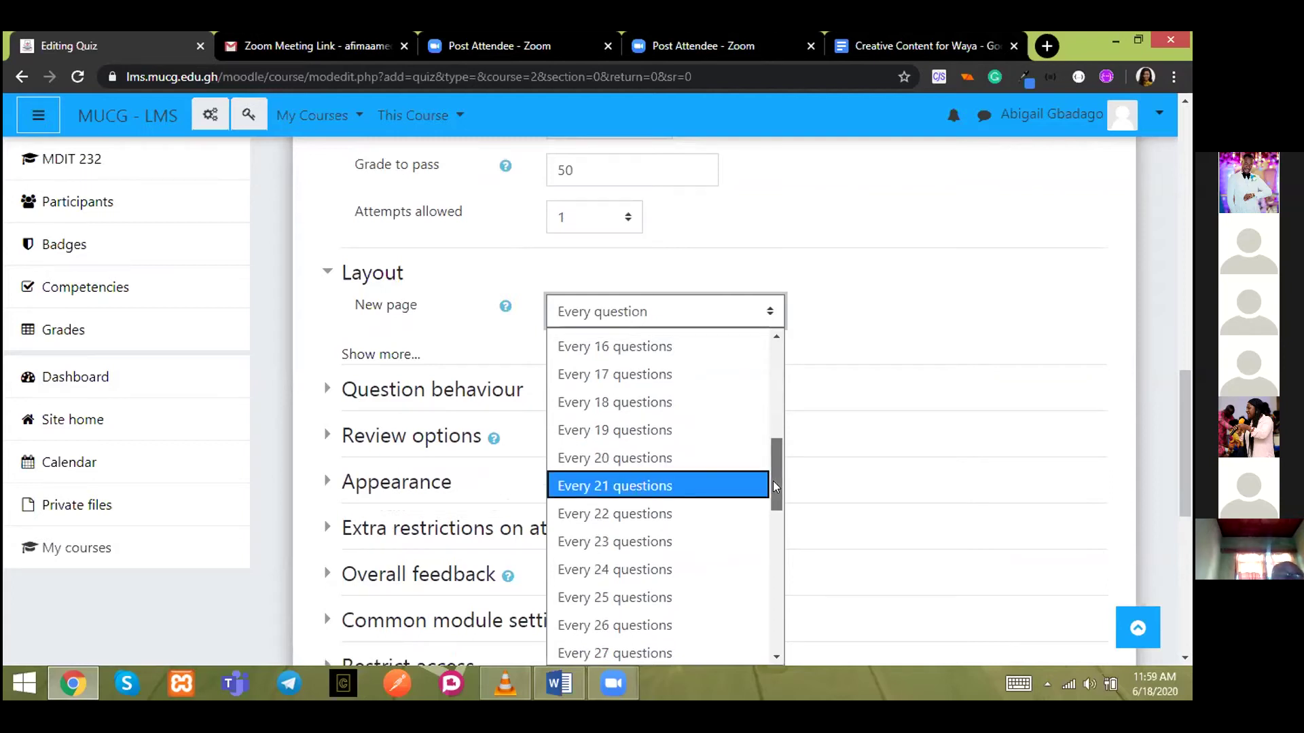
drag(773, 481, 773, 341)
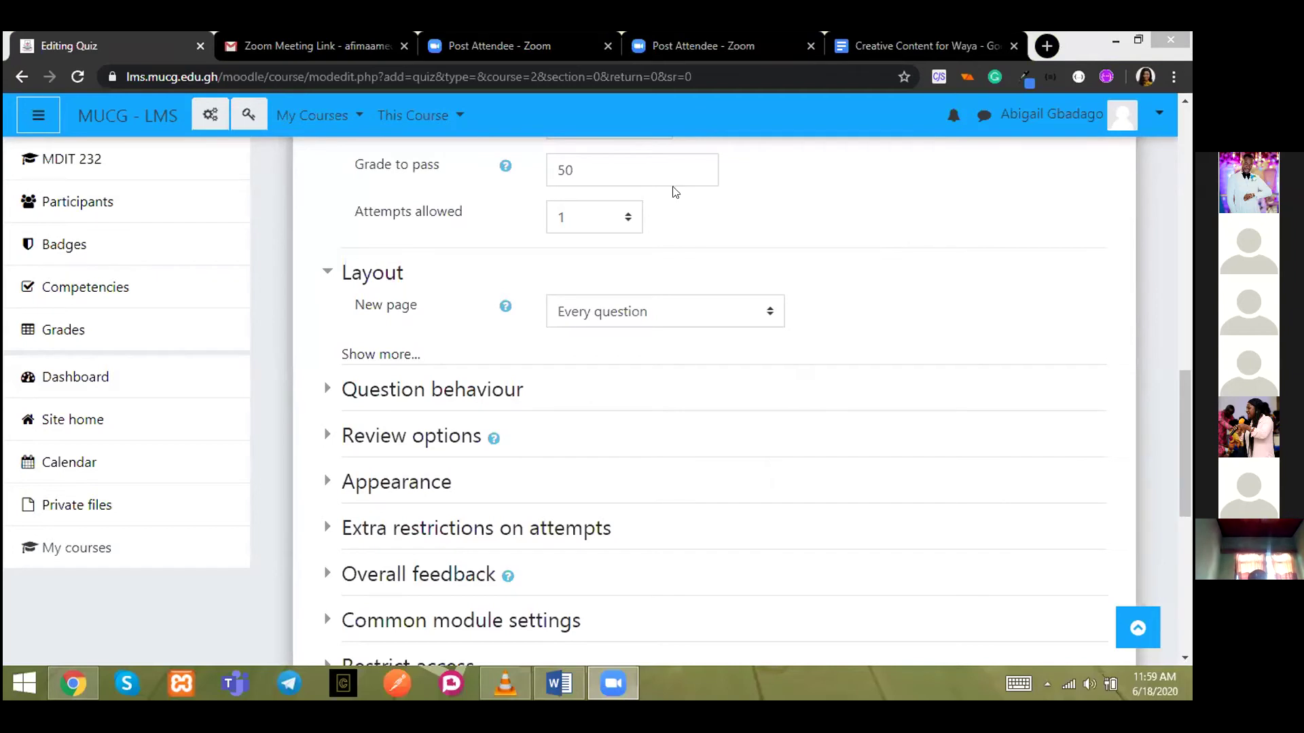
click(430, 393)
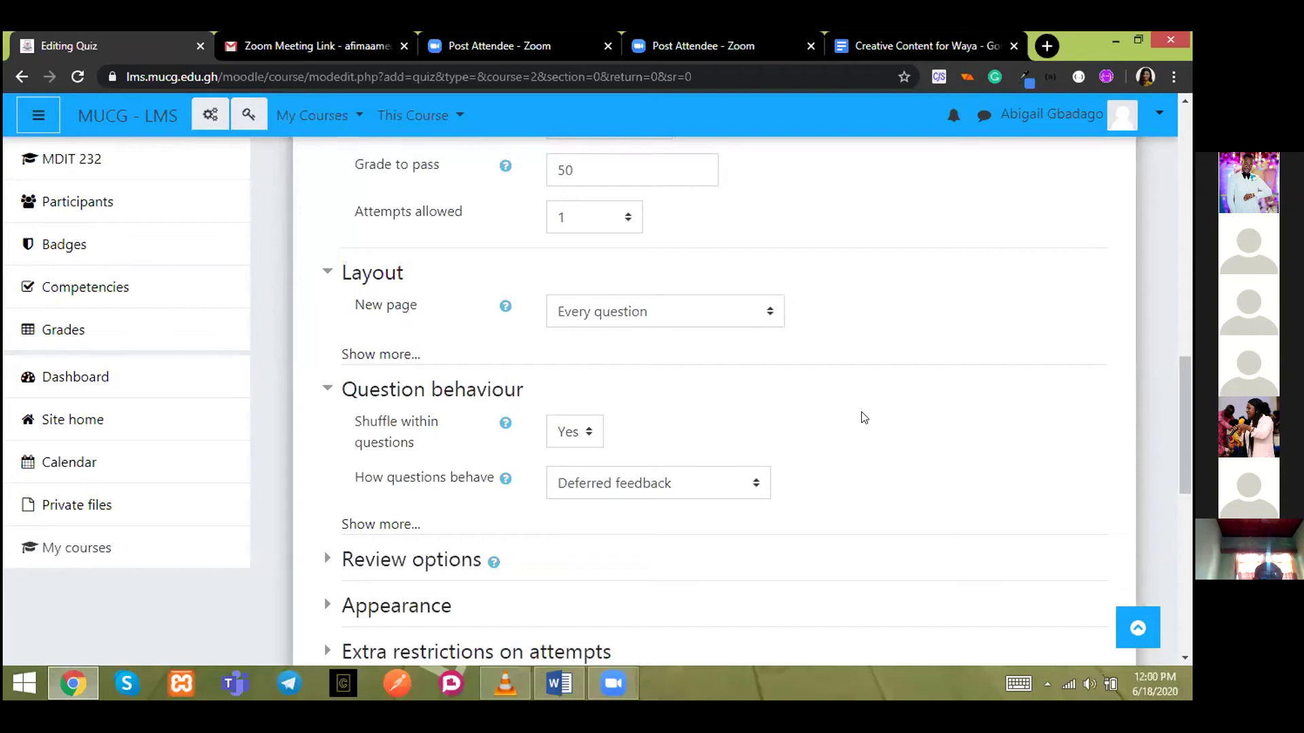
- Keep Deferred feedback as the question behaviour
click(585, 486)
click(853, 475)
drag(1188, 417, 1188, 463)
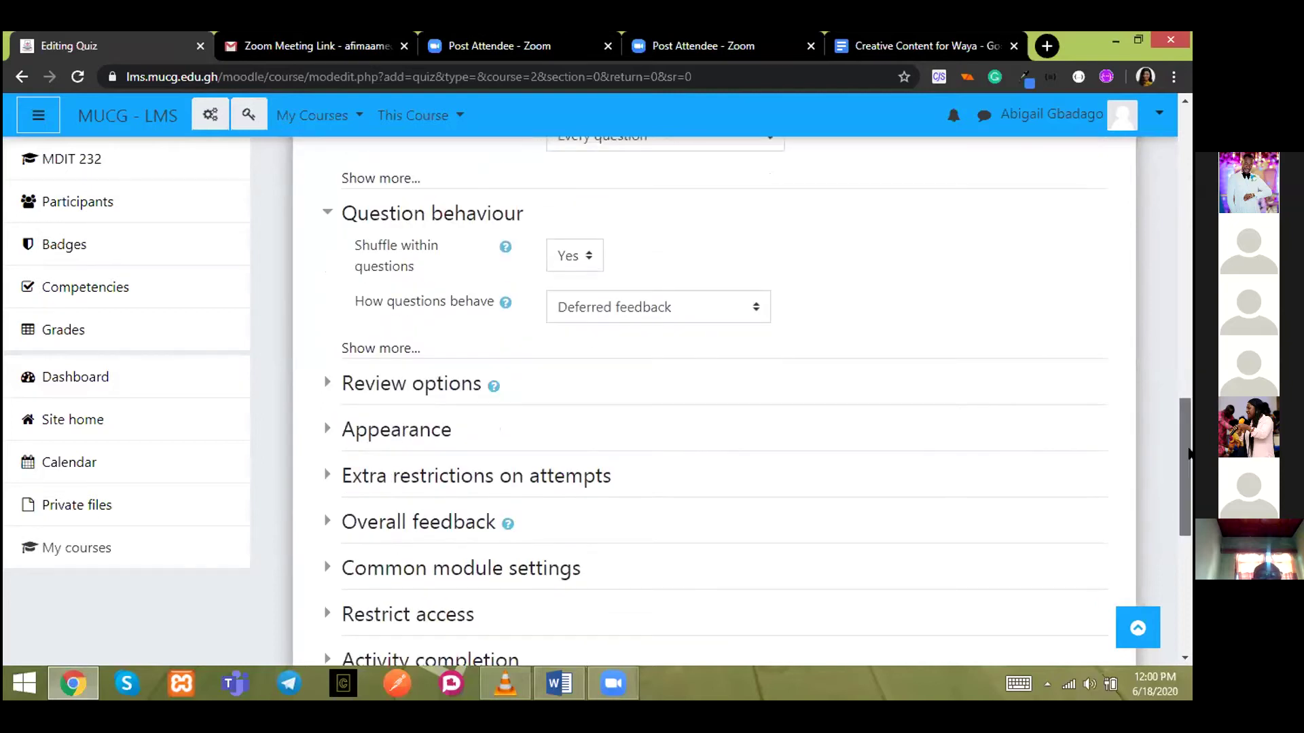
drag(1188, 463, 1188, 435)
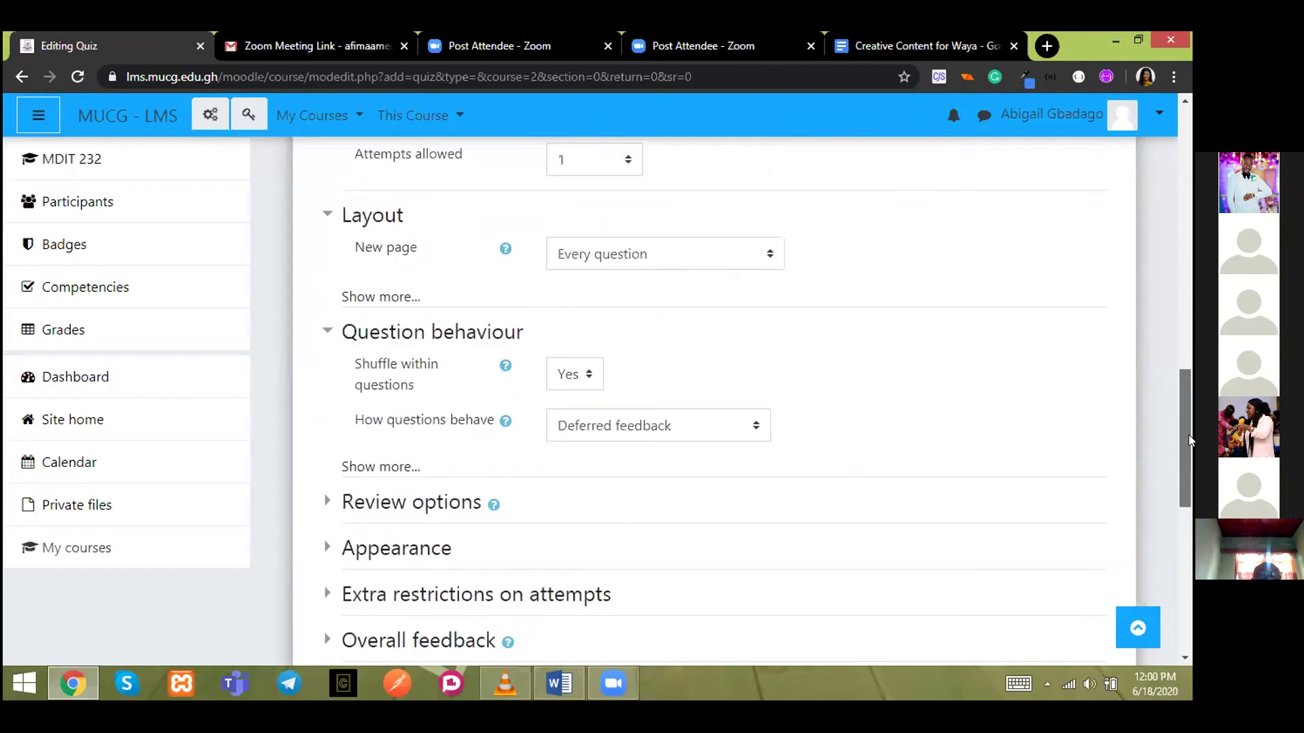
- Keep the Layout navigation method set to Free
click(380, 297)
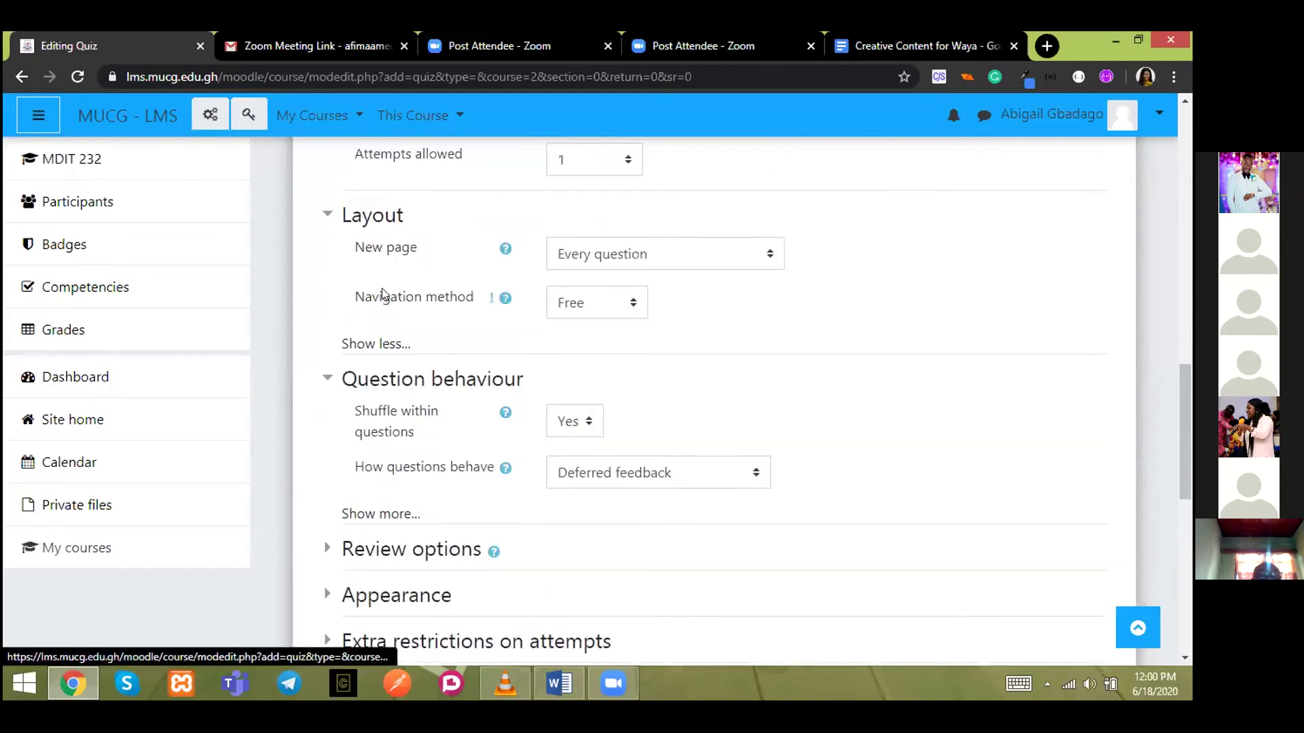
click(607, 307)
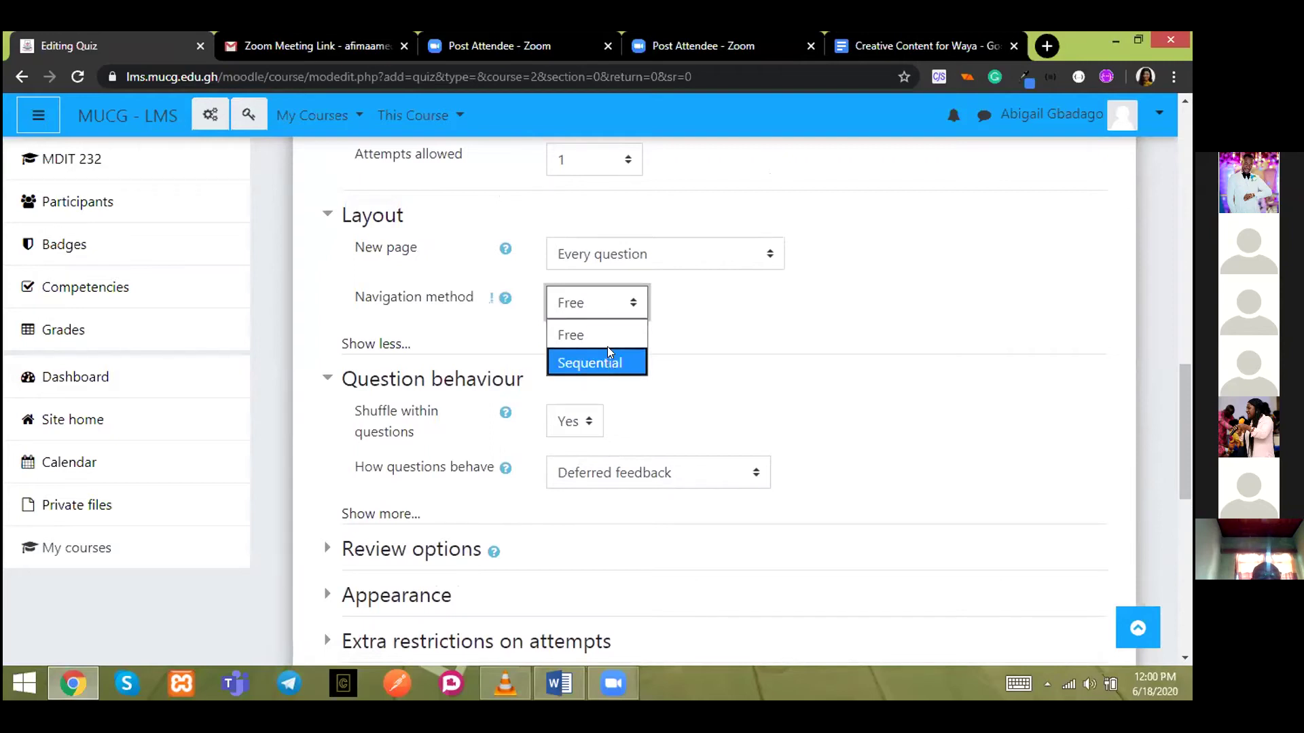
click(603, 335)
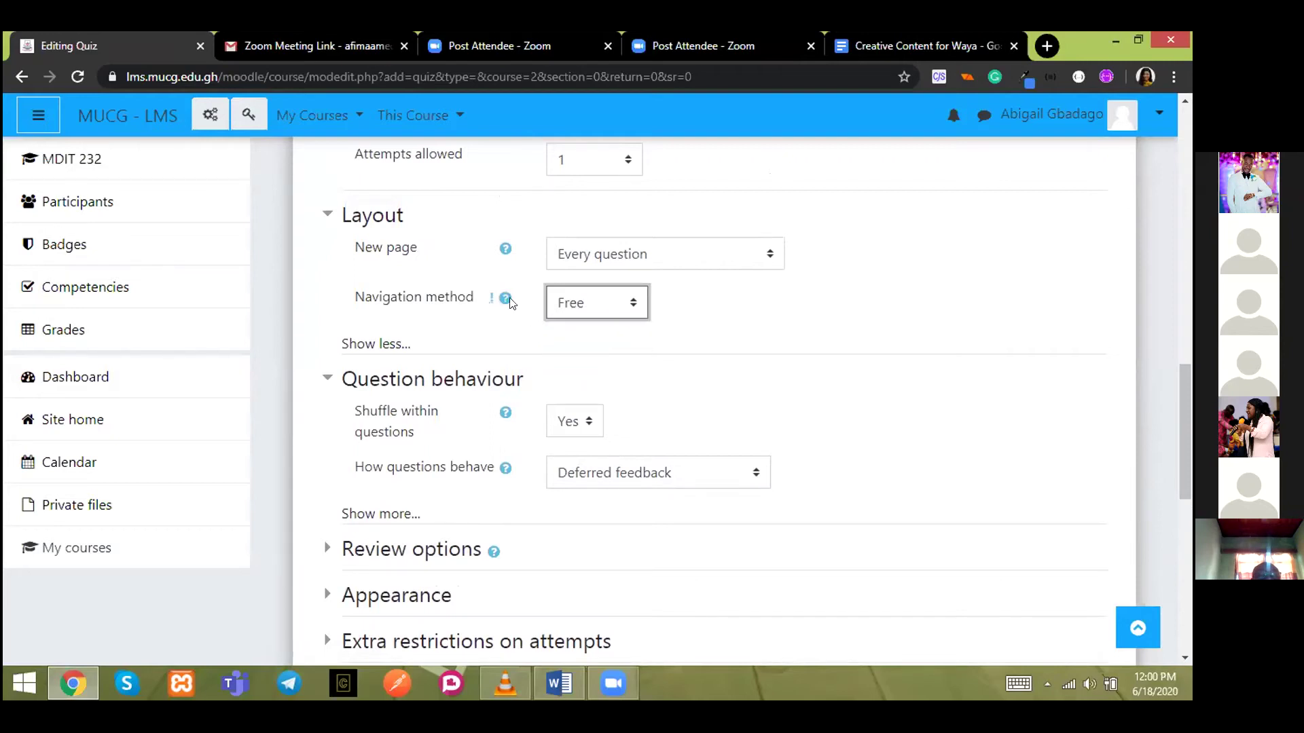
click(588, 306)
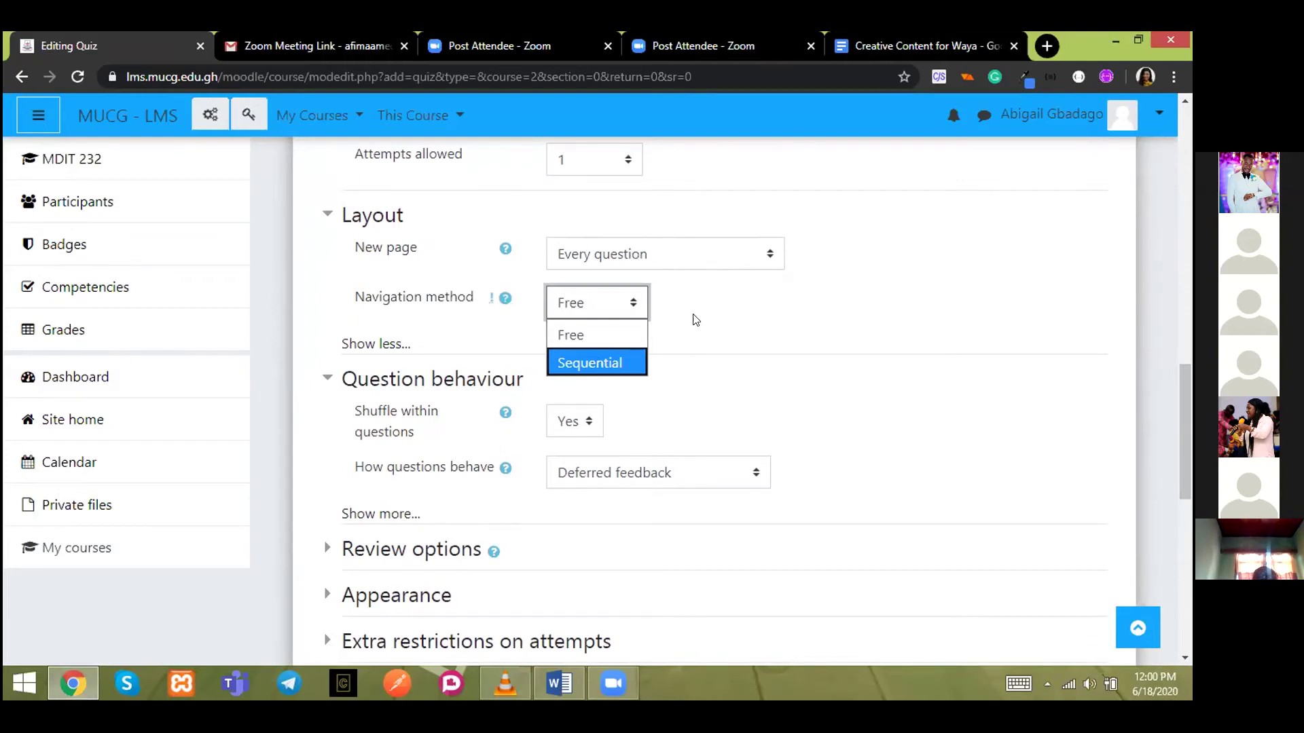
click(595, 332)
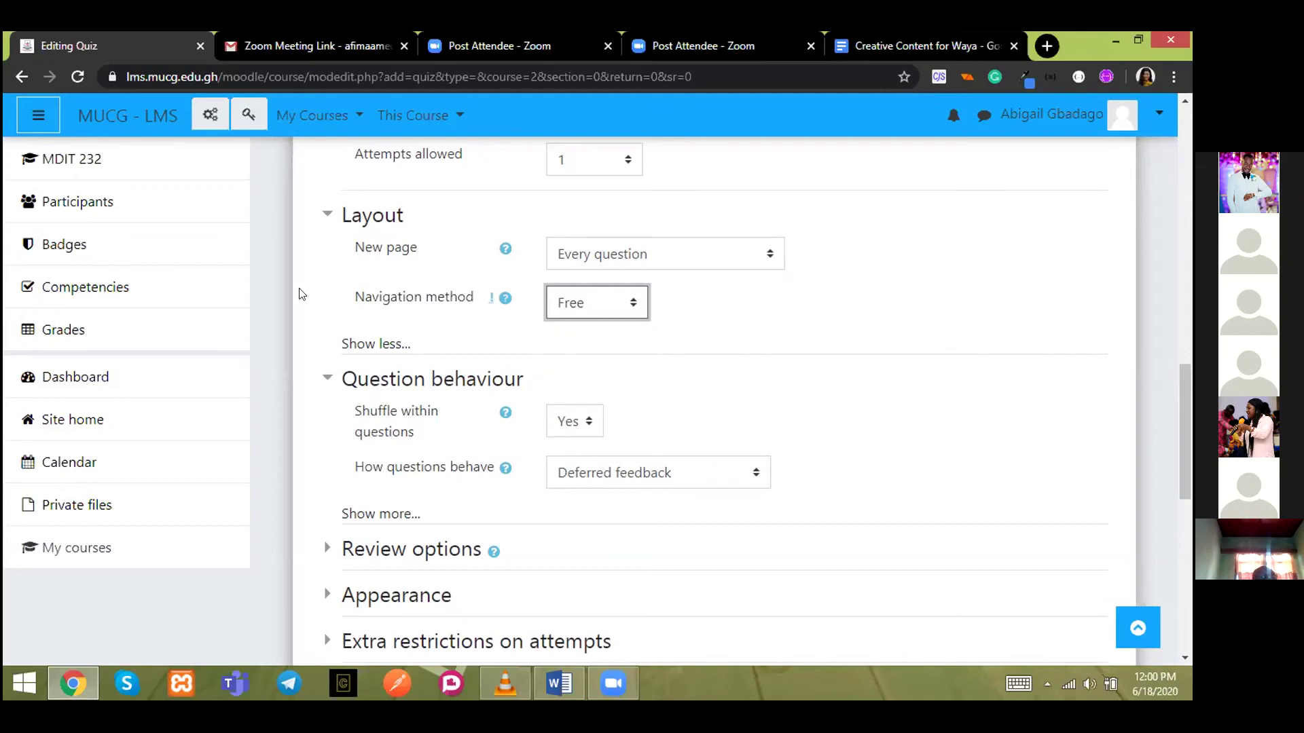
click(376, 343)
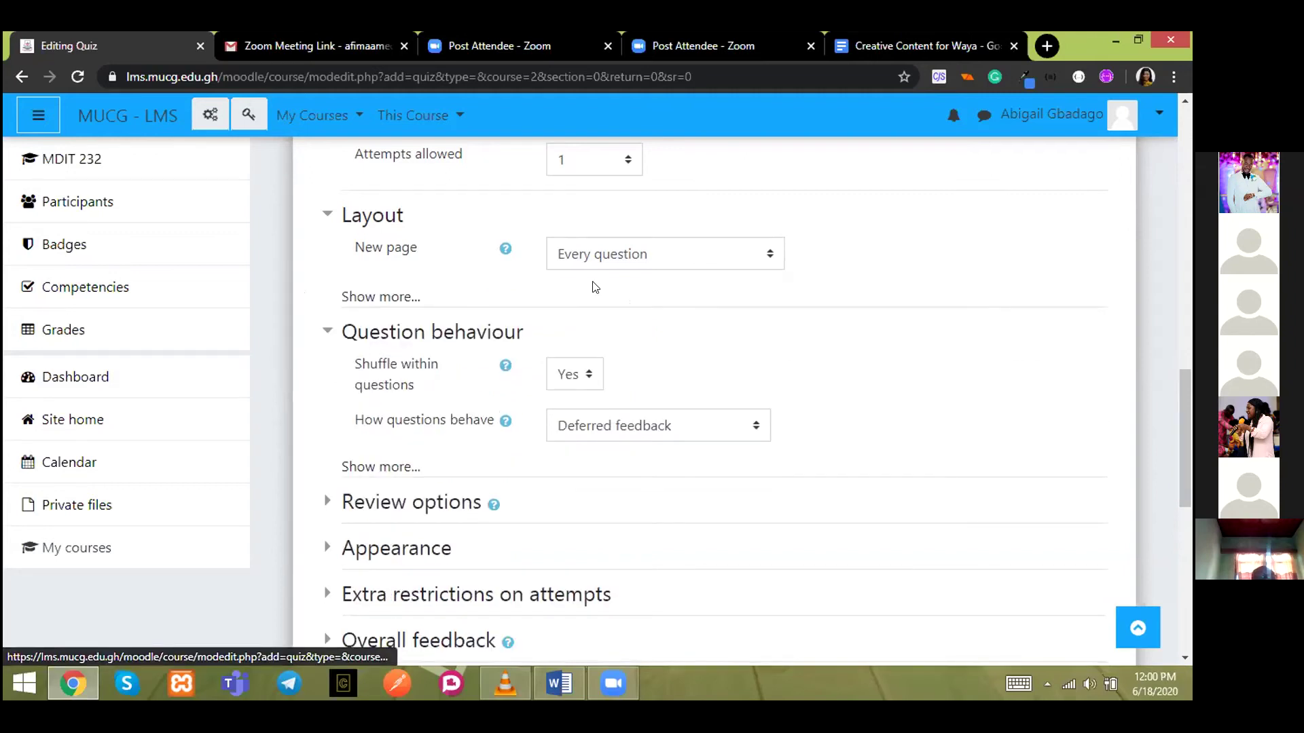
click(400, 299)
click(623, 309)
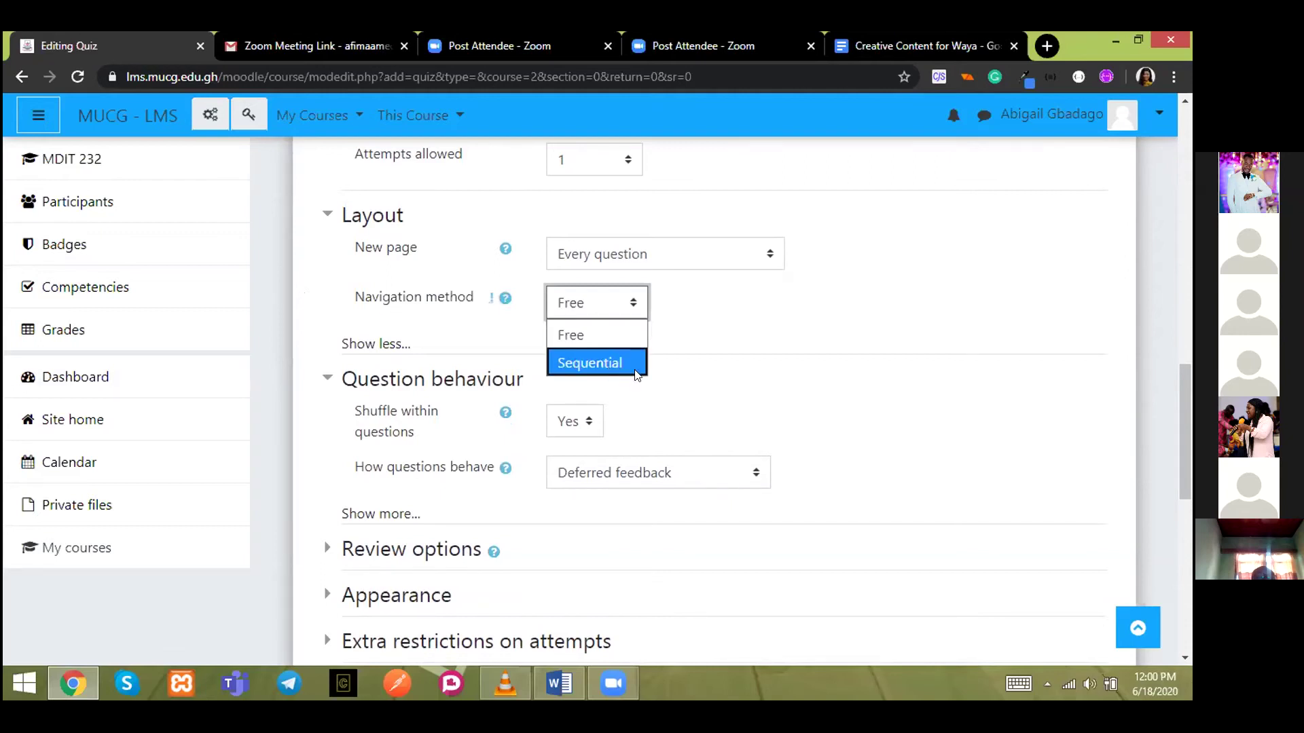
click(591, 326)
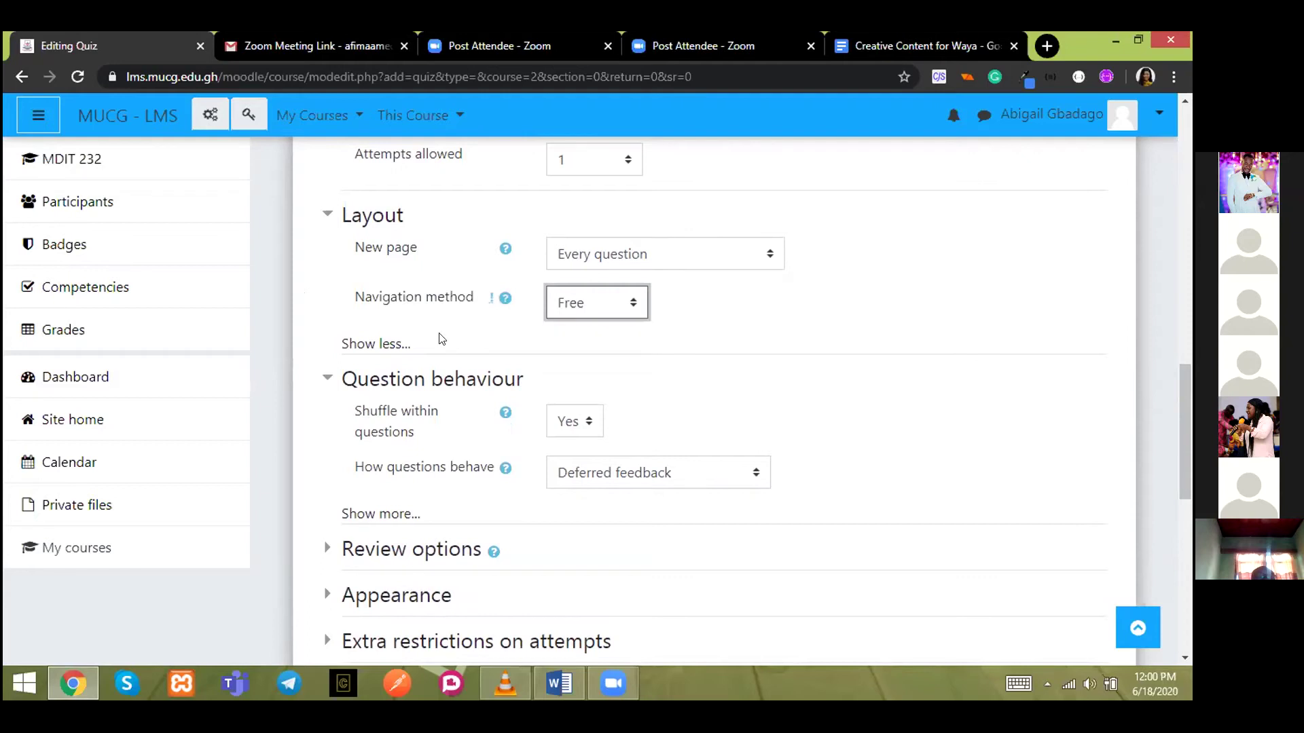
click(391, 344)
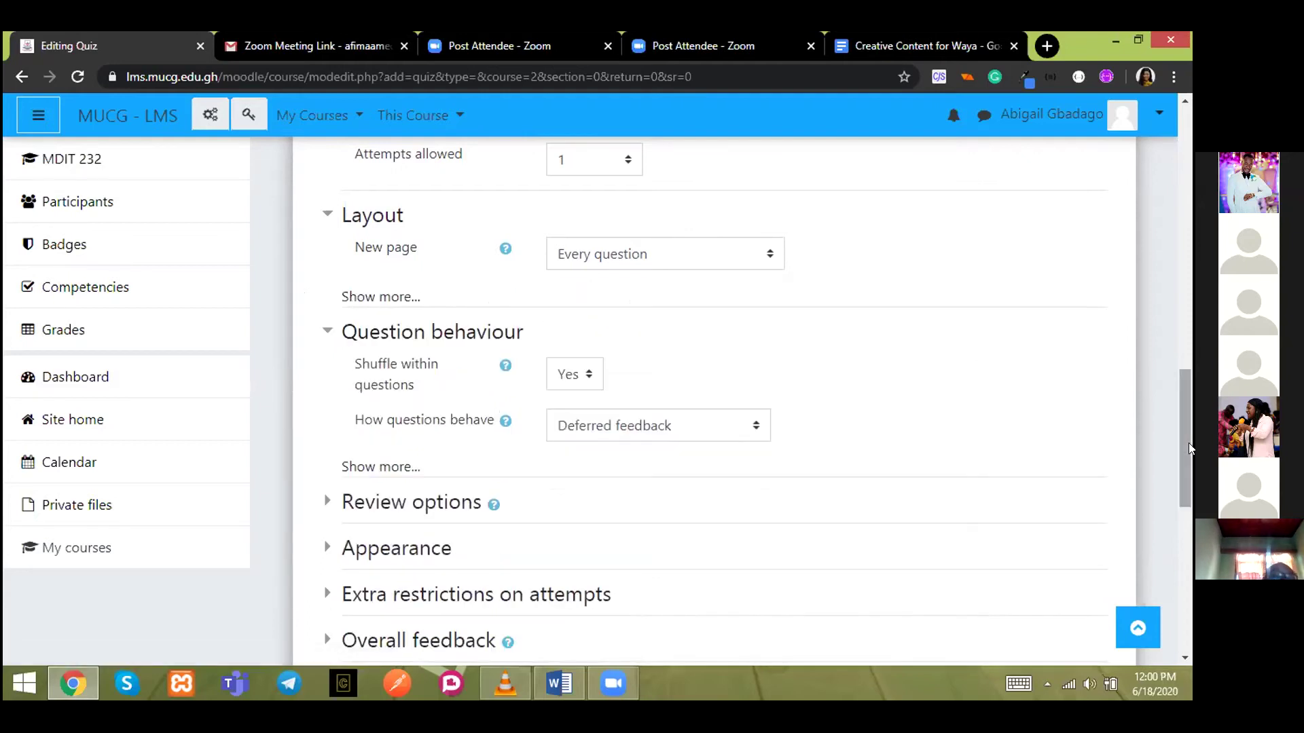
- Toggle the extra question behaviour settings, then expand Review options
scroll(1189, 462, down, 2)
scroll(1189, 502, down, 2)
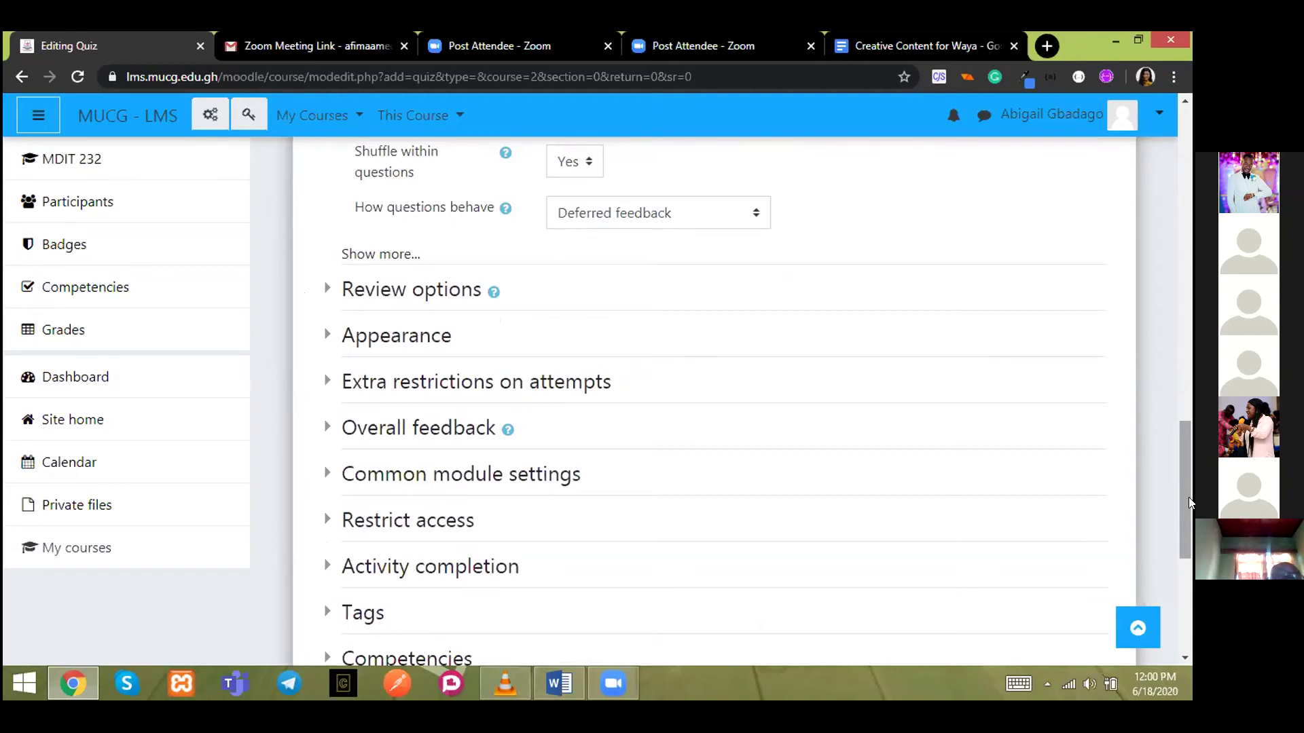
drag(1188, 497, 1188, 471)
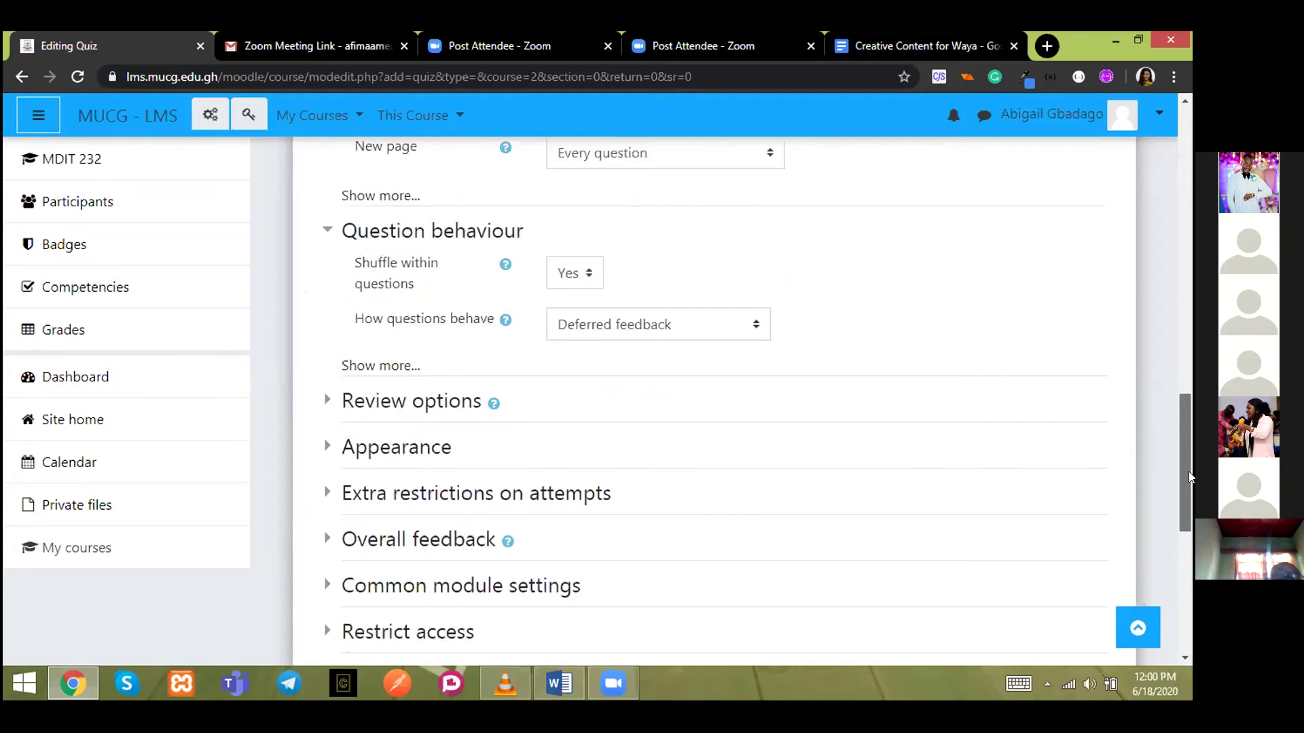
click(391, 365)
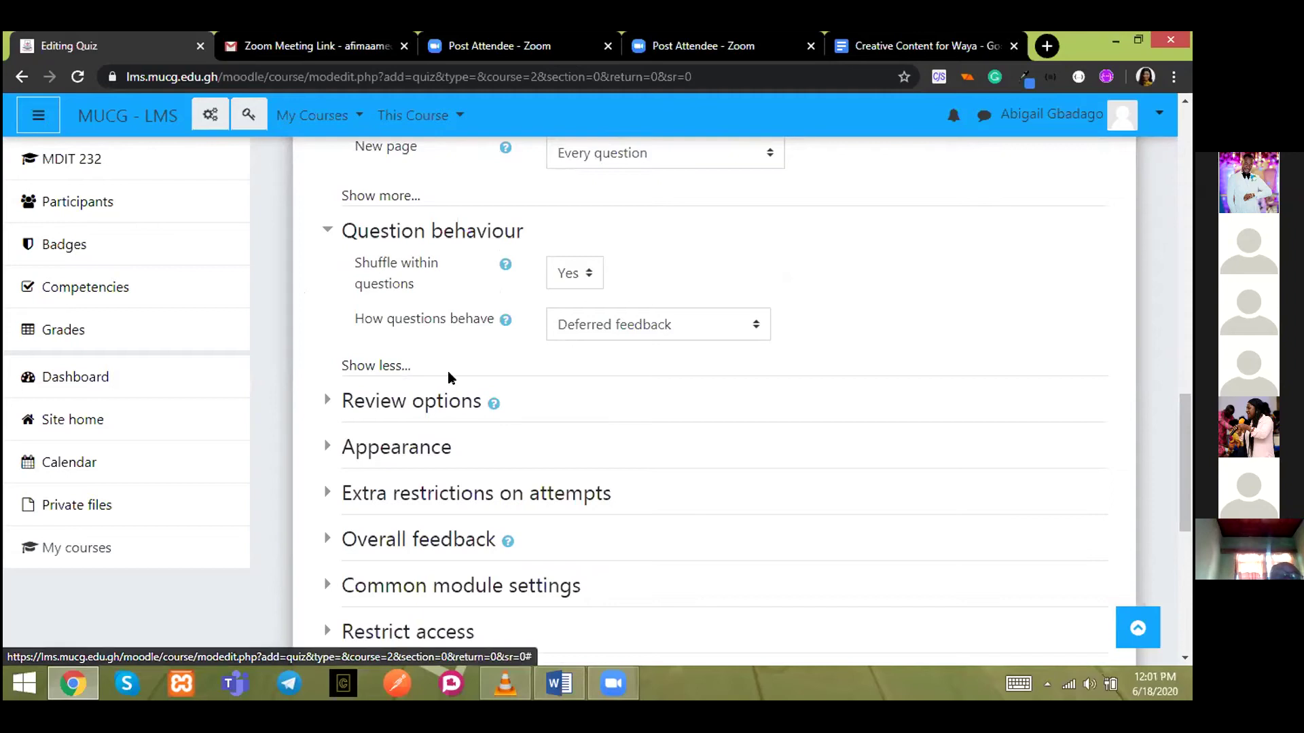
click(407, 366)
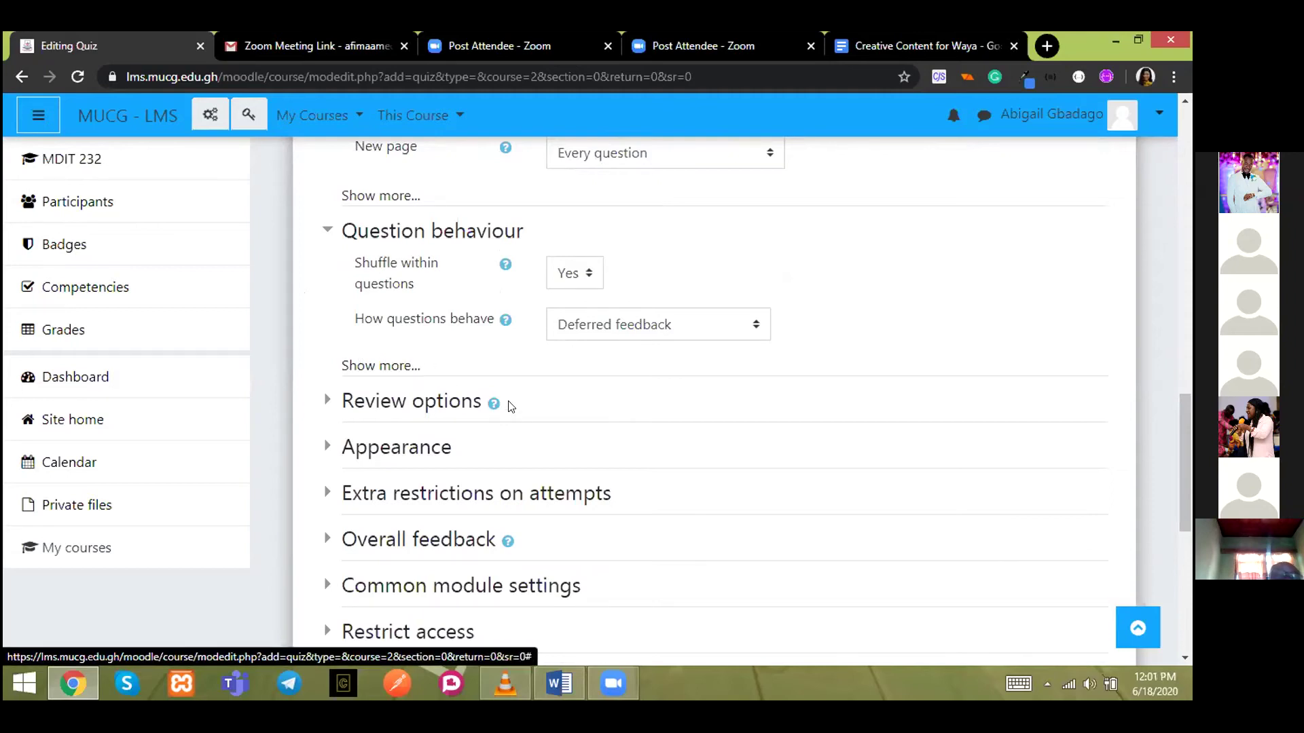
click(411, 403)
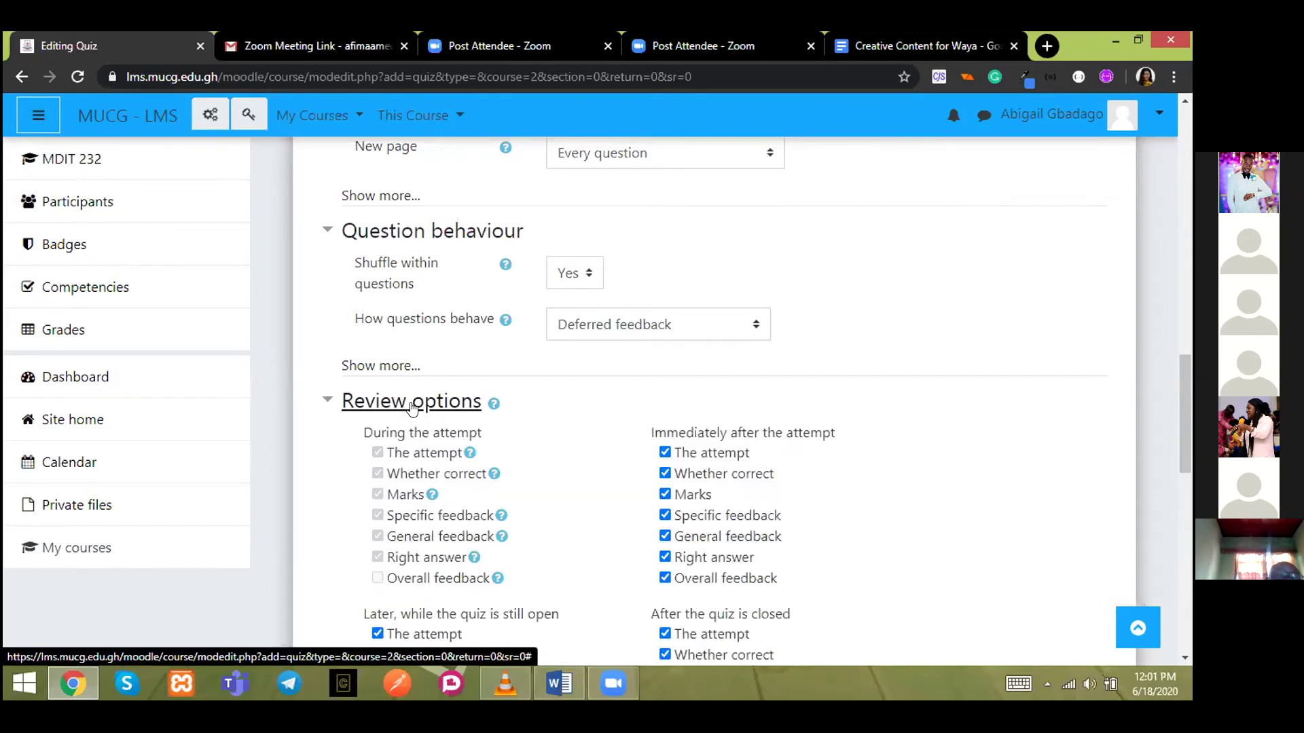
drag(1188, 411, 1189, 471)
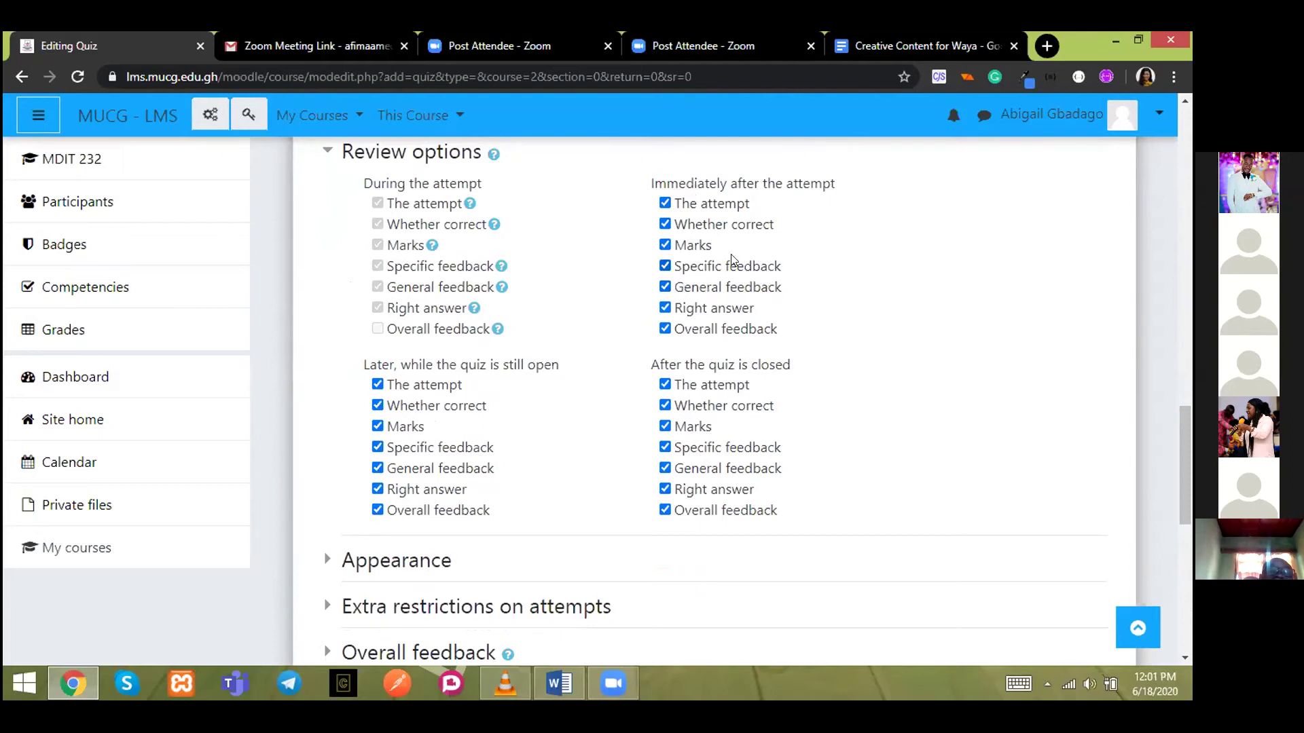
scroll(1188, 470, down, 2)
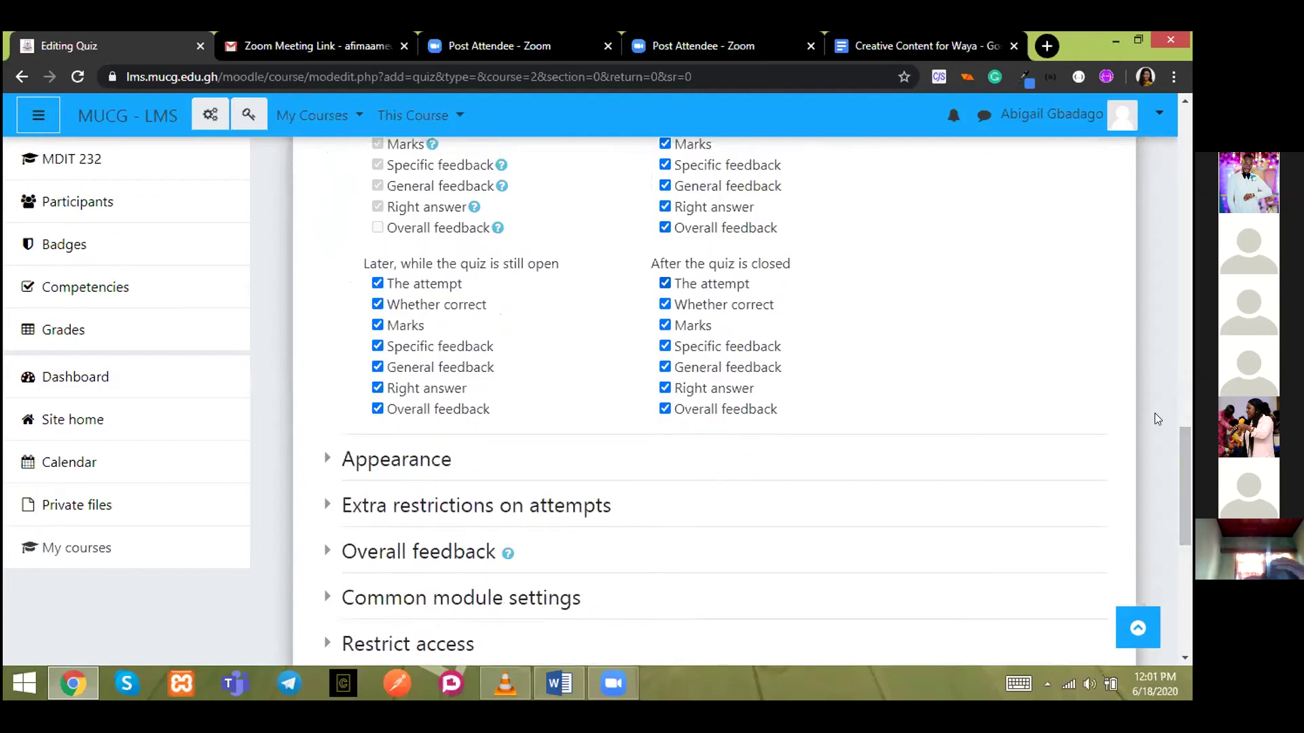
scroll(1184, 475, up, 2)
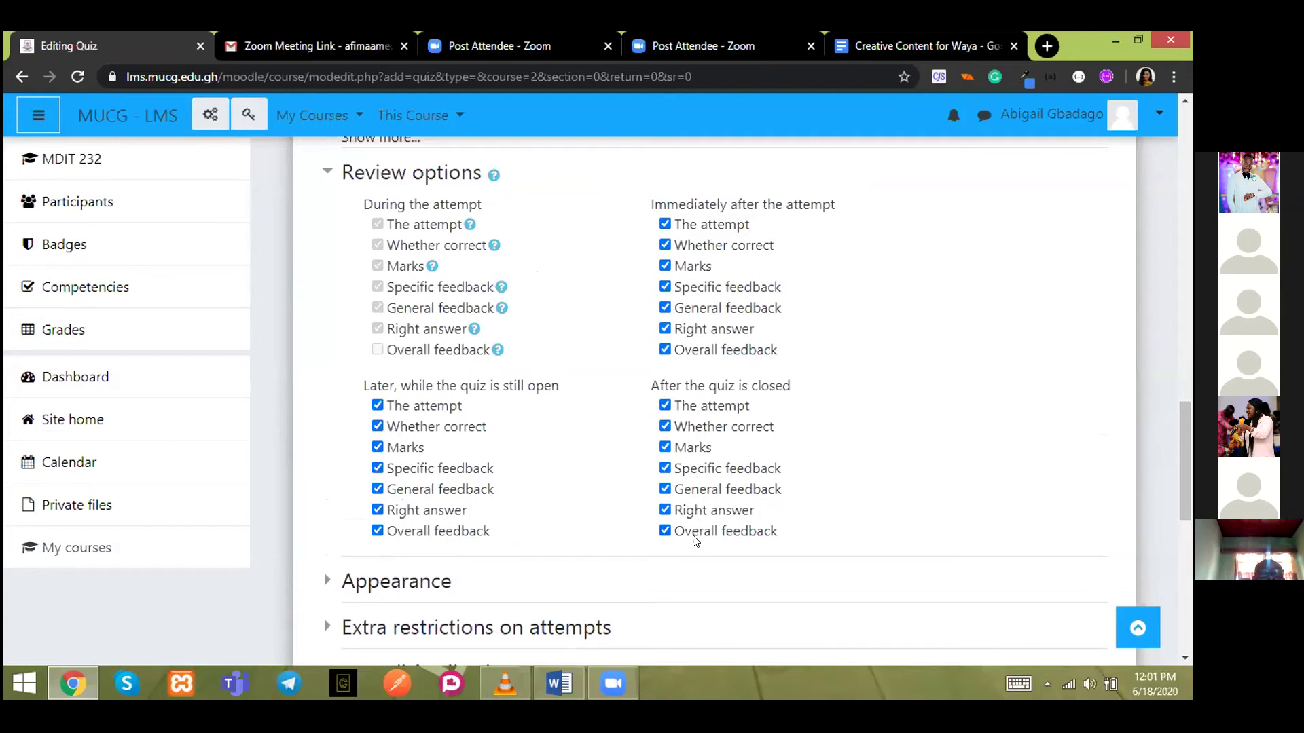
click(664, 287)
click(665, 287)
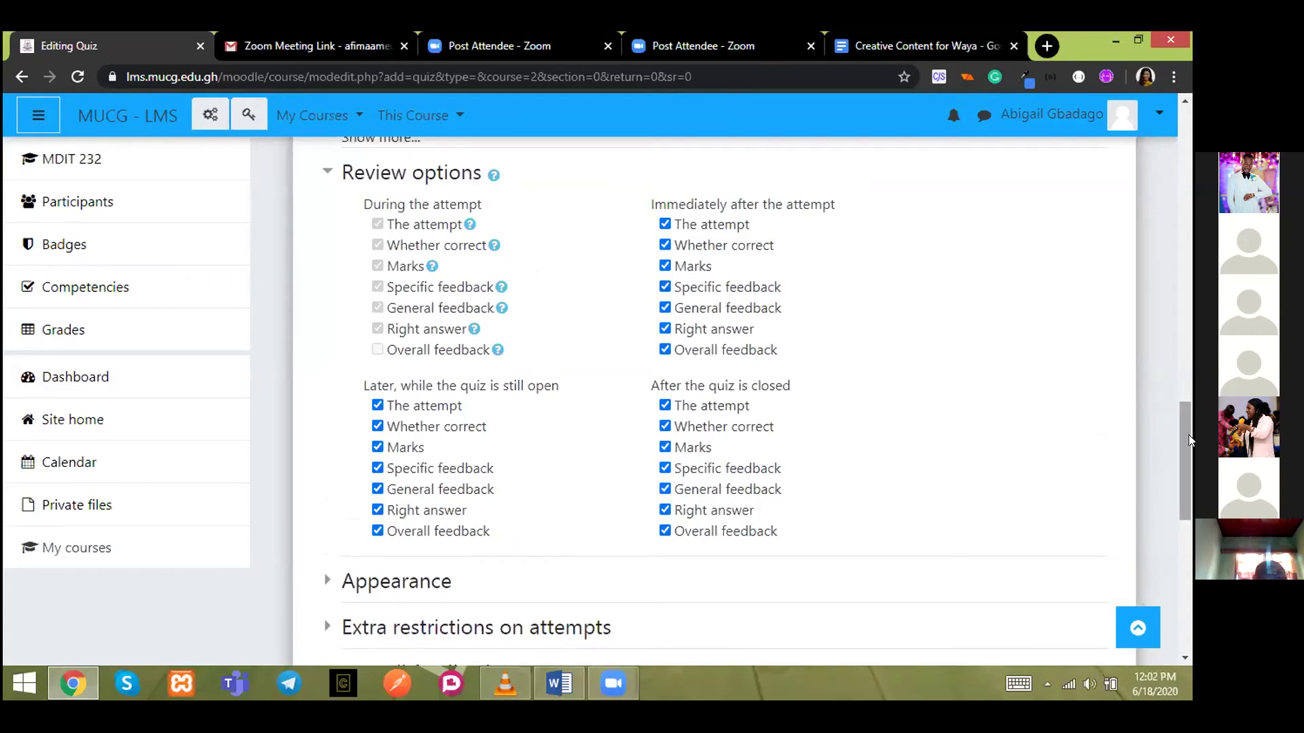
drag(1188, 436, 1186, 495)
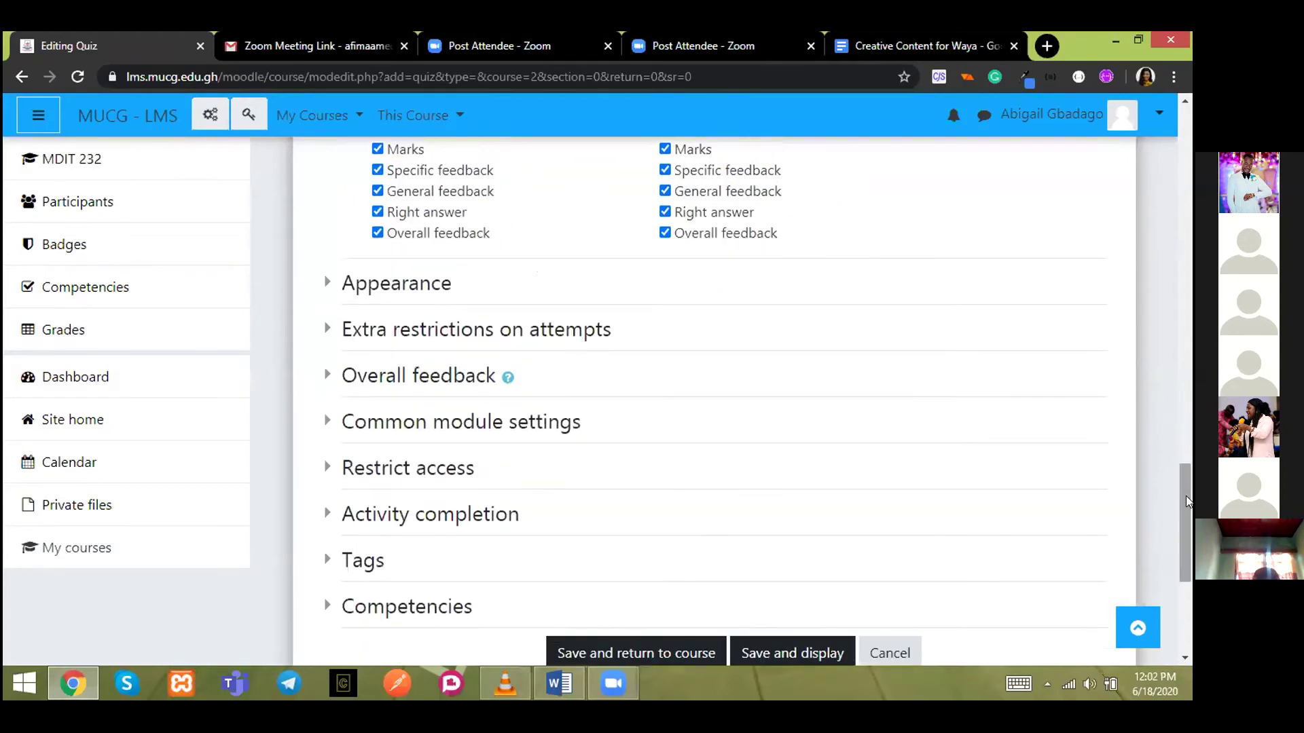
click(366, 290)
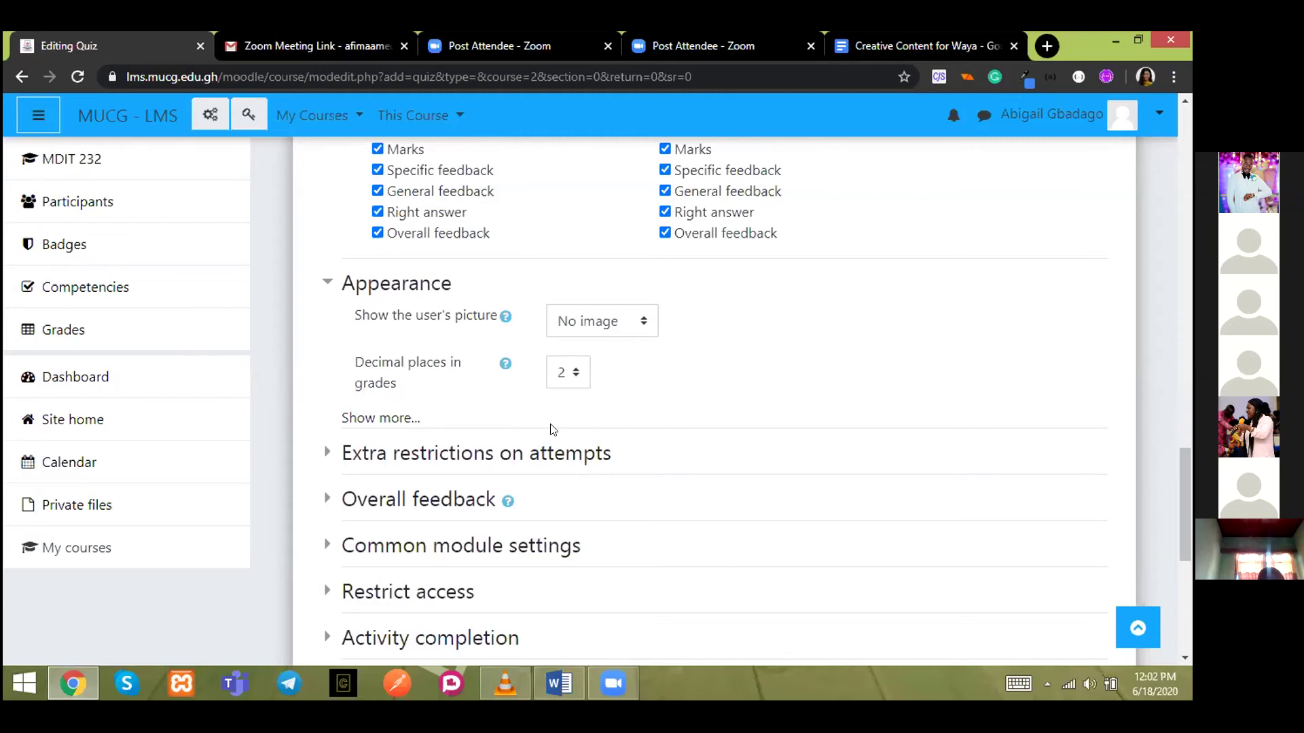
- Reveal the extra Appearance options, trying 1 decimal place before restoring Same as for overall grades
click(392, 418)
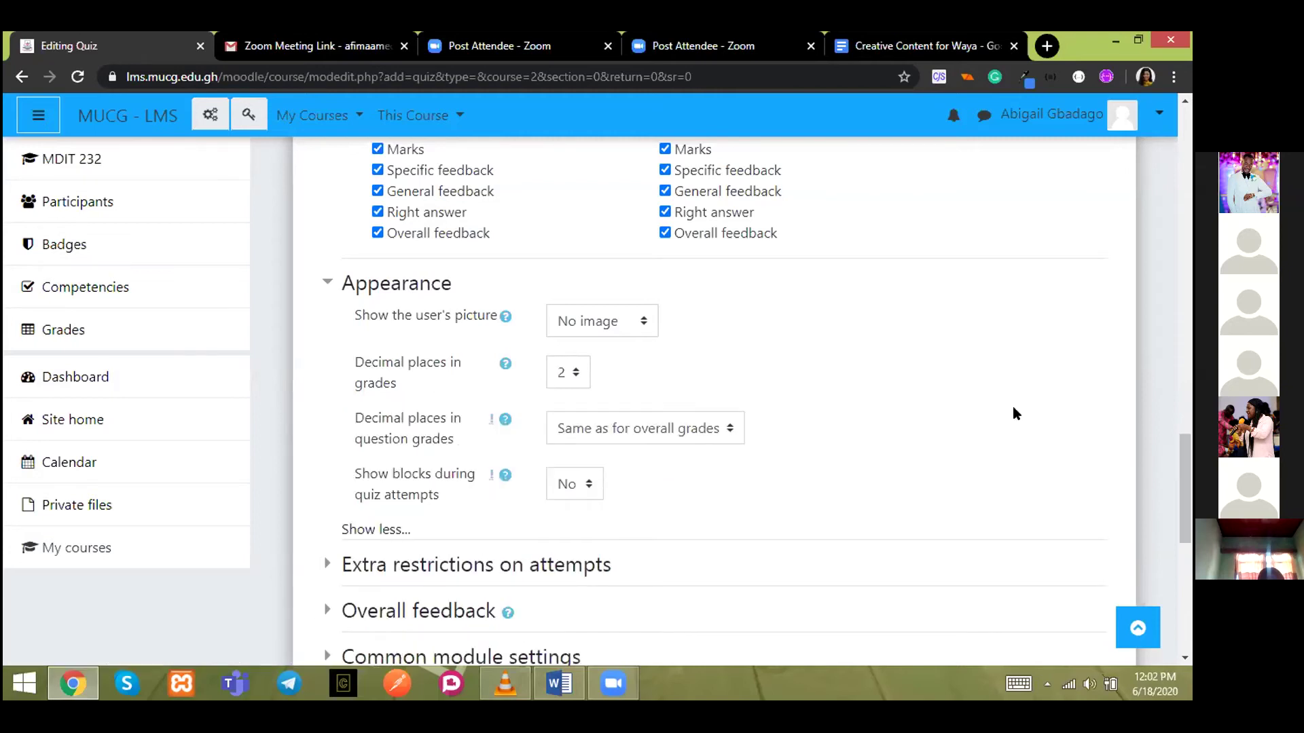
drag(1190, 486, 1189, 512)
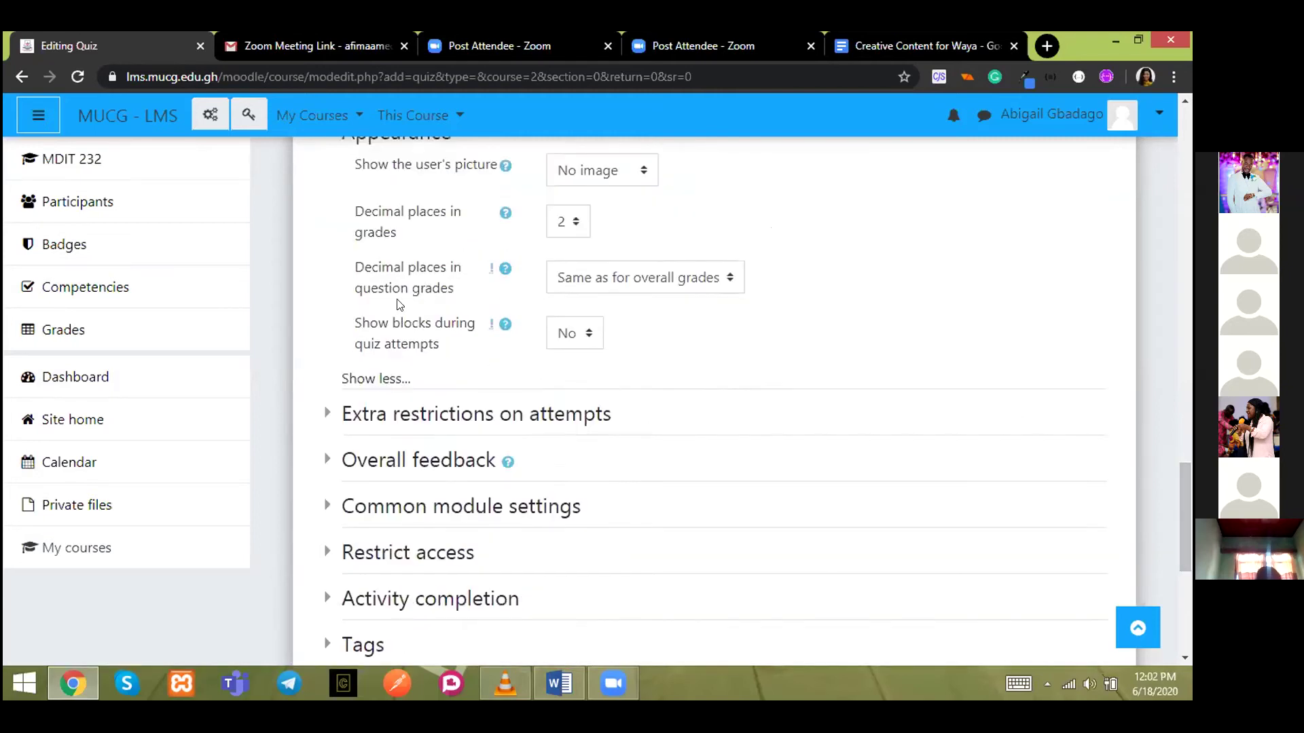
click(597, 289)
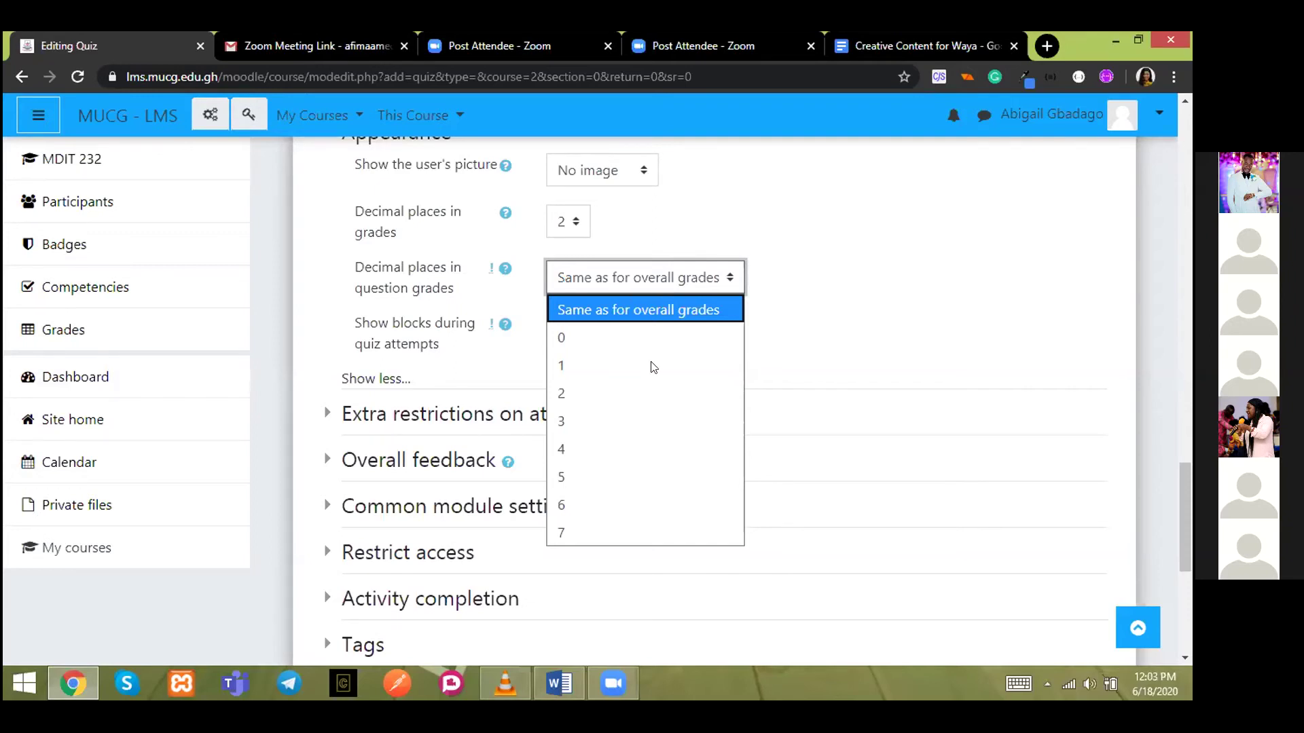
click(638, 309)
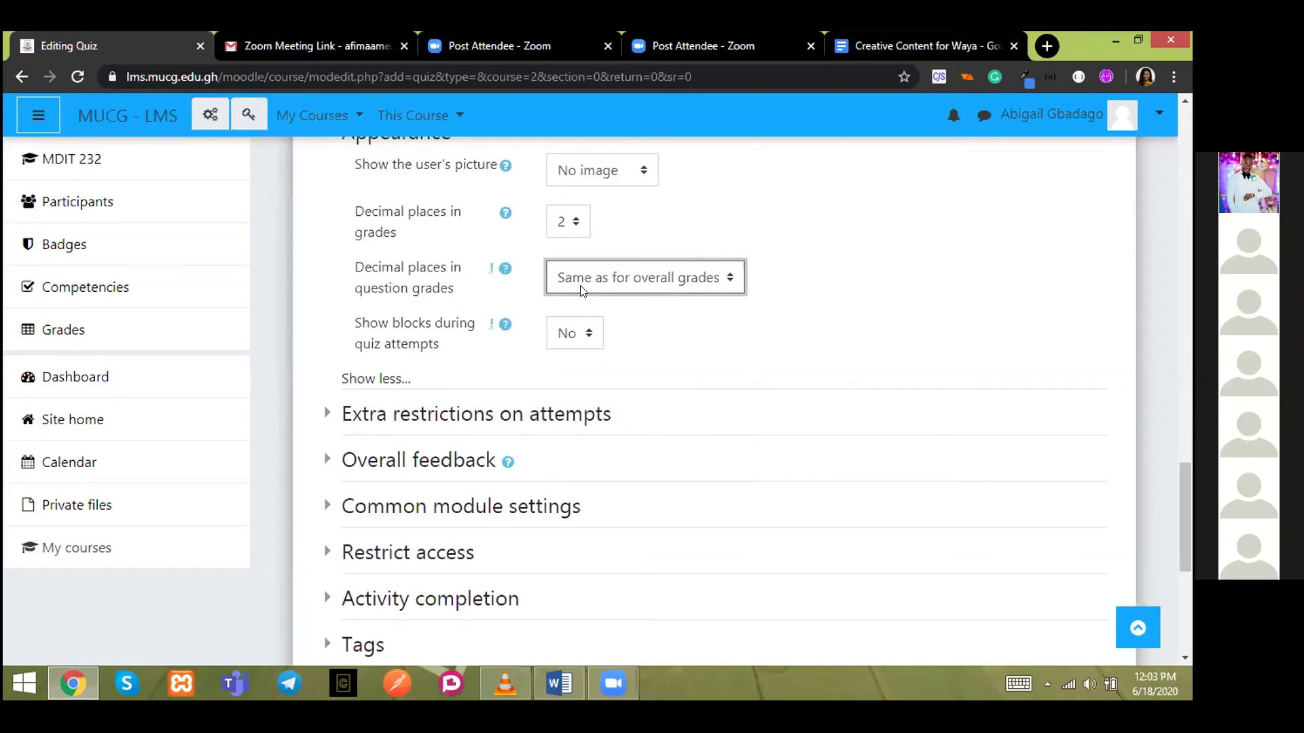
click(620, 282)
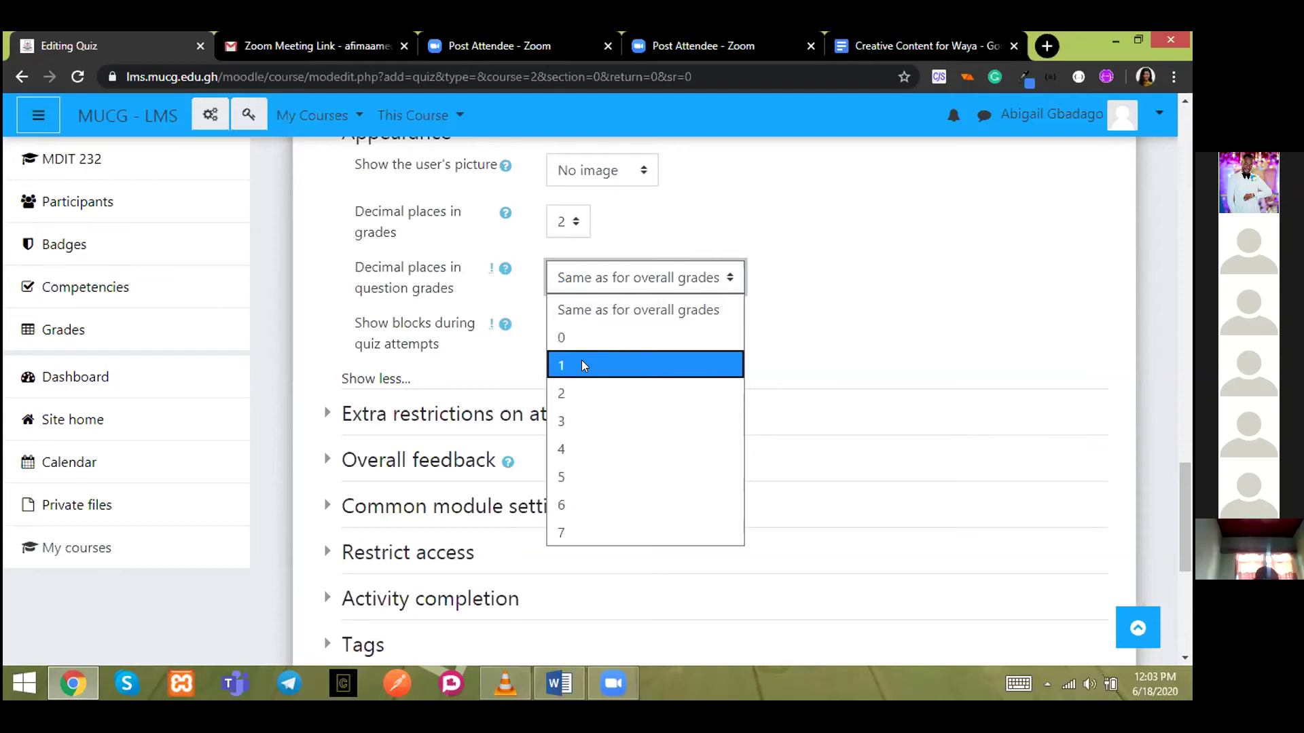
click(582, 366)
click(643, 281)
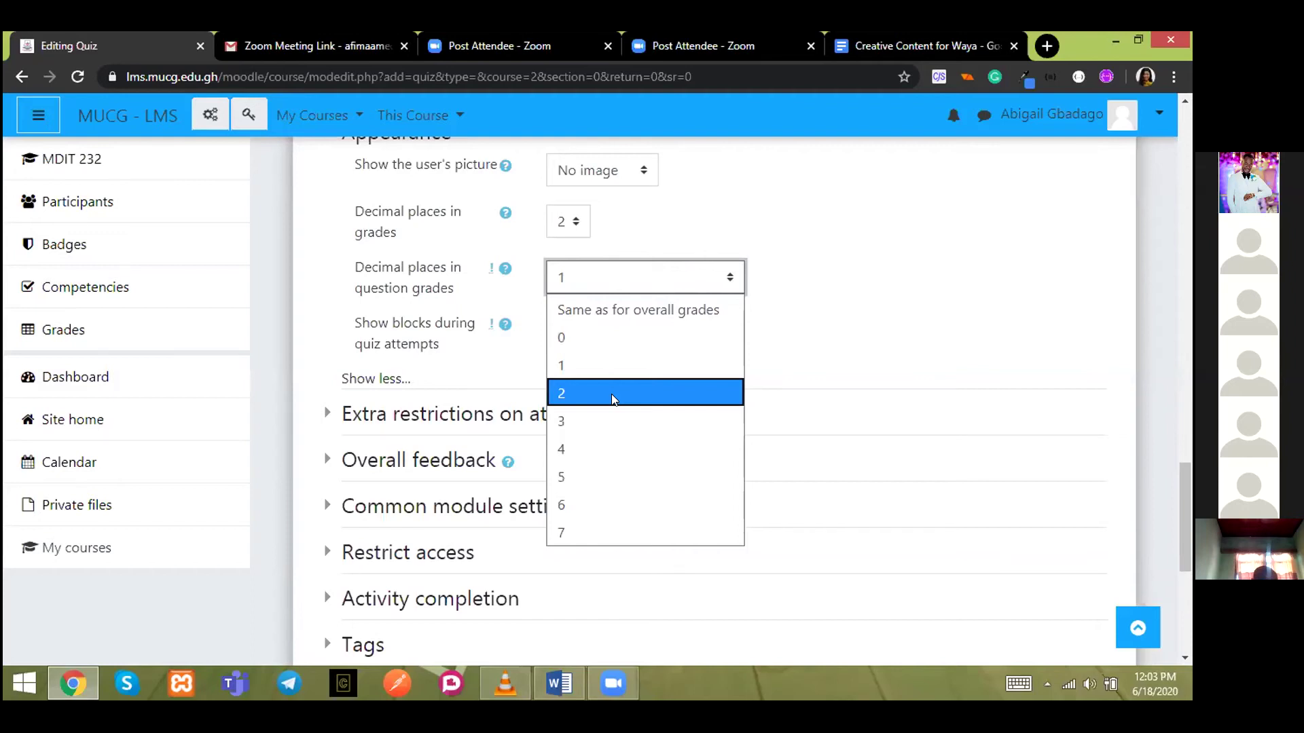
click(637, 307)
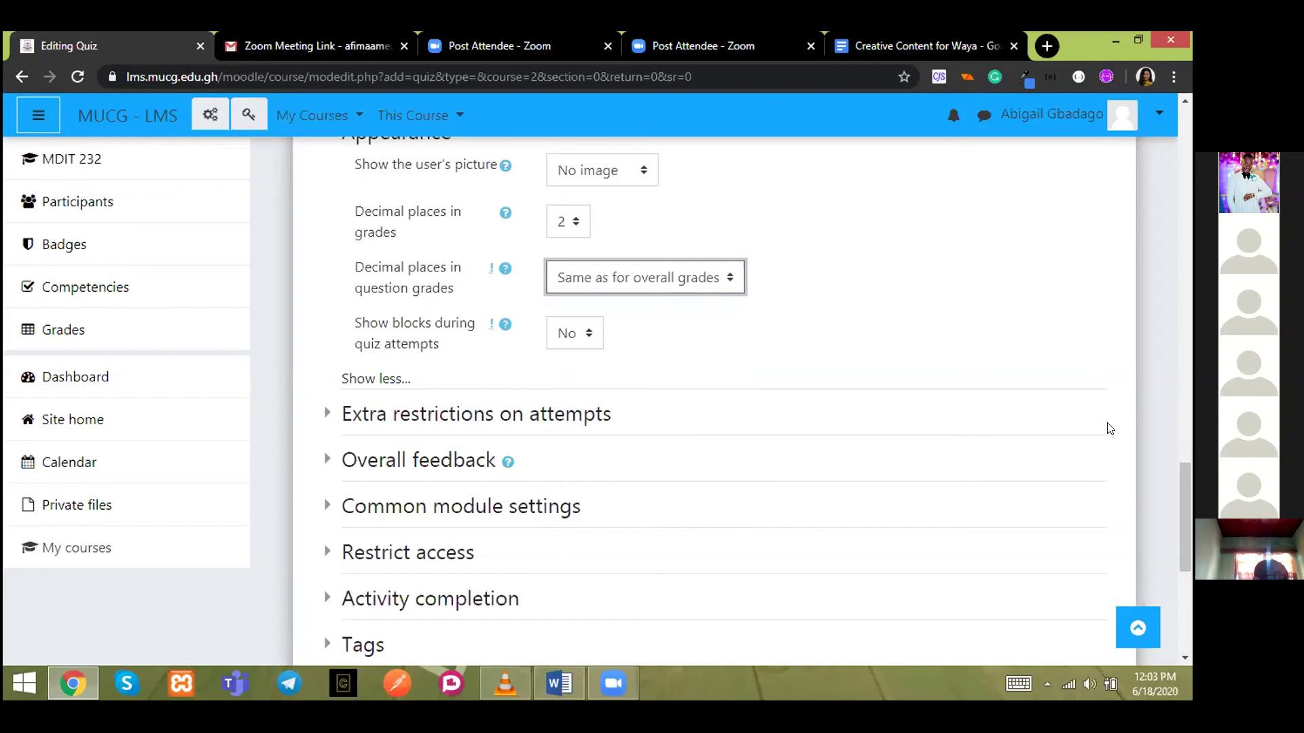
scroll(459, 219, down, 1)
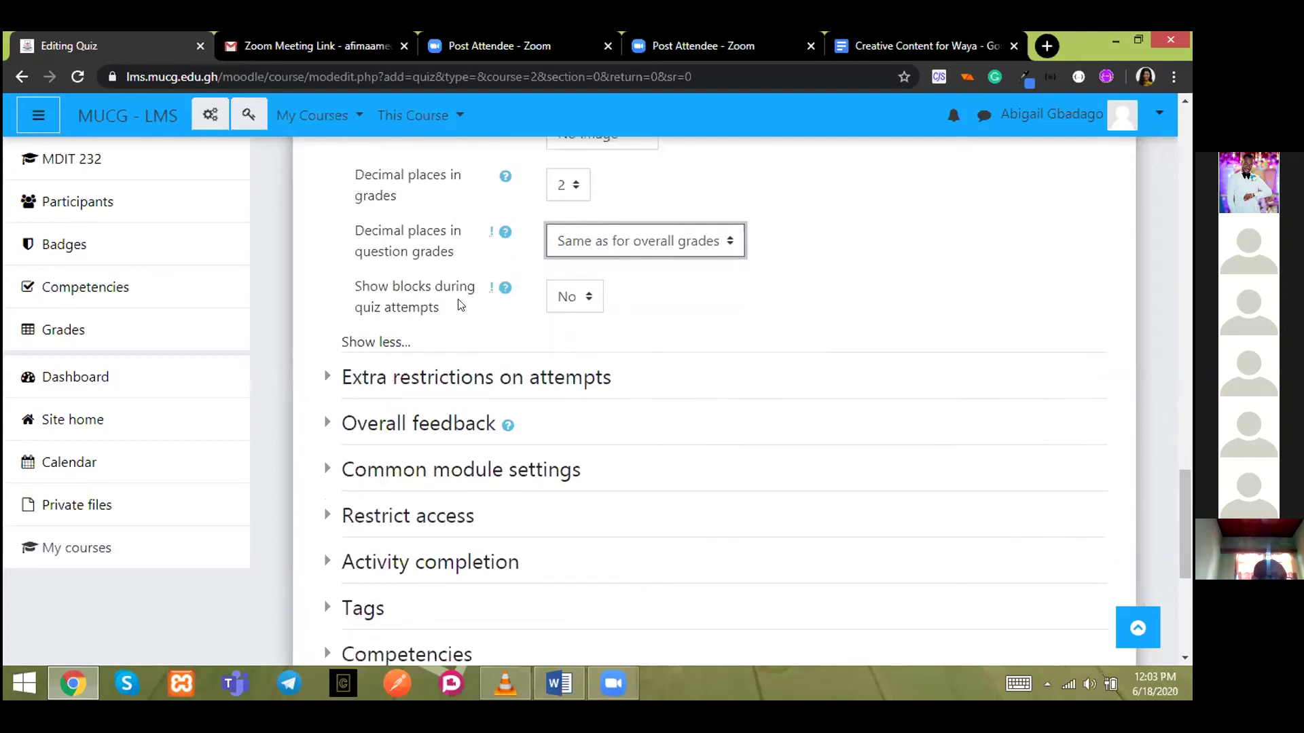
click(562, 301)
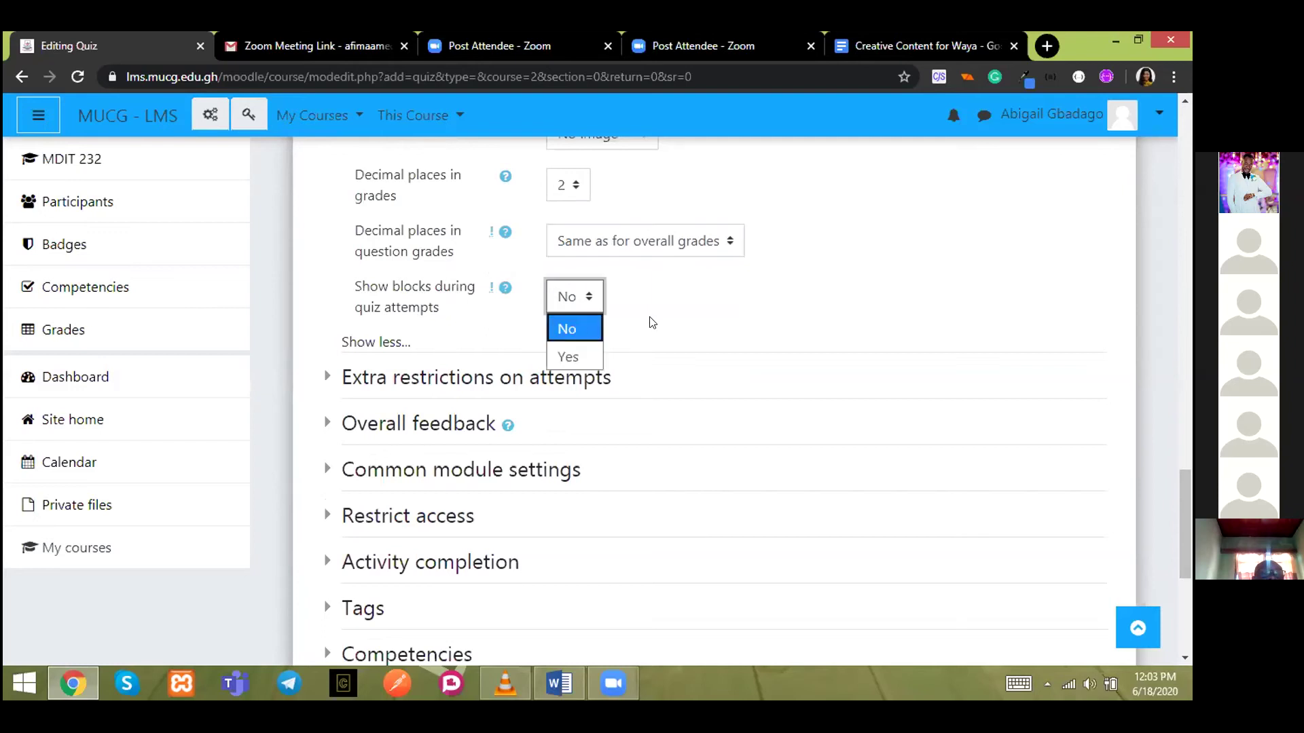
click(707, 332)
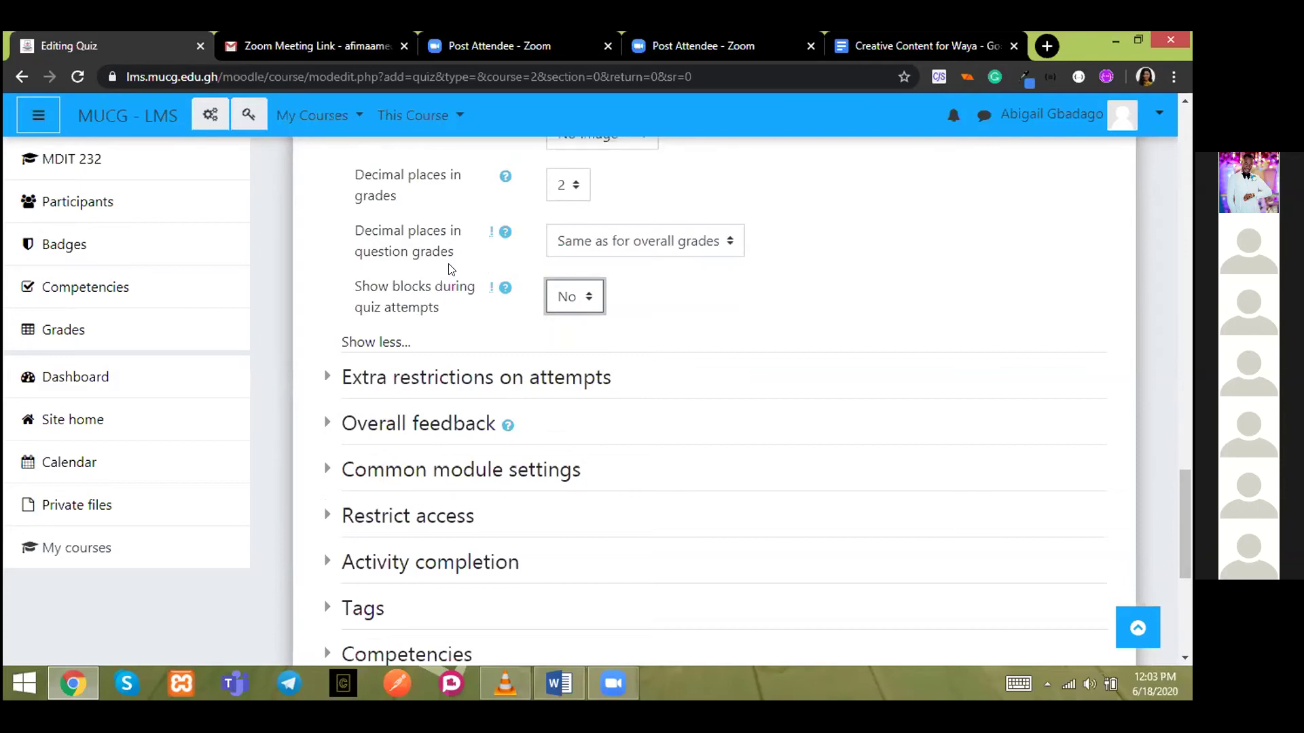
click(507, 289)
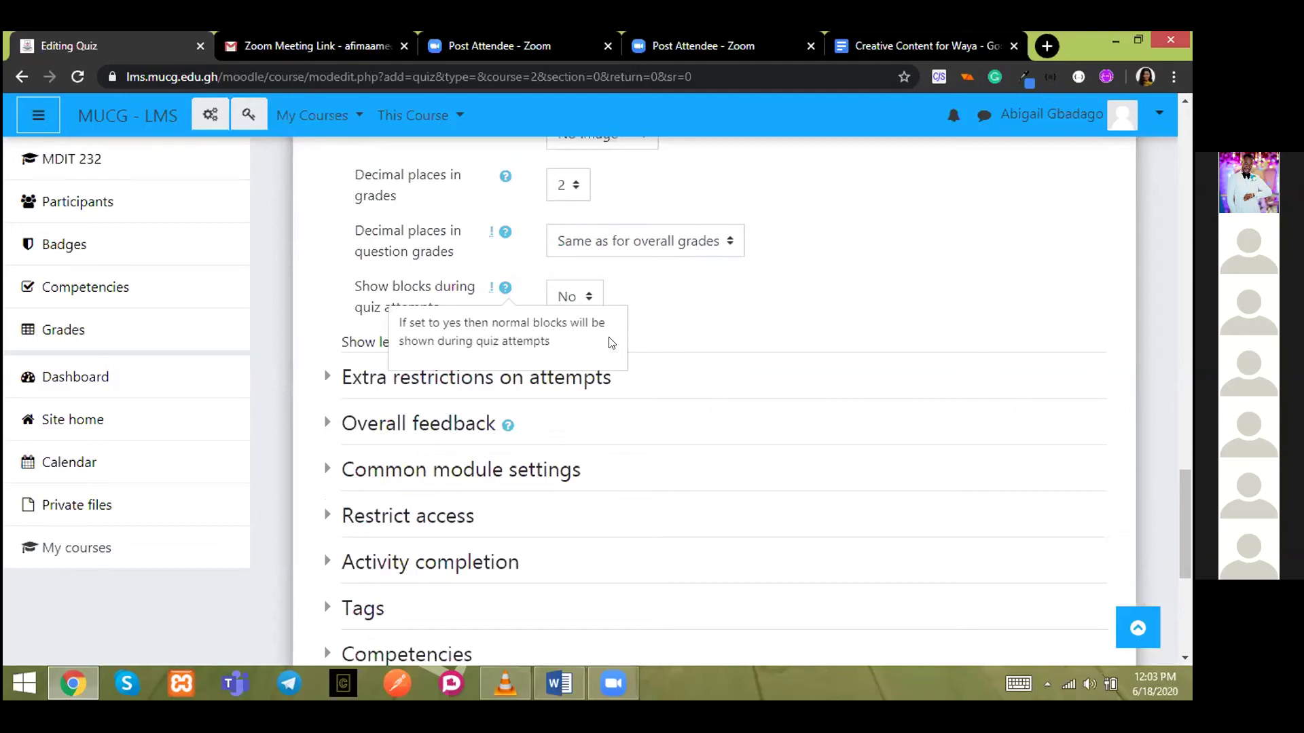
click(734, 311)
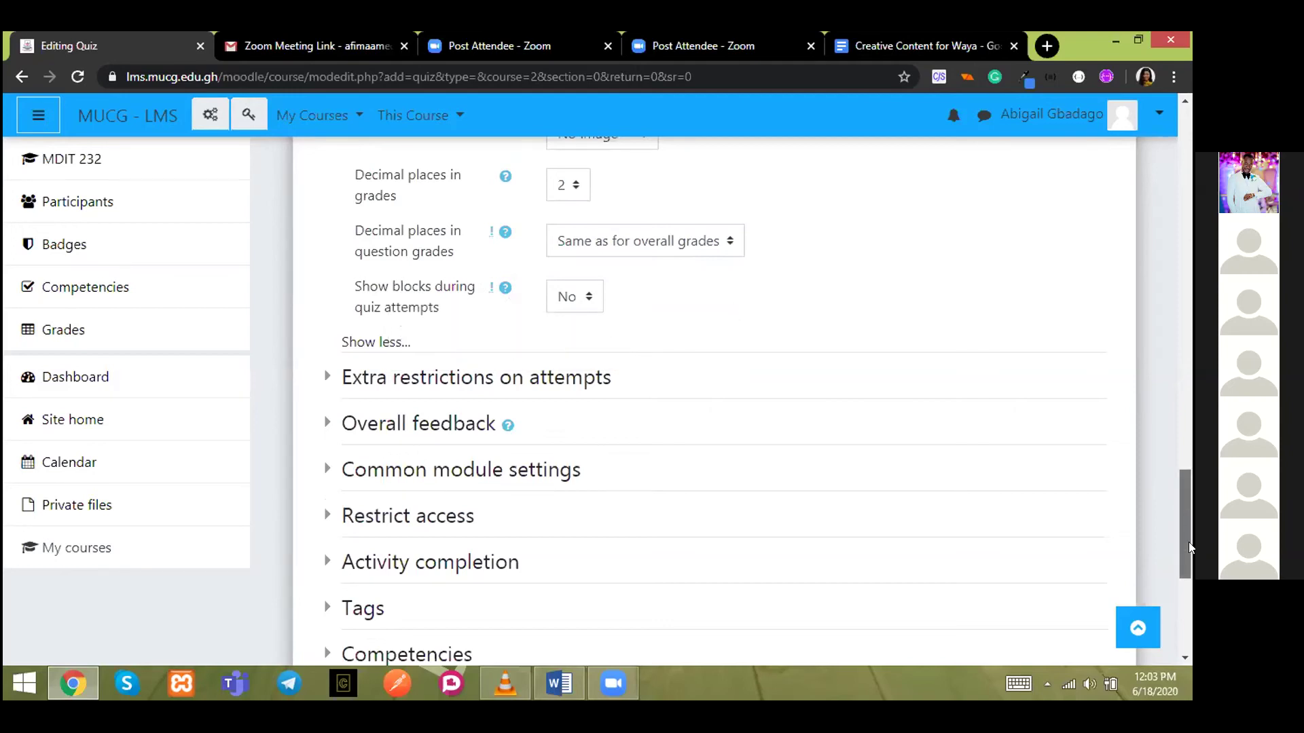
scroll(1185, 522, down, 2)
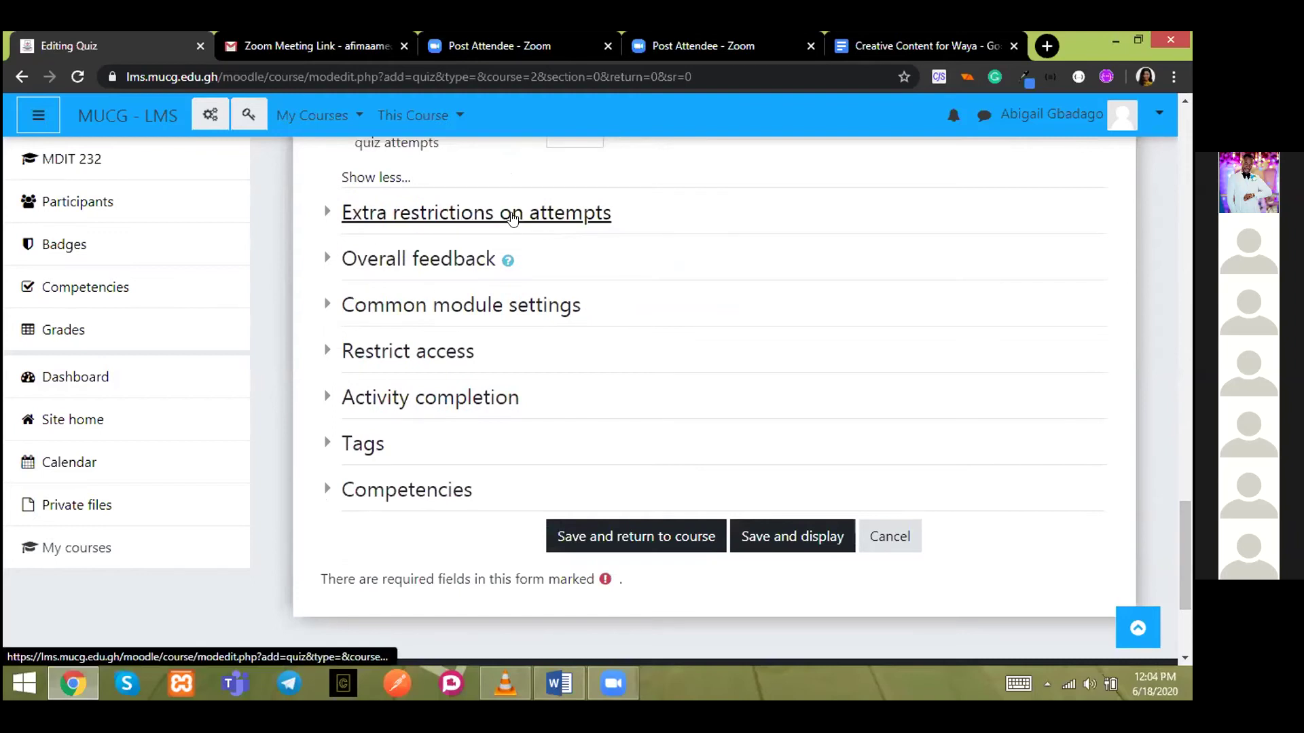
click(555, 208)
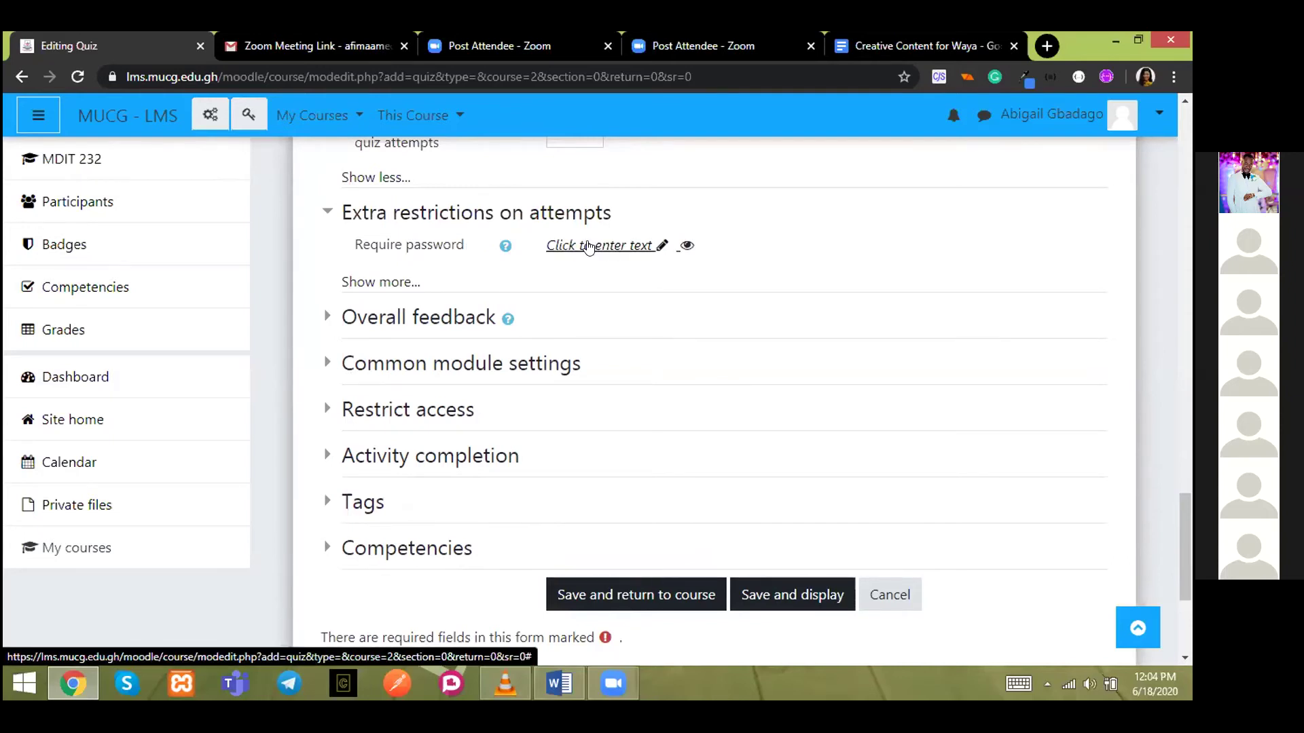
- Type a trial access password in Require password, then clear it so none is set
click(571, 246)
key(Caps_Lock)
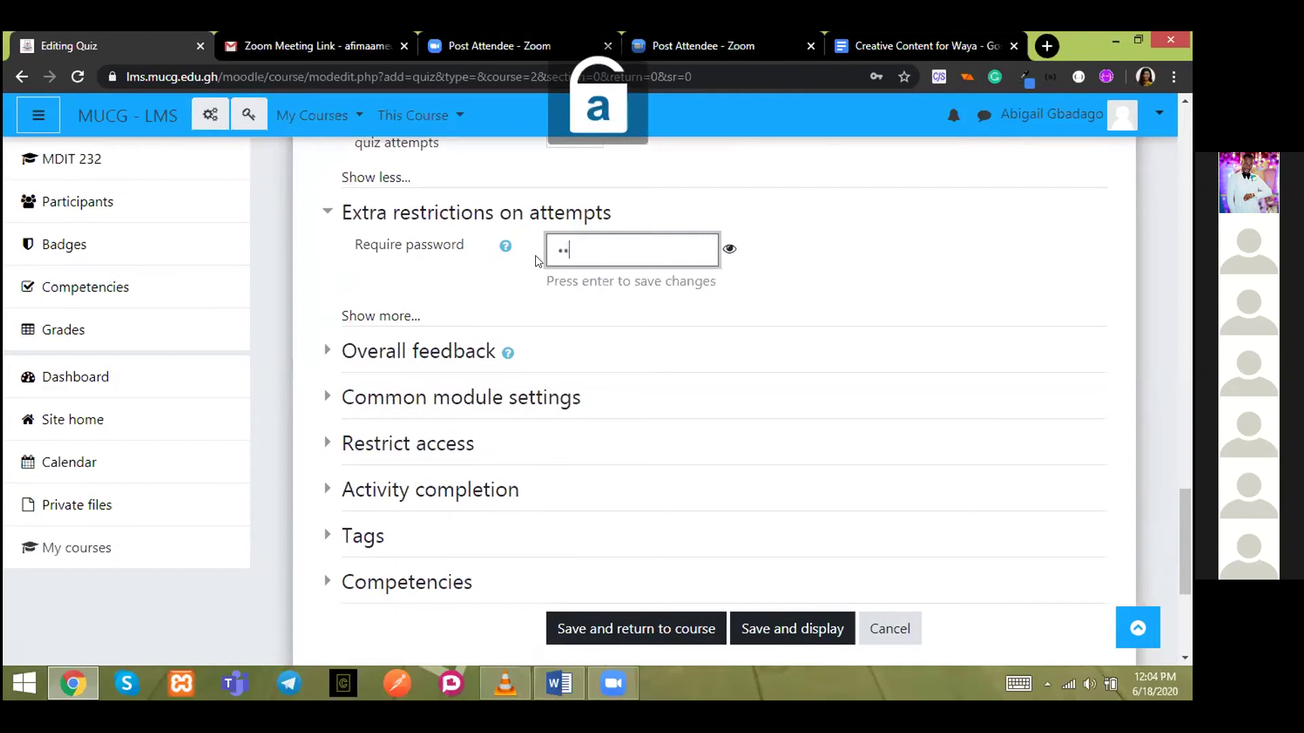
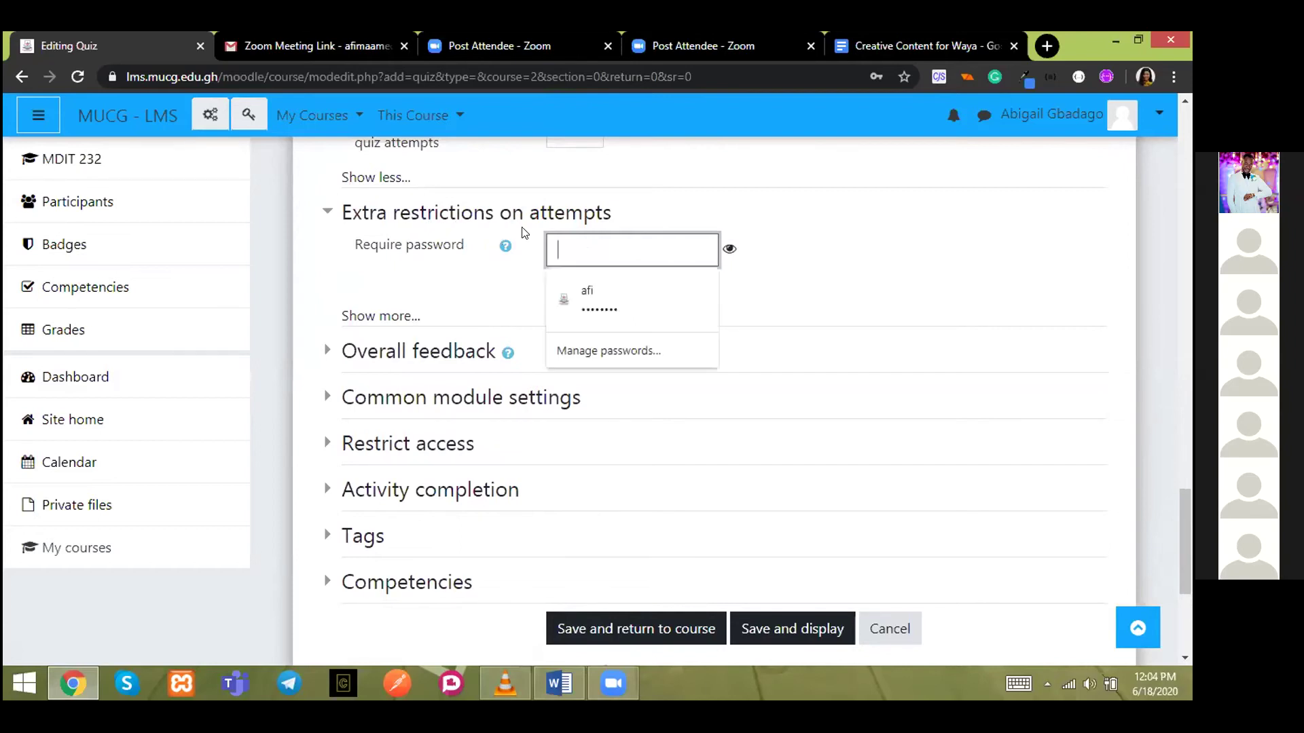
click(399, 321)
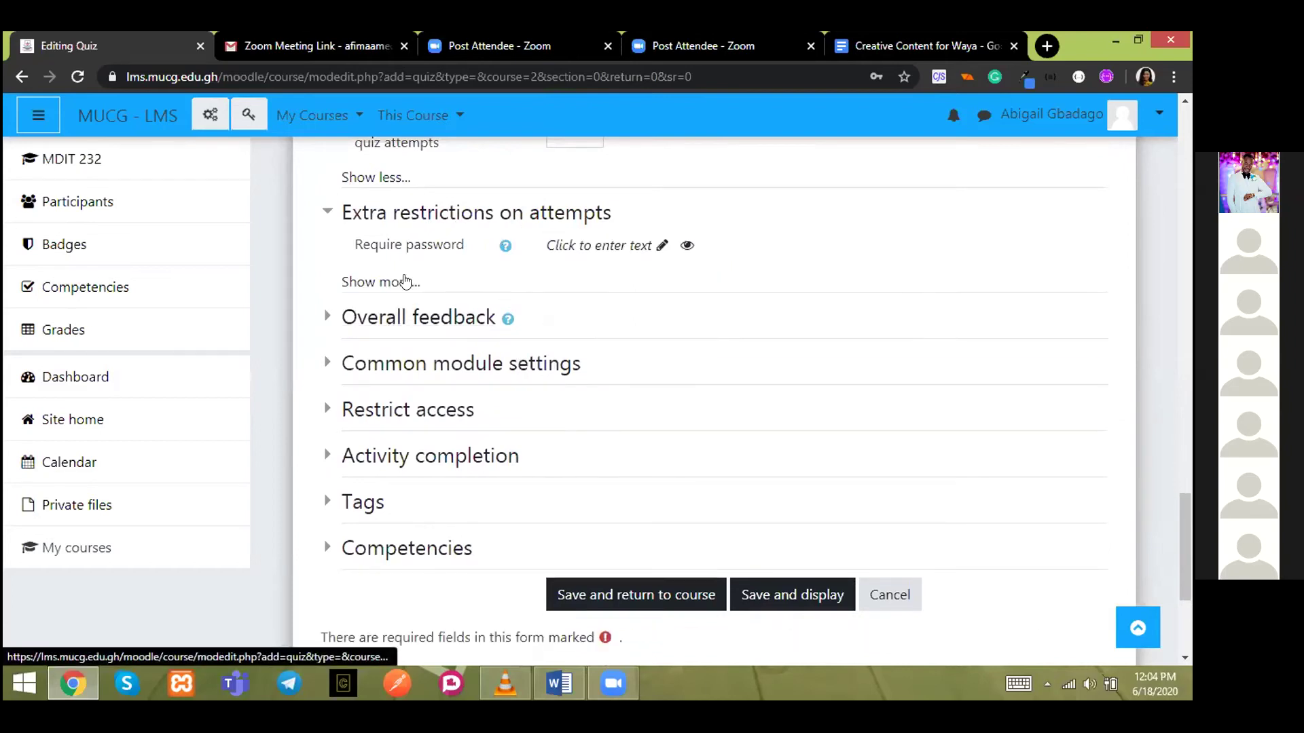
click(402, 324)
- Replace the gibberish top-band overall feedback with 'You have so well!'
mouse_move(1188, 464)
mouse_down()
mouse_move(1189, 499)
mouse_move(1188, 486)
mouse_up()
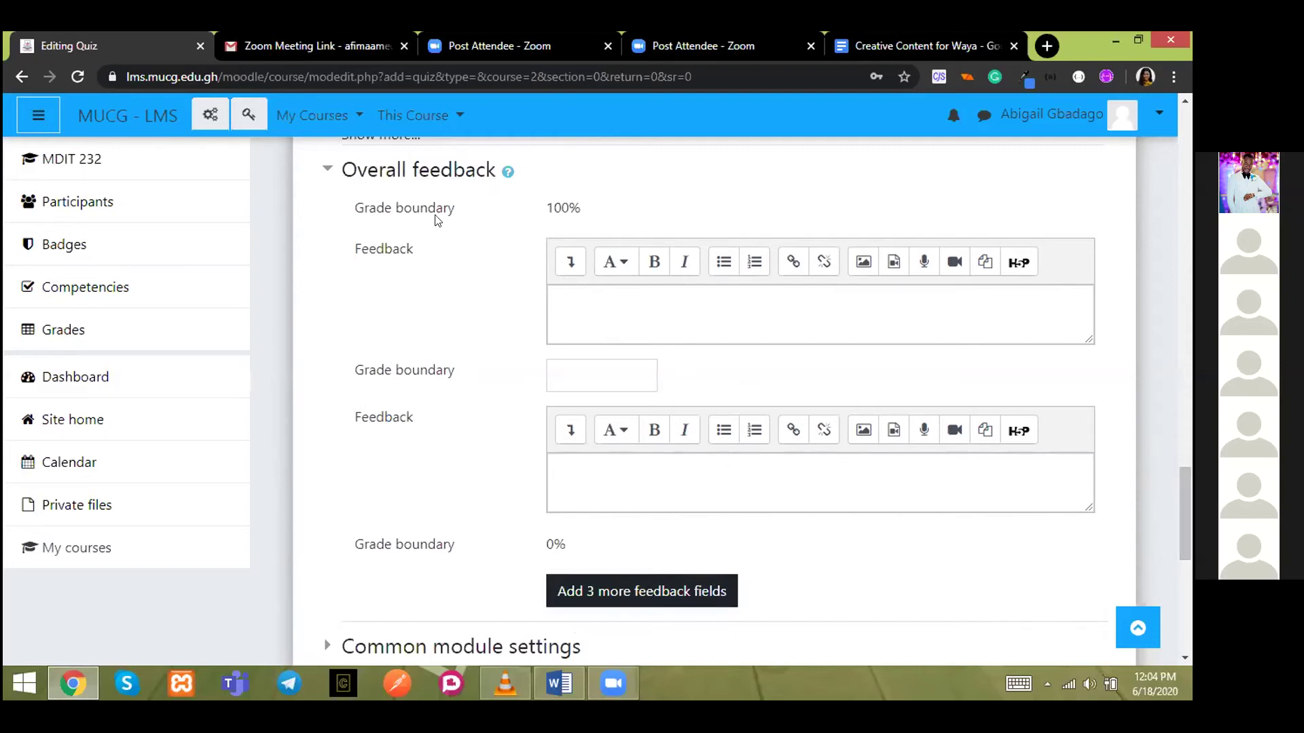
click(588, 305)
text(gfhjjkk)
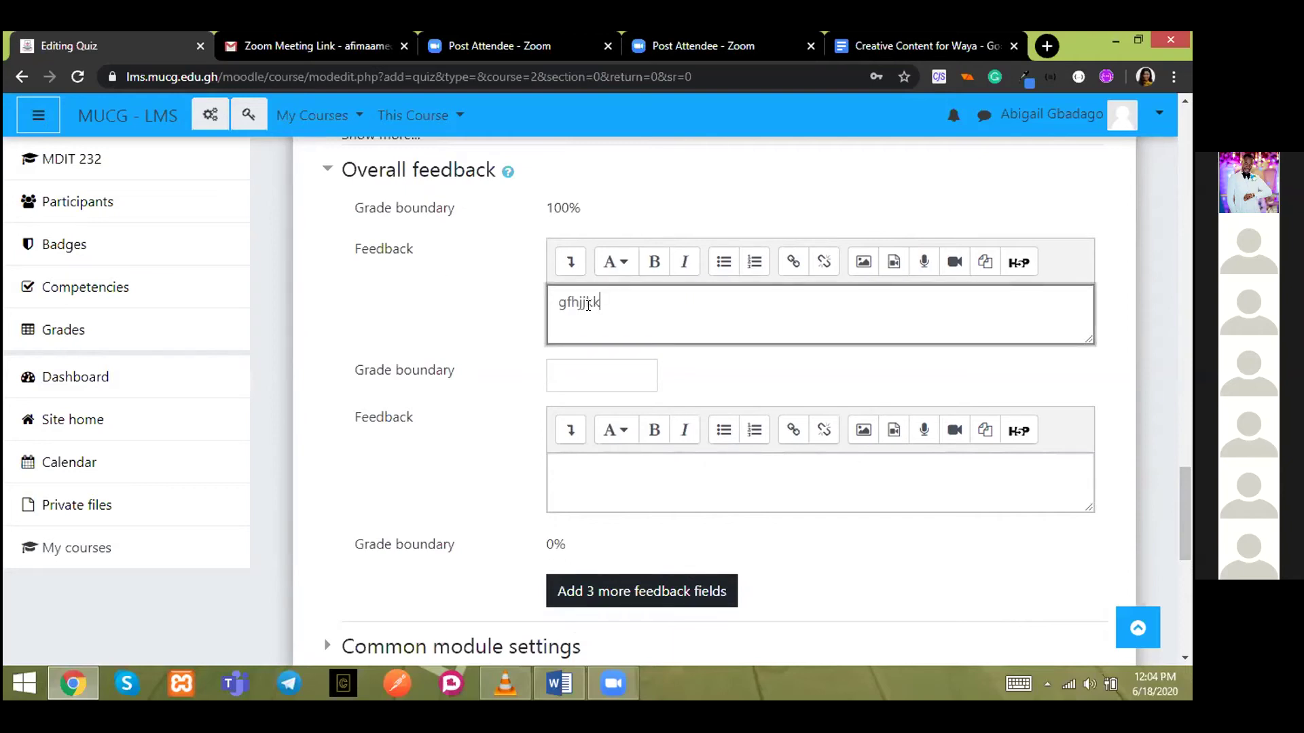
text(kkjhgfchvj)
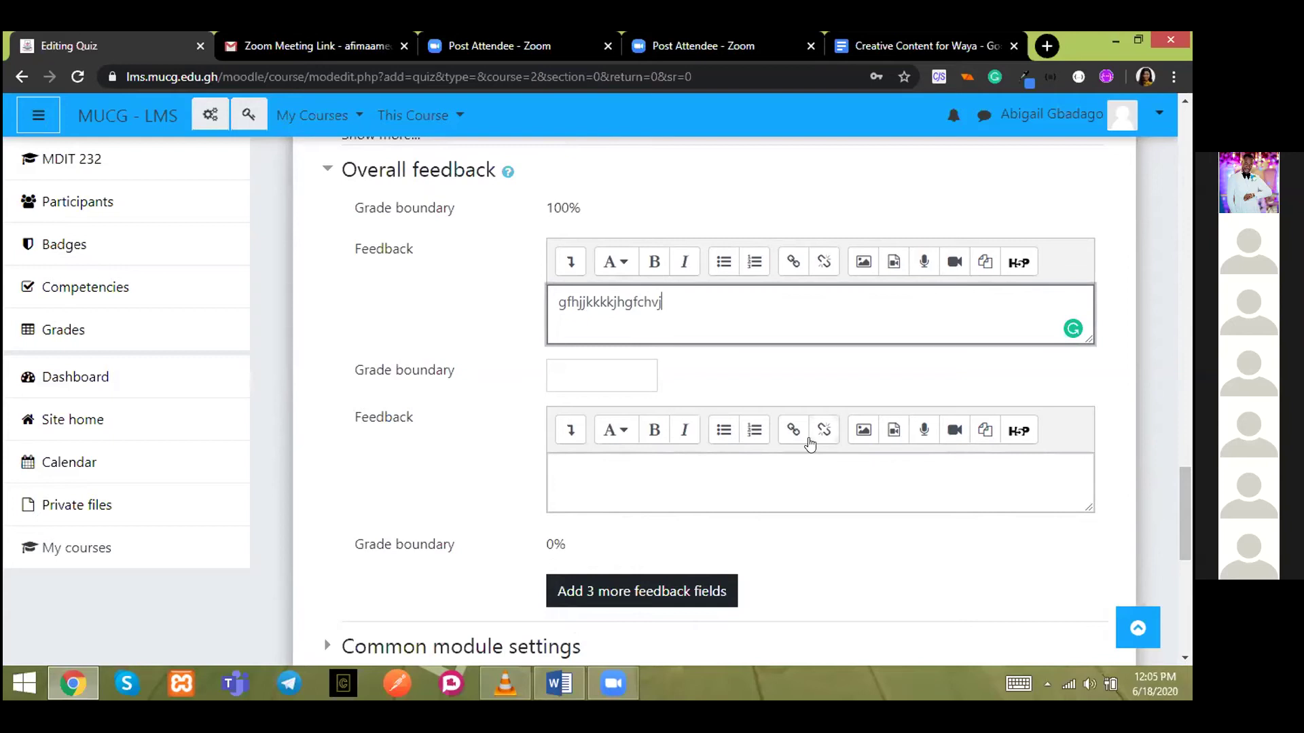
scroll(1188, 476, down, 3)
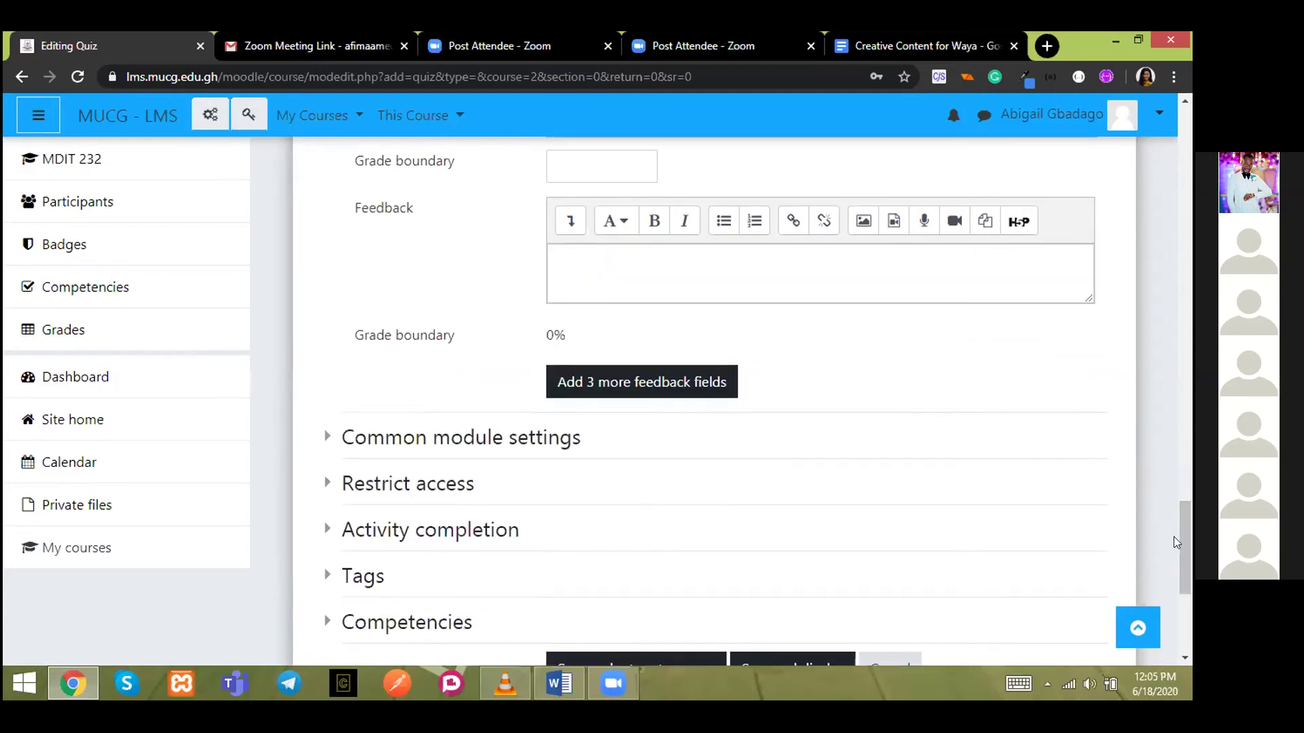
scroll(1188, 502, up, 6)
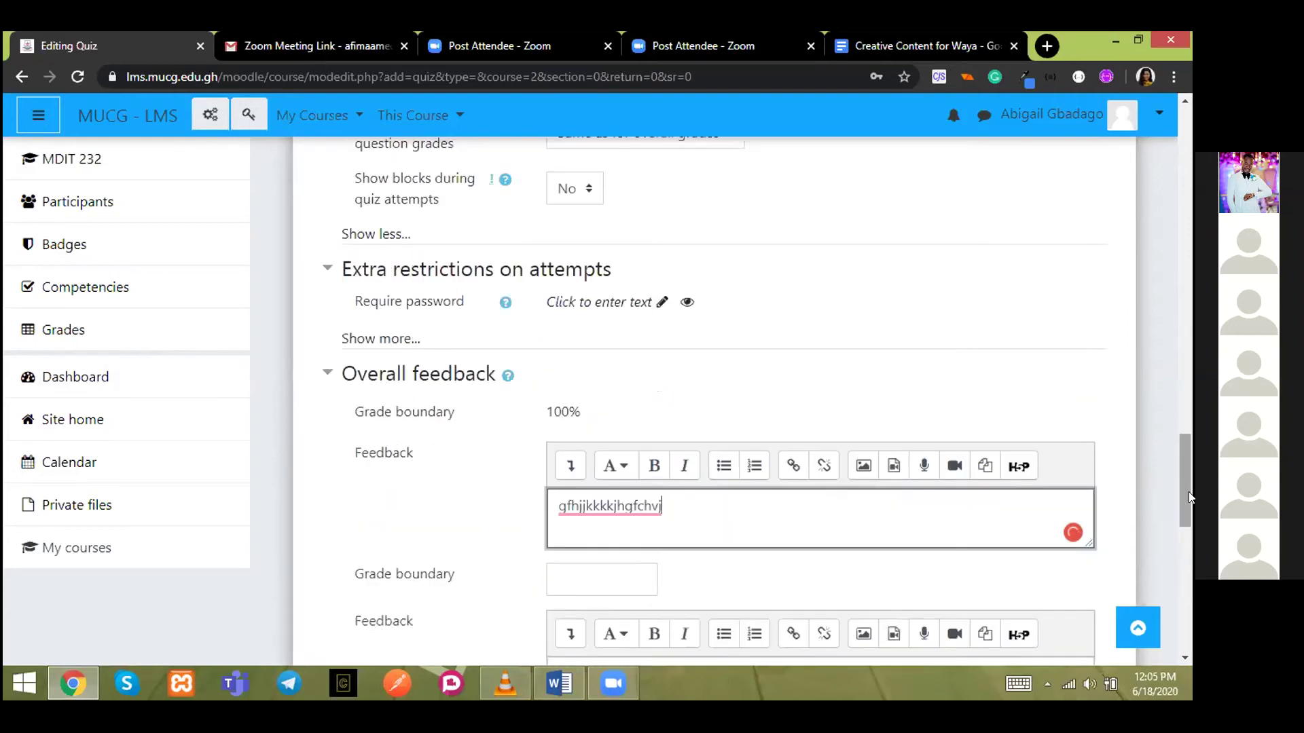
key(ctrl+a)
key(Caps_Lock)
text(Y)
key(Caps_Lock)
text(ou have so well!)
scroll(669, 376, down, 4)
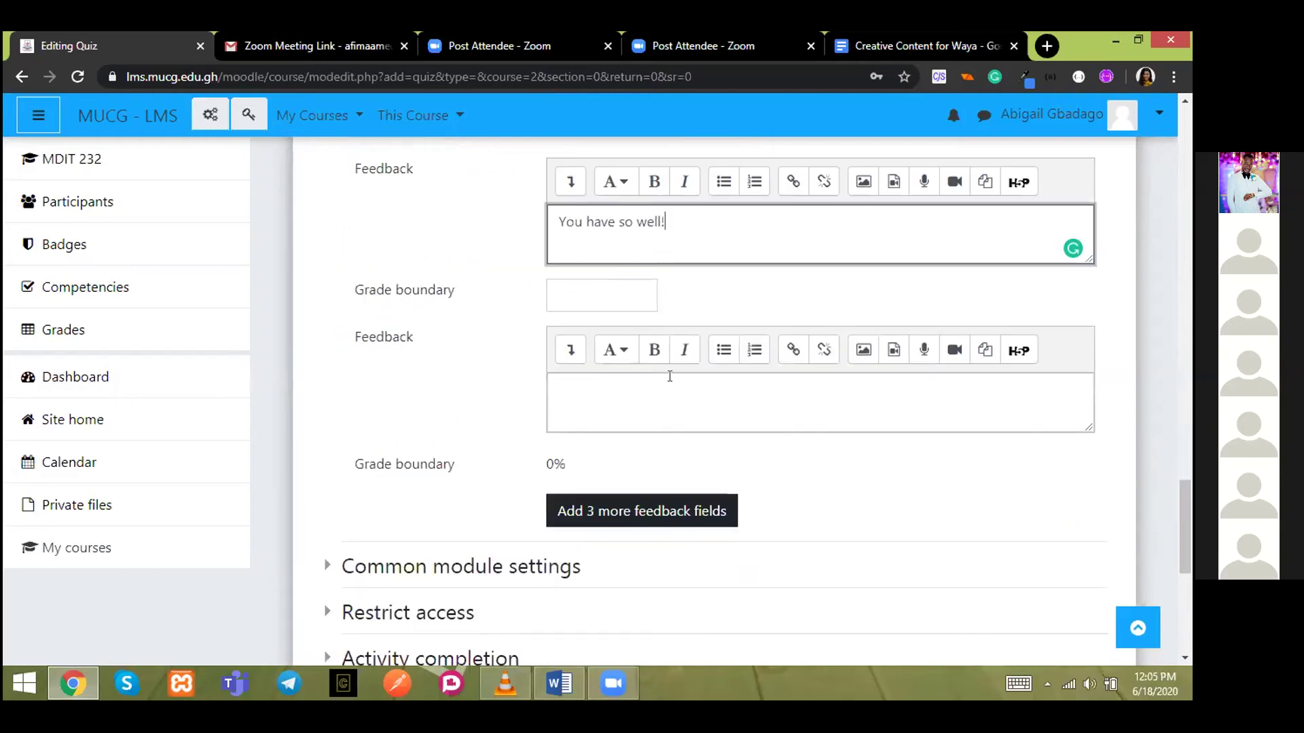
- Set grade boundary 50 with lower-band feedback 'Put in more effort. You can make it.'
click(615, 304)
text(50)
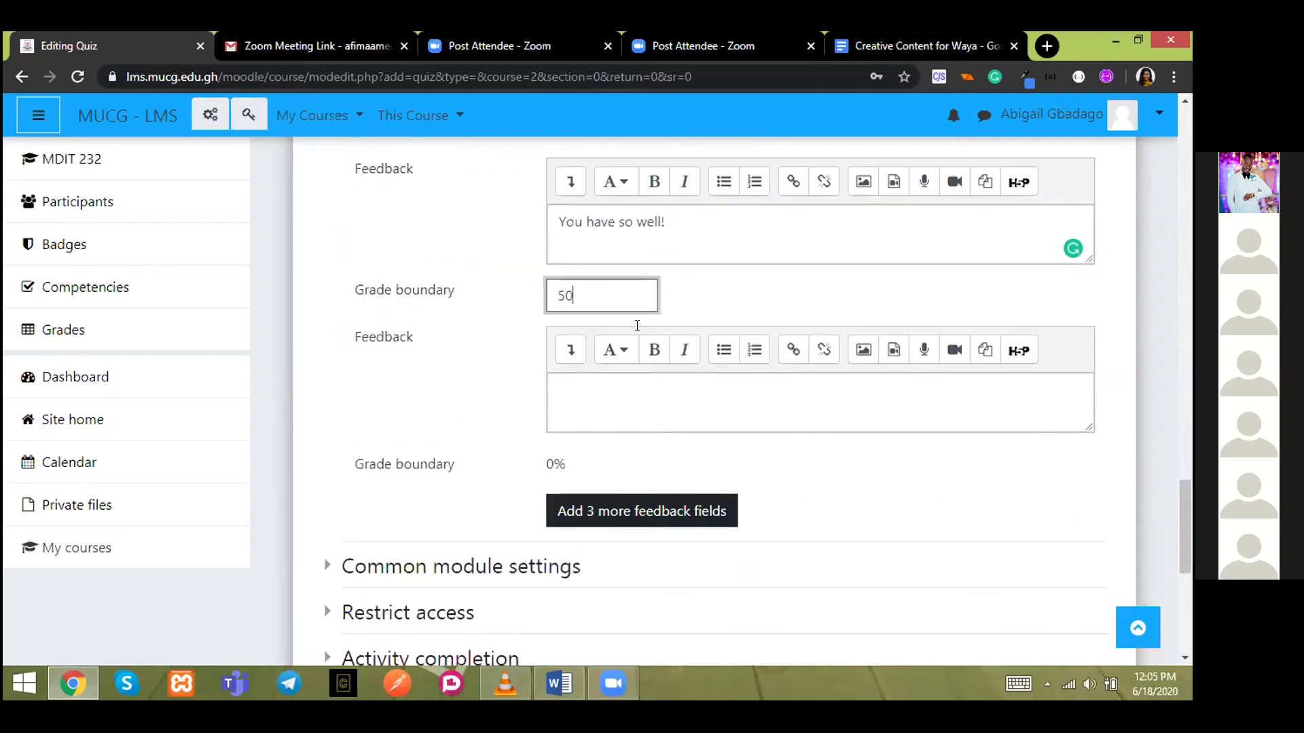
click(580, 386)
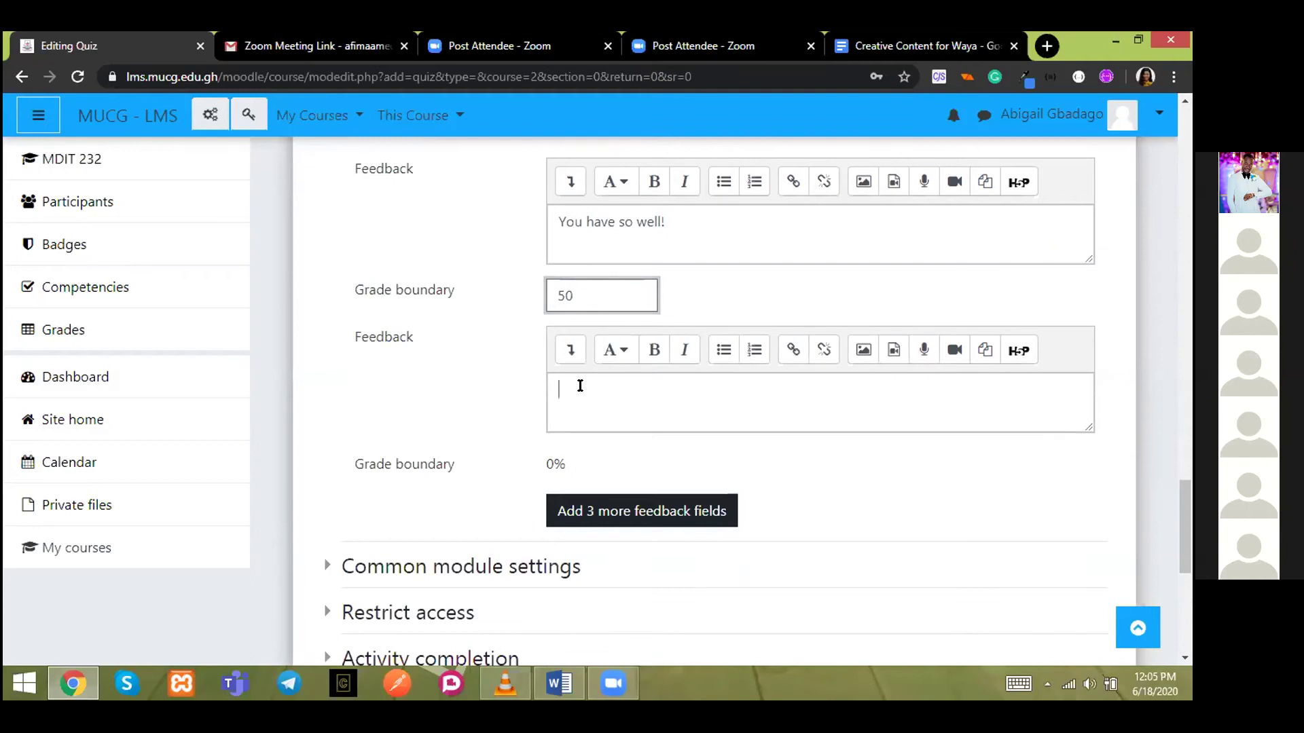
key(Caps_Lock)
text(Put in more effort)
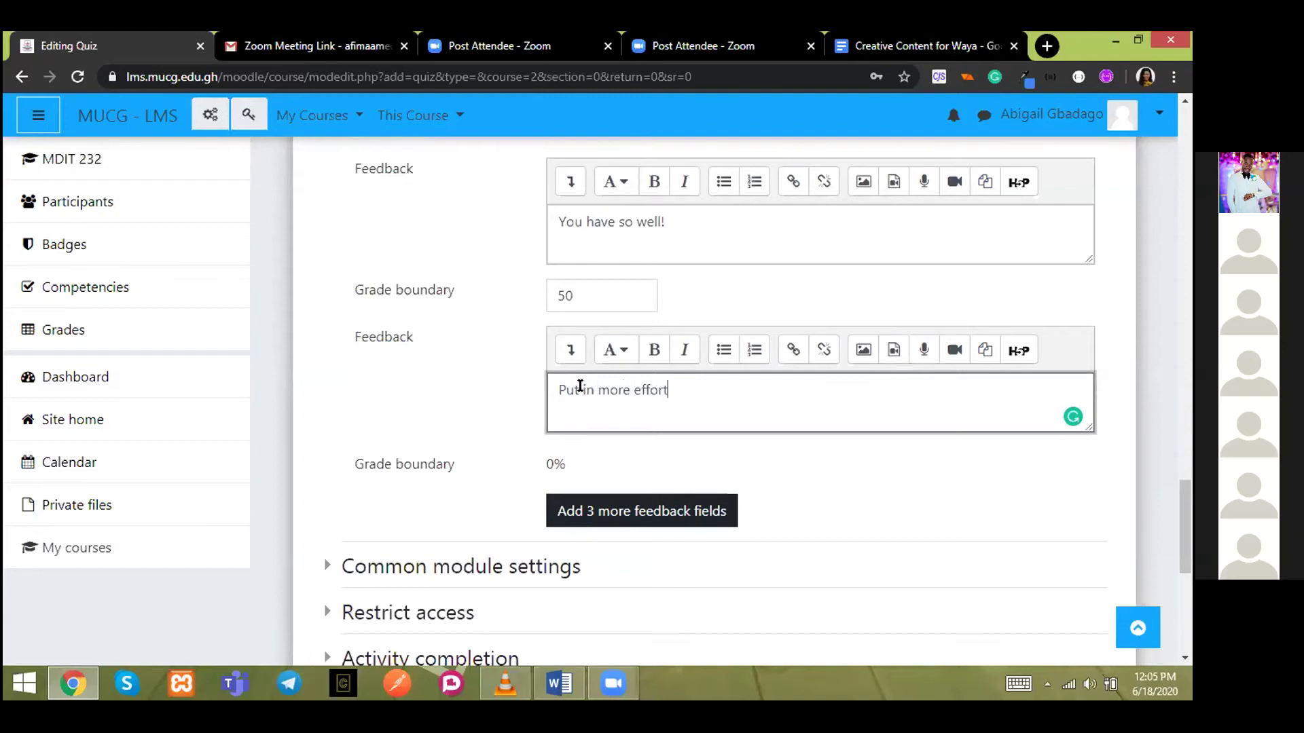
text(.)
key(Caps_Lock)
text(Y)
key(Caps_Lock)
text(o)
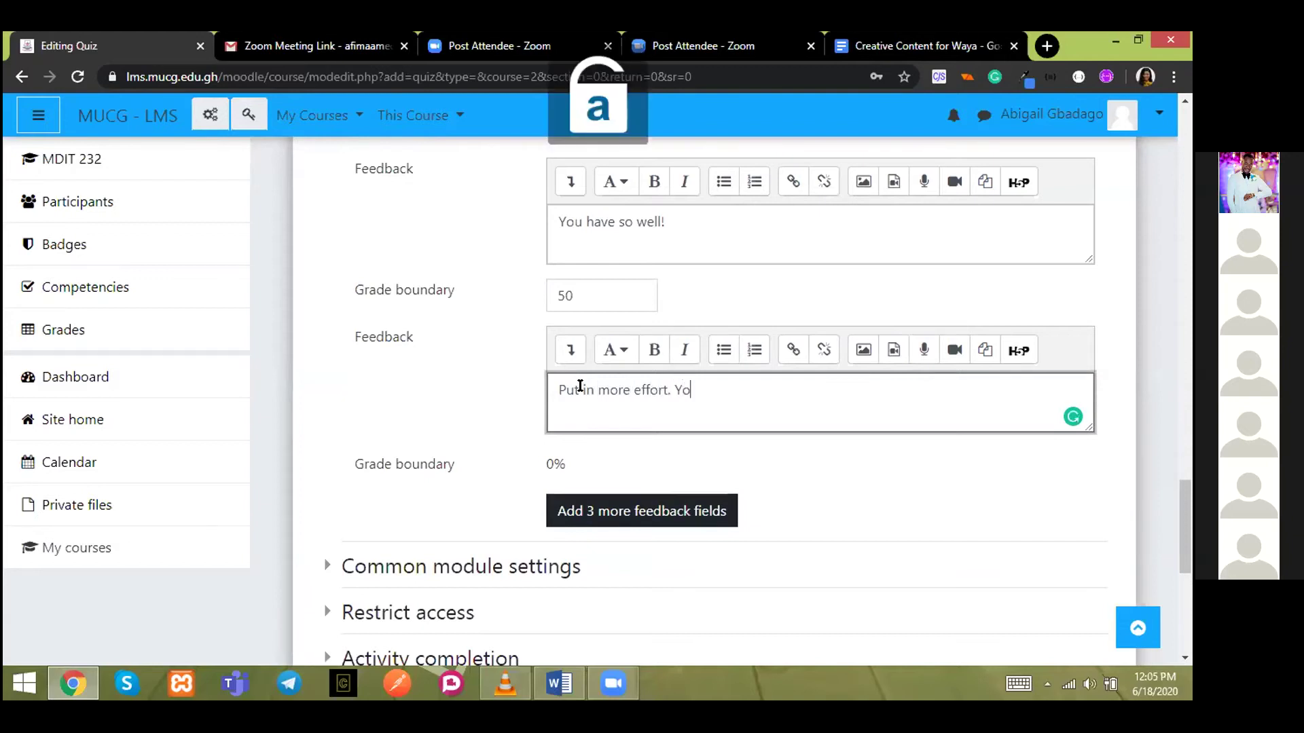
text(u ca make it.)
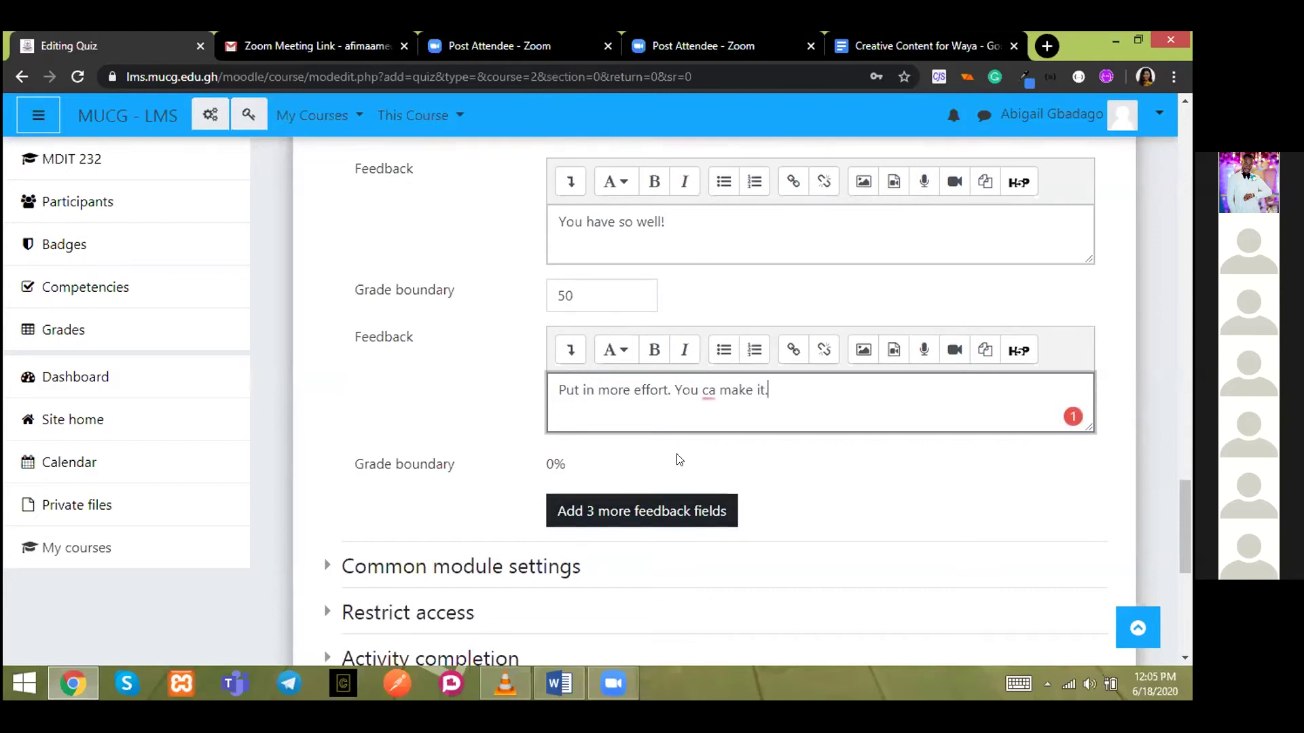
click(707, 391)
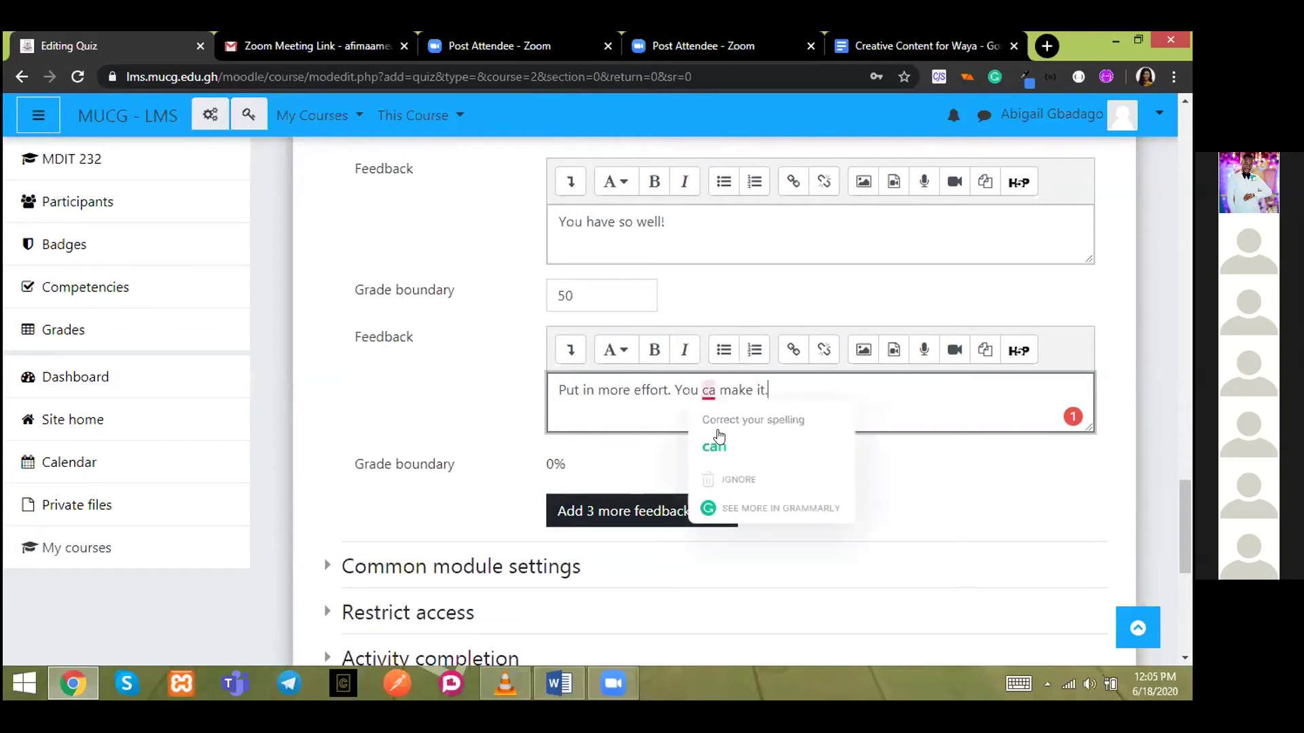
click(716, 442)
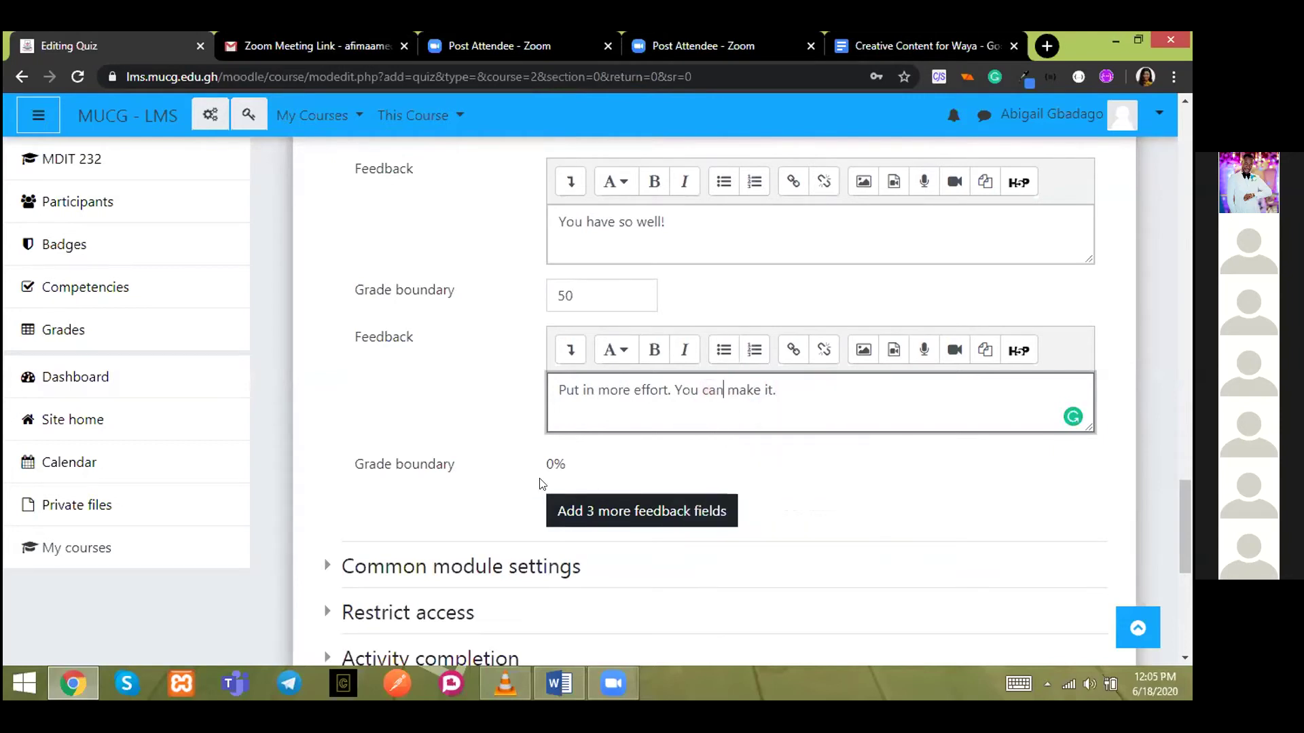
click(645, 511)
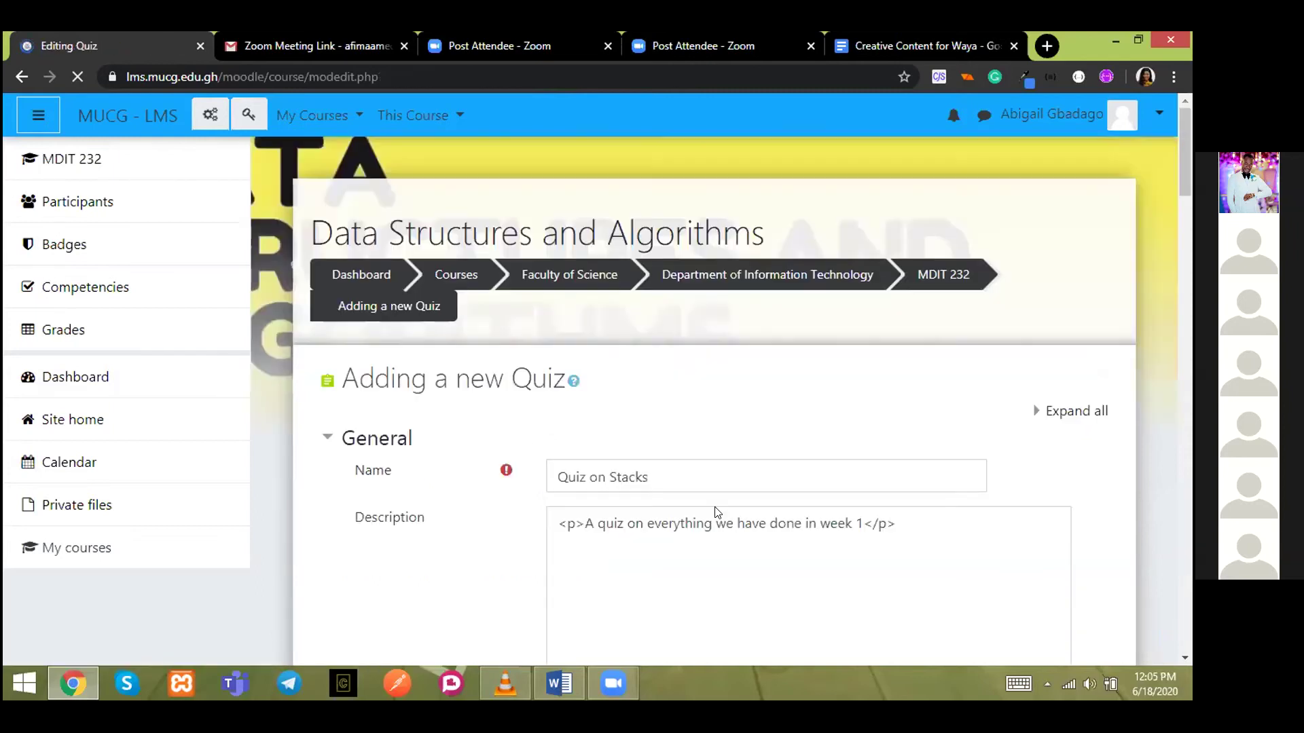
- Enter 0 as the third grade boundary and place the caret in its feedback editor
drag(1192, 168, 1180, 510)
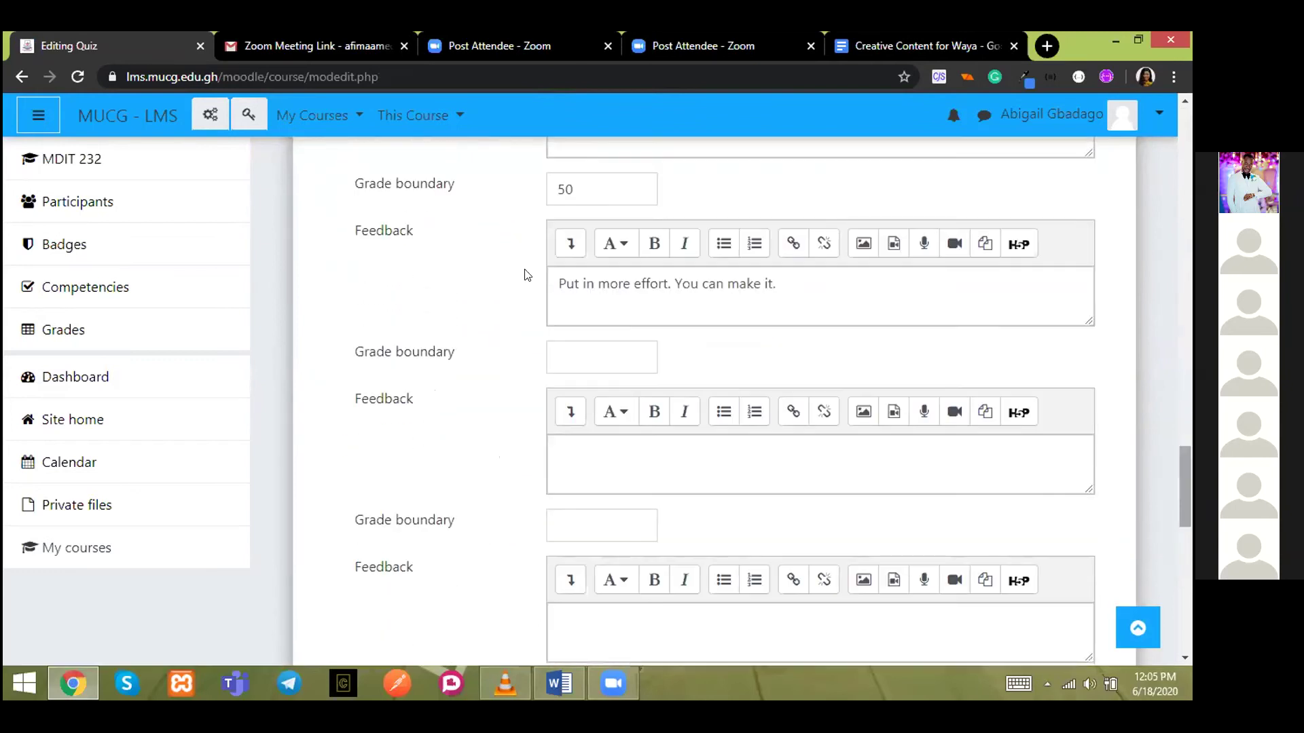
click(584, 347)
text(0)
click(583, 462)
drag(1188, 477, 1188, 440)
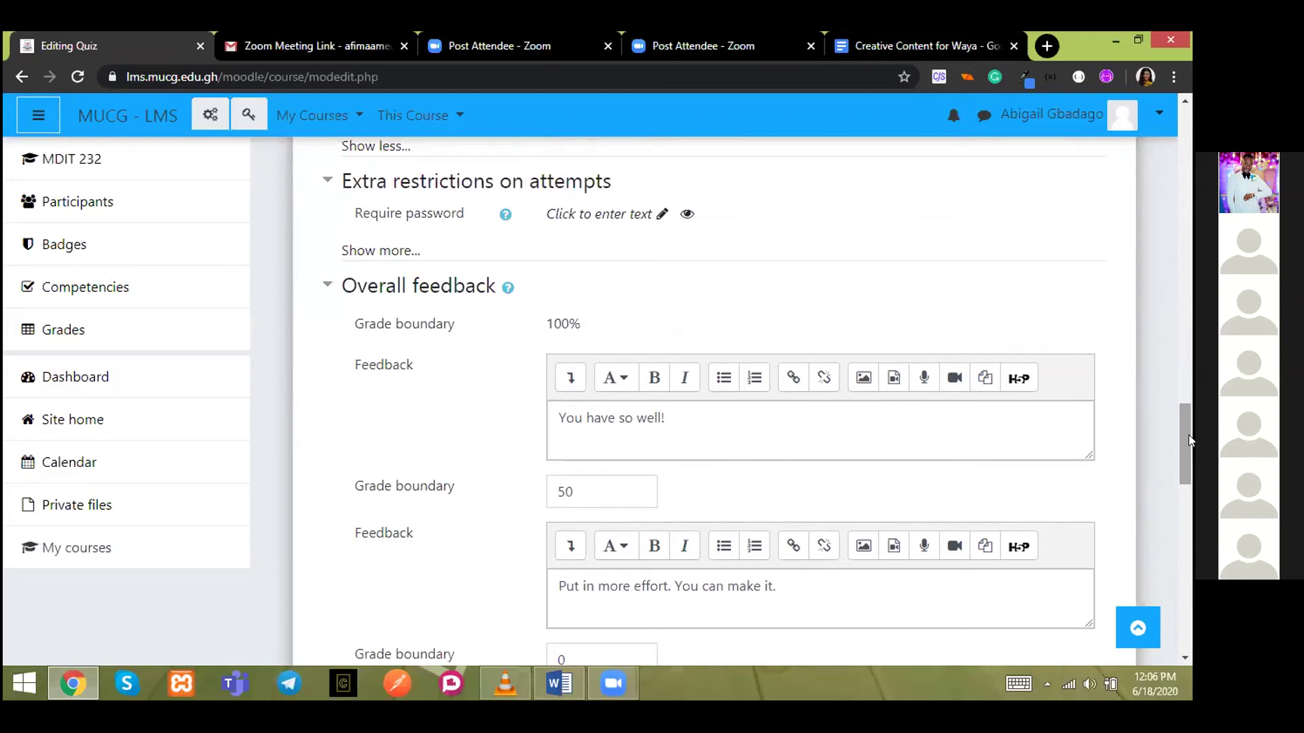
drag(1188, 434, 1188, 441)
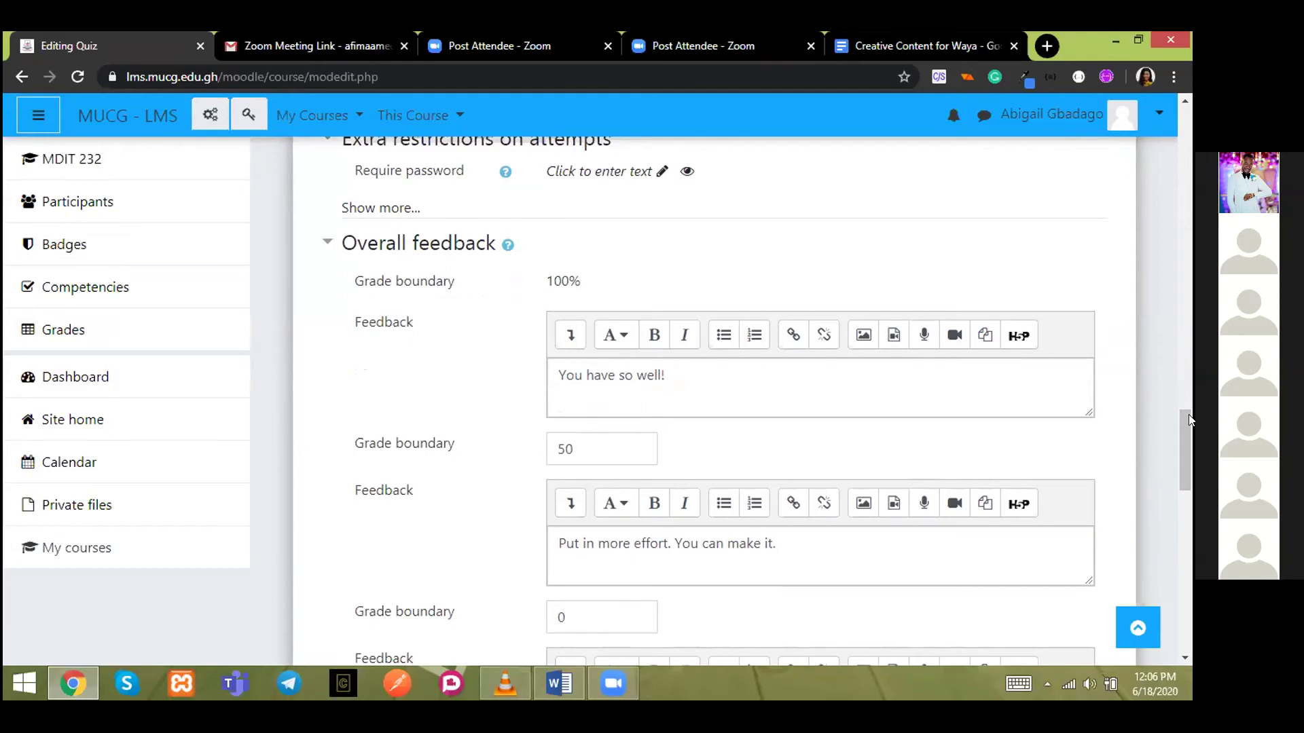
drag(1189, 439, 1188, 452)
click(557, 641)
scroll(595, 478, down, 1)
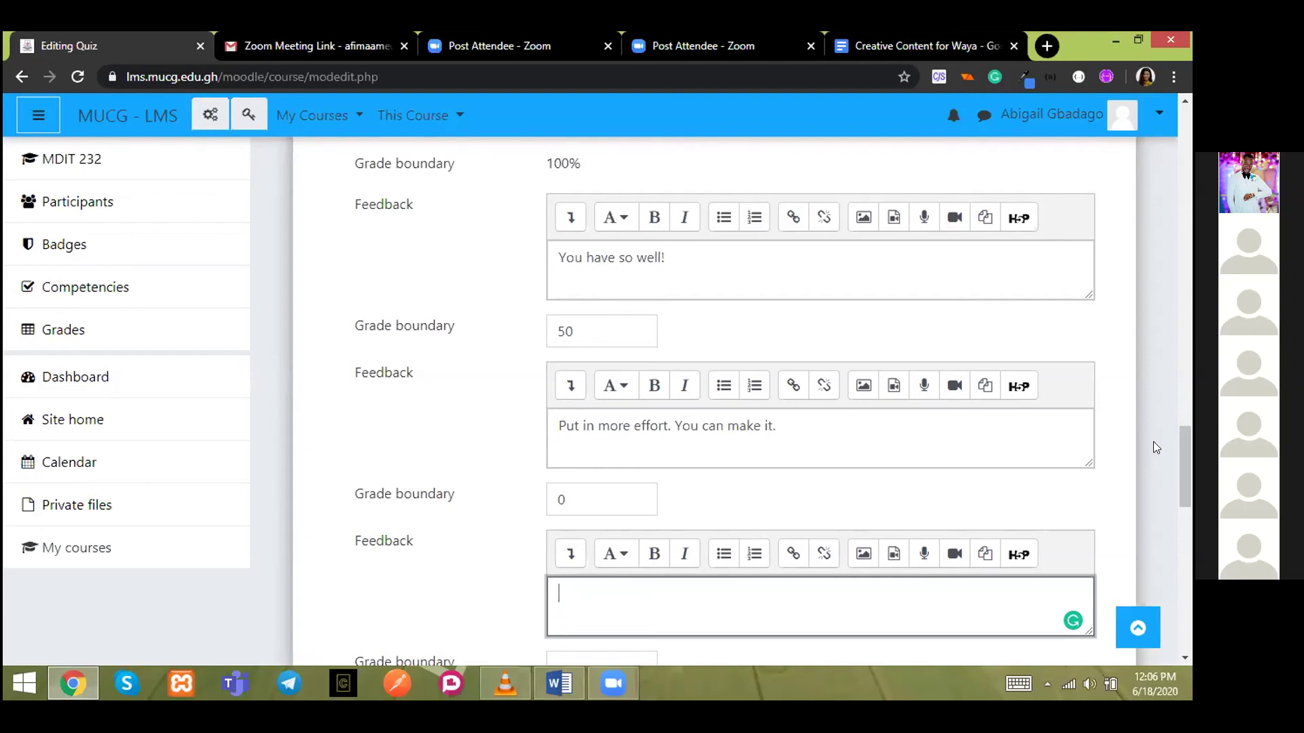
drag(1188, 470, 1188, 471)
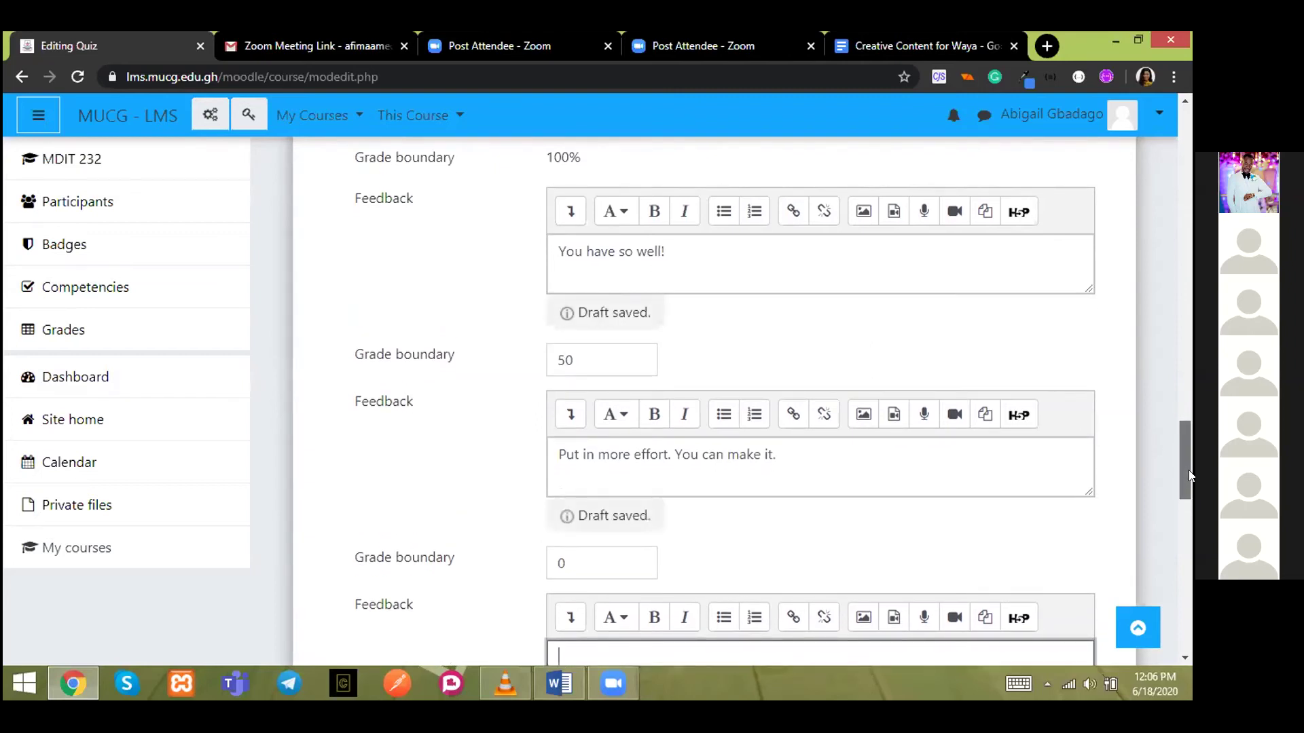
drag(1189, 487, 1188, 516)
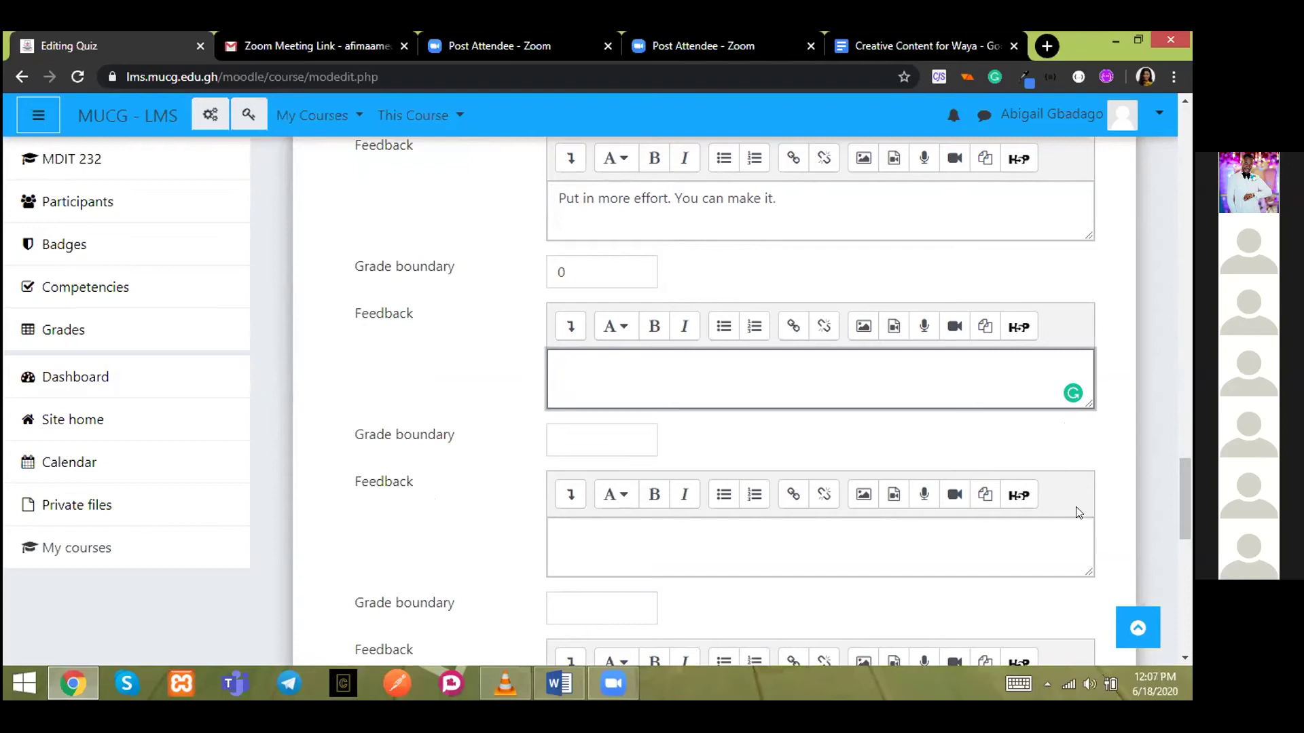
drag(1188, 499, 1178, 563)
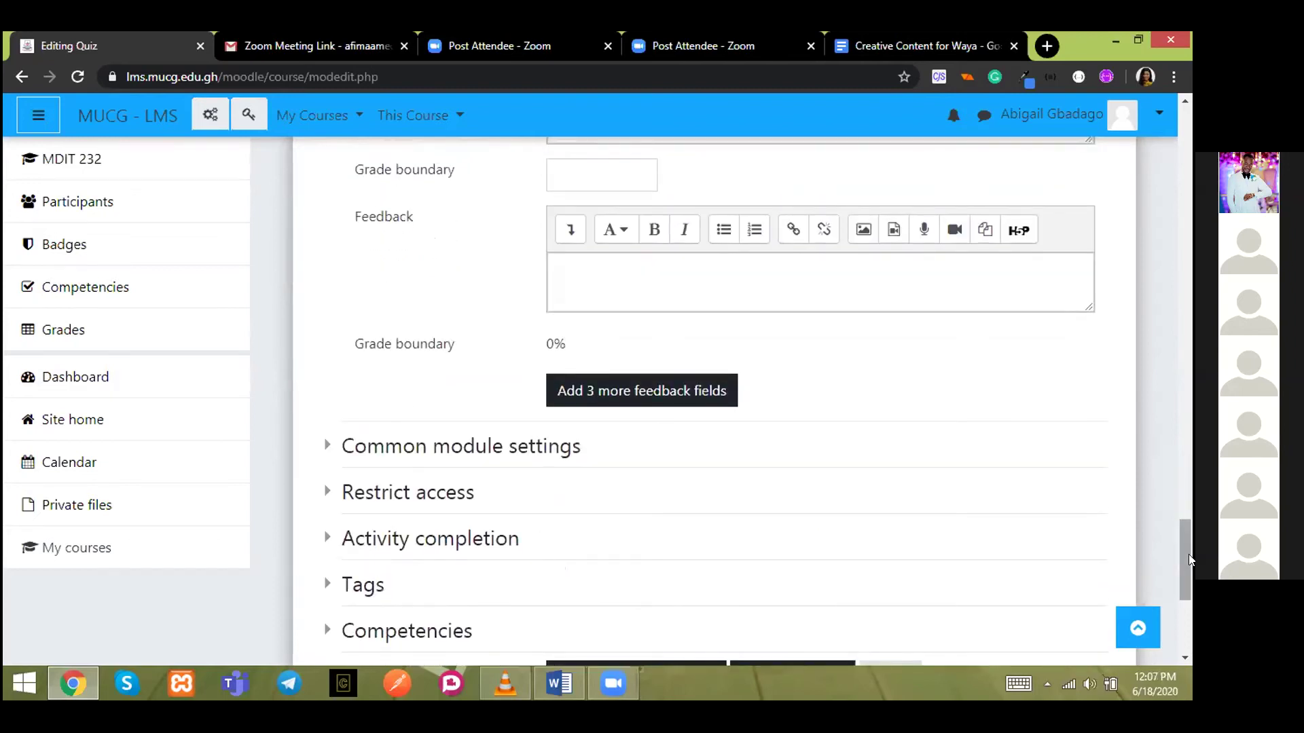
scroll(406, 360, down, 1)
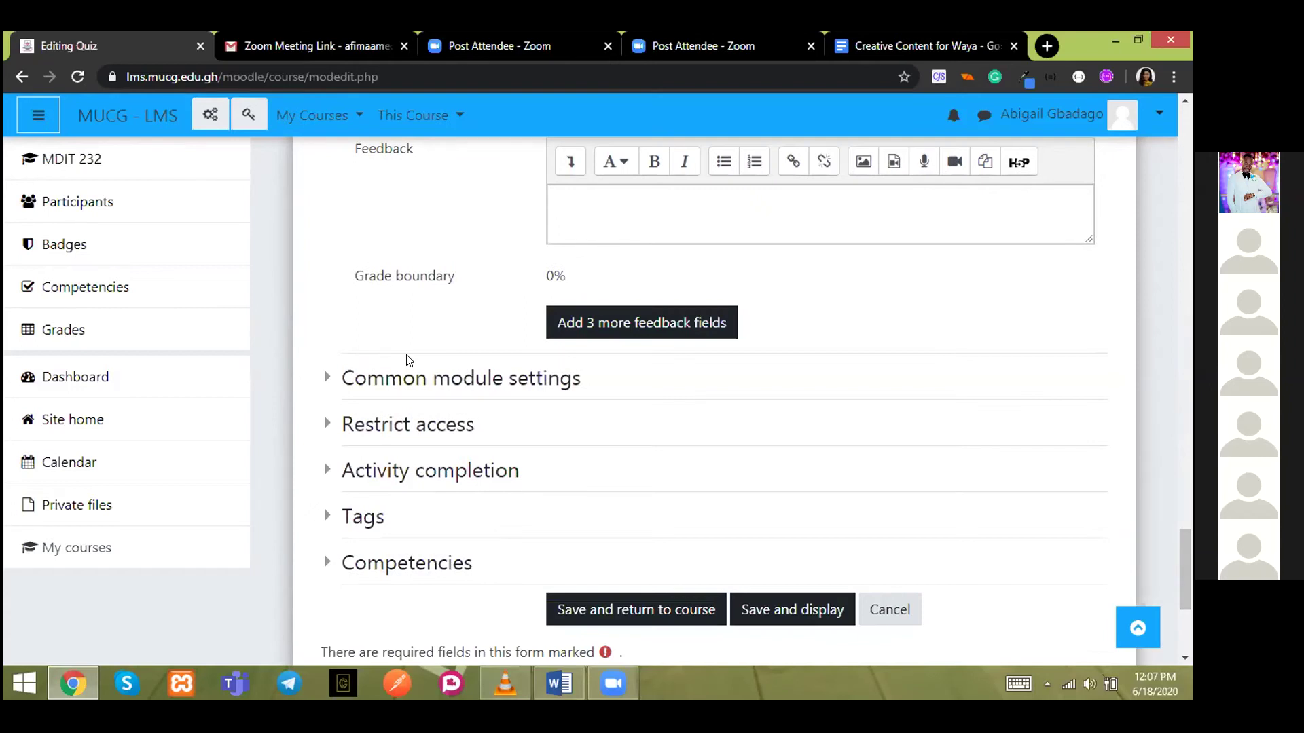
- Keep availability as Show on course page and group mode as No groups, with Restrict access expanded
click(409, 361)
drag(1188, 539, 1188, 562)
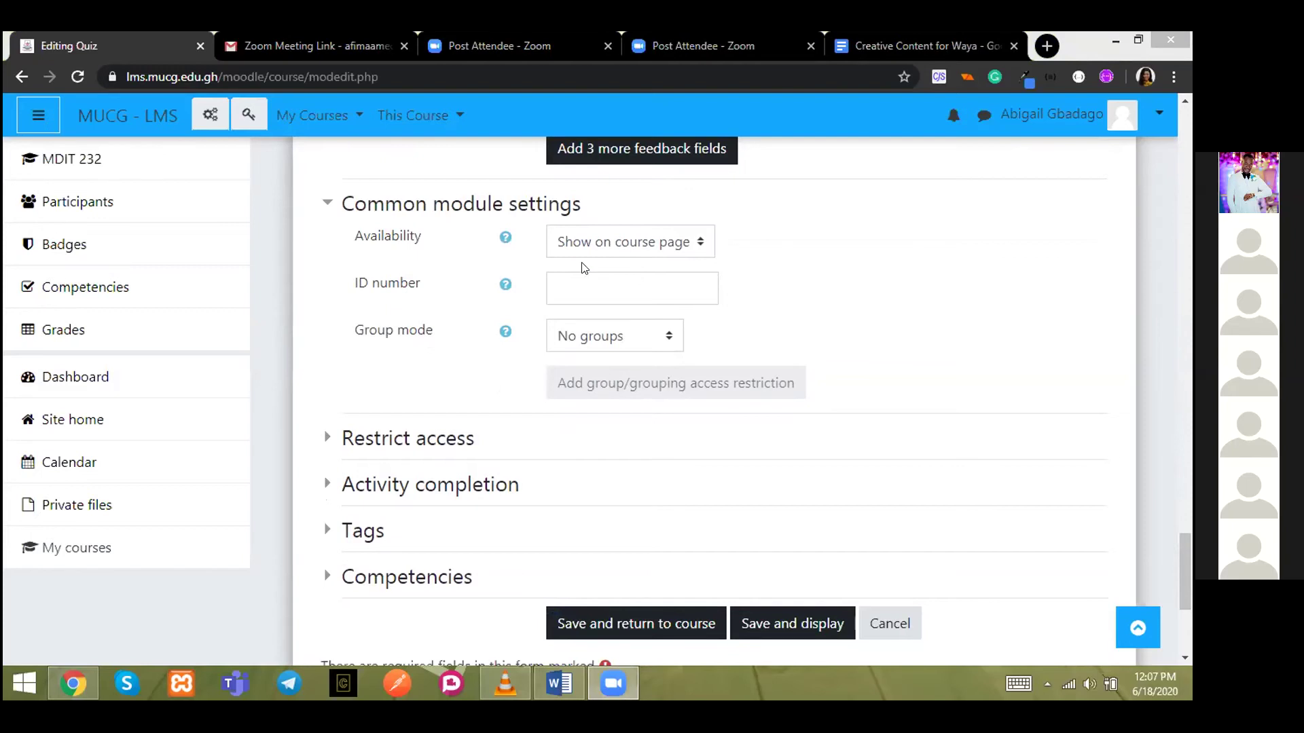
click(625, 252)
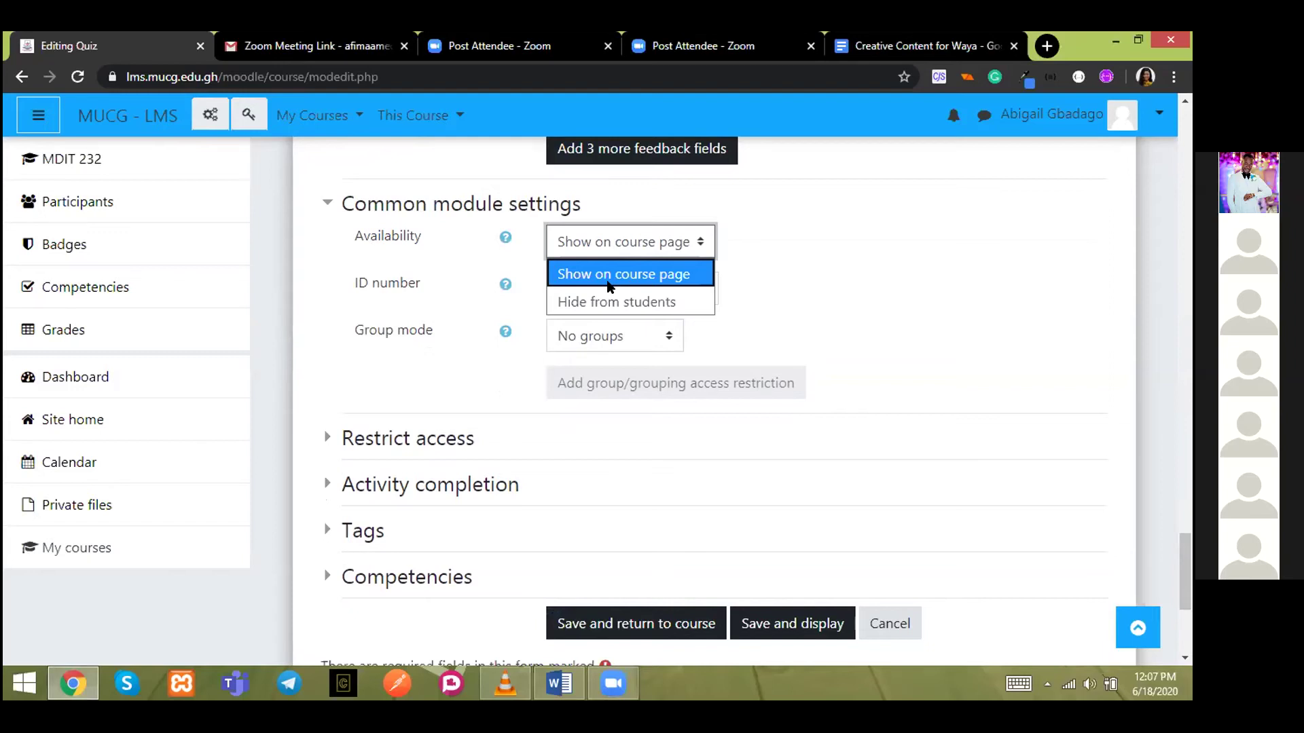
click(654, 274)
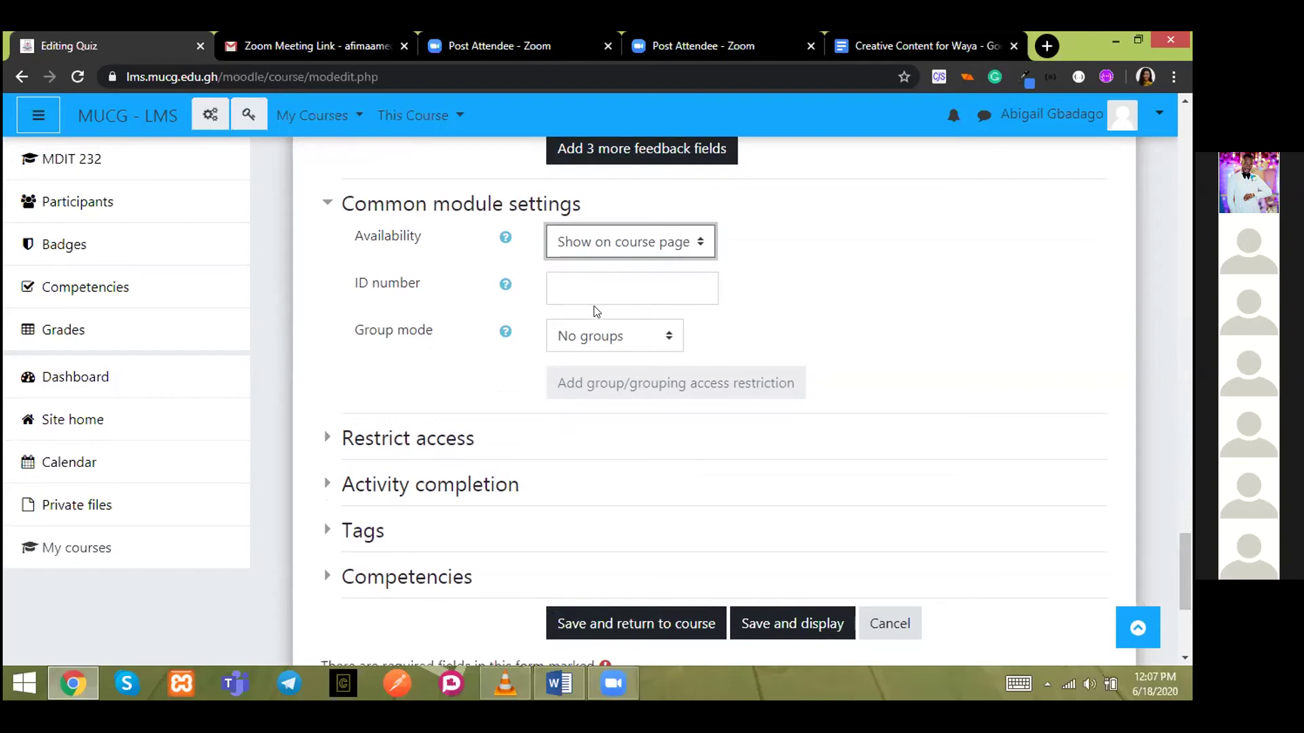
click(586, 334)
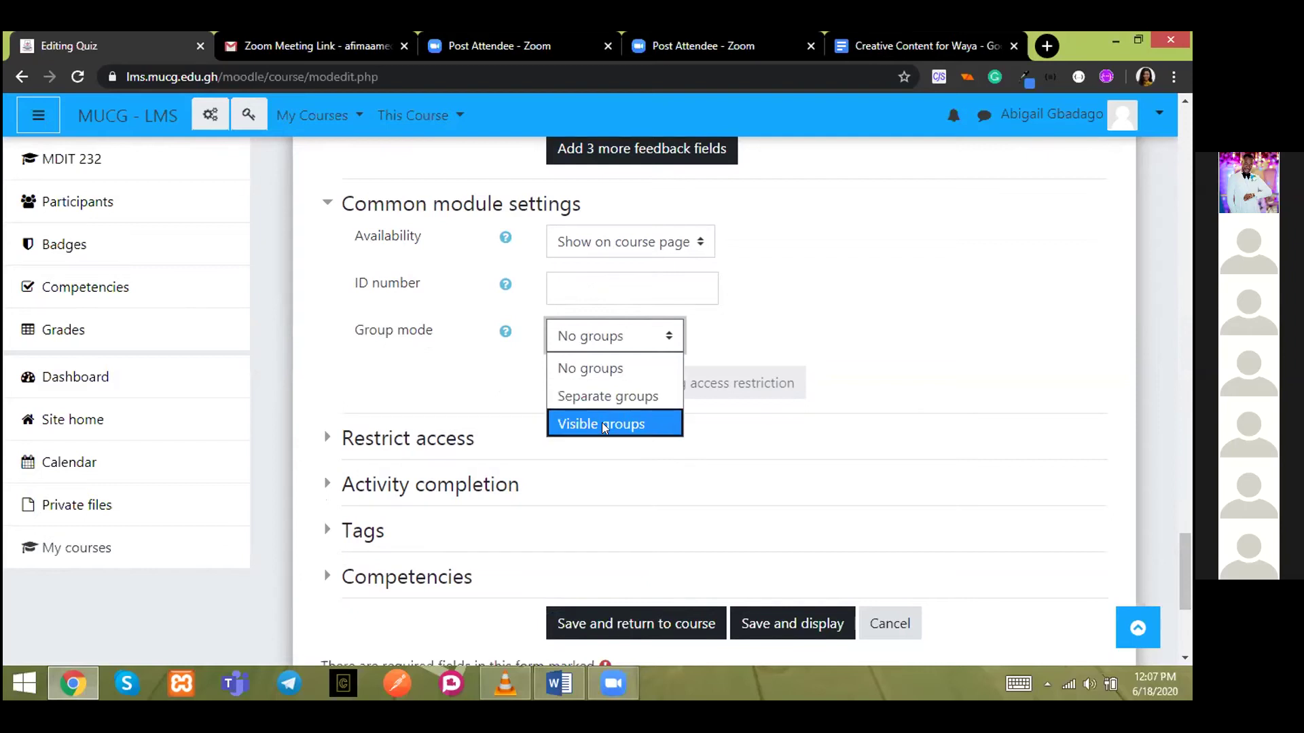
click(796, 338)
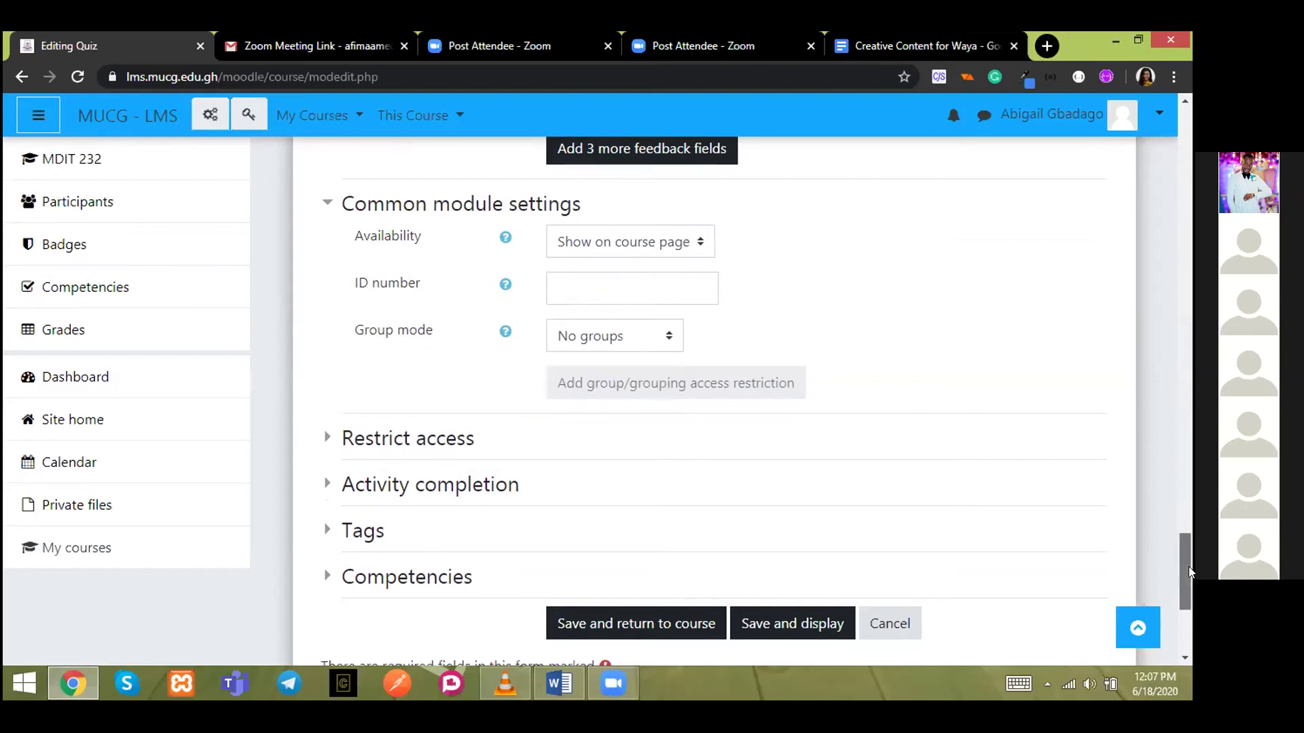
scroll(781, 354, down, 1)
click(427, 387)
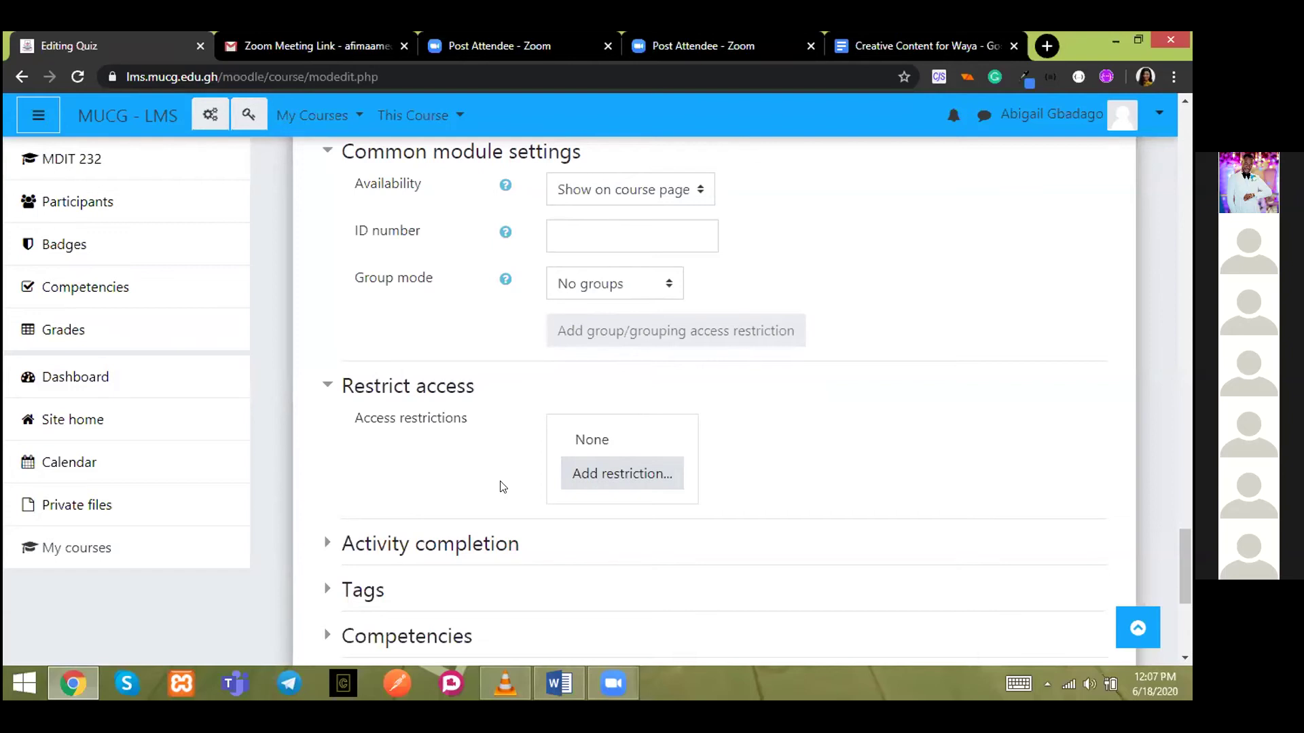
click(434, 544)
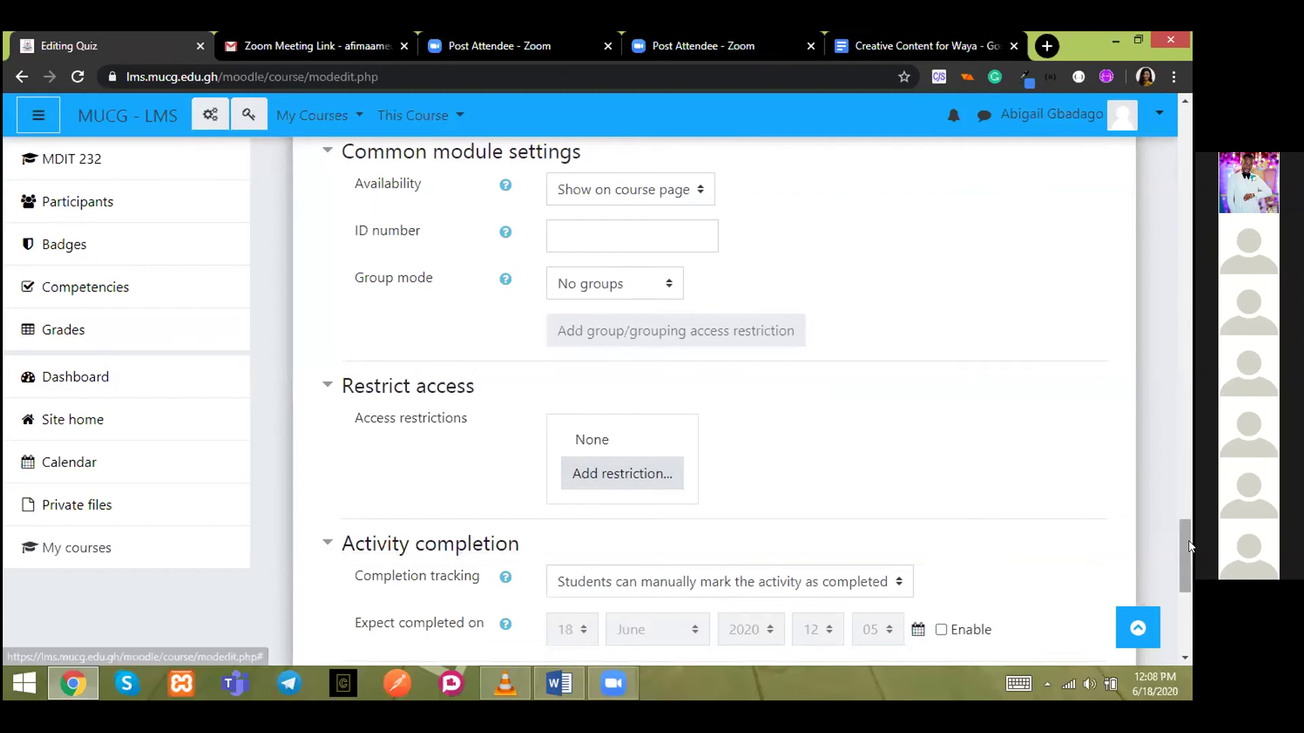
- Keep completion tracking as students manually marking the activity complete
scroll(1185, 571, down, 4)
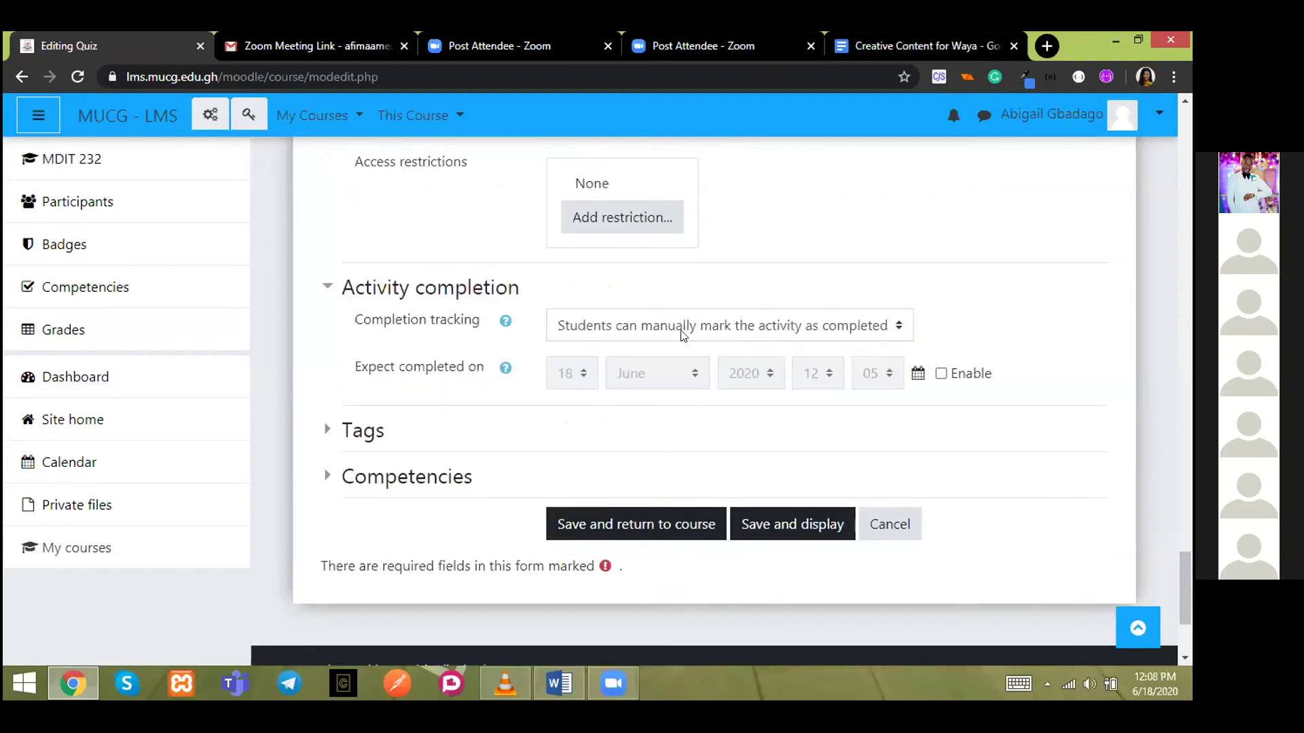
click(794, 331)
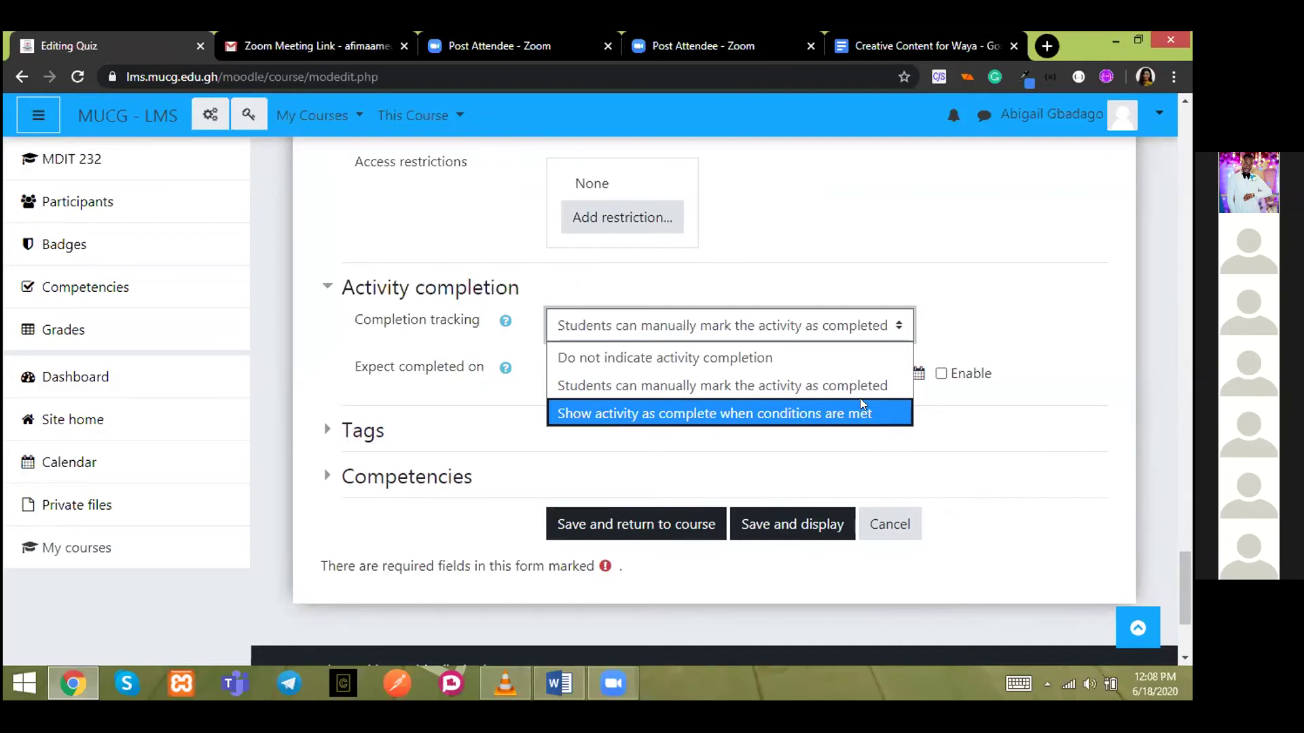
click(822, 386)
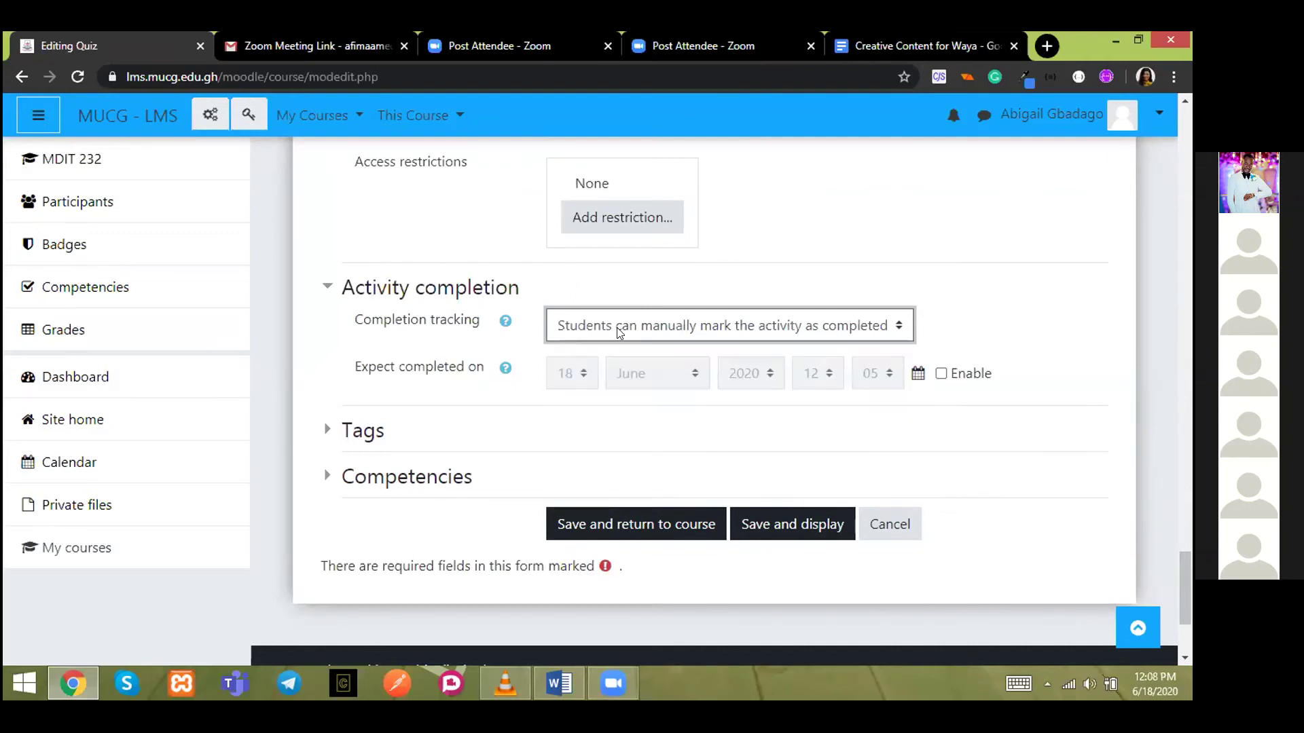
click(582, 331)
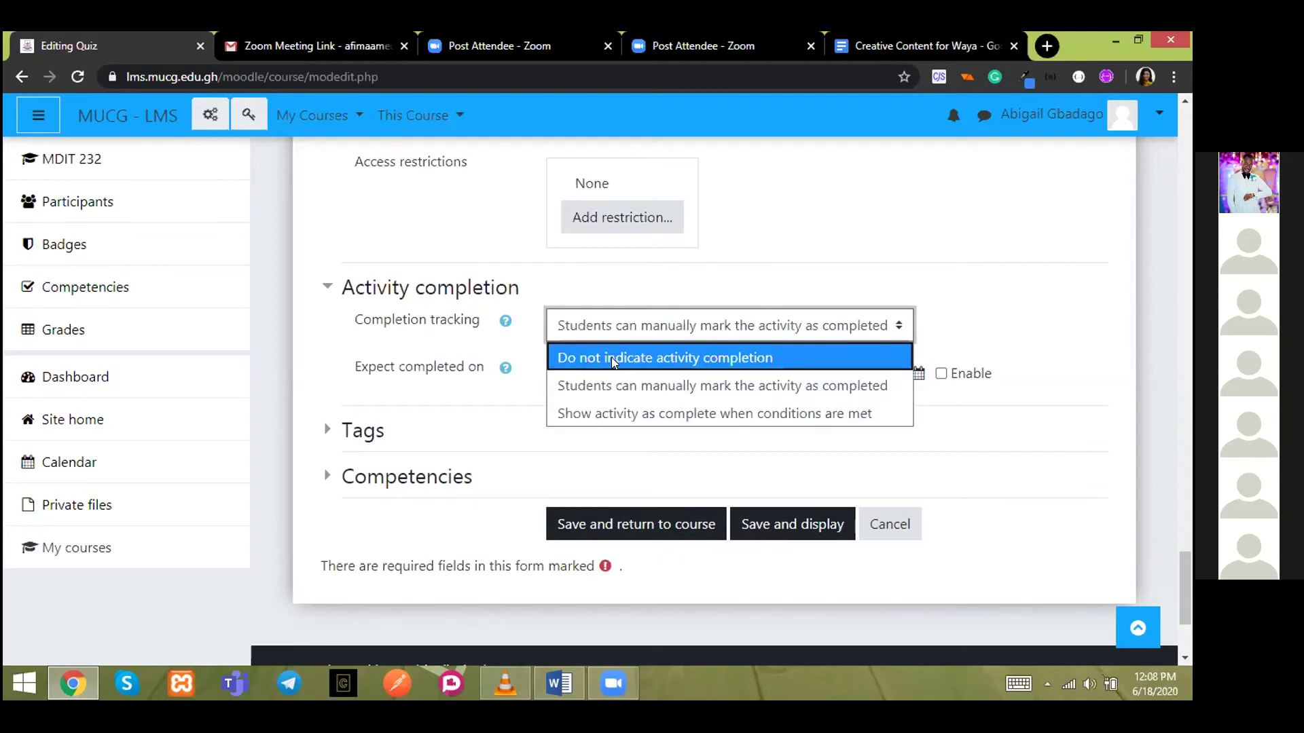
click(763, 382)
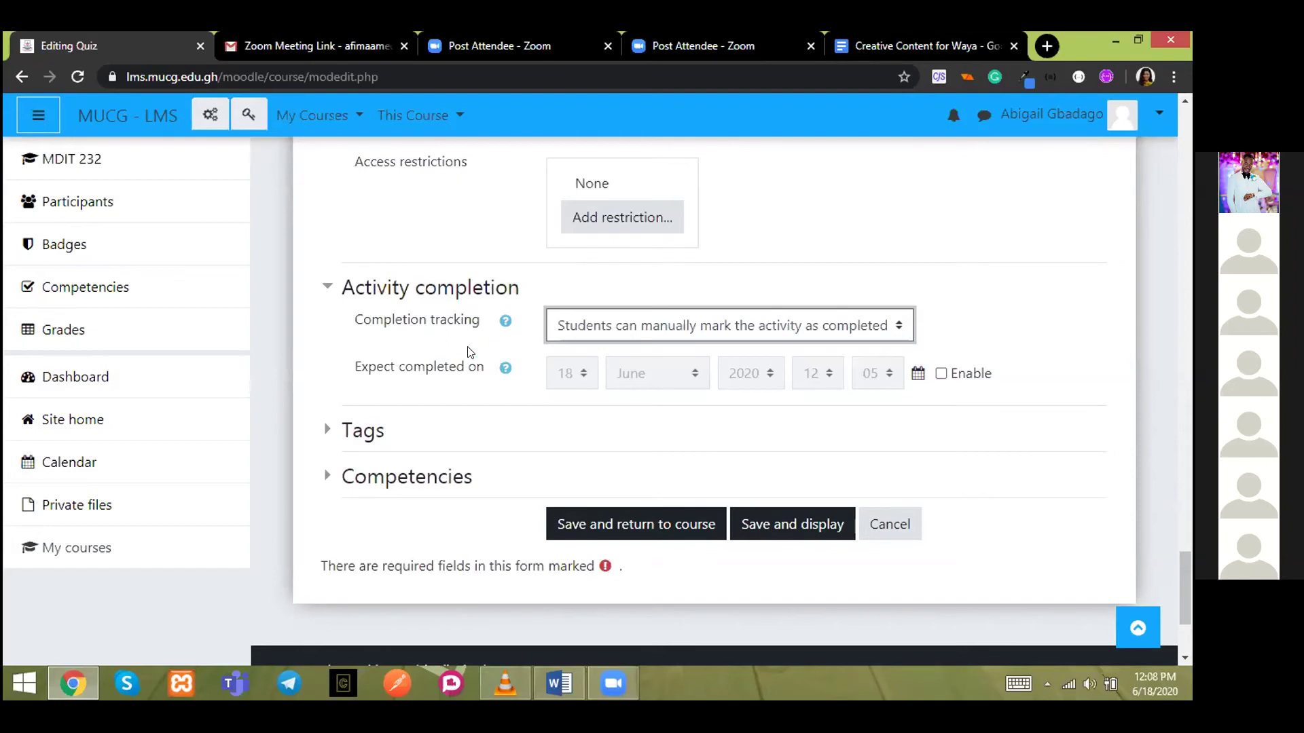
- Enable Expect completed on, set to 19 June 2020 at 12:00
click(941, 374)
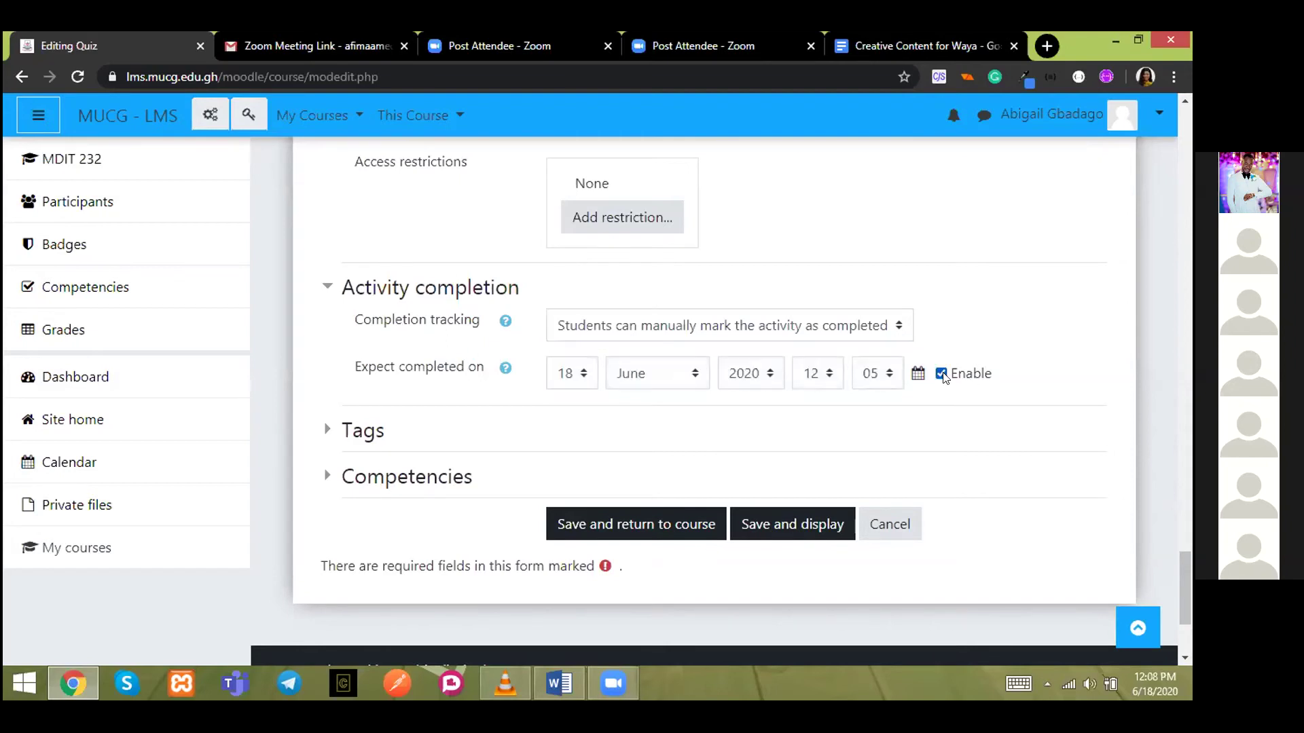
click(569, 376)
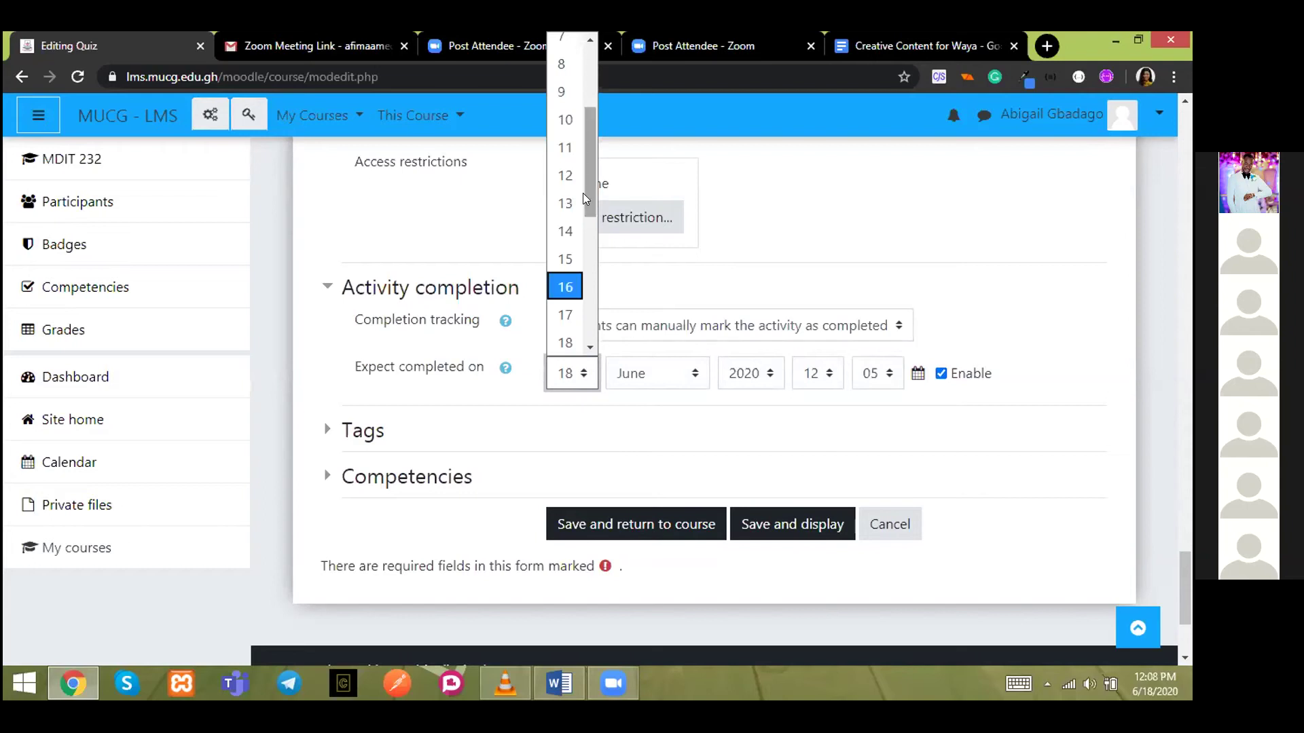
drag(583, 204, 579, 240)
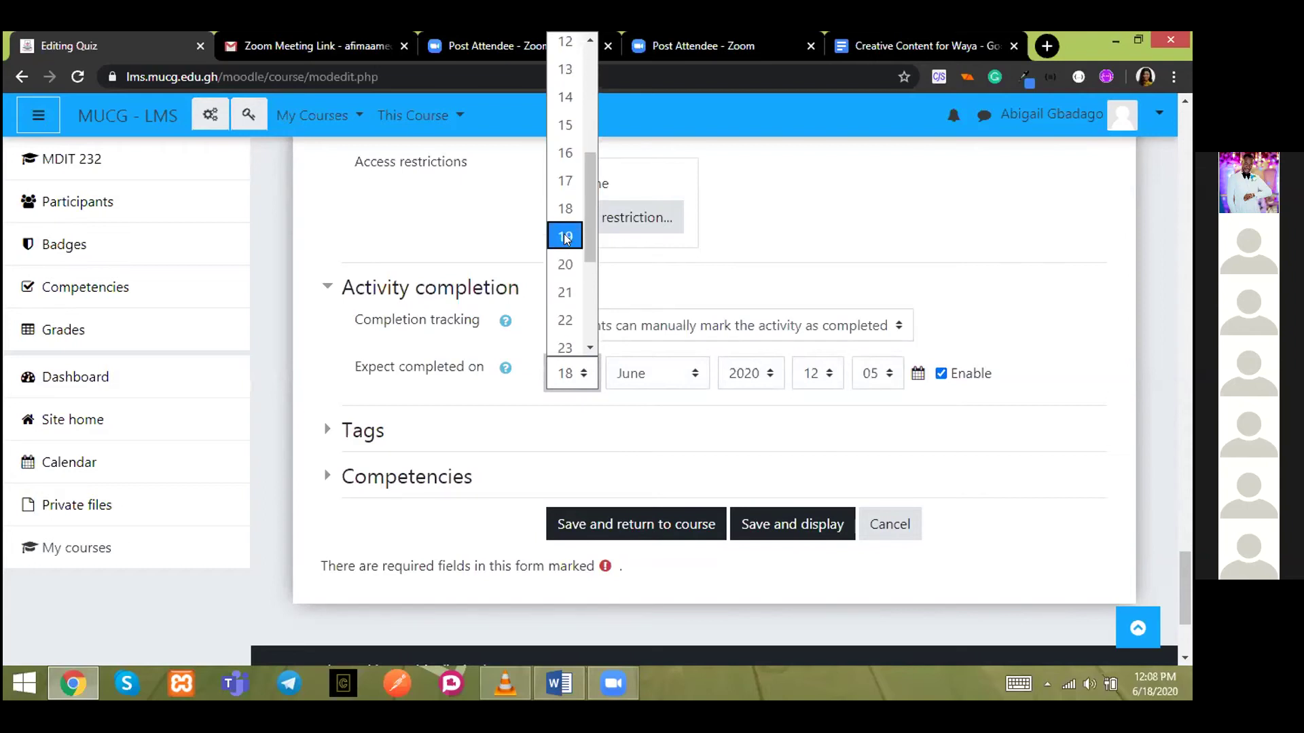
click(565, 236)
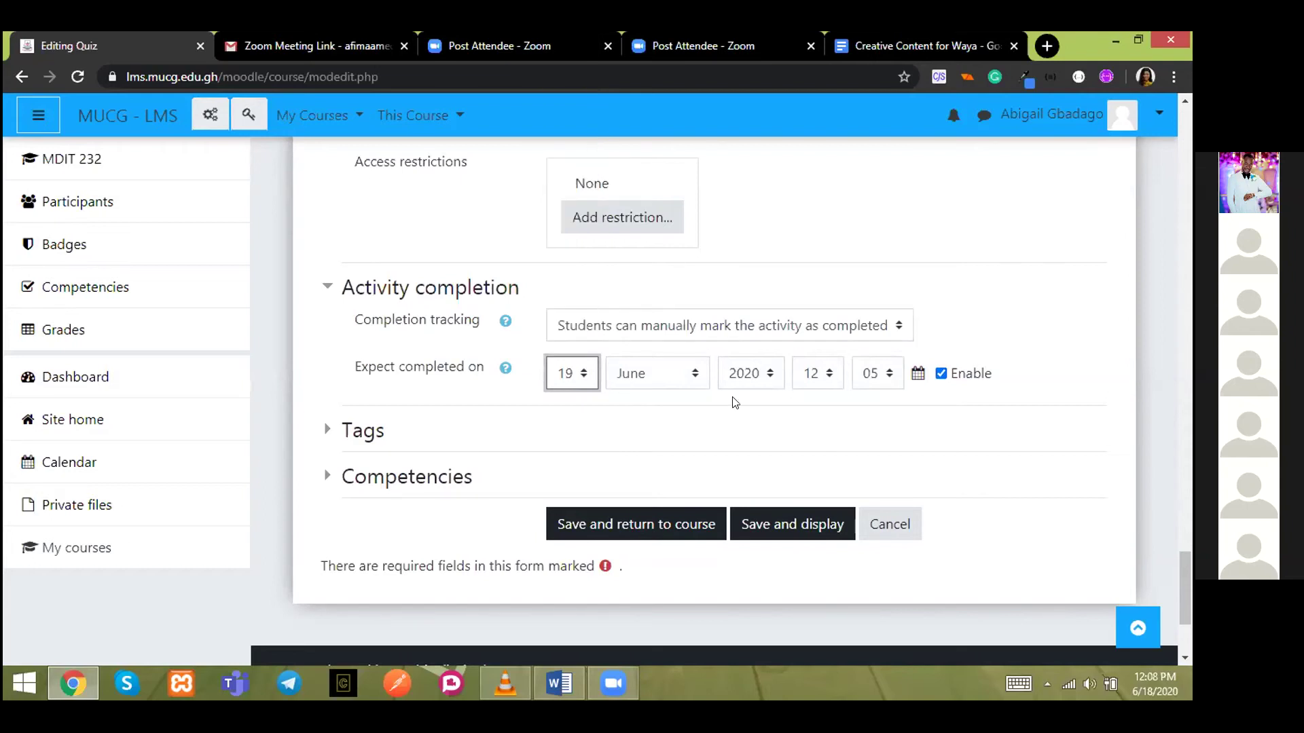
click(812, 375)
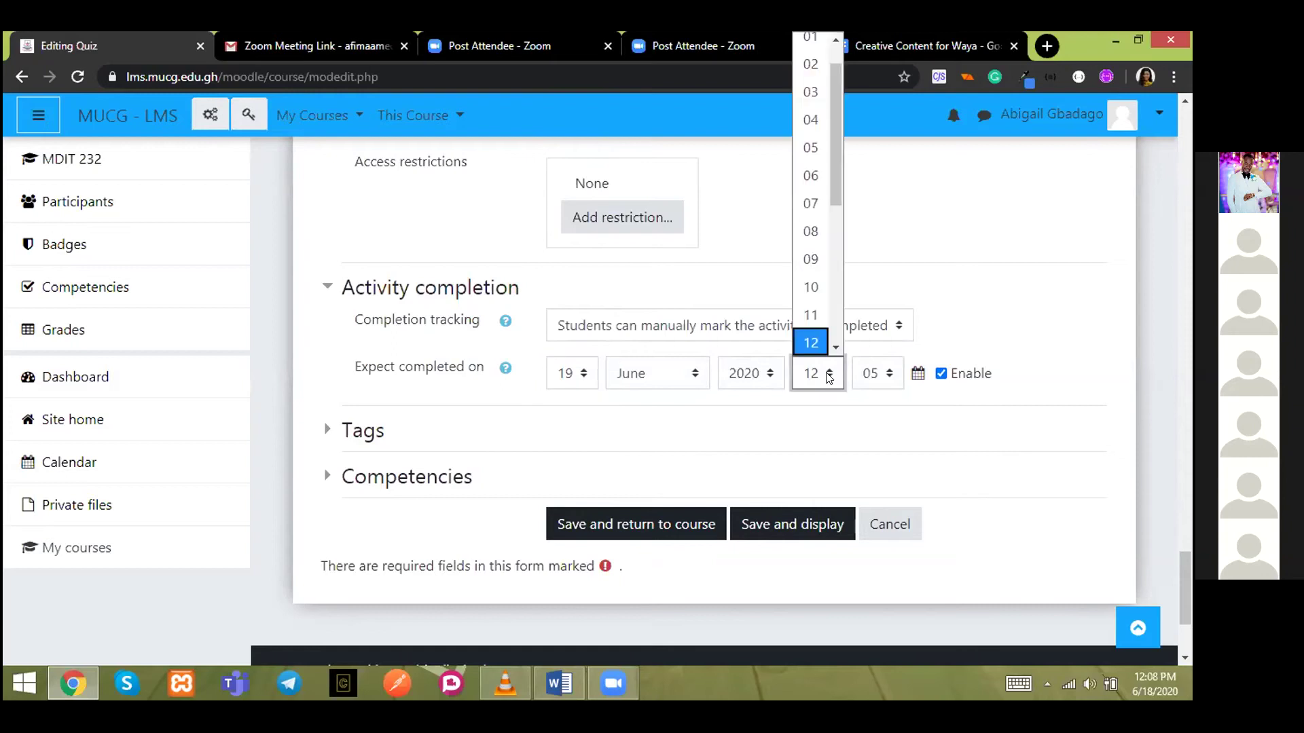
click(876, 375)
click(876, 374)
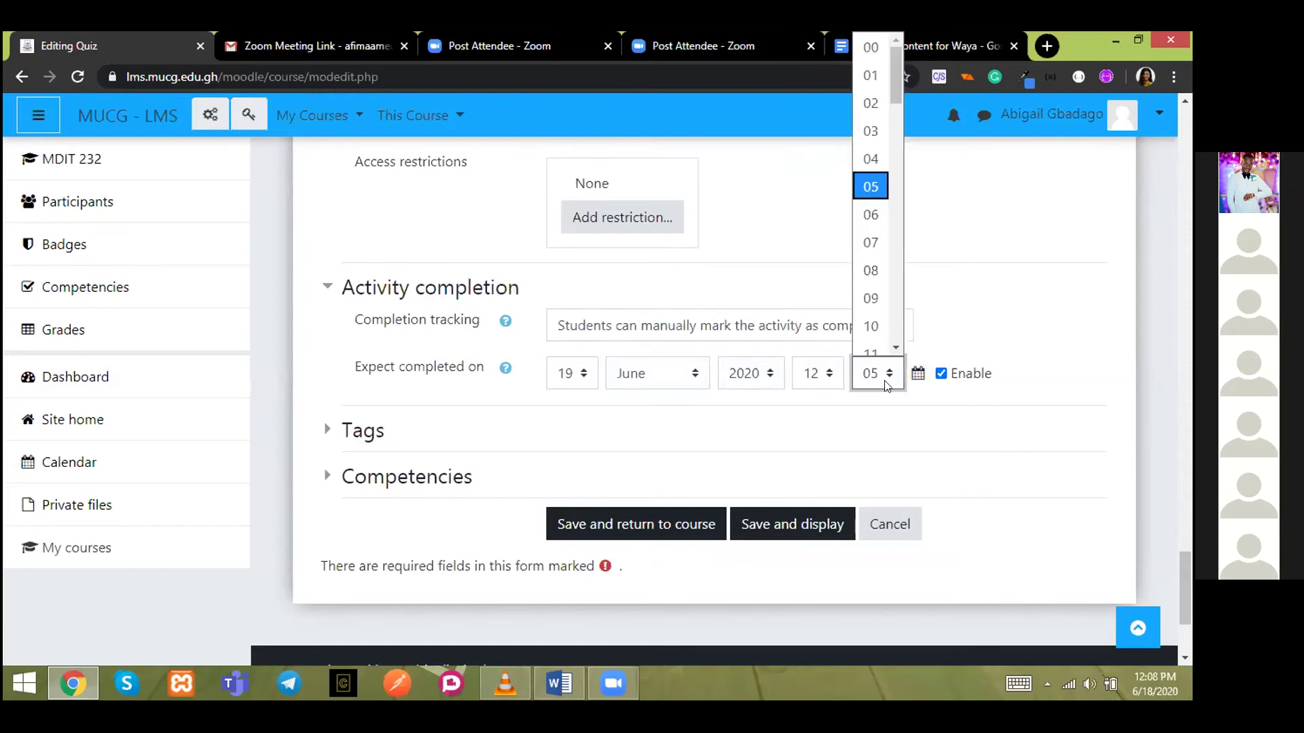
click(872, 41)
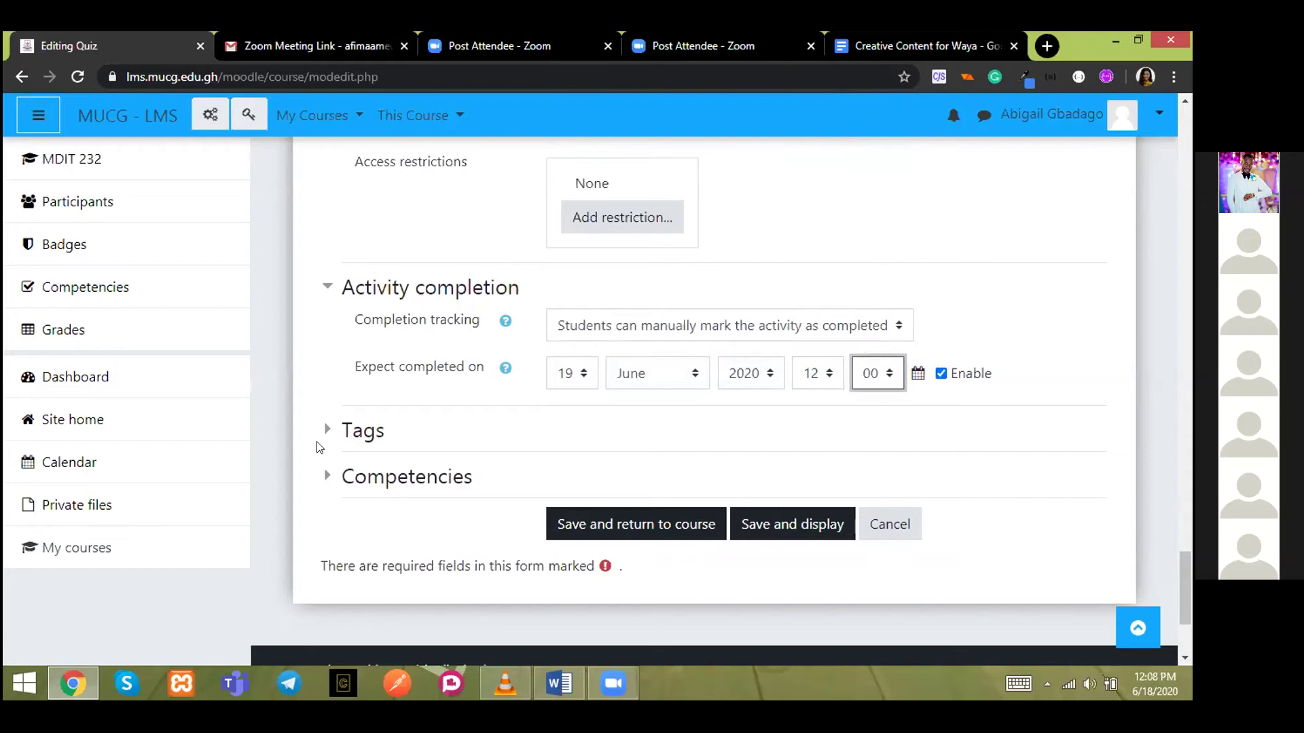
click(365, 434)
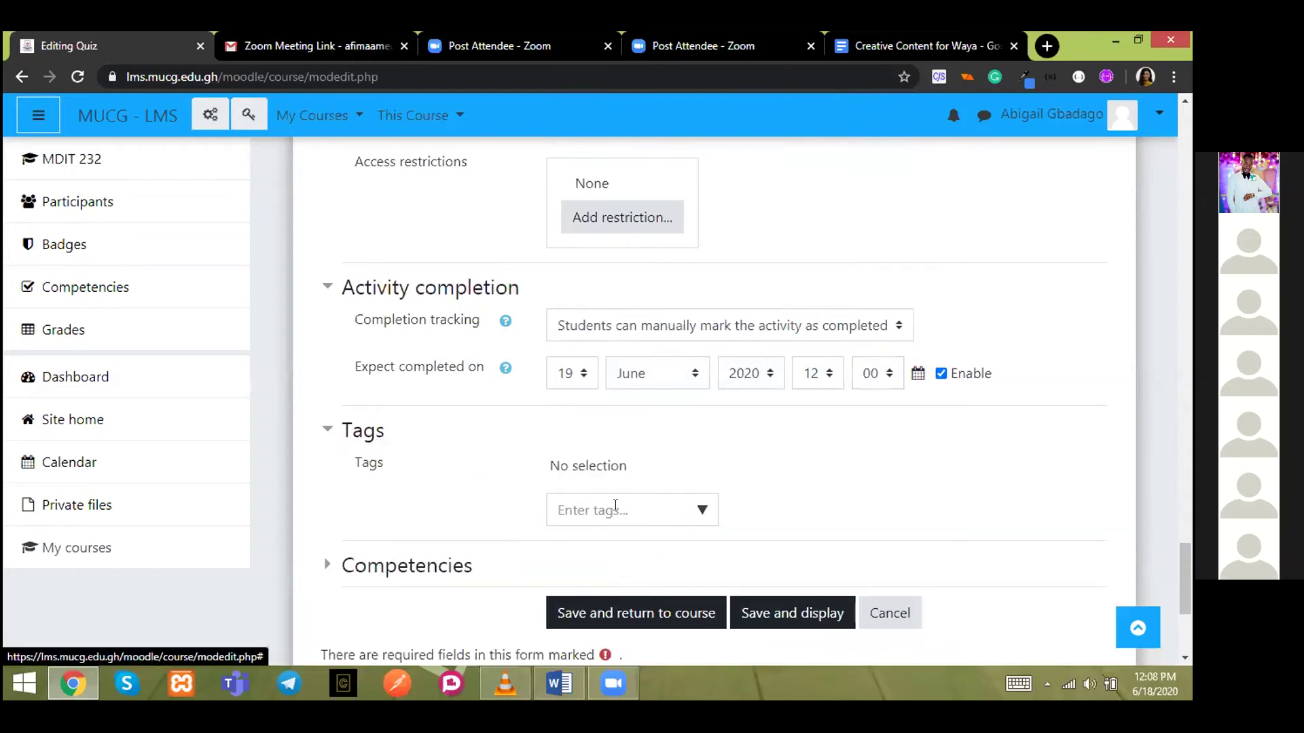
click(631, 512)
- Leave tags and course competencies empty, checking the competencies help note
click(700, 515)
click(701, 514)
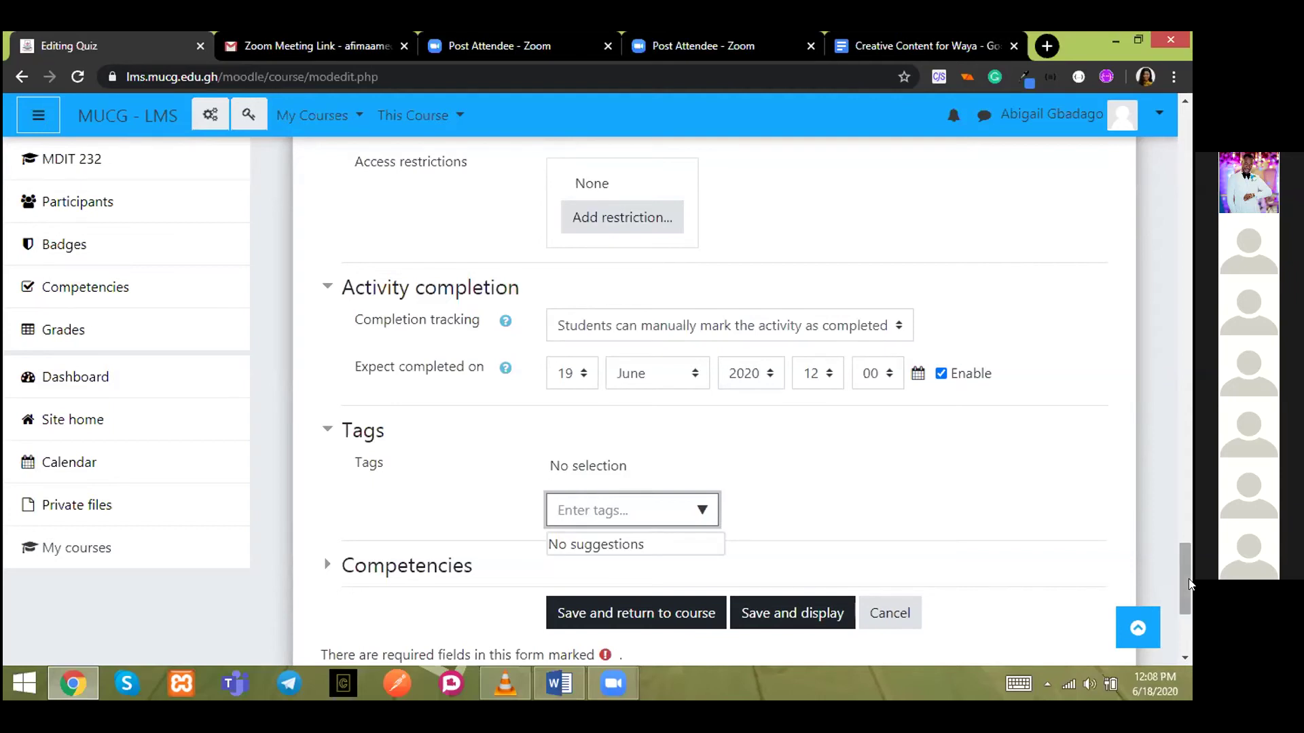
scroll(1188, 584, down, 2)
click(365, 460)
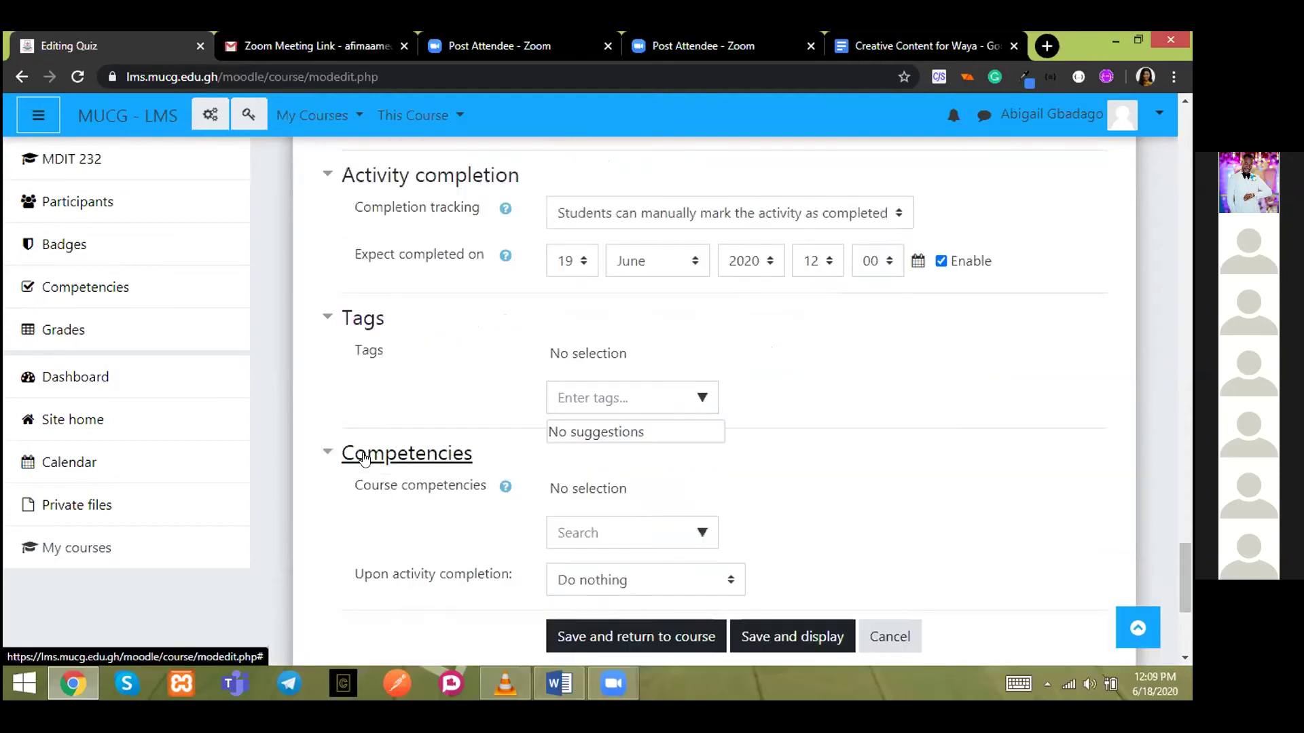
scroll(1188, 581, down, 2)
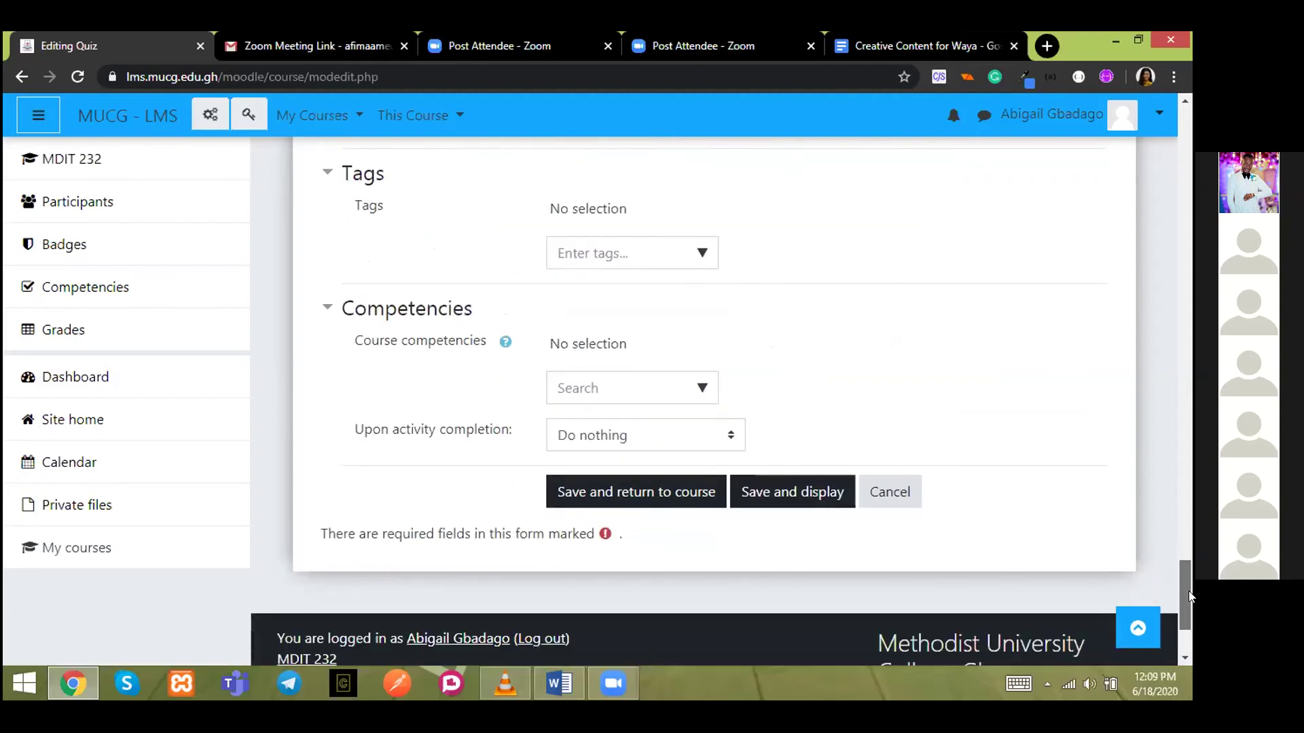
scroll(1188, 591, down, 1)
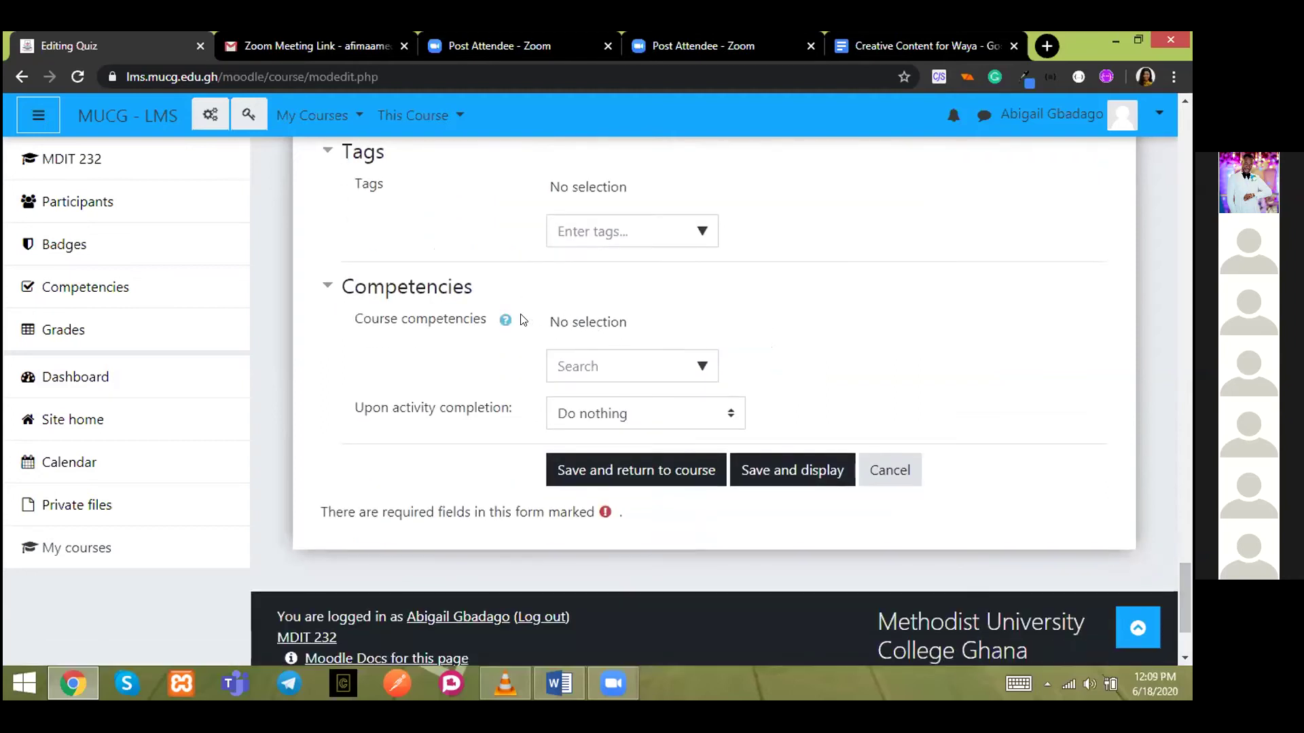
click(638, 361)
click(504, 322)
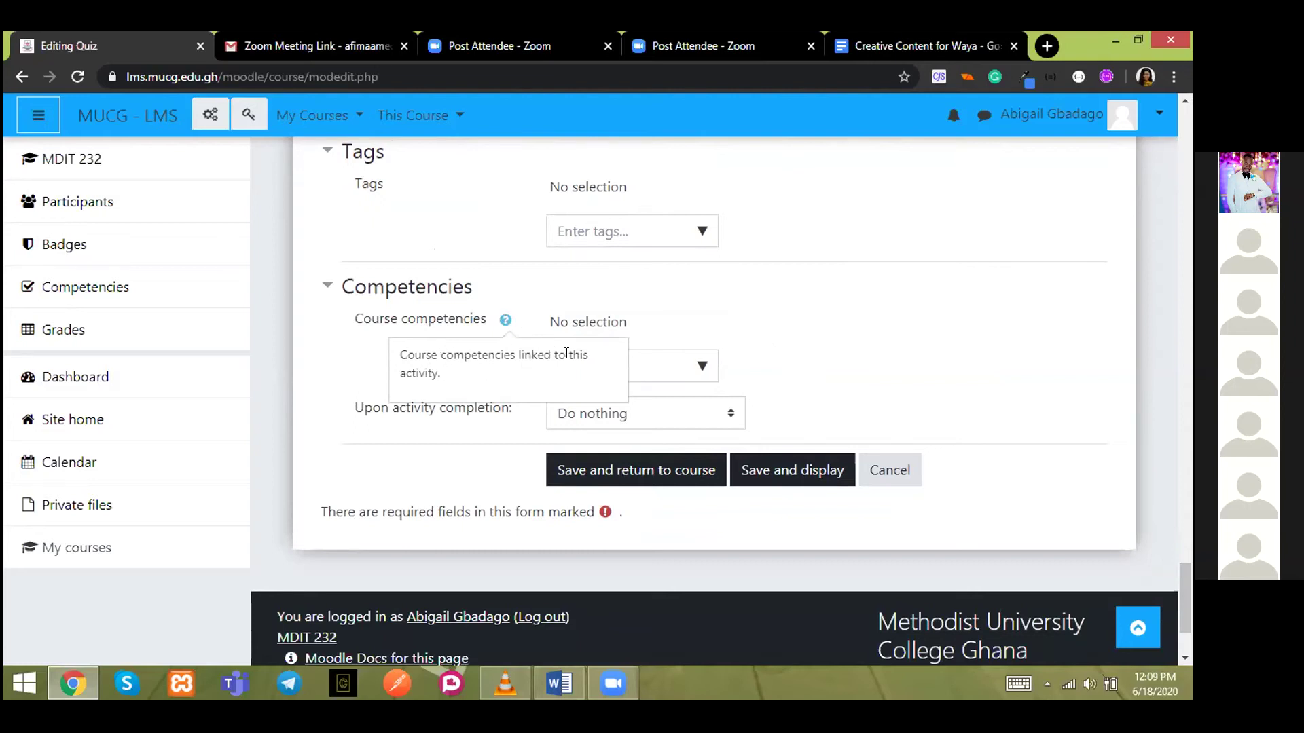
click(773, 316)
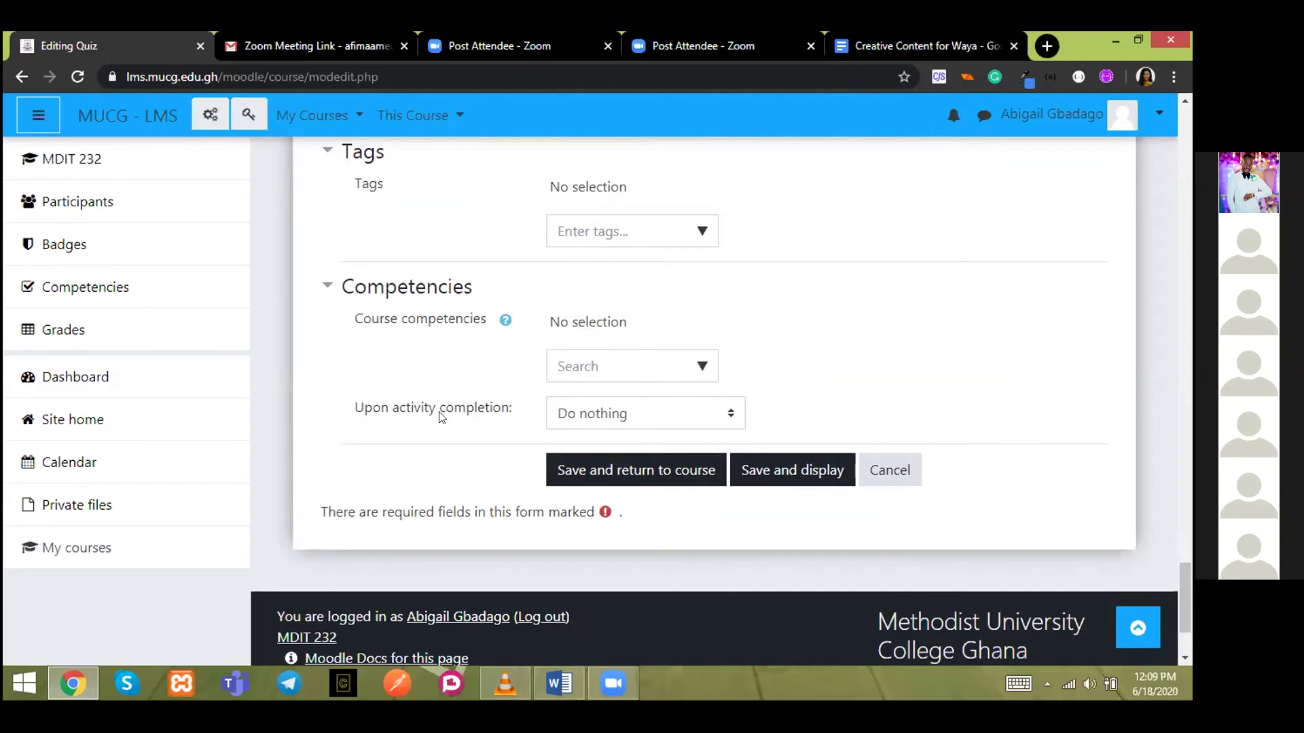
- Keep Do nothing upon activity completion and submit with Save and display
click(600, 407)
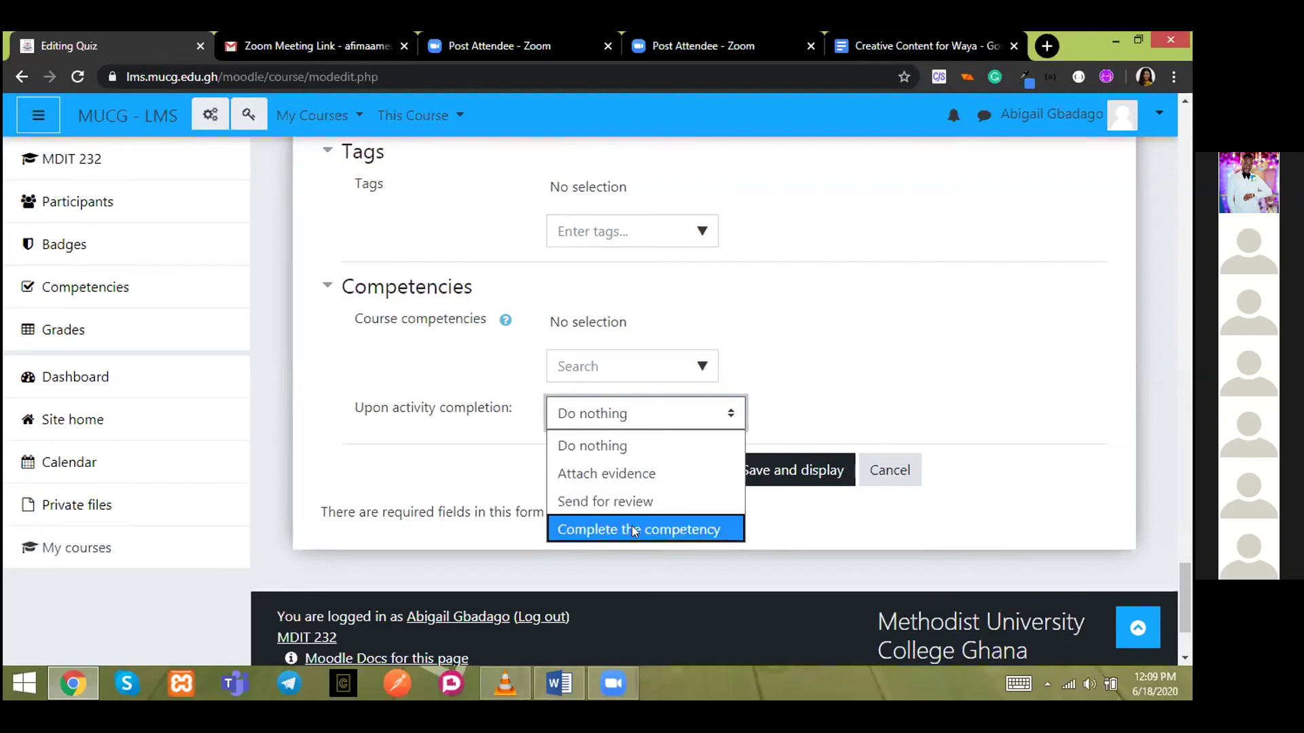
click(610, 451)
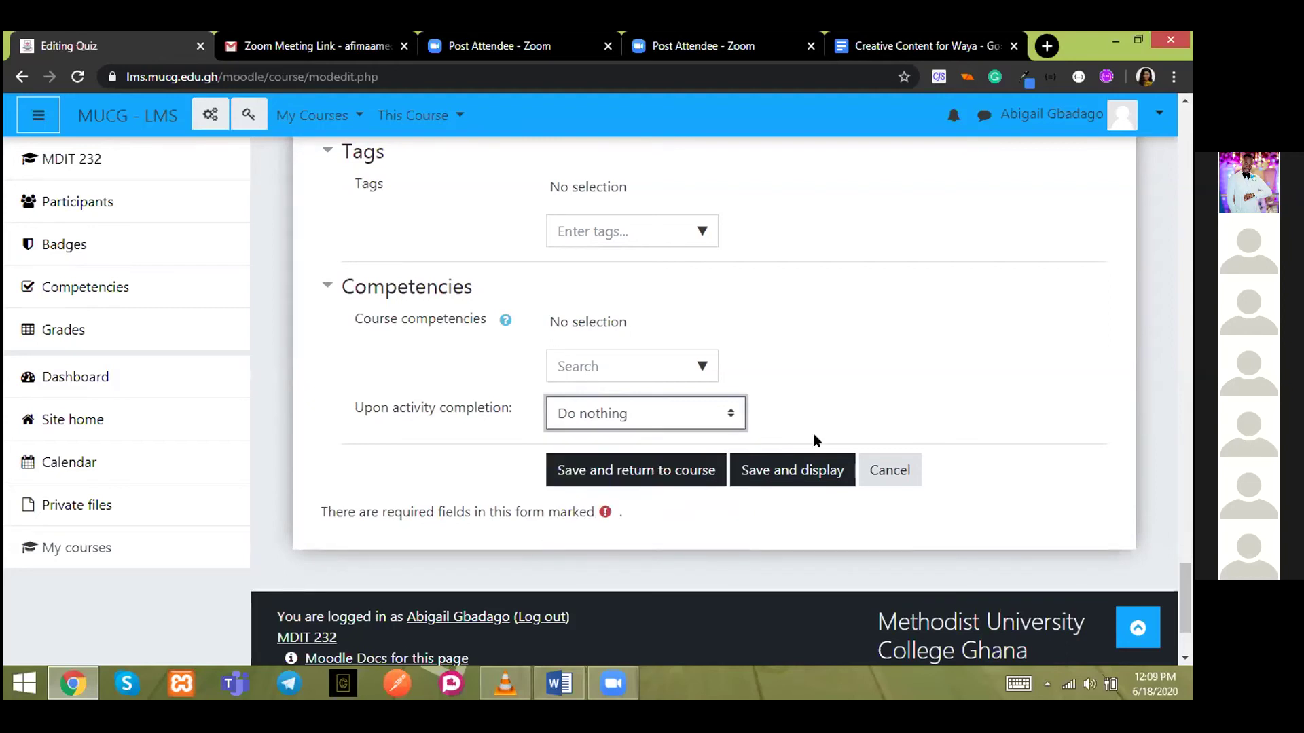
click(781, 475)
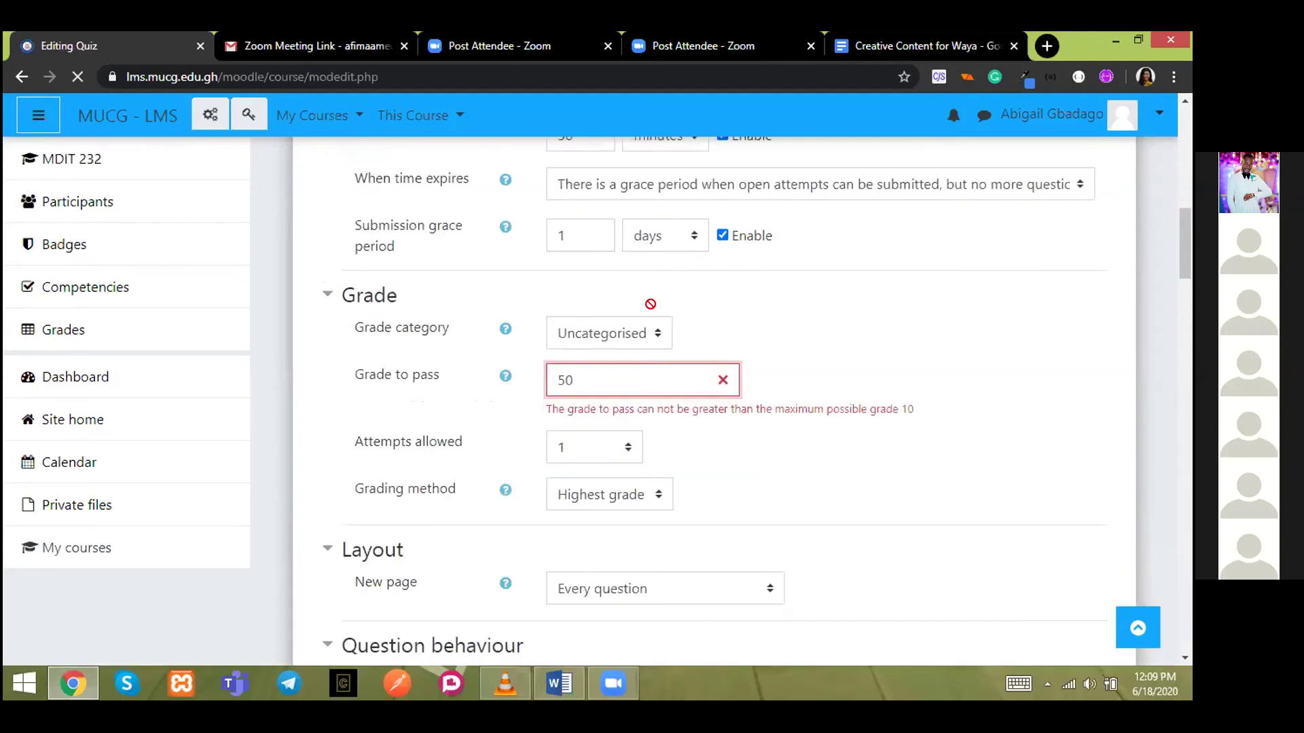
- Change Grade to pass from 50 to 5 and resubmit the settings
mouse_move(1188, 228)
mouse_down()
mouse_move(1189, 152)
mouse_move(1188, 227)
mouse_up()
scroll(1188, 231, down, 2)
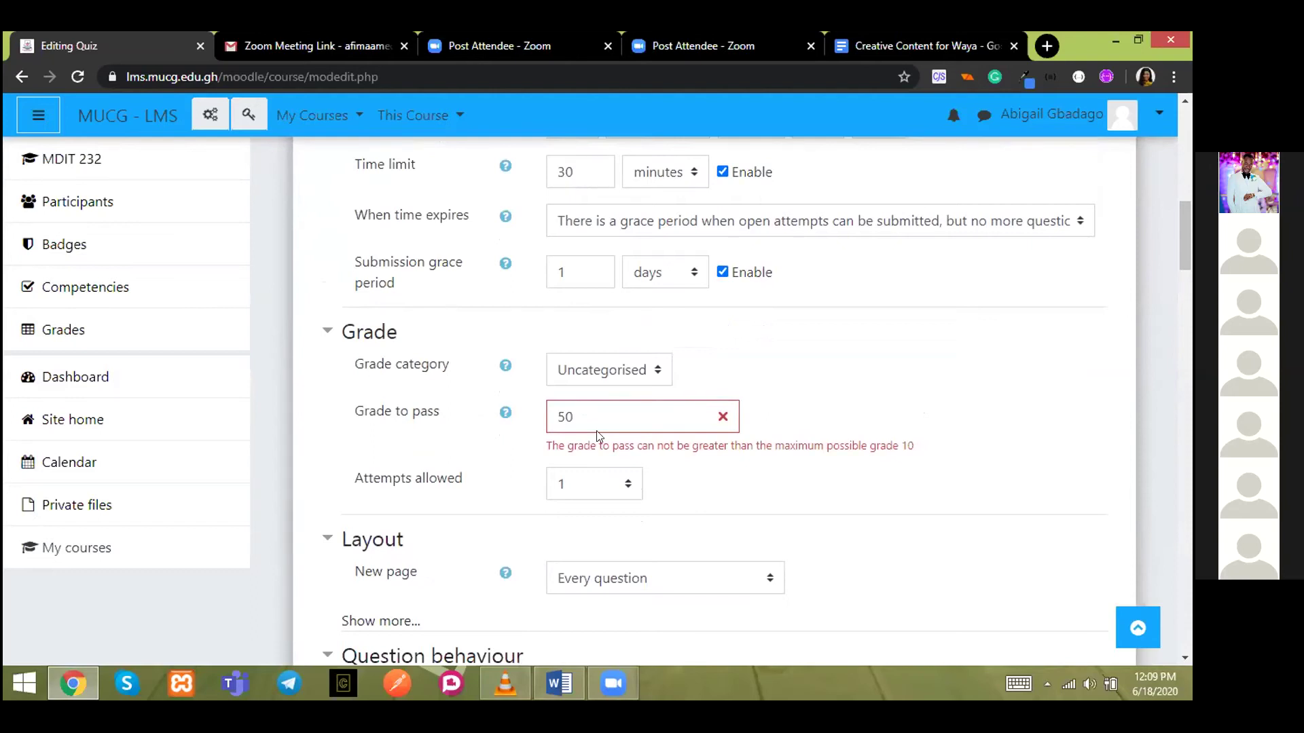
drag(582, 405, 545, 415)
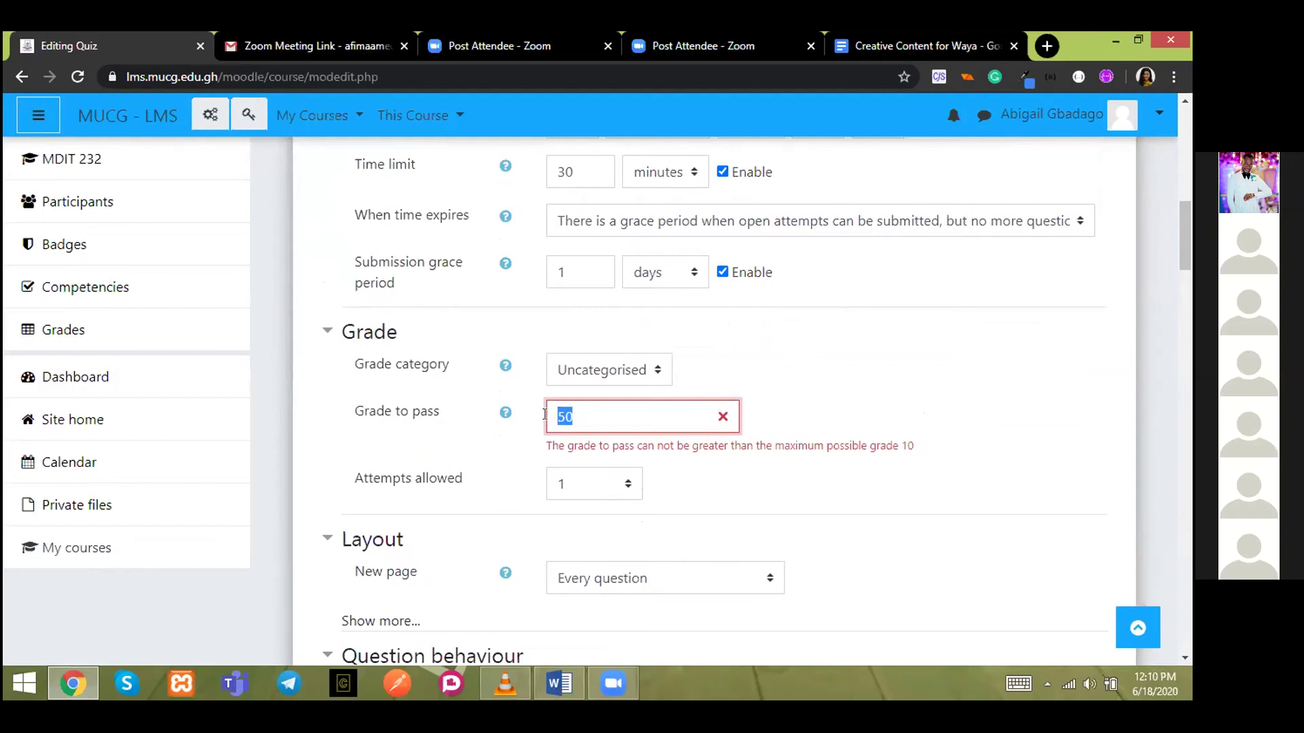
text(5)
drag(1189, 259, 1180, 620)
click(784, 366)
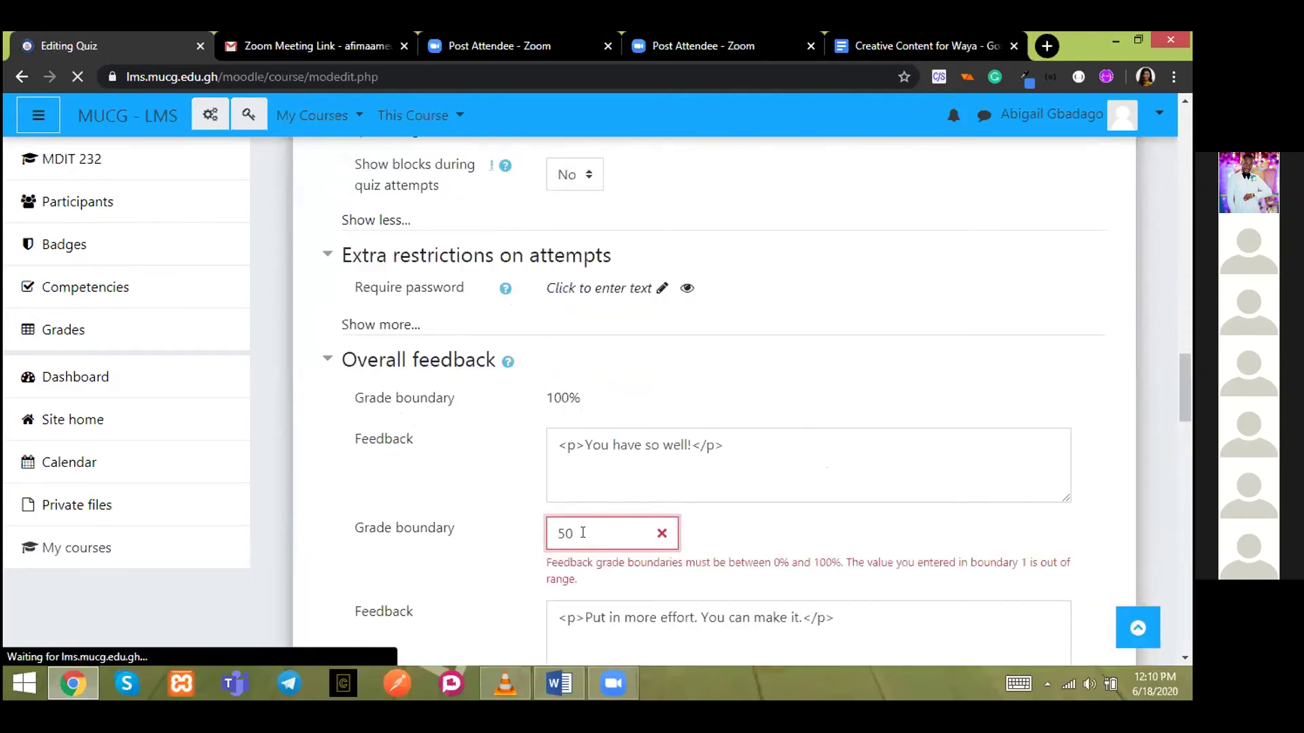
click(583, 528)
- Change the first overall feedback grade boundary from 50 to 5
drag(1190, 366, 1188, 406)
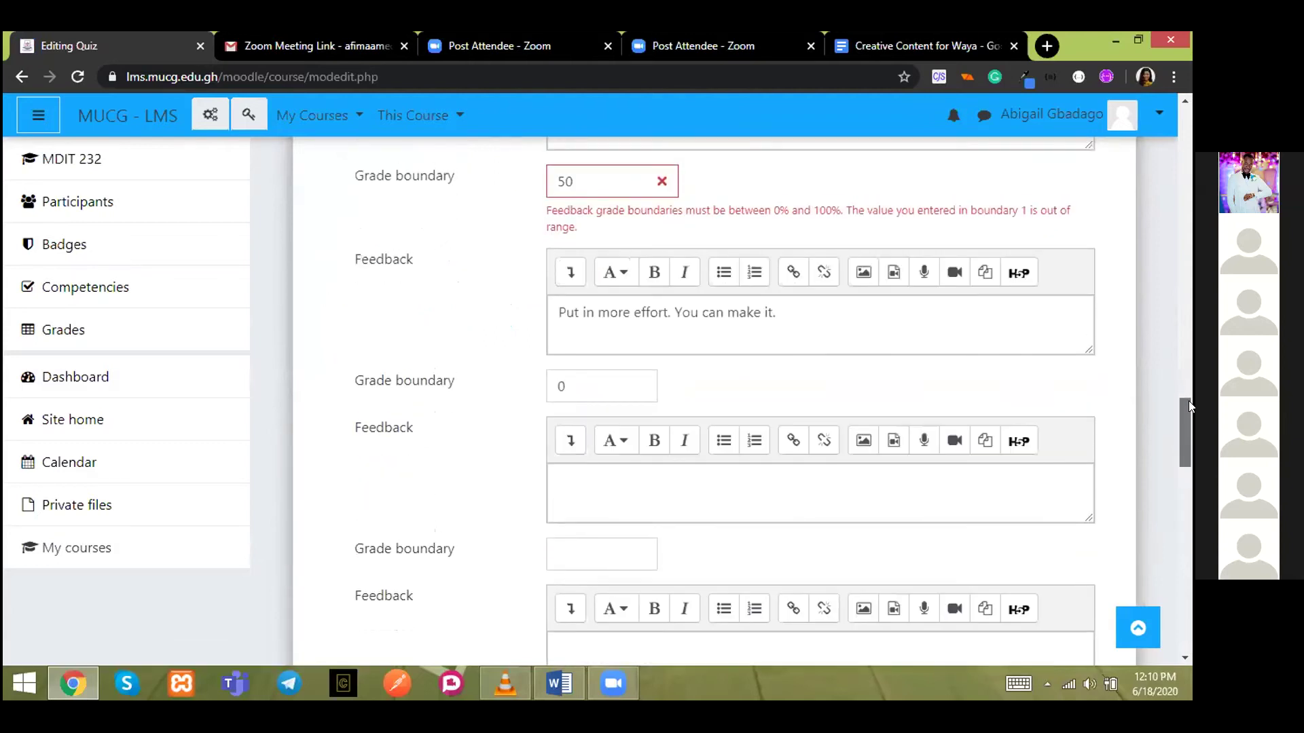
scroll(1188, 405, up, 2)
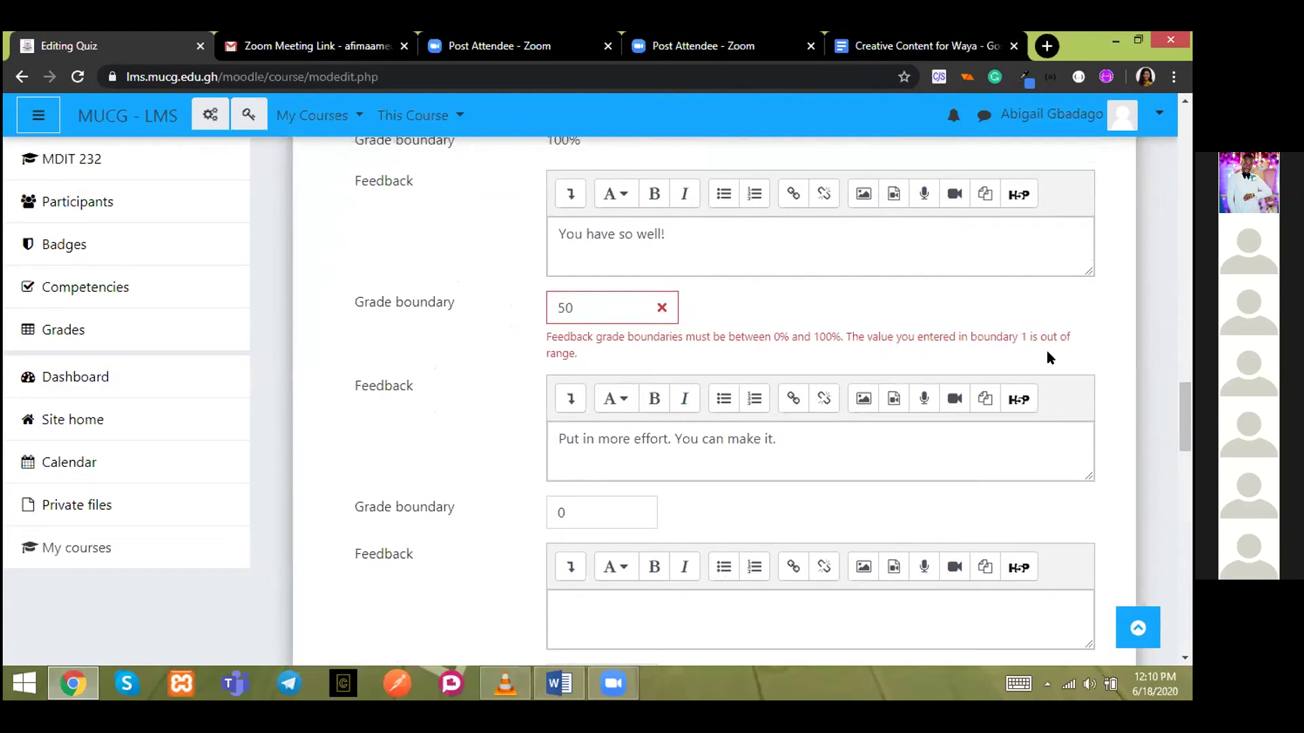
double_click(555, 303)
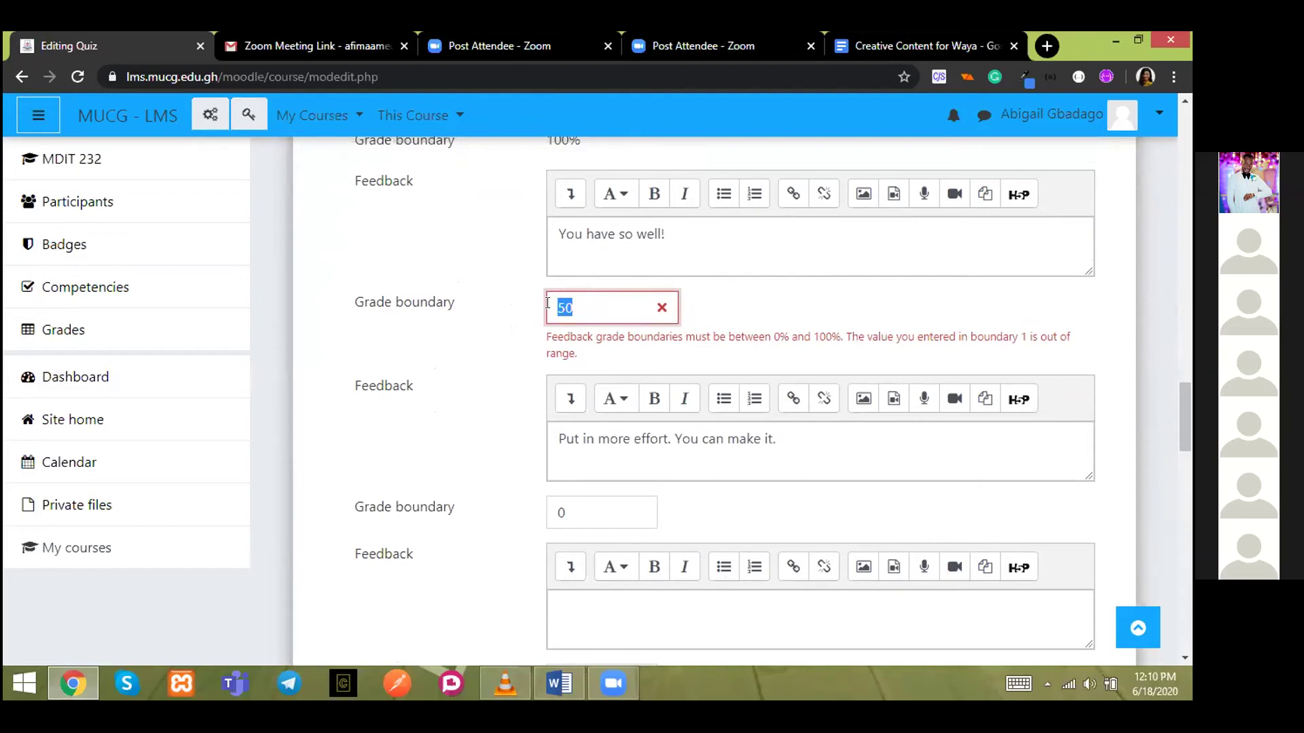
text(5)
scroll(1073, 417, down, 3)
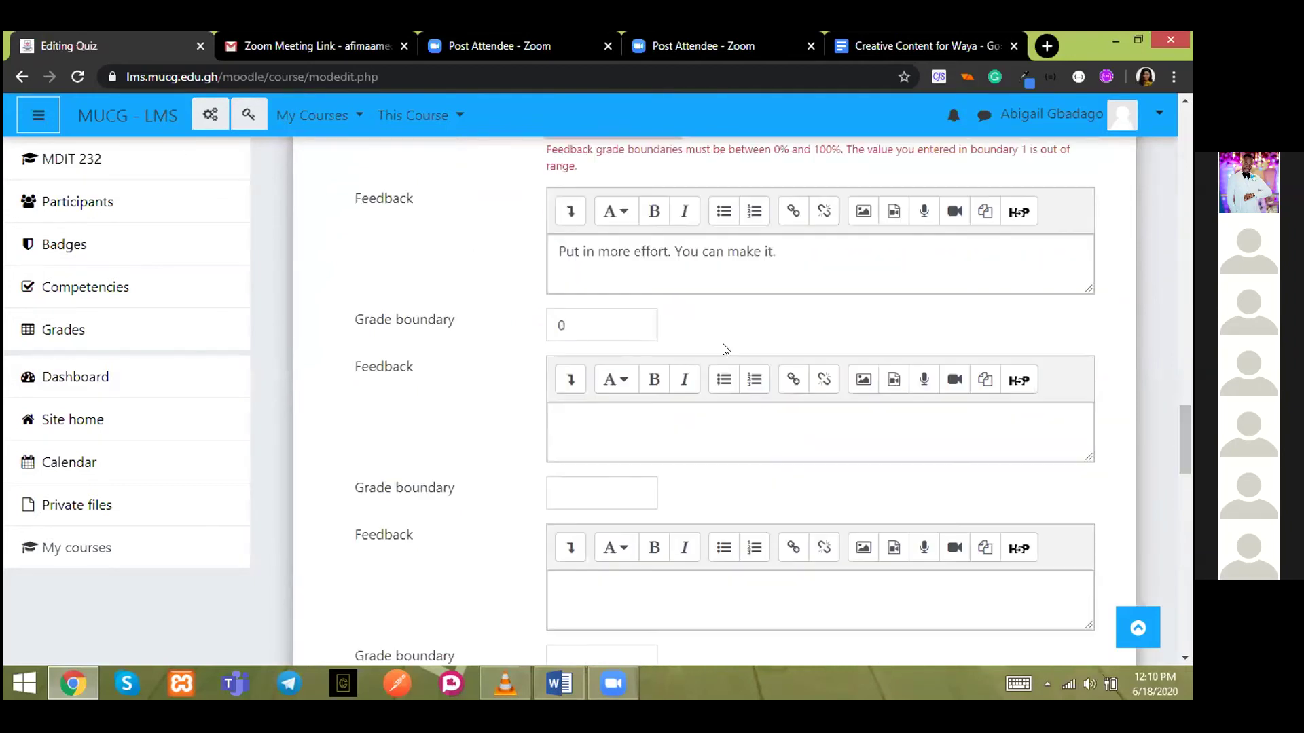
click(1188, 581)
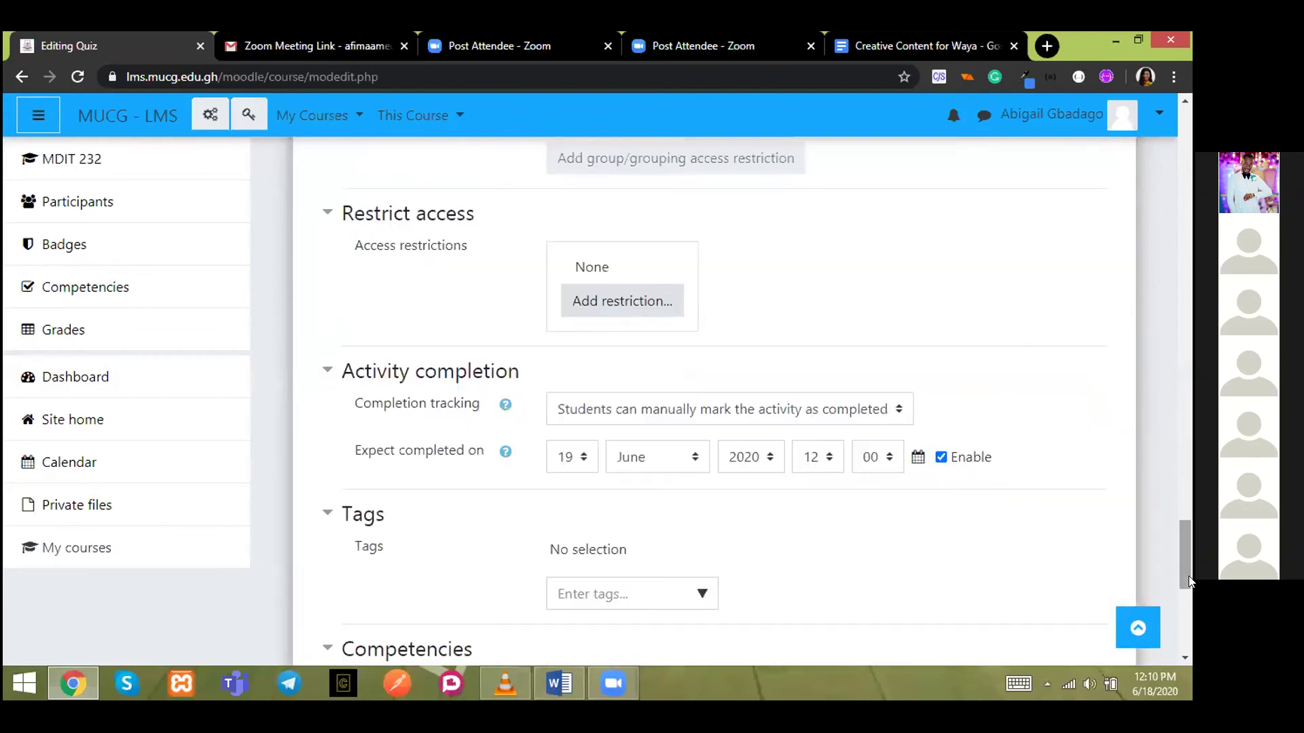
scroll(703, 333, down, 5)
- Save and display Quiz on Stacks, reviewing its 1 attempt and 30-minute limit
click(793, 329)
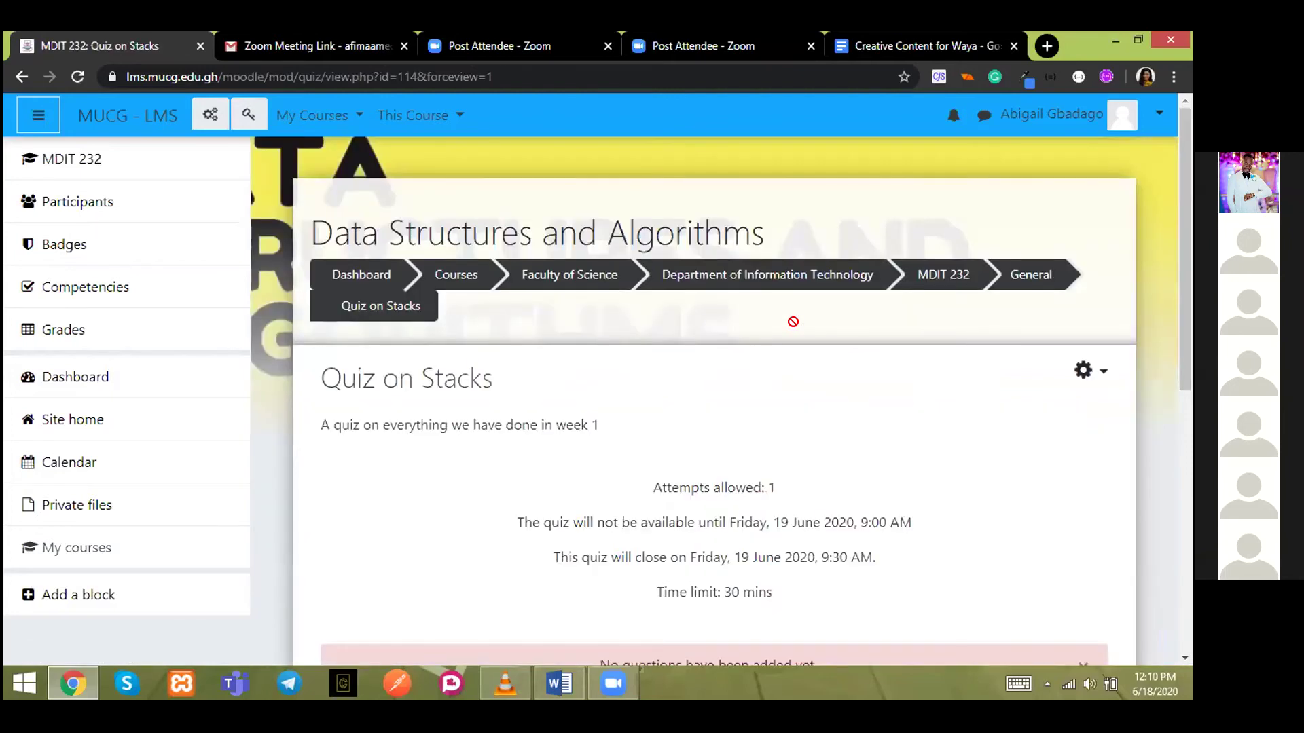
drag(1188, 291, 1188, 412)
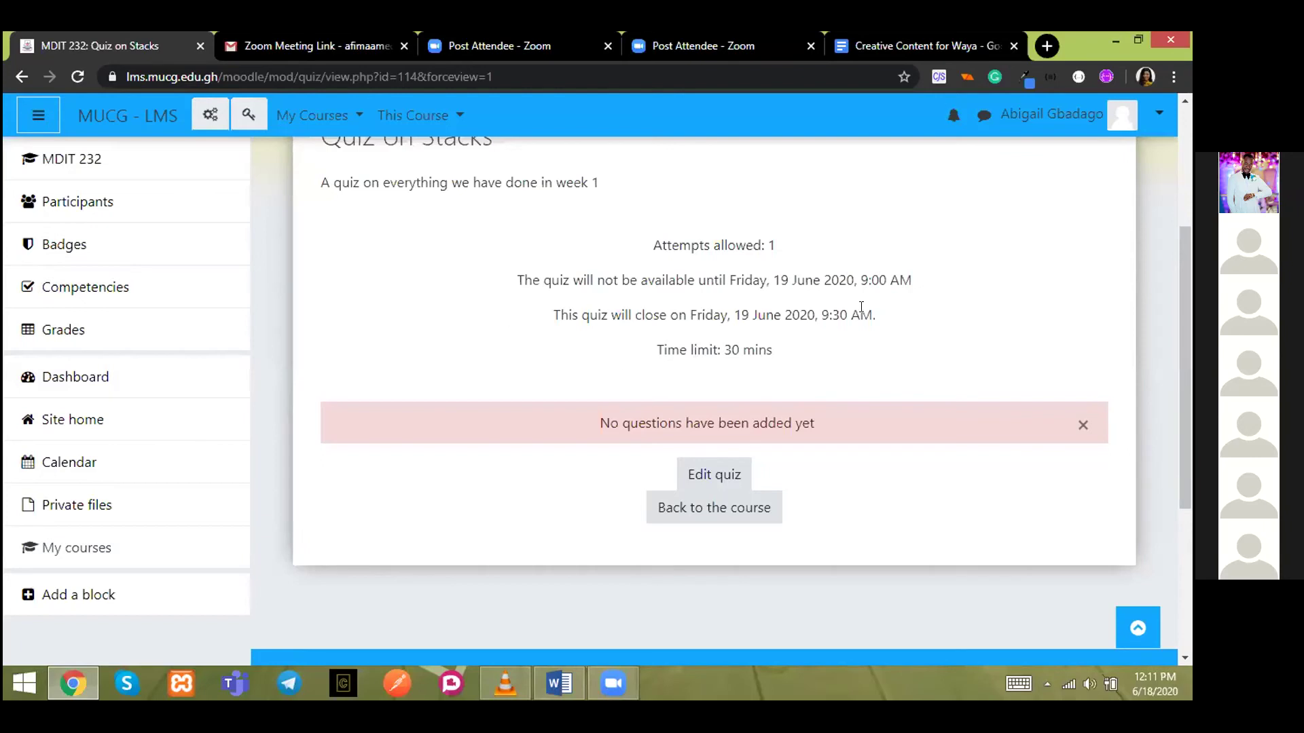
- Open the quiz editing page for Quiz on Stacks, which has no questions yet
drag(1189, 371, 1188, 358)
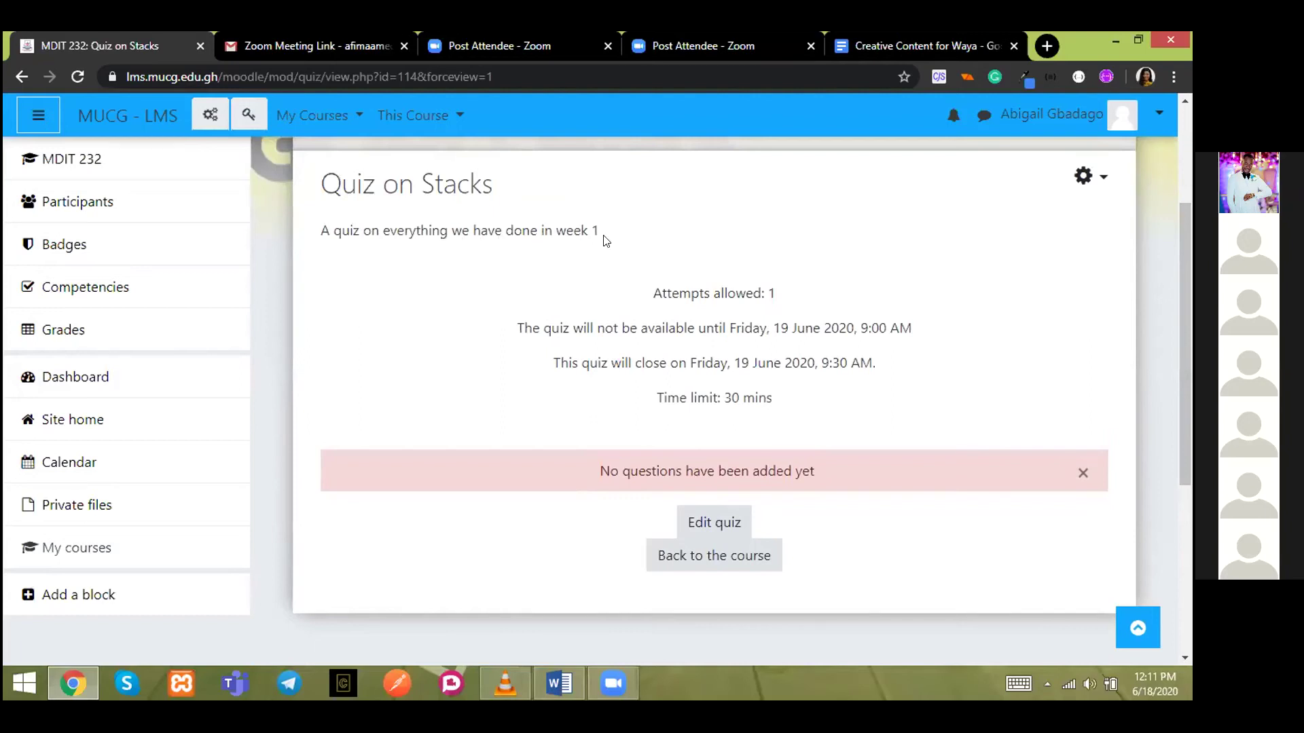
click(711, 520)
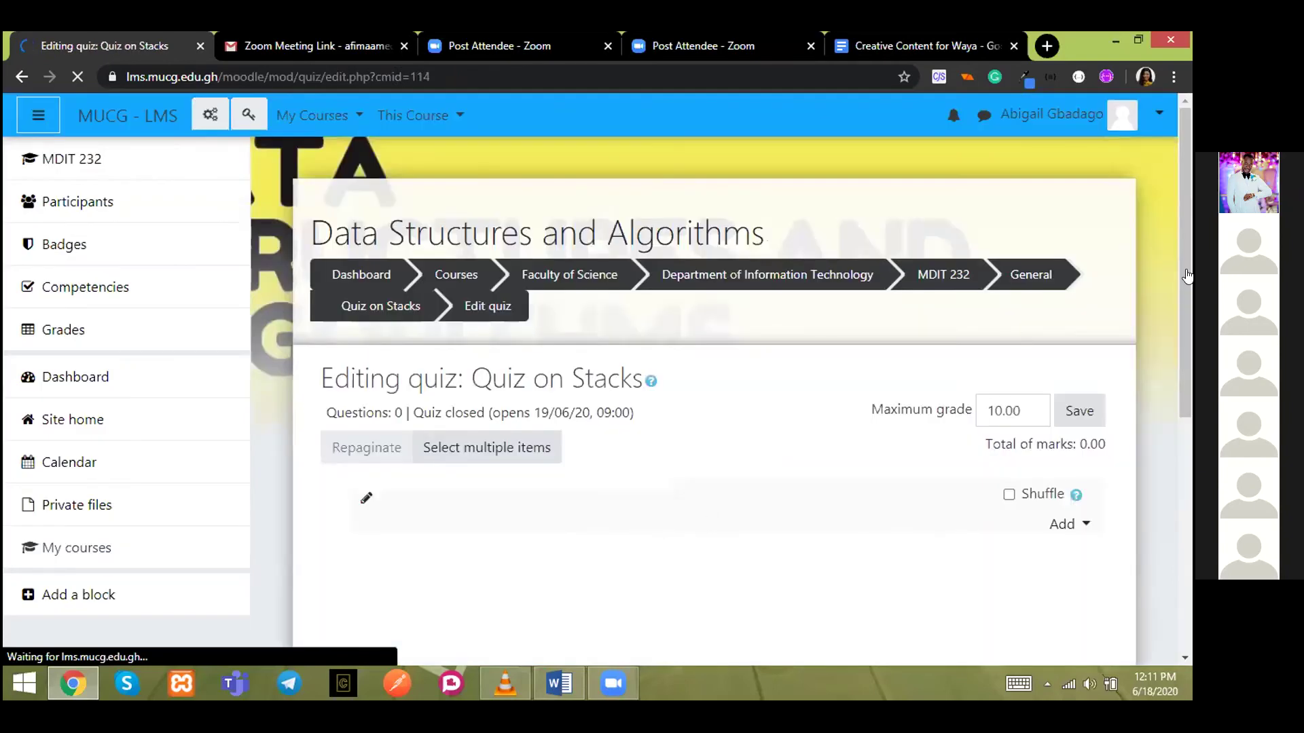
- Look over the quiz section heading and the add-question choices without adding anything
scroll(1187, 367, down, 2)
drag(1187, 349, 1188, 285)
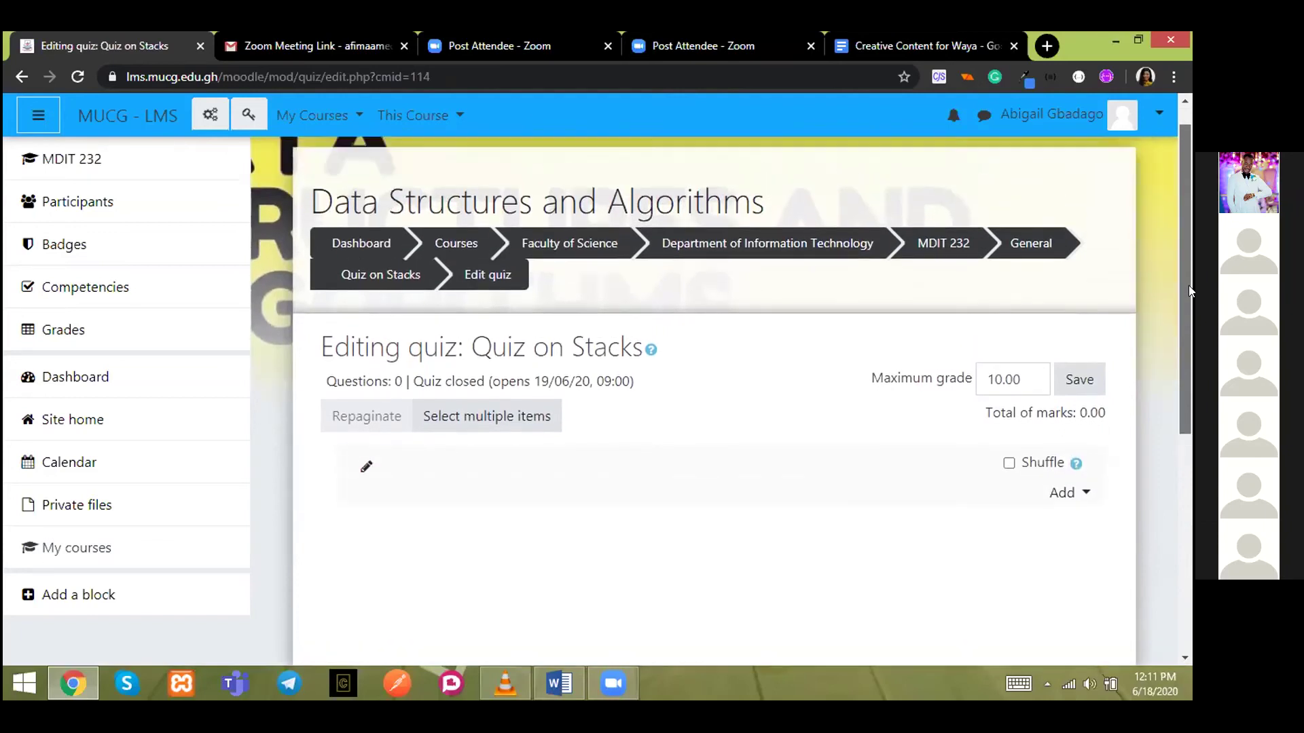
click(365, 470)
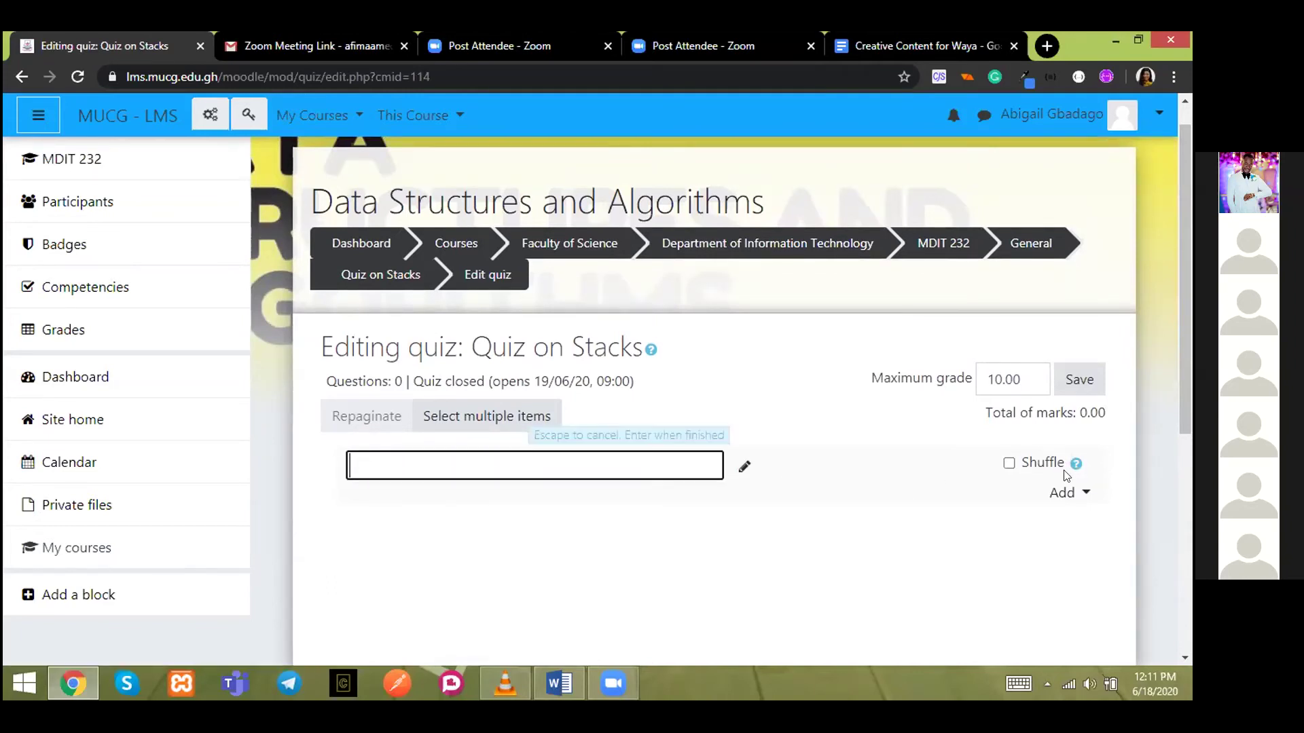
click(1066, 493)
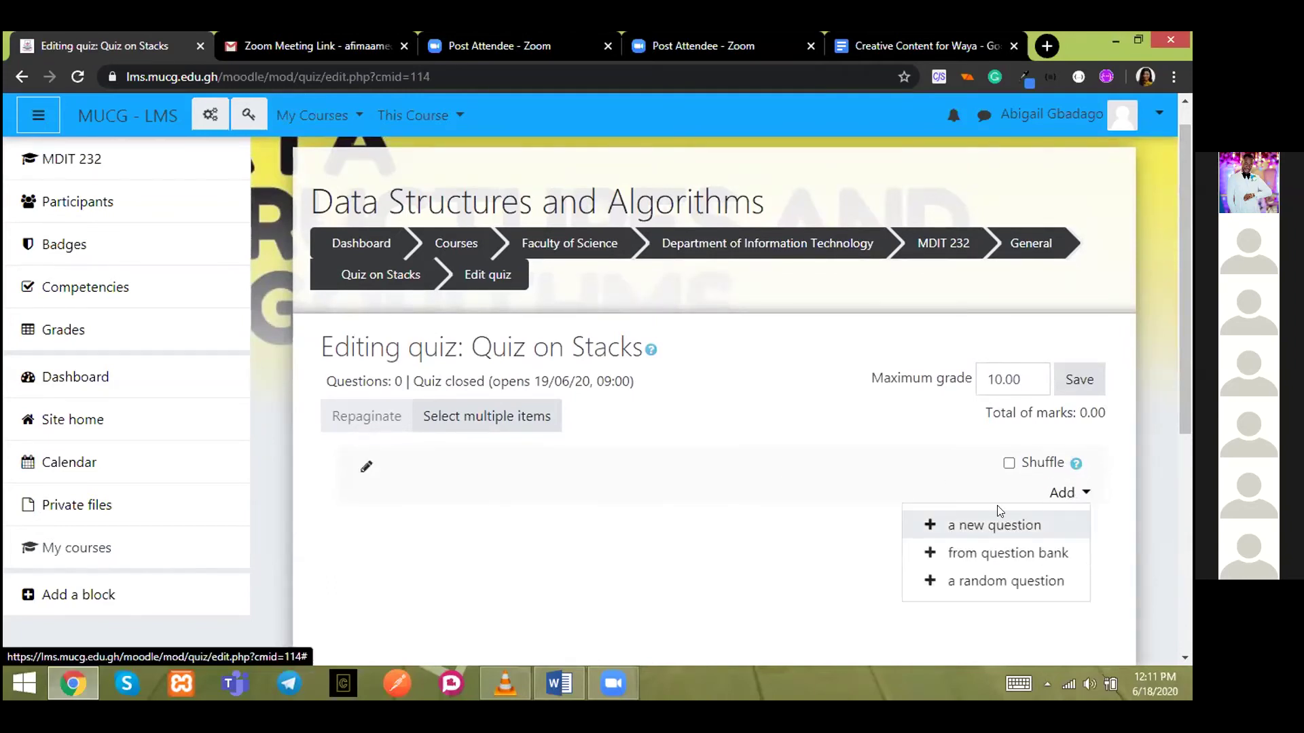
drag(1188, 385, 1188, 439)
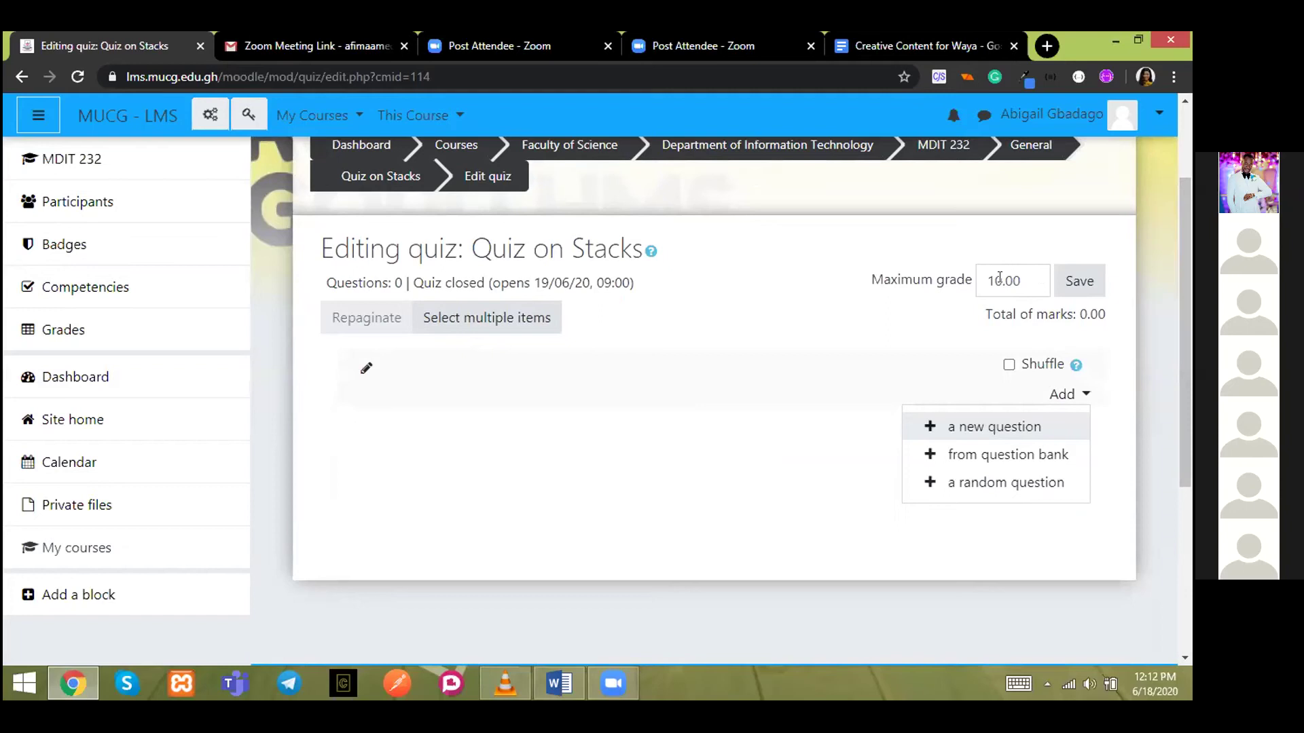
key(Escape)
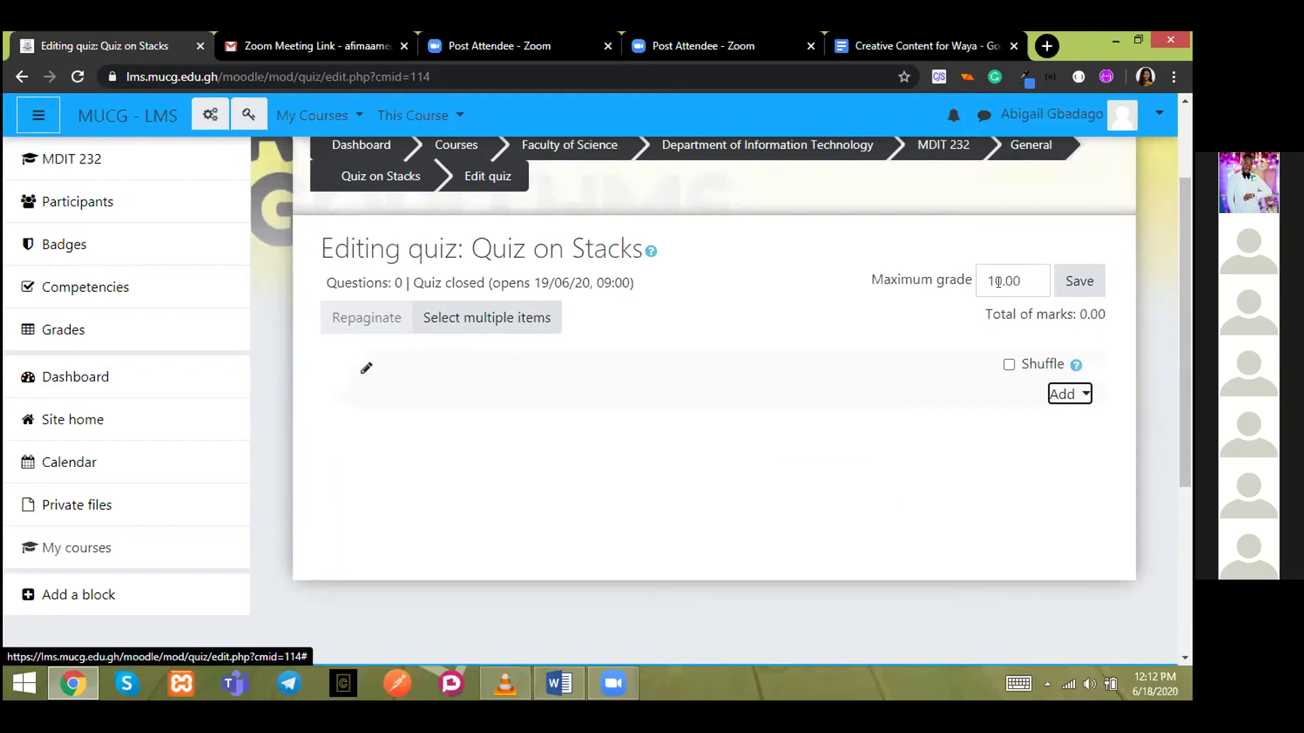
- Enable Shuffle so the Quiz on Stacks questions appear in random order
click(991, 277)
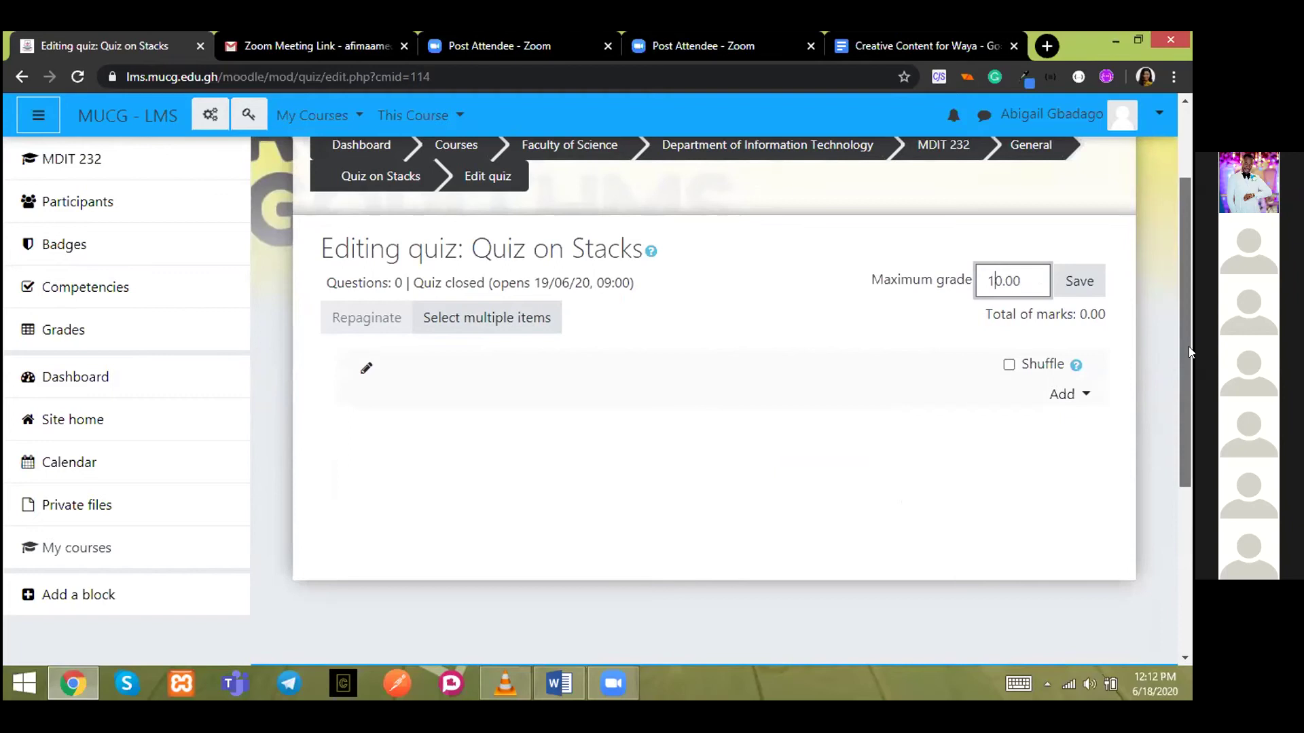
scroll(1188, 346, down, 1)
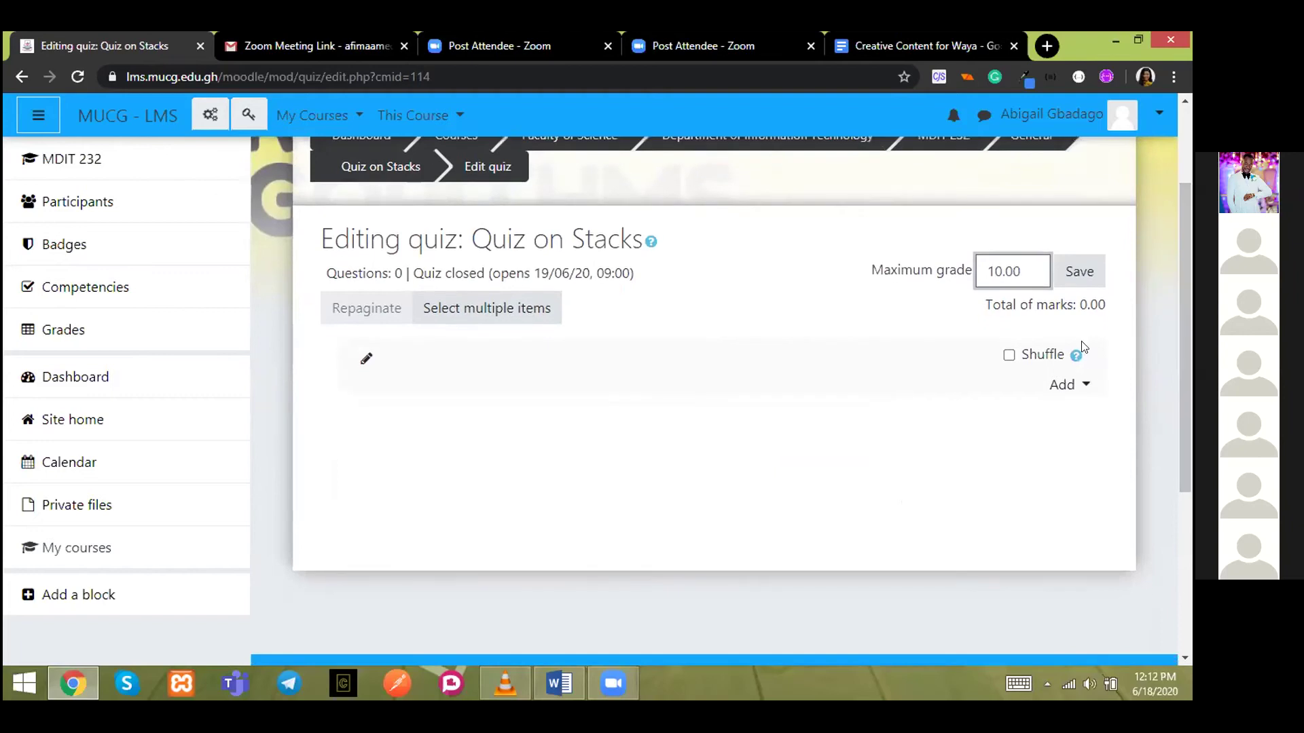
click(1009, 359)
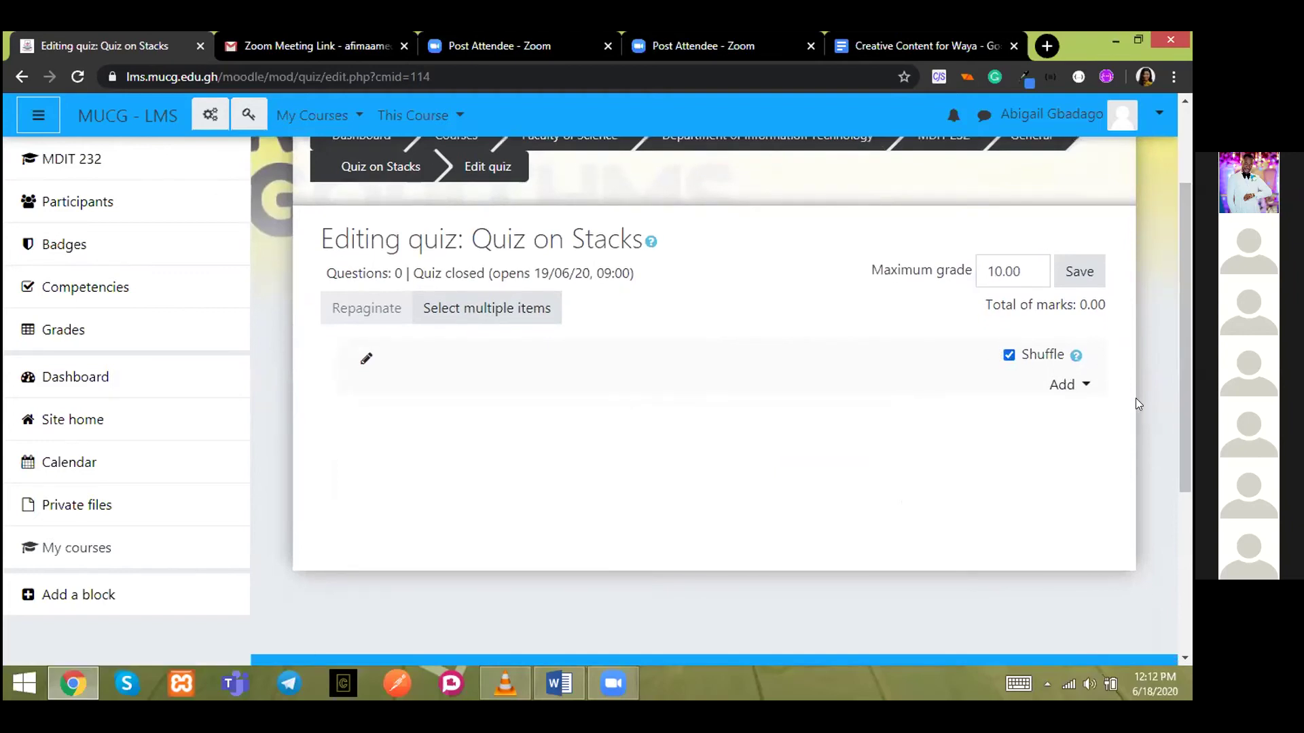
click(1067, 386)
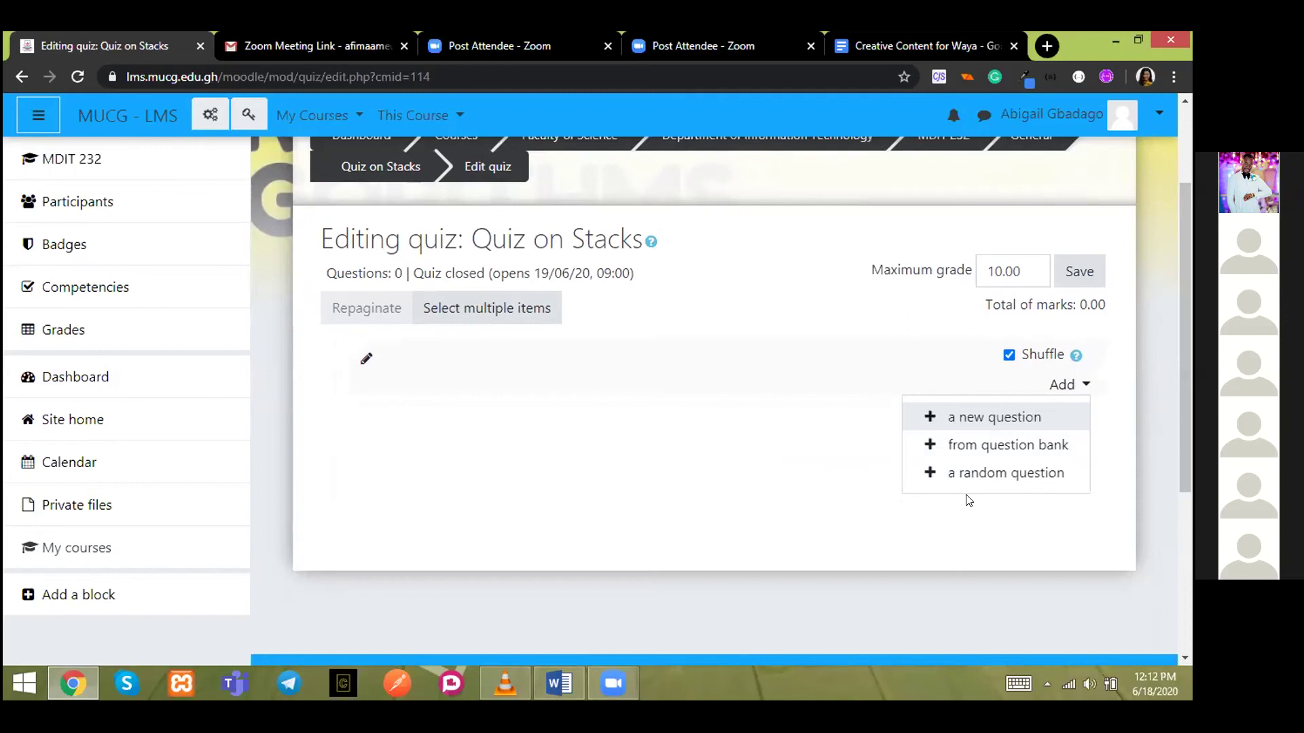
scroll(1188, 383, up, 3)
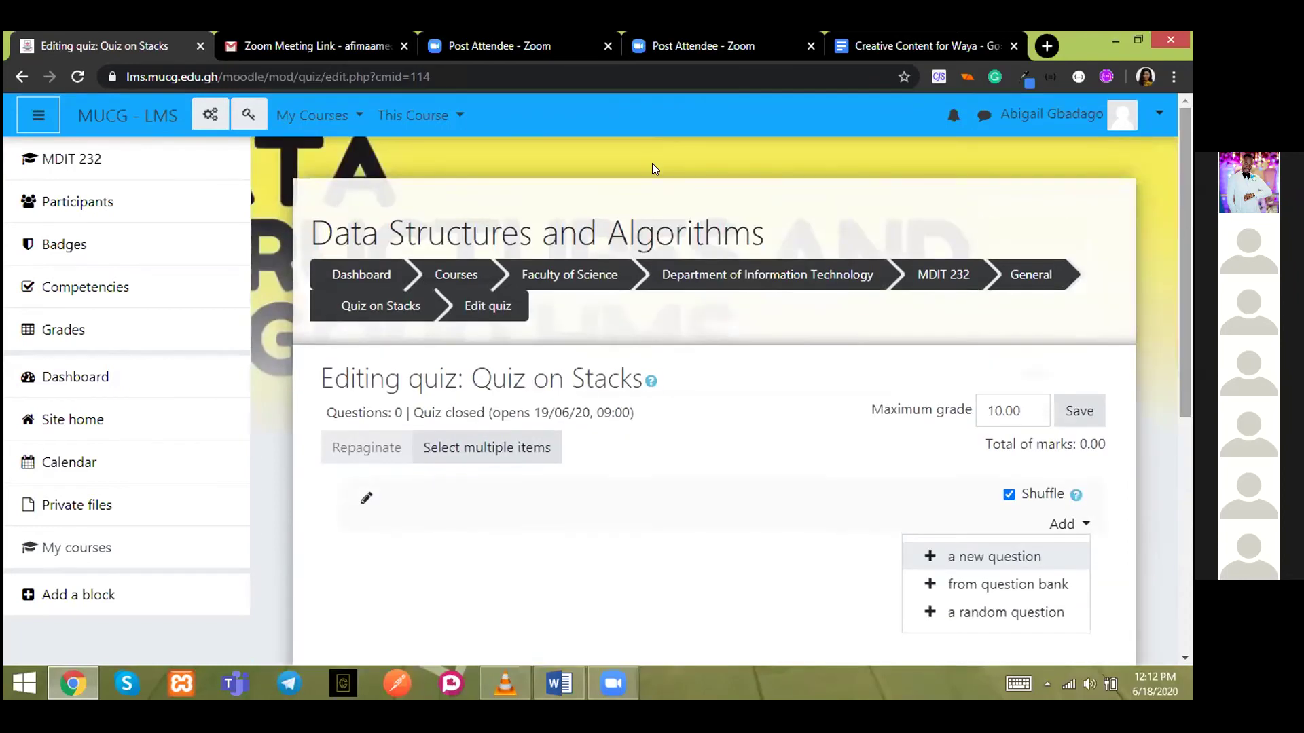
click(209, 114)
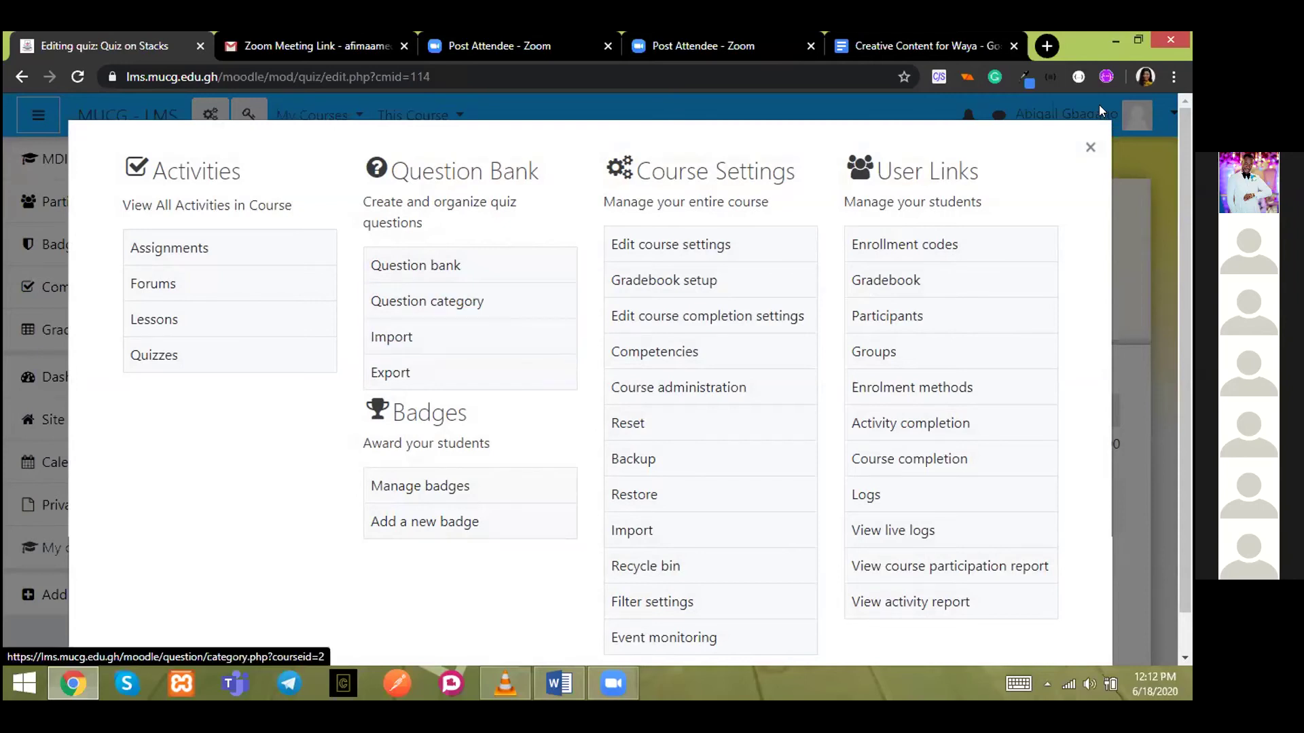
click(1088, 151)
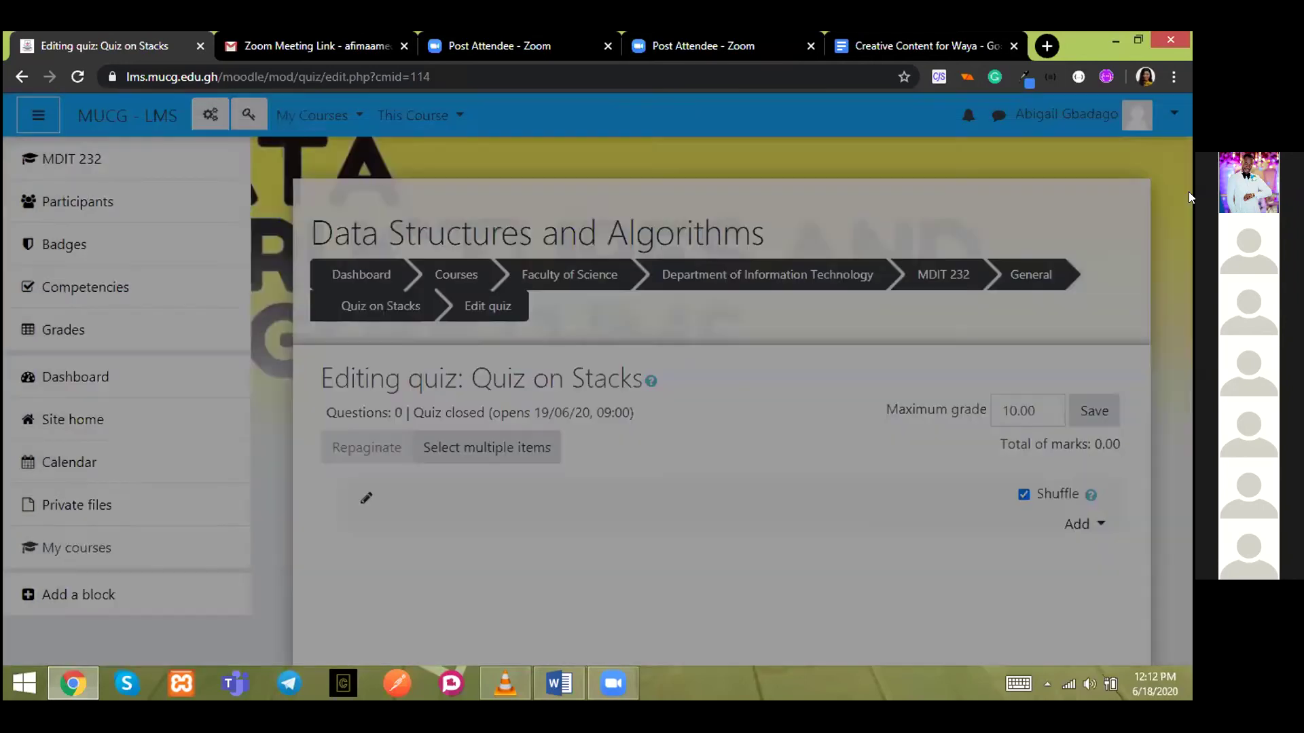
scroll(1188, 401, down, 1)
scroll(1188, 406, down, 2)
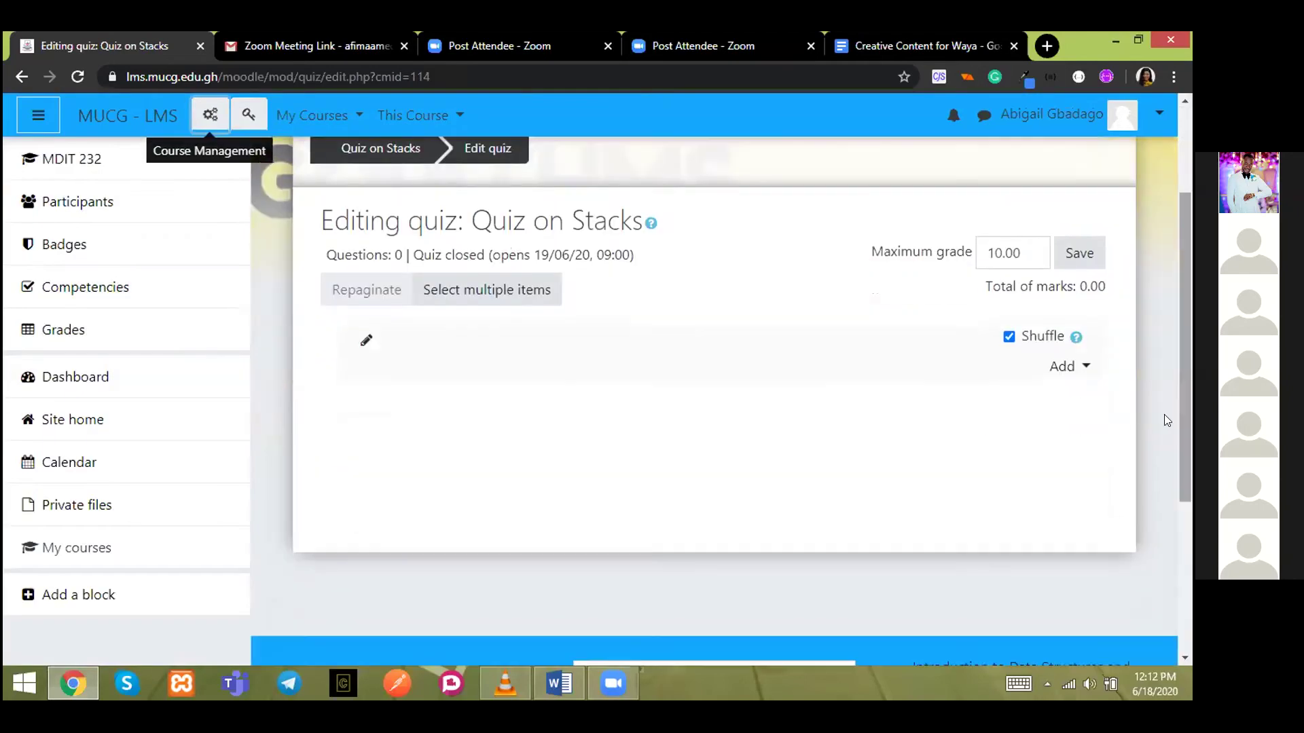
click(1067, 368)
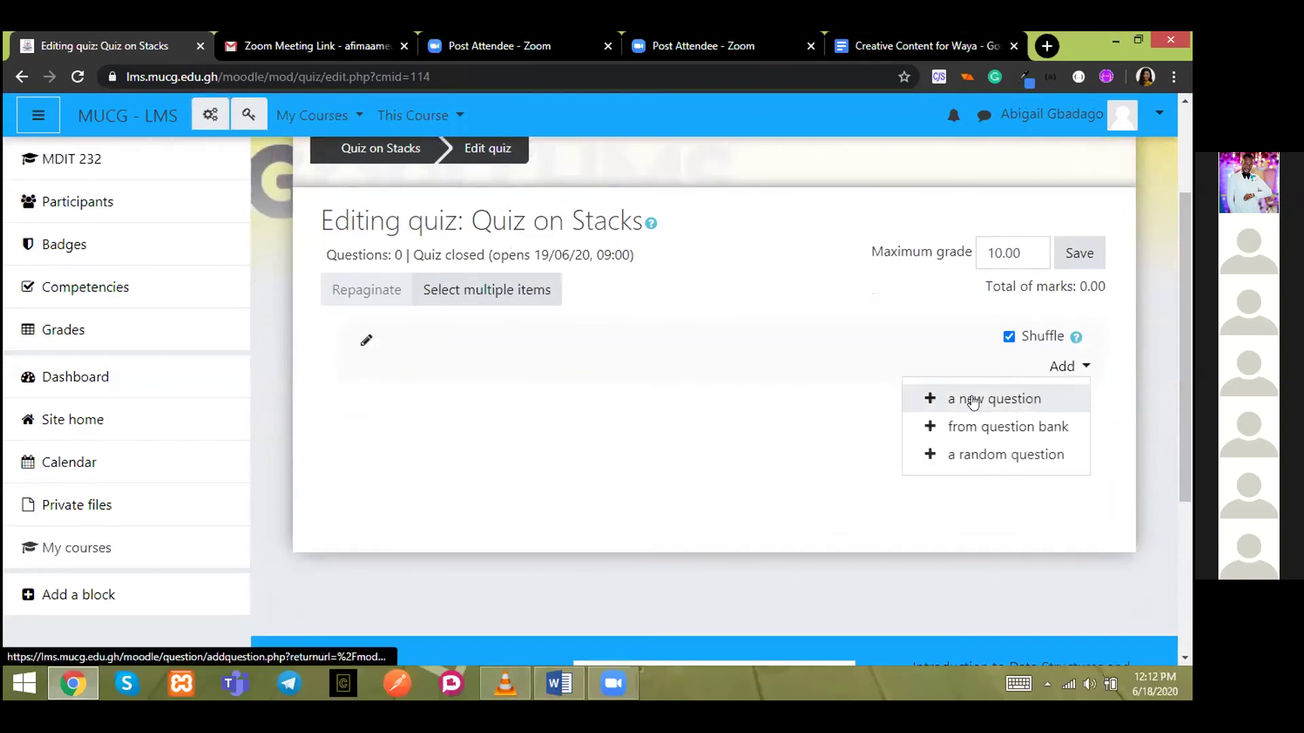
click(971, 399)
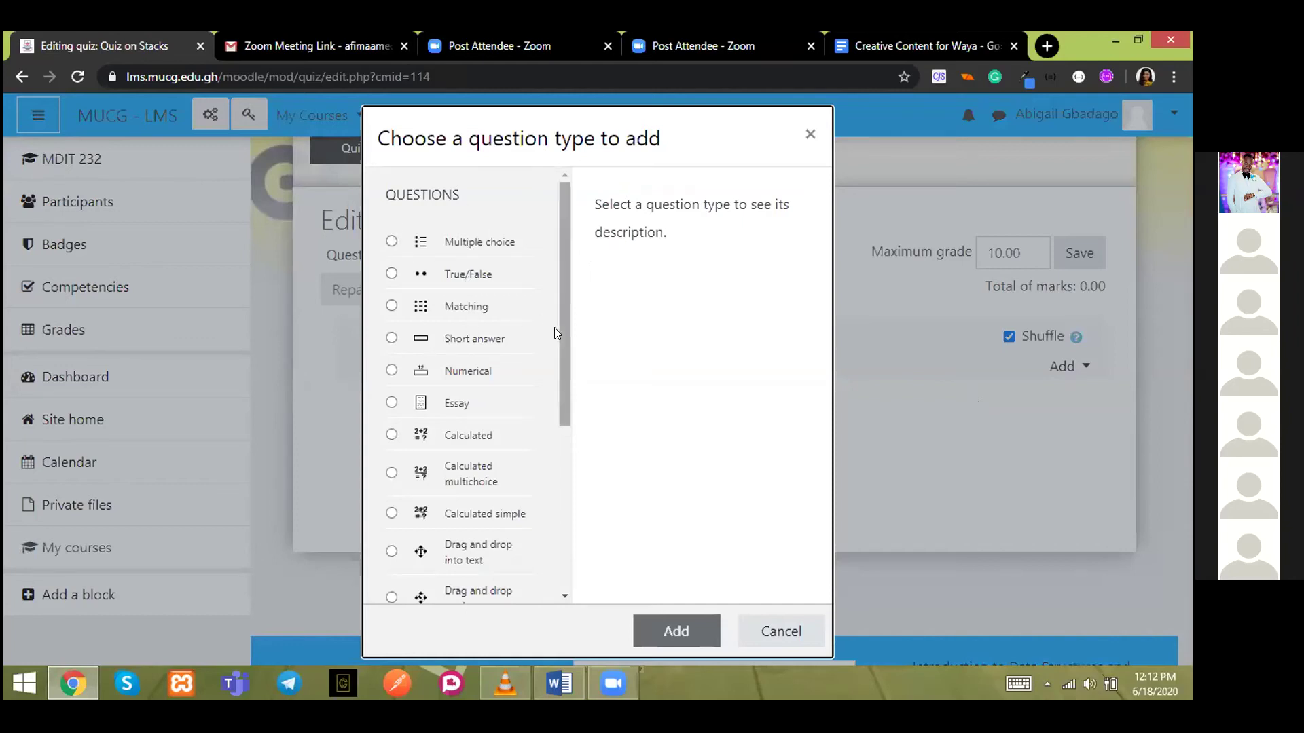
- Choose Multiple choice in the question type chooser and add it to Quiz on Stacks
scroll(555, 380, down, 1)
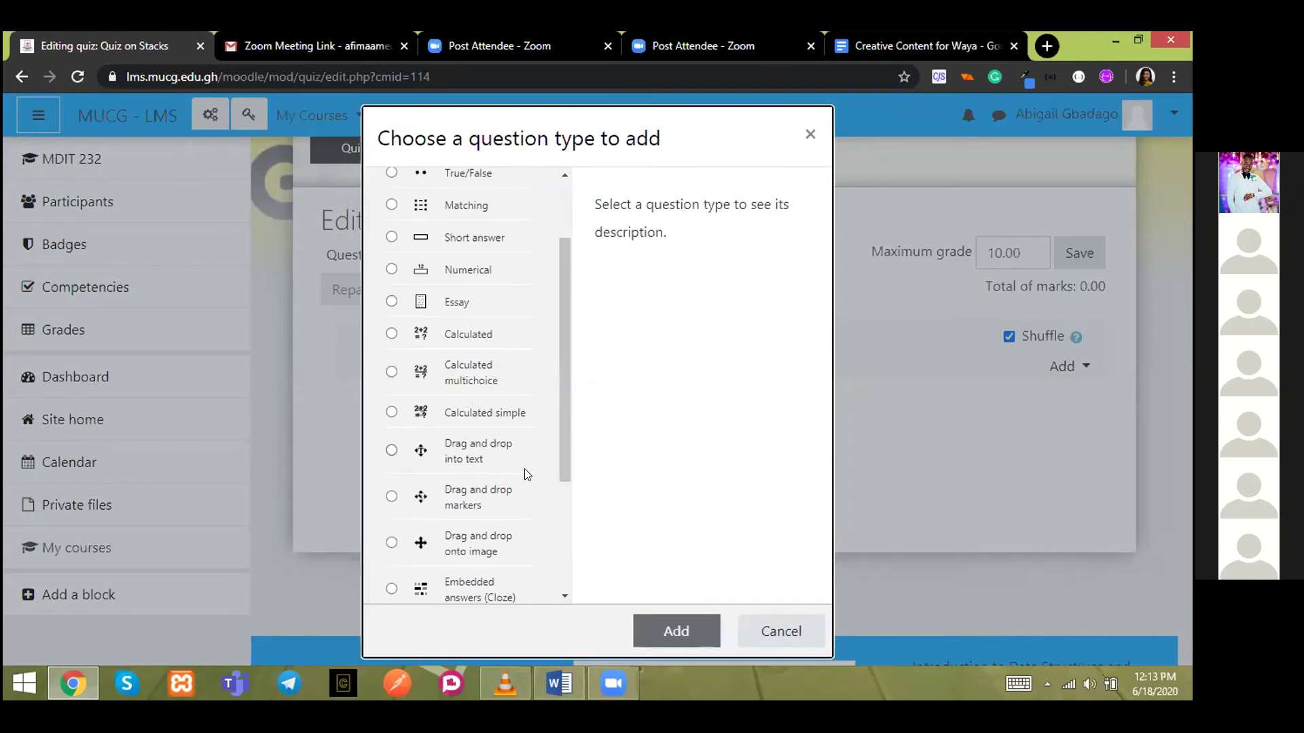
drag(565, 444, 559, 508)
scroll(536, 435, down, 3)
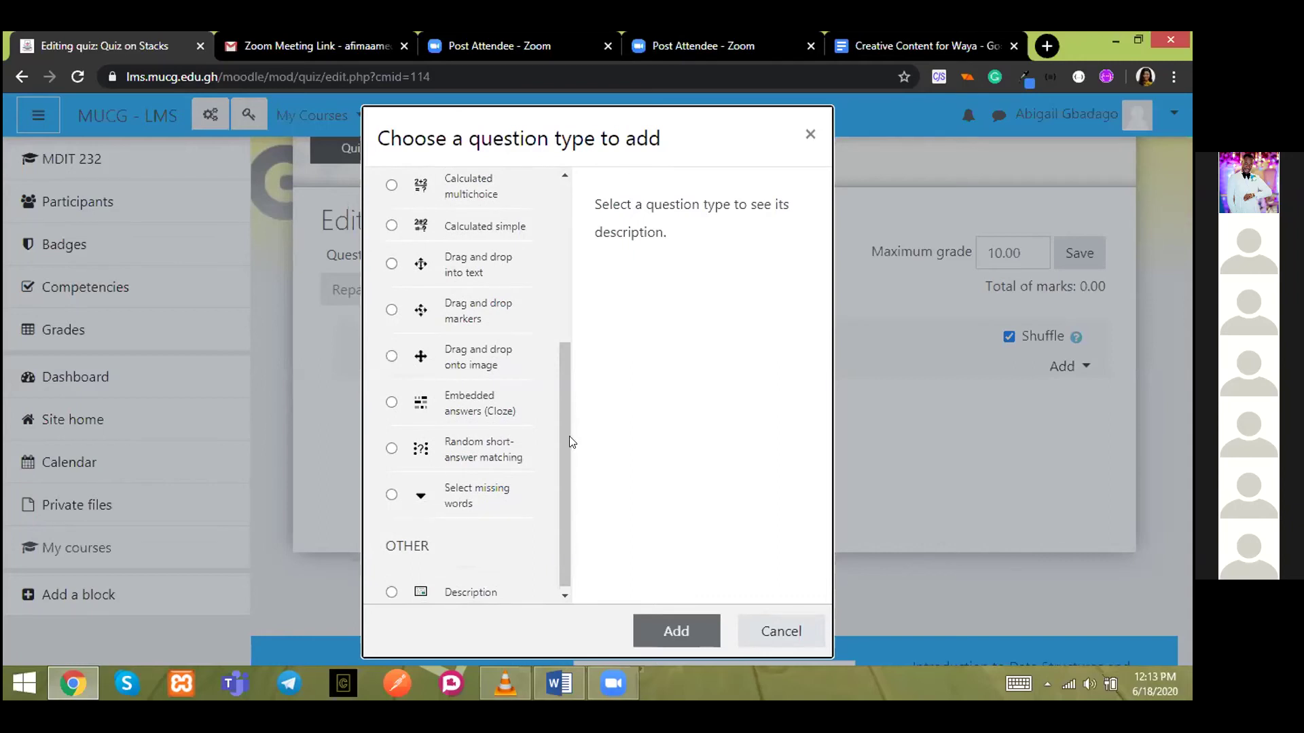
drag(566, 451, 564, 471)
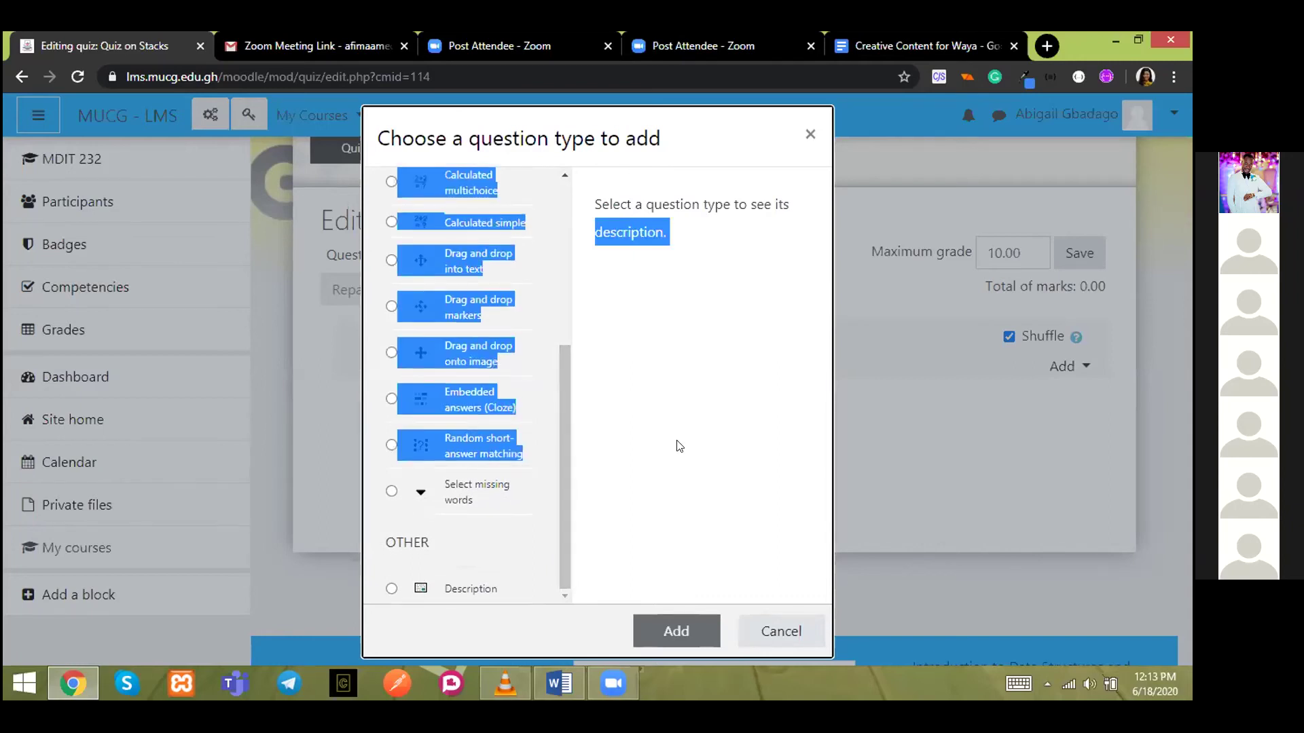
click(638, 416)
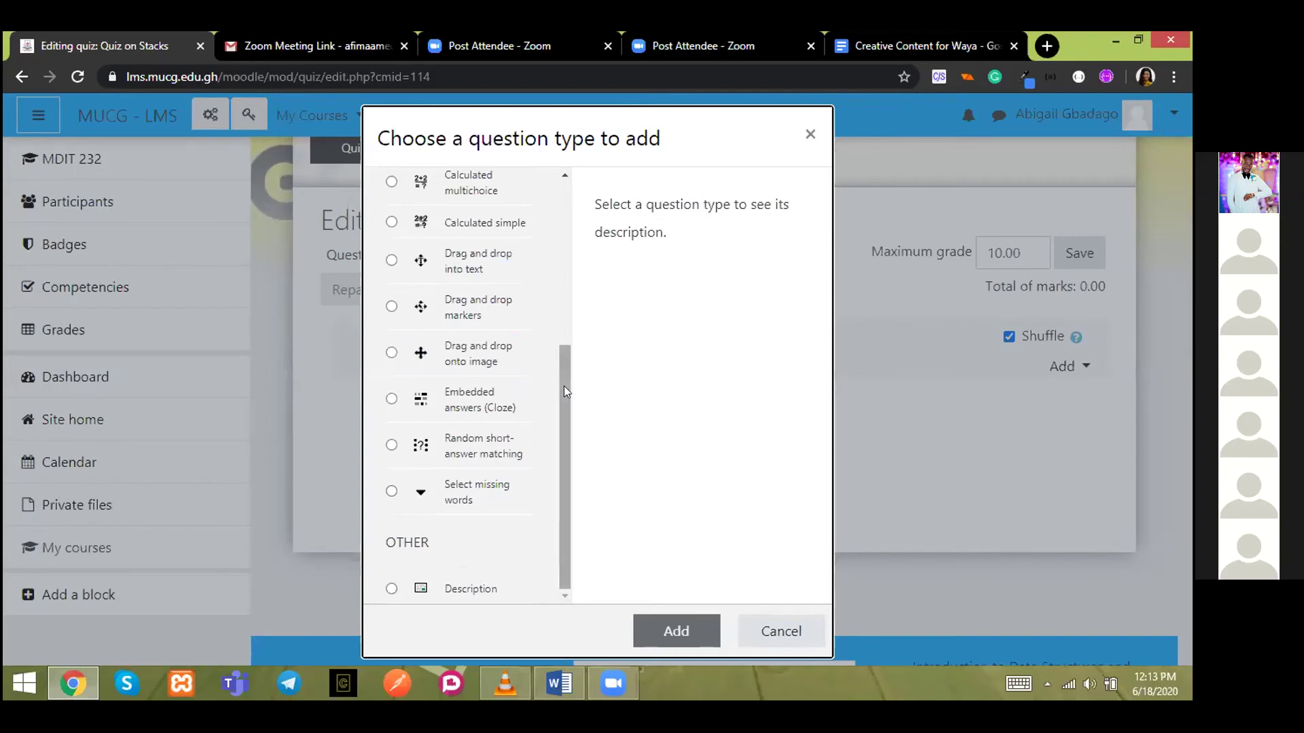
drag(564, 386, 602, 179)
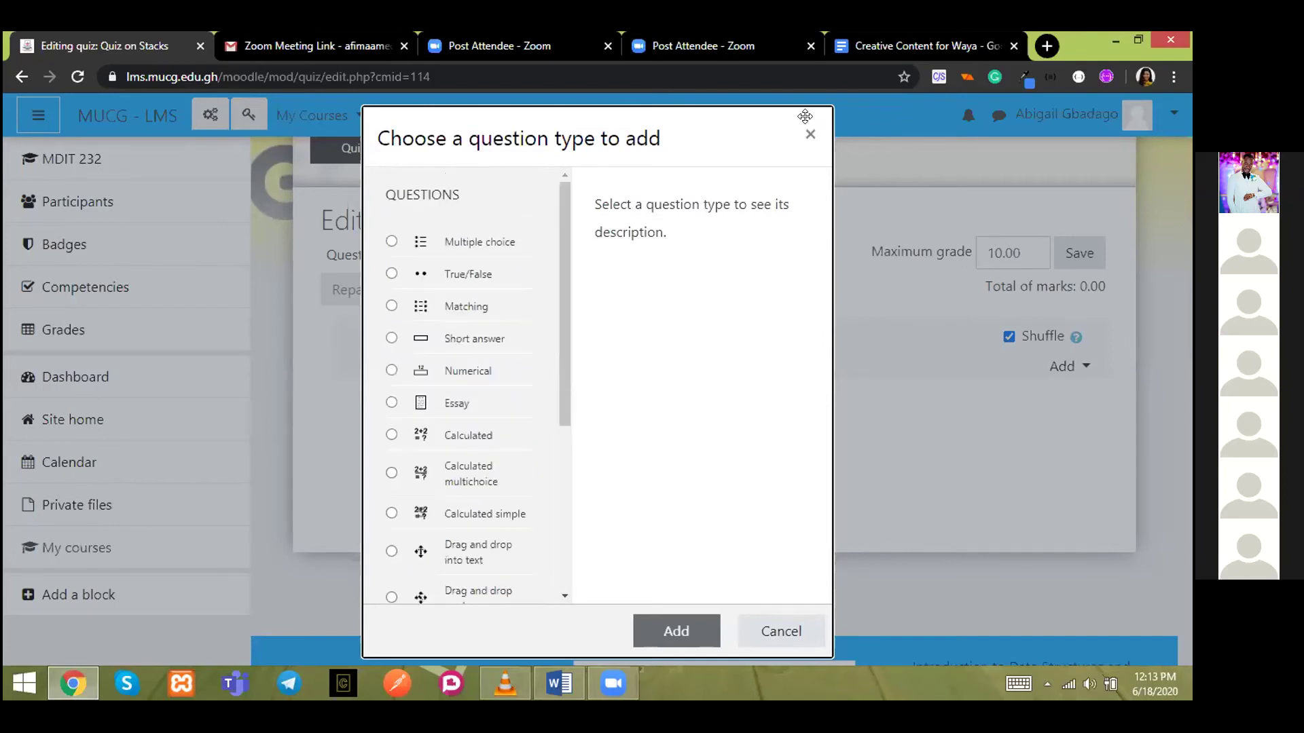
drag(826, 116, 942, 104)
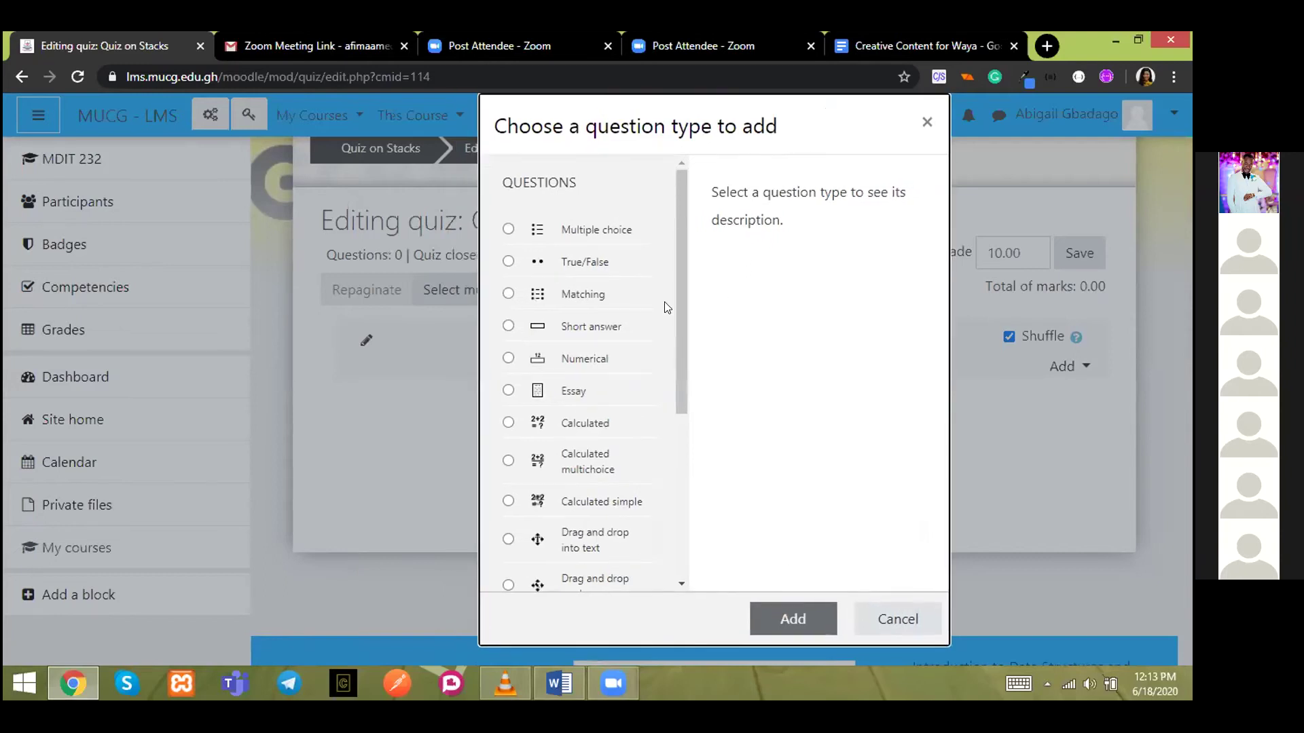
click(564, 229)
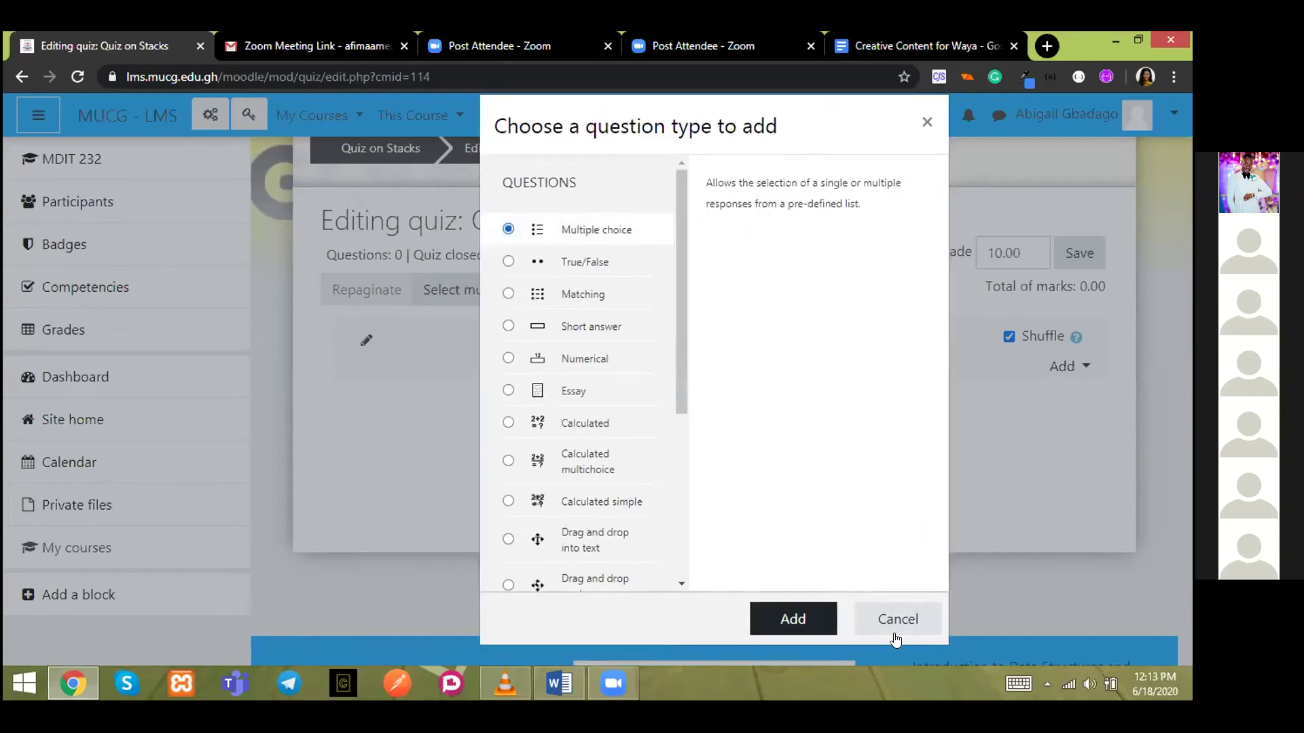
click(801, 616)
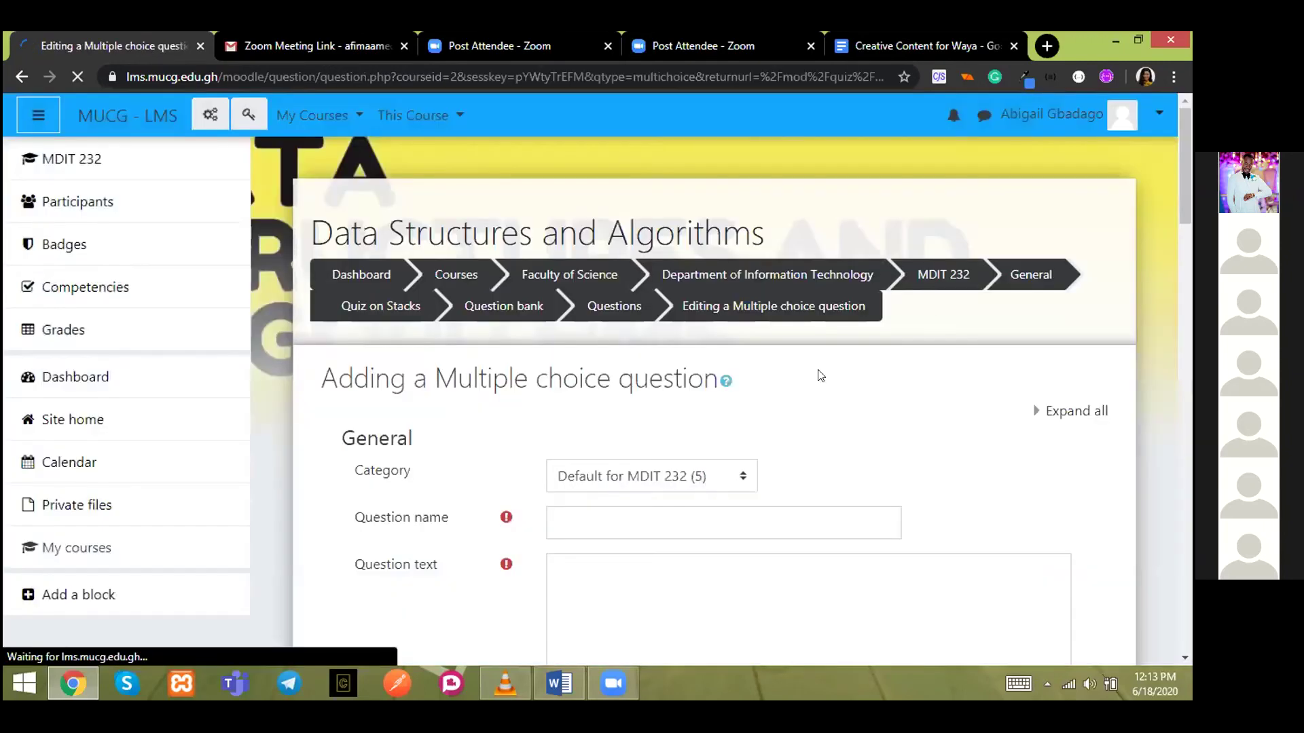
- Name the multiple choice question 'Stacks'
scroll(1189, 227, down, 3)
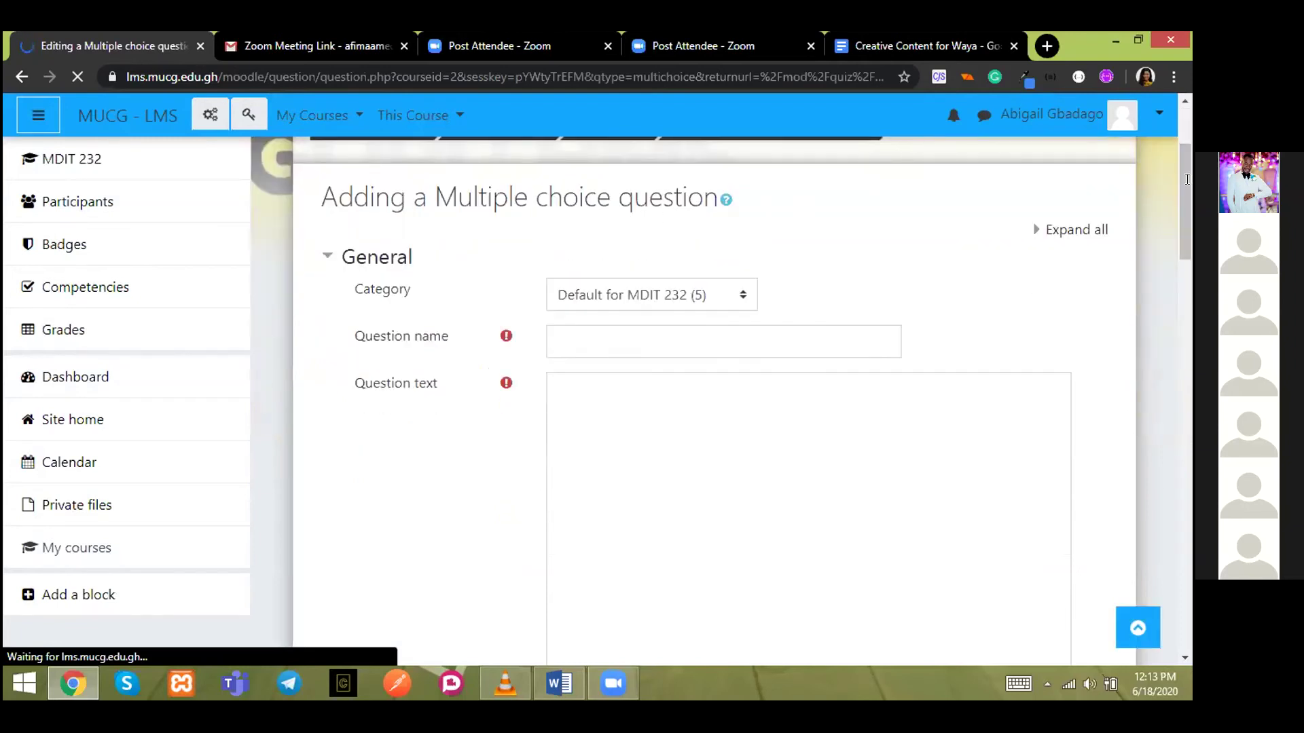
scroll(1187, 212, down, 2)
click(615, 219)
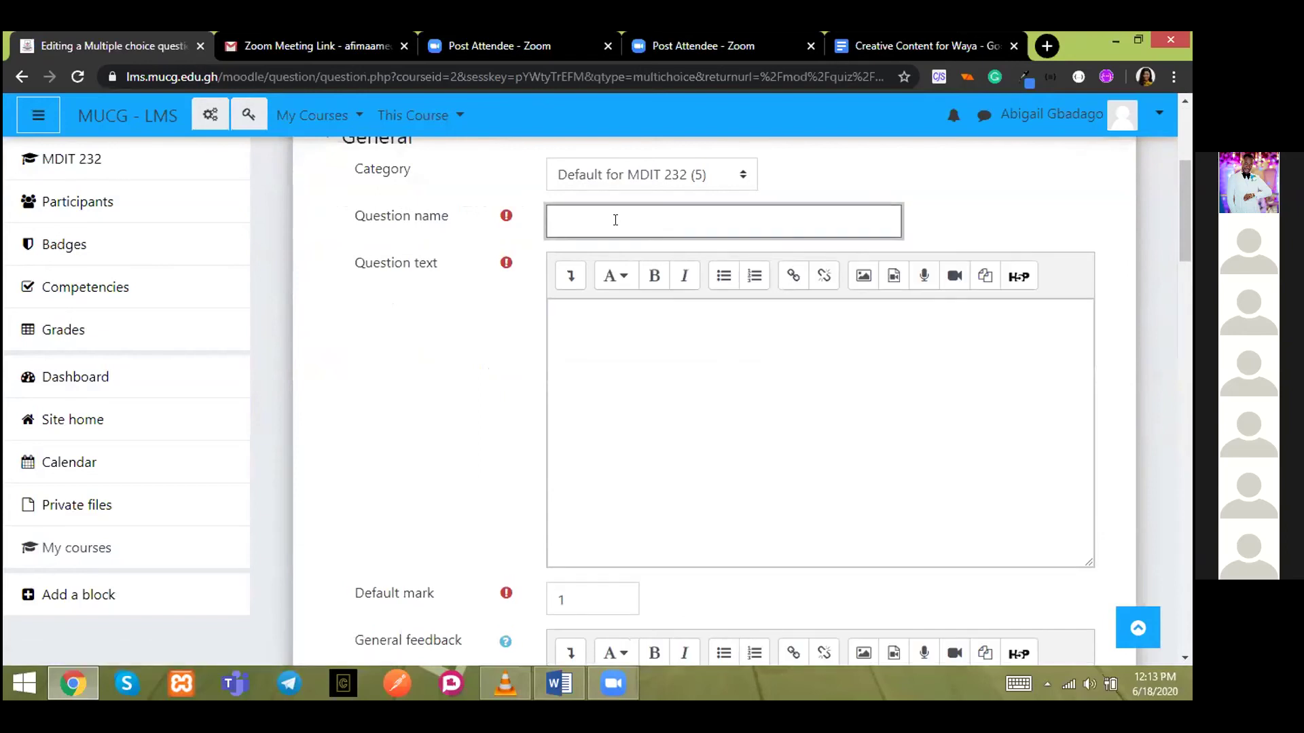
key(Caps_Lock)
text(S)
key(Caps_Lock)
text(tacks)
- Enter the question text 'What is the operation of Stacks?'
mouse_move(1188, 190)
mouse_down()
mouse_move(1188, 228)
mouse_move(1188, 199)
mouse_up()
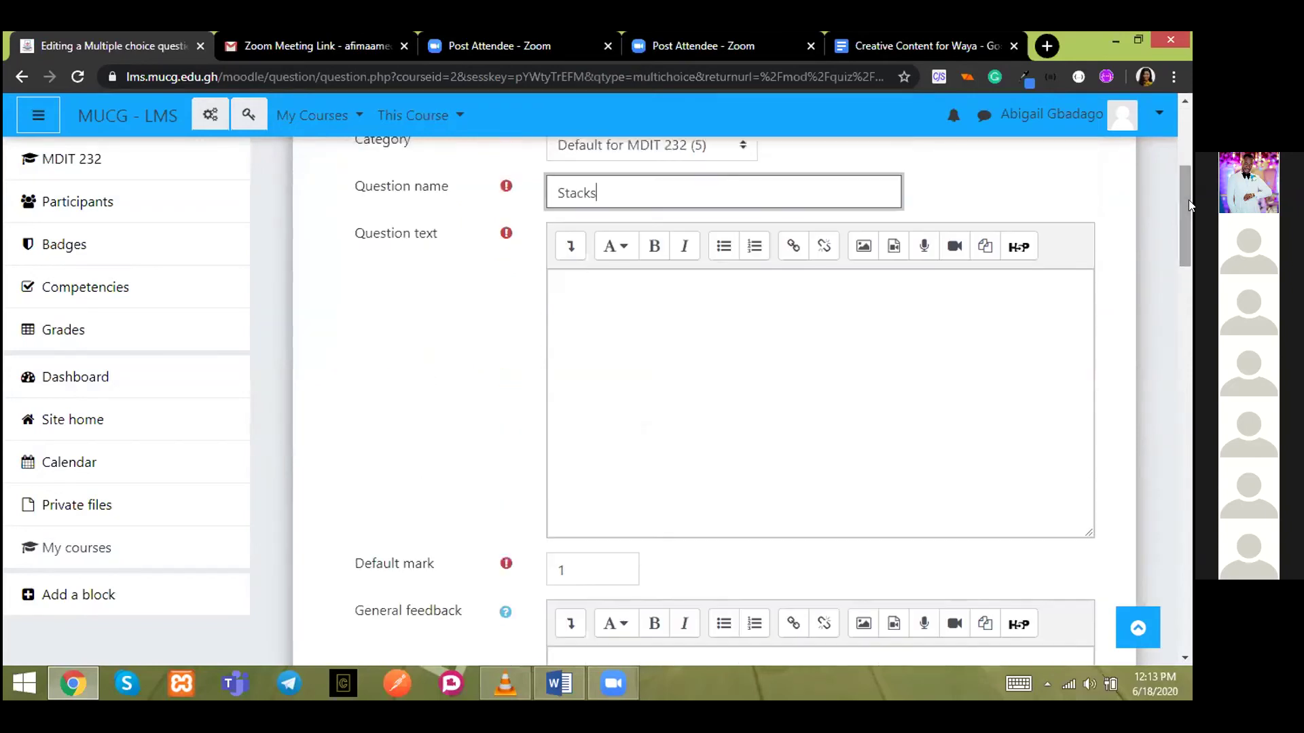
click(695, 284)
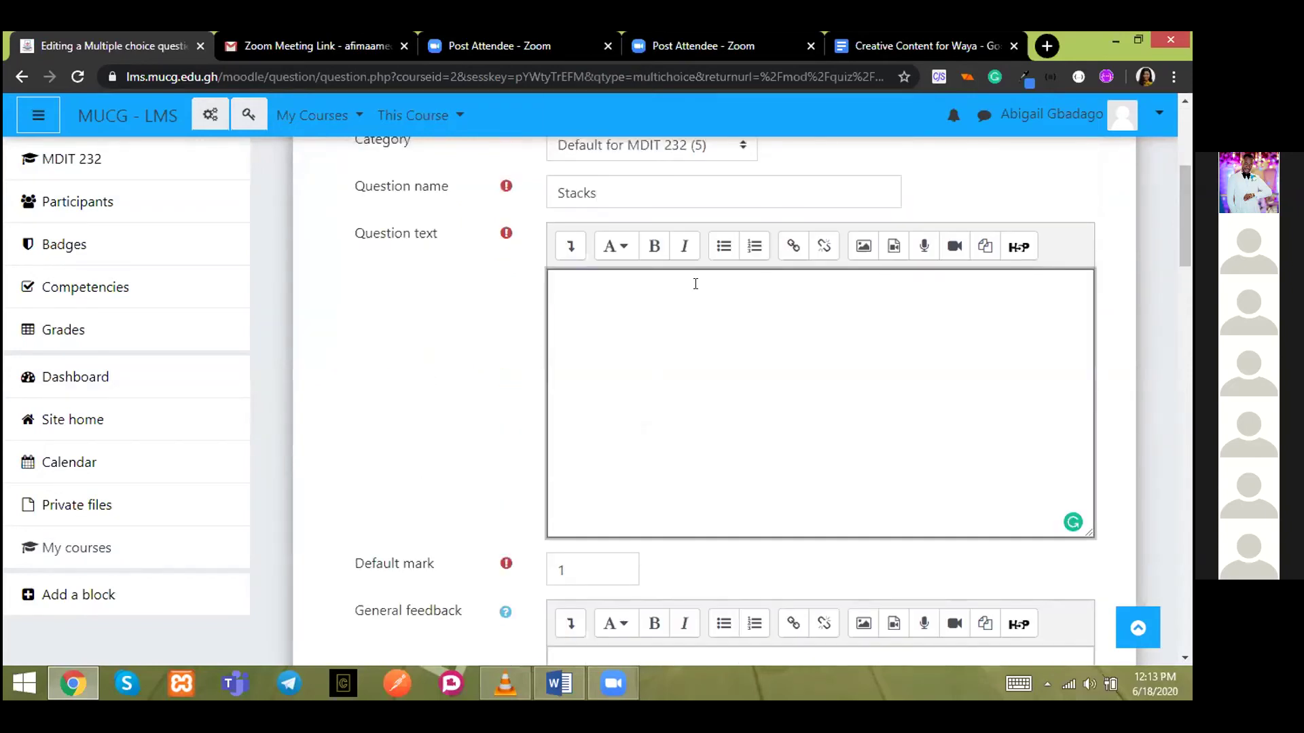
key(Caps_Lock)
text(W)
key(Caps_Lock)
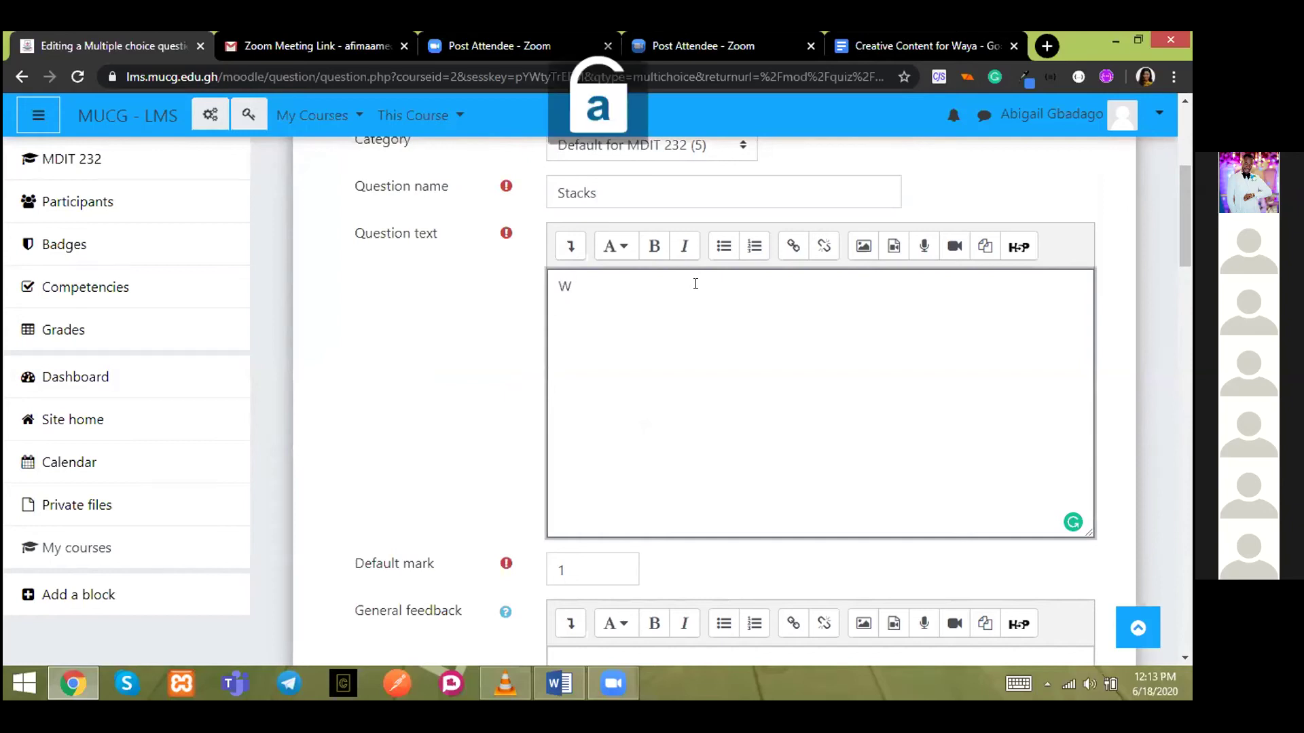
text(hat is the operation of)
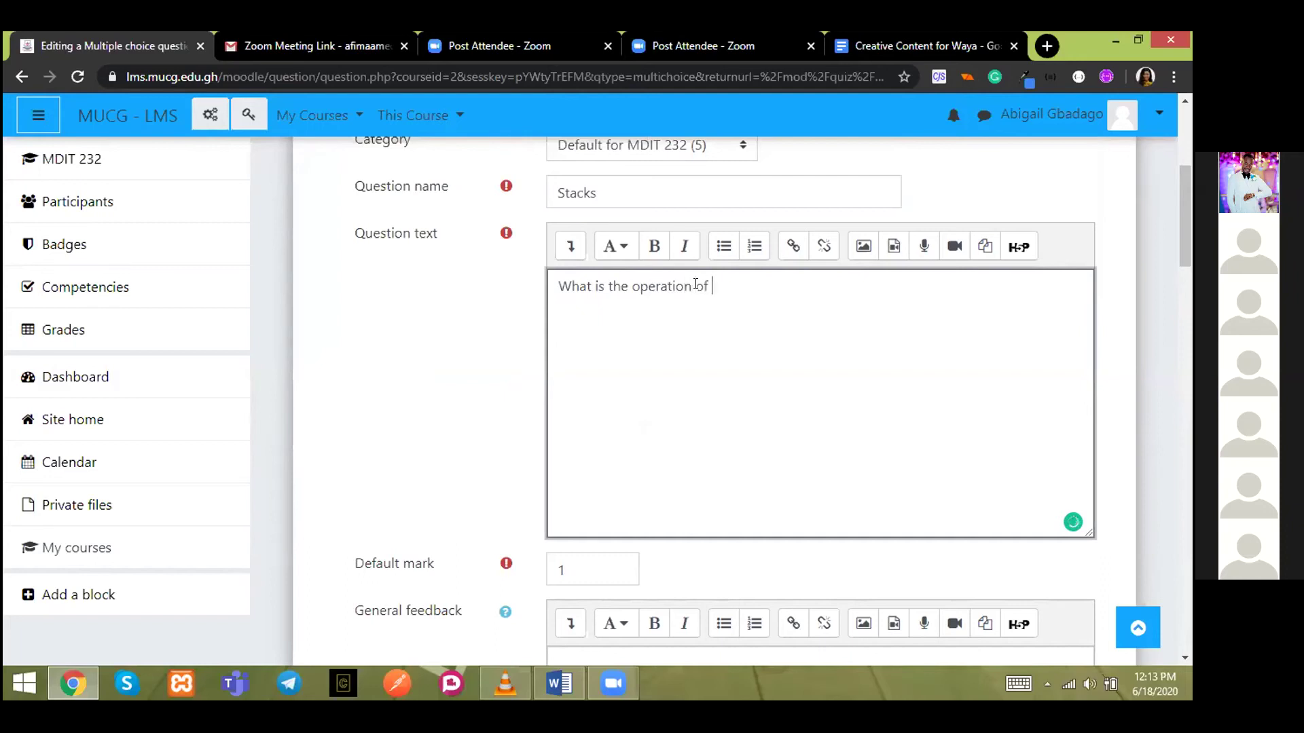
key(Caps_Lock)
text(S)
key(Caps_Lock)
text(tacks?)
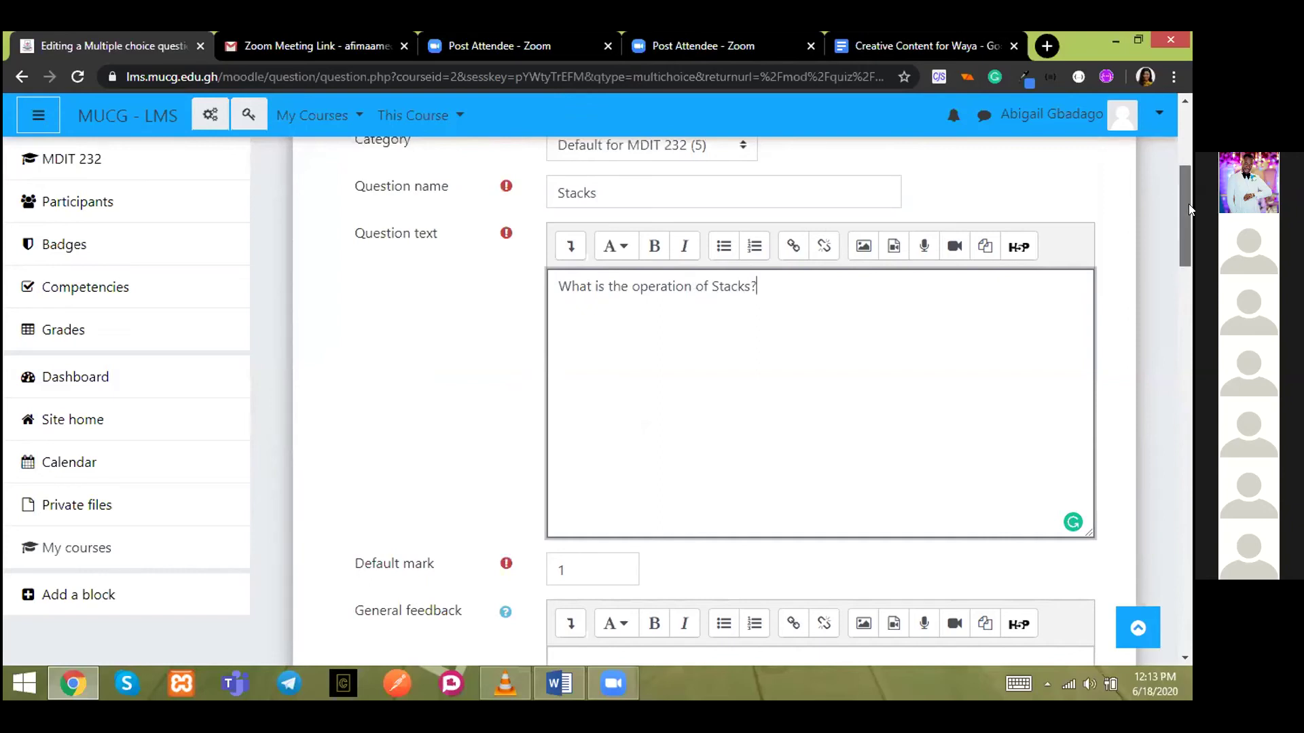
scroll(1188, 203, down, 3)
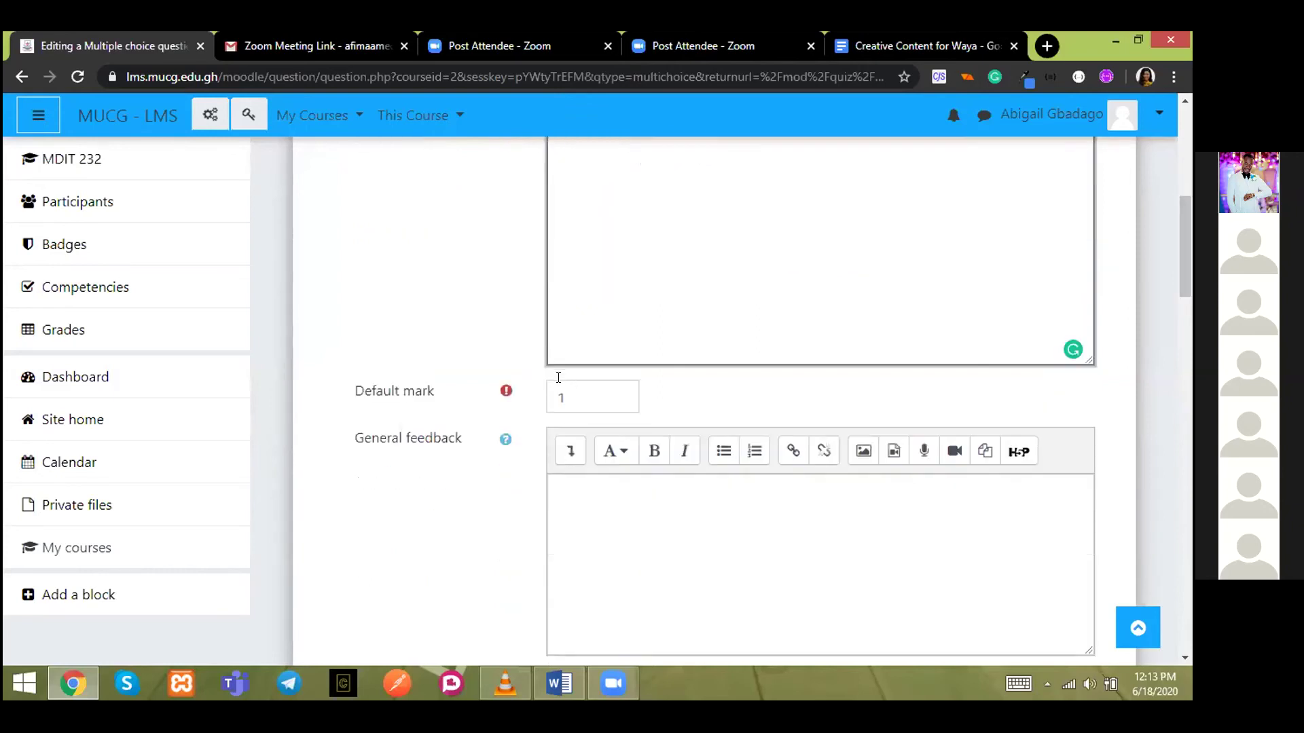
click(508, 392)
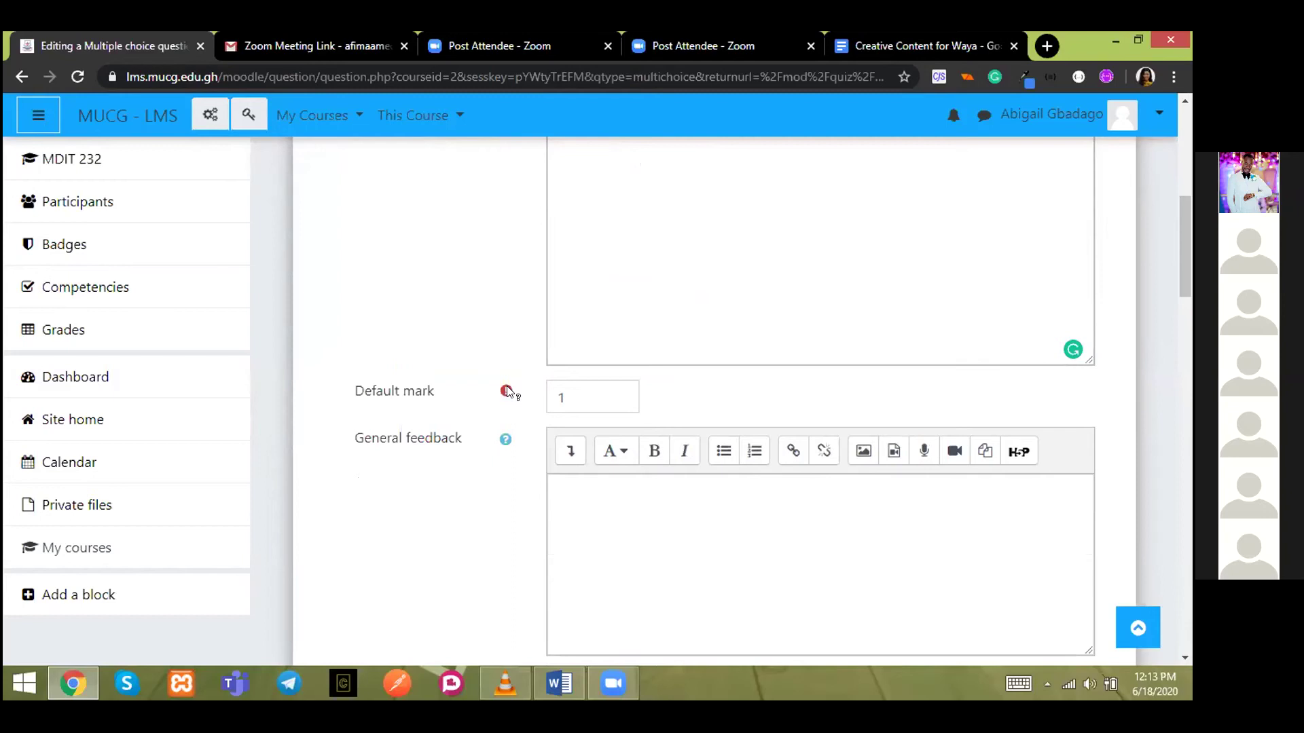
click(580, 394)
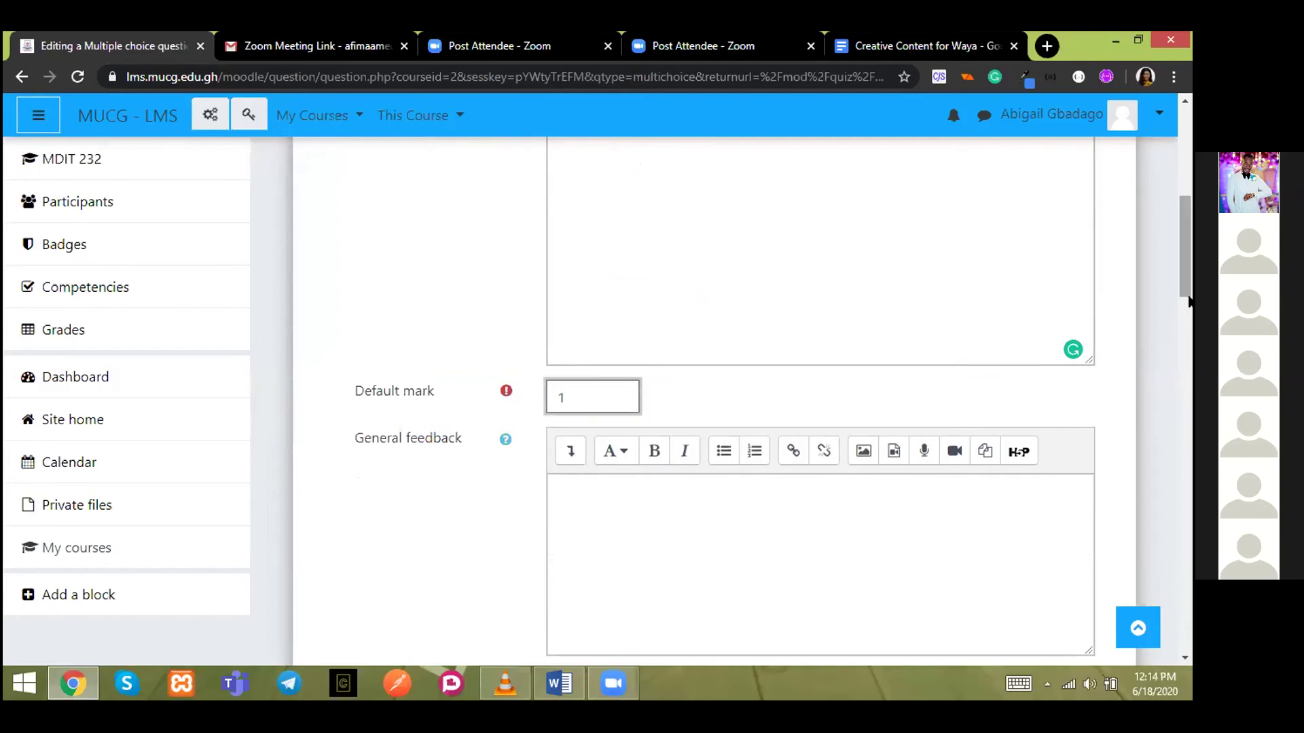
drag(1188, 250, 1180, 279)
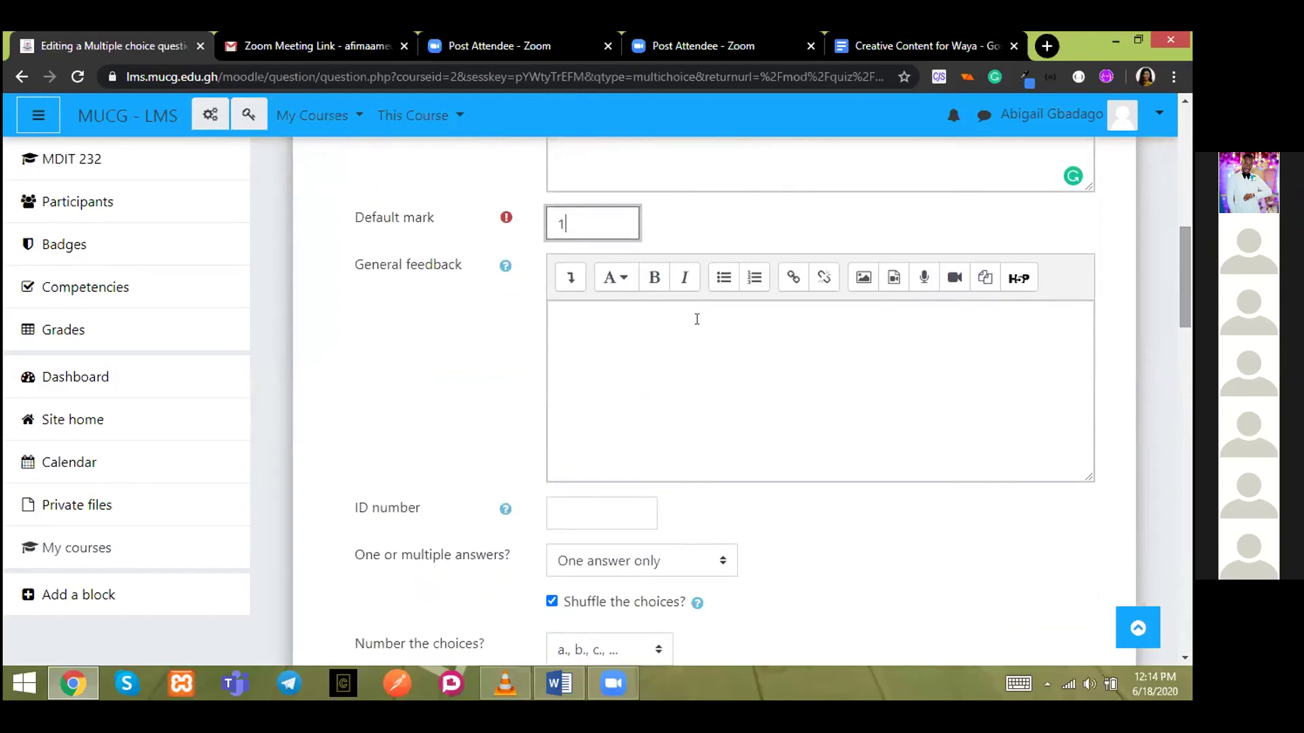
click(671, 319)
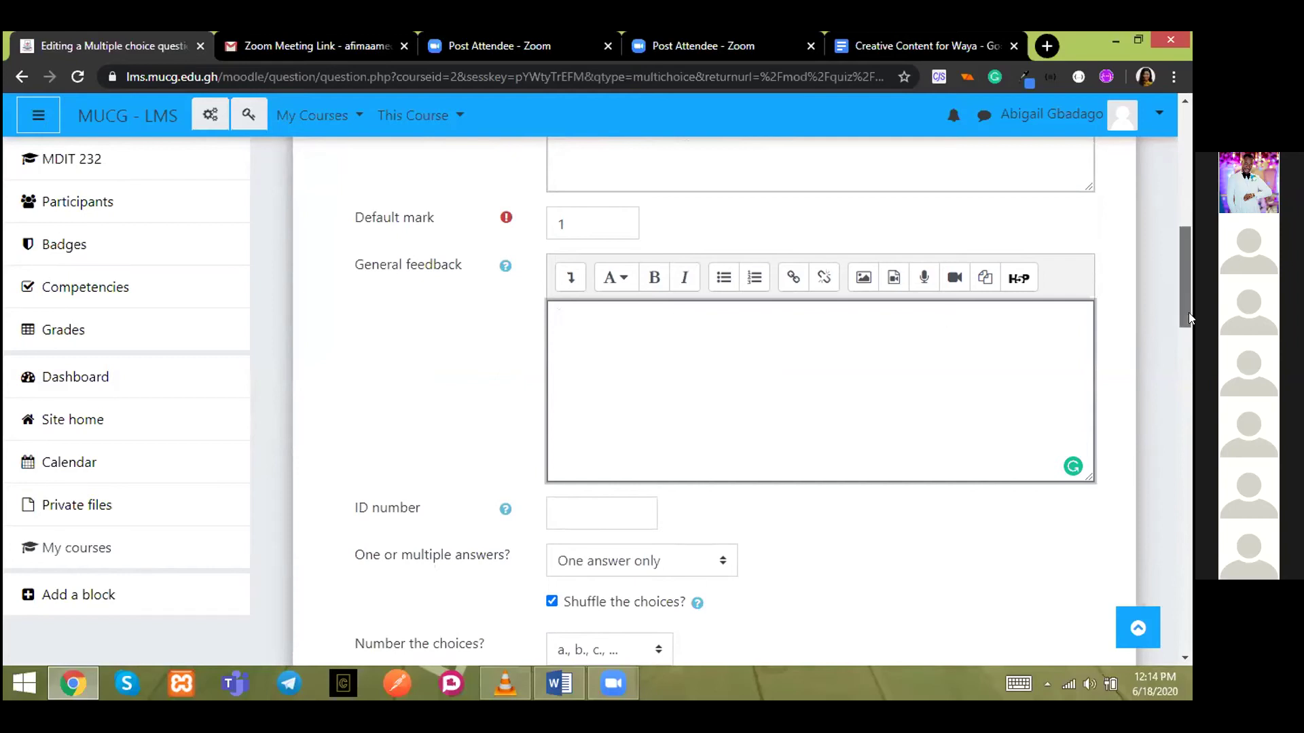
scroll(506, 209, down, 3)
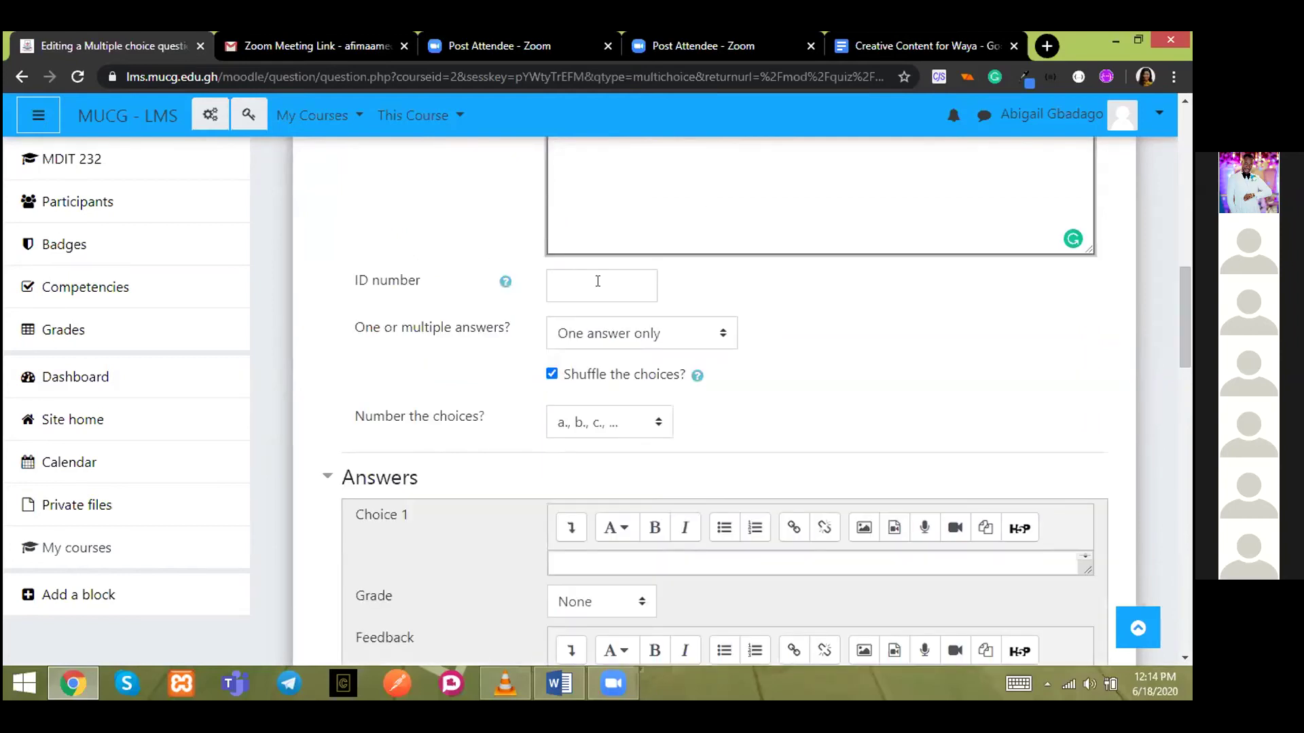
click(608, 332)
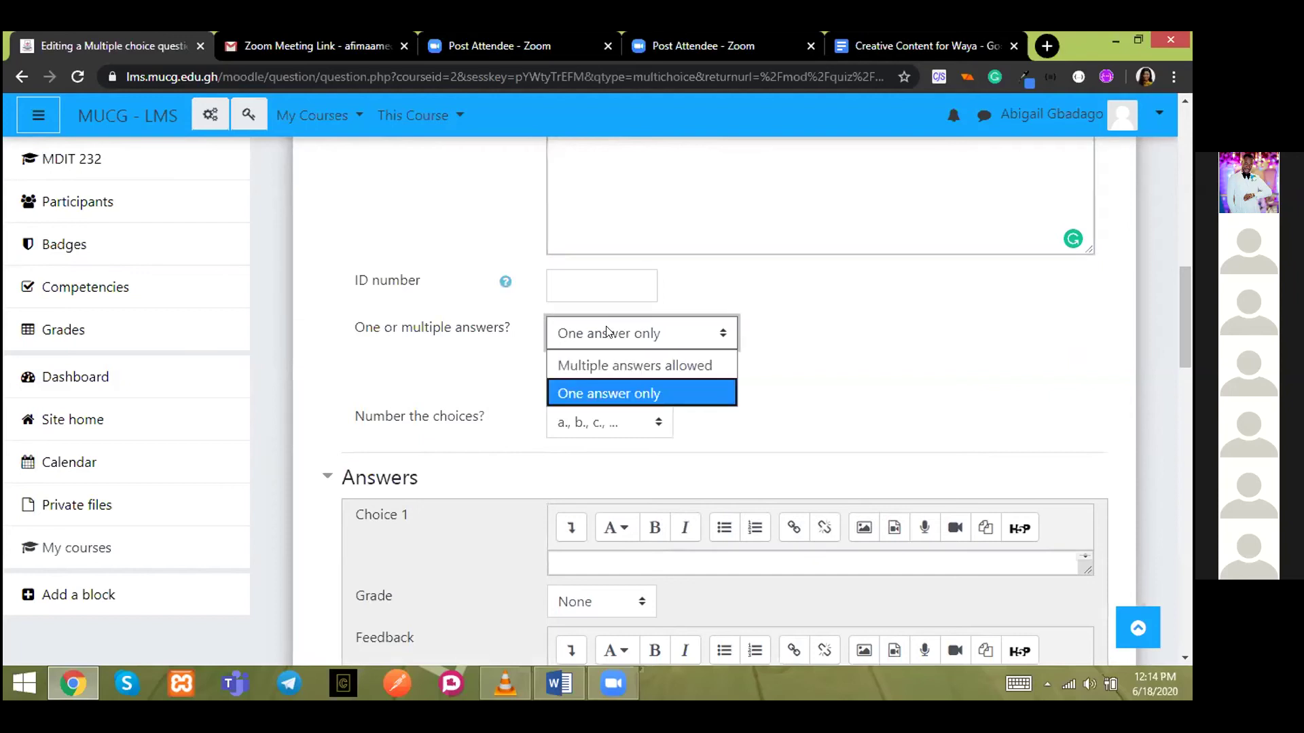
click(604, 386)
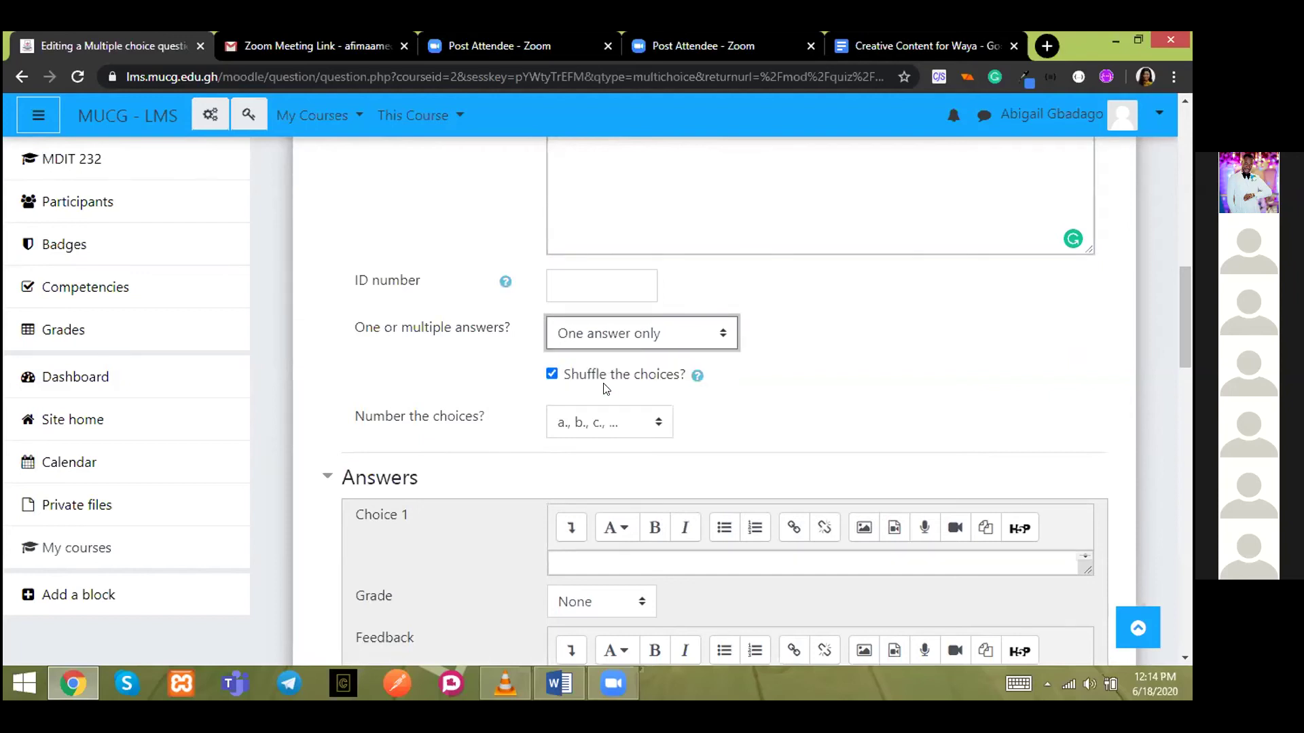
drag(1187, 299, 1188, 338)
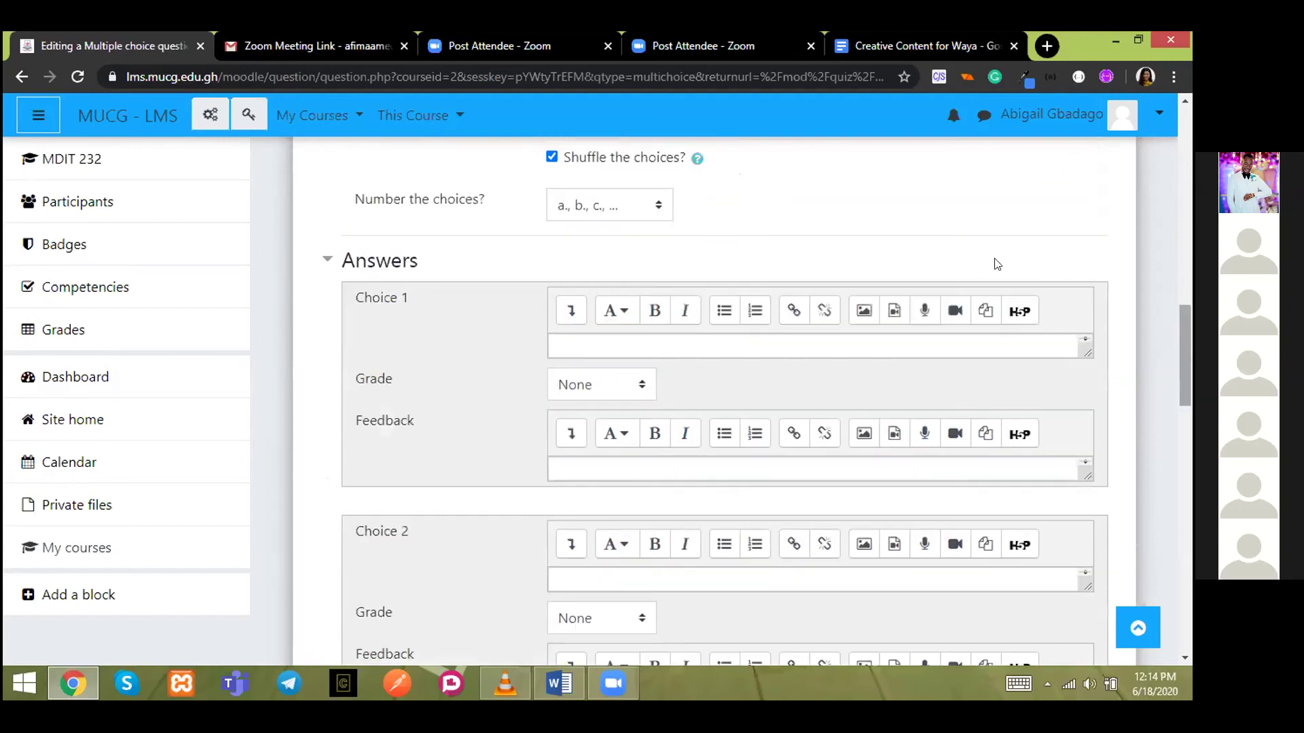
click(595, 205)
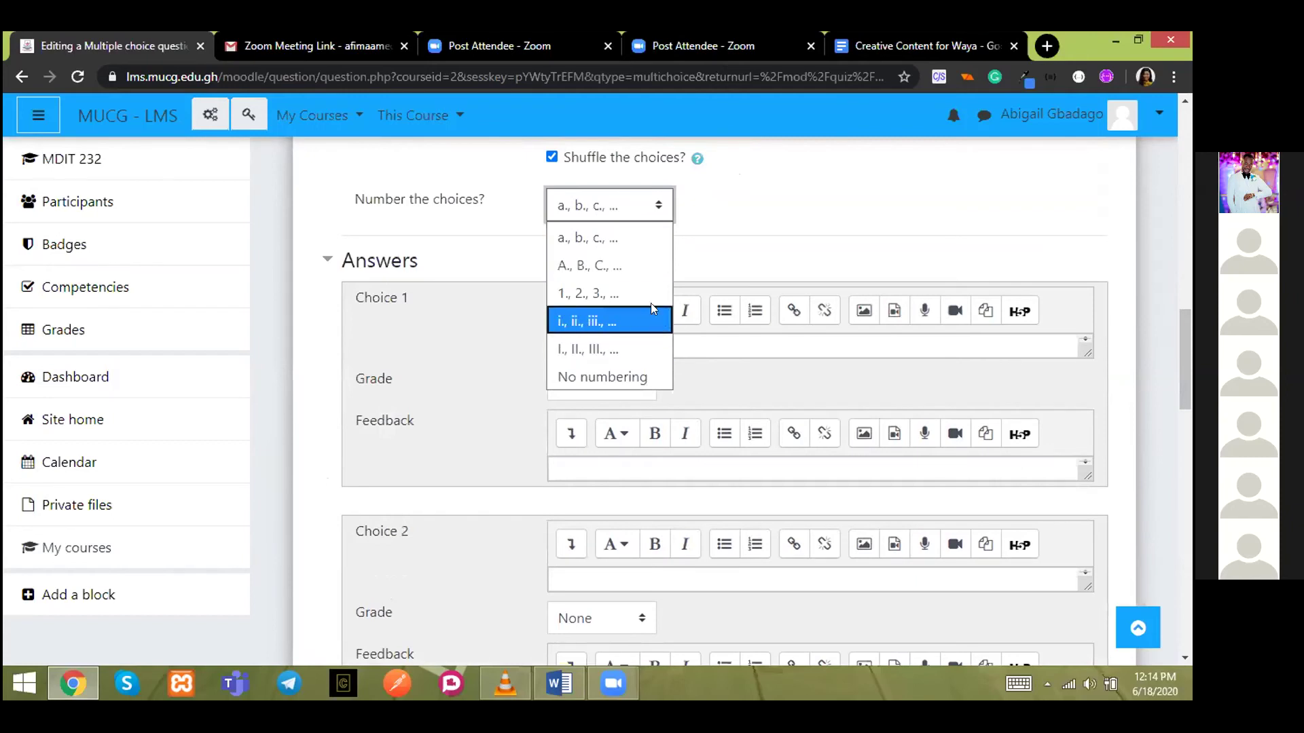
click(622, 243)
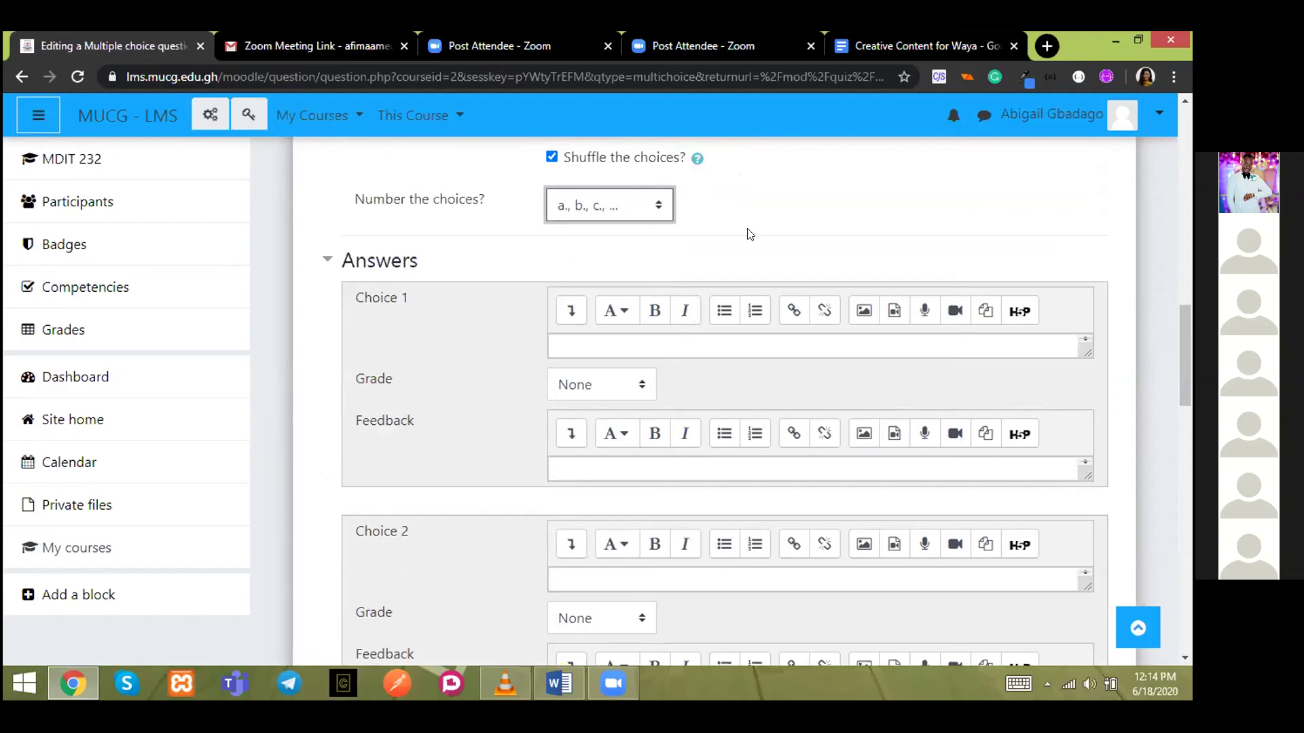
drag(1189, 357, 1188, 367)
click(583, 299)
- Enter FIFO as Choice 1, leaving its grade at None
key(Caps_Lock)
text(F)
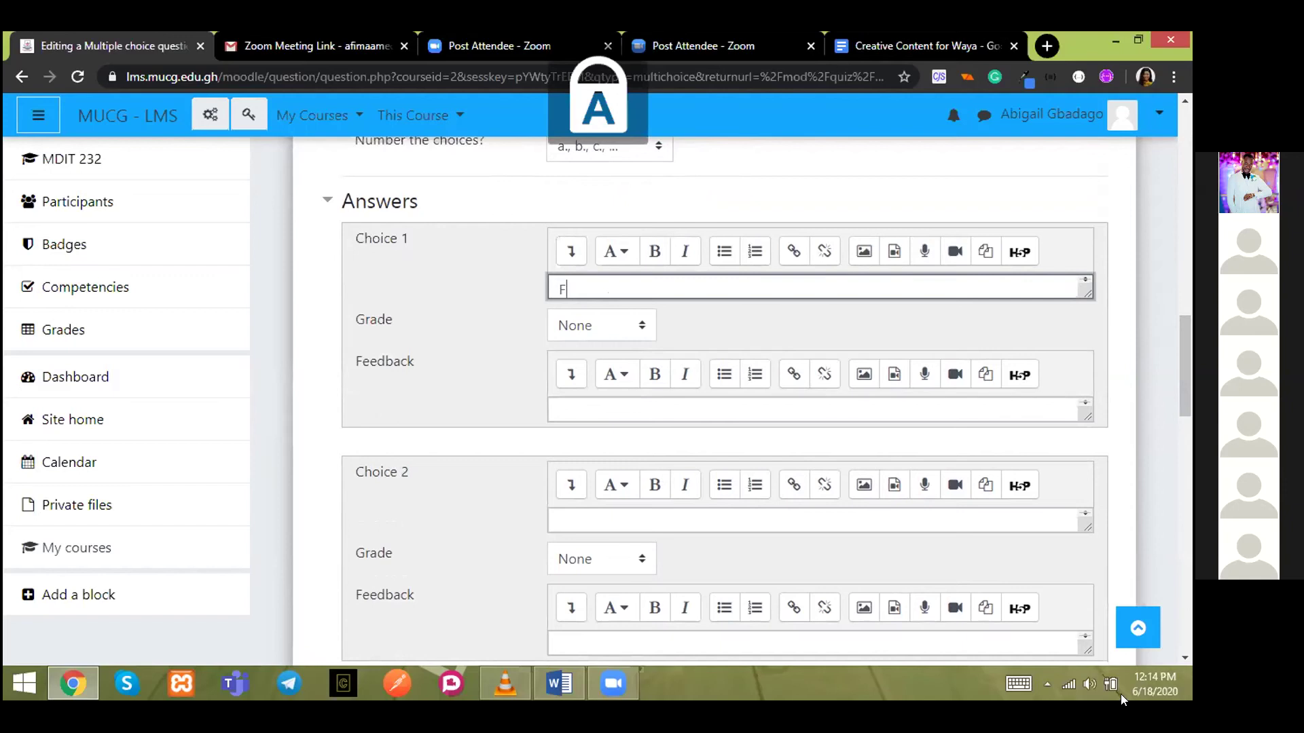
text(IFO)
key(Caps_Lock)
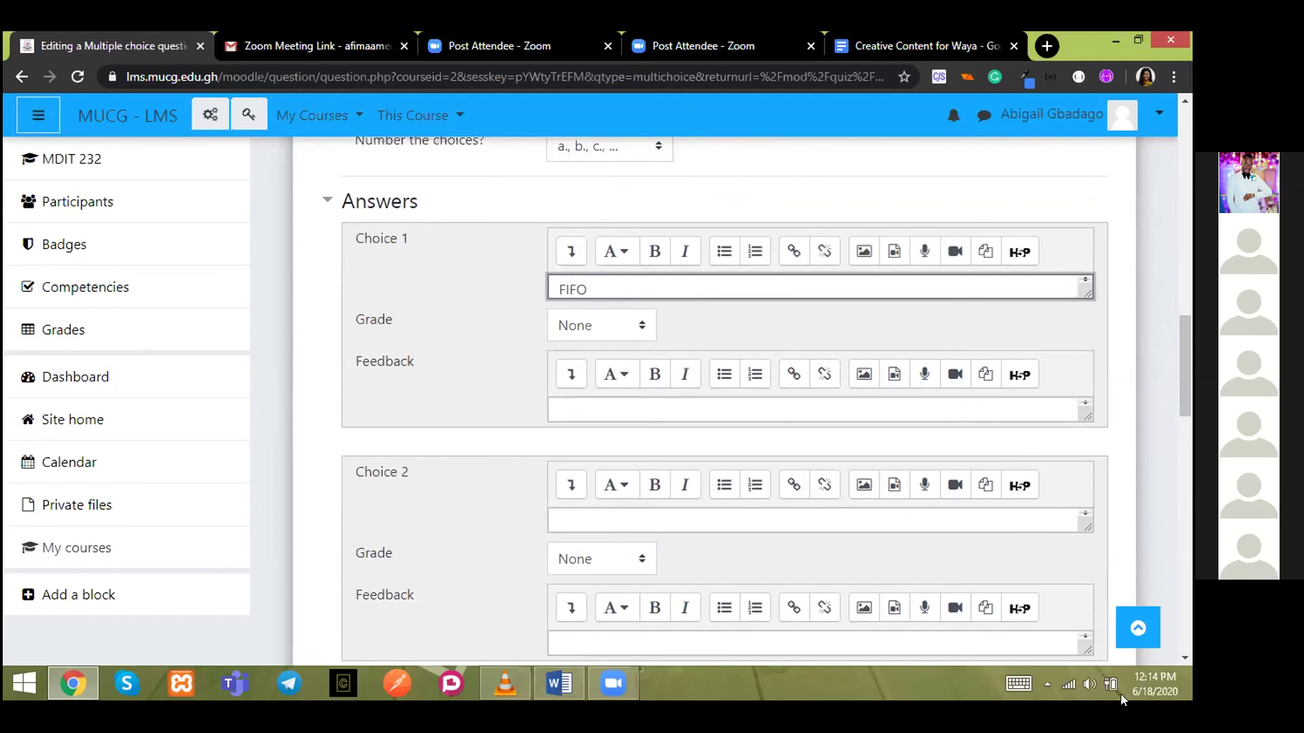
click(1120, 694)
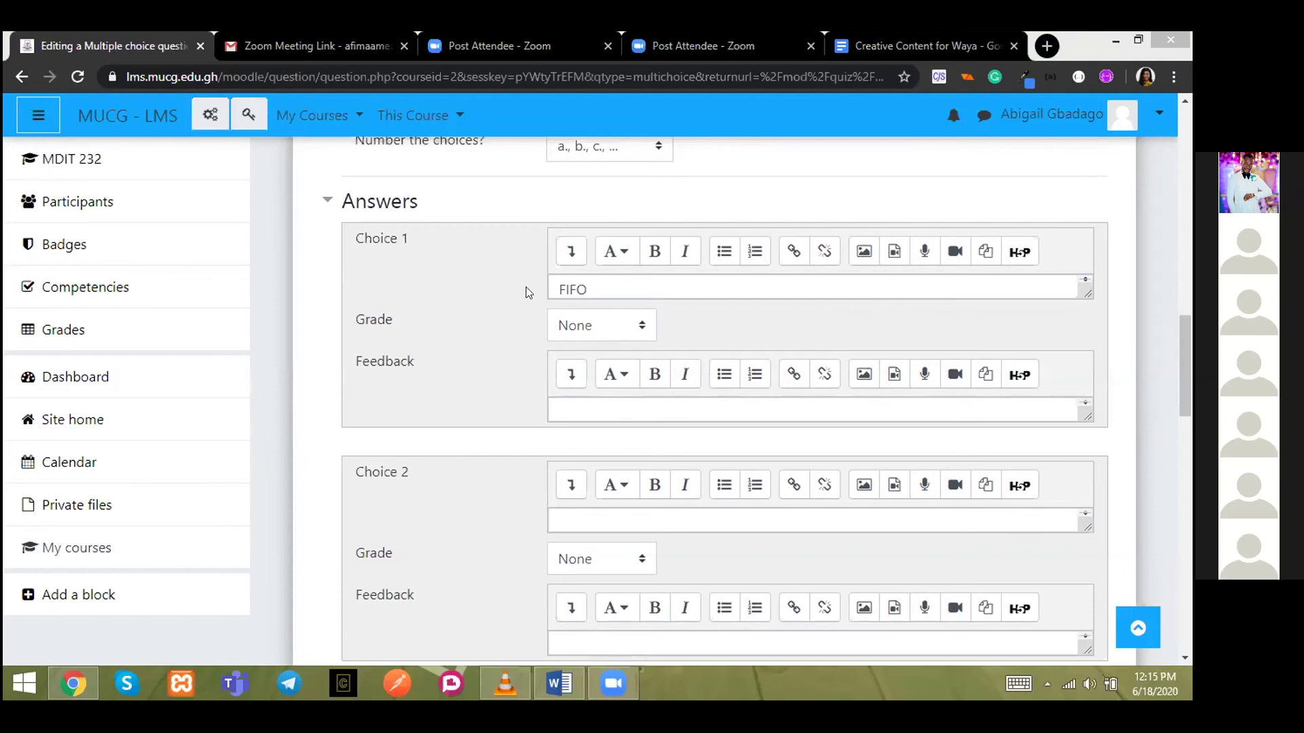
click(583, 328)
click(583, 328)
drag(646, 380, 634, 552)
scroll(635, 552, up, 10)
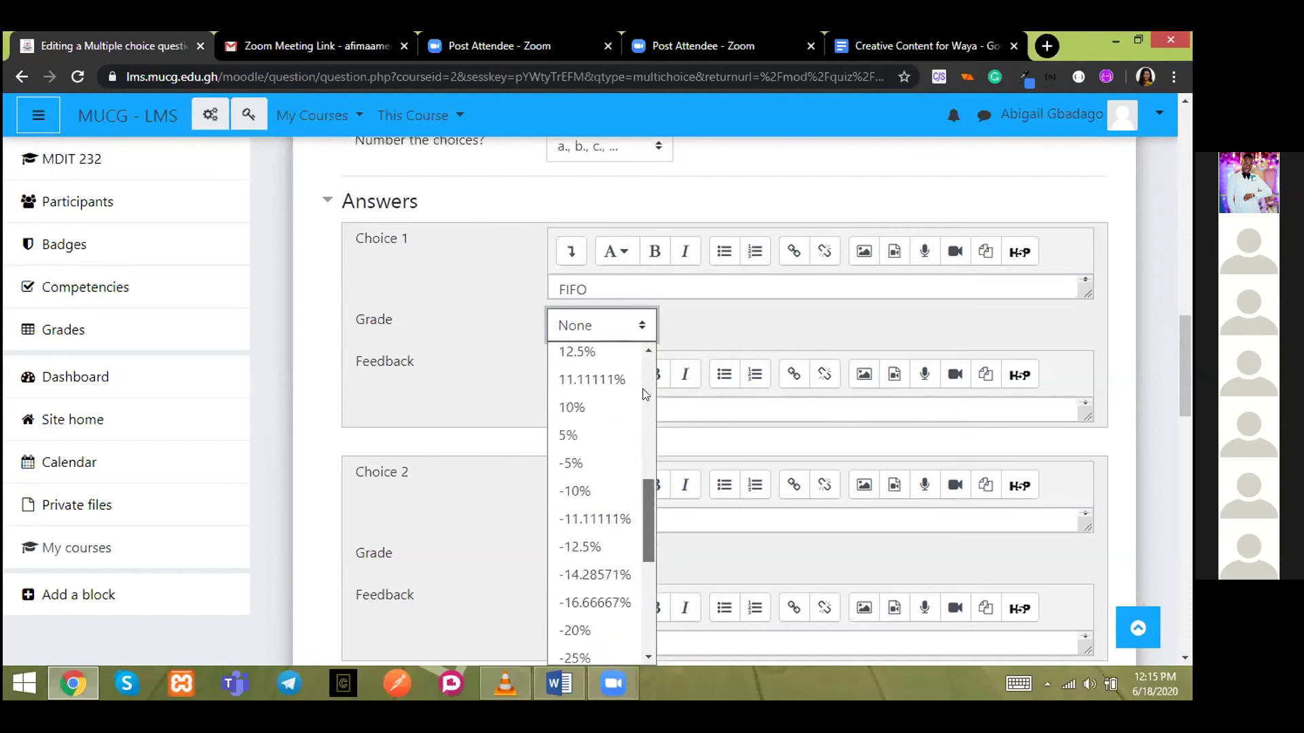
drag(647, 366, 637, 565)
click(777, 318)
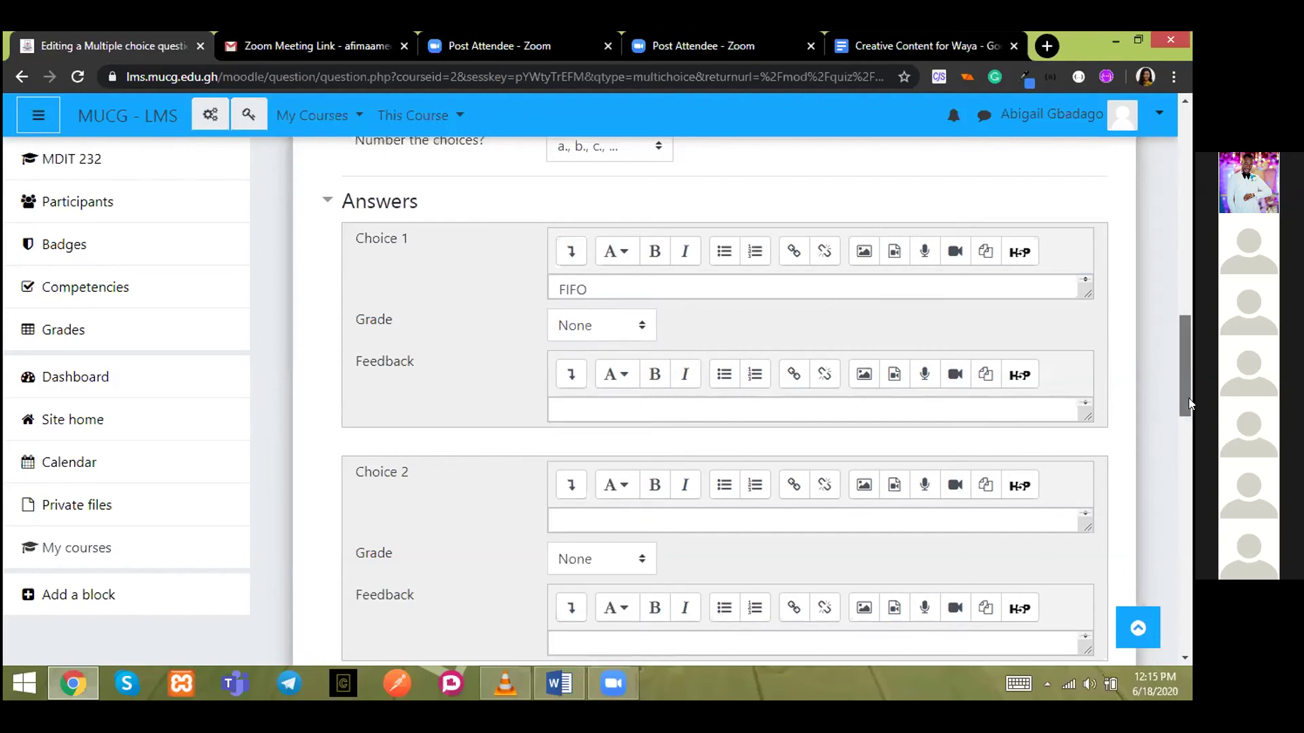
- Enter LIFO as Choice 2, leaving the remaining choices blank
scroll(1189, 398, down, 2)
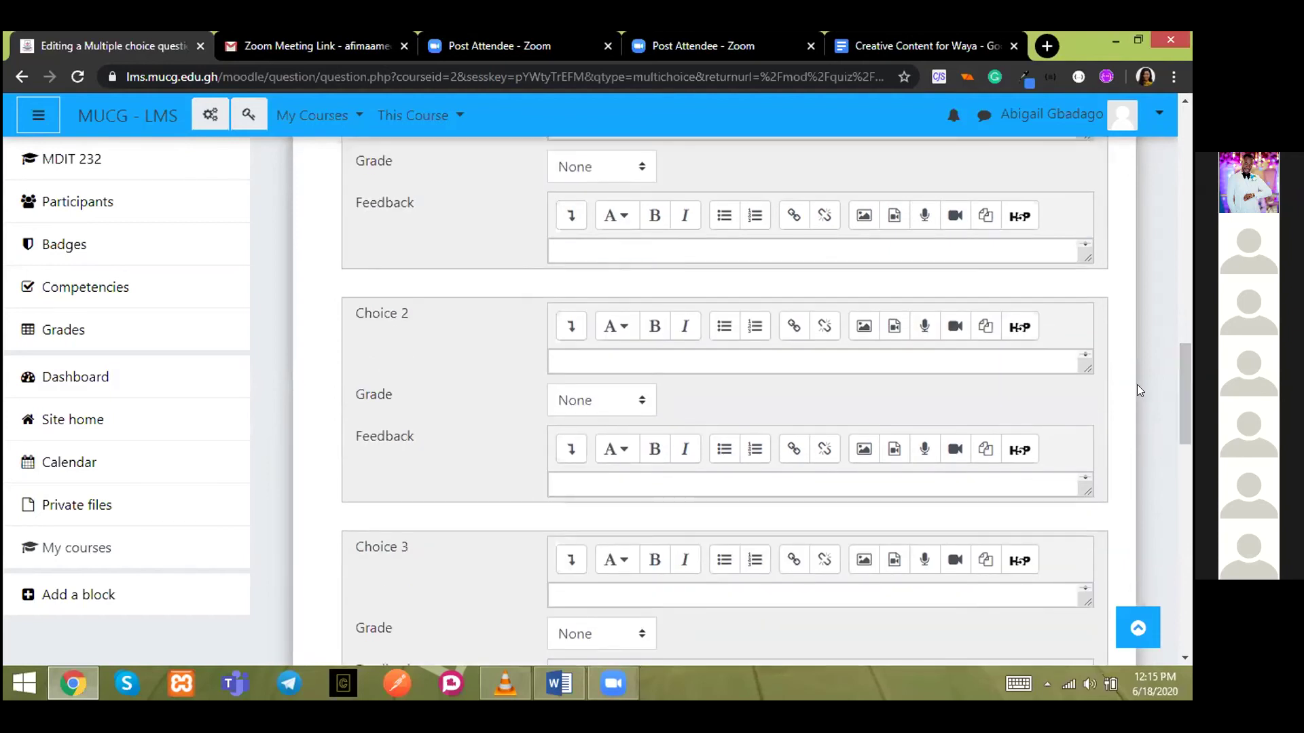
drag(1188, 409, 1189, 378)
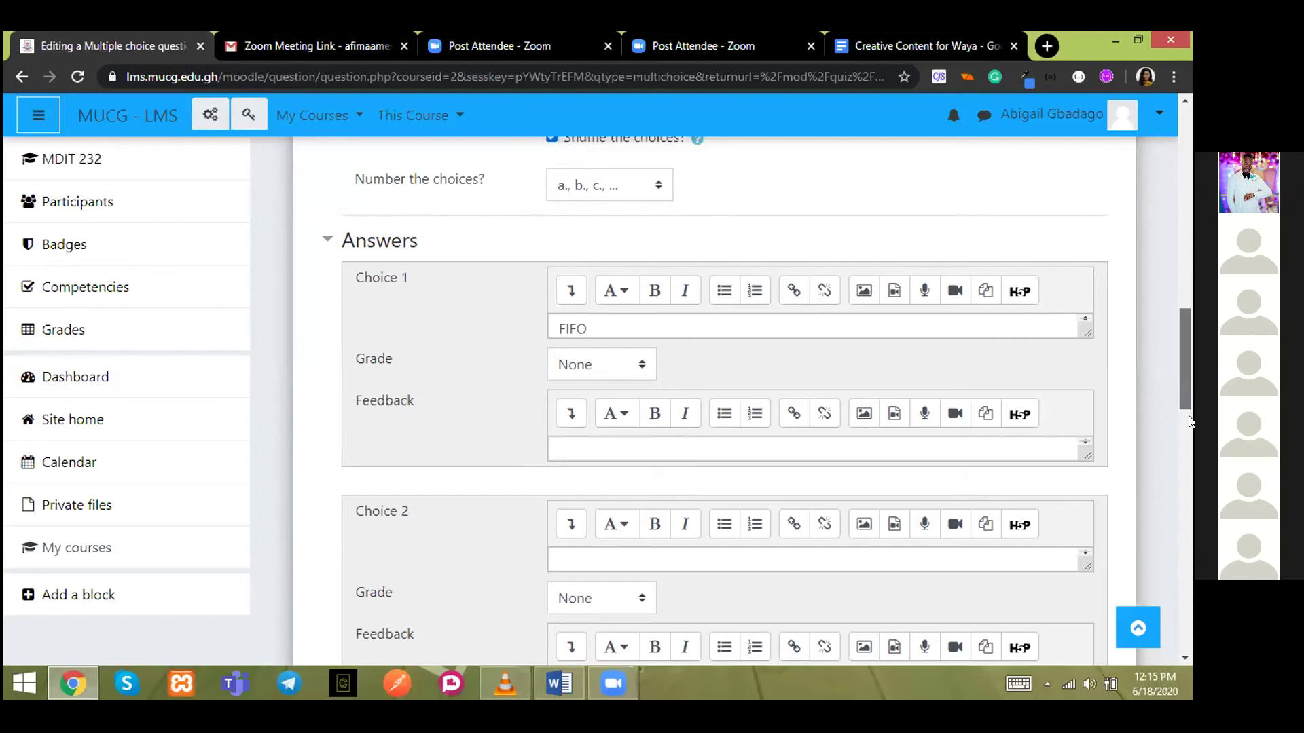
drag(1188, 381, 1188, 417)
click(596, 393)
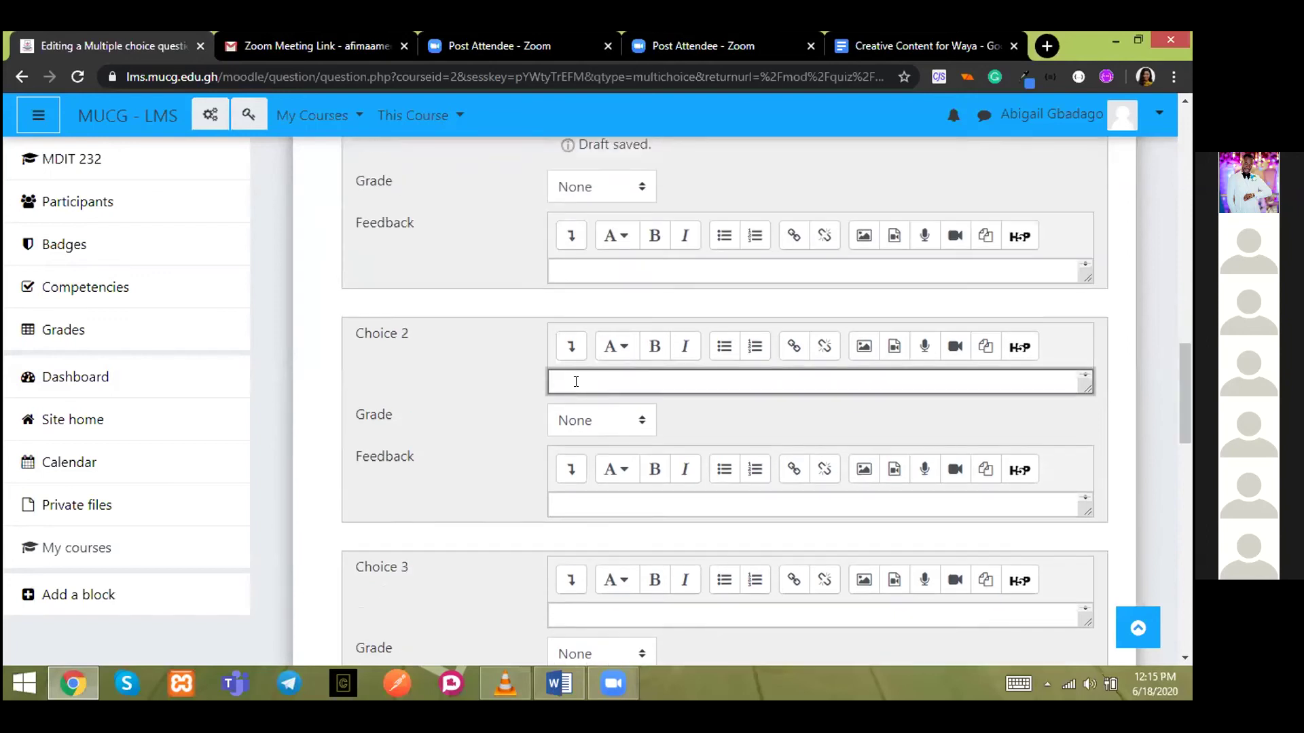
text(LIFO)
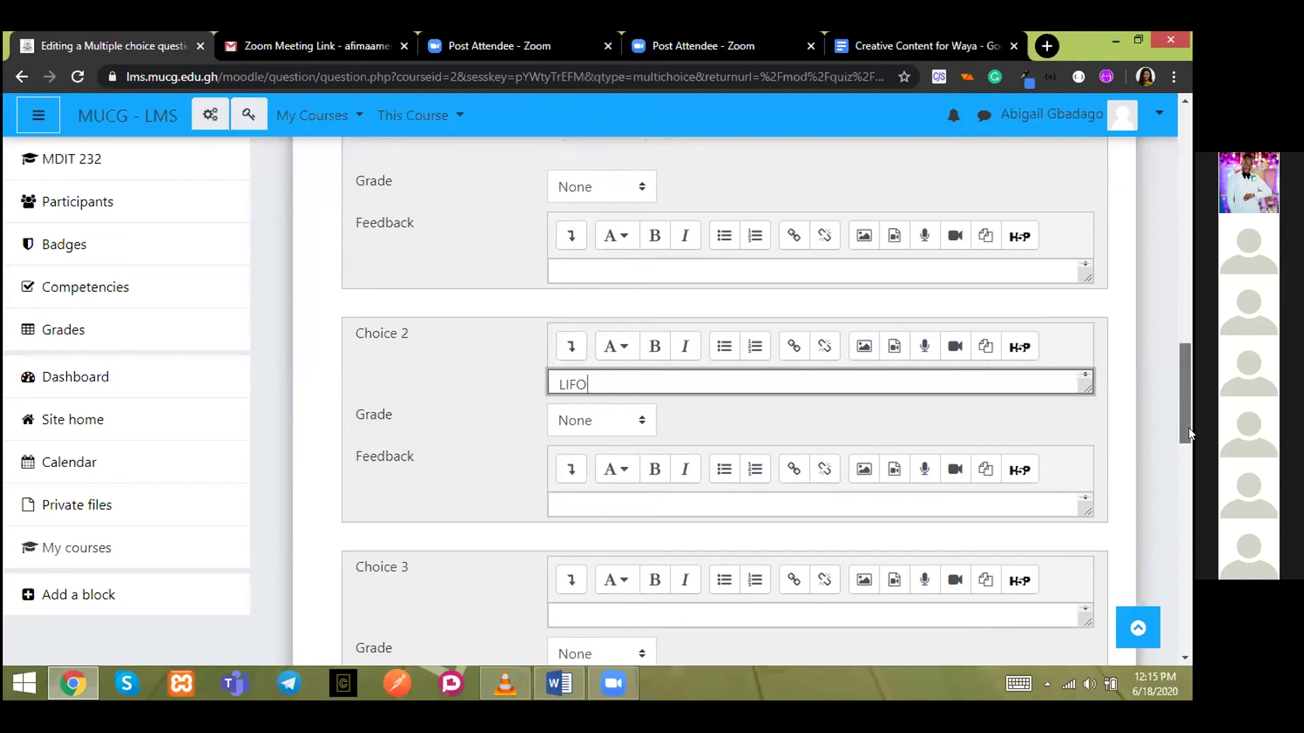
drag(1188, 428, 1189, 469)
click(561, 248)
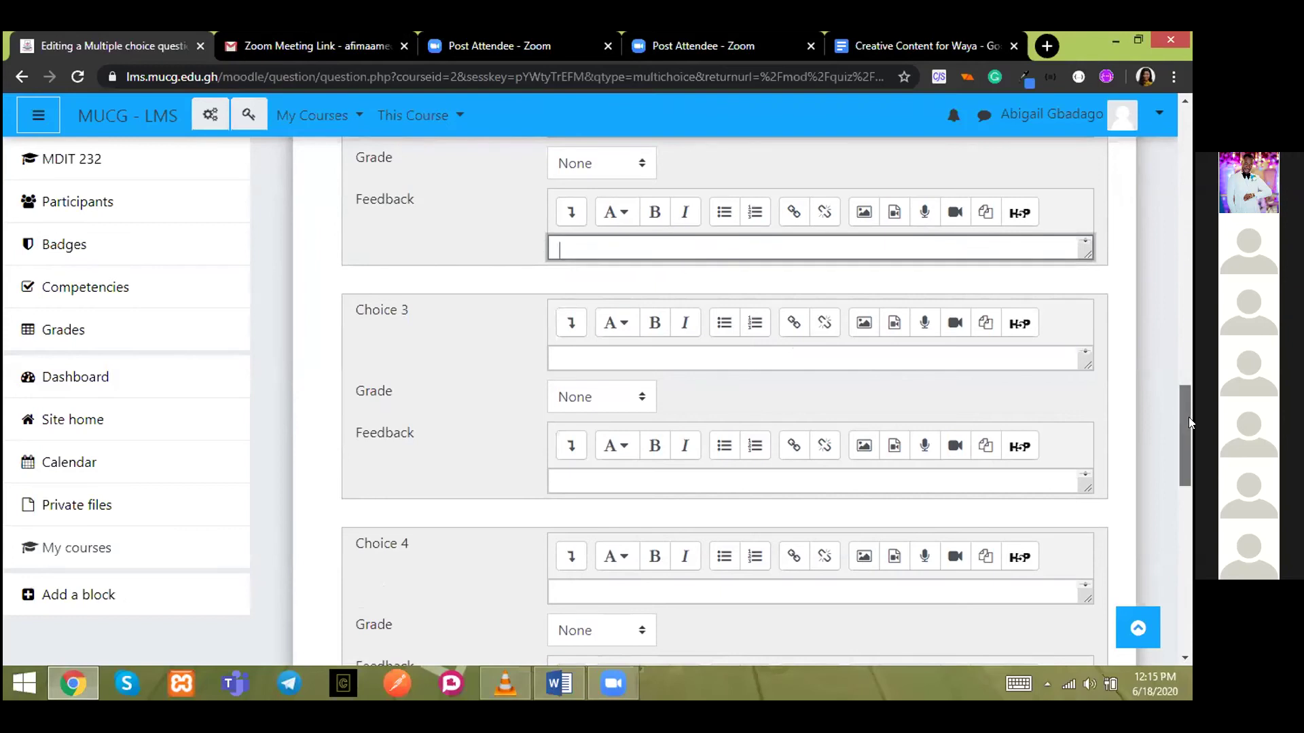
scroll(722, 364, down, 1)
click(630, 307)
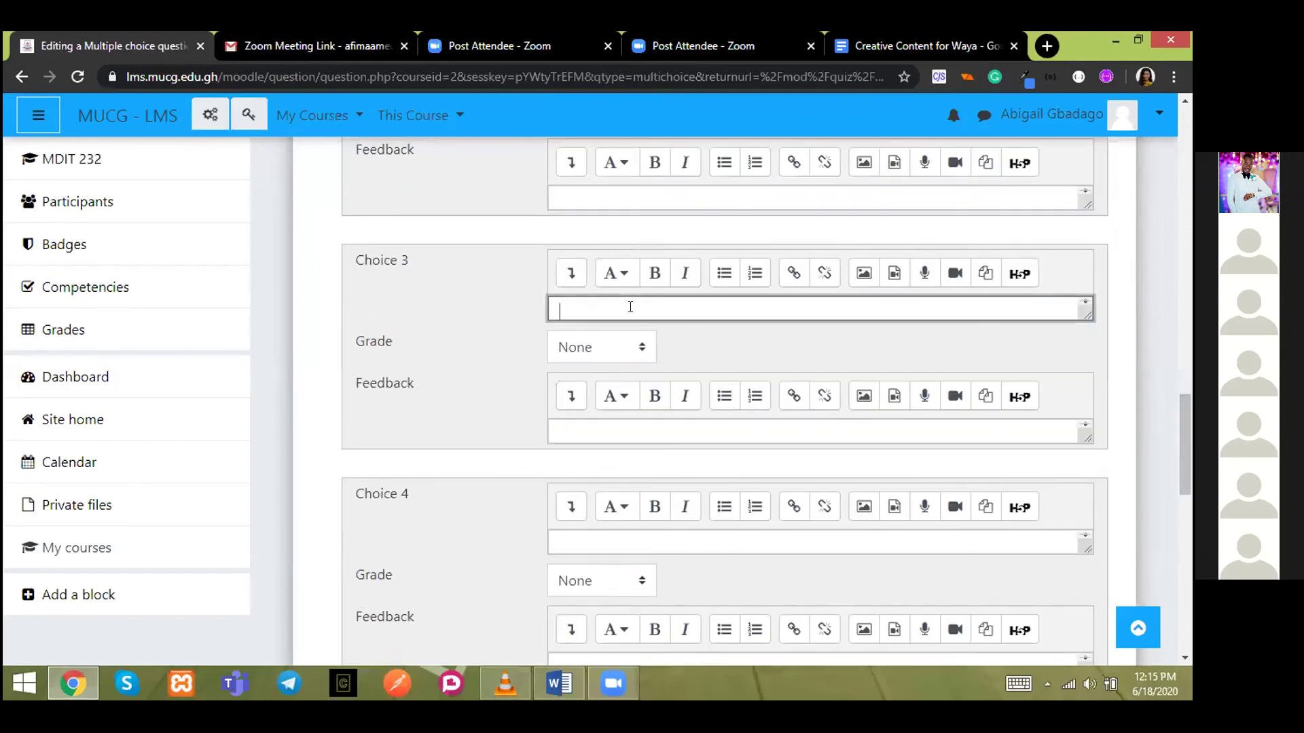
drag(1189, 414, 1185, 511)
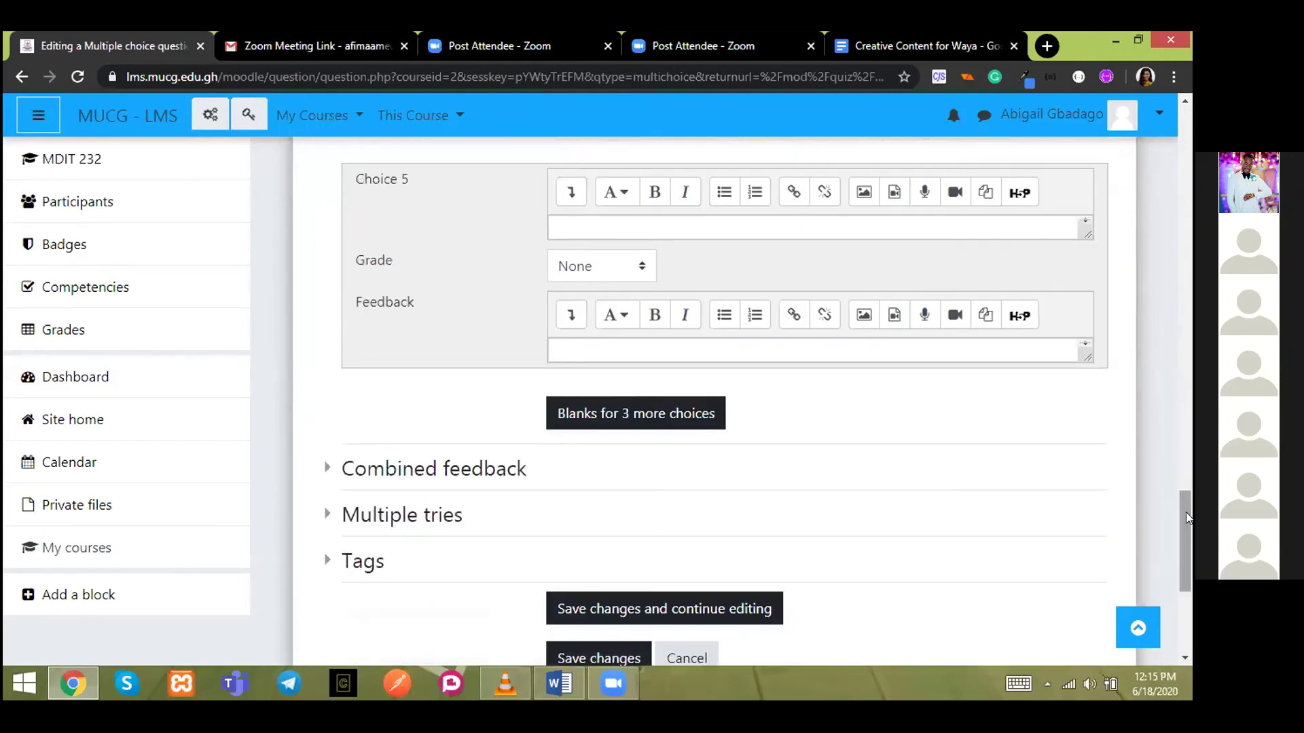
- Expand Combined feedback to see its default correct, partially correct and incorrect messages, then Multiple tries
click(438, 469)
drag(1188, 456, 1188, 497)
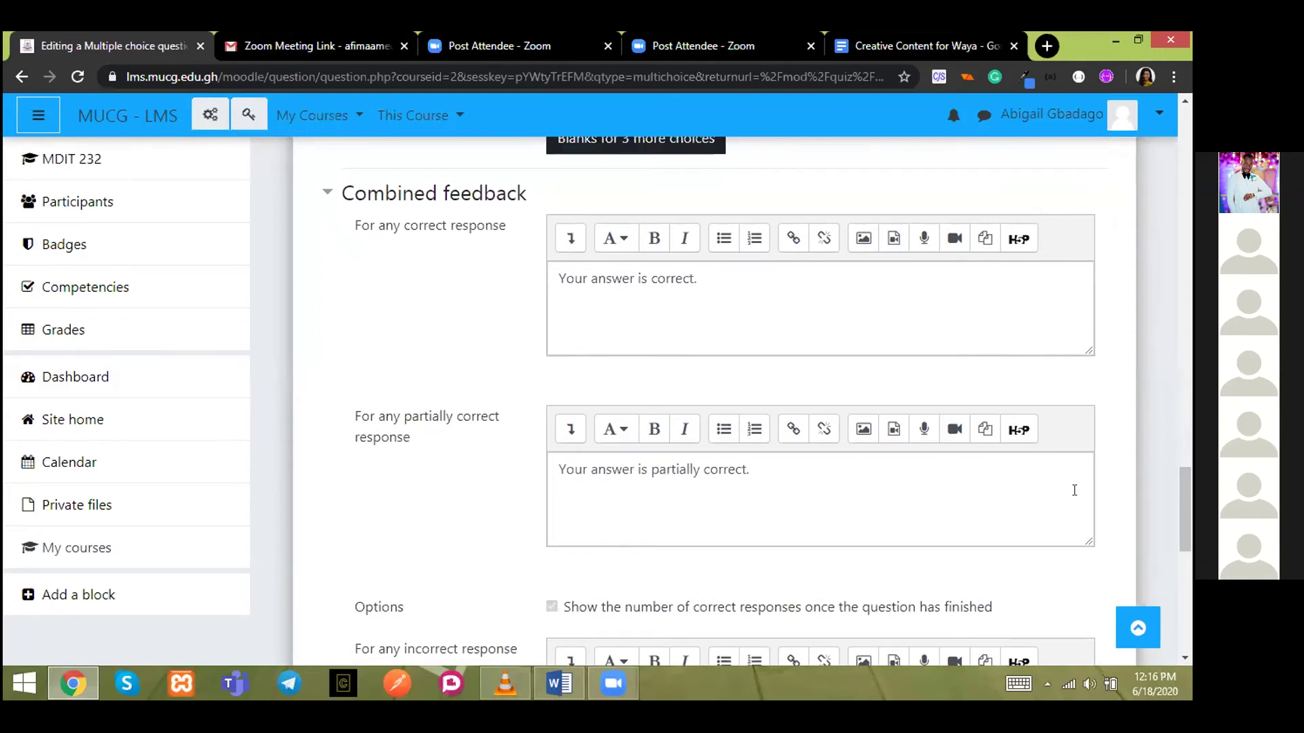
drag(1188, 508, 1188, 552)
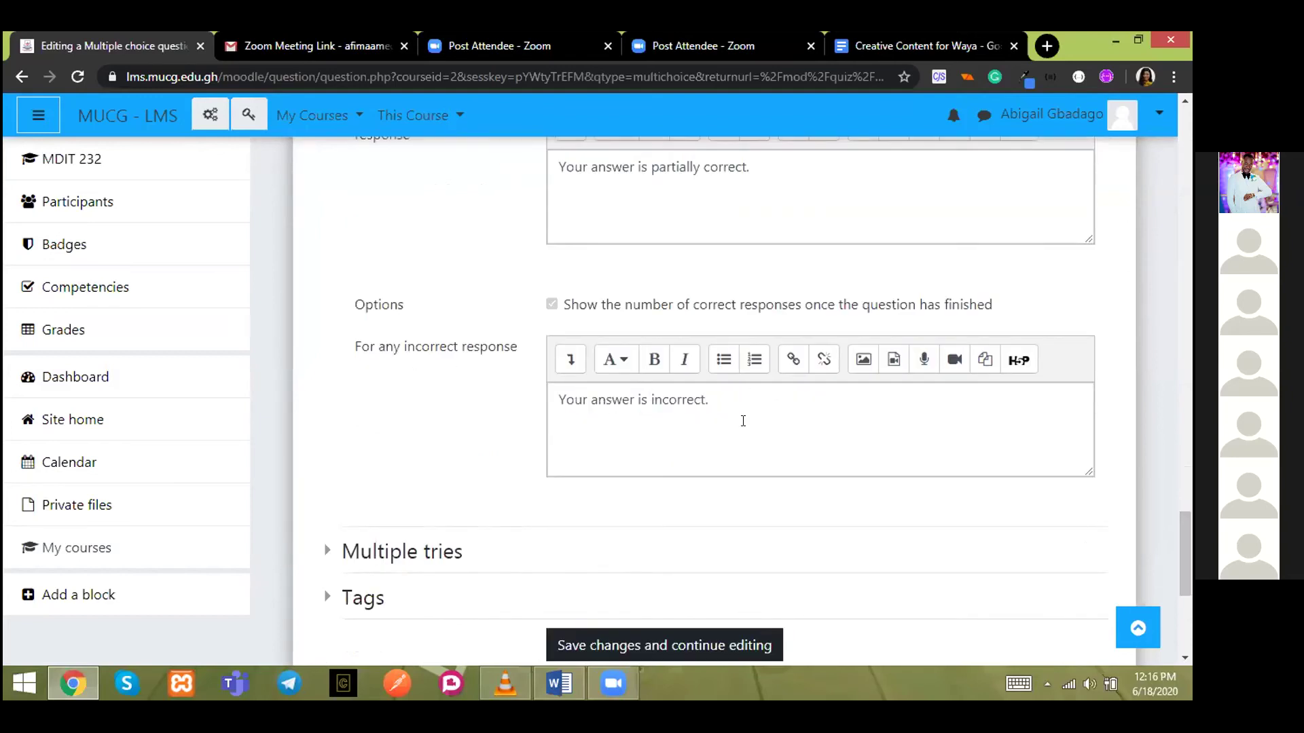
scroll(1024, 482, down, 1)
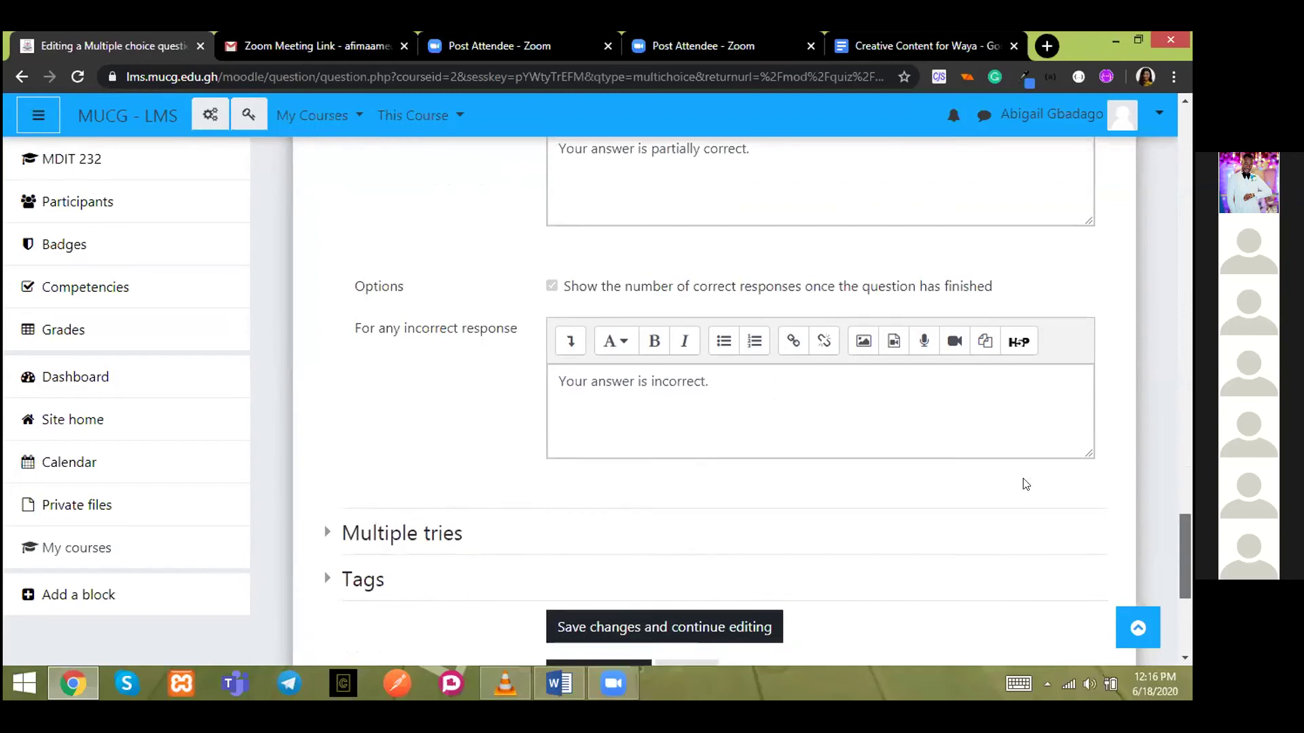
click(390, 474)
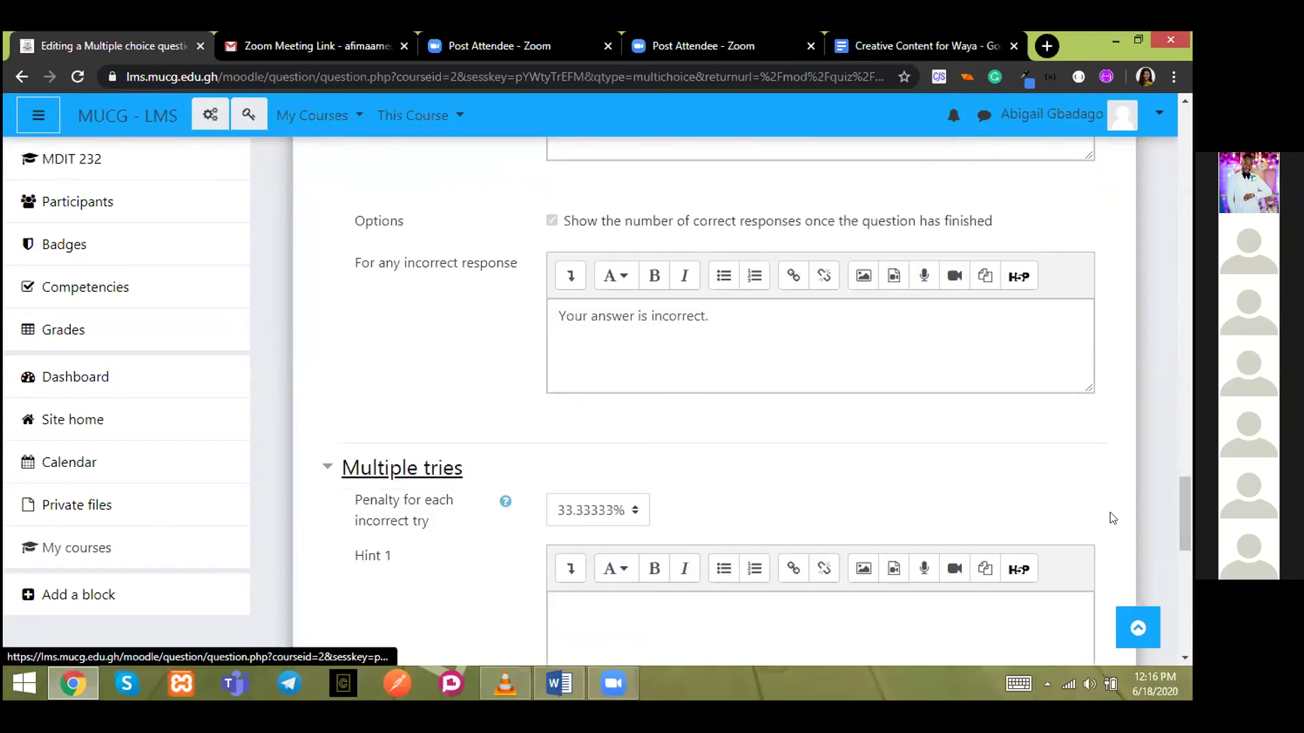
- Keep the 33.33333% penalty per incorrect try and leave the hints empty
scroll(1188, 511, down, 2)
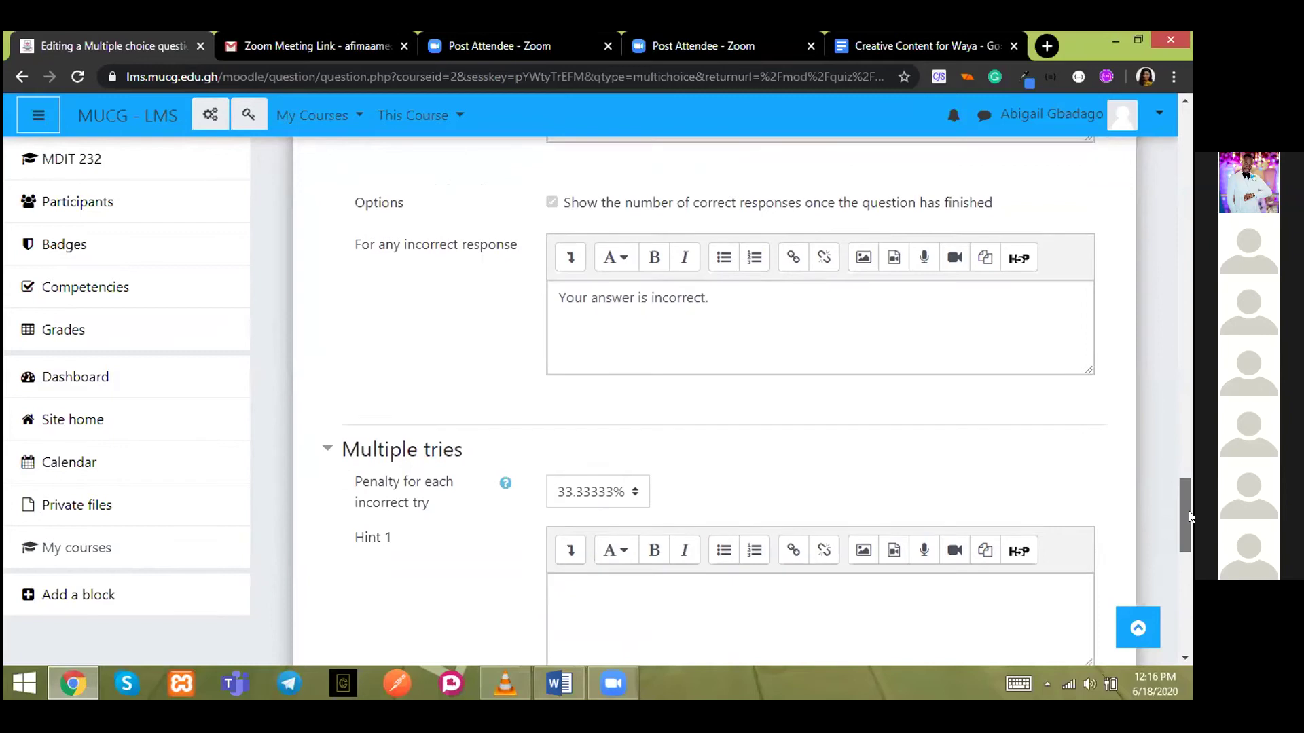
scroll(1188, 521, down, 1)
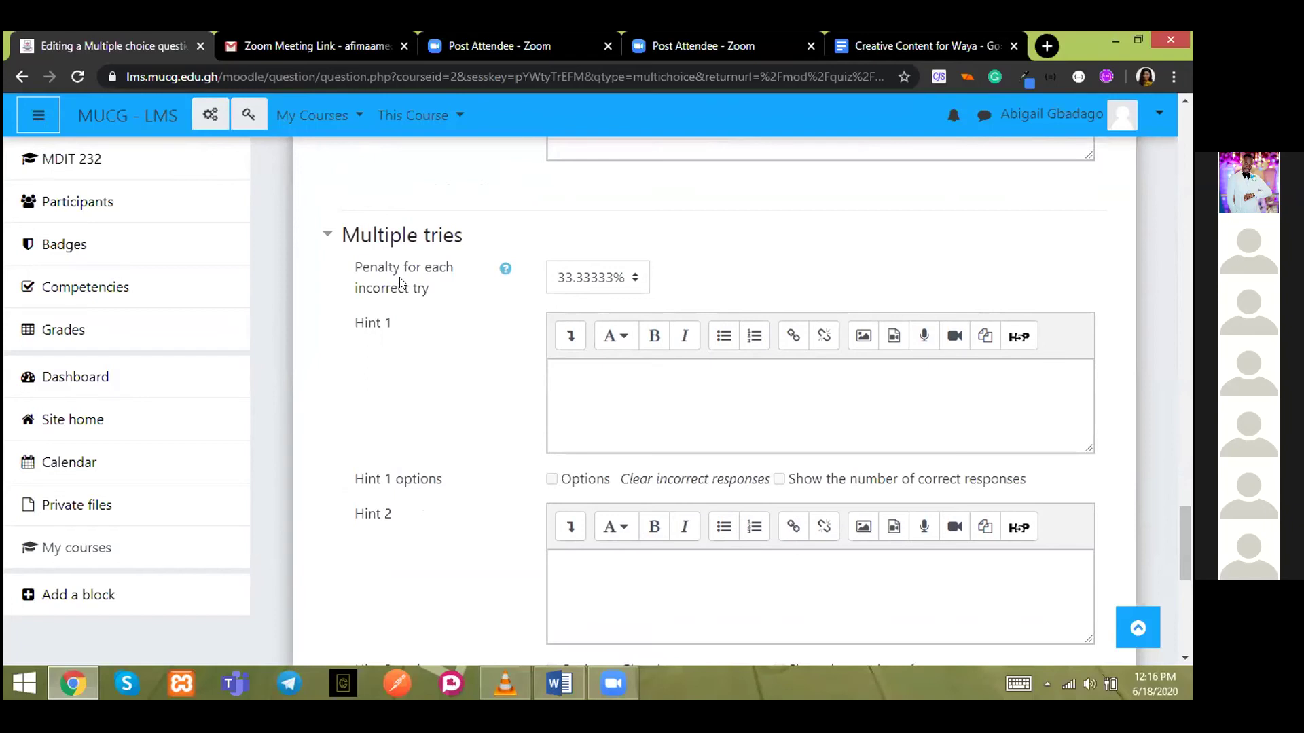
click(595, 375)
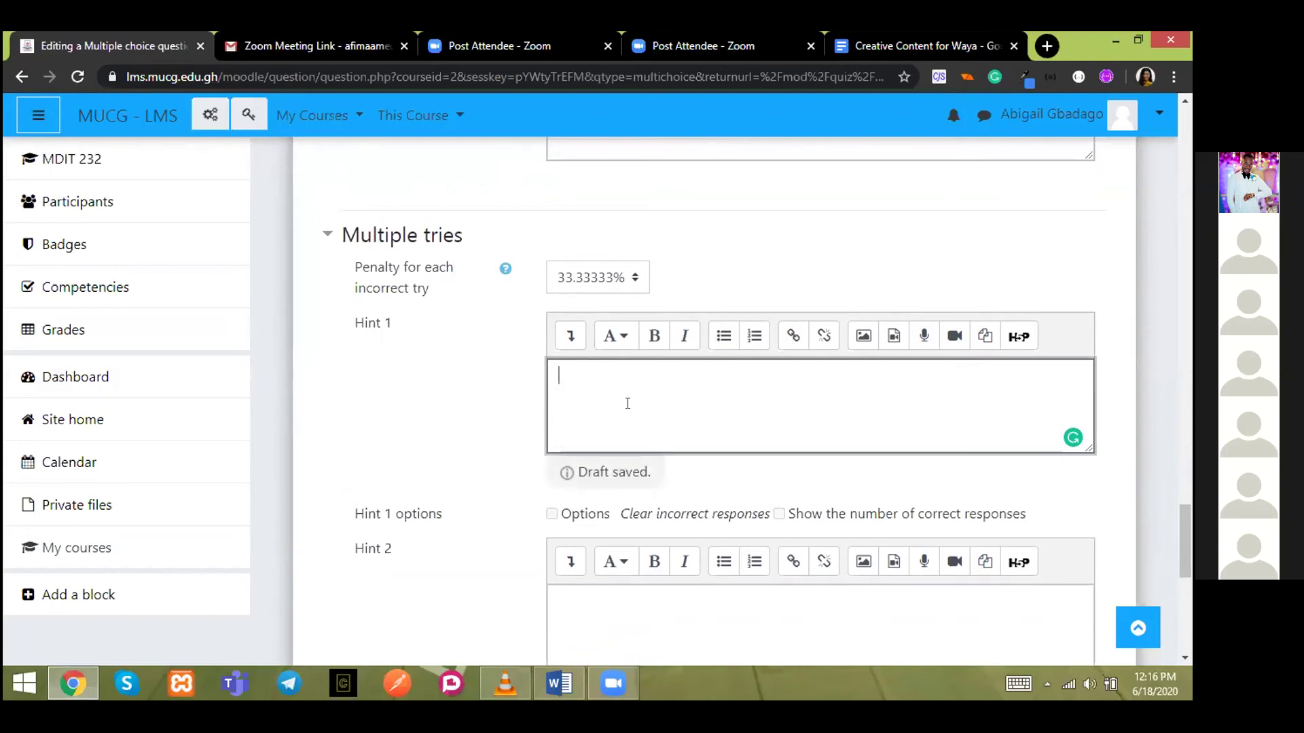
click(1189, 474)
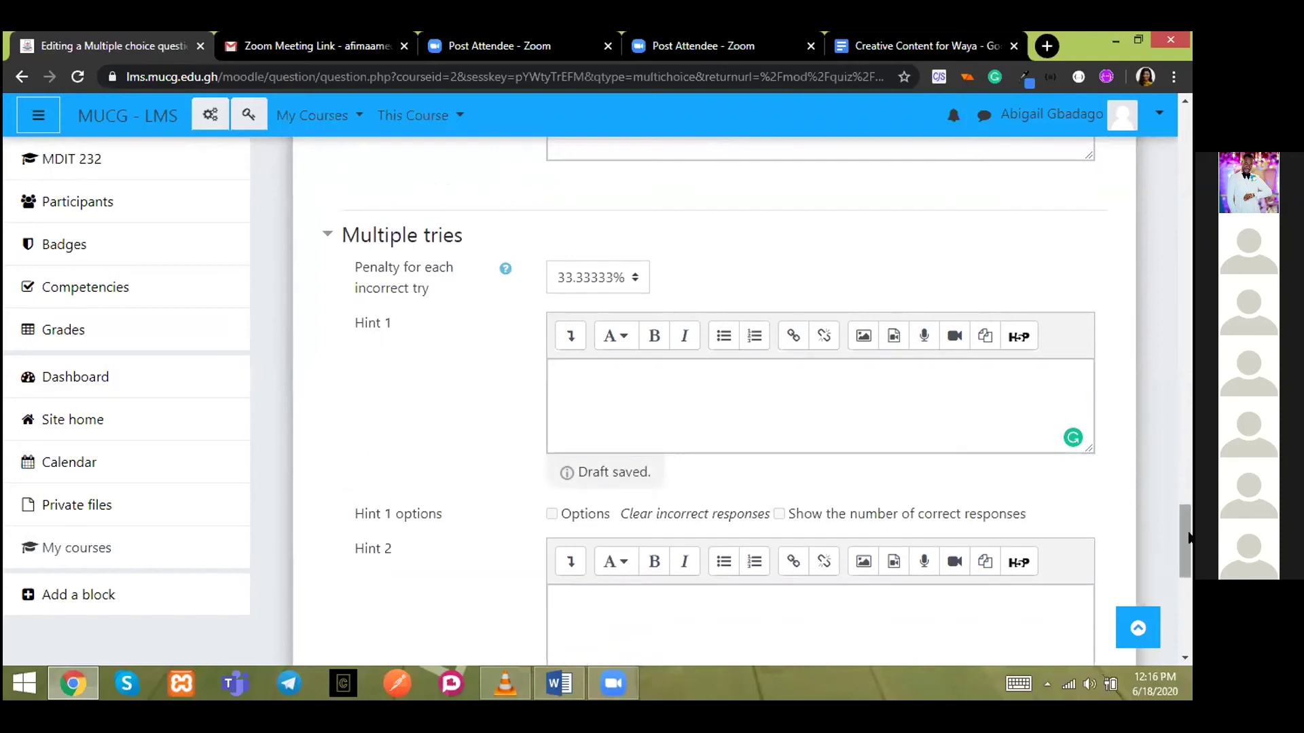
drag(1188, 537, 1189, 557)
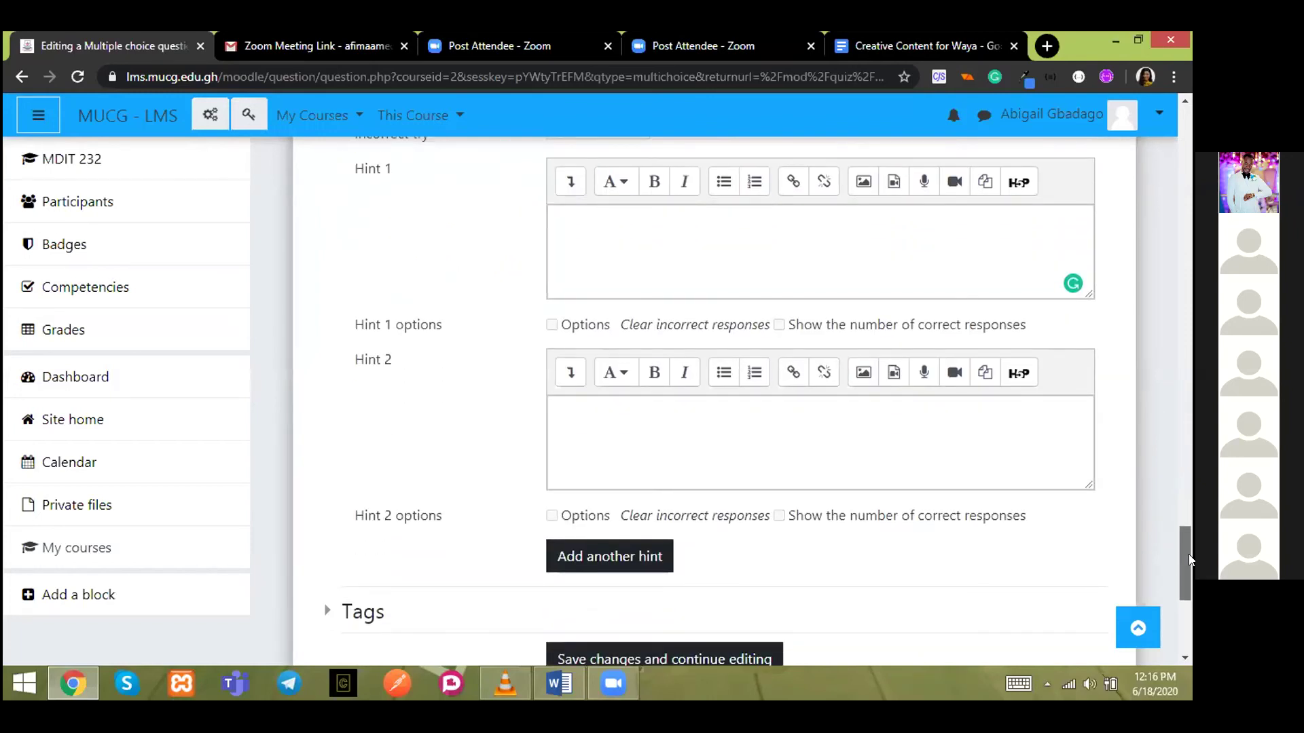
drag(1188, 554, 1188, 553)
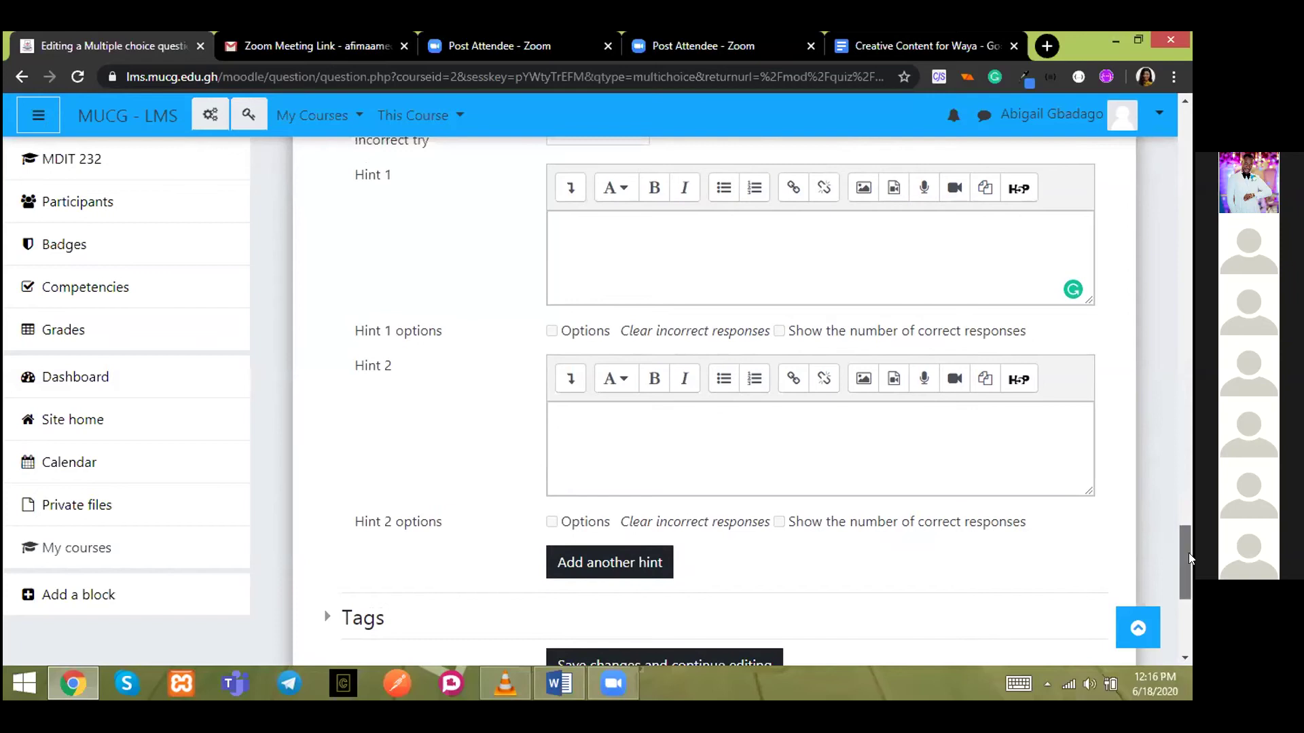
scroll(1188, 560, up, 1)
mouse_move(1188, 568)
mouse_down()
mouse_move(1188, 520)
mouse_move(1189, 544)
mouse_up()
- Expand the Tags section at the bottom of the question form
scroll(1188, 542, down, 2)
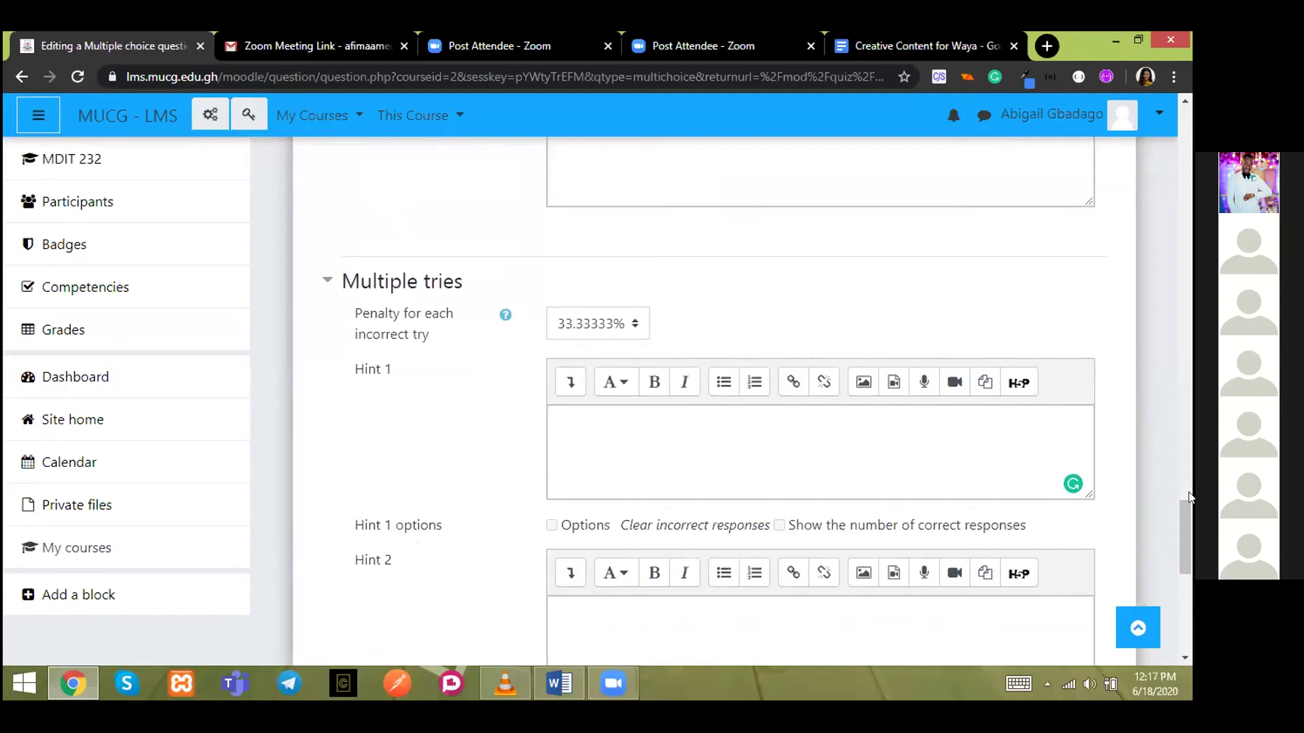
scroll(1188, 528, down, 2)
scroll(1188, 590, down, 5)
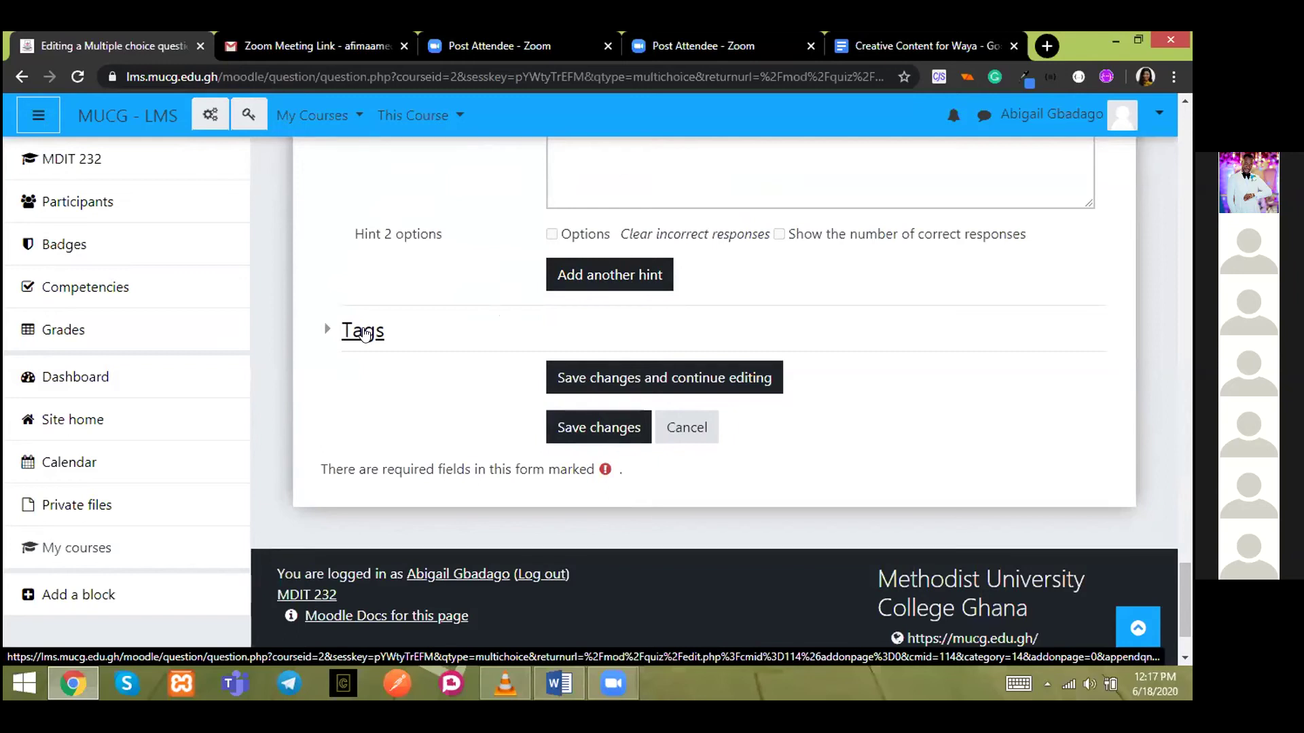
click(365, 333)
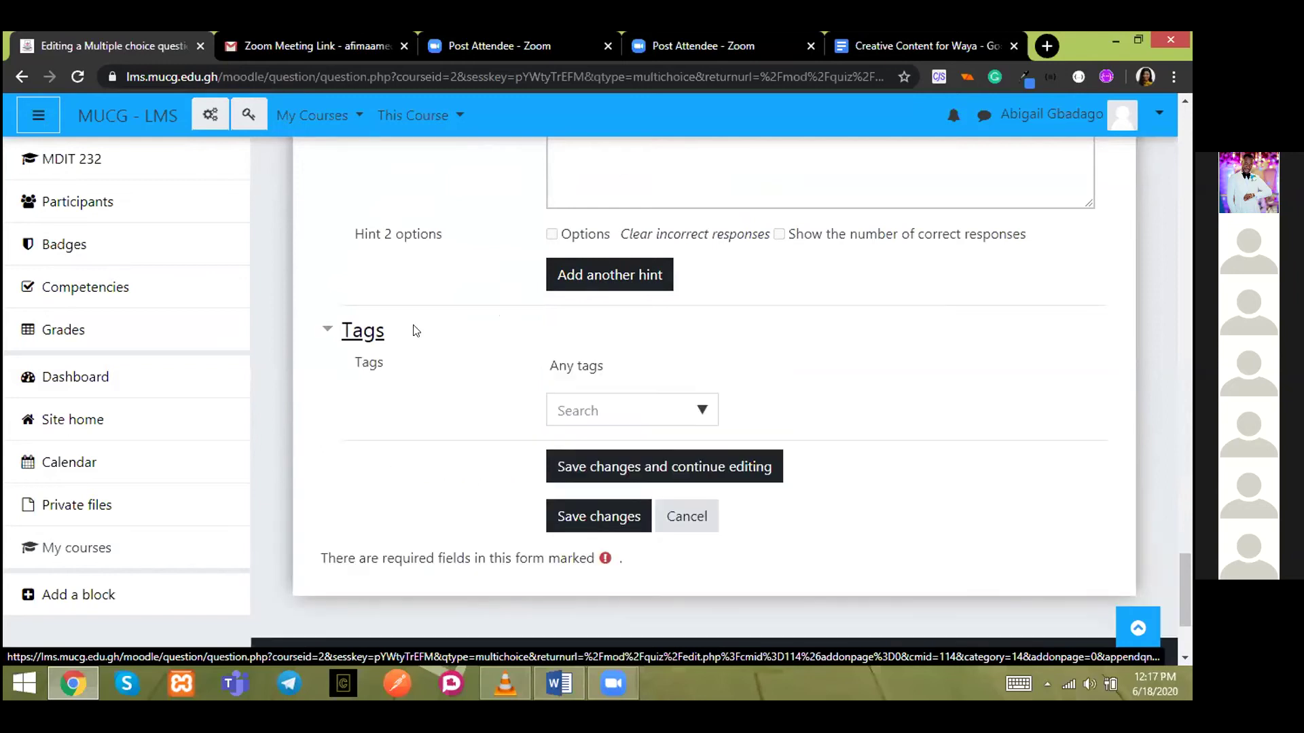
- Set Choice 1 (FIFO) to a 100% grade and save the question, continuing to edit
click(641, 471)
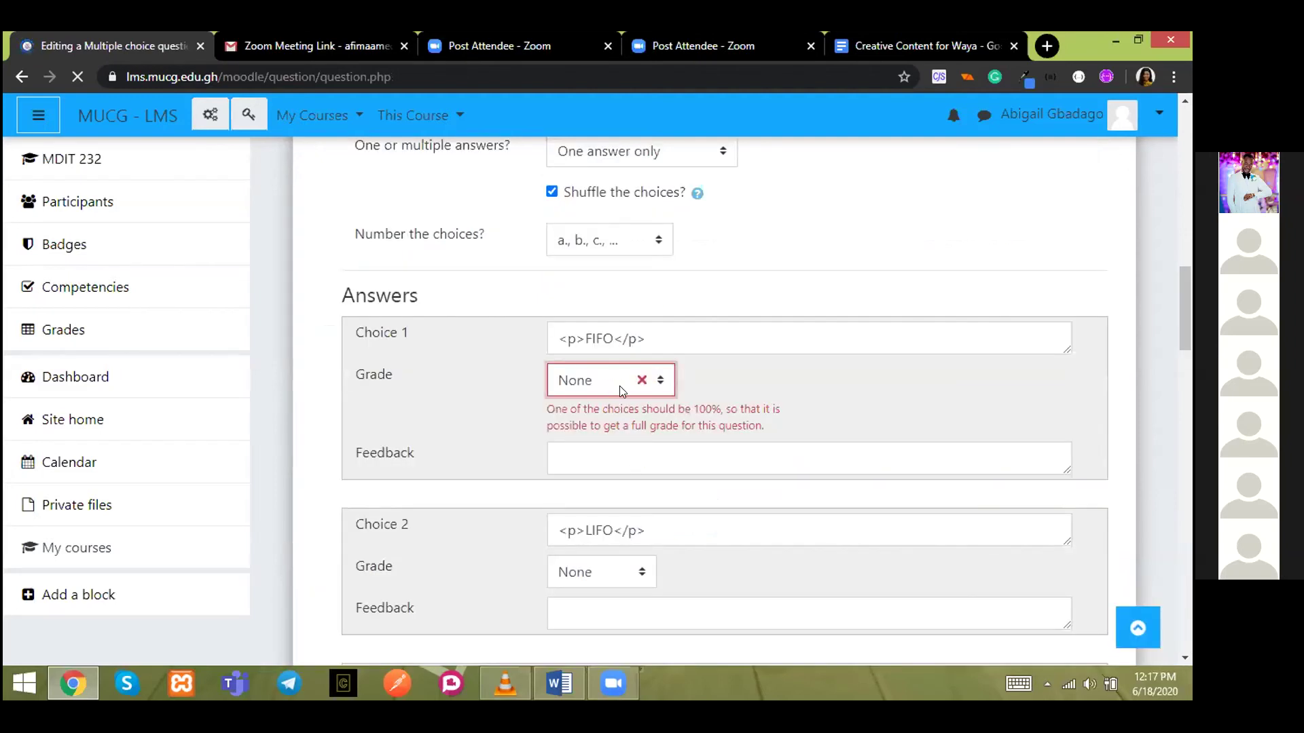
click(619, 386)
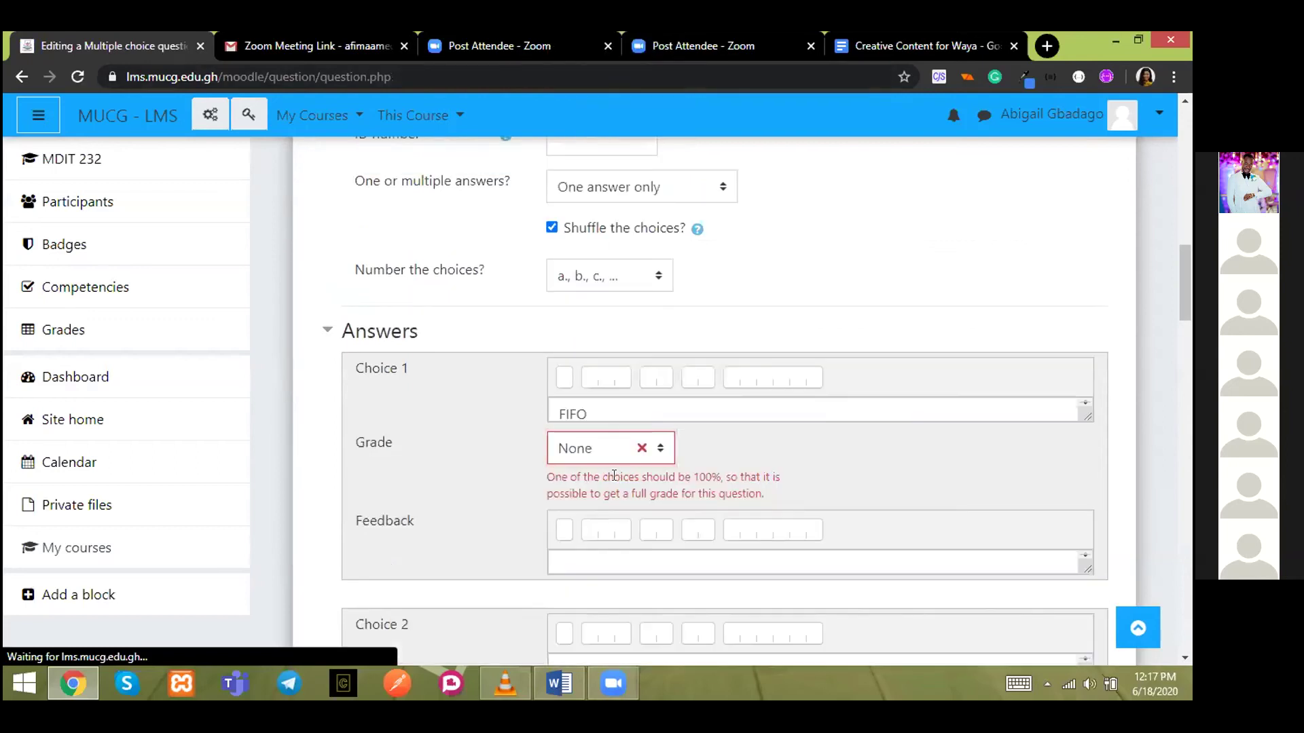
click(606, 447)
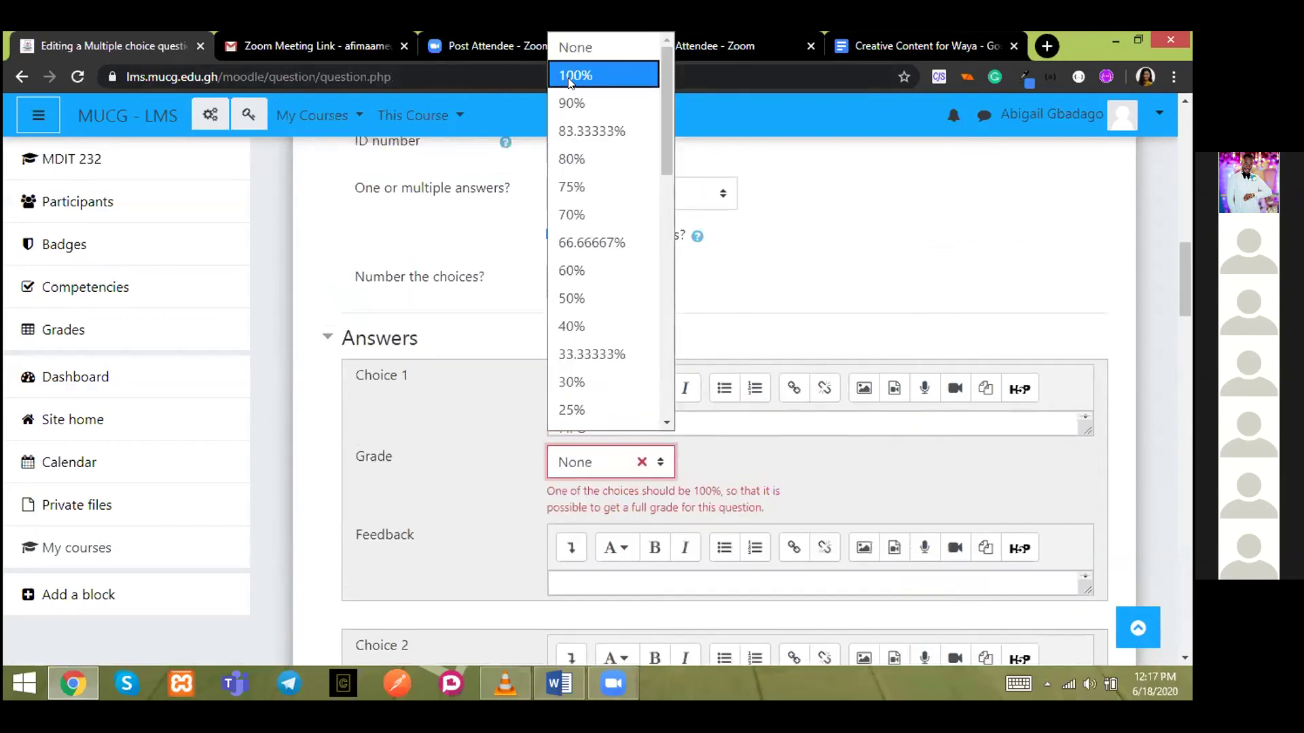
click(569, 76)
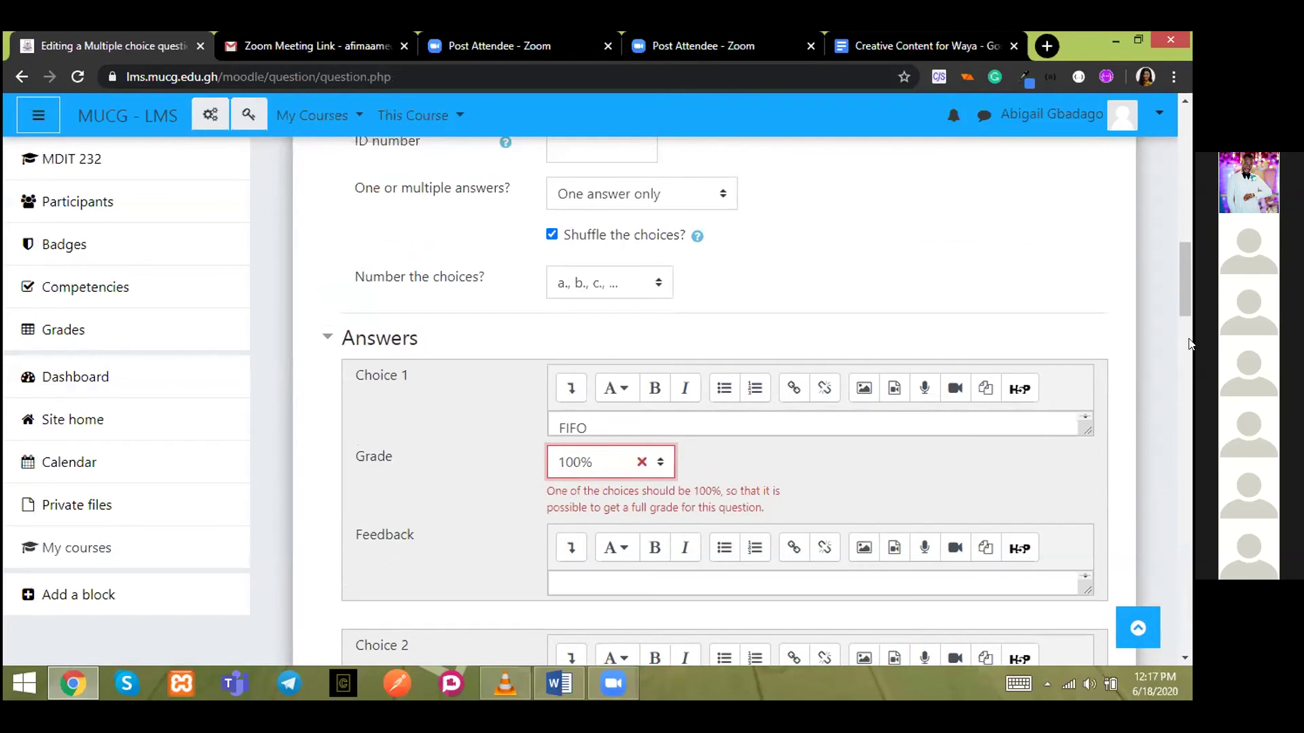
scroll(1189, 339, down, 7)
scroll(1180, 496, down, 10)
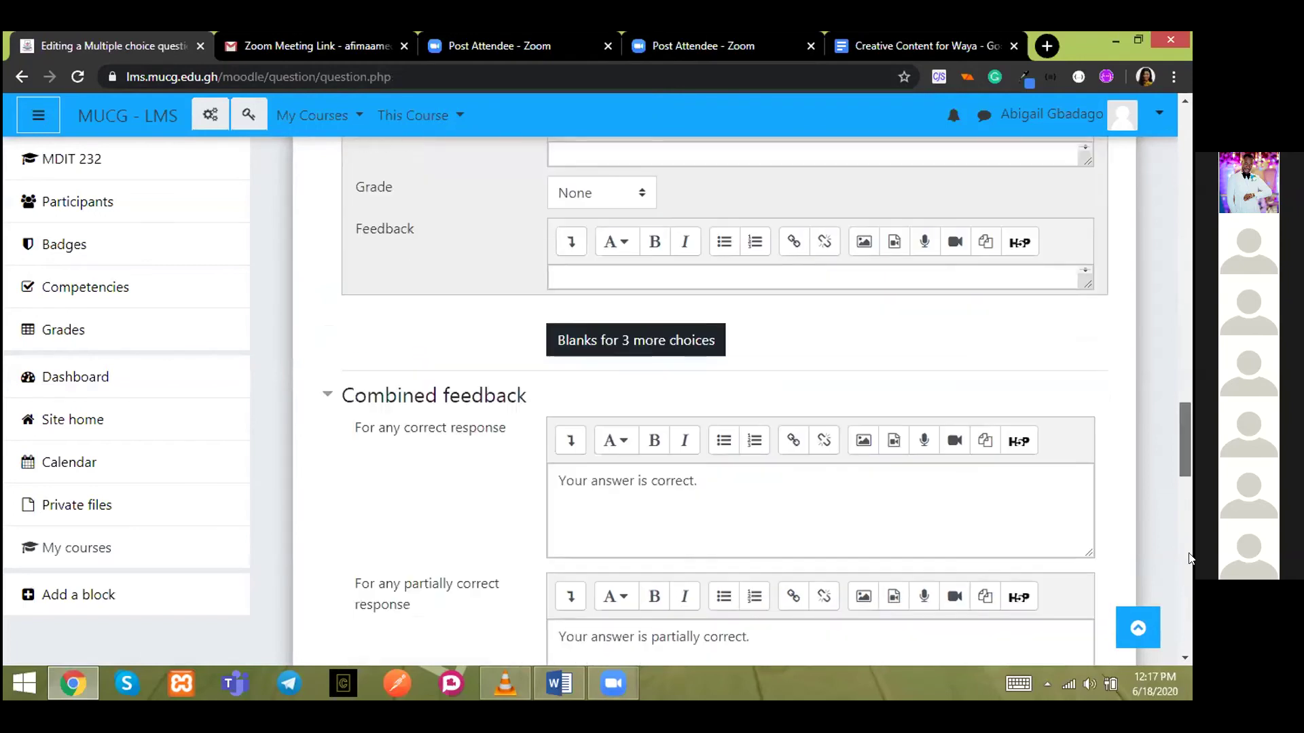
scroll(1189, 558, down, 10)
scroll(884, 394, down, 5)
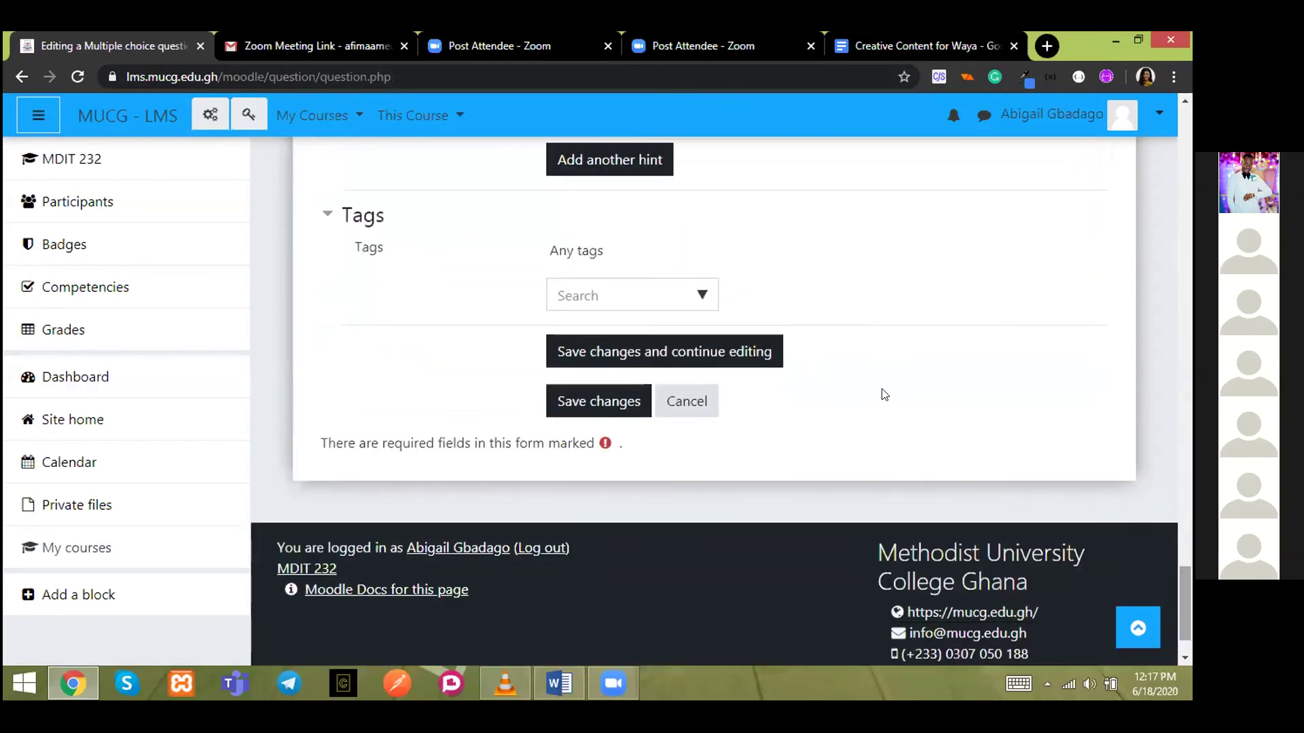
click(717, 353)
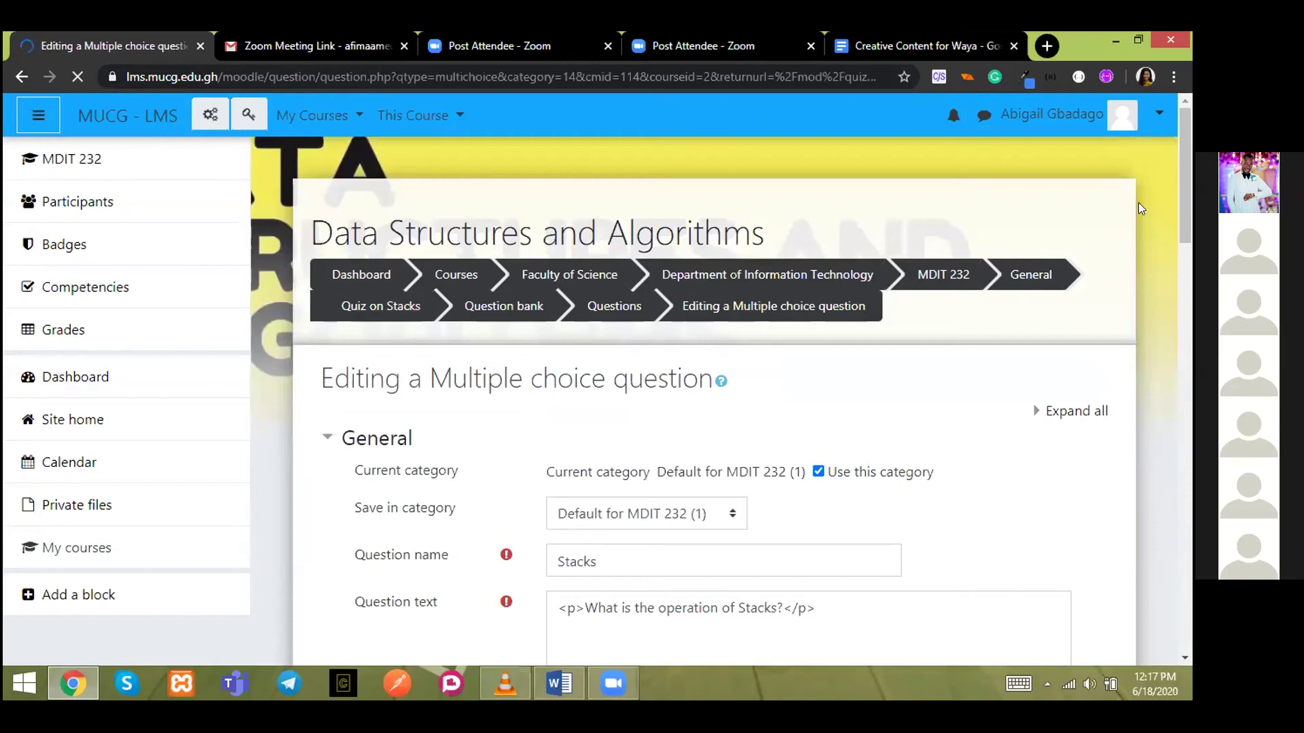
- Re-save the Stacks question with Save changes and continue editing, keeping its form open
scroll(1179, 320, down, 15)
scroll(1157, 435, down, 8)
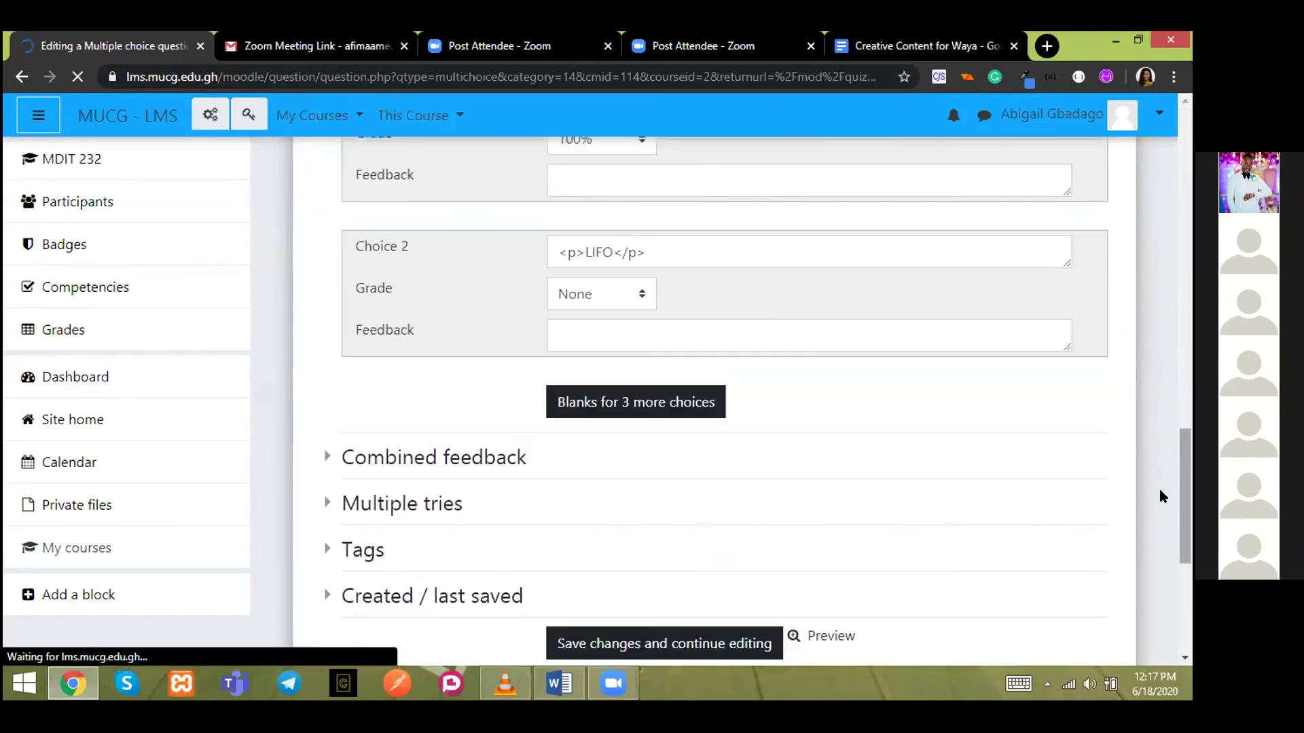
scroll(1163, 399, up, 12)
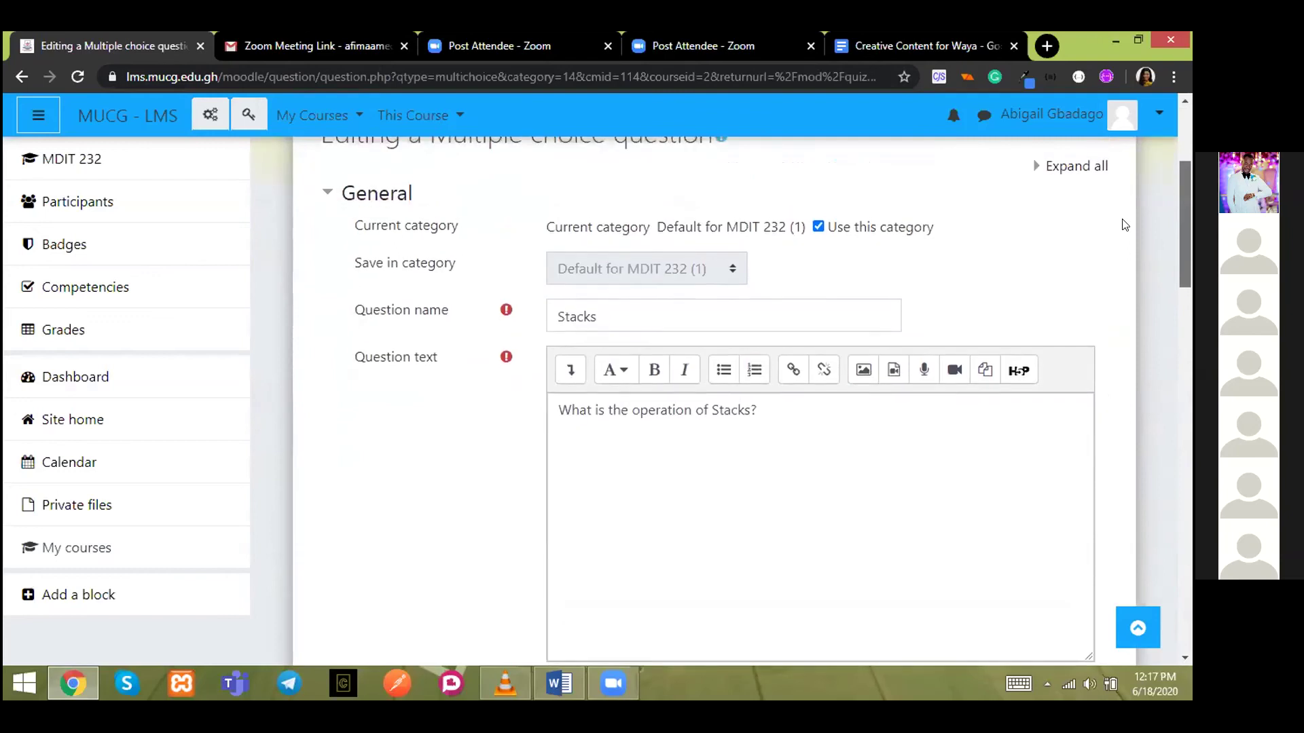
drag(1189, 315, 1187, 588)
click(721, 379)
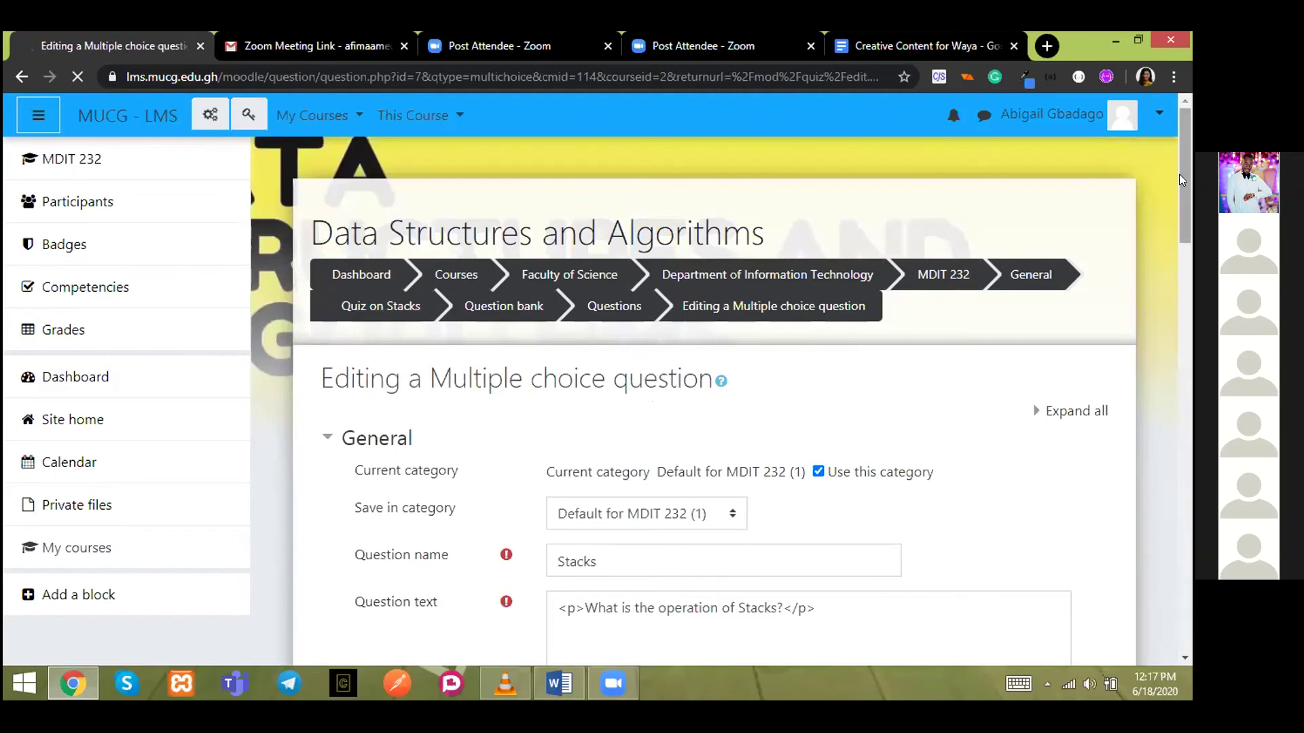
drag(1183, 244, 1188, 542)
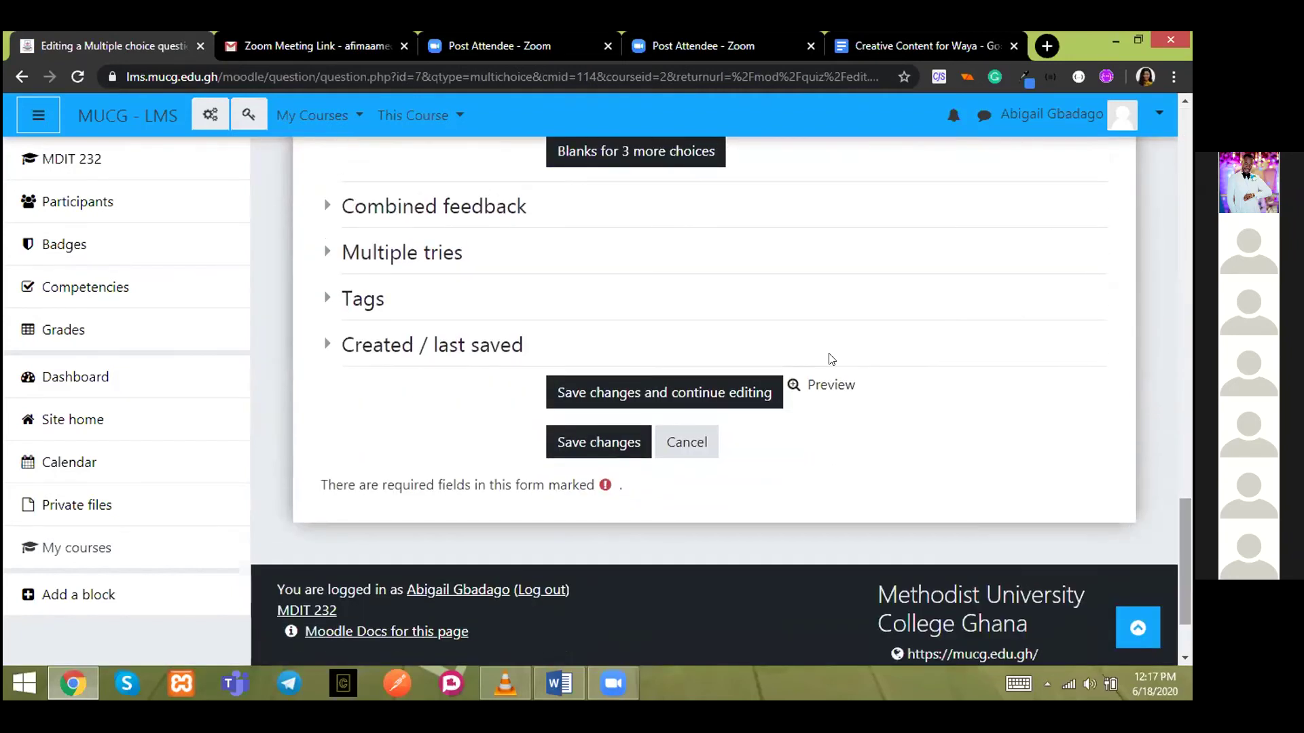
- Preview the Stacks question, then save it so the quiz lists it worth 1.00
click(824, 387)
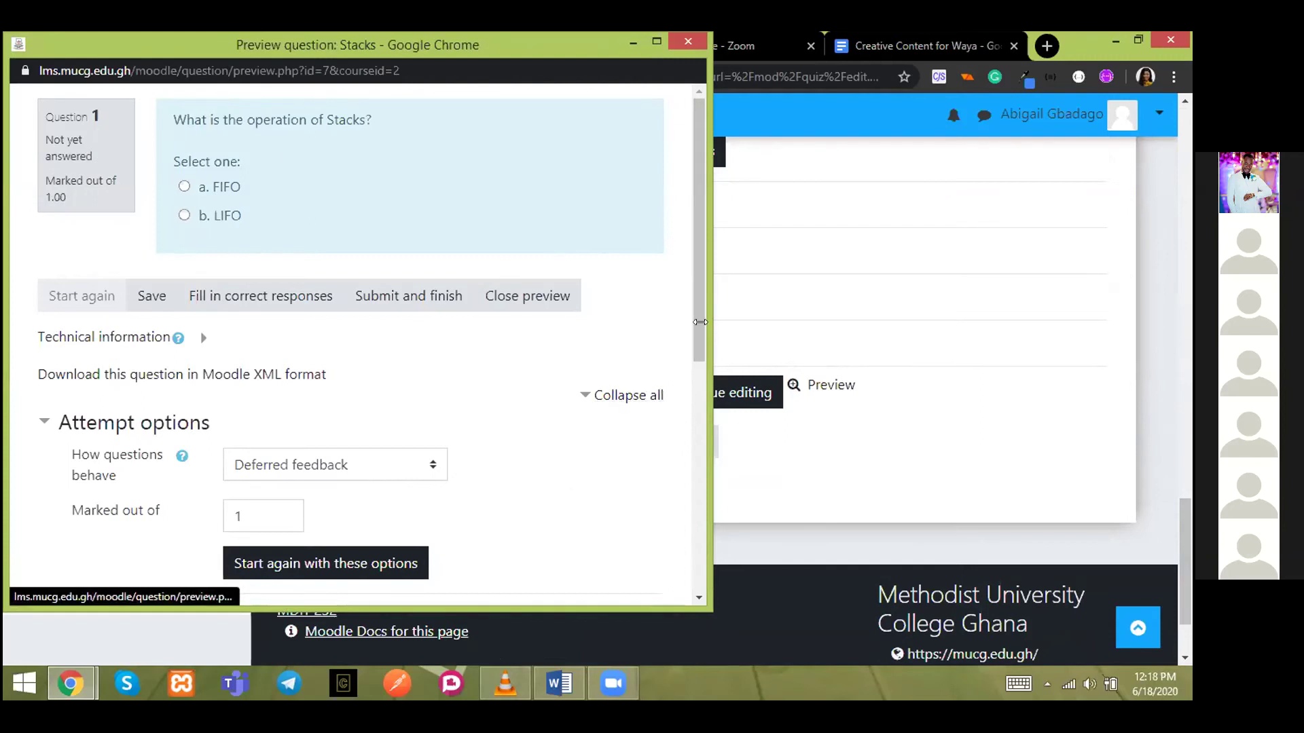
drag(698, 326, 670, 520)
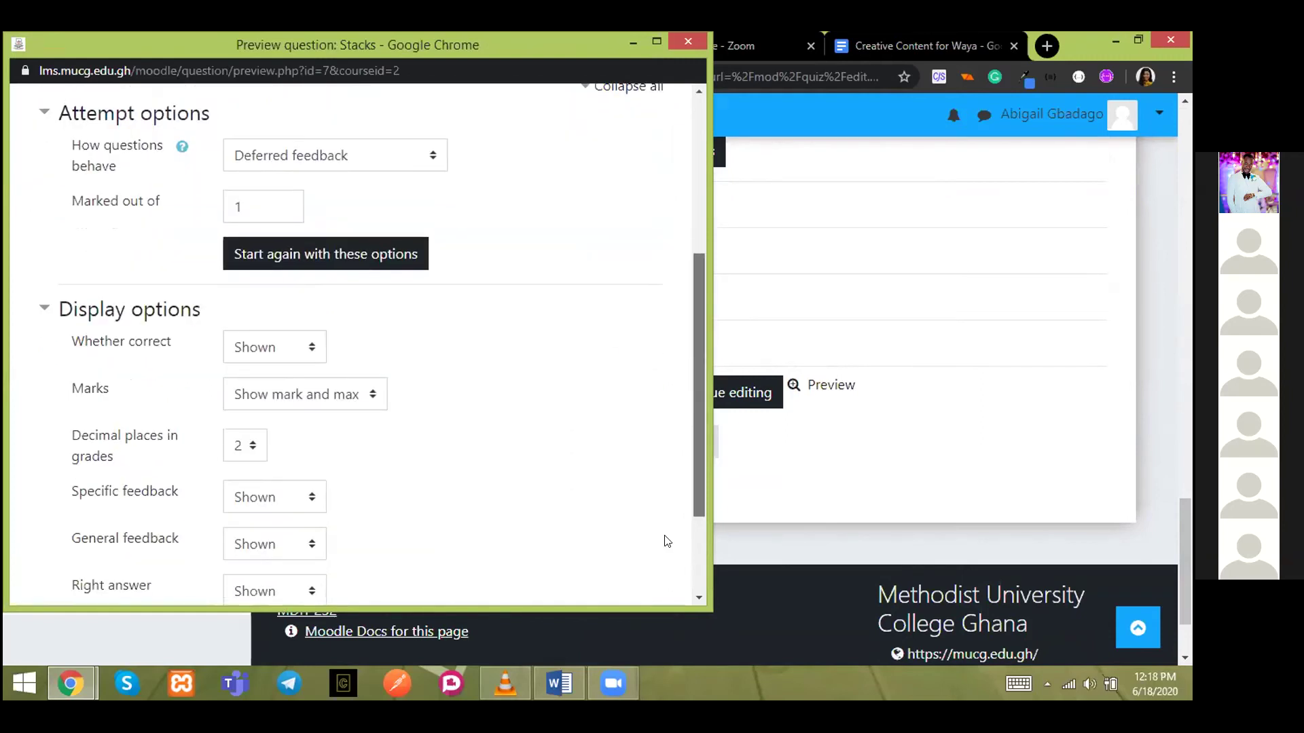
scroll(667, 543, down, 2)
scroll(675, 500, up, 10)
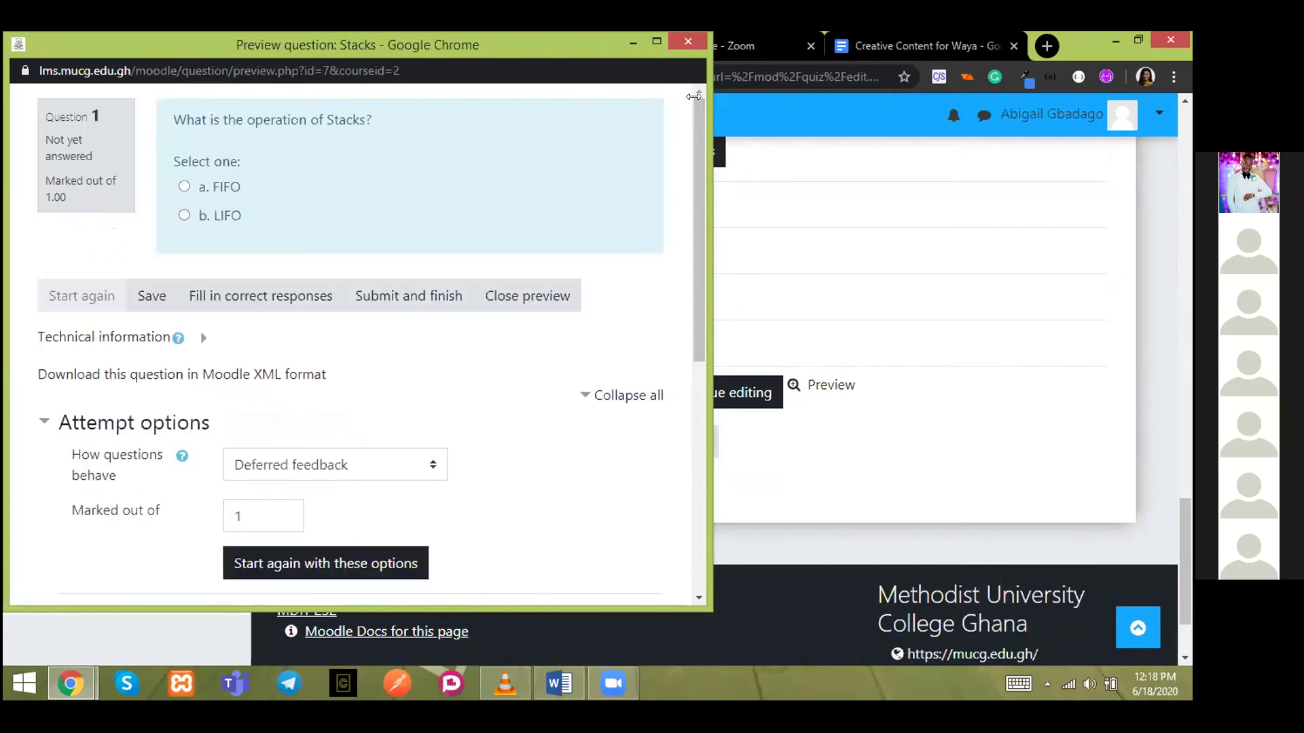
click(682, 44)
click(625, 442)
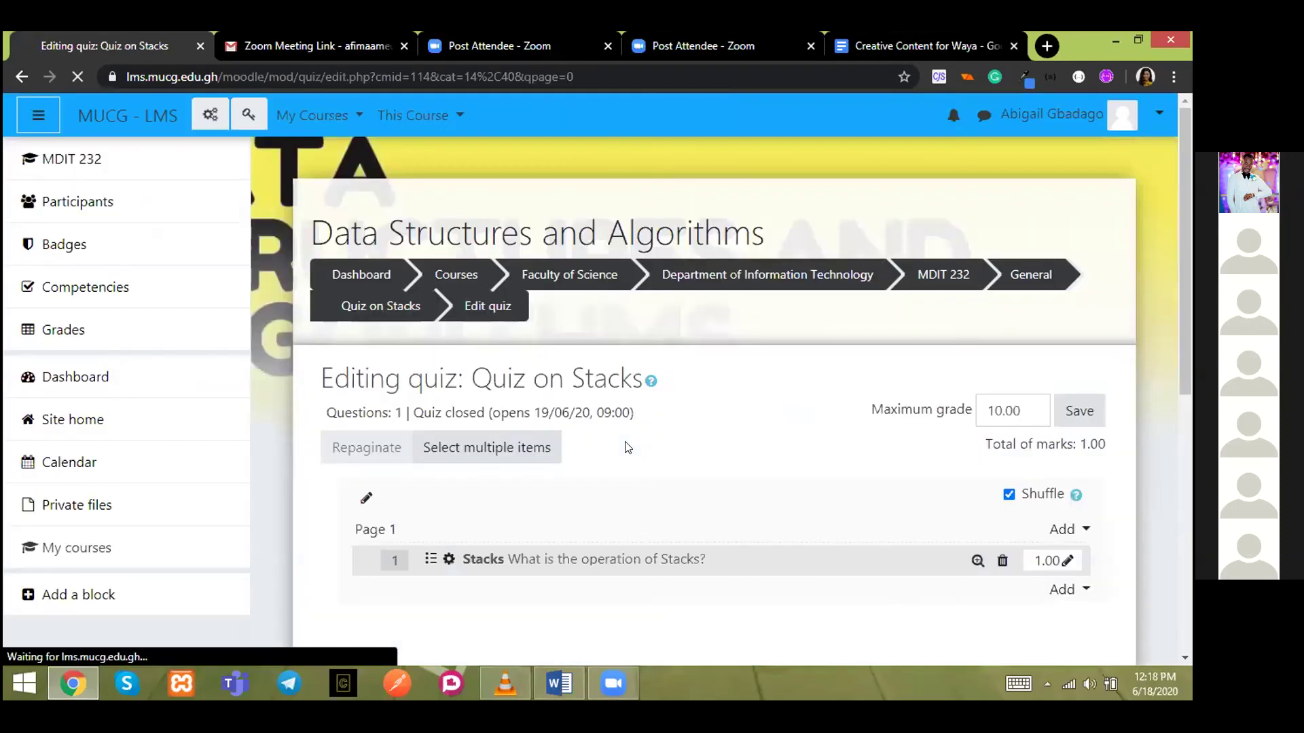
- Choose 'from question bank' in the lower Add menu at the end of Quiz on Stacks
drag(1188, 233, 1189, 276)
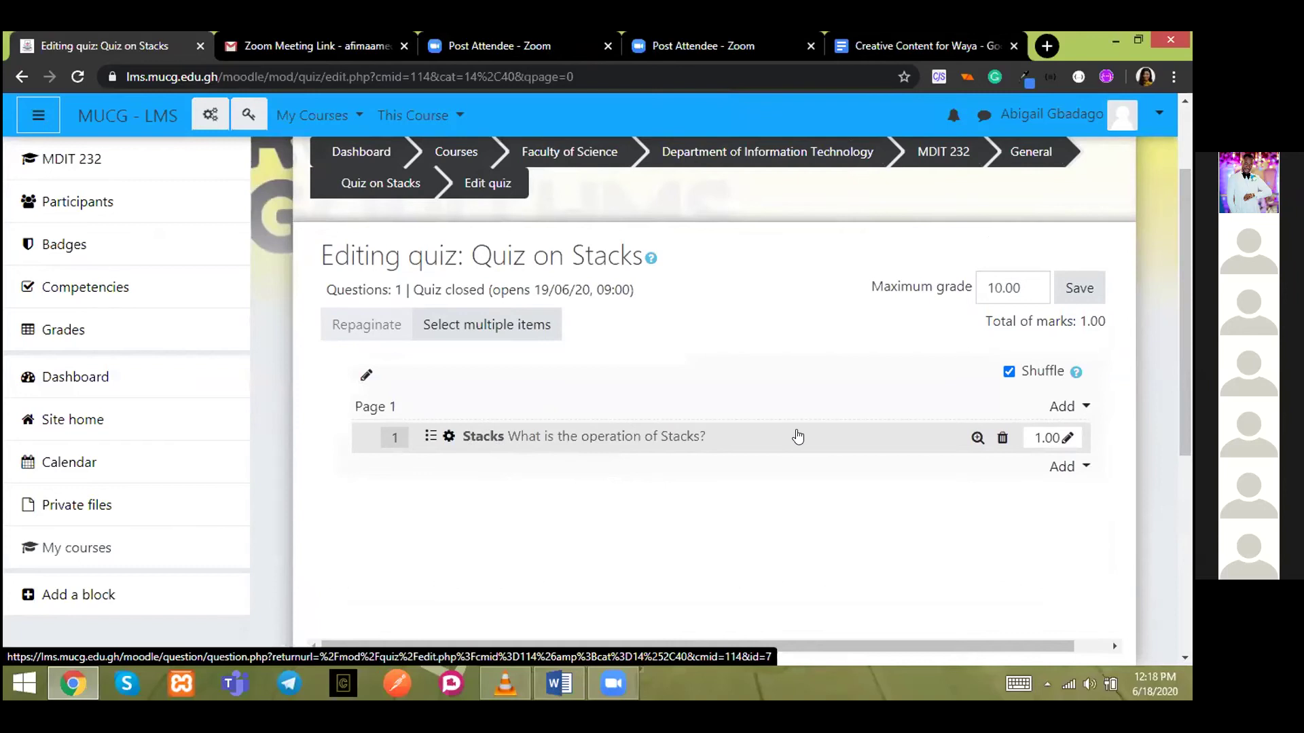
drag(1188, 332, 1188, 369)
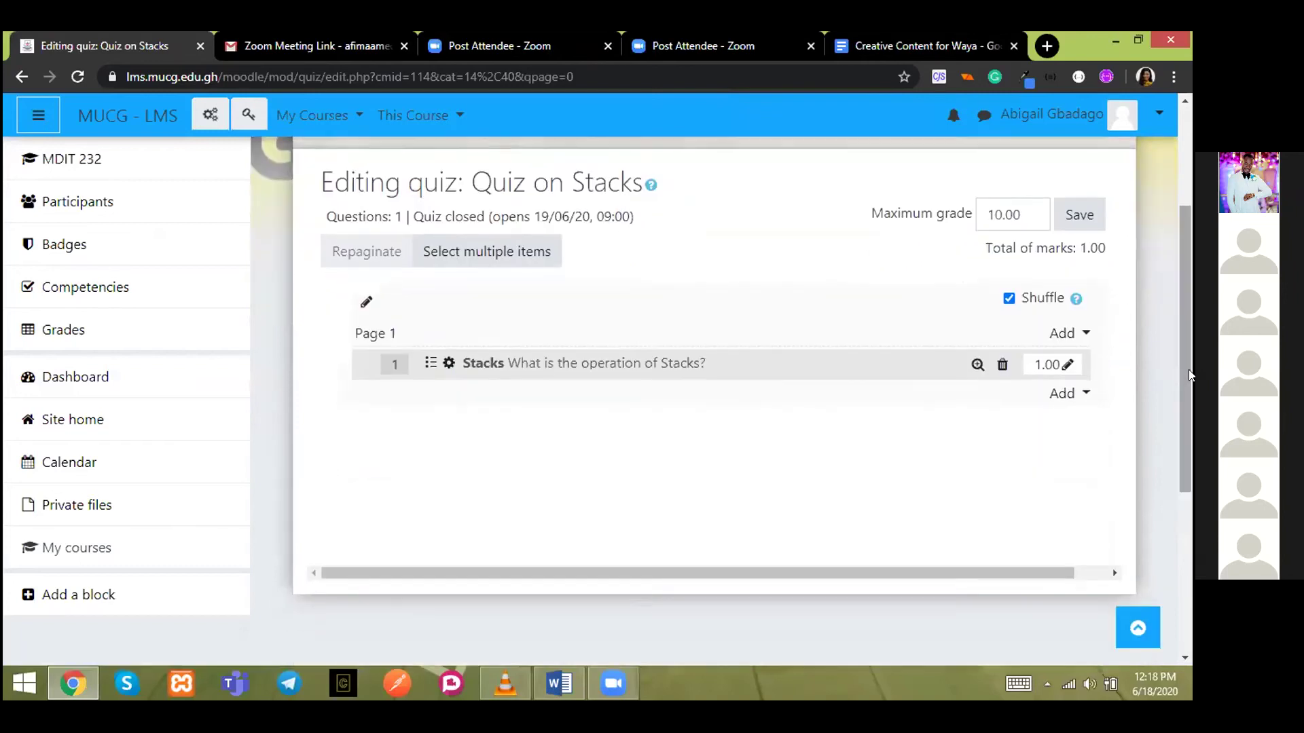
click(1078, 395)
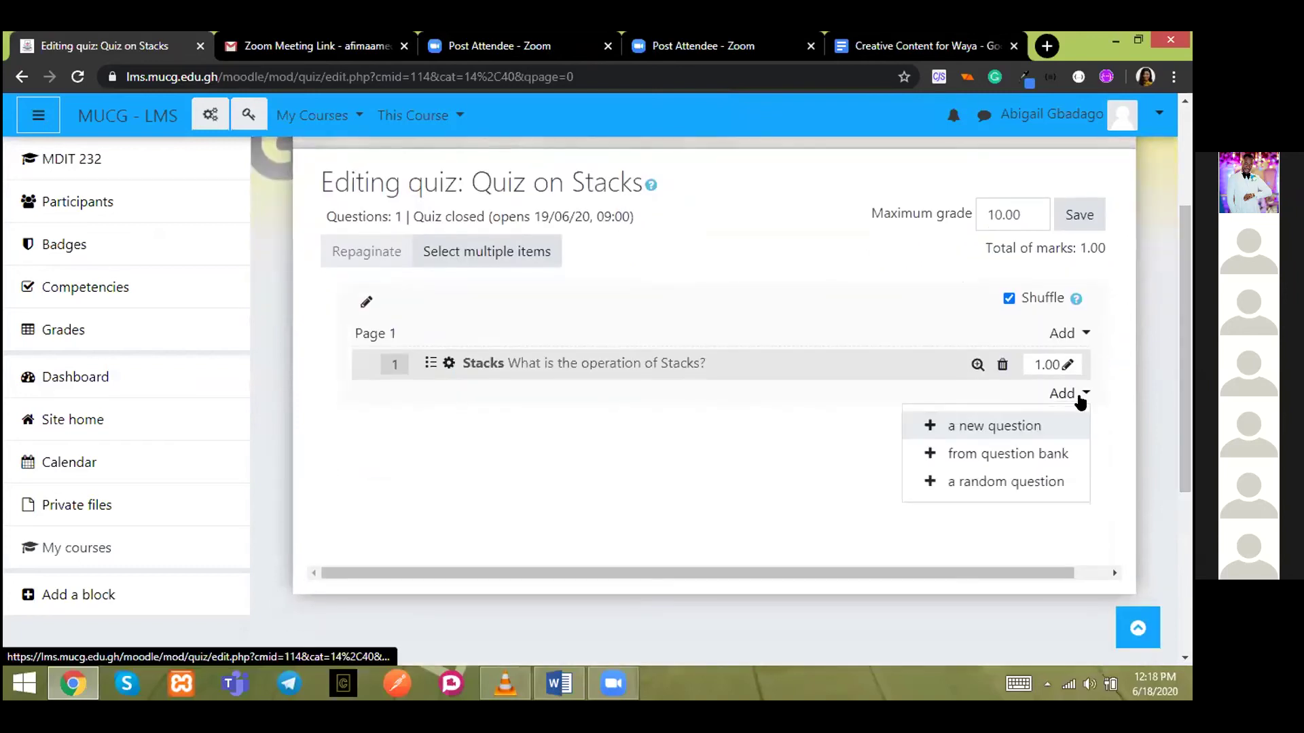
click(1046, 453)
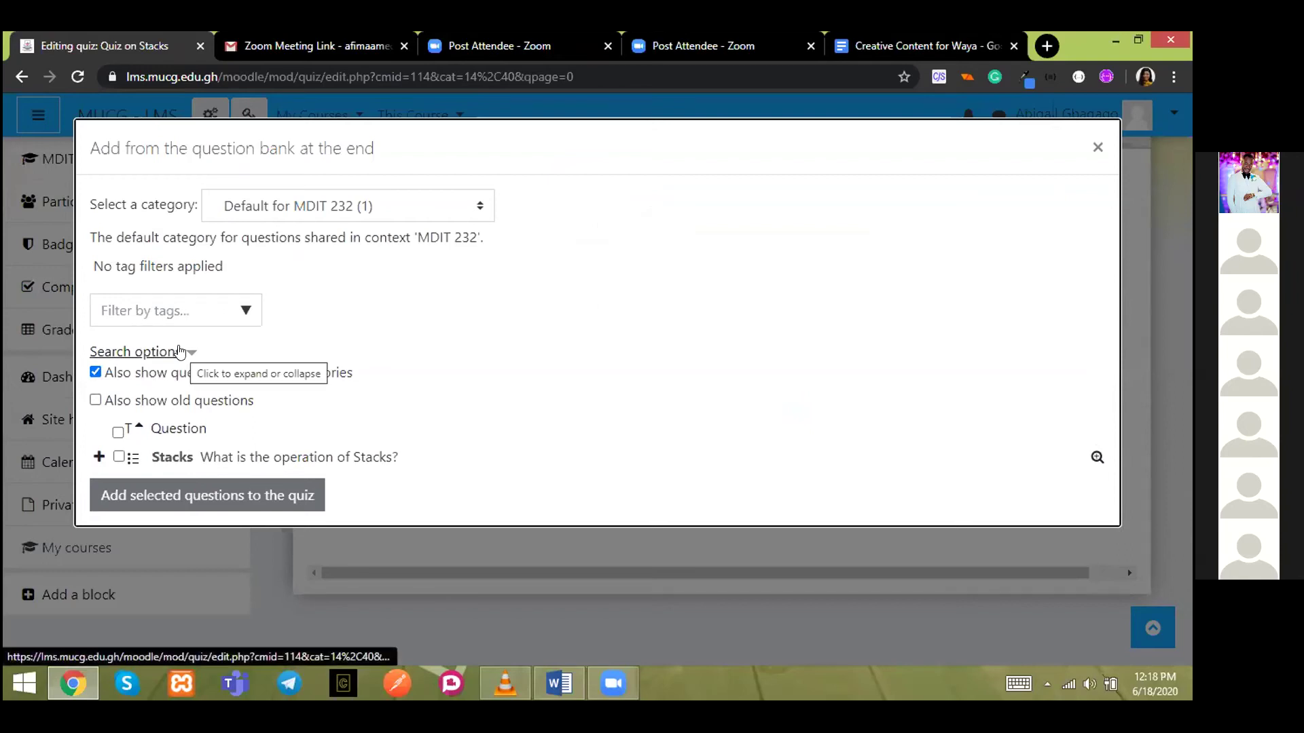
- Keep the Default for MDIT 232 category, tick Stacks, then close the bank dialog unchanged
click(292, 207)
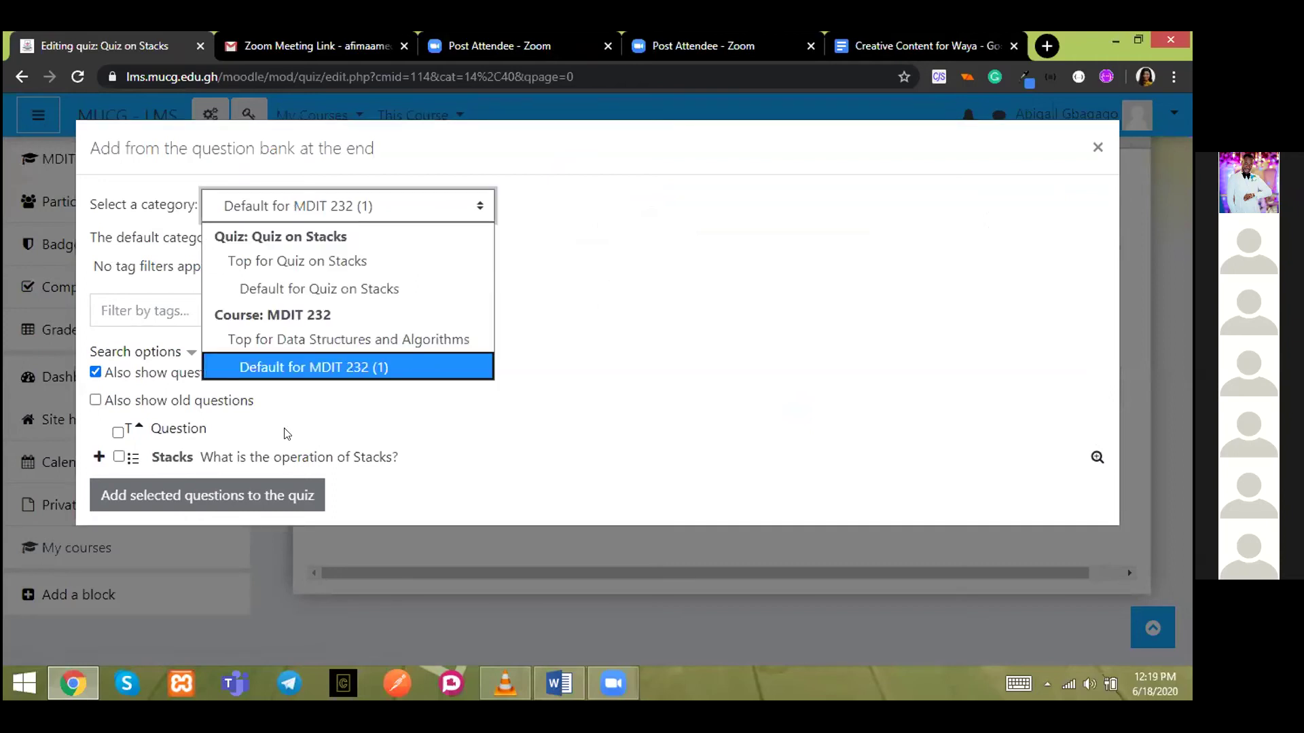
click(286, 433)
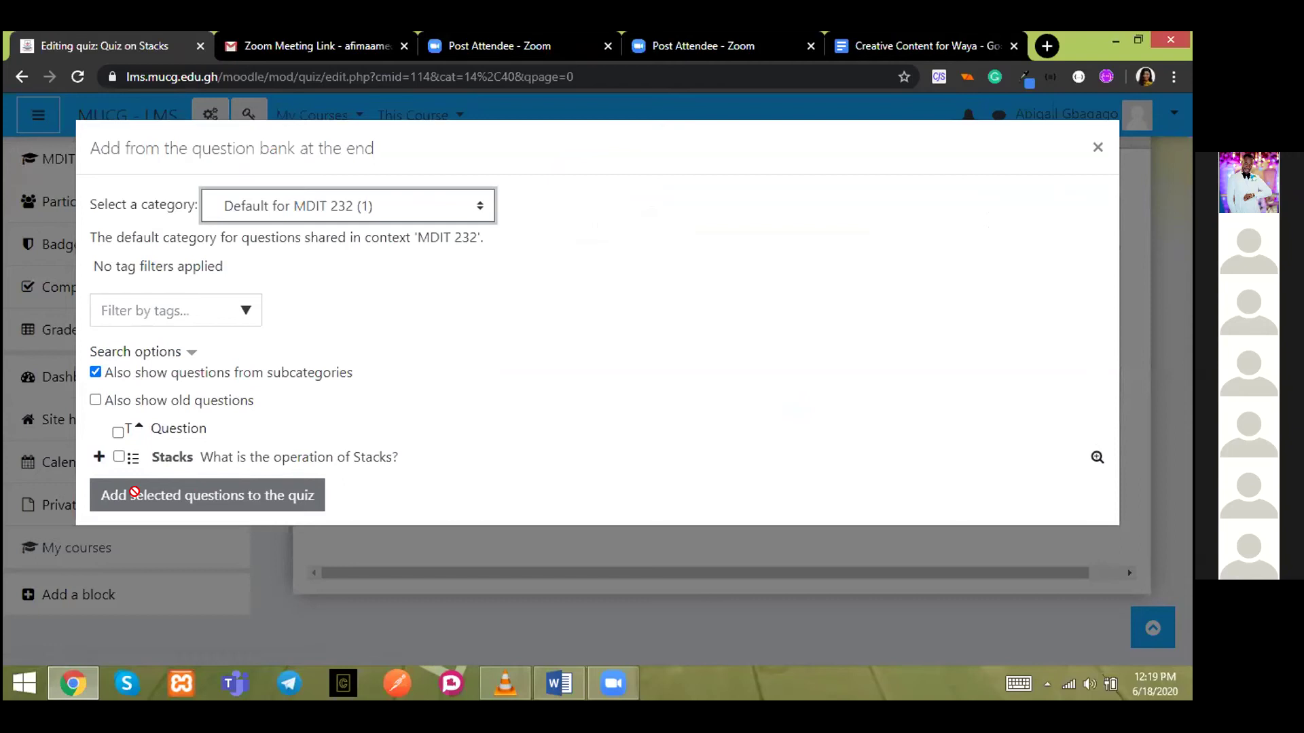
click(119, 458)
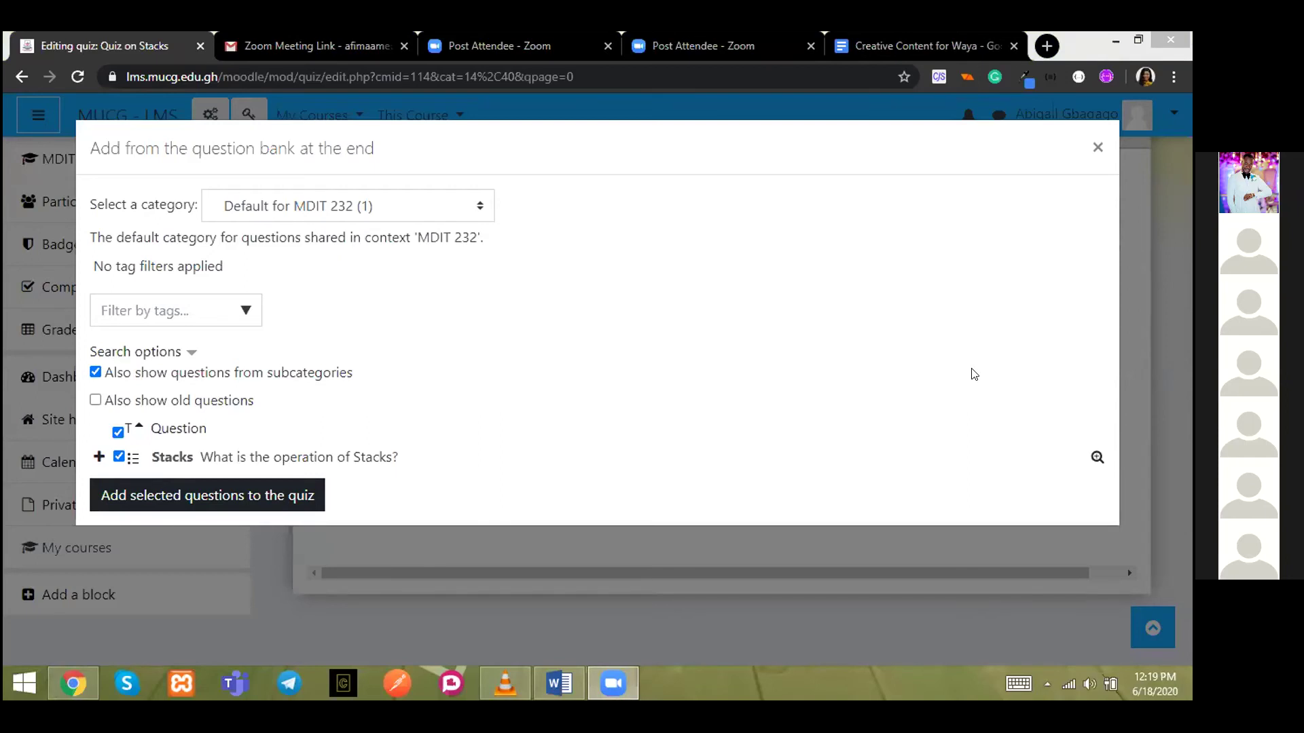
click(1097, 150)
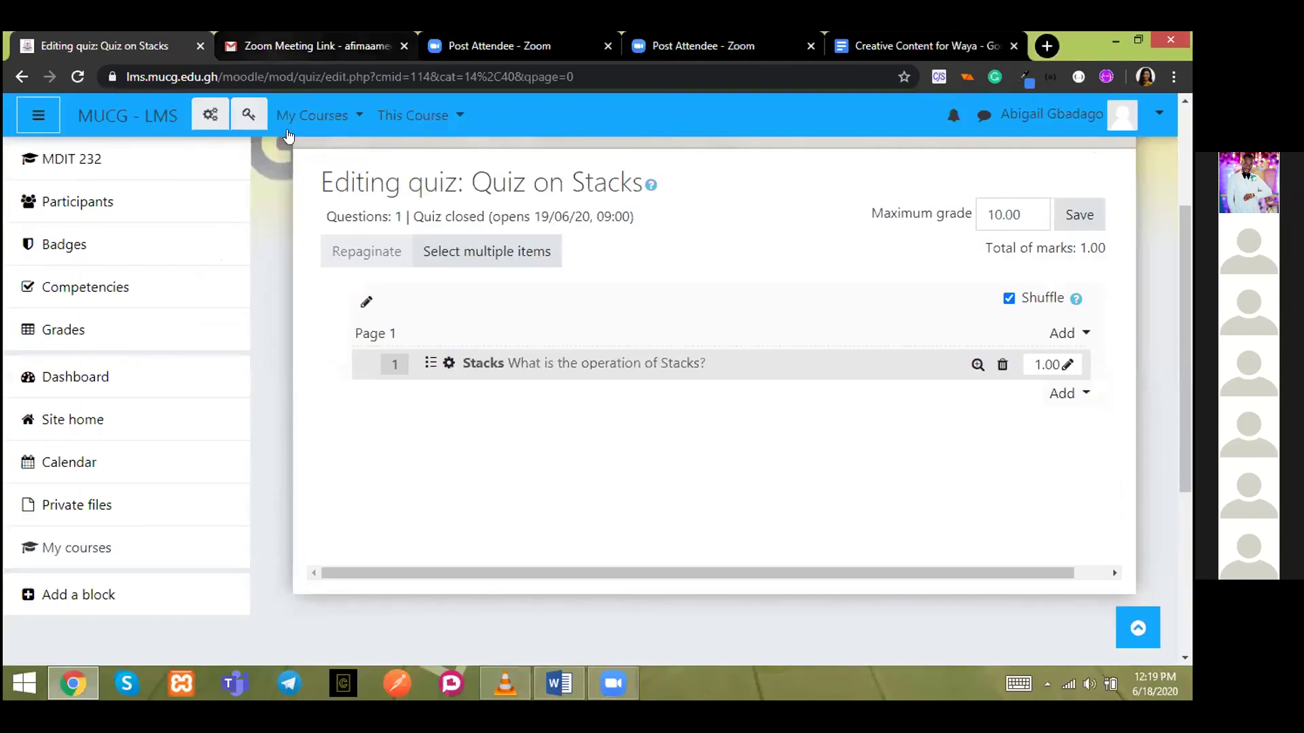
- Open the MDIT 232 question bank from the course management panel
click(309, 121)
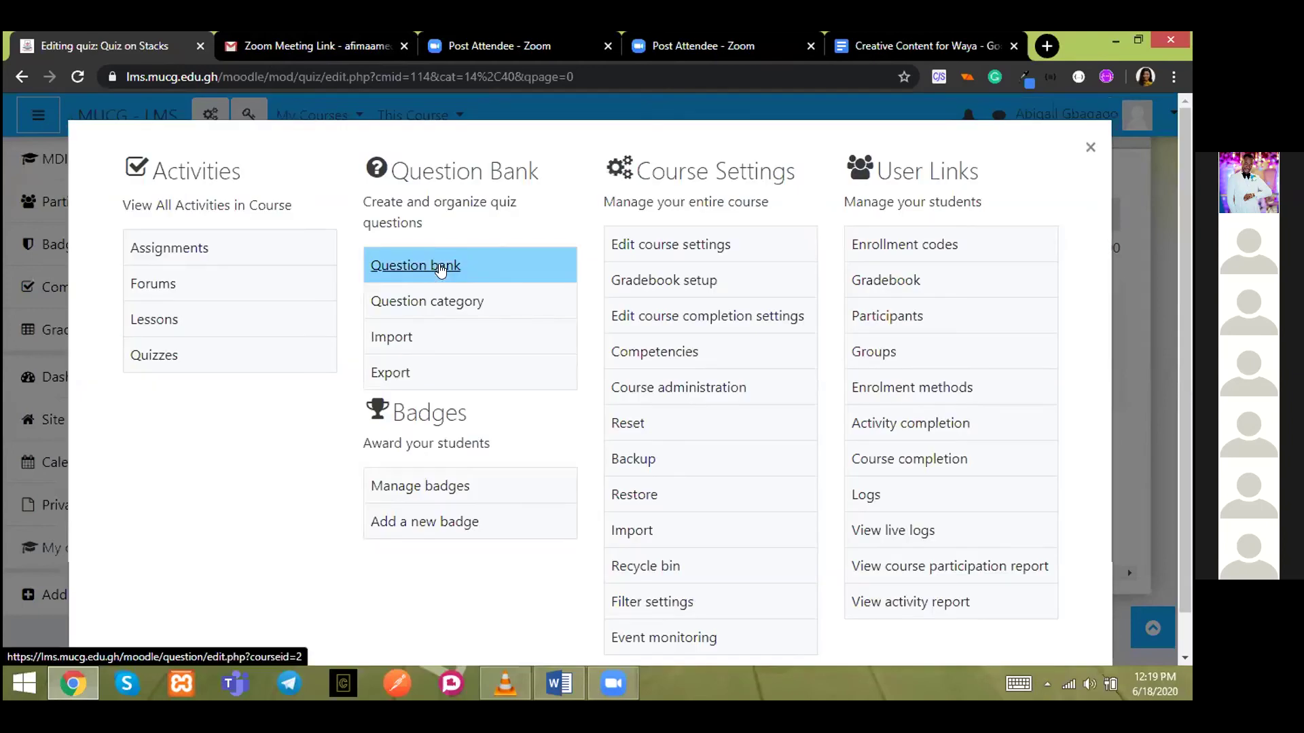
click(440, 270)
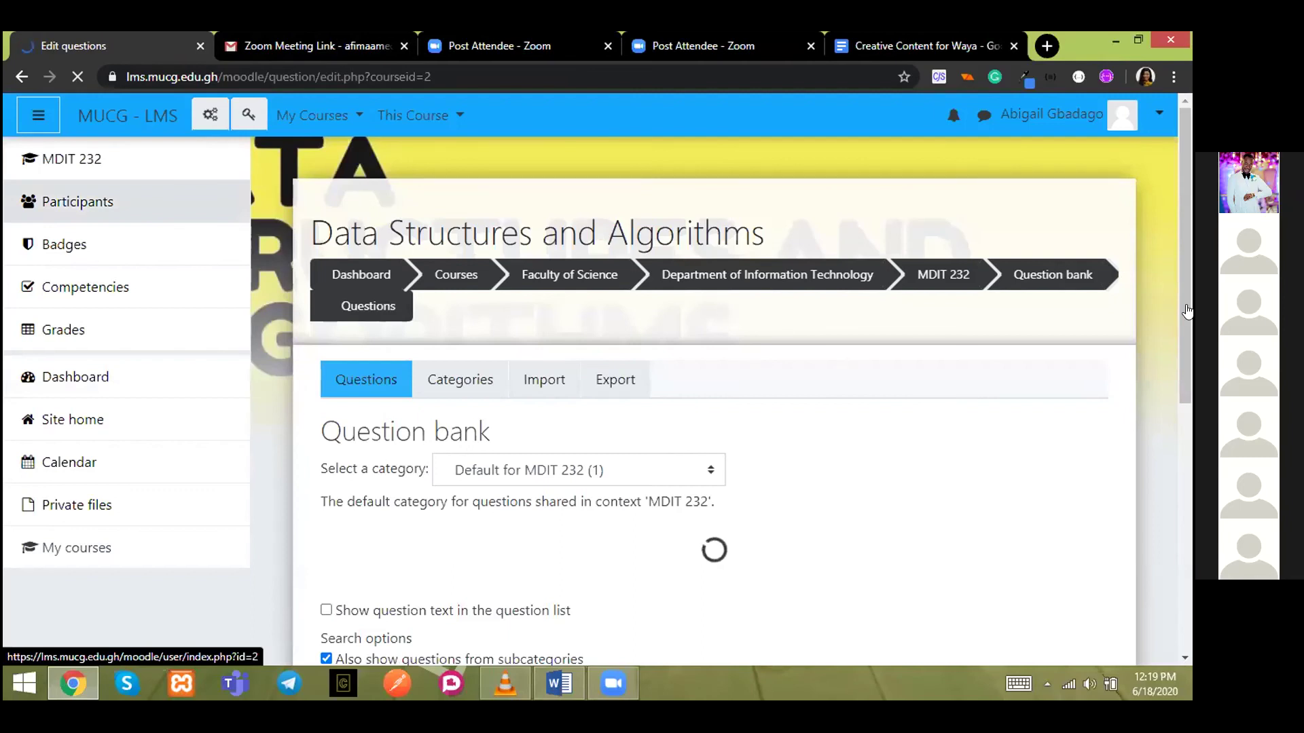
scroll(1186, 484, down, 5)
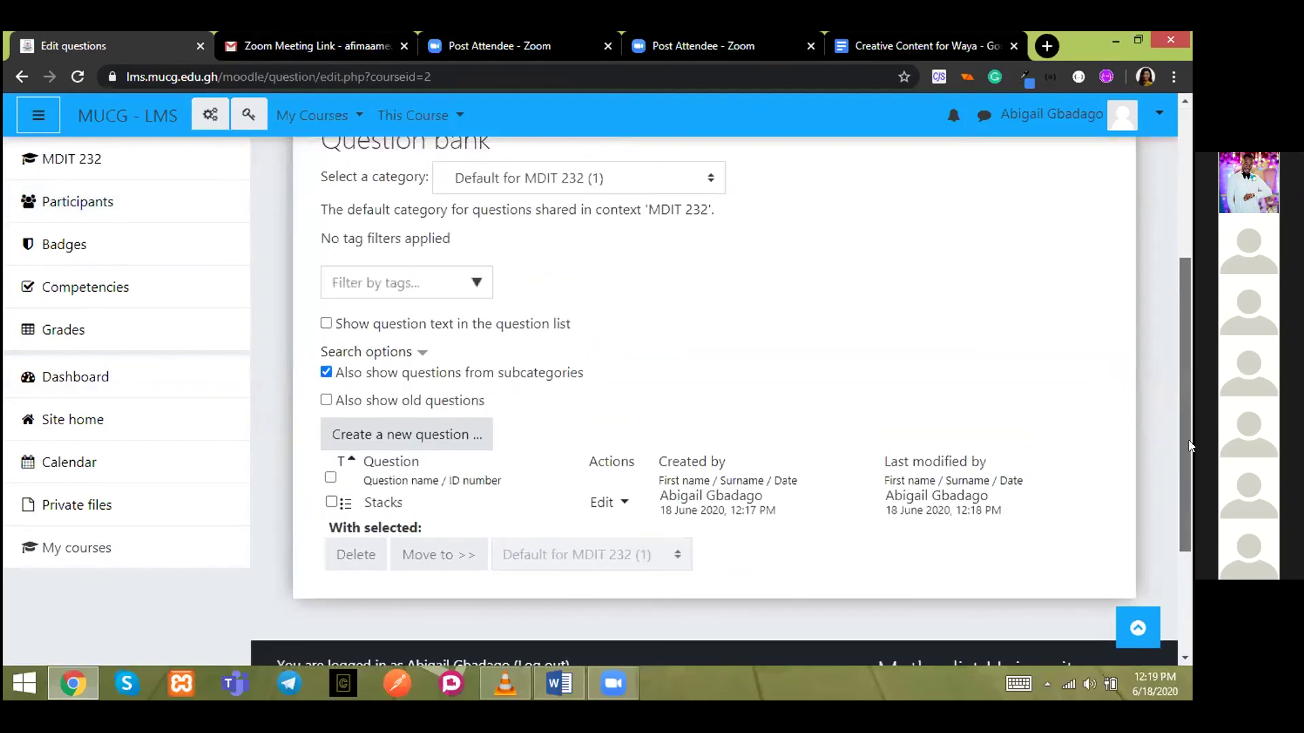
scroll(684, 310, up, 3)
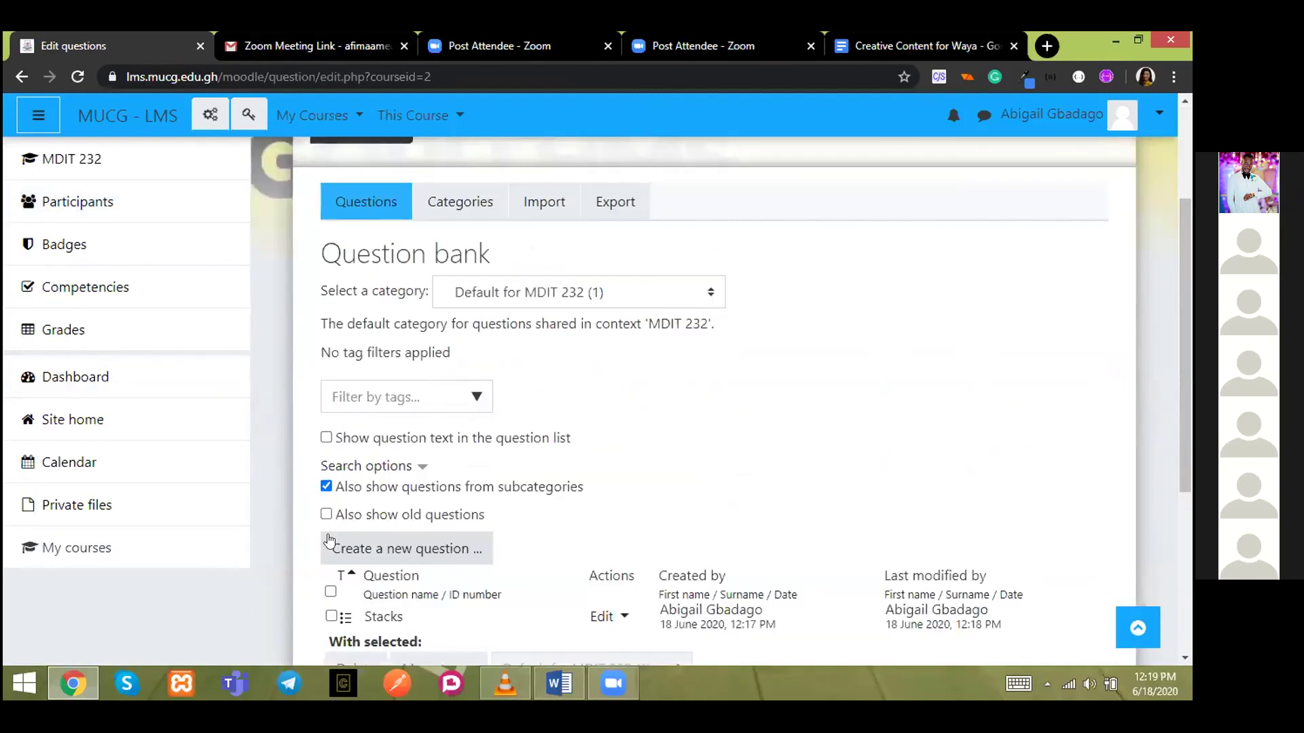
- Go to the Question Bank Import page from the course management options
click(231, 136)
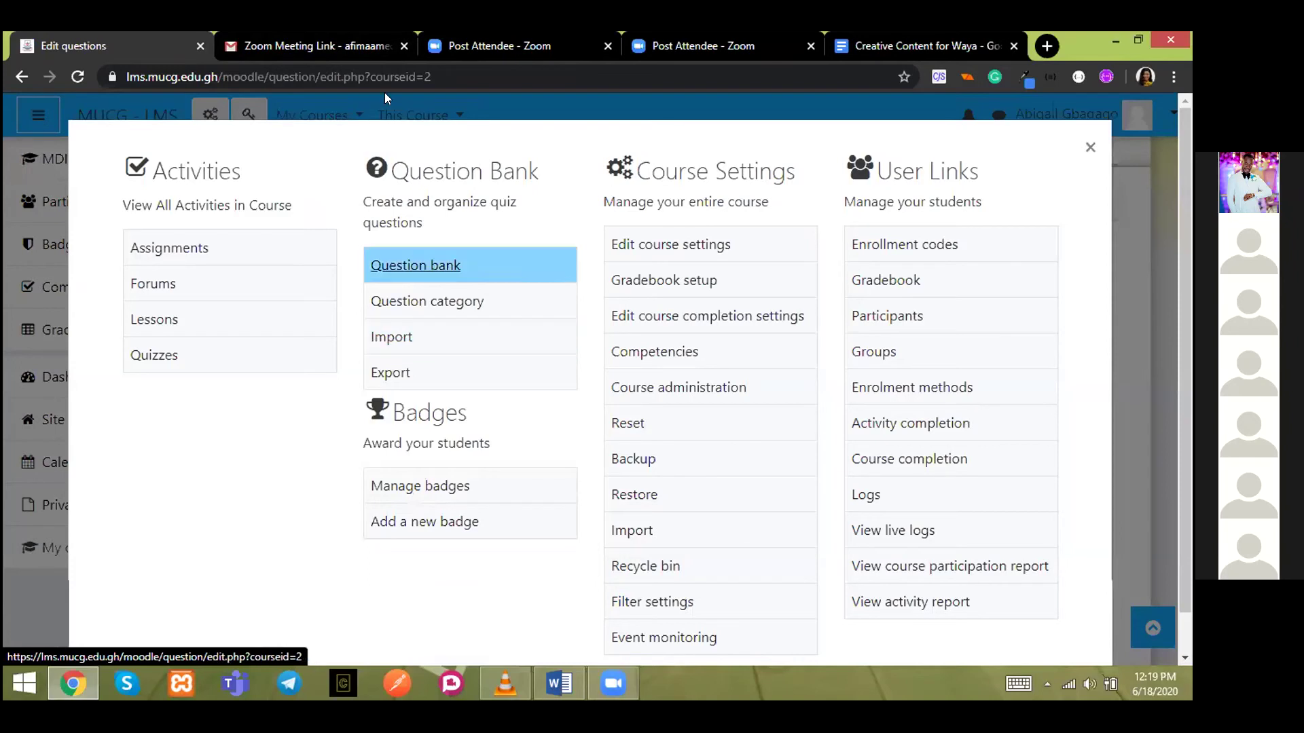
click(208, 120)
click(205, 114)
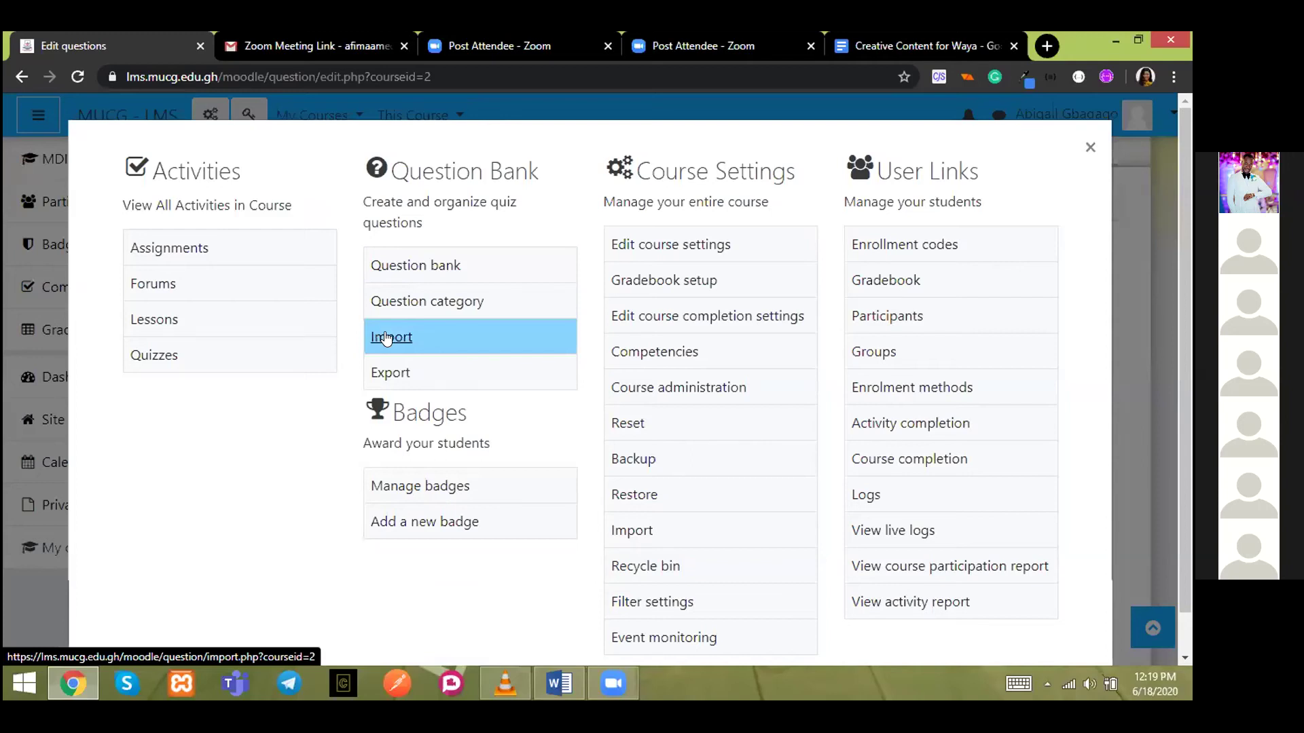
click(387, 339)
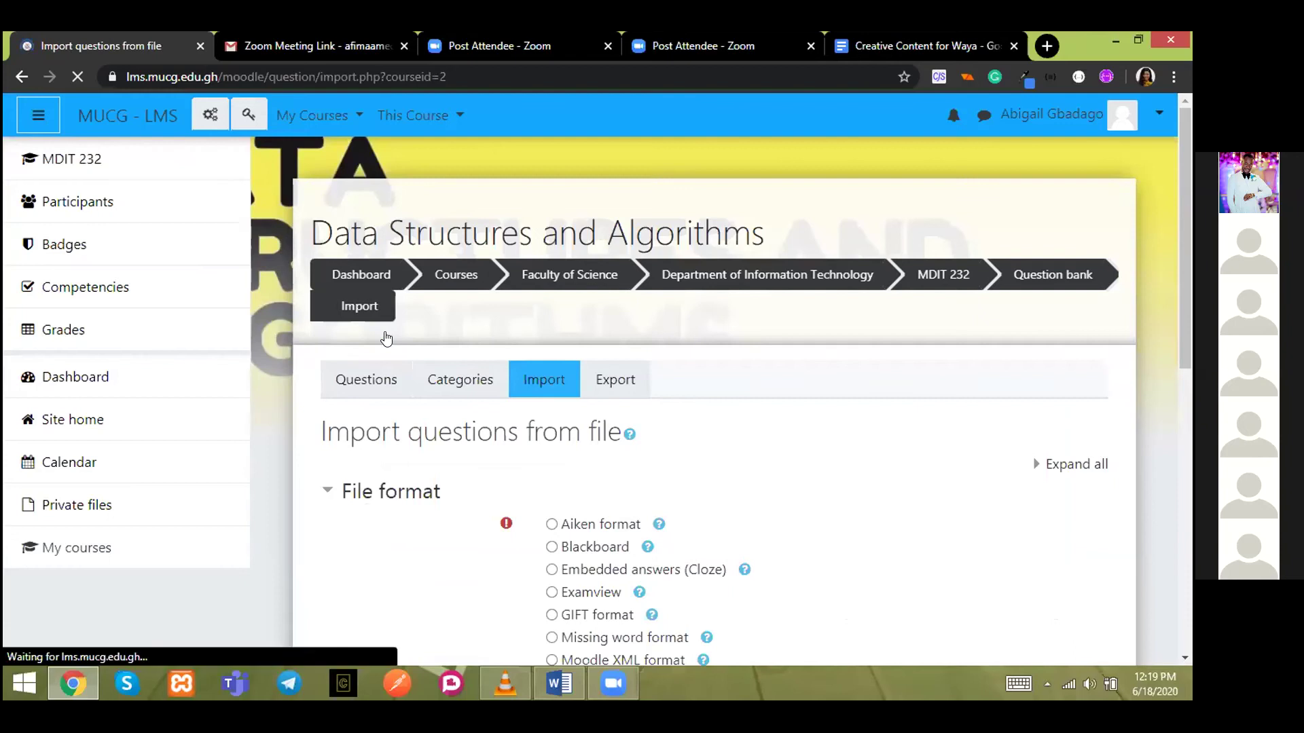
drag(1188, 278, 1185, 248)
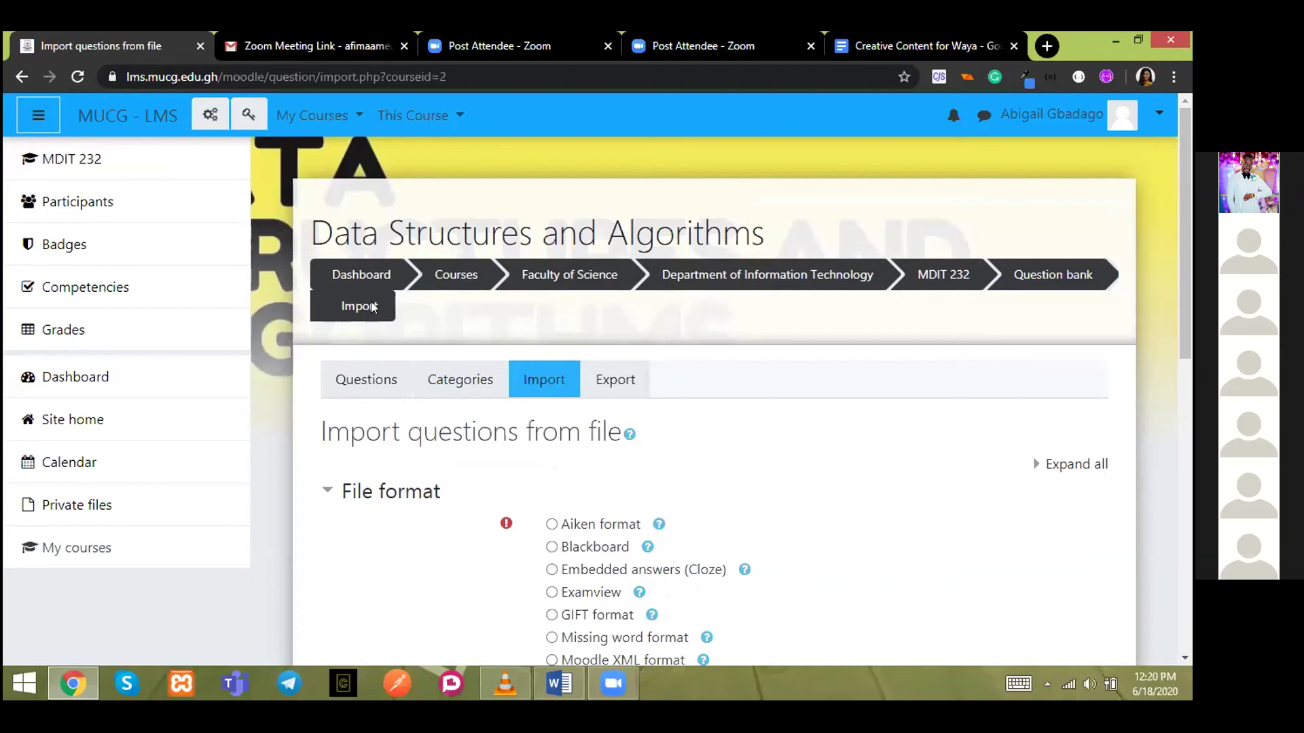
scroll(1188, 373, down, 3)
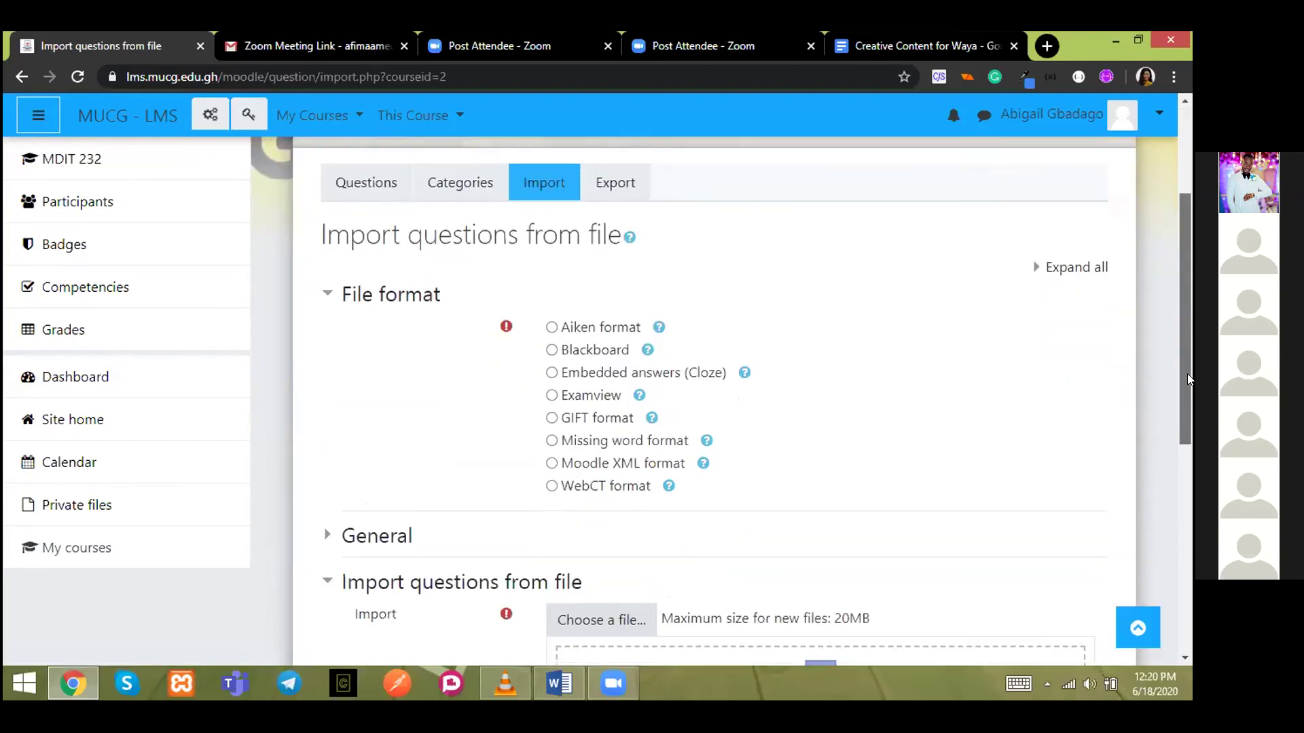
scroll(774, 339, down, 1)
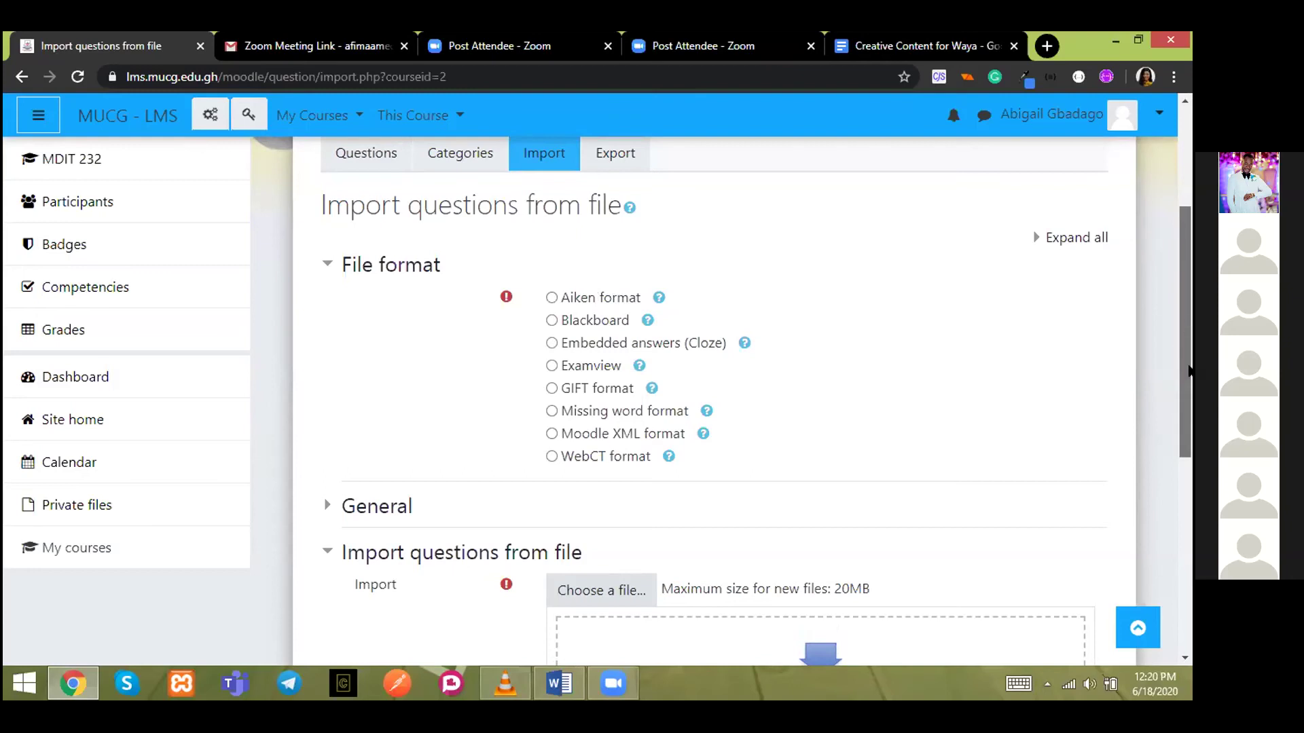
scroll(1164, 370, down, 2)
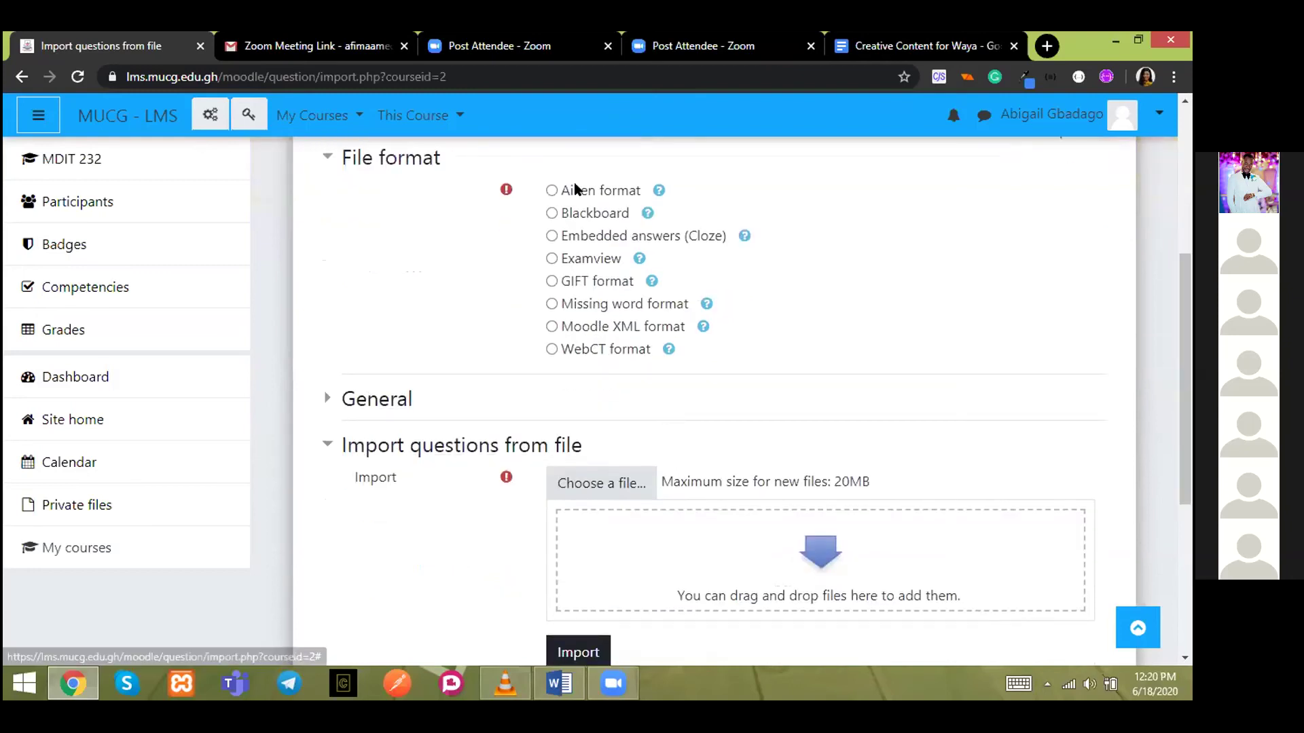
click(551, 191)
- Expand the General settings of the Aiken format import and review them
click(376, 401)
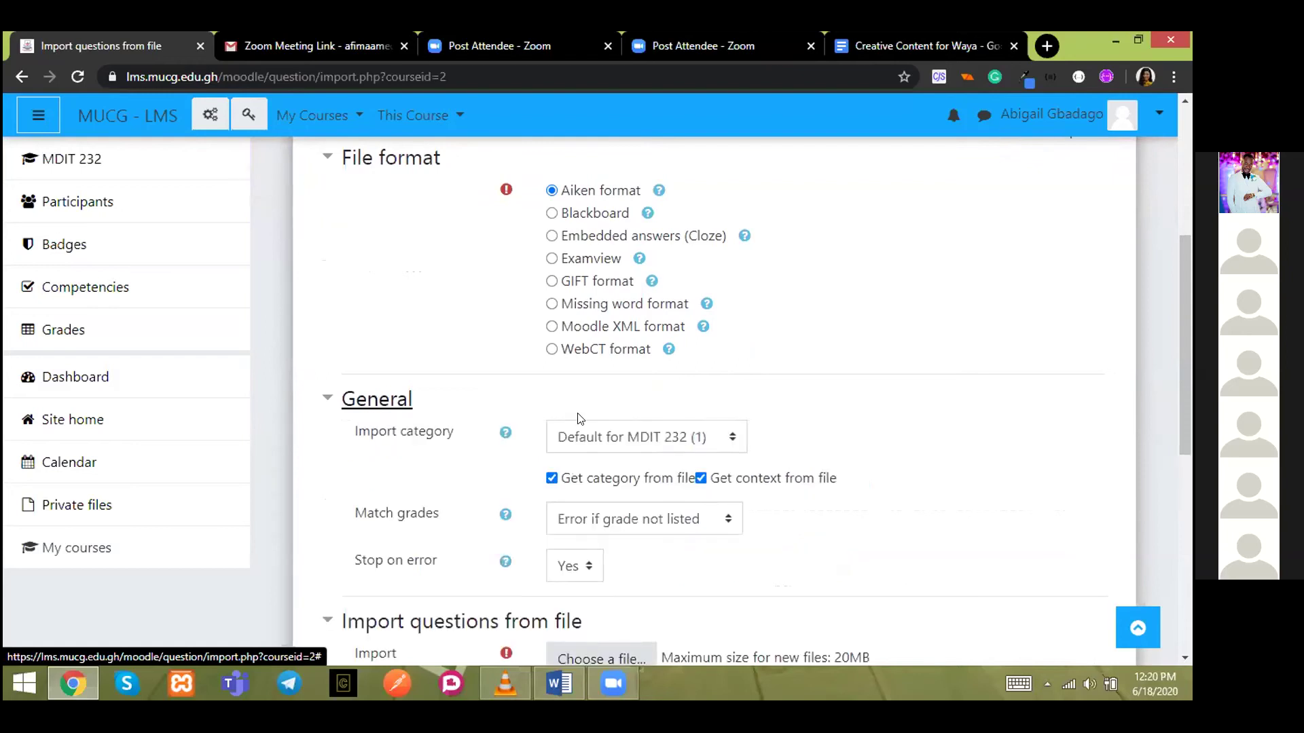
drag(1188, 329, 1188, 394)
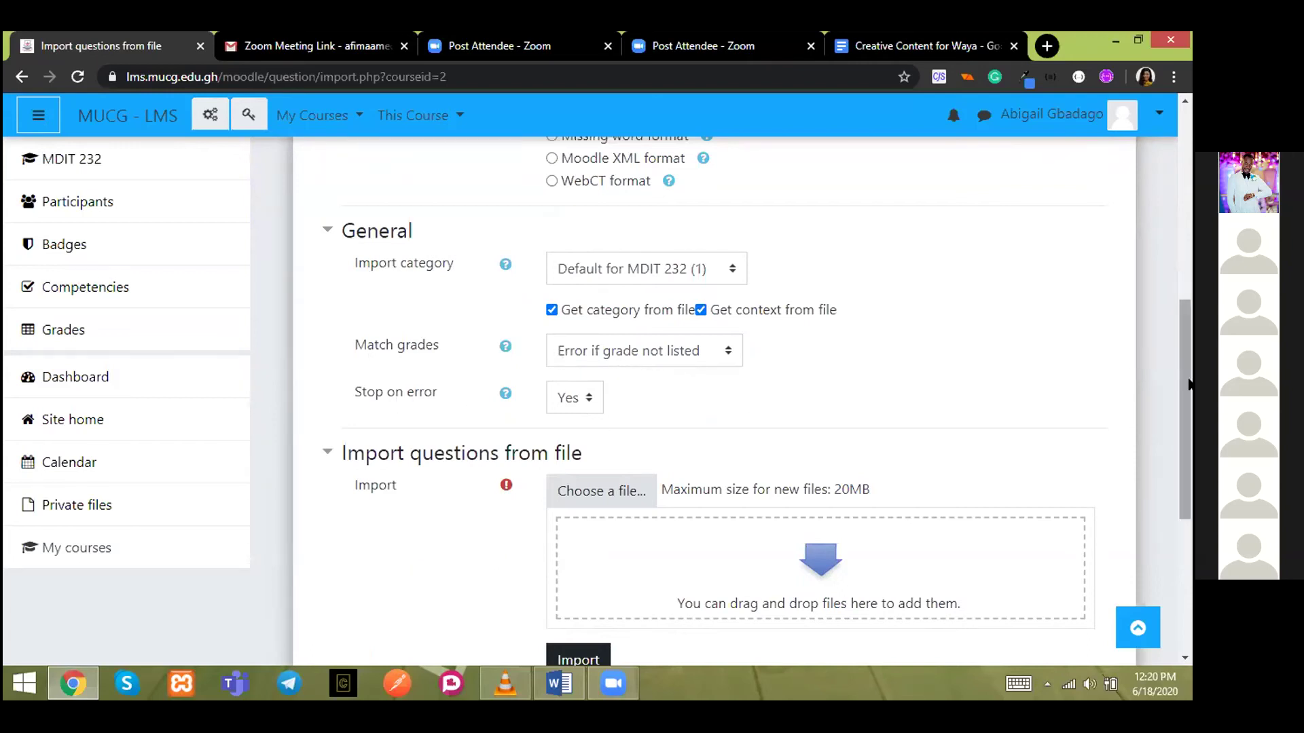
scroll(1189, 411, down, 3)
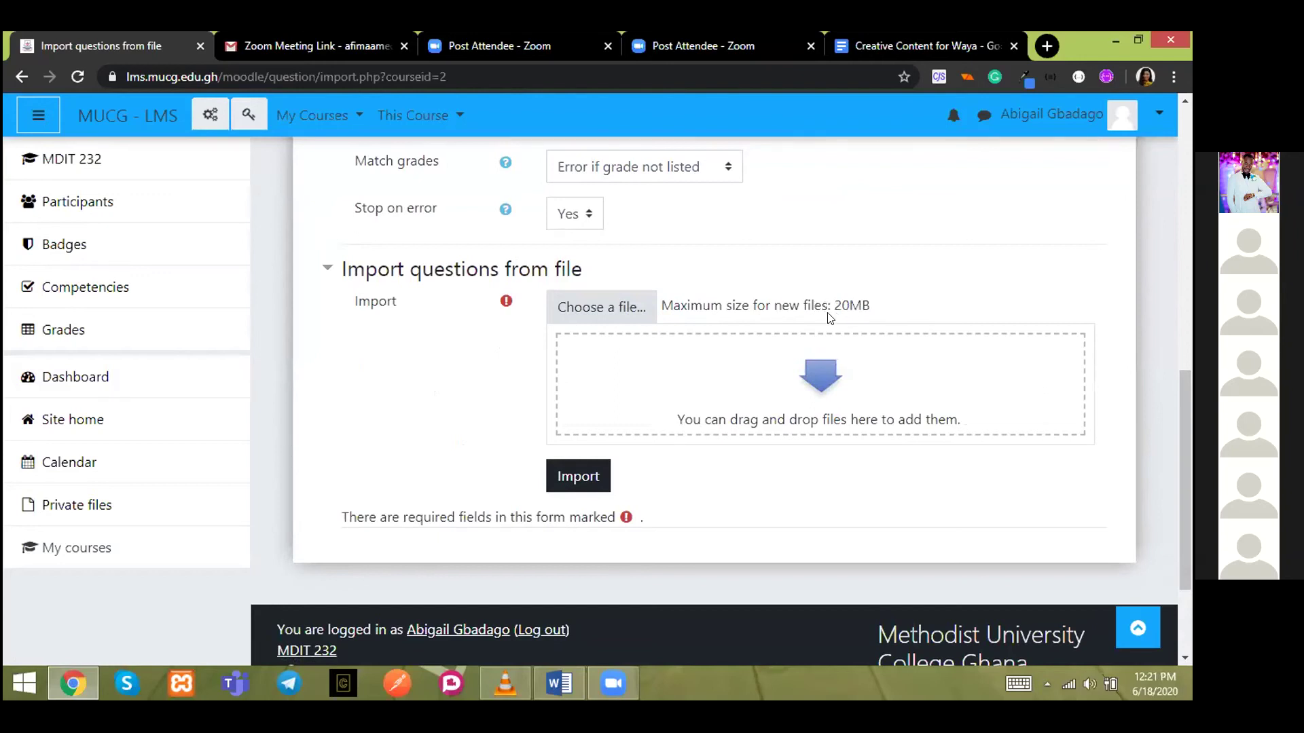
- Open the File picker's Upload a file pane and browse the computer for a file
click(586, 307)
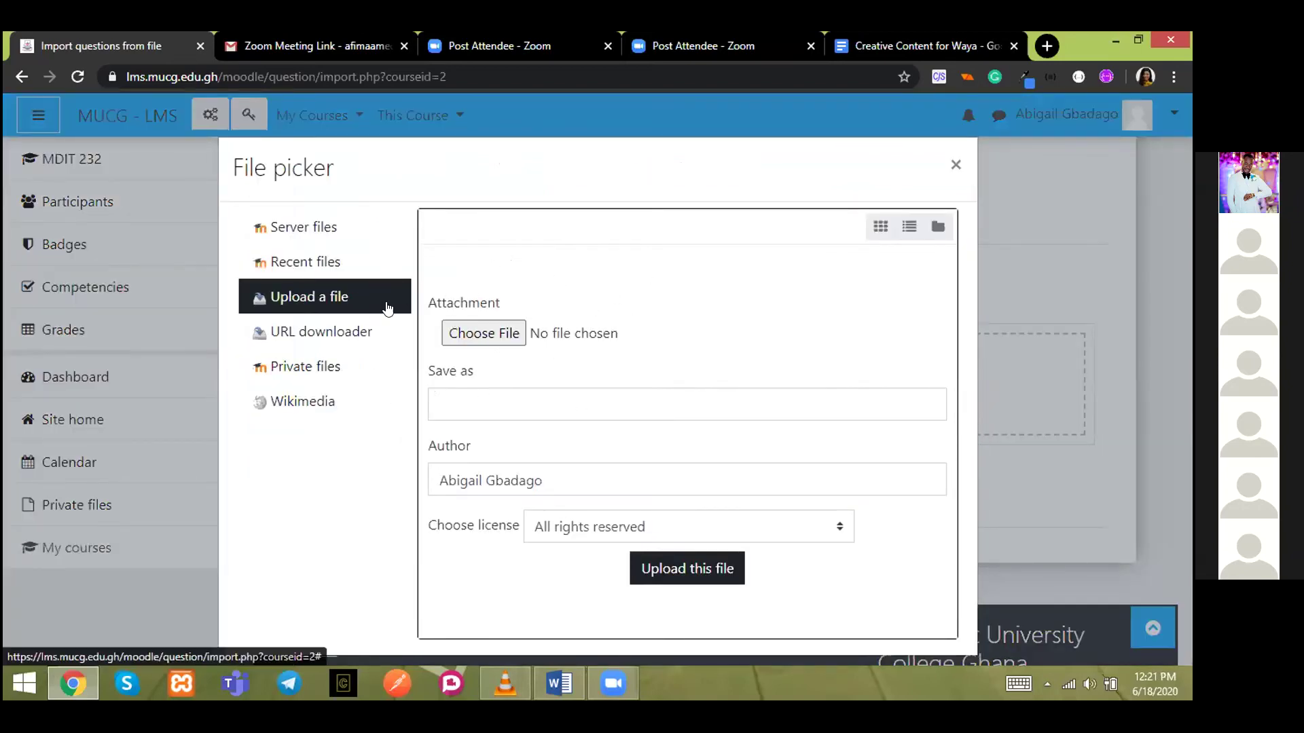
click(484, 334)
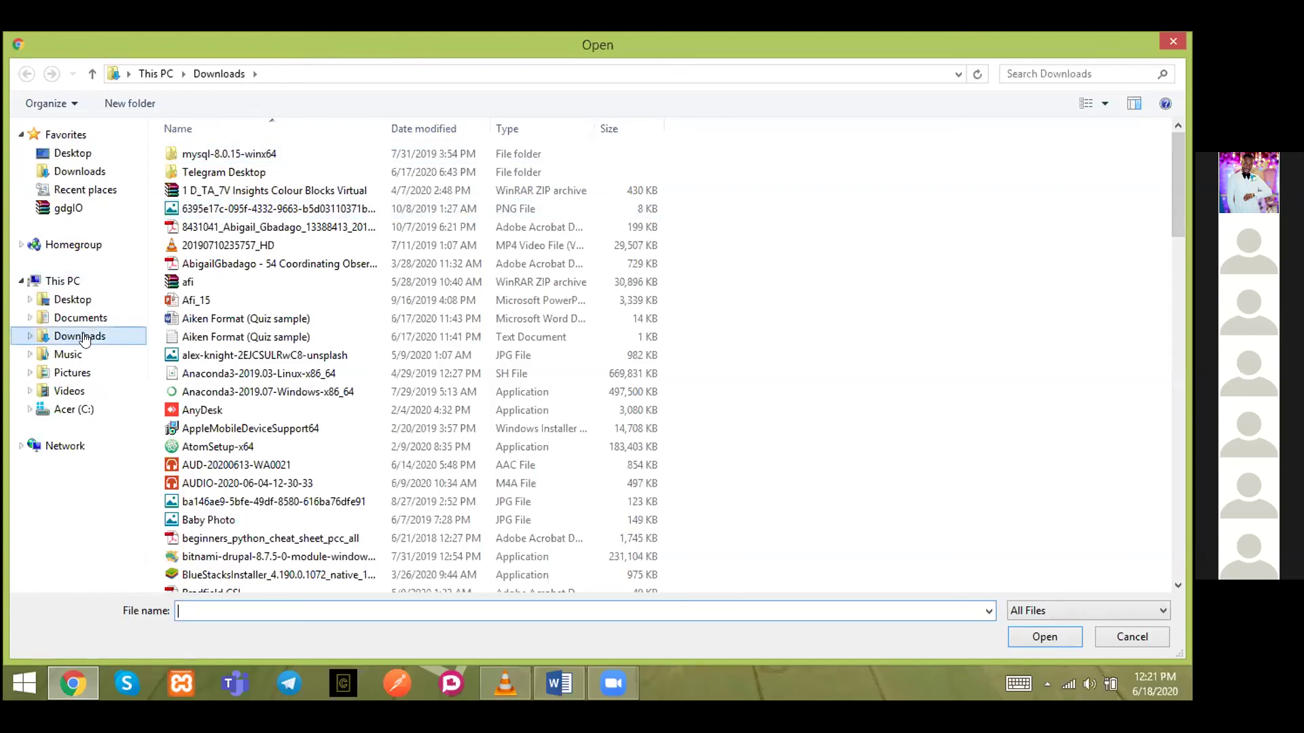
- Pick the 'Aiken Format (Quiz sample)' text document from Downloads in the Open dialog
click(86, 301)
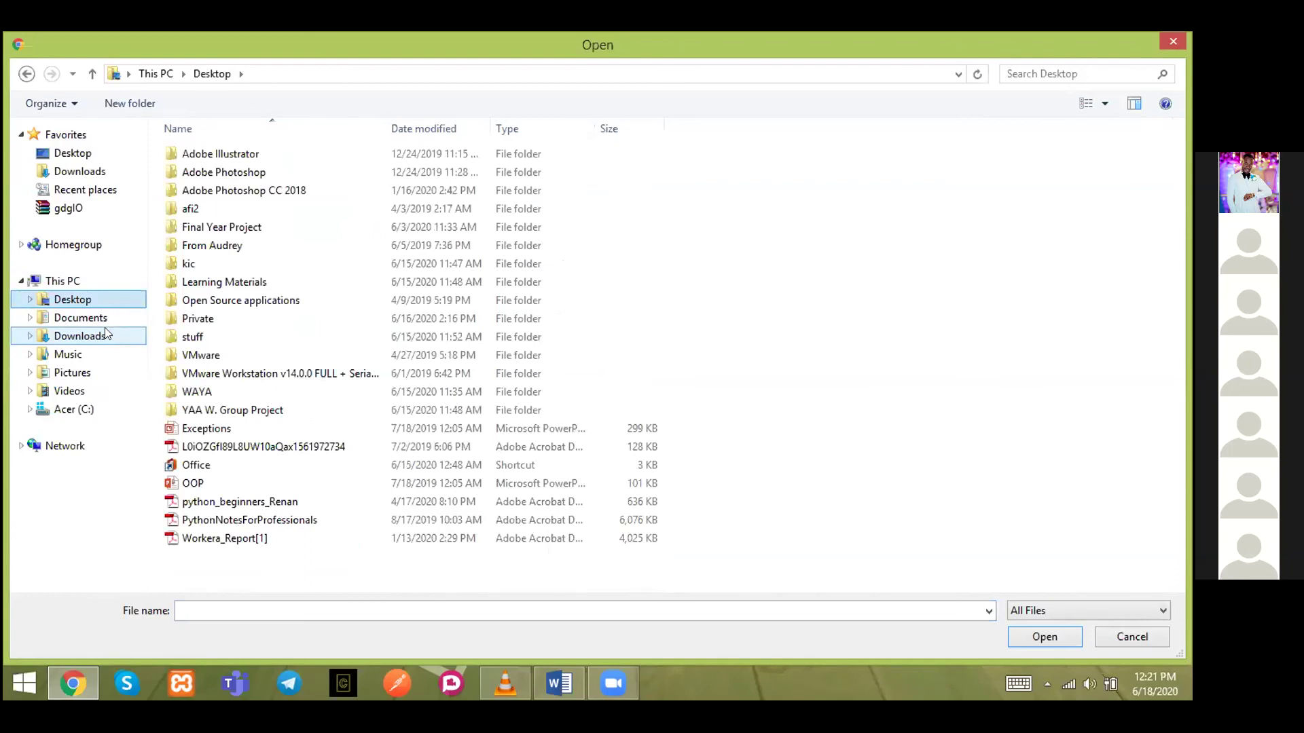
click(94, 336)
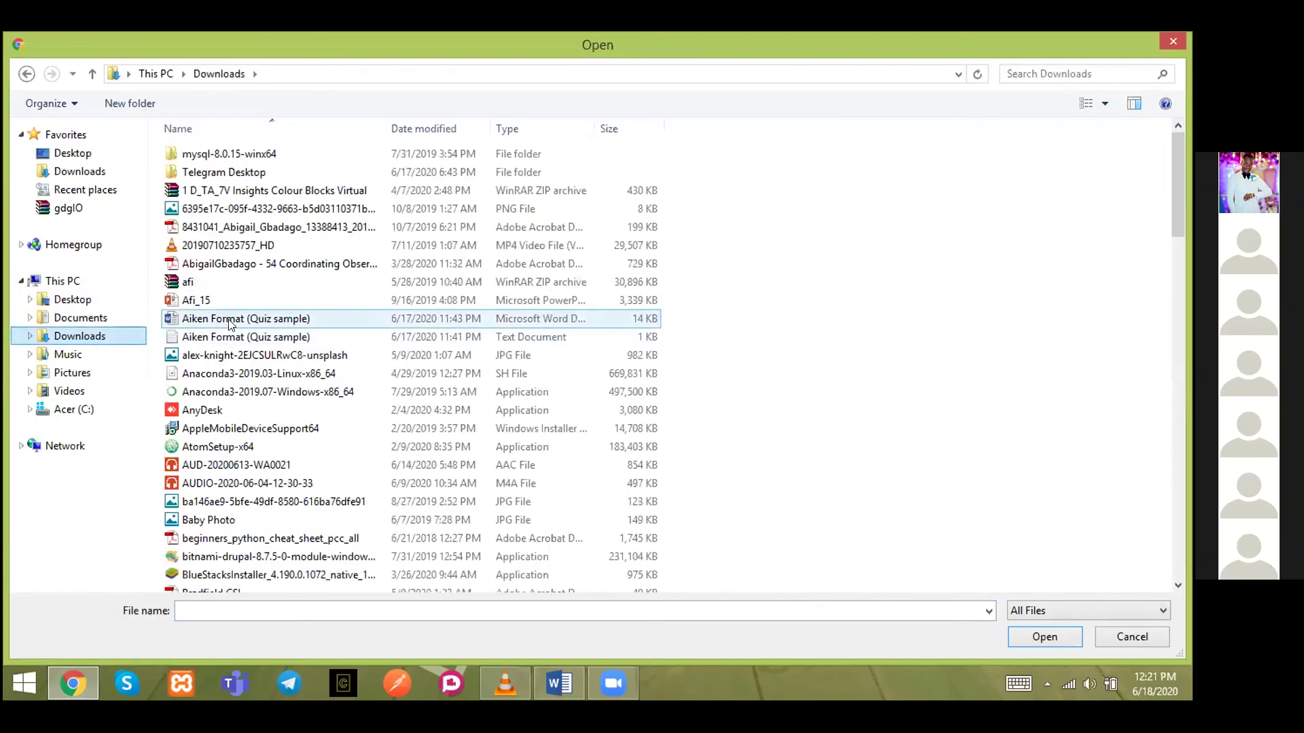
click(243, 330)
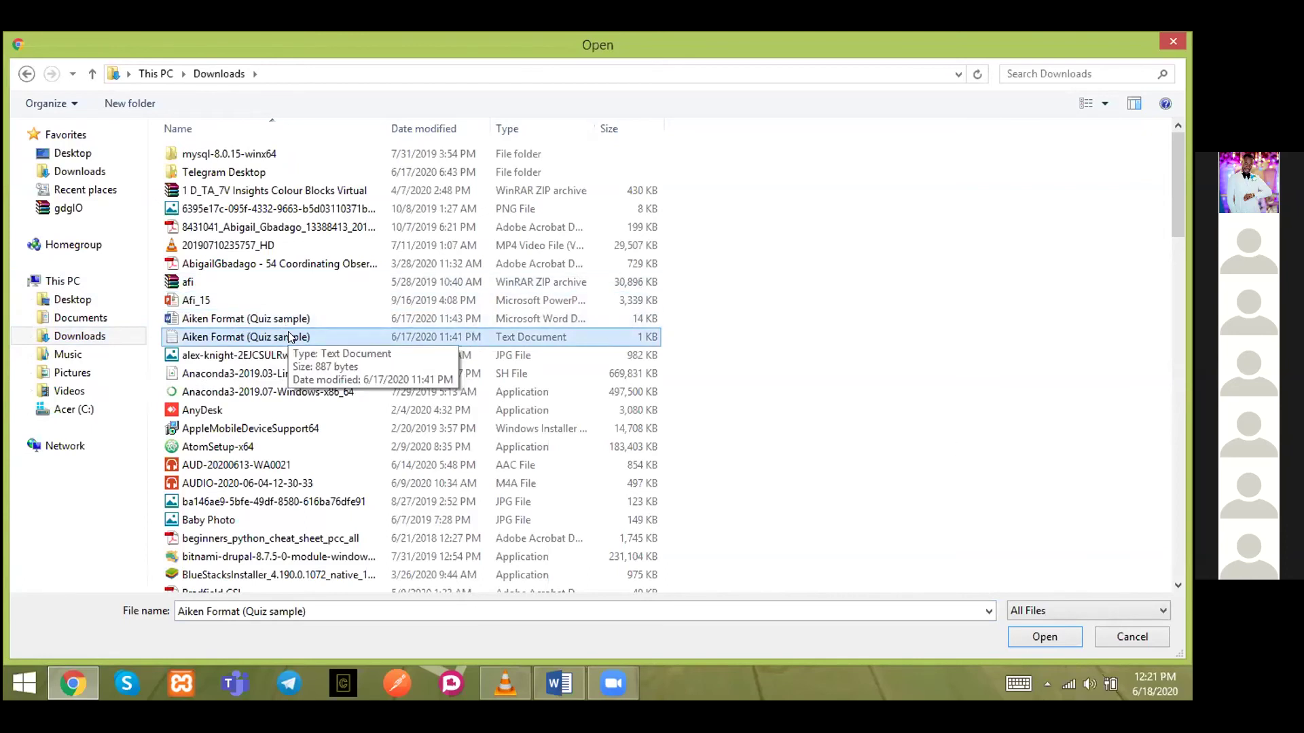
click(1031, 637)
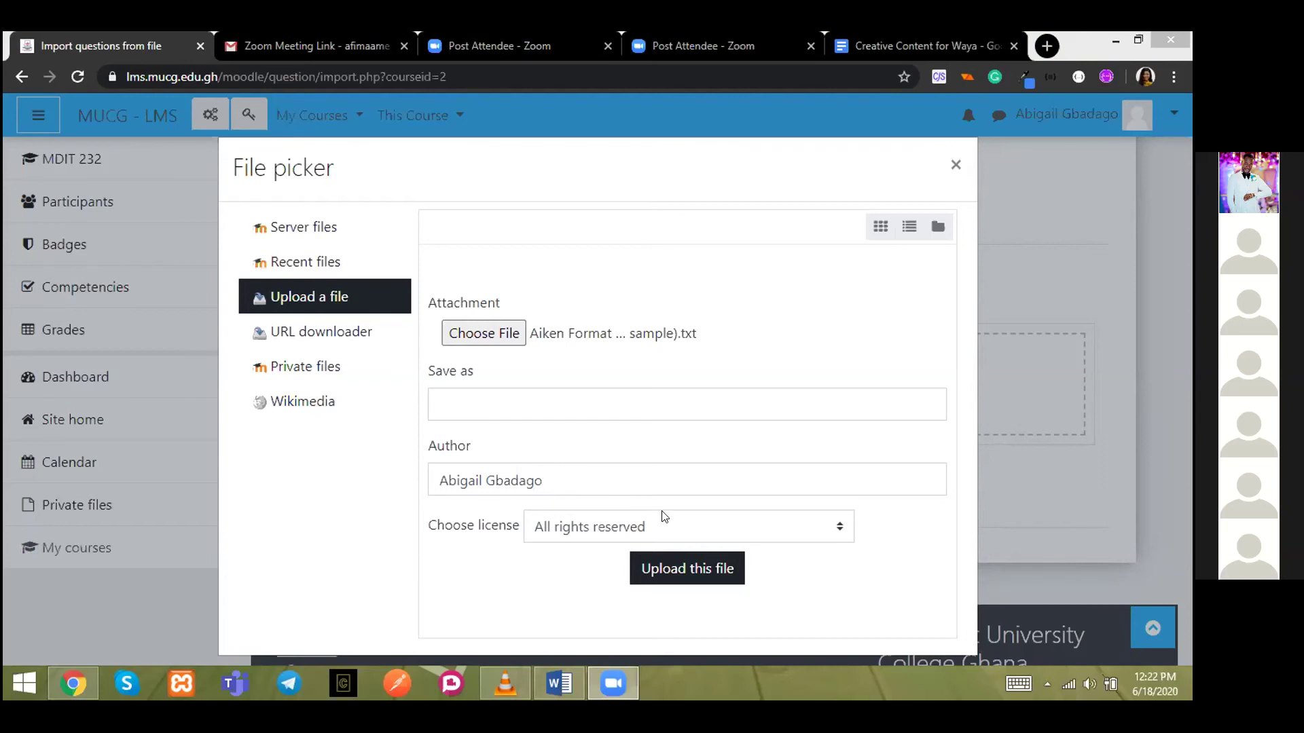
- Try uploading the file, then close the File picker, leaving the import form empty
click(682, 569)
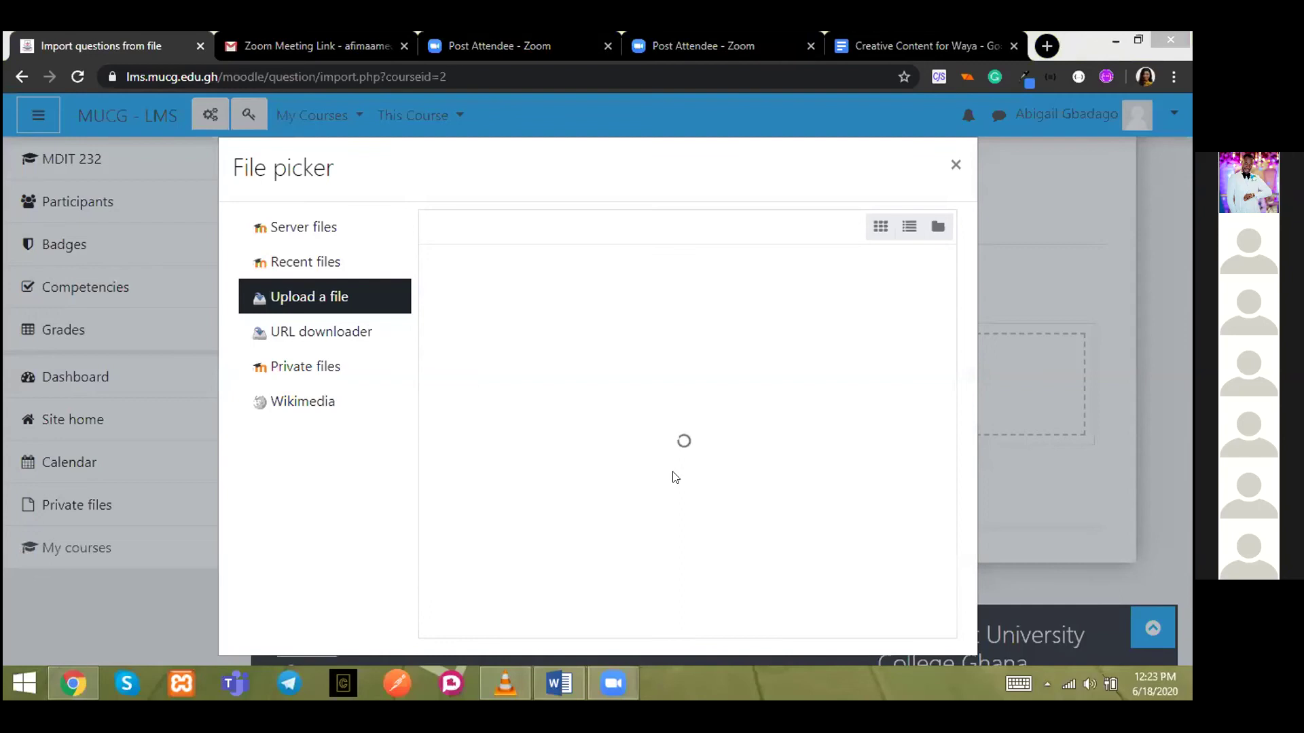
click(952, 165)
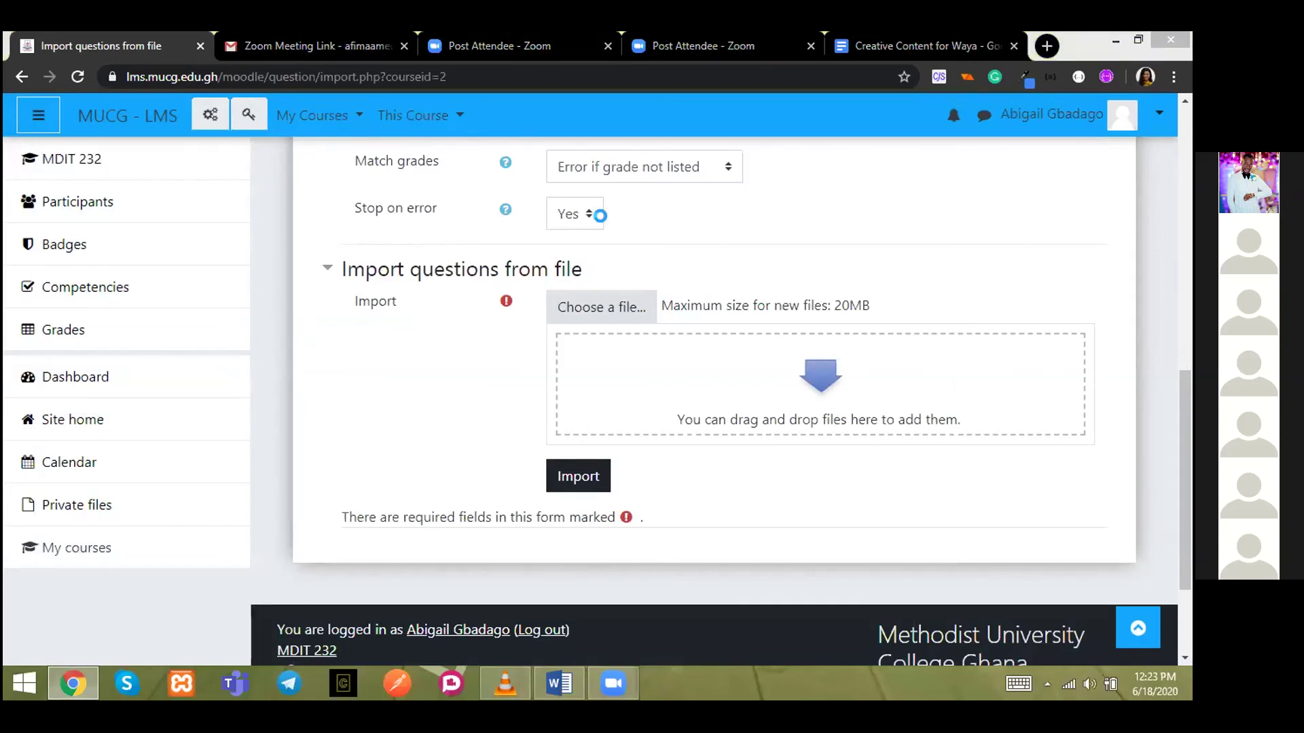
key(super+e)
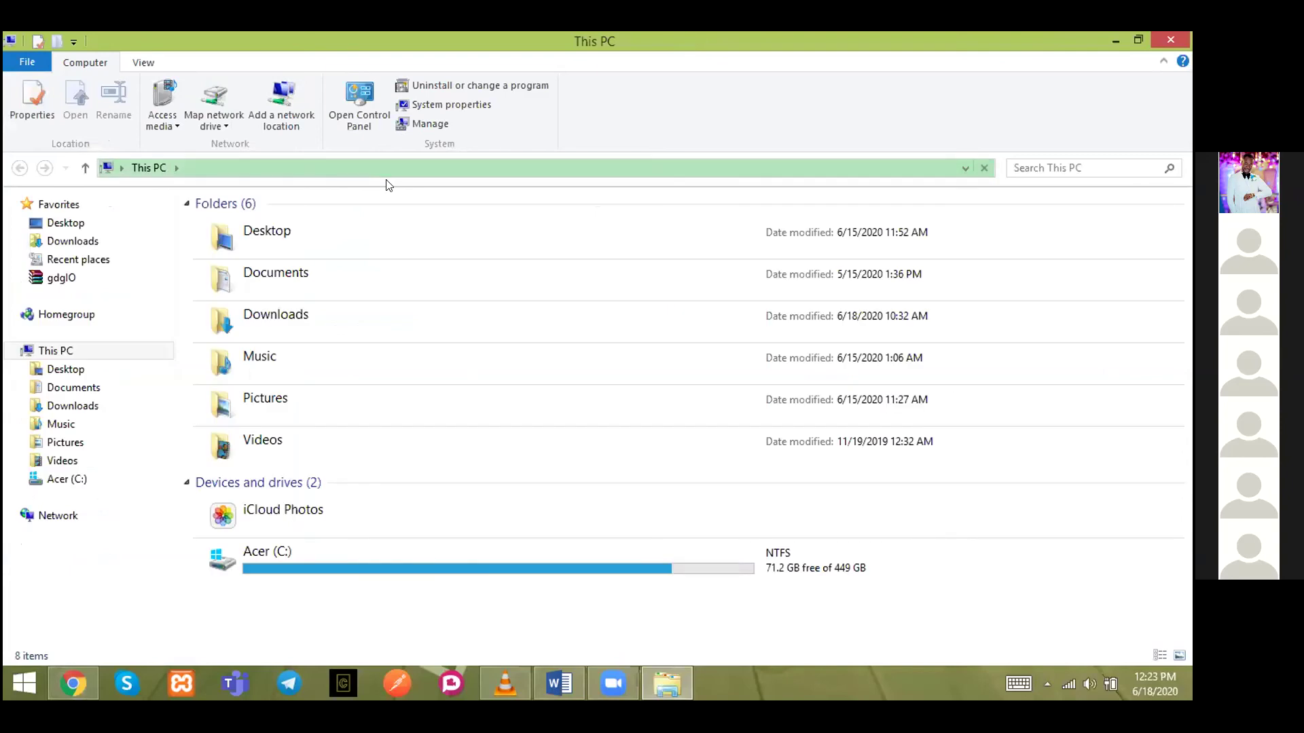
- Drag 'Aiken Format (Quiz sample) (1).txt' from Downloads onto Moodle's import drop area
click(298, 319)
double_click(298, 319)
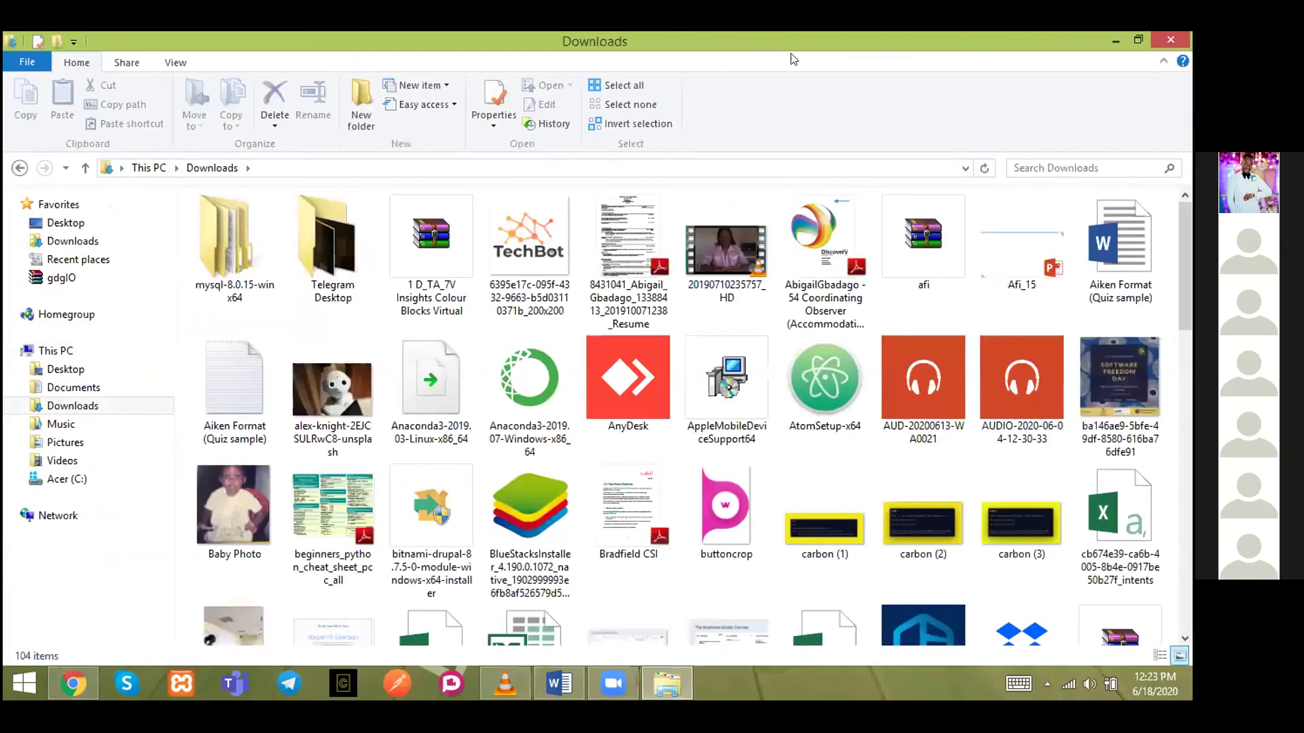
scroll(1189, 273, down, 1)
scroll(1188, 273, up, 1)
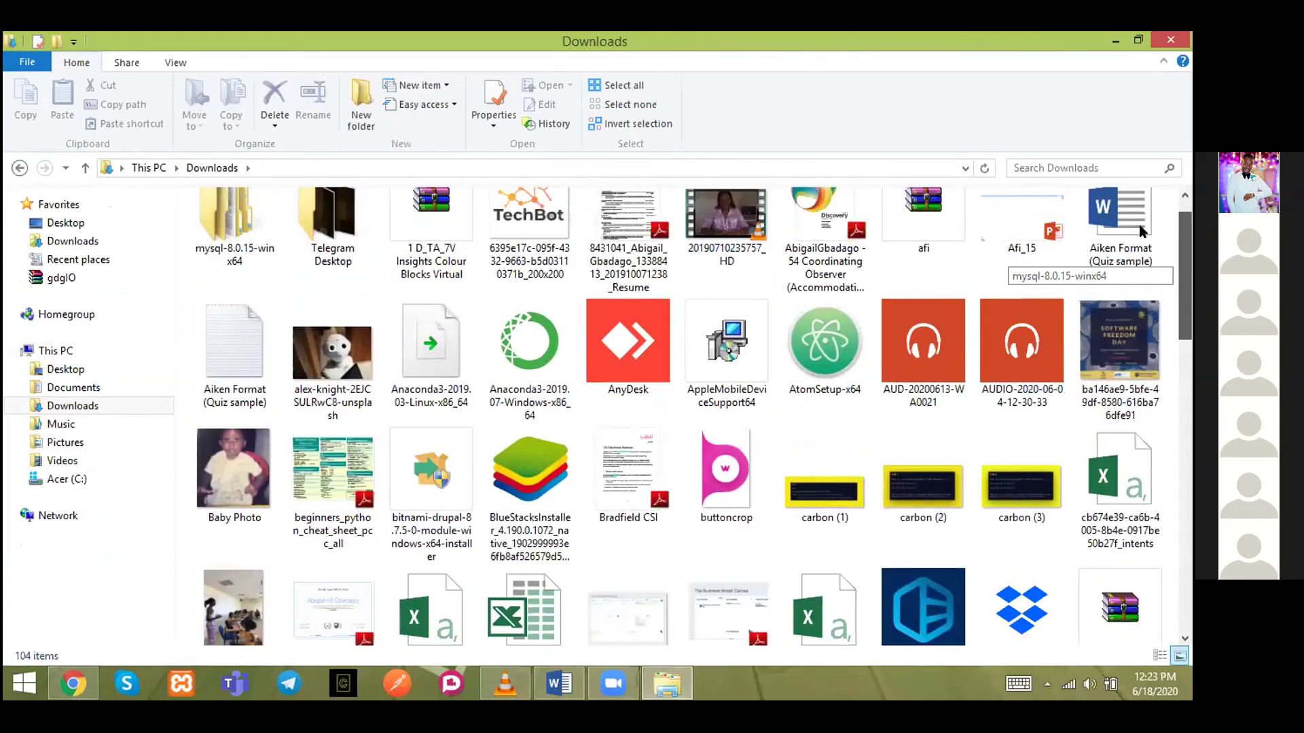
click(1124, 220)
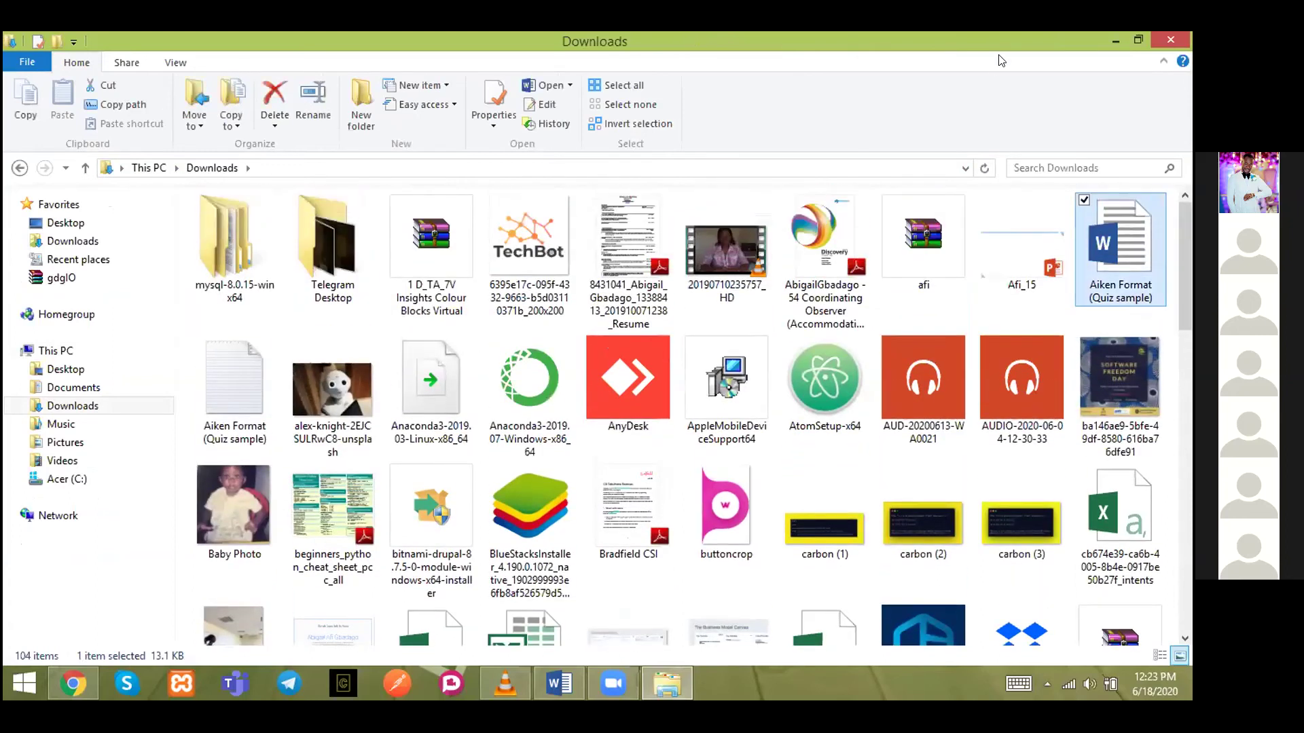
double_click(954, 39)
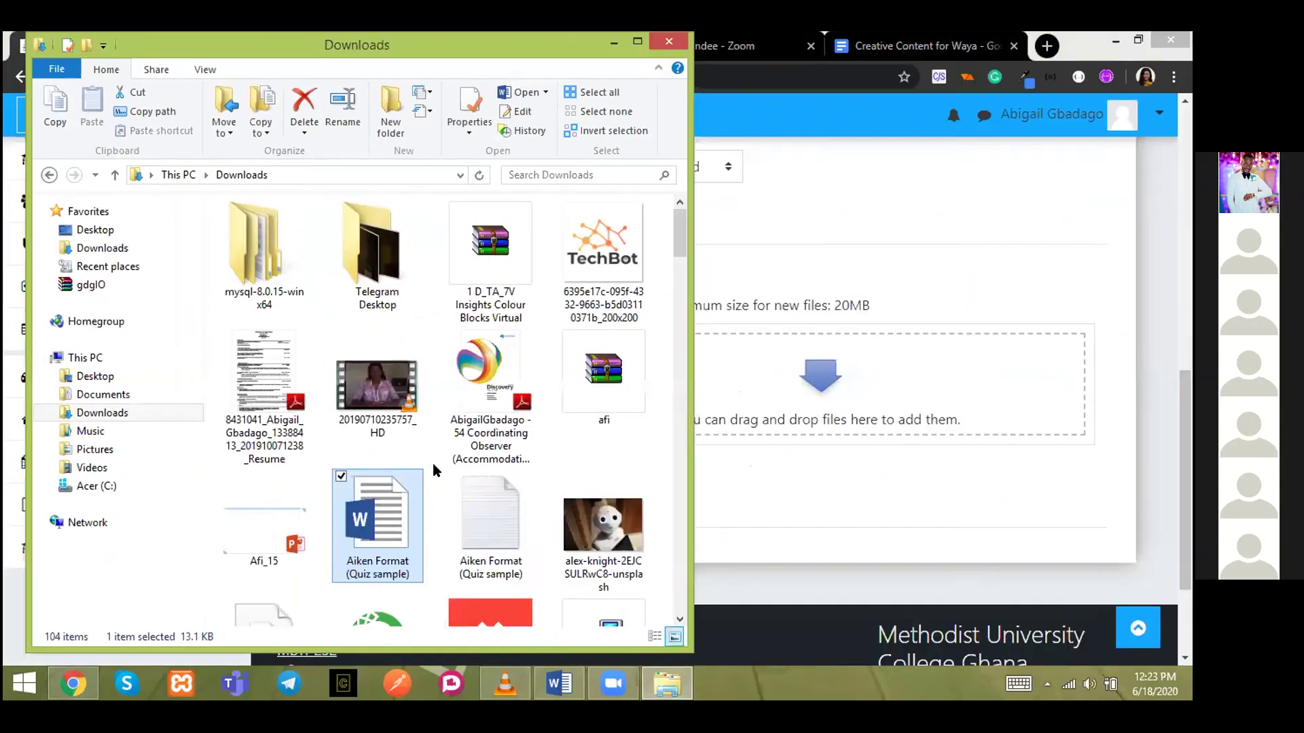
drag(678, 226, 675, 254)
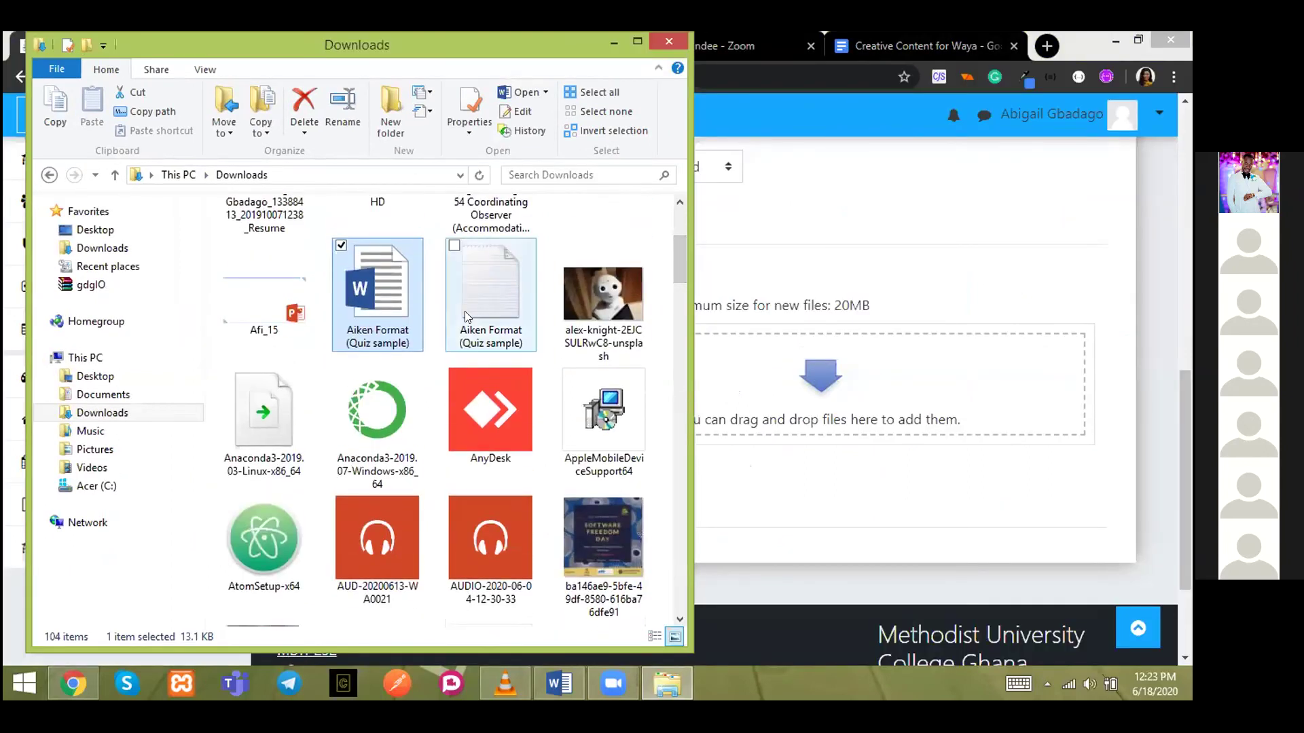
click(465, 258)
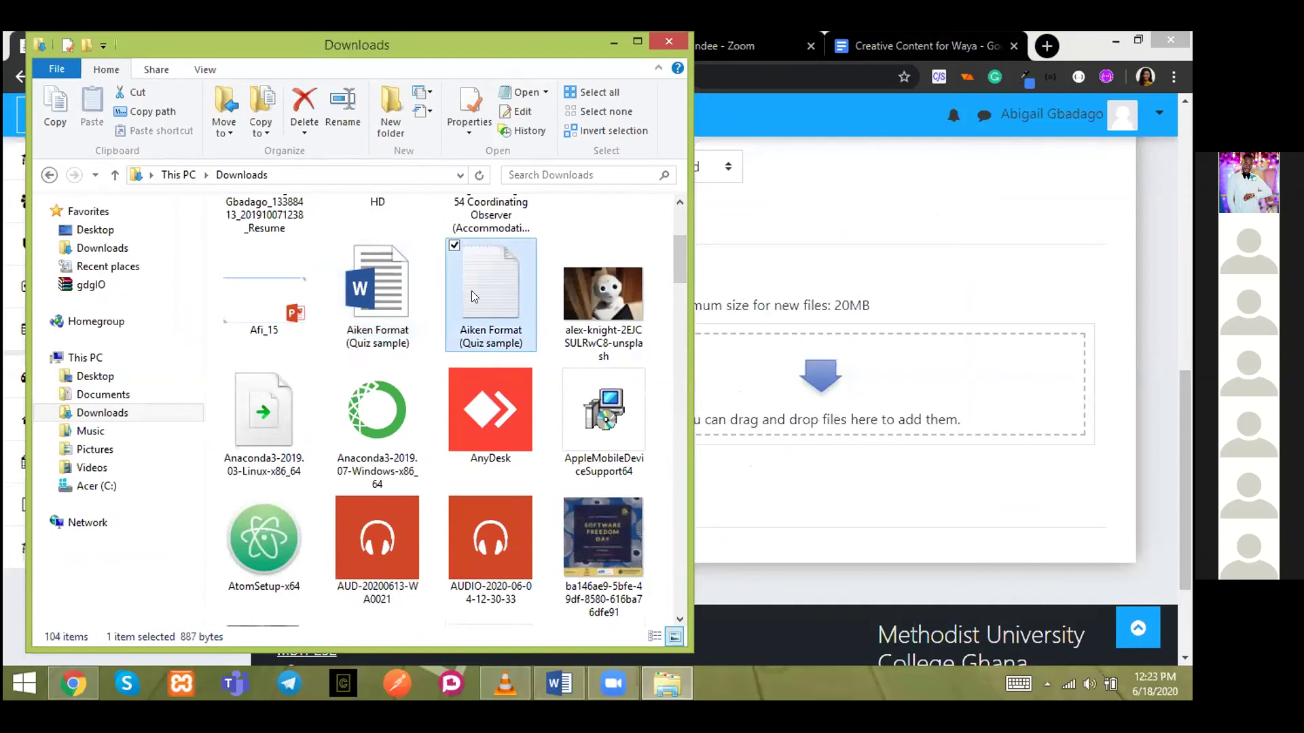
drag(477, 282, 776, 387)
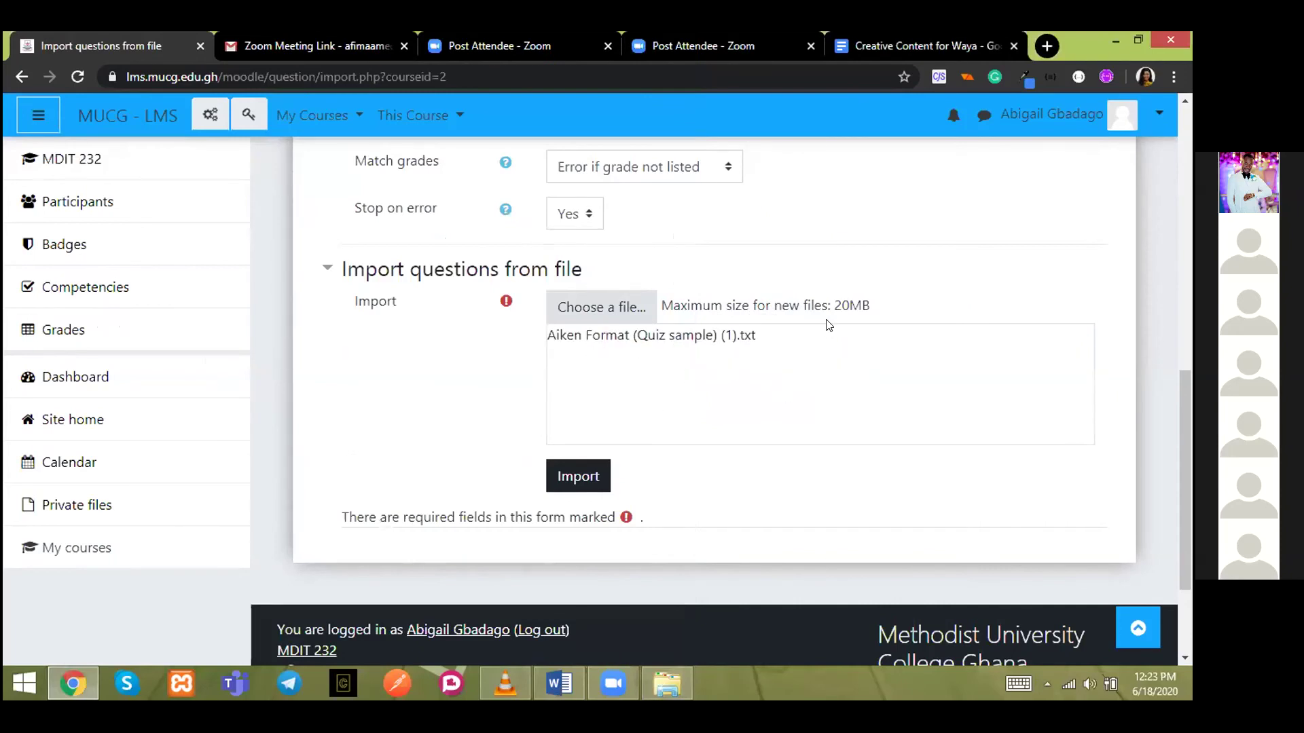
- Import the attached Aiken file and continue after reviewing its five parsed questions
drag(1189, 419, 1188, 443)
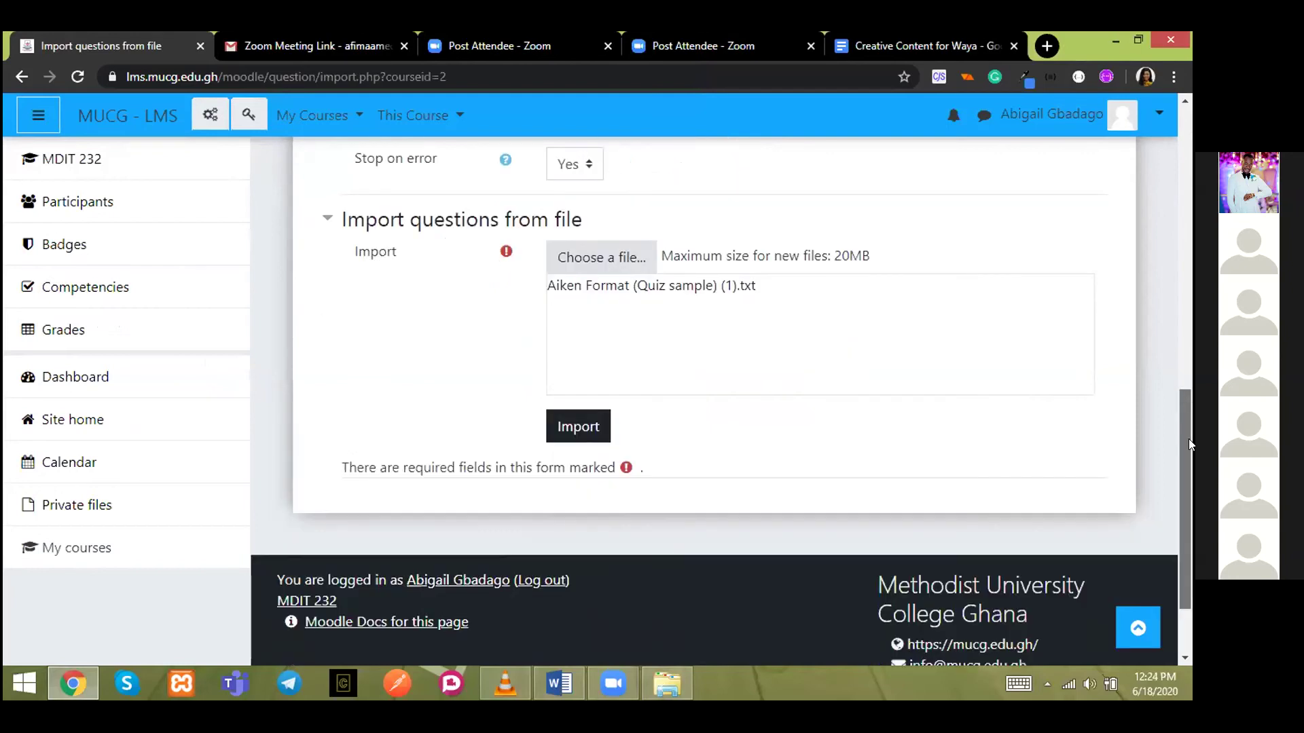
click(578, 416)
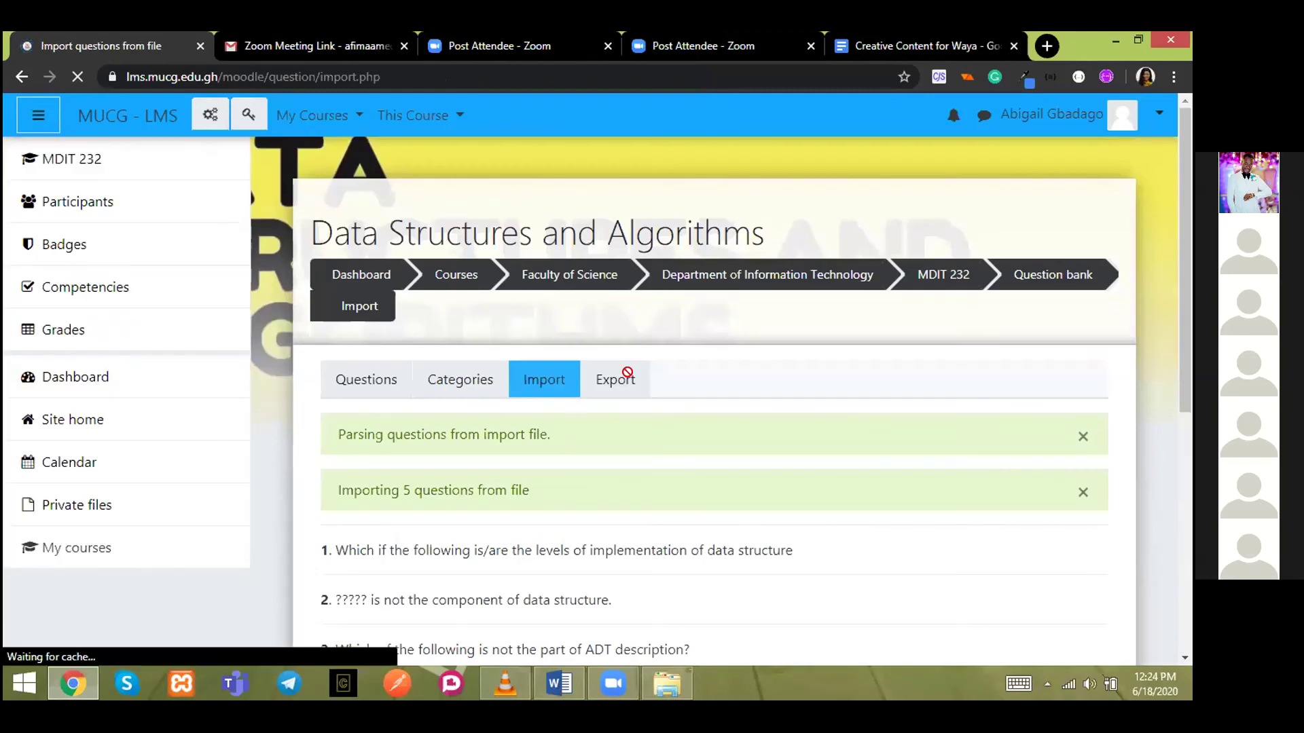
drag(1188, 313, 1189, 422)
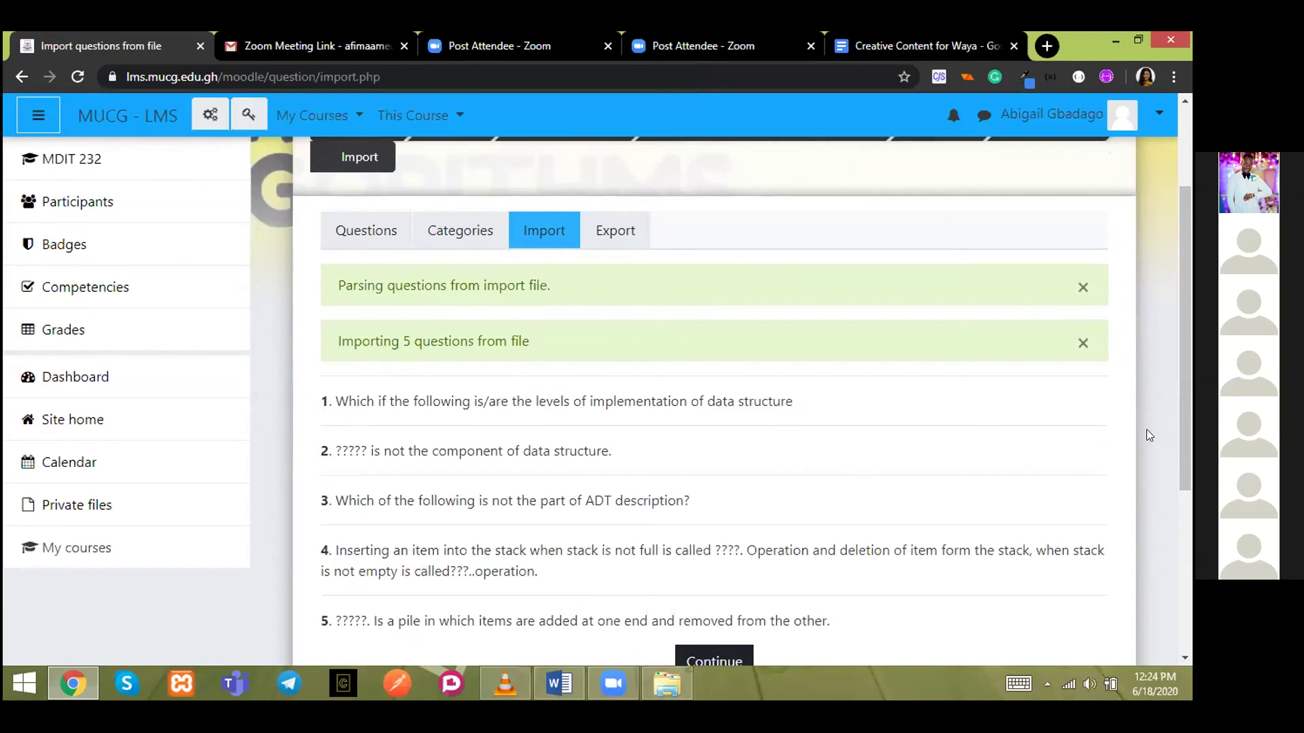
scroll(1188, 413, down, 3)
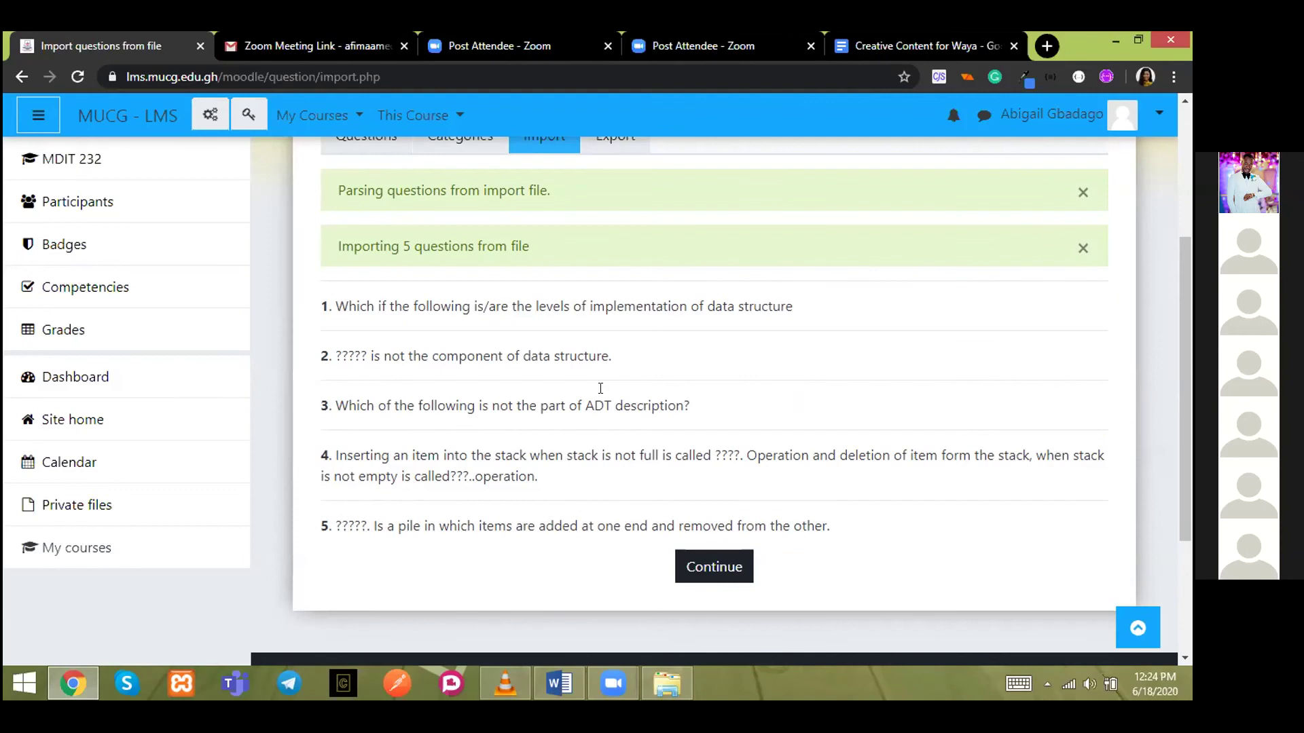
click(711, 559)
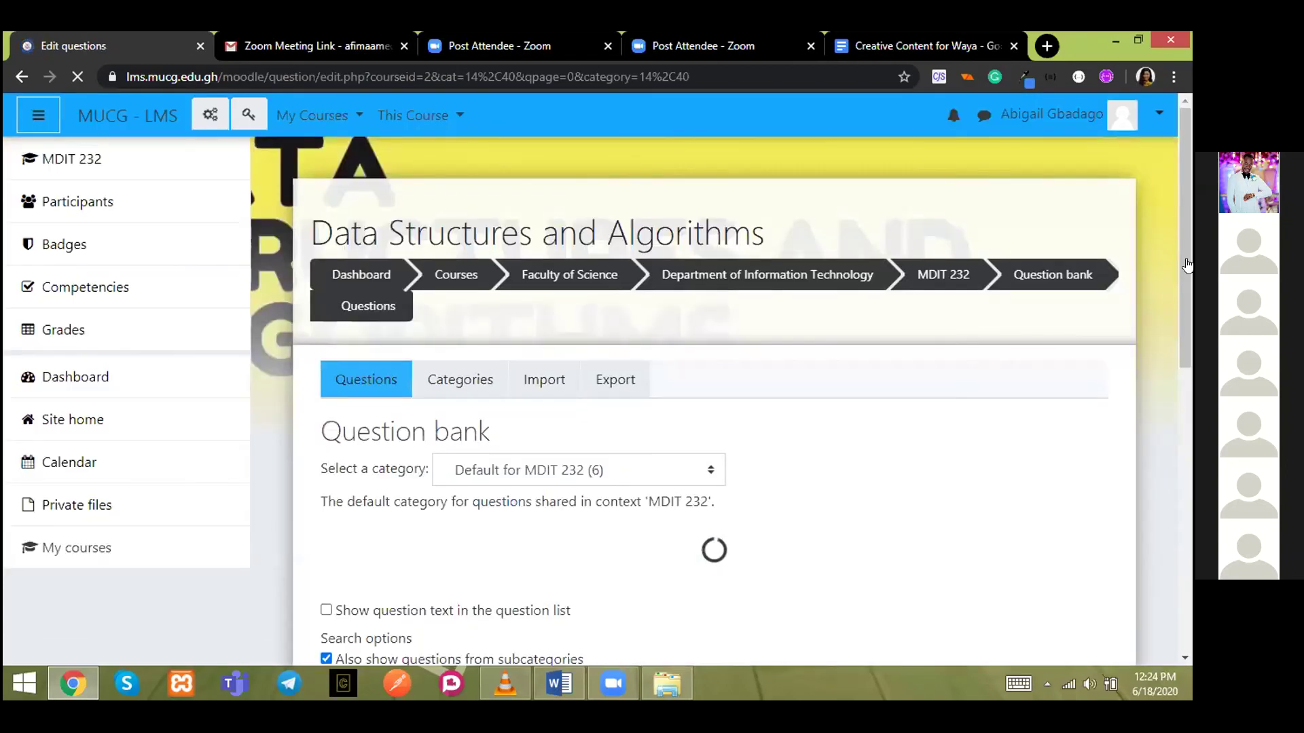
- Scroll through the six-question bank and try the Filter by tags dropdown
drag(1186, 265, 1189, 360)
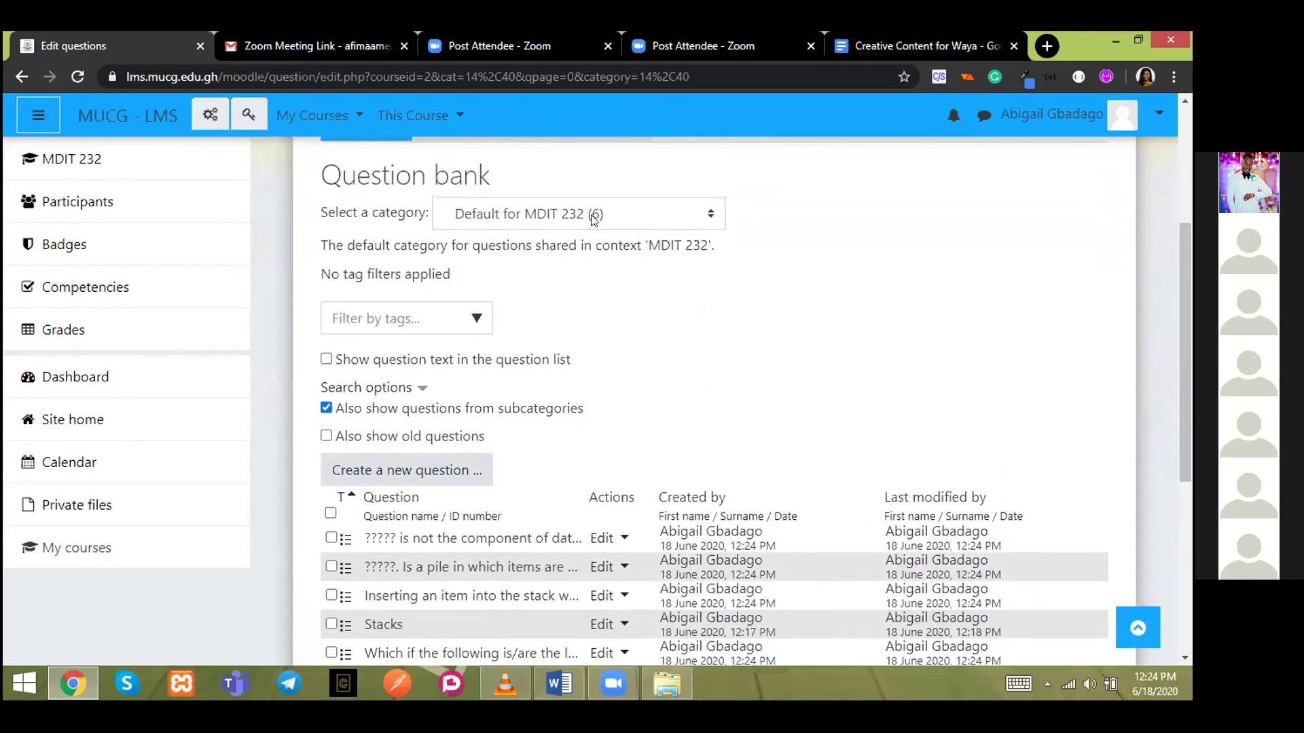
scroll(1188, 383, down, 2)
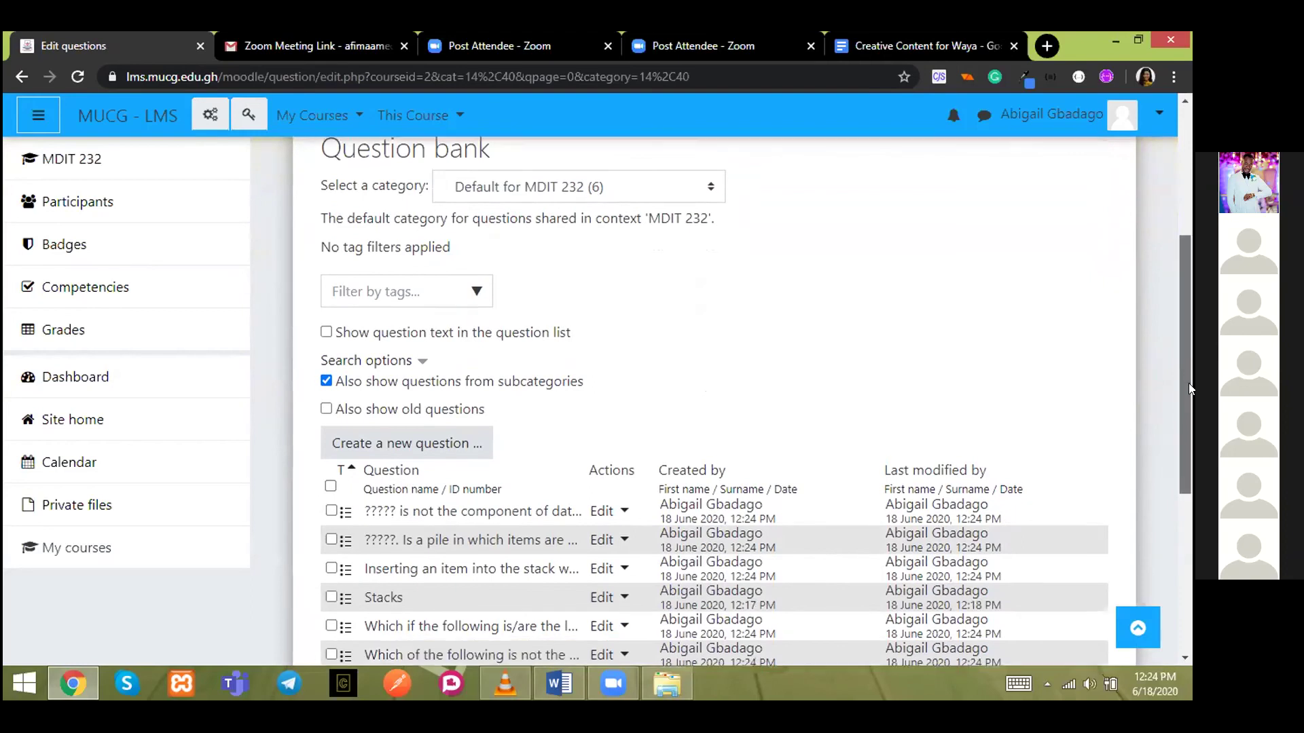
scroll(605, 232, up, 1)
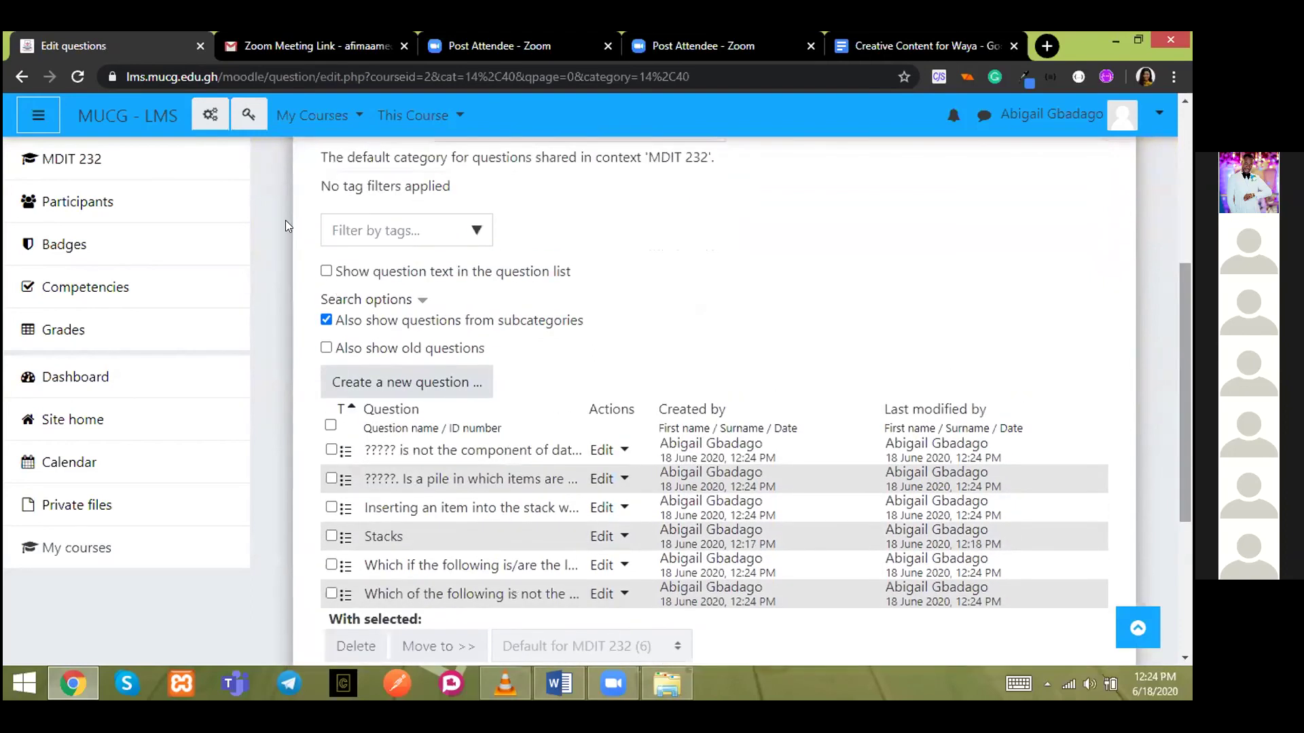
click(418, 233)
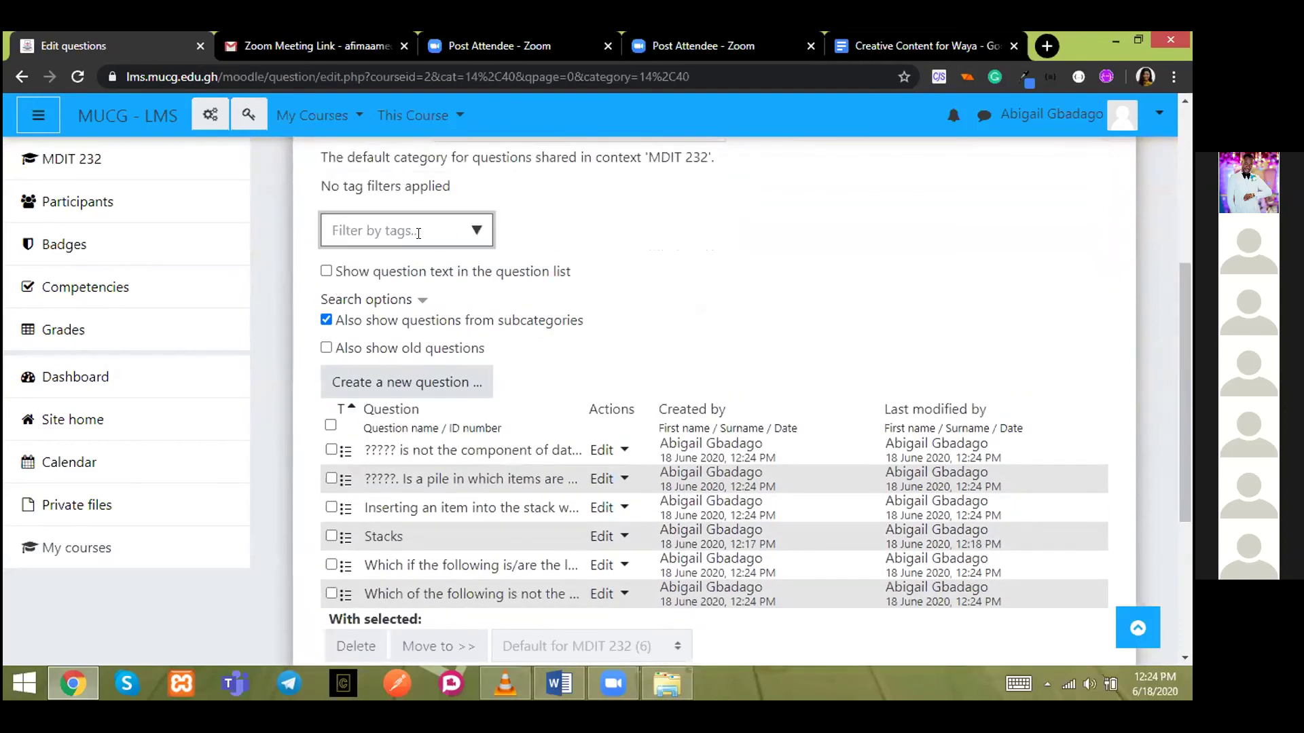
click(476, 235)
click(570, 250)
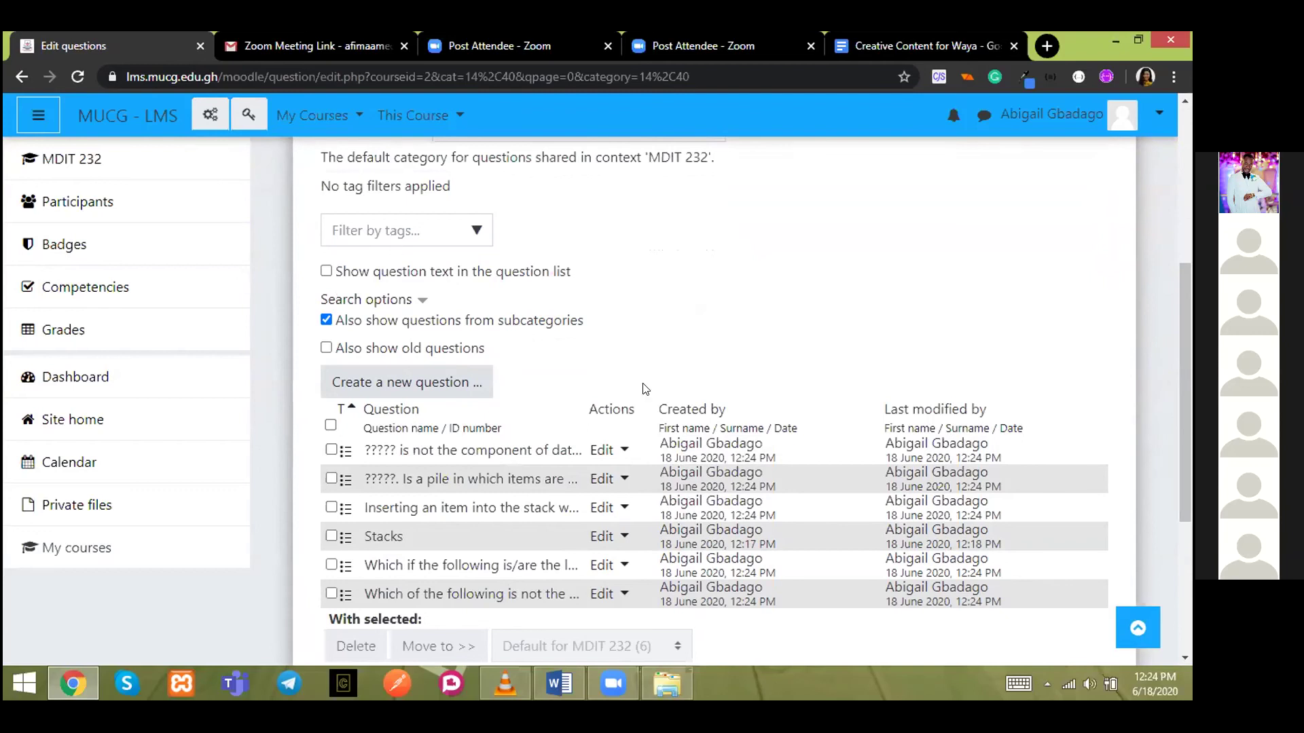
scroll(493, 386, down, 1)
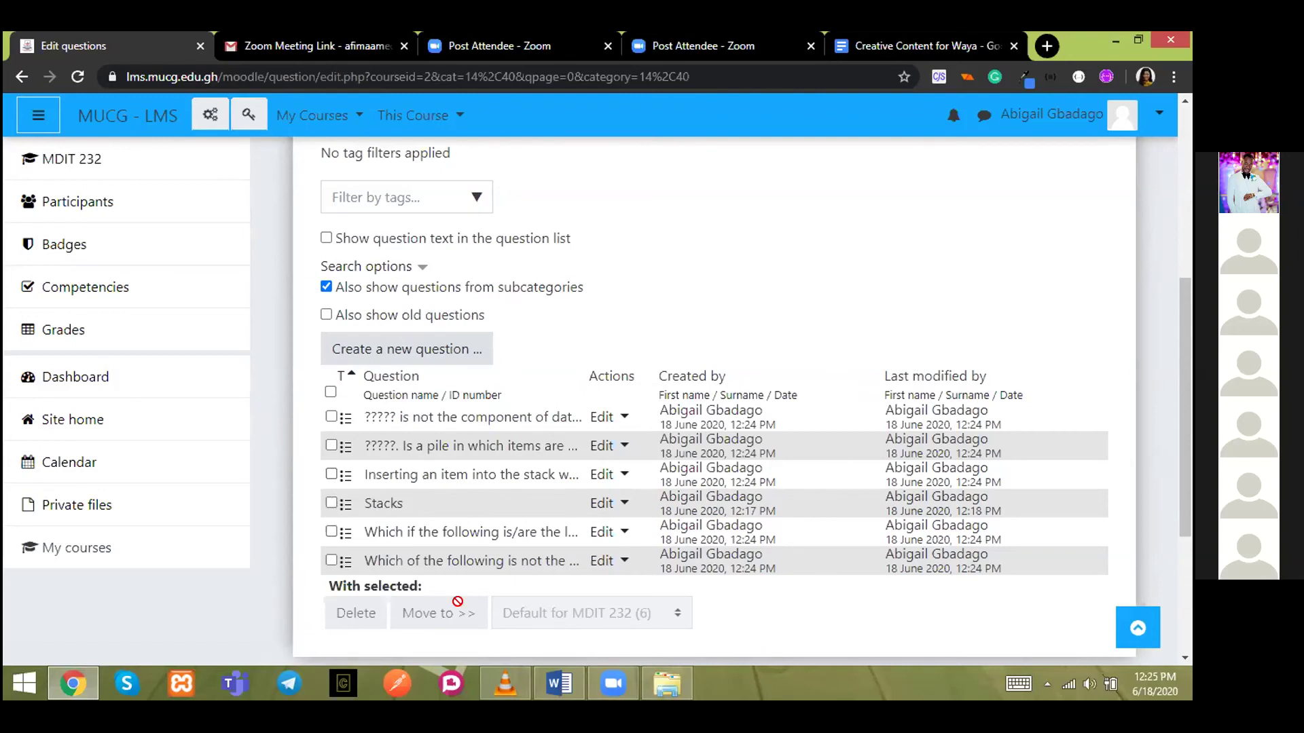
- Open the Edit menu for the first question and choose to edit it
drag(1188, 437, 1189, 465)
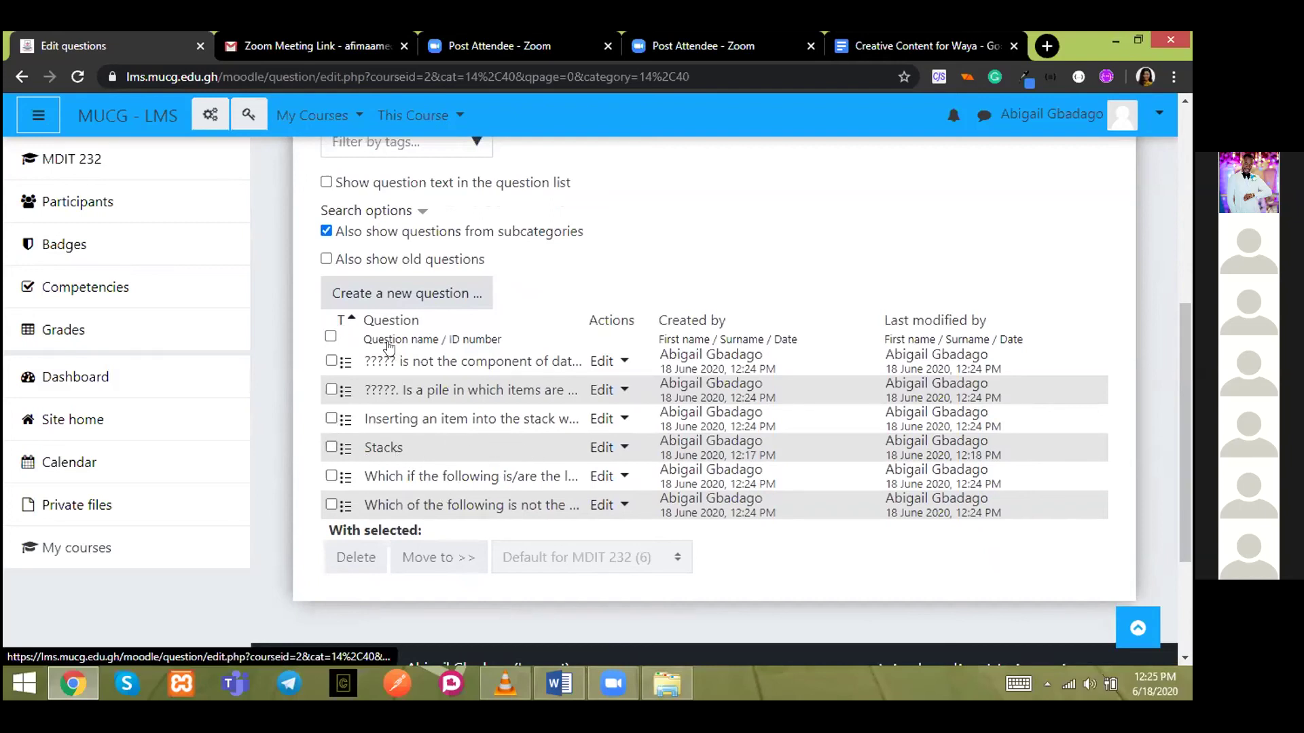
click(622, 362)
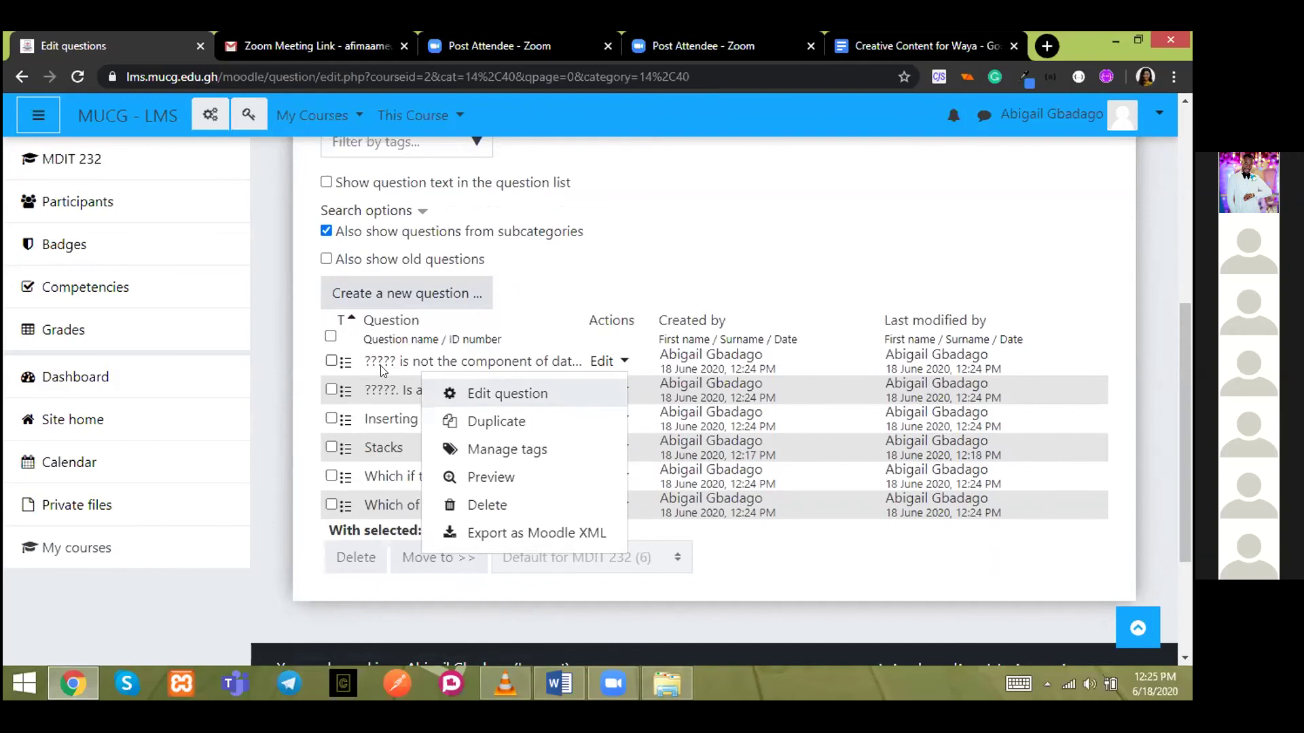
click(482, 392)
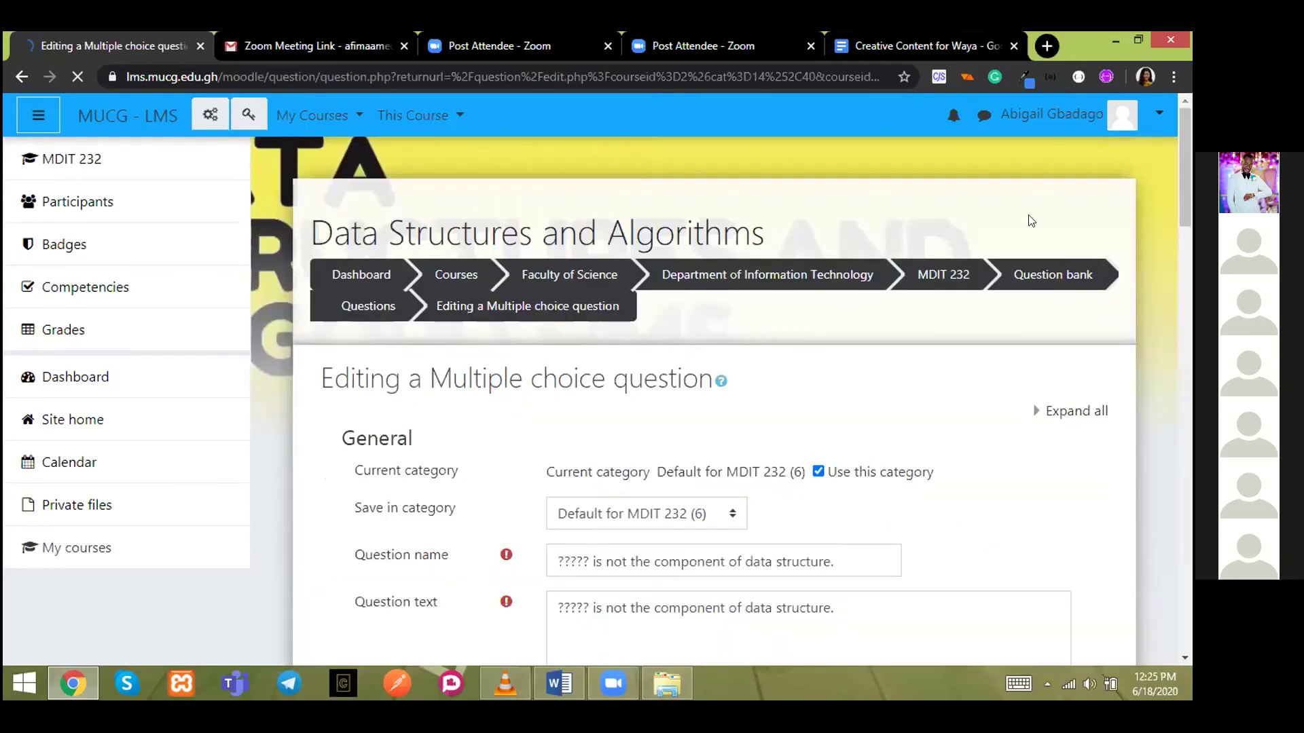
- Delete the '?????' placeholders from name and text, and start the question name with 'What'
scroll(951, 244, down, 3)
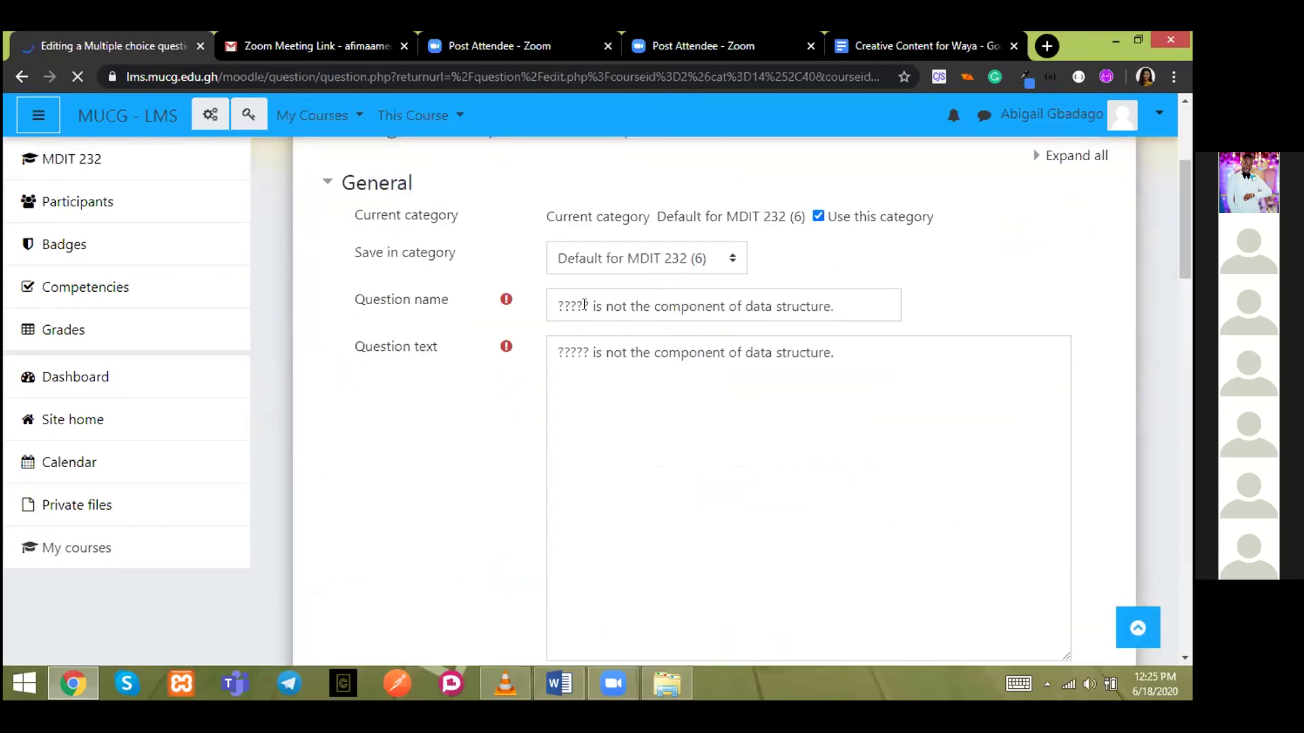
double_click(547, 304)
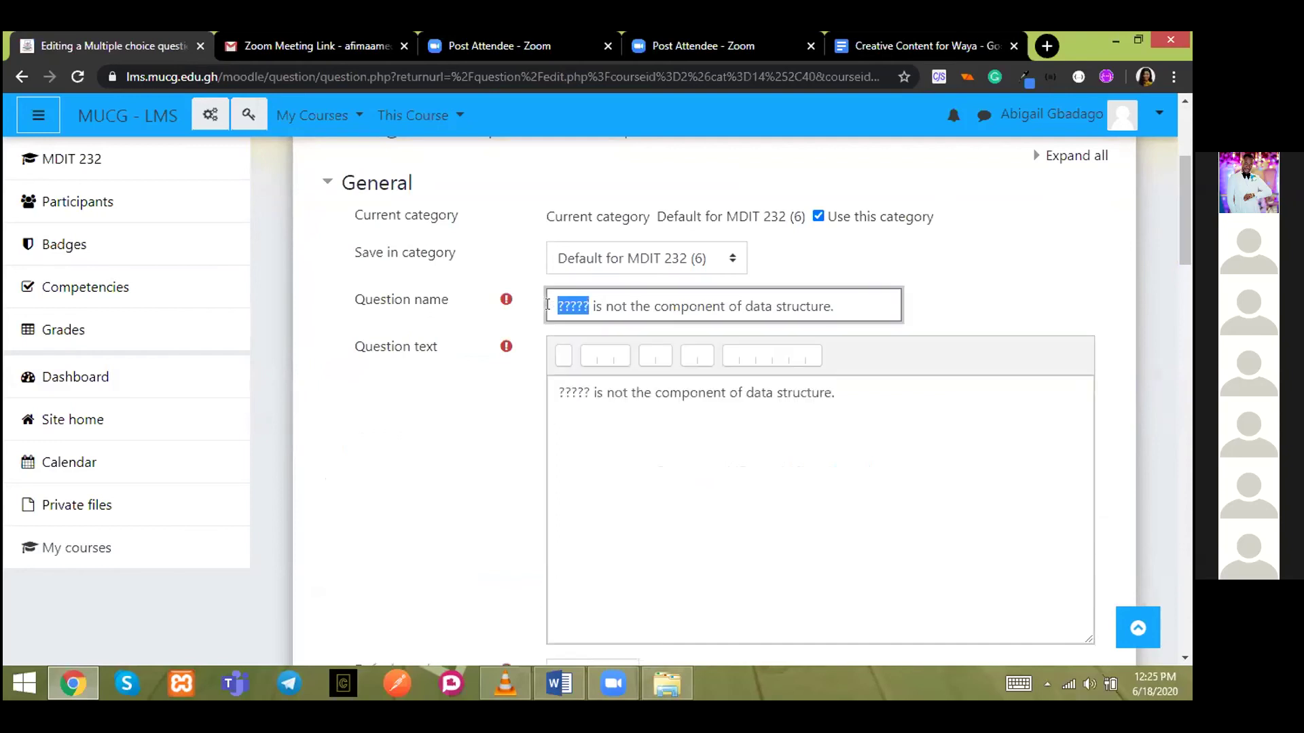
key(BackSpace)
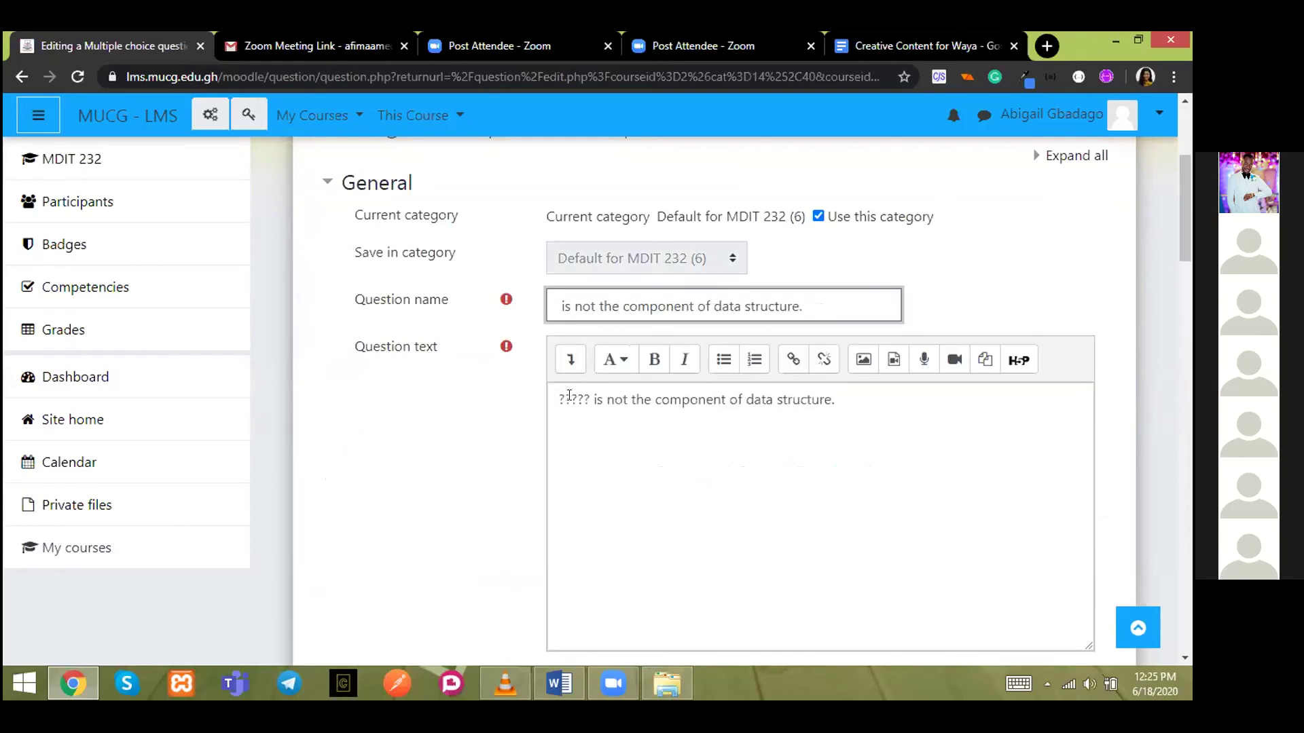
double_click(569, 398)
key(BackSpace)
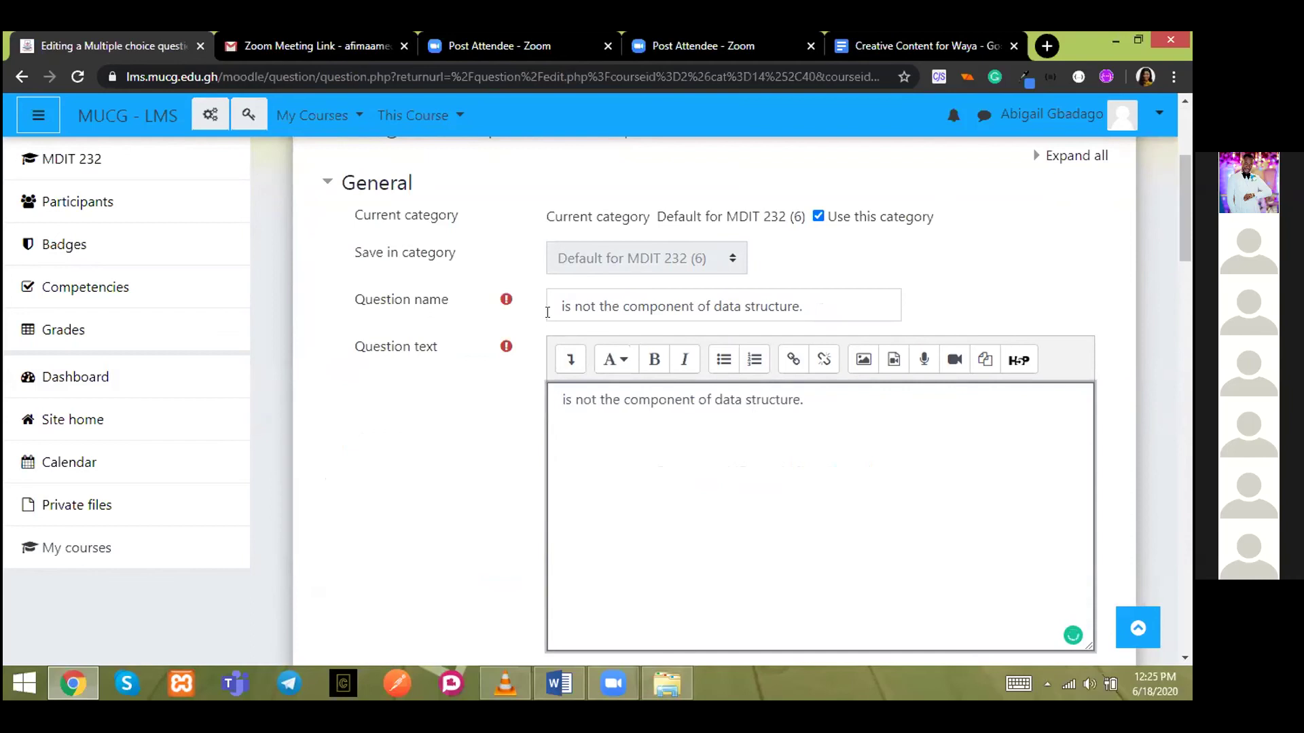
click(547, 305)
key(Caps_Lock)
key(Caps_Lock)
text(w)
key(BackSpace)
key(Caps_Lock)
text(W)
key(Caps_Lock)
text(hat)
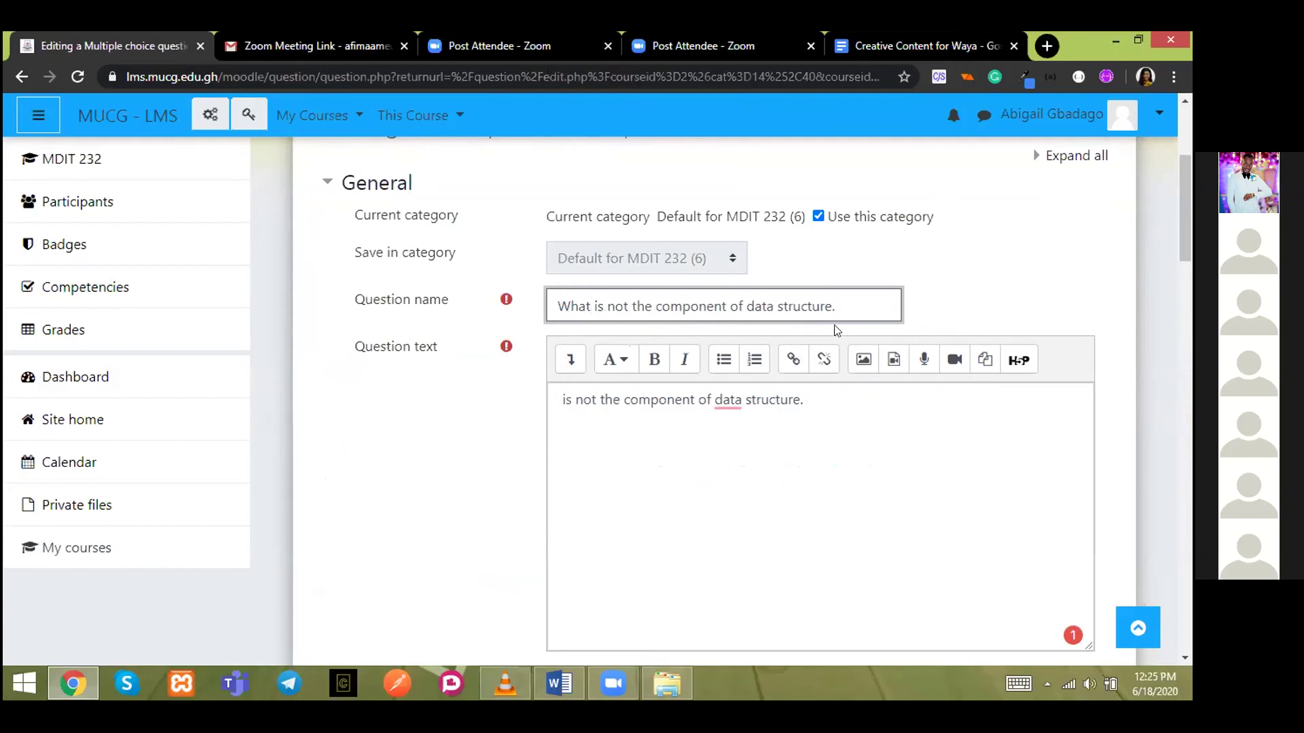
- Start the question text with 'What' as well and save the question
click(554, 394)
key(Caps_Lock)
text(W)
key(Caps_Lock)
text(hta)
key(BackSpace)
key(BackSpace)
text(at)
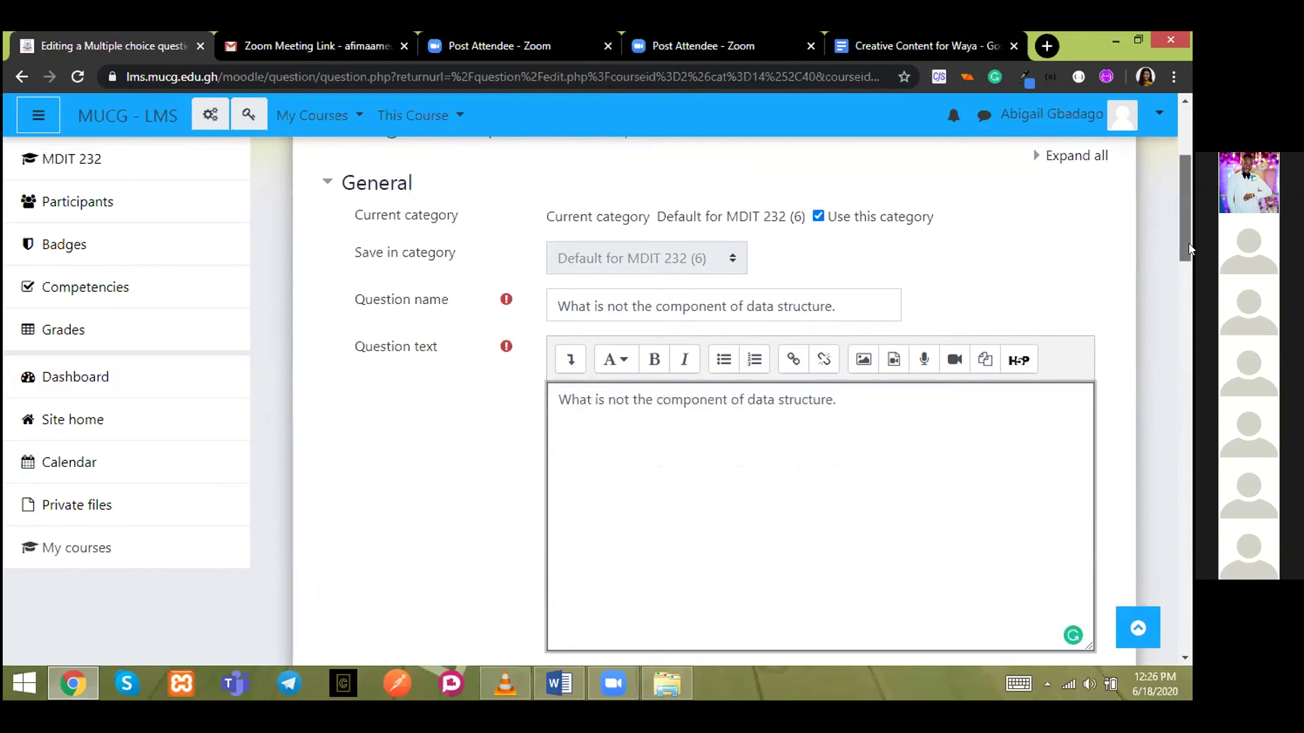
scroll(1176, 299, down, 5)
scroll(1176, 300, down, 3)
scroll(1170, 333, up, 4)
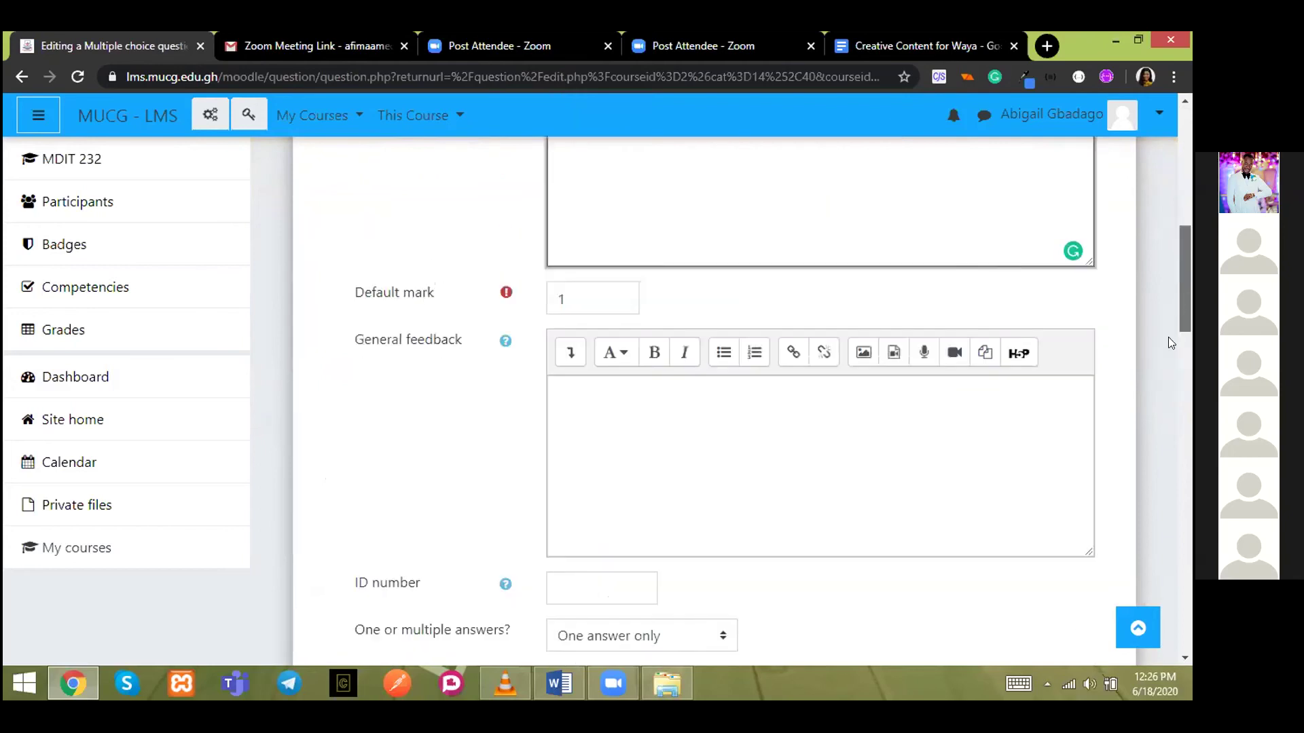
scroll(1147, 428, down, 10)
scroll(1139, 584, down, 8)
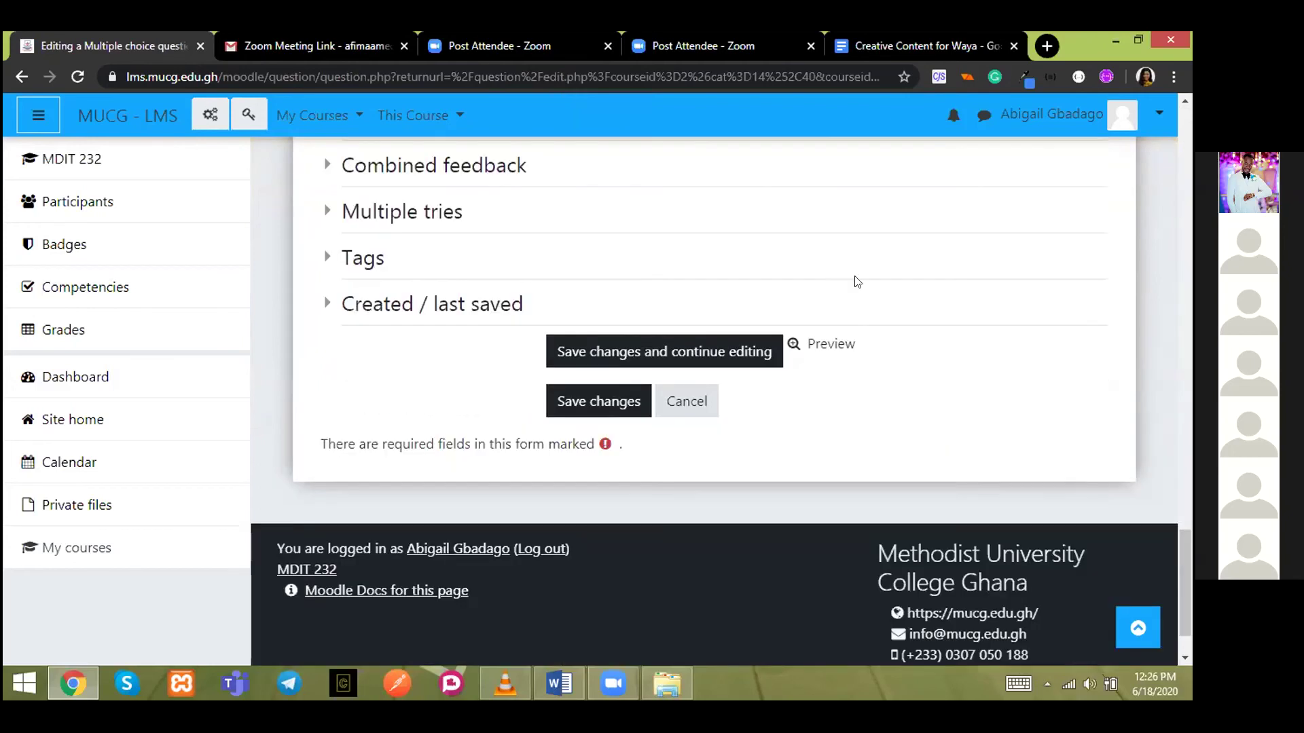
click(595, 402)
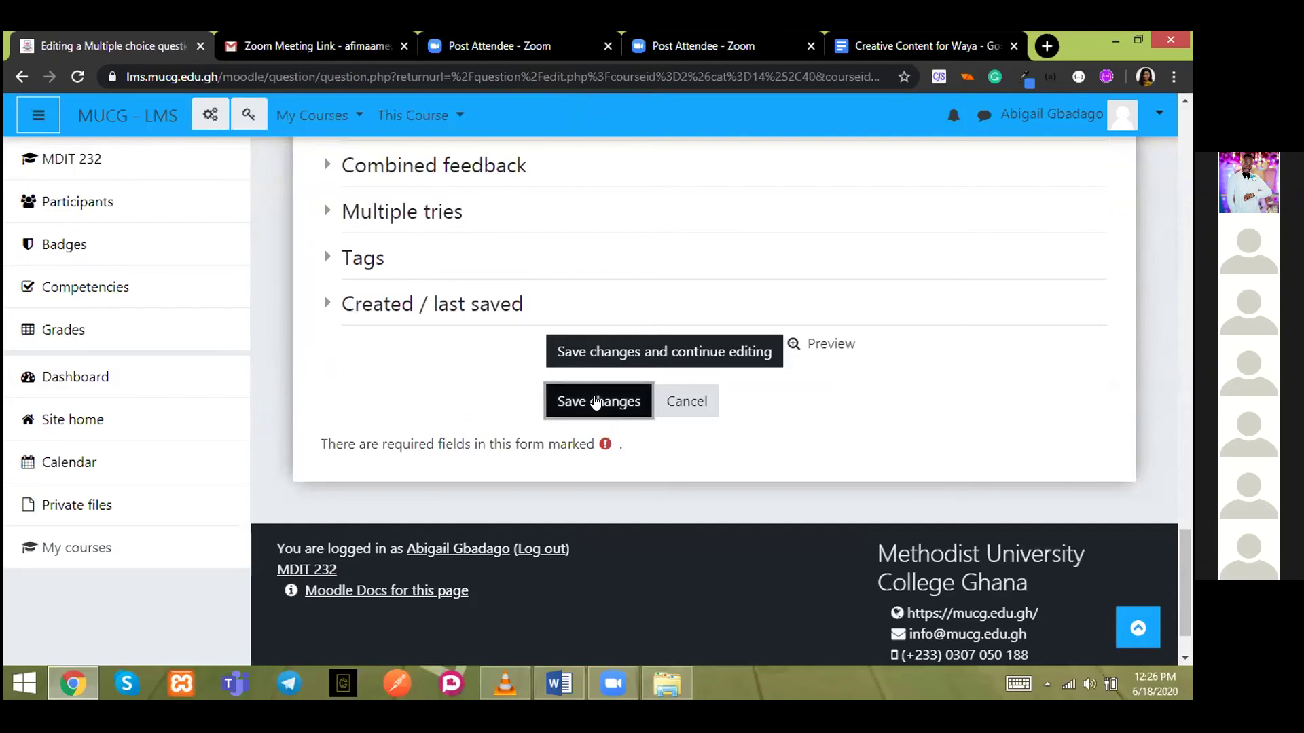
click(595, 401)
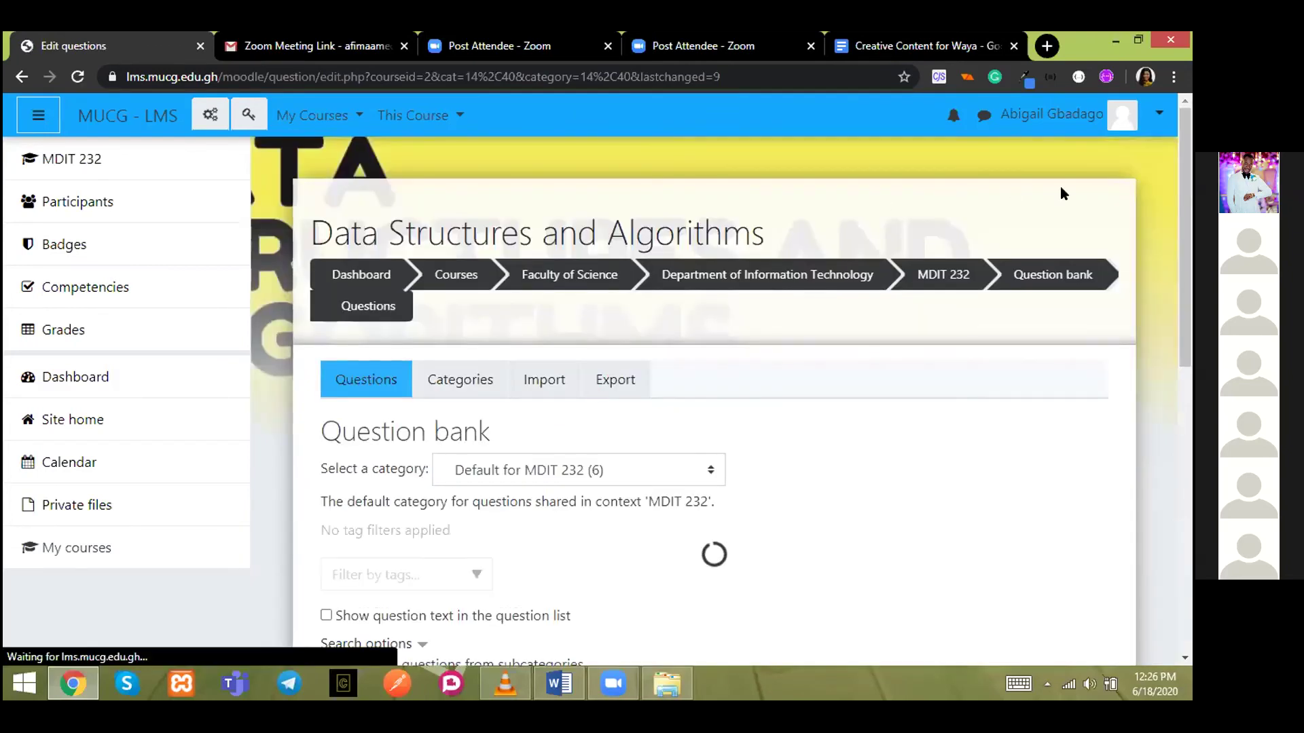
scroll(1179, 381, down, 4)
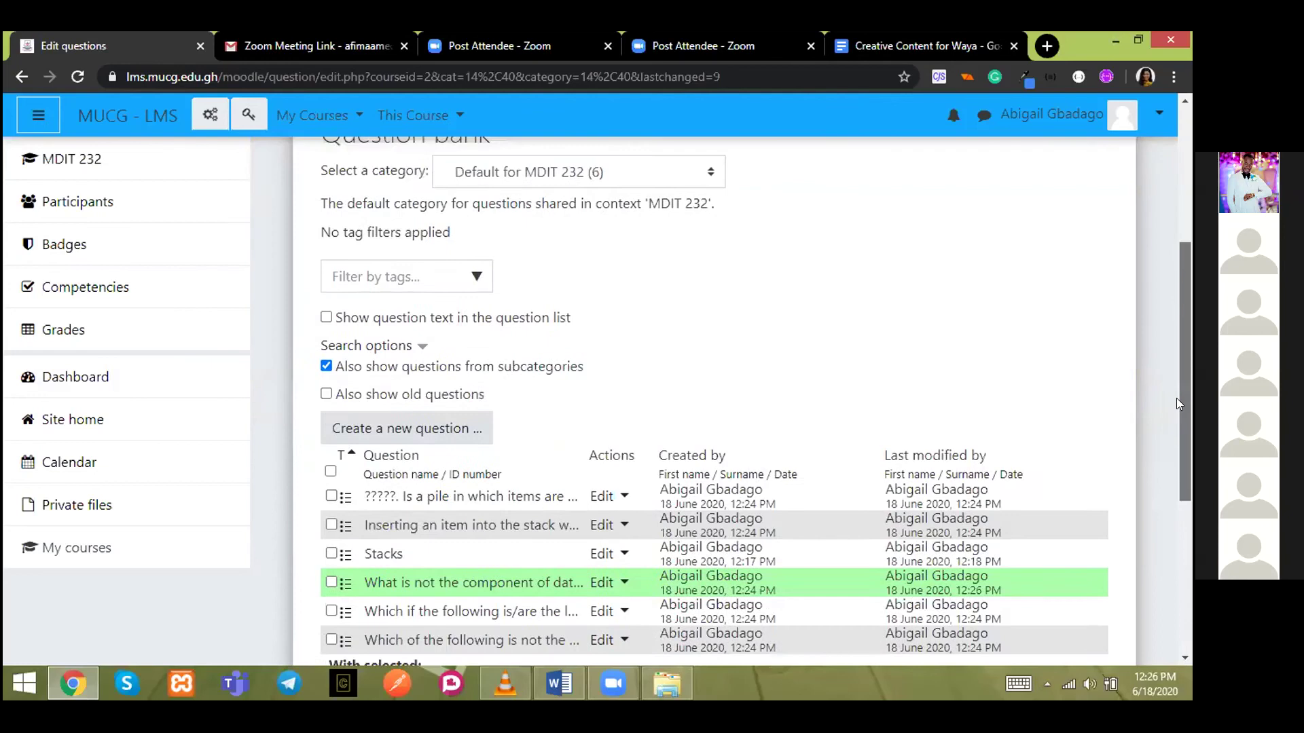
scroll(1176, 398, down, 2)
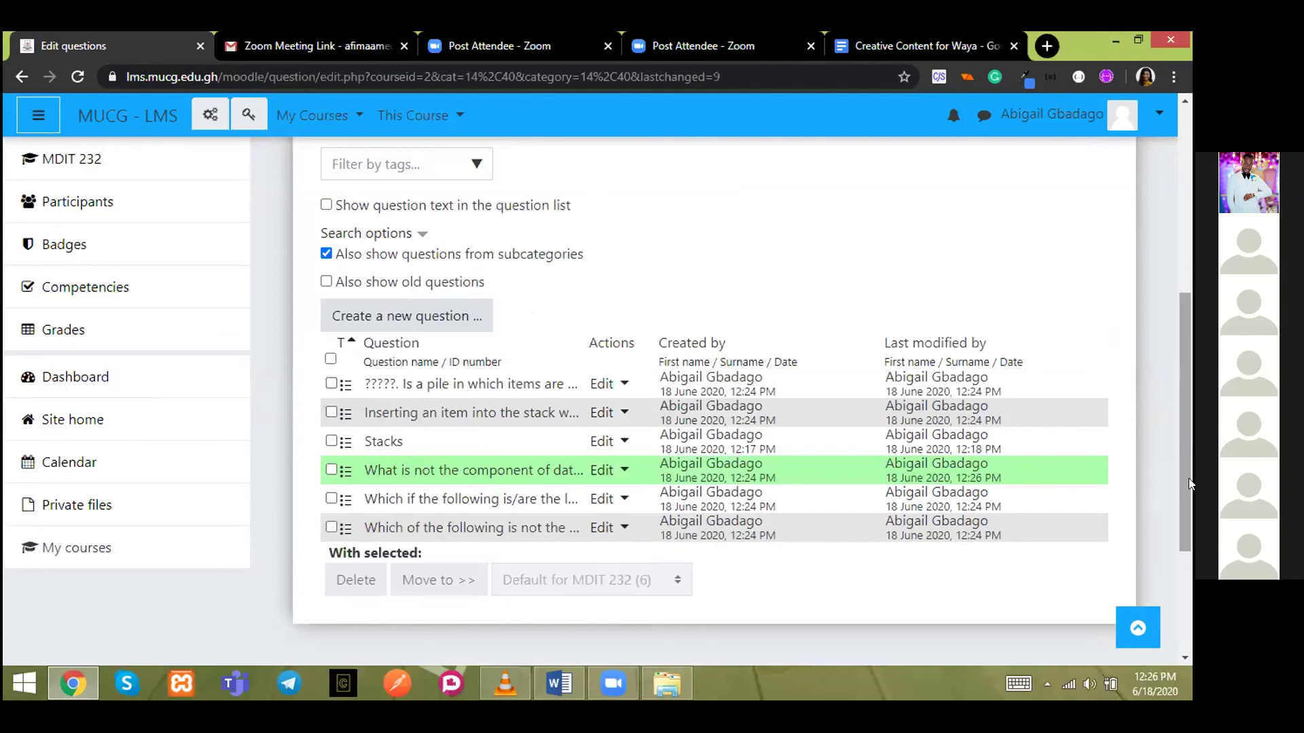
drag(1188, 478, 1058, 226)
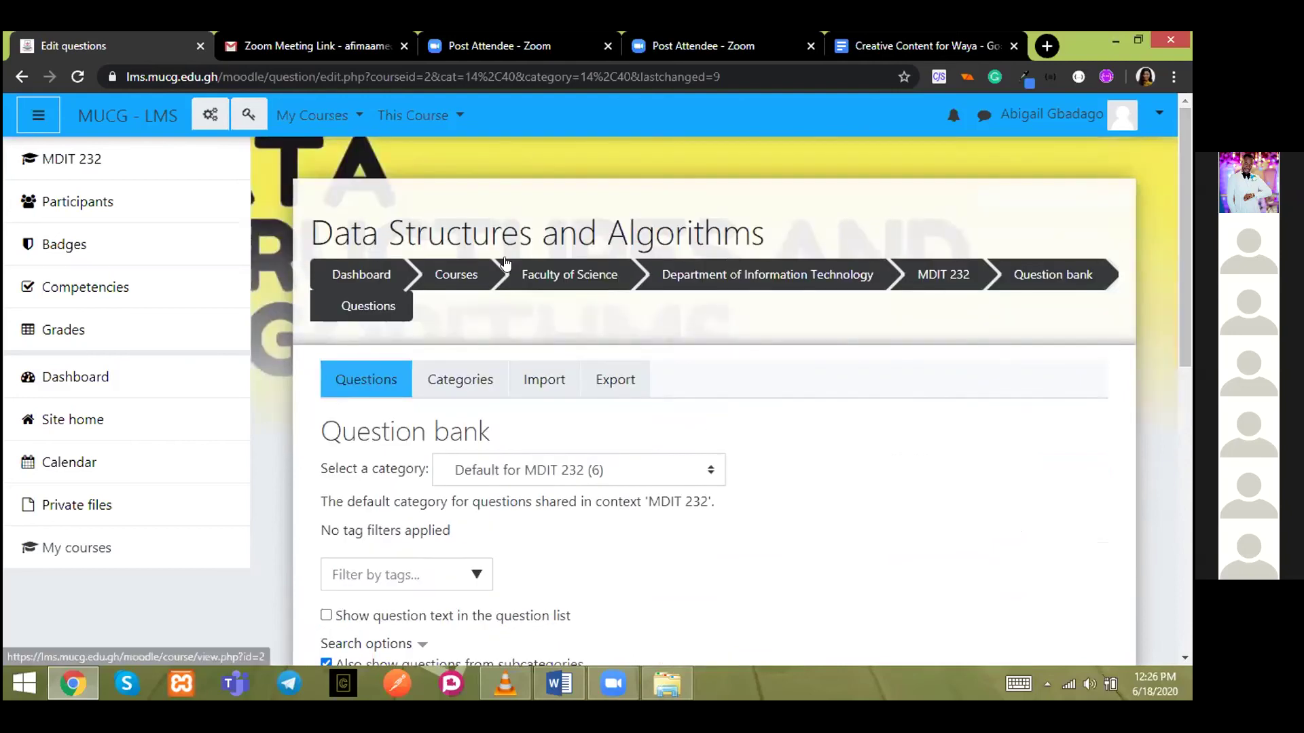
- Browse course categories to Faculty of Science > Department of Information Technology
click(445, 275)
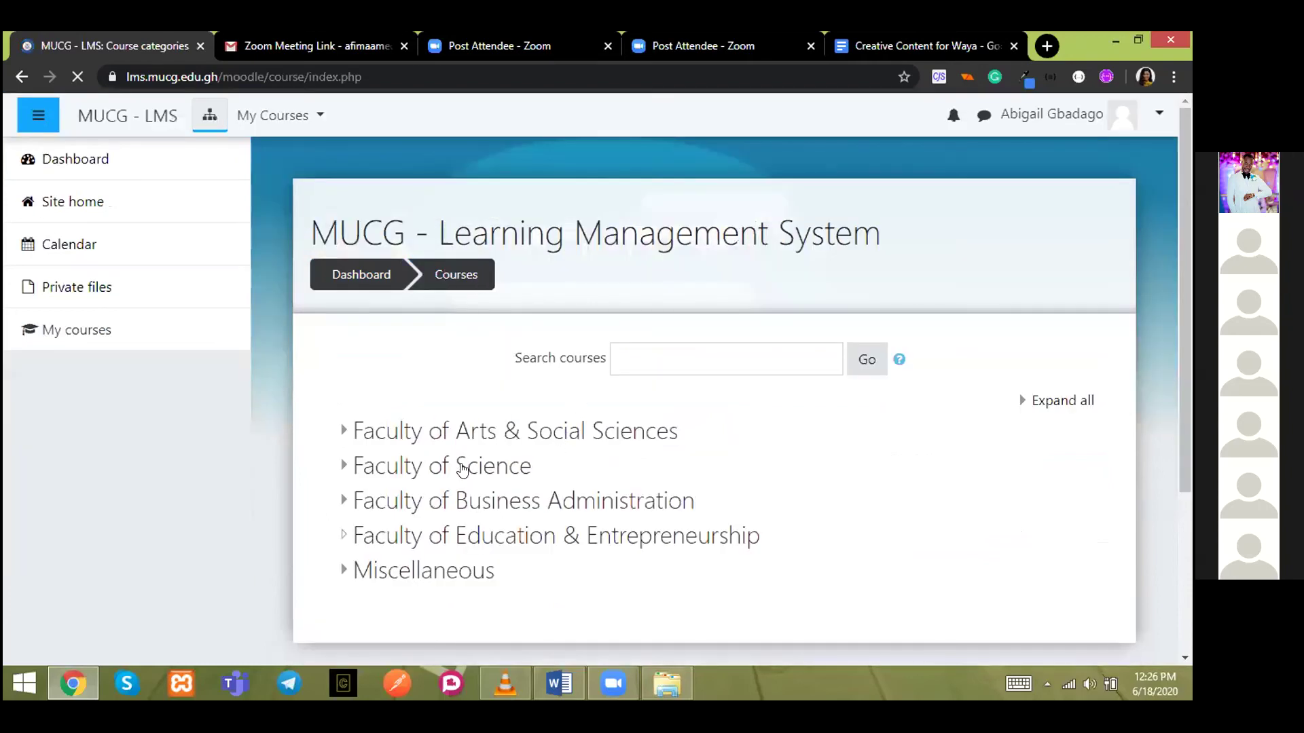
click(462, 468)
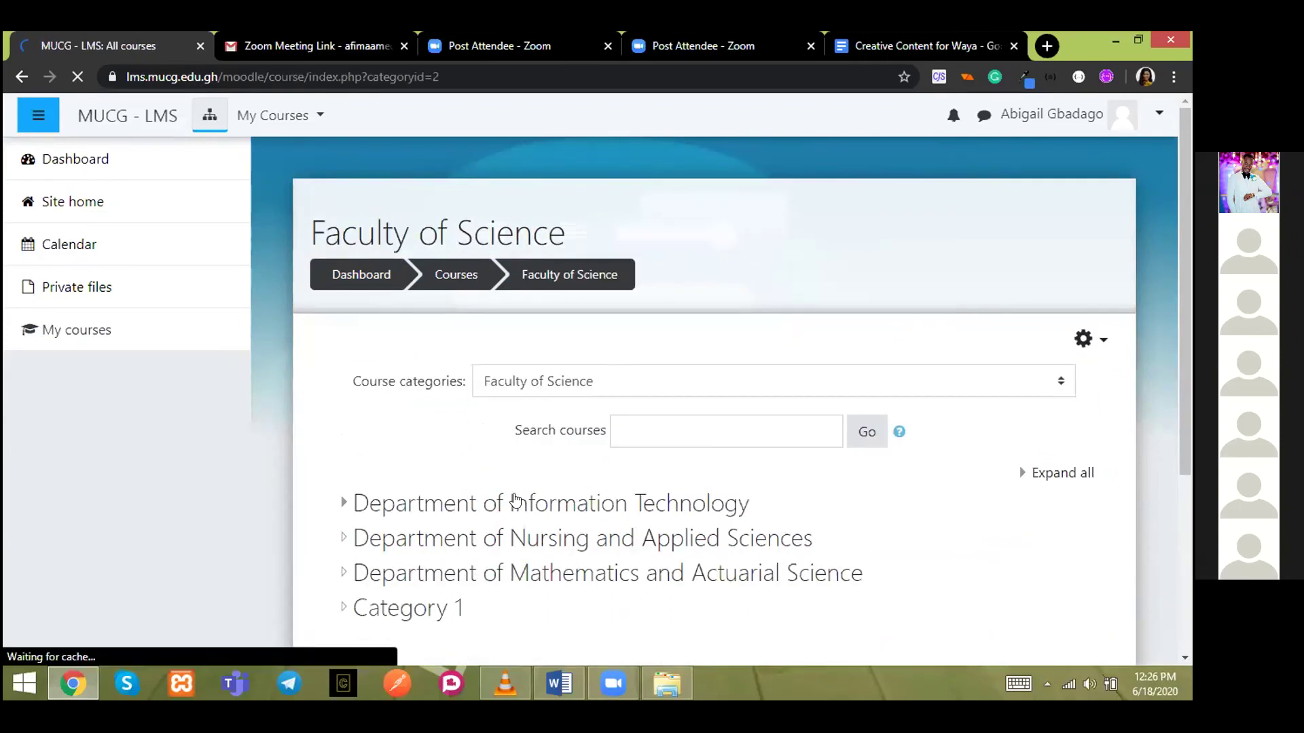
click(515, 500)
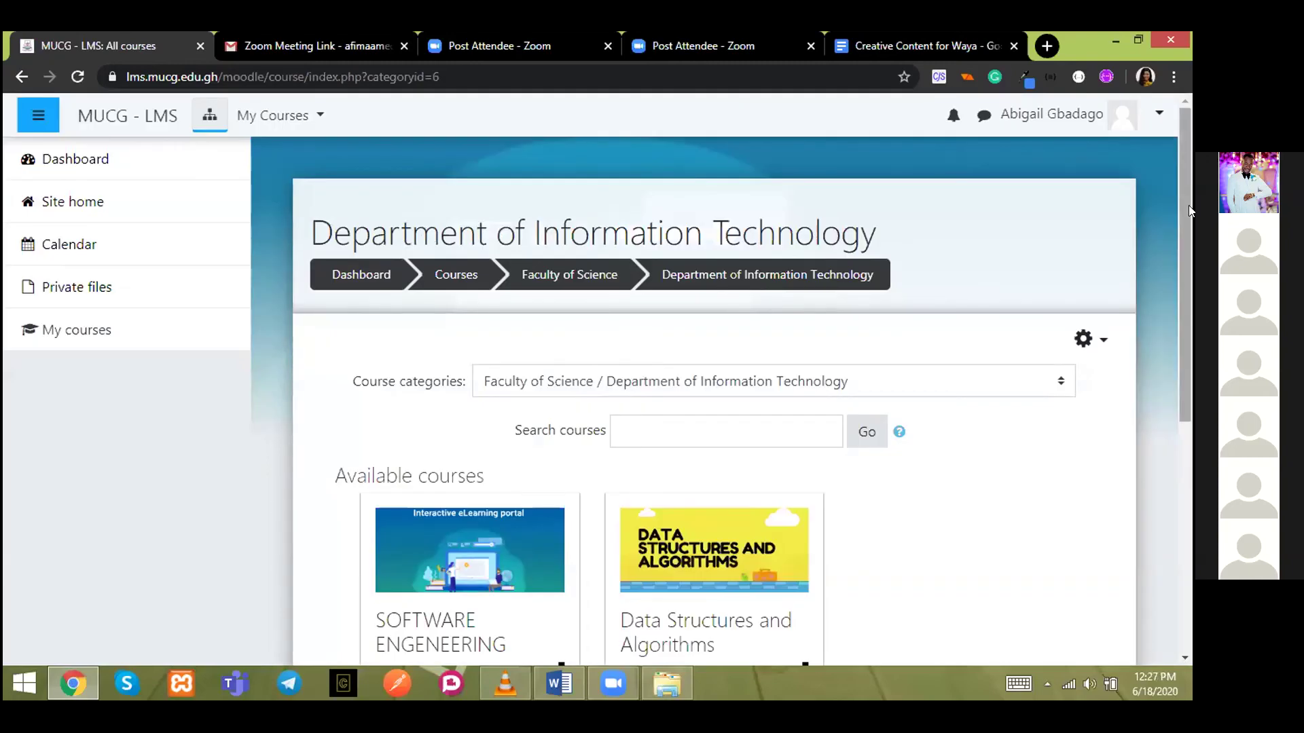
drag(1188, 207, 1176, 151)
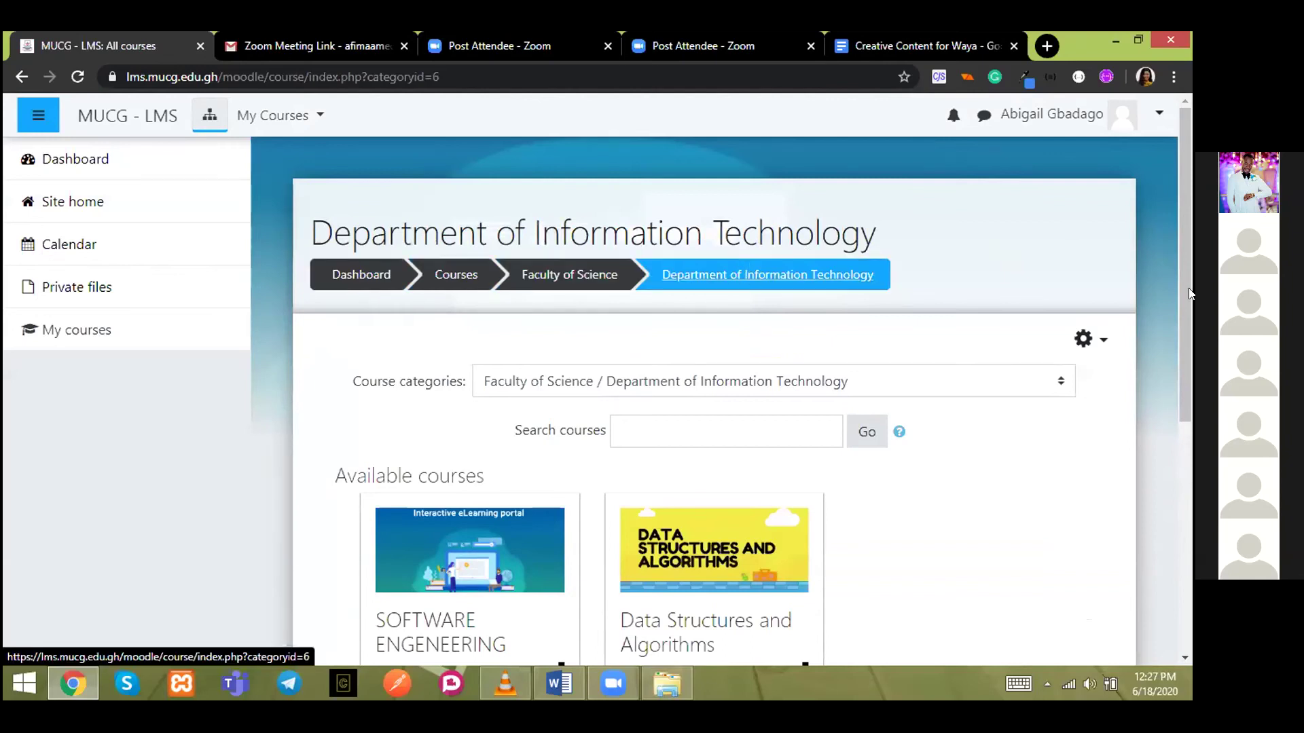
scroll(1189, 309, down, 1)
drag(1188, 315, 1189, 282)
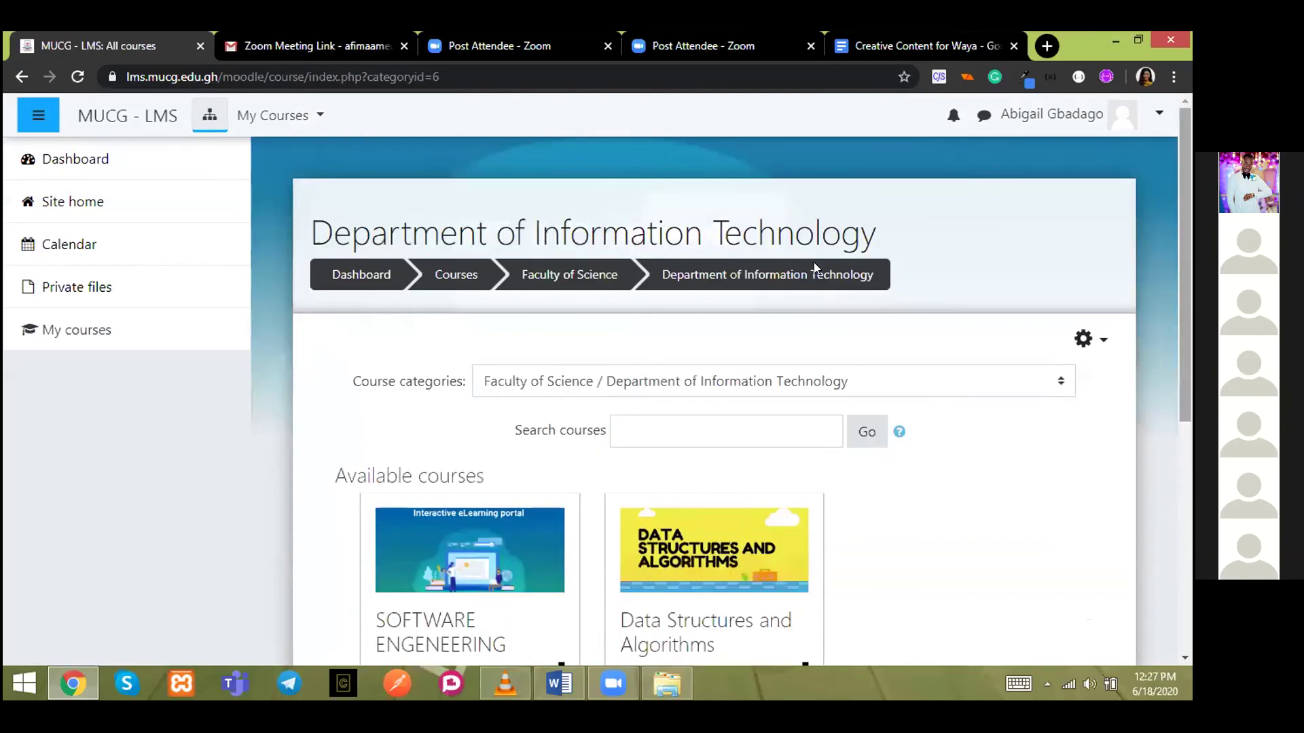
scroll(1181, 407, down, 3)
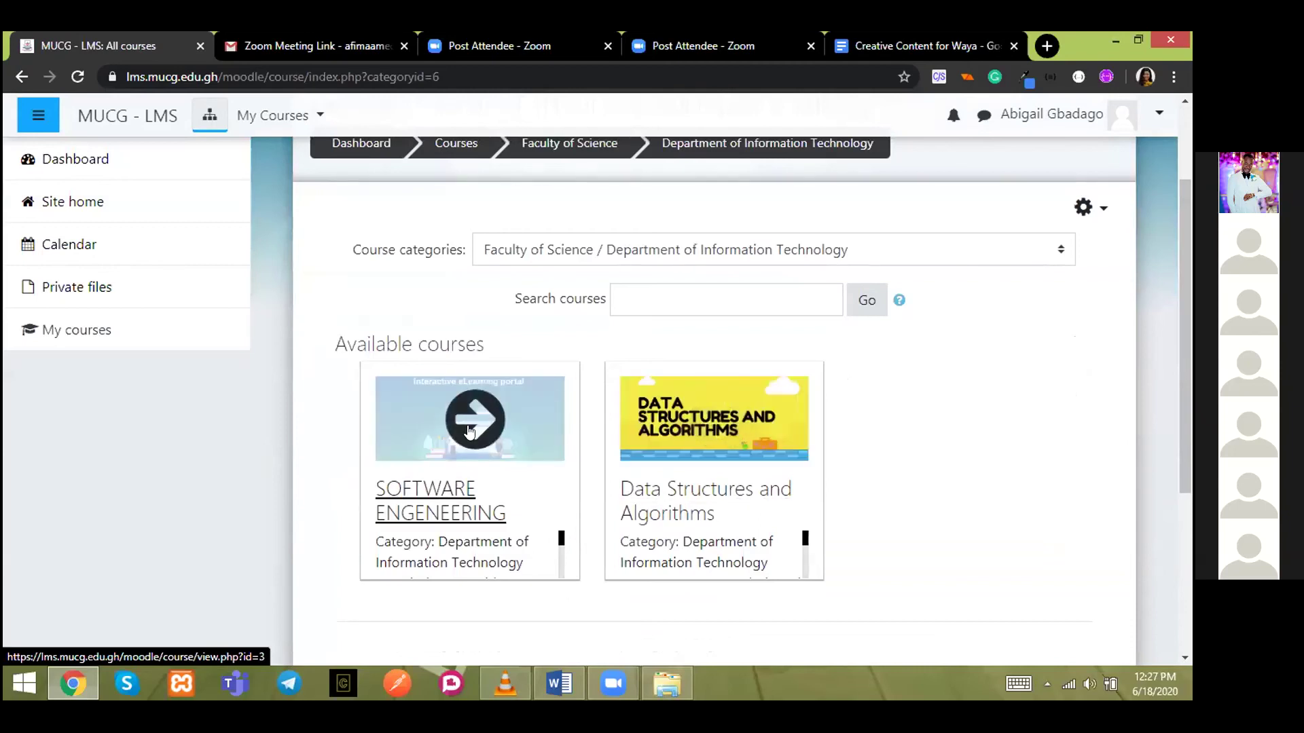
- Open the MDIT 232 Data Structures and Algorithms course and return to its top section
click(720, 428)
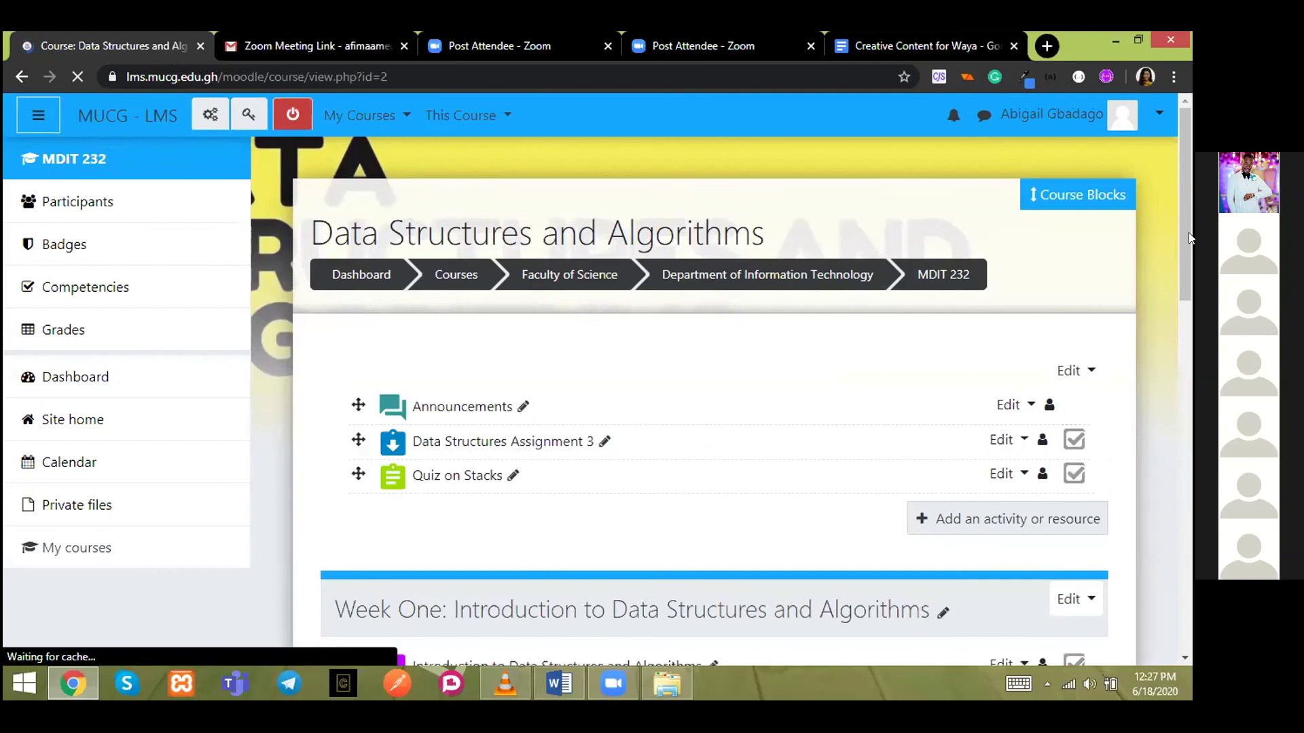
scroll(1189, 261, down, 1)
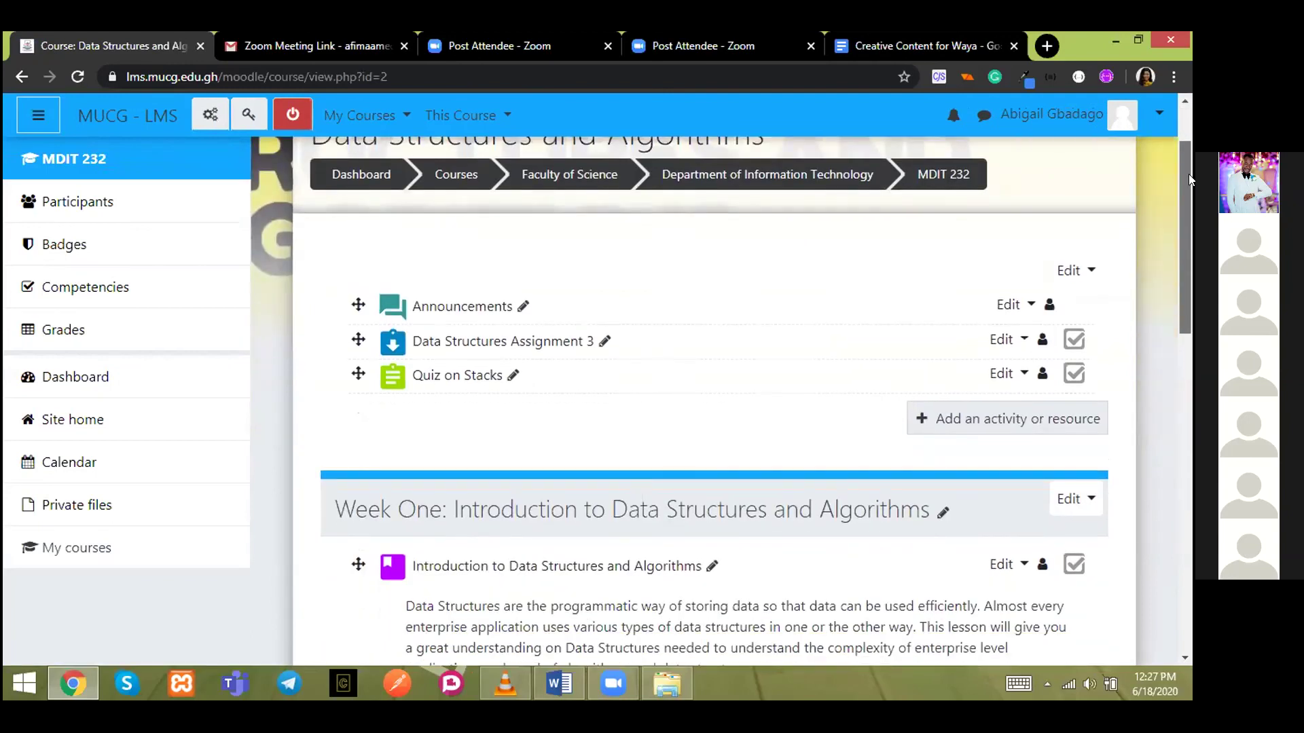
scroll(1188, 173, up, 1)
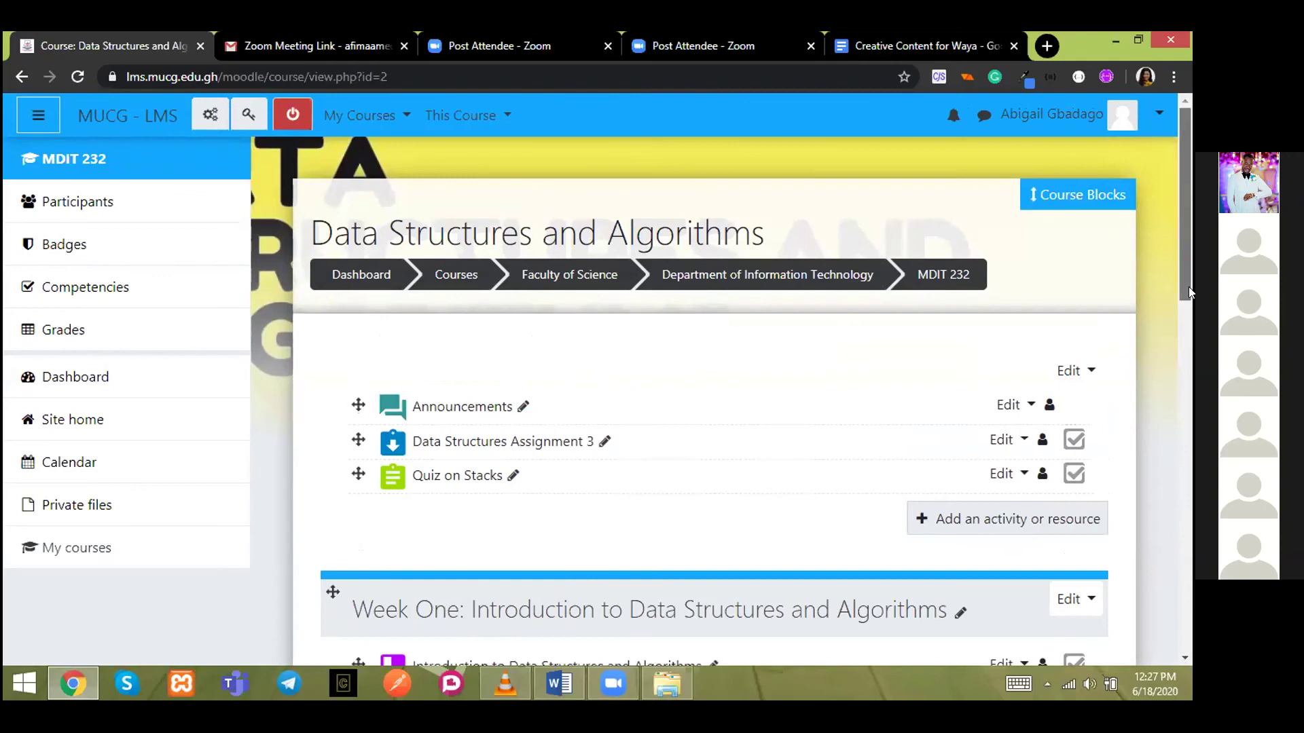
scroll(1188, 286, down, 3)
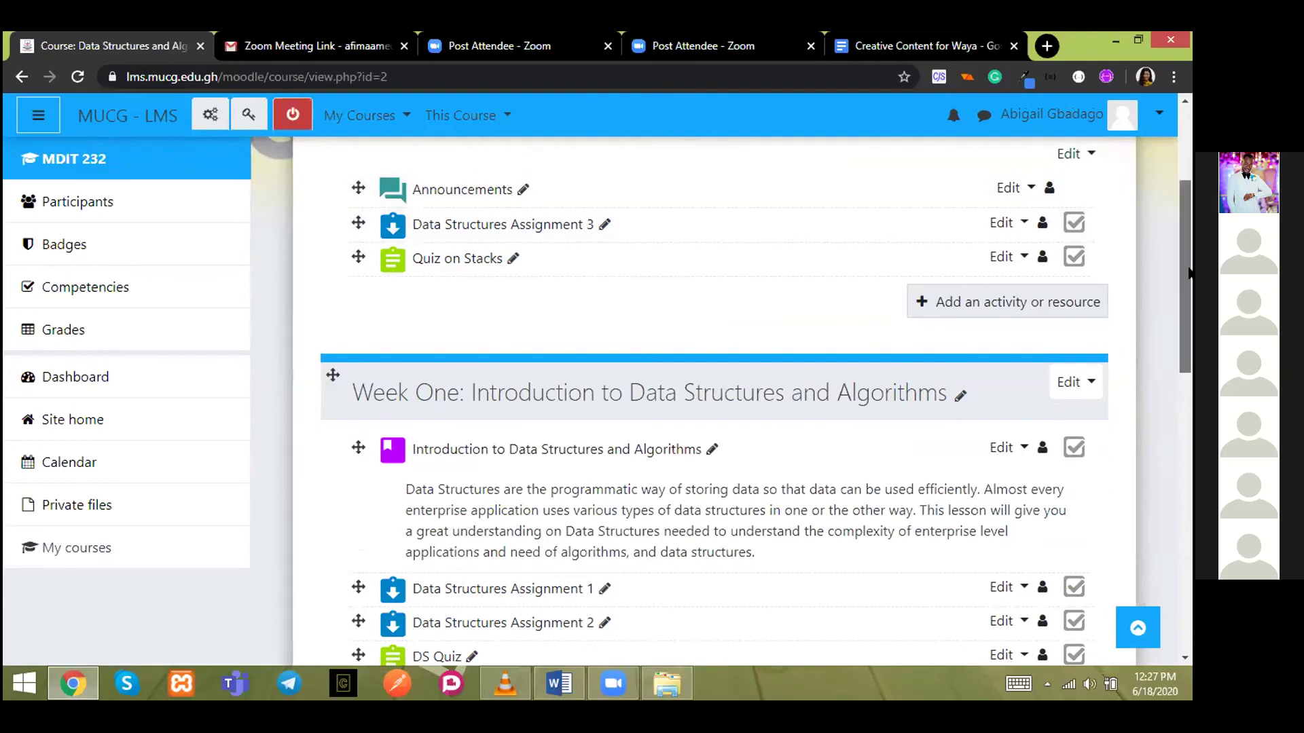
scroll(1188, 285, down, 6)
scroll(993, 295, up, 6)
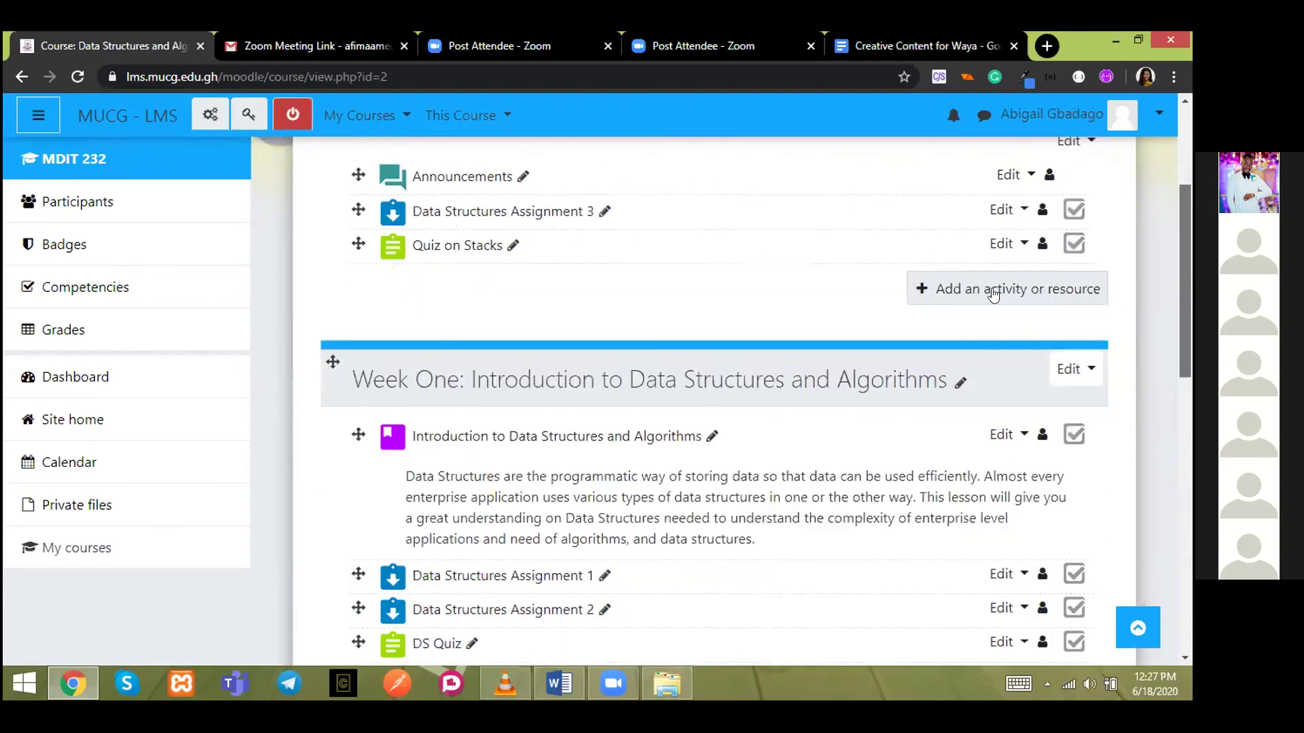
scroll(993, 295, up, 1)
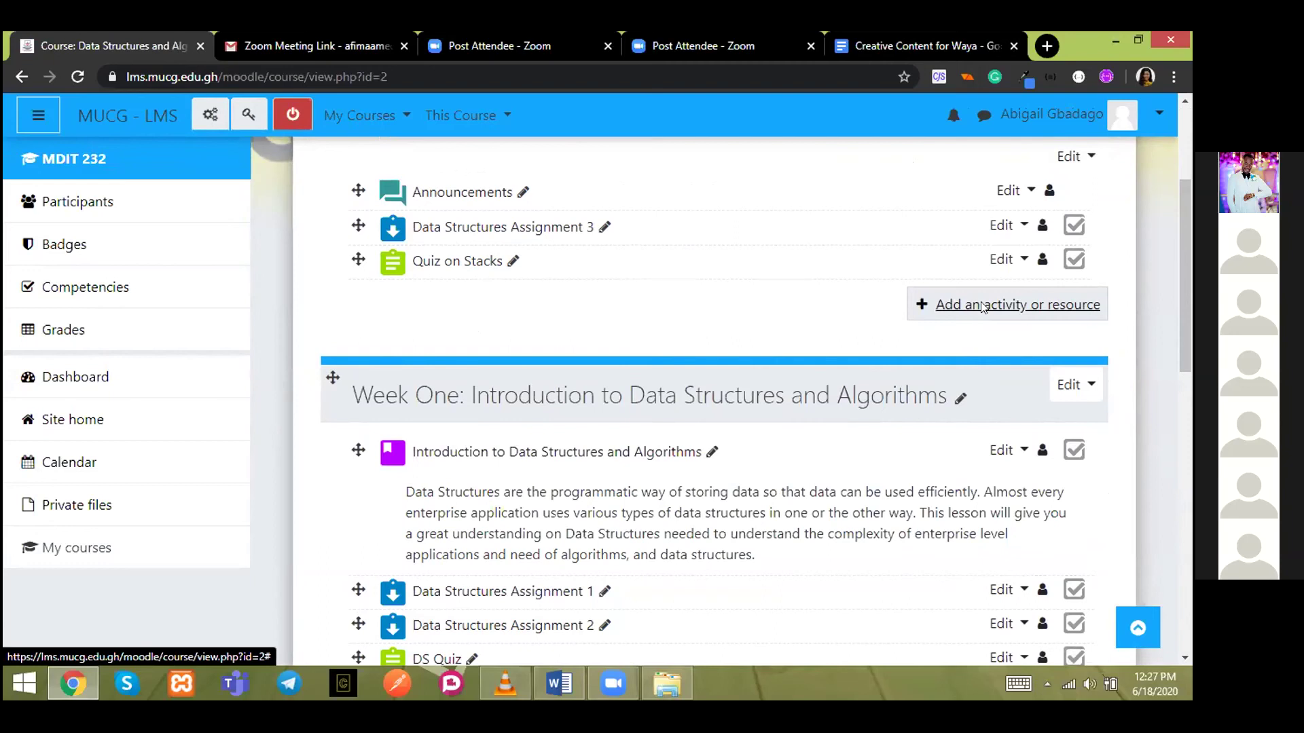
click(982, 306)
- Choose Lesson in the activity chooser and add it to the top section
drag(566, 288, 555, 385)
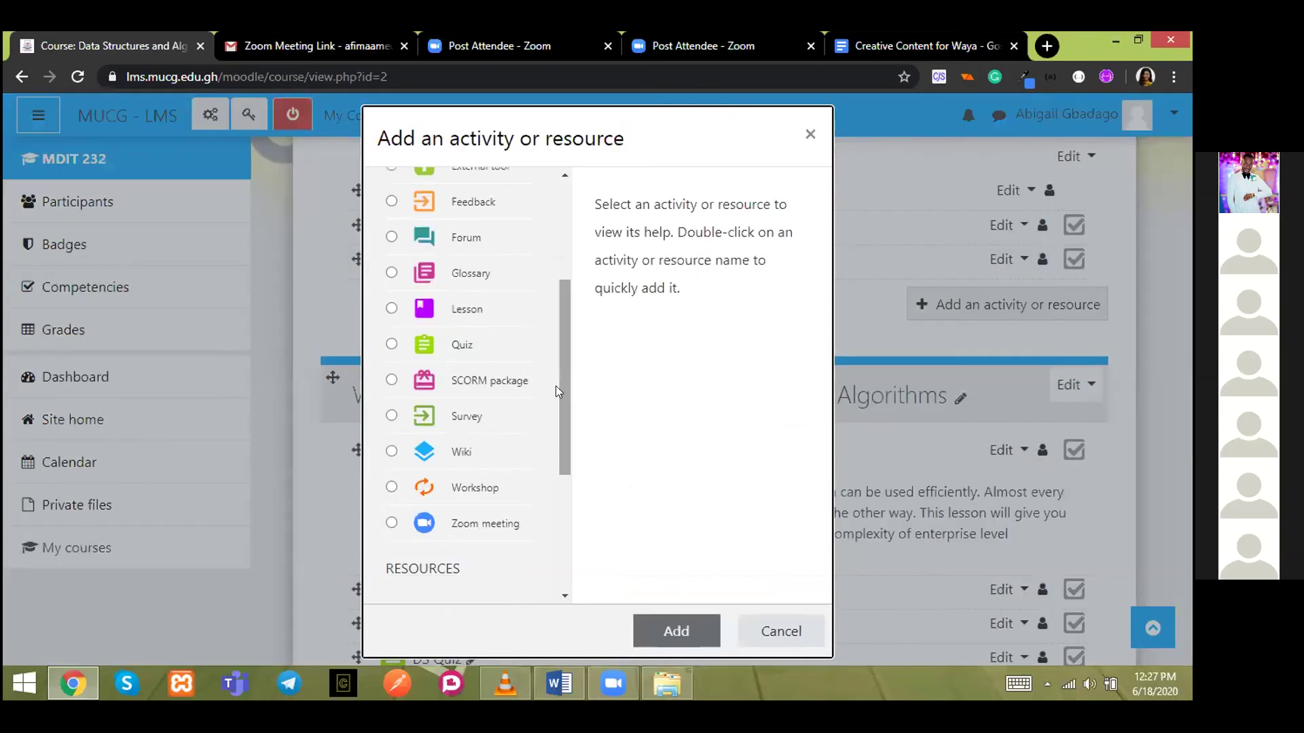
click(427, 310)
drag(674, 128, 786, 108)
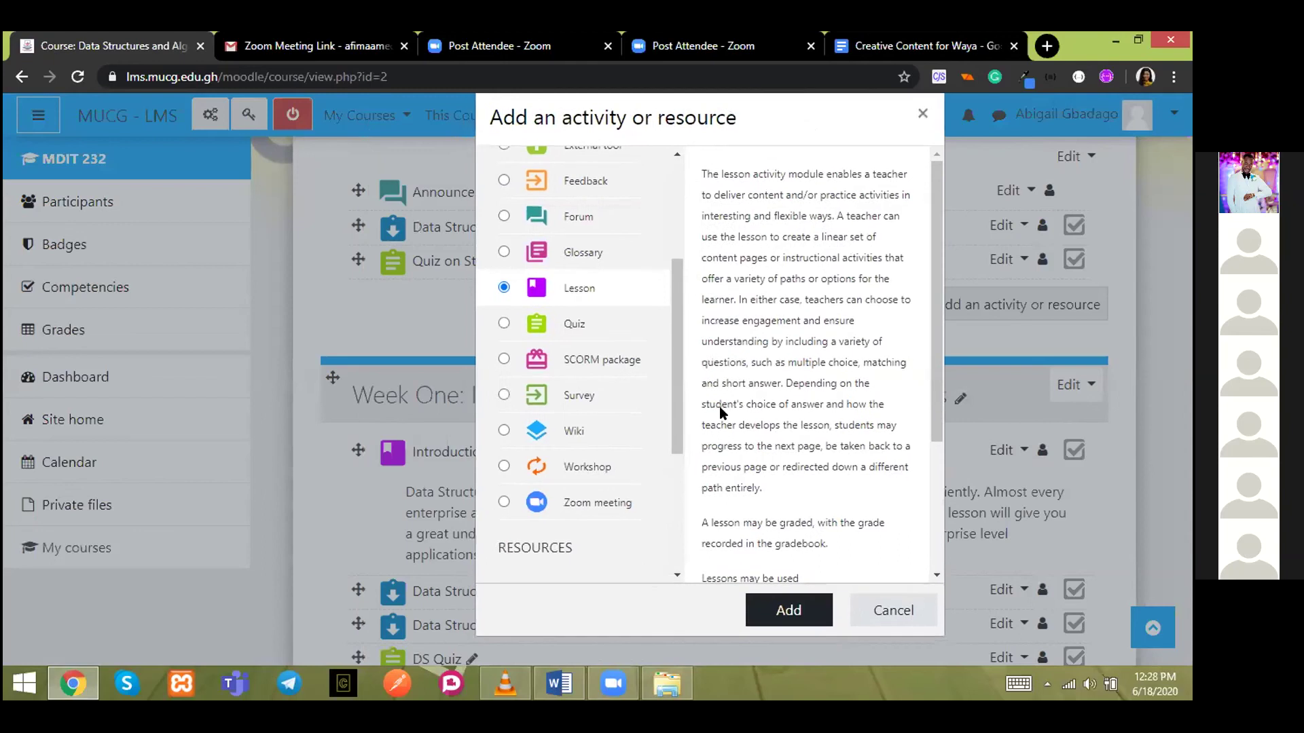
click(784, 609)
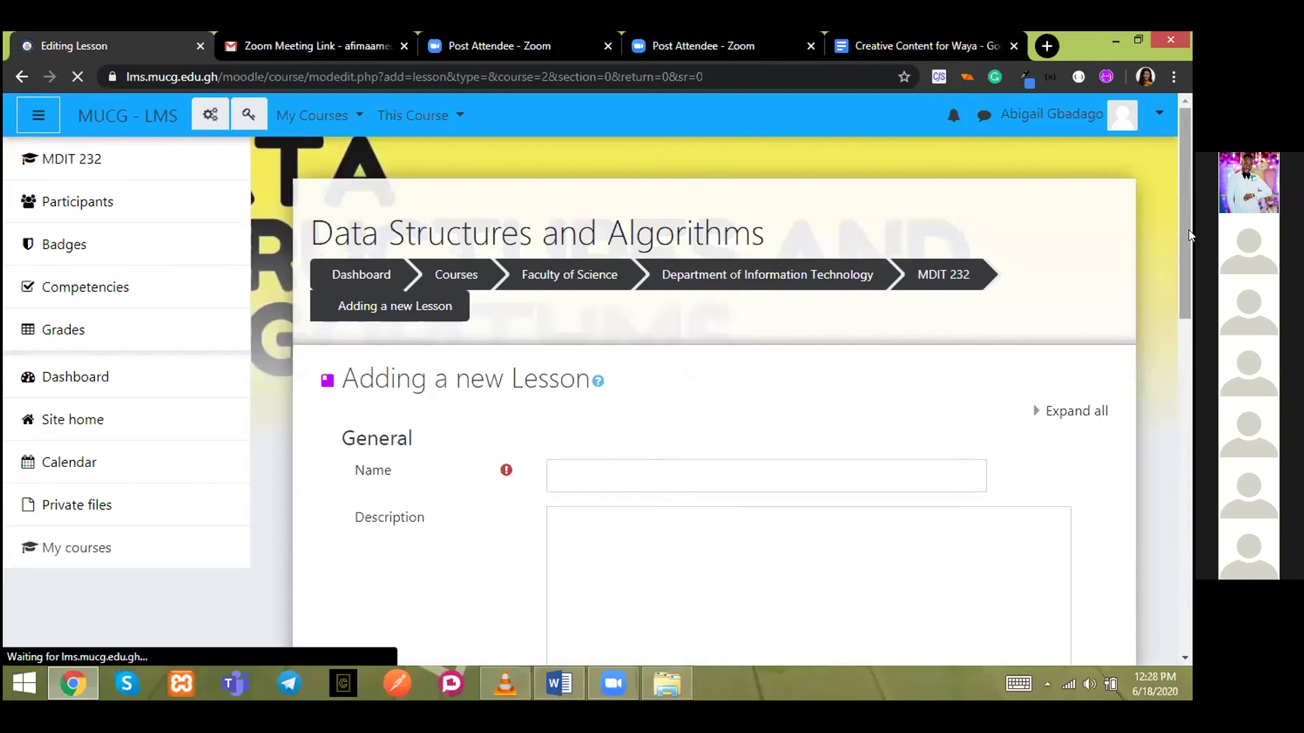
scroll(1188, 264, down, 1)
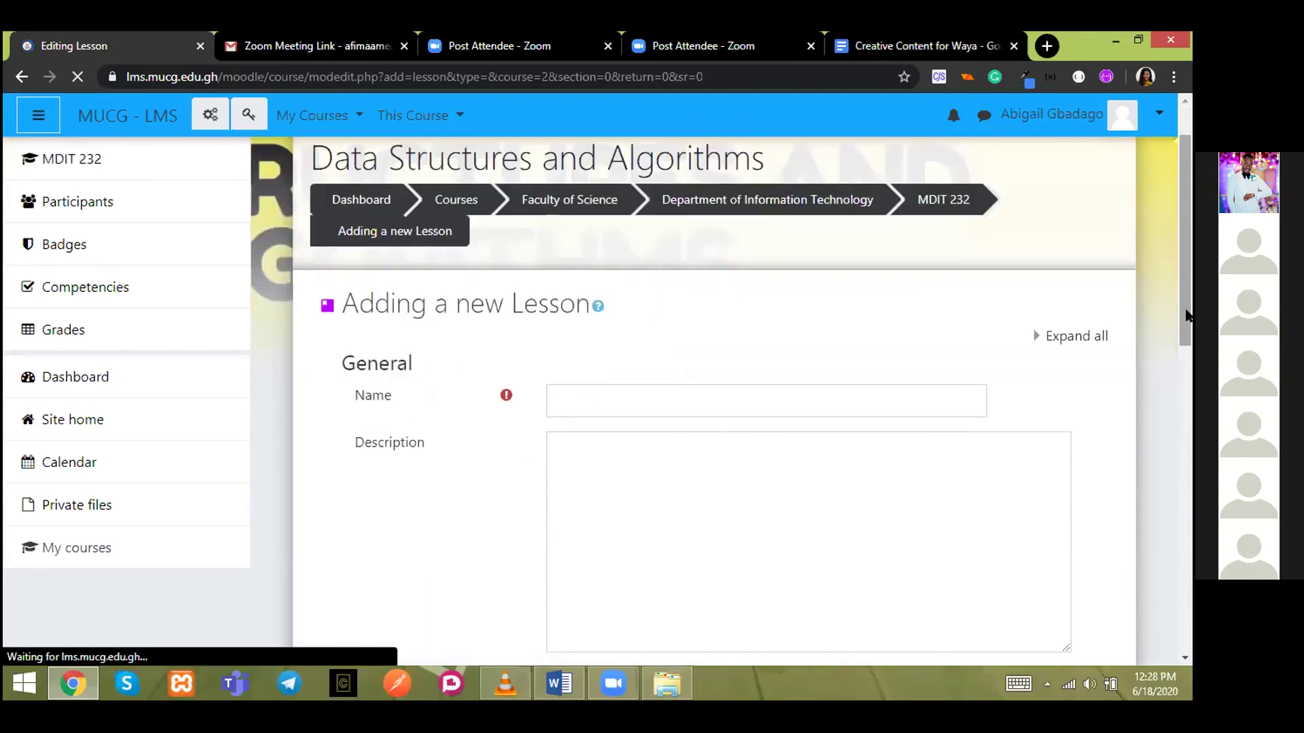
- Name the lesson 'Introduction to Binary Trees'
scroll(1188, 316, down, 2)
click(611, 278)
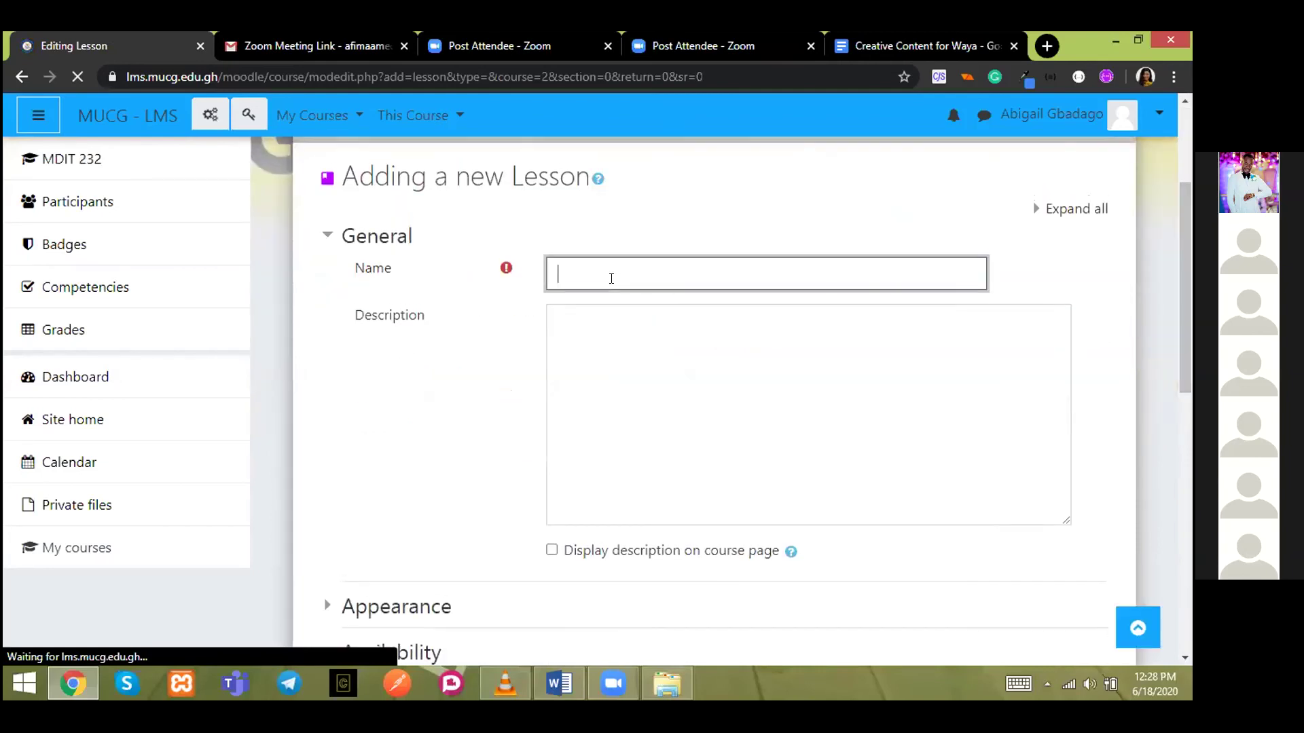
key(Caps_Lock)
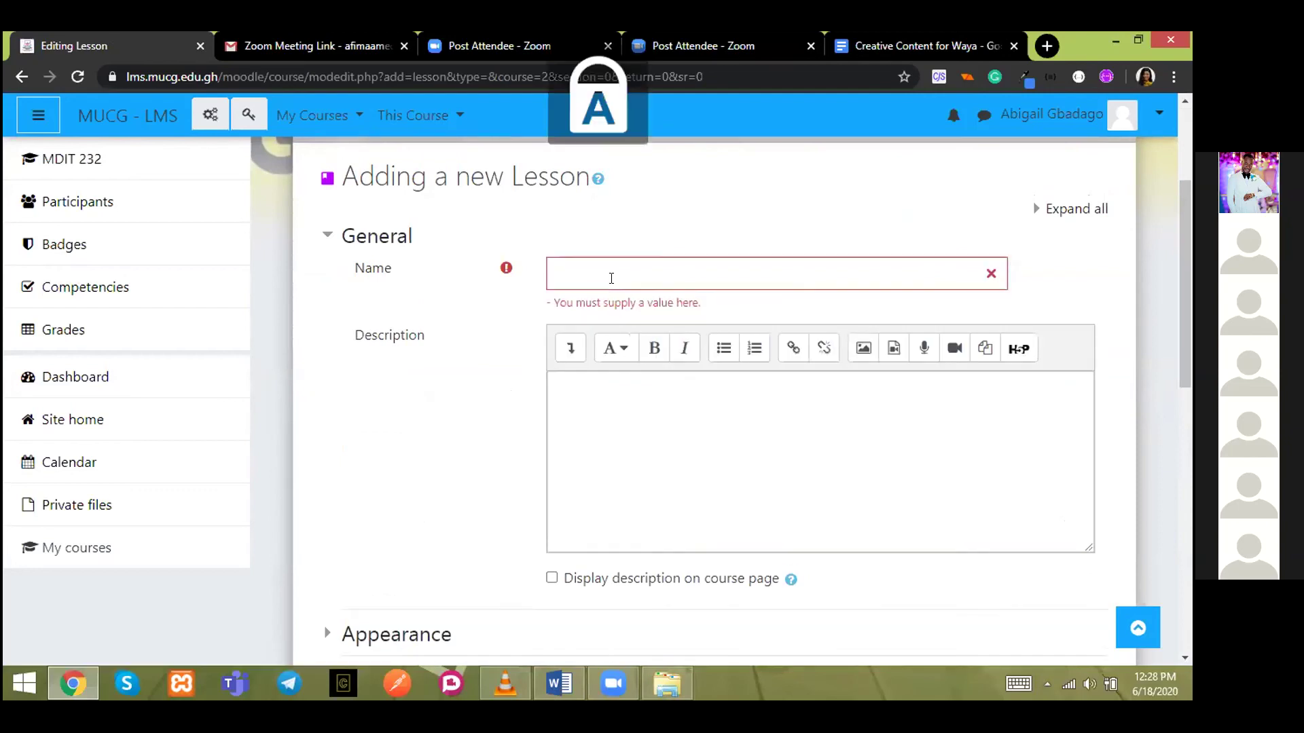
key(Caps_Lock)
click(628, 264)
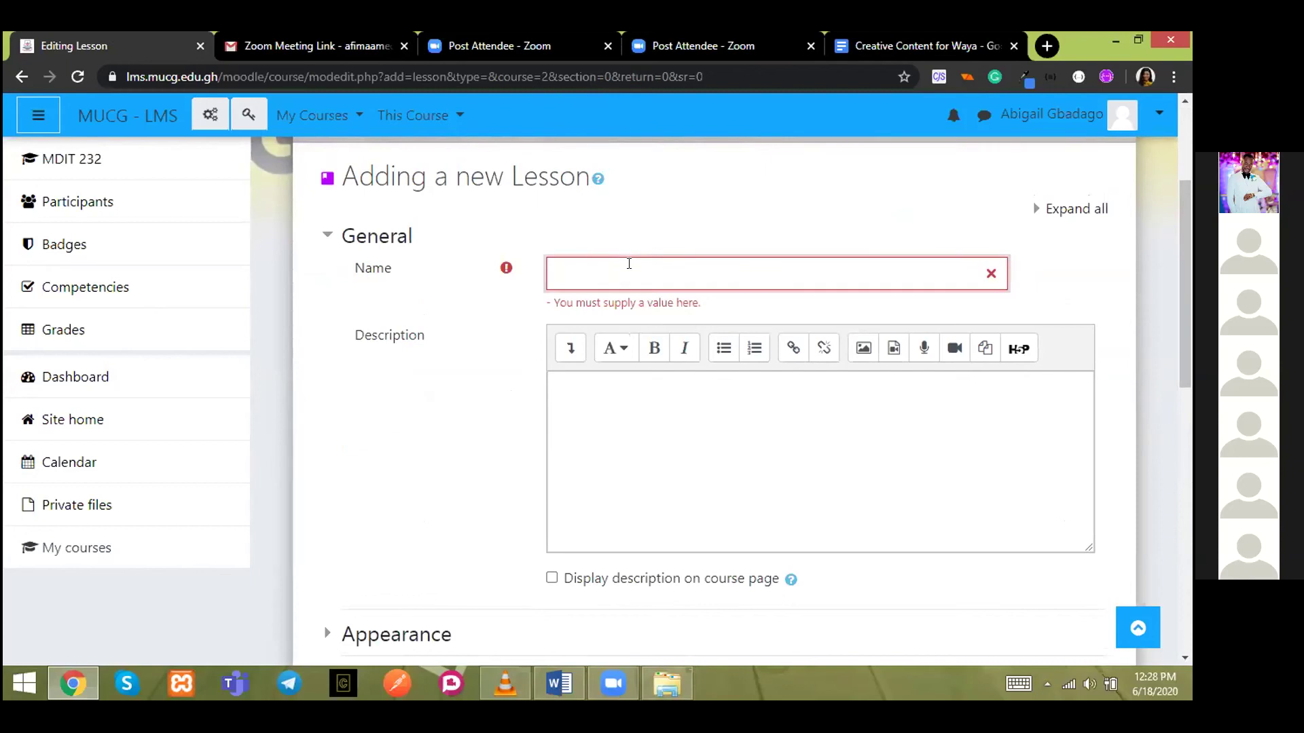
key(Caps_Lock)
text(Introduction to)
key(Caps_Lock)
text(Bi)
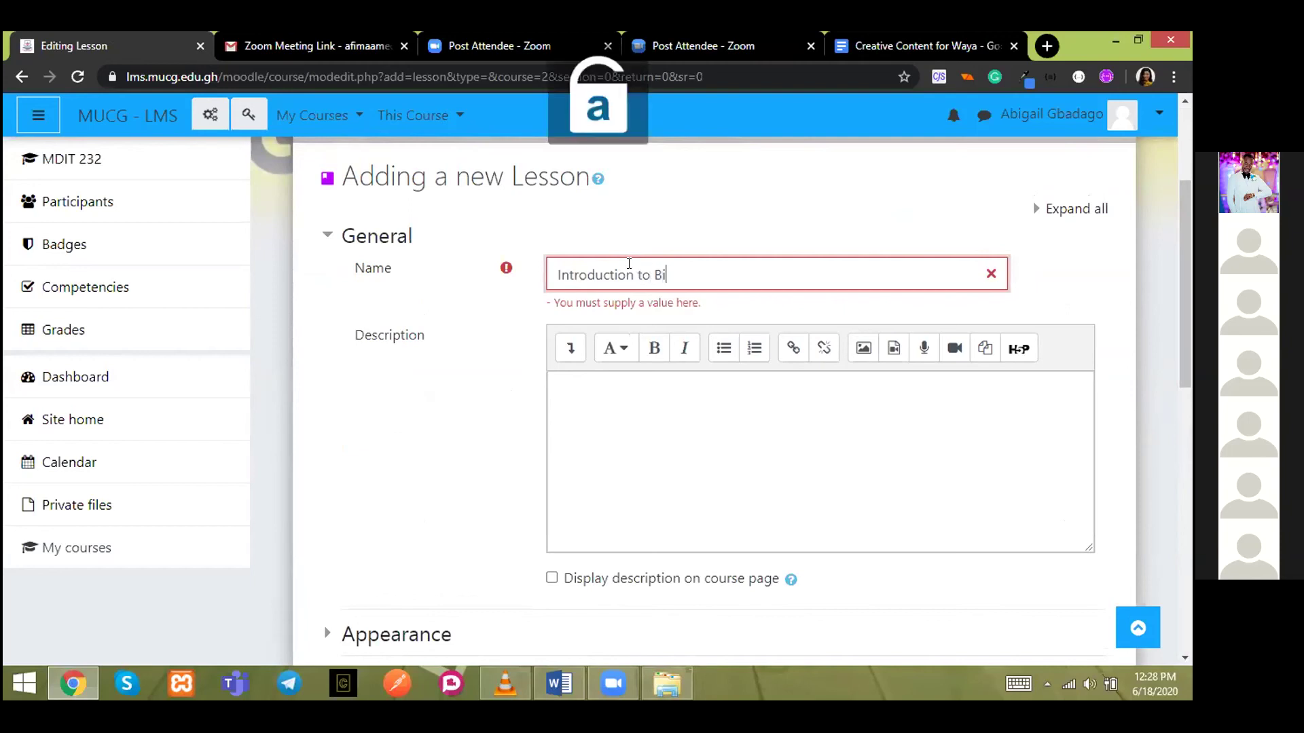
text(nary T)
key(Caps_Lock)
text(rees)
click(1082, 279)
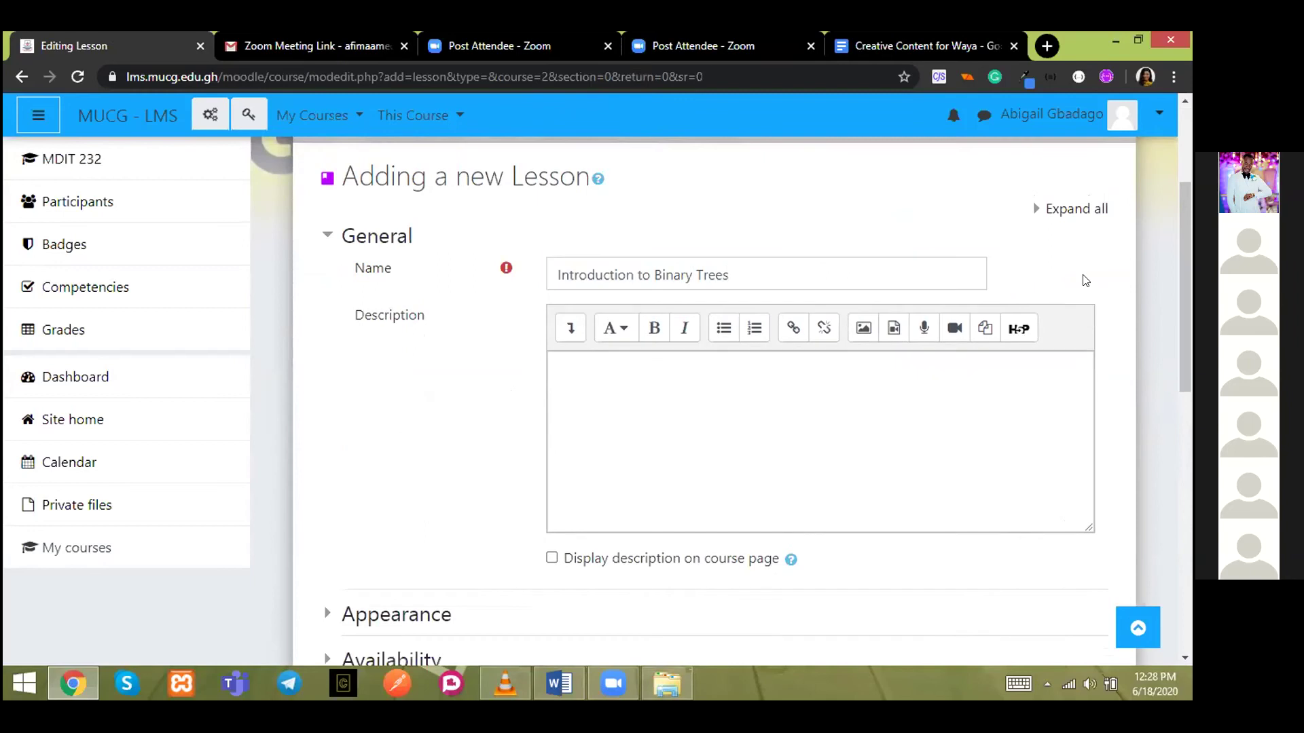
scroll(1188, 333, down, 1)
- Describe it as a short lesson on Binary Trees and traversal methods, shown on the course page
click(623, 306)
text(In this)
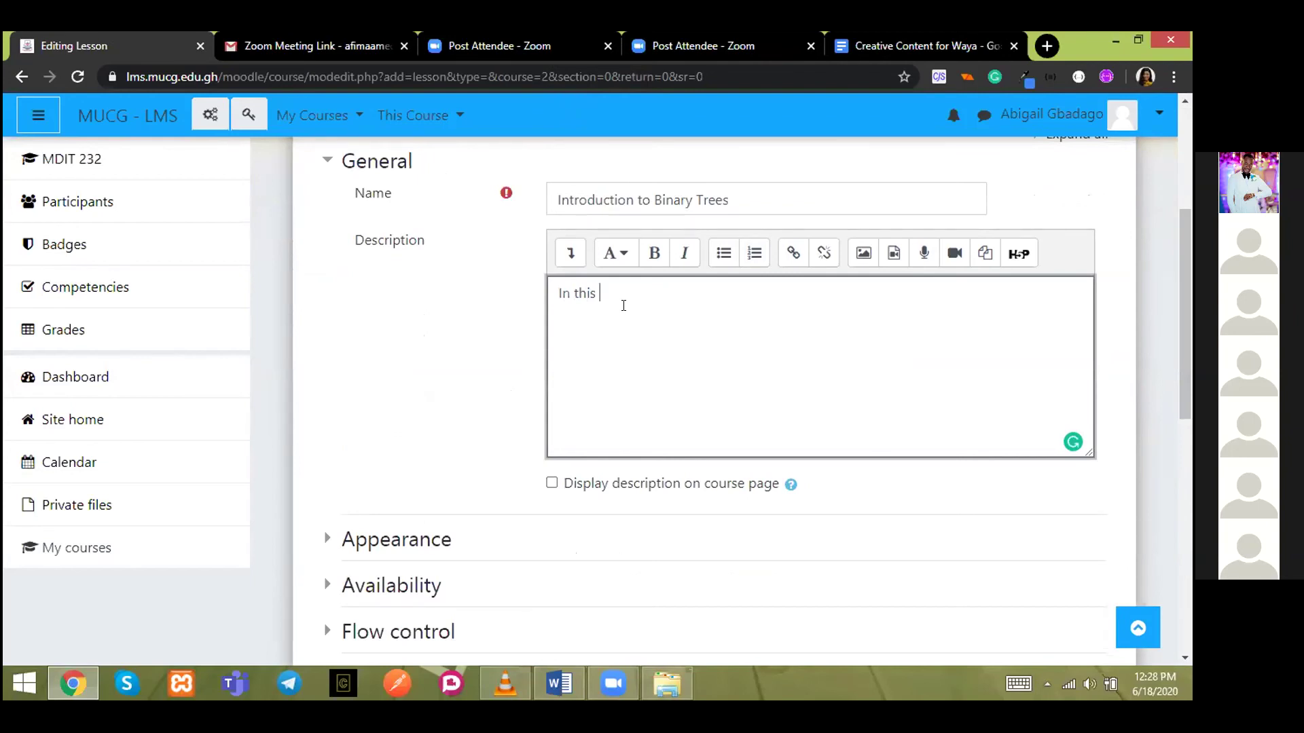
text(a short lesson on)
key(Caps_Lock)
text(B)
key(Caps_Lock)
text(inary)
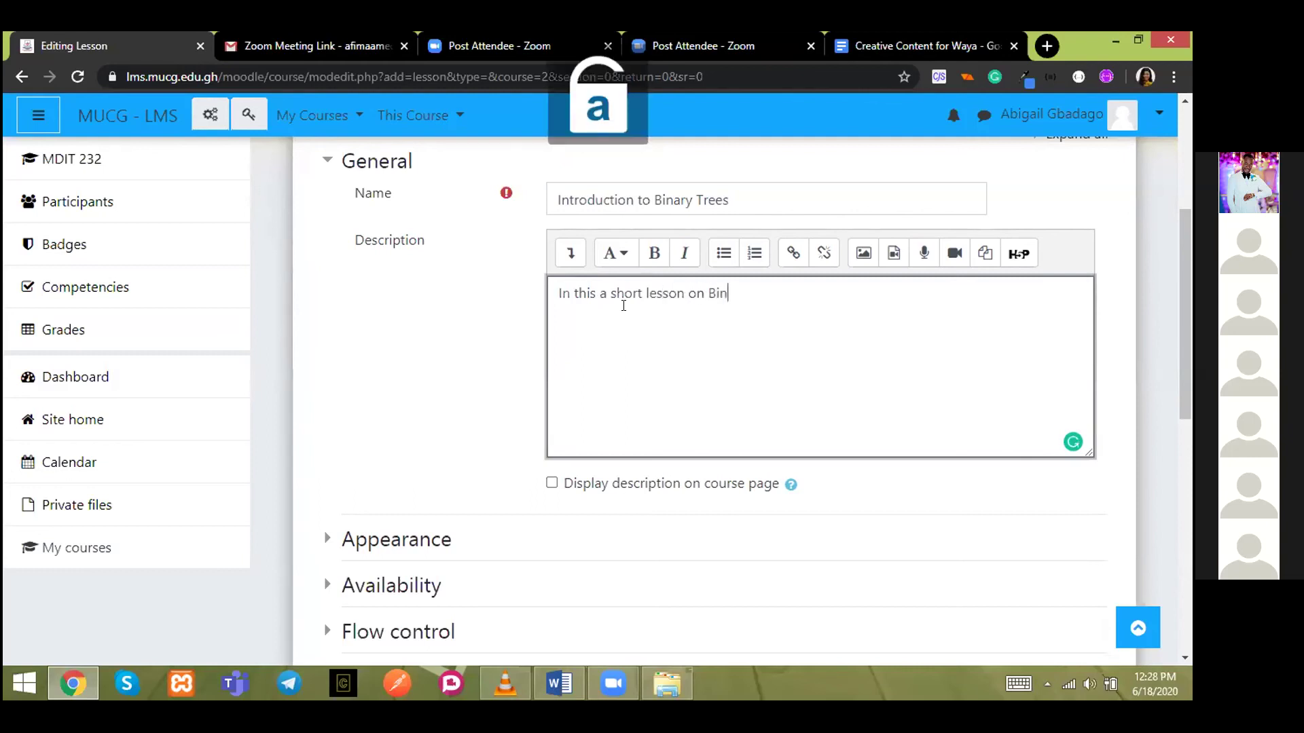
key(Caps_Lock)
text(T)
key(Caps_Lock)
text(ress a\)
key(BackSpace)
key(BackSpace)
key(BackSpace)
key(BackSpace)
key(BackSpace)
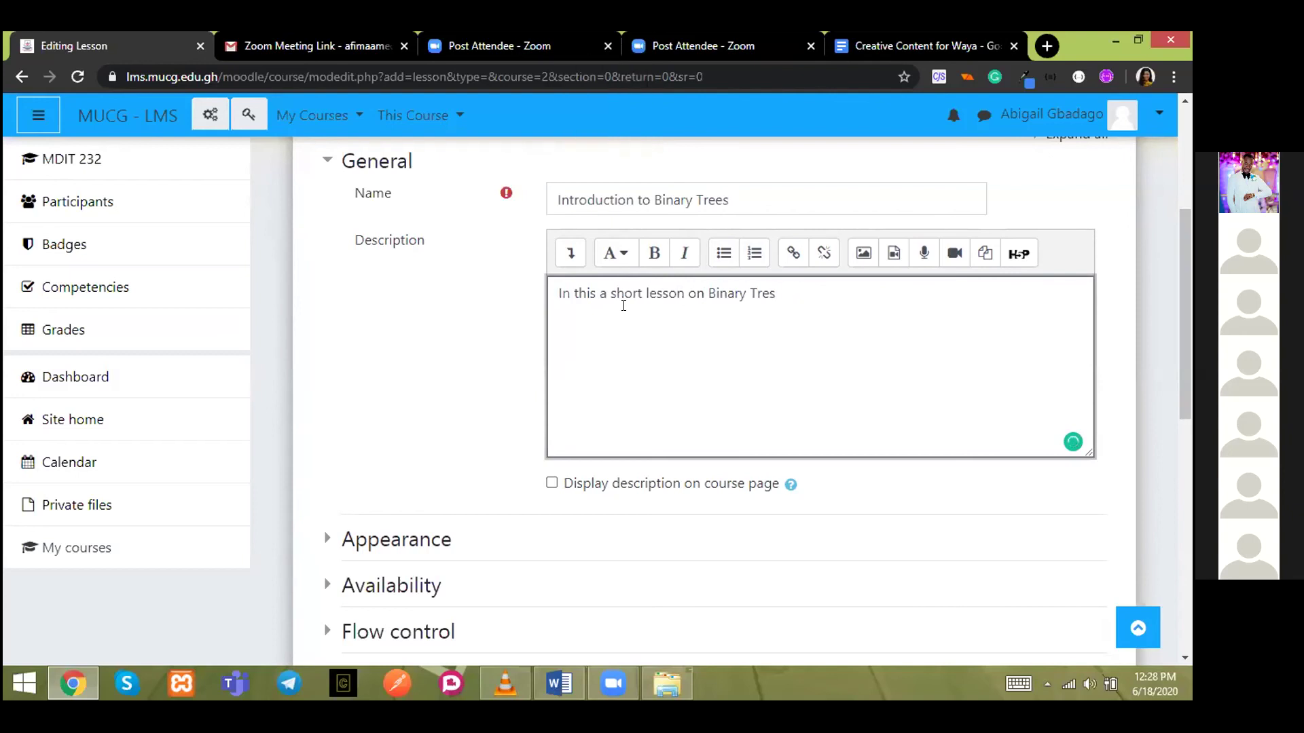
text(es and the methods od tra)
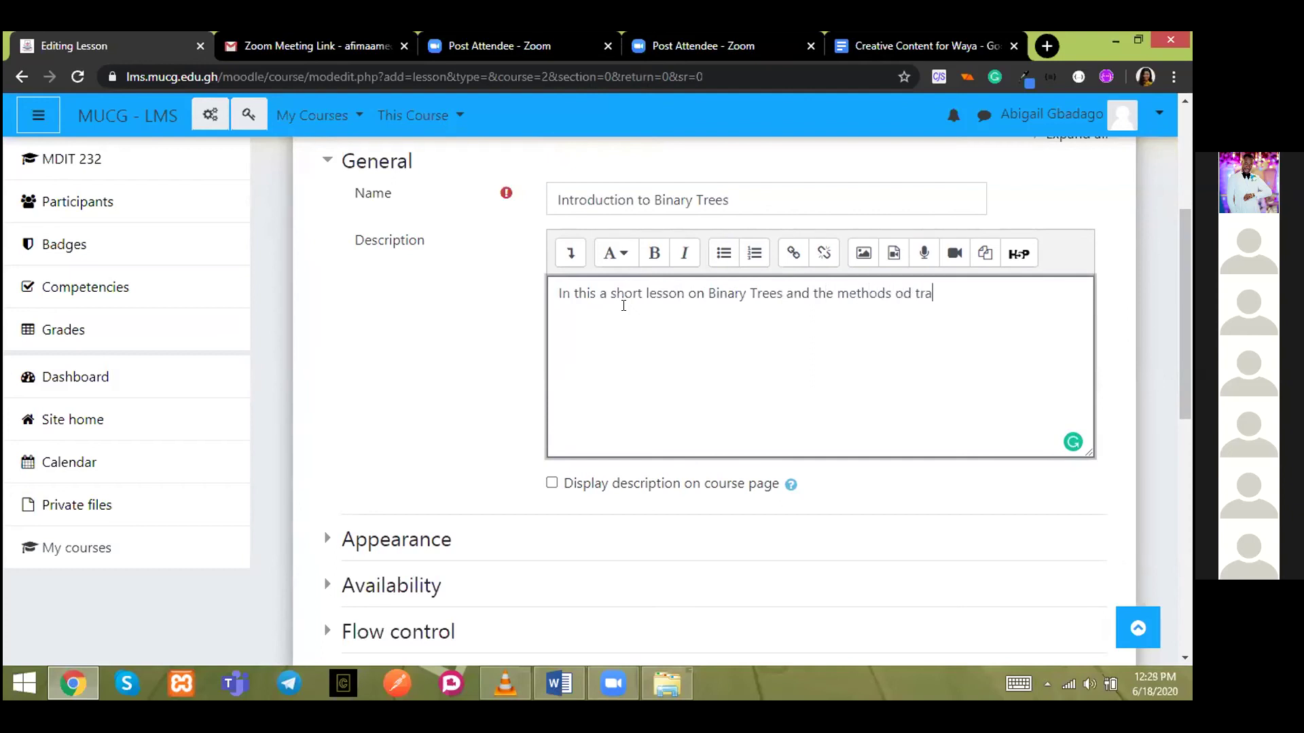
text(versal)
key(BackSpace)
text(f)
drag(1188, 330, 1187, 344)
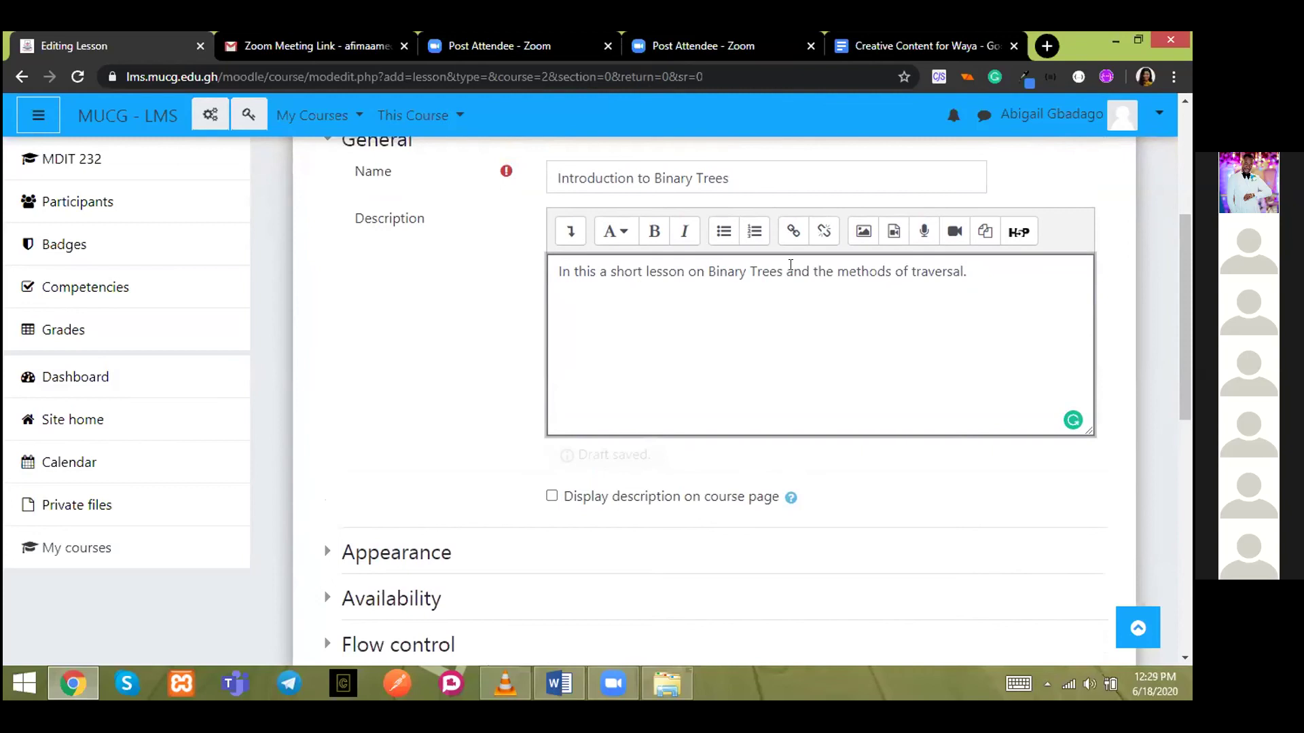
click(550, 496)
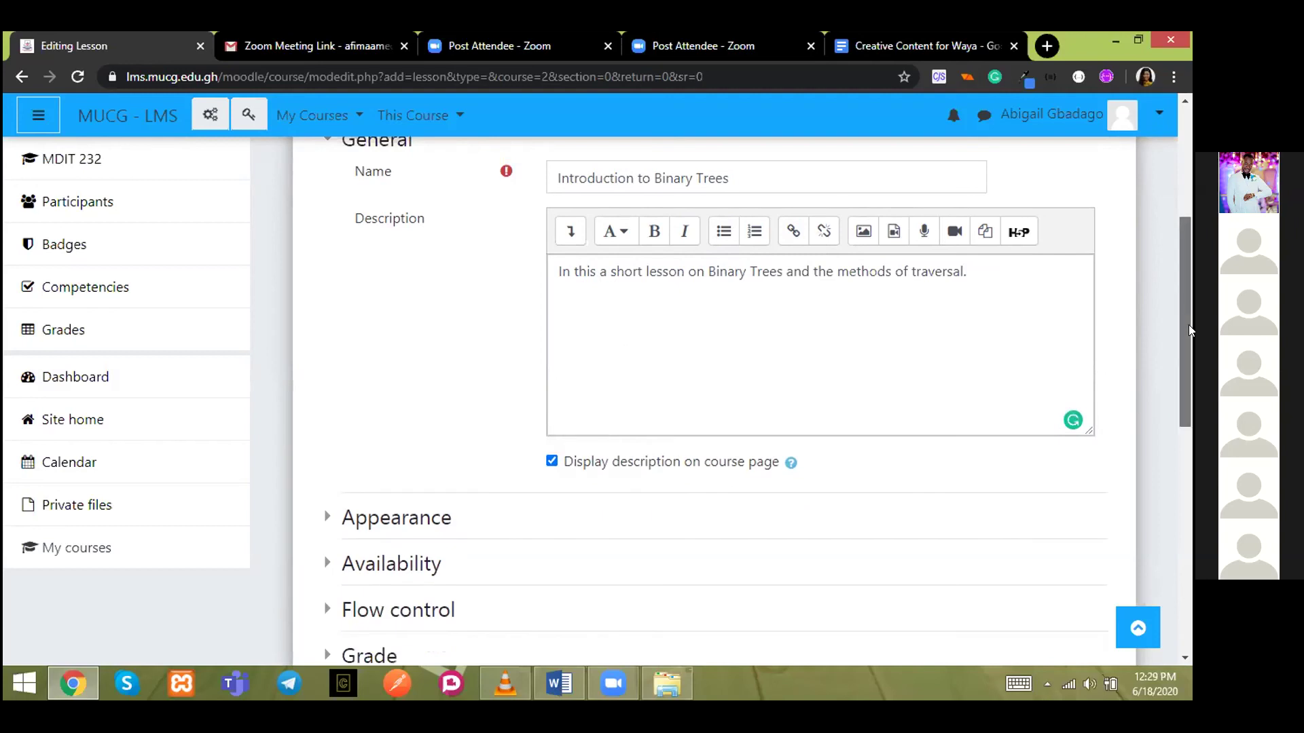
scroll(1189, 330, down, 3)
- Set Progress bar to Yes under Appearance and expand the remaining appearance options
click(429, 314)
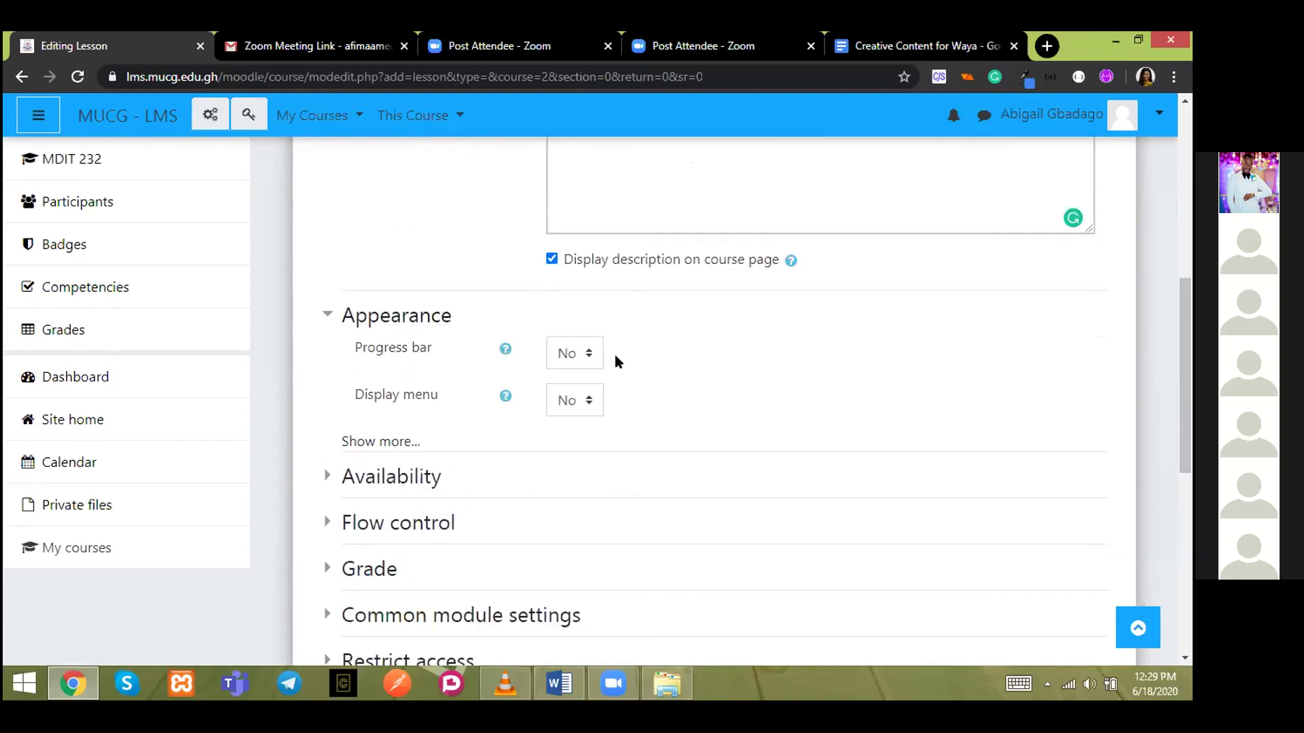
click(567, 353)
click(568, 413)
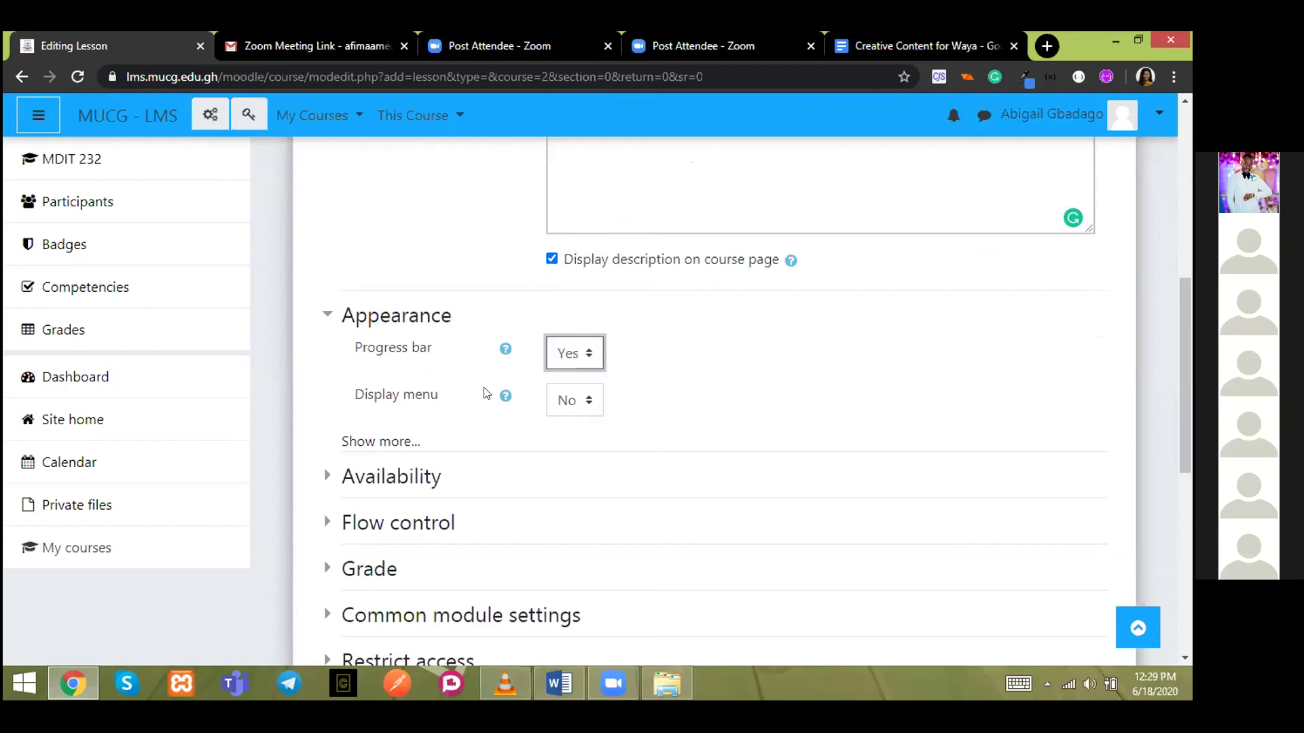
click(403, 442)
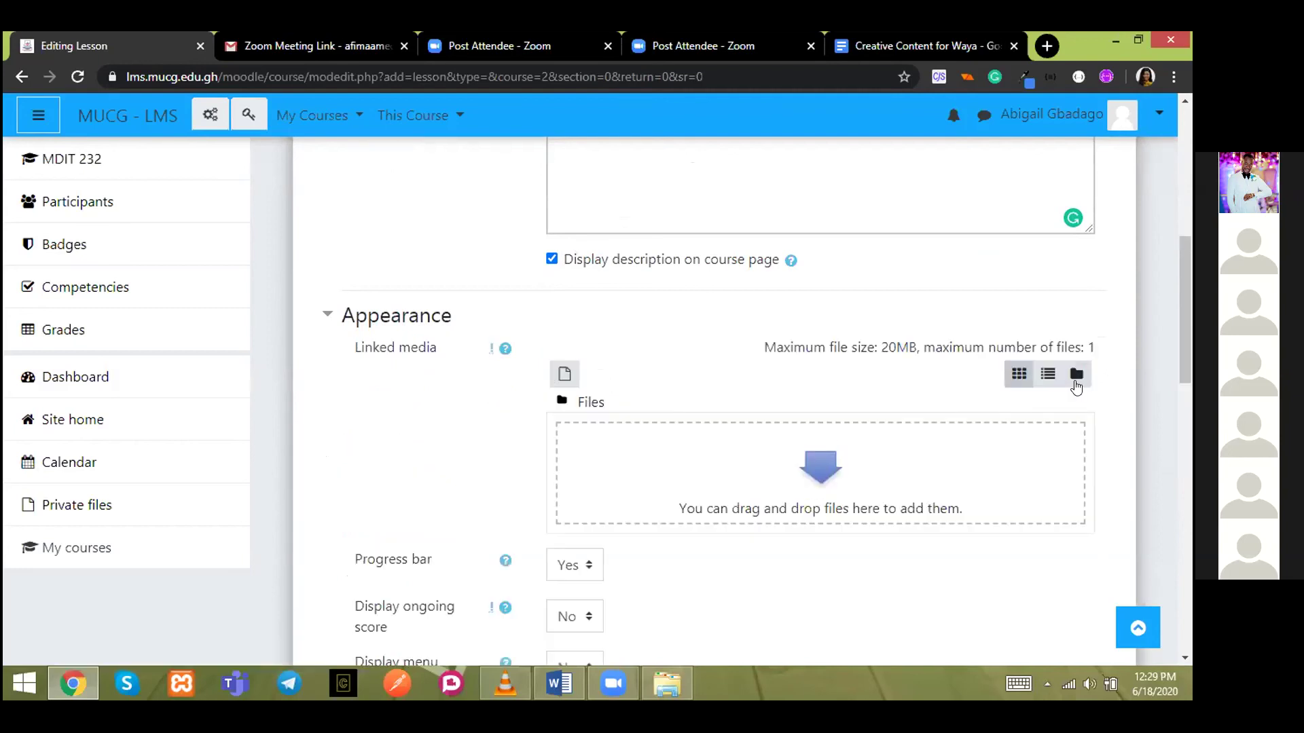
scroll(1188, 356, down, 1)
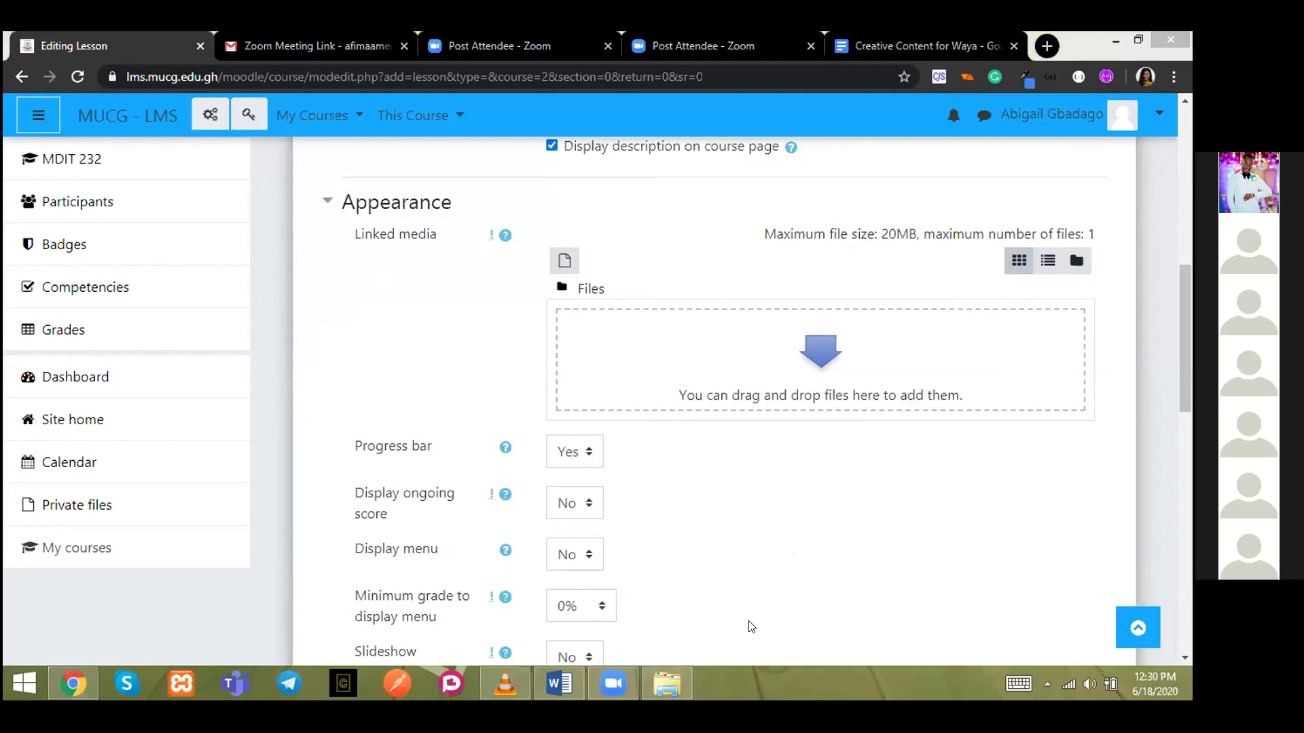
key(Caps_Lock)
drag(1188, 382, 1188, 435)
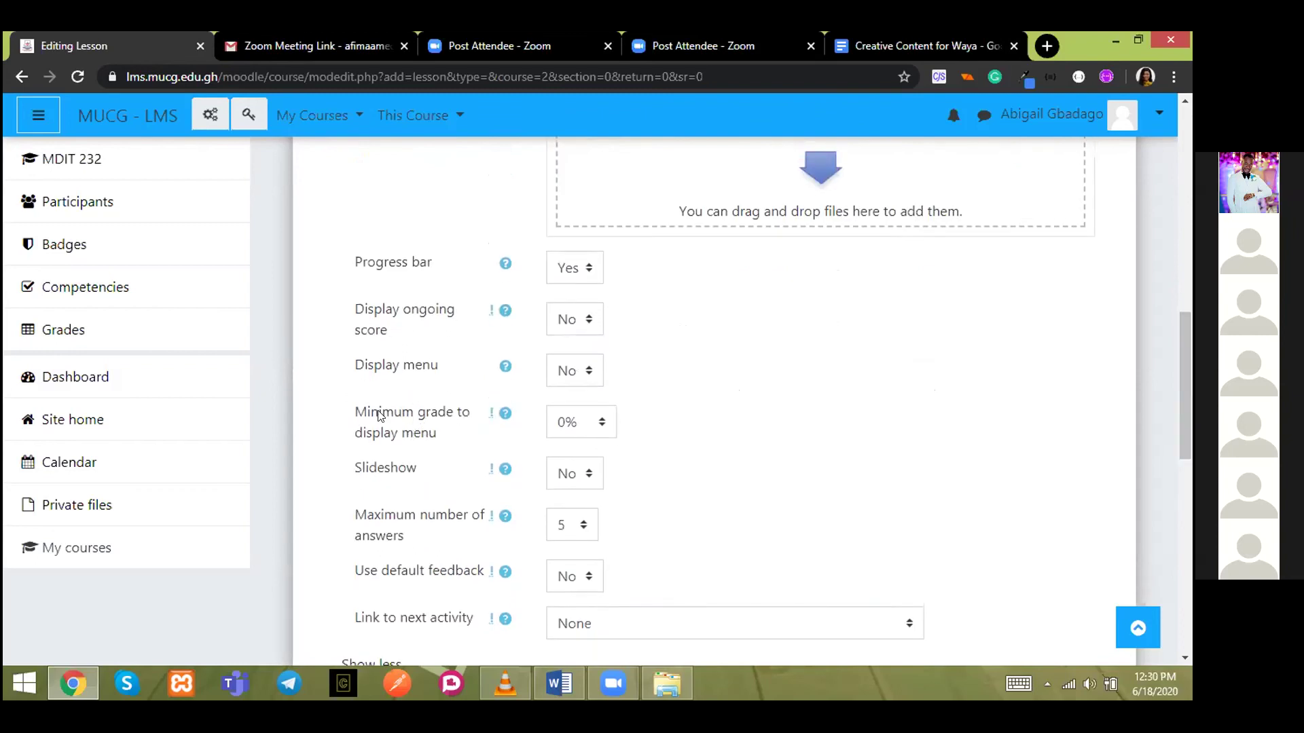
drag(1189, 421, 1191, 459)
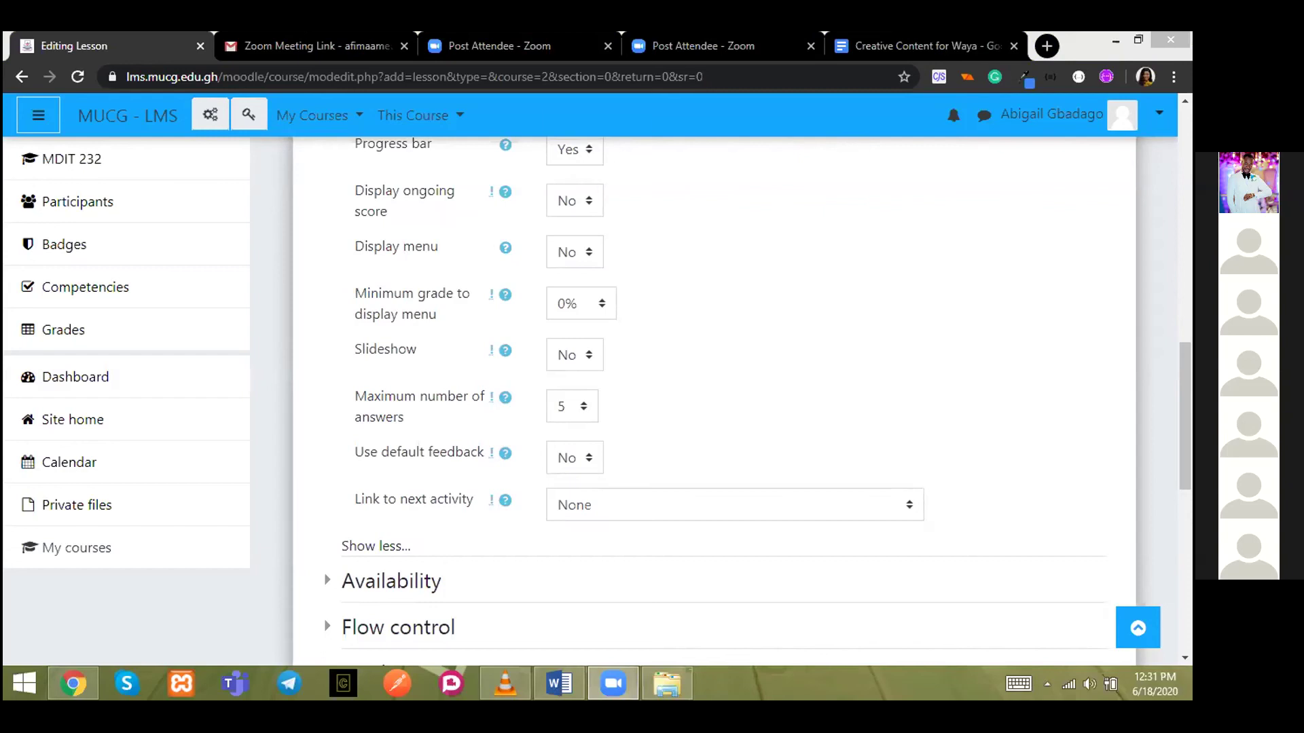
key(Caps_Lock)
key(Caps_Lock)
key(Caps_Lock)
drag(1188, 465, 1186, 373)
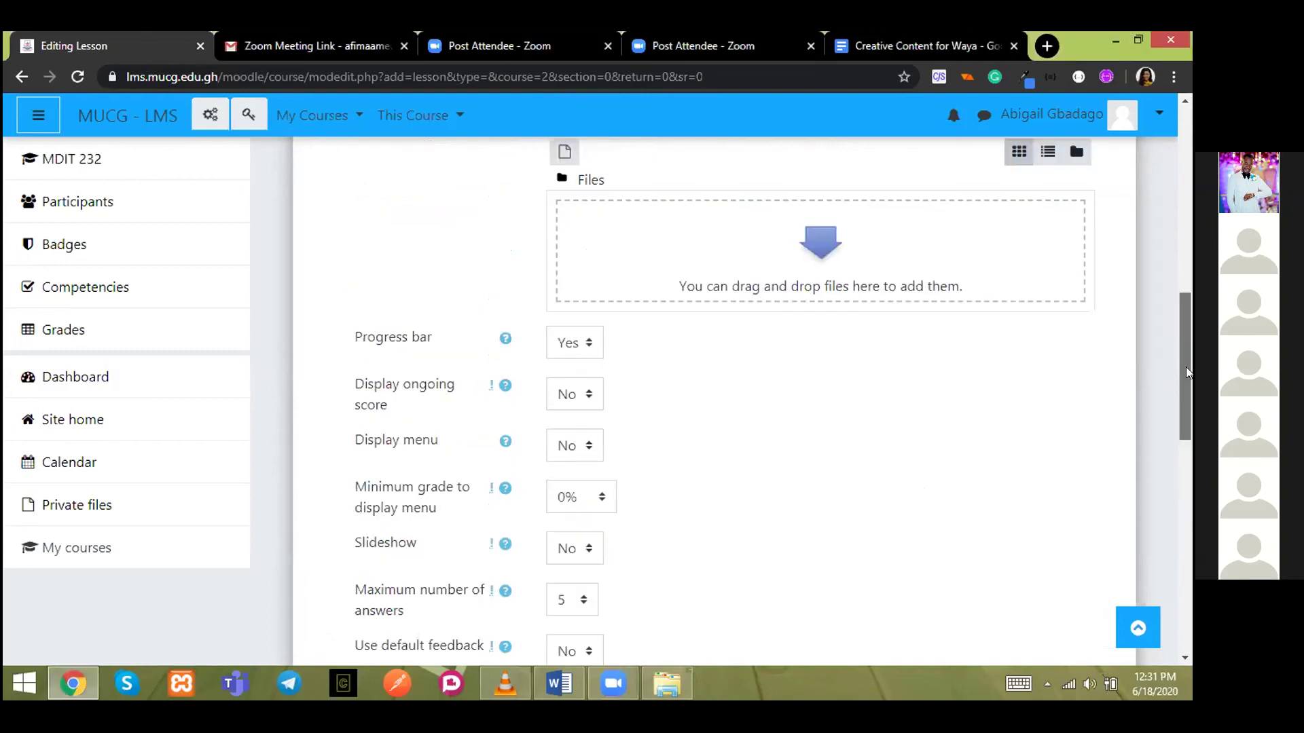
scroll(1186, 372, up, 3)
scroll(1187, 387, down, 1)
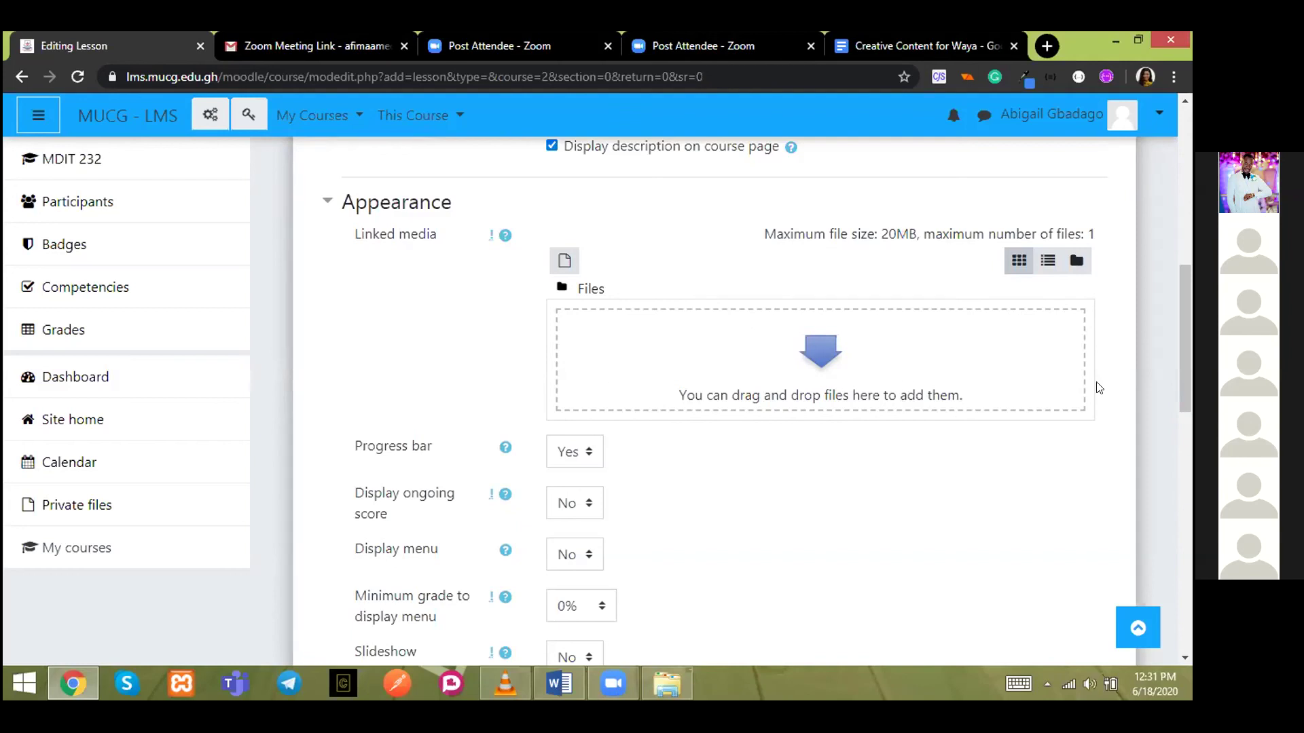
drag(1188, 338, 1176, 449)
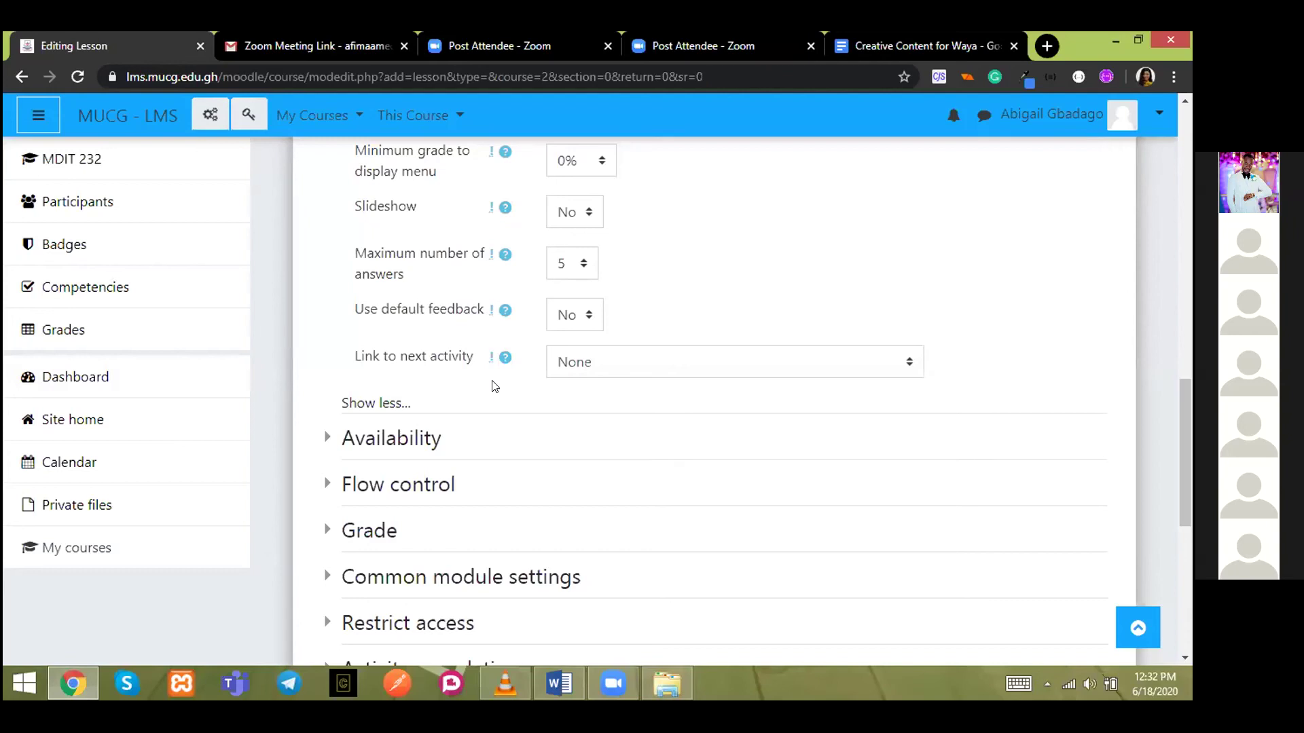
- Set 'Link to next activity' to the lesson 'Introduction to Data Structures and Algorithms'
click(615, 356)
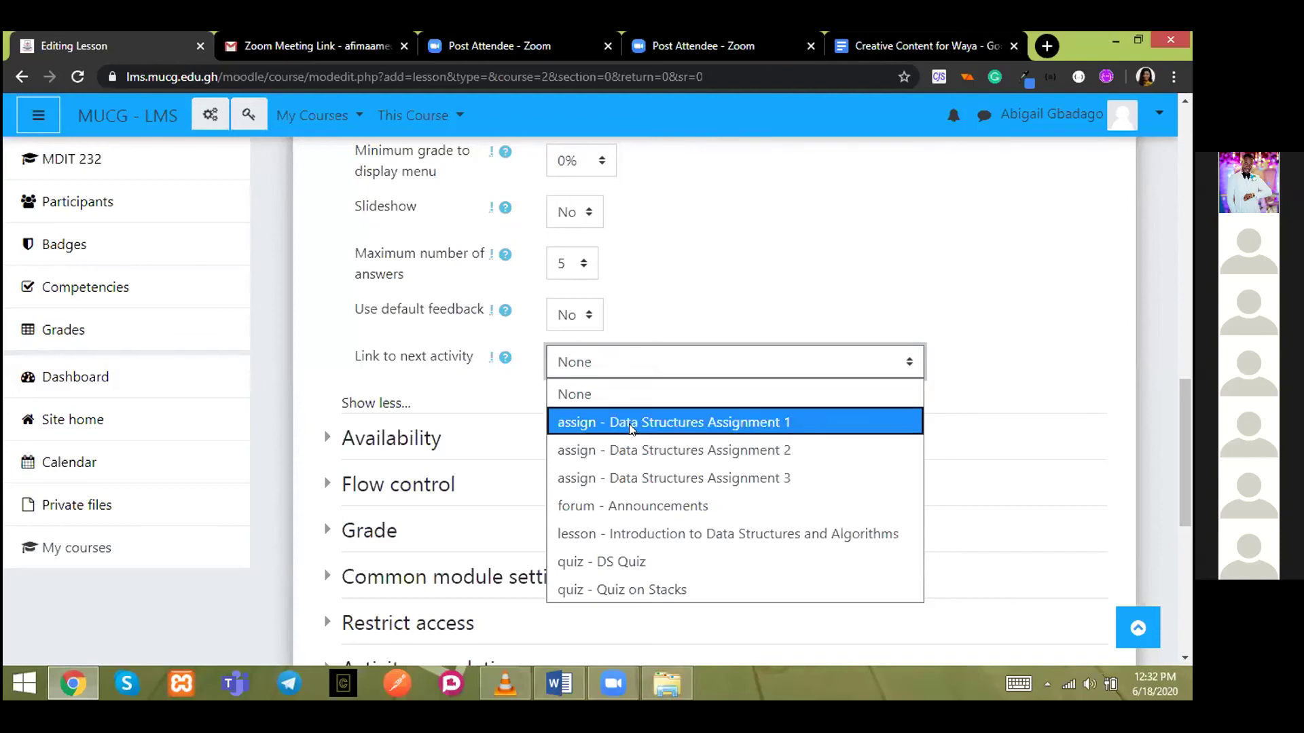
scroll(1120, 380, down, 1)
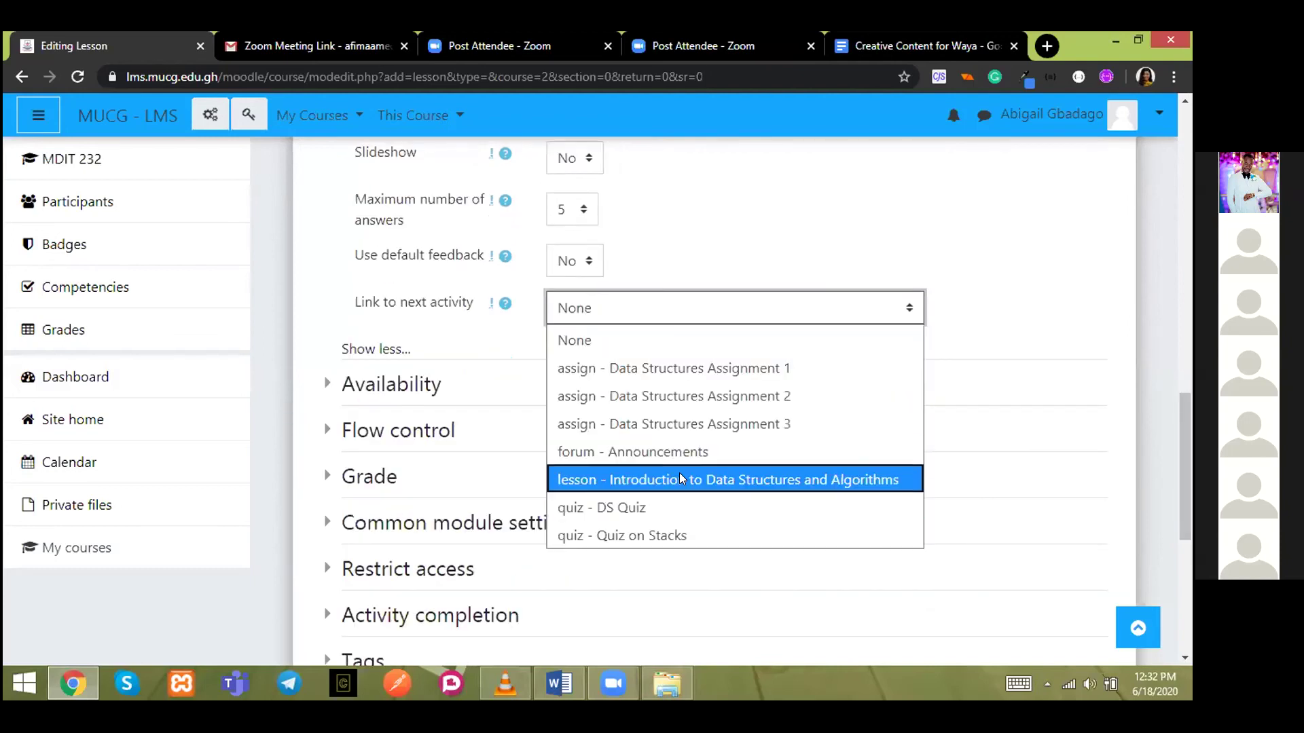
click(851, 479)
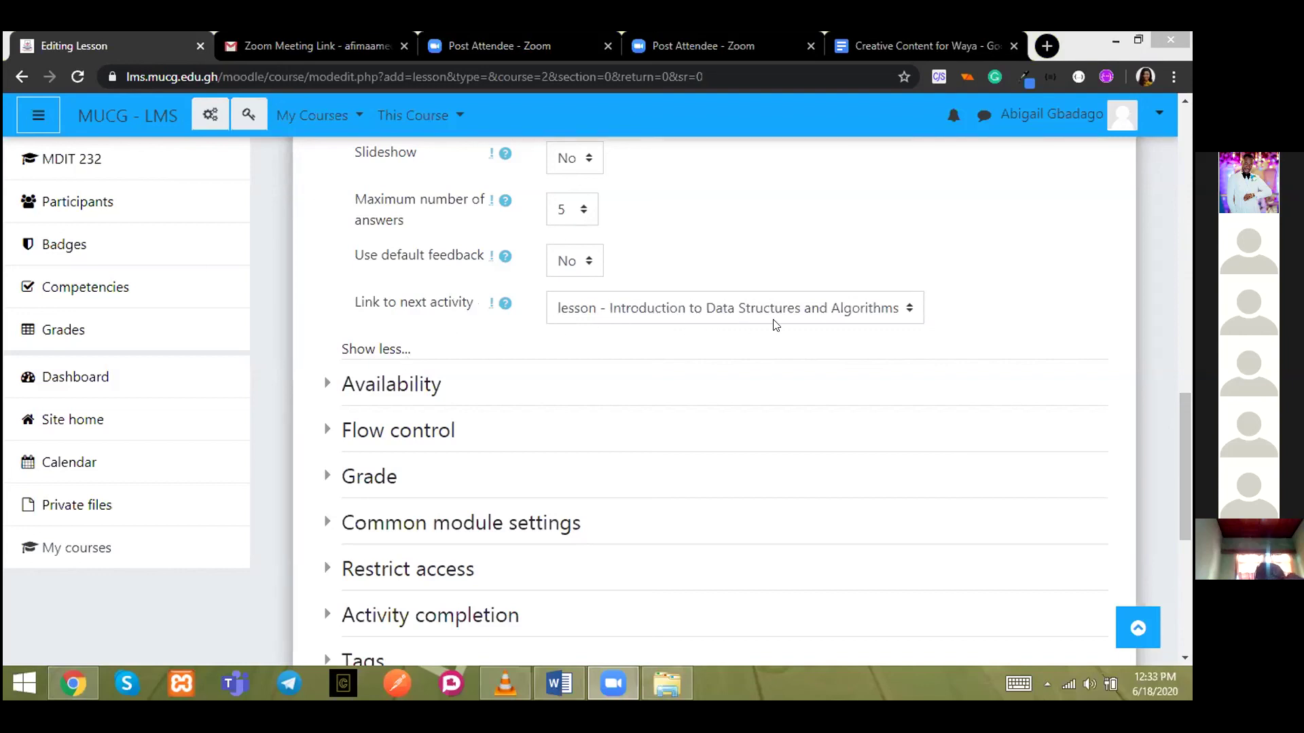
click(876, 320)
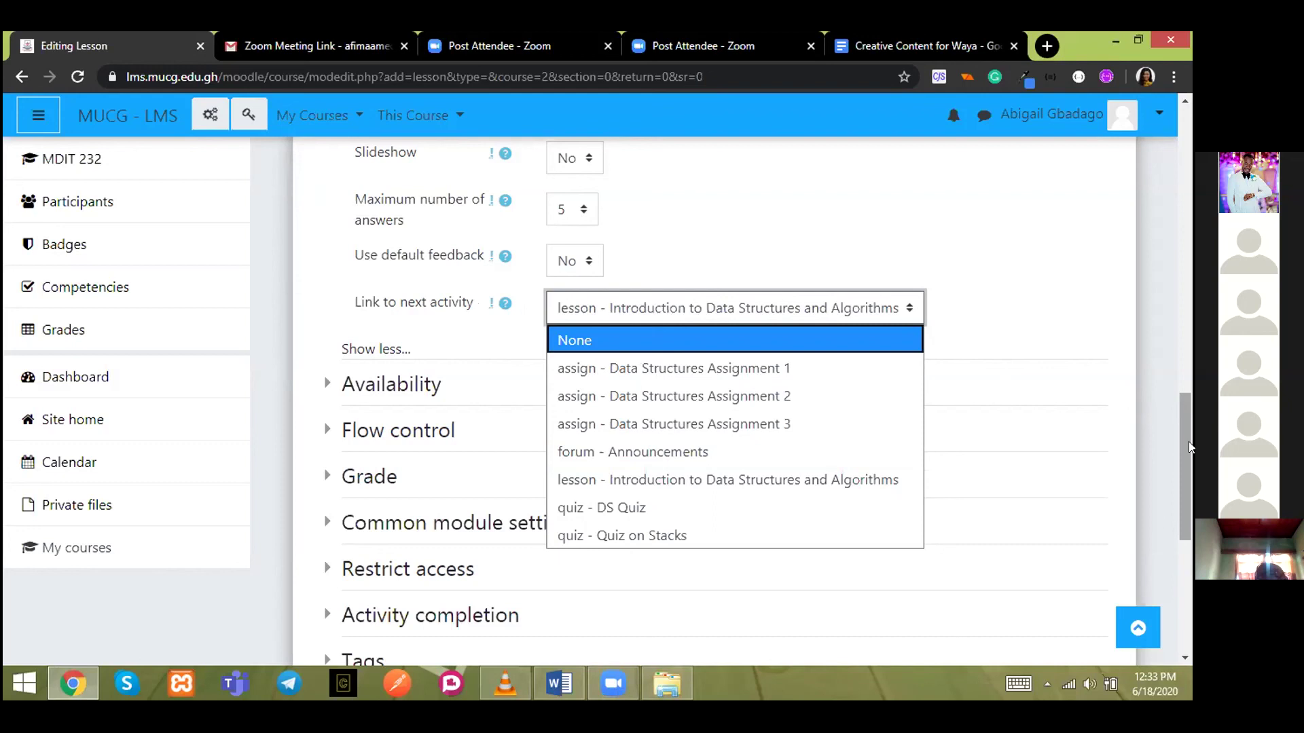
click(1188, 441)
drag(1189, 441, 1178, 122)
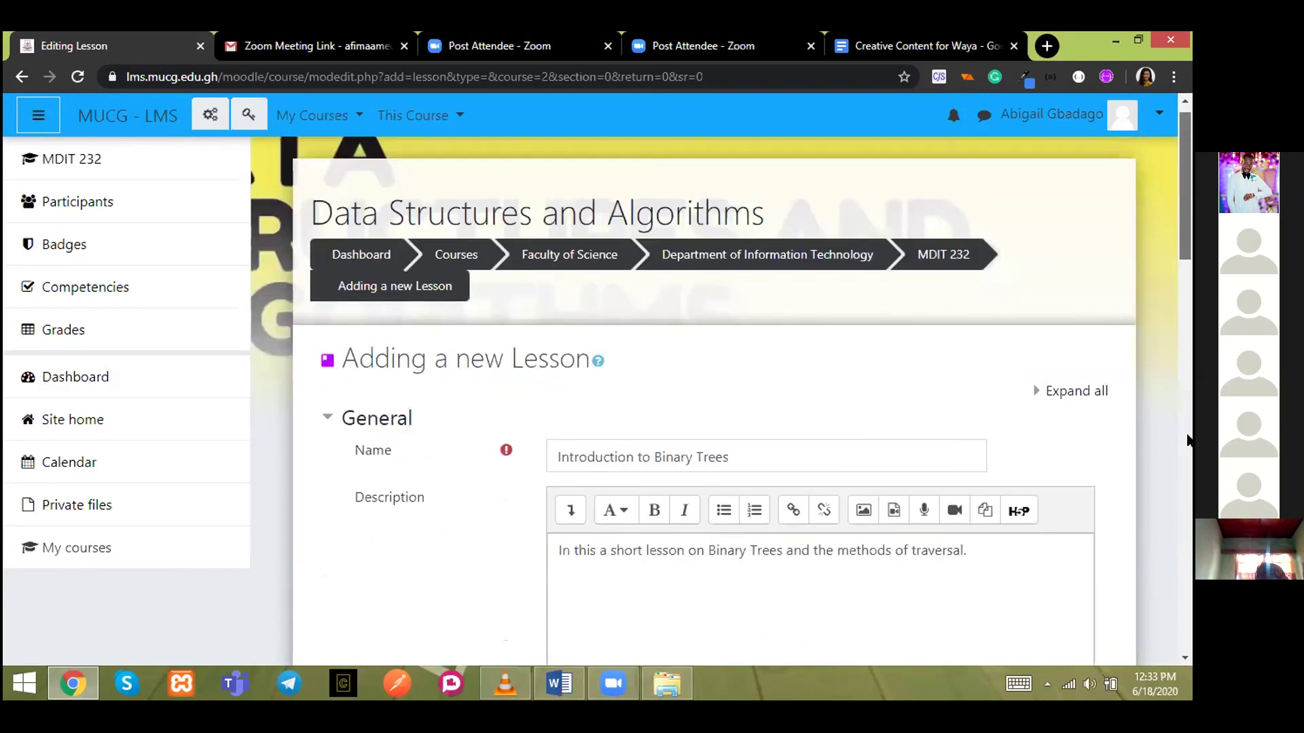
mouse_move(1179, 478)
mouse_down()
mouse_move(1177, 507)
mouse_move(1188, 467)
mouse_up()
scroll(1189, 467, up, 5)
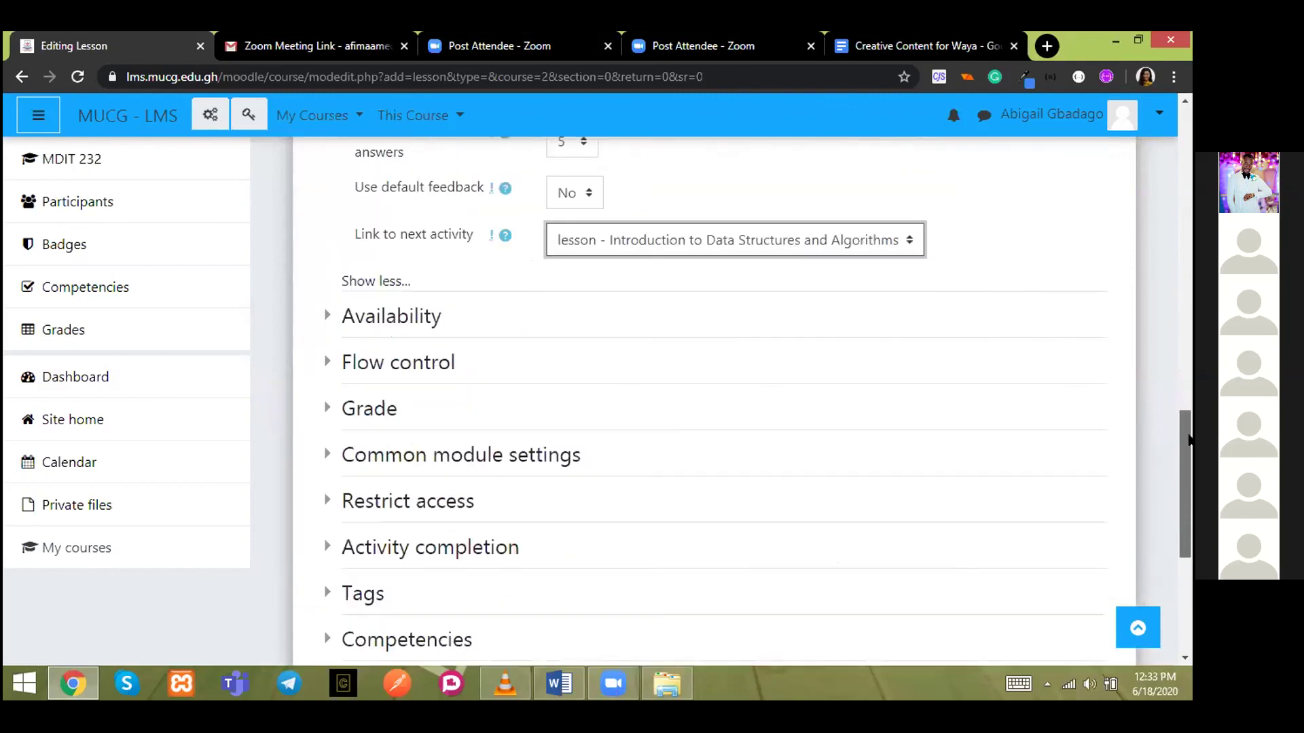
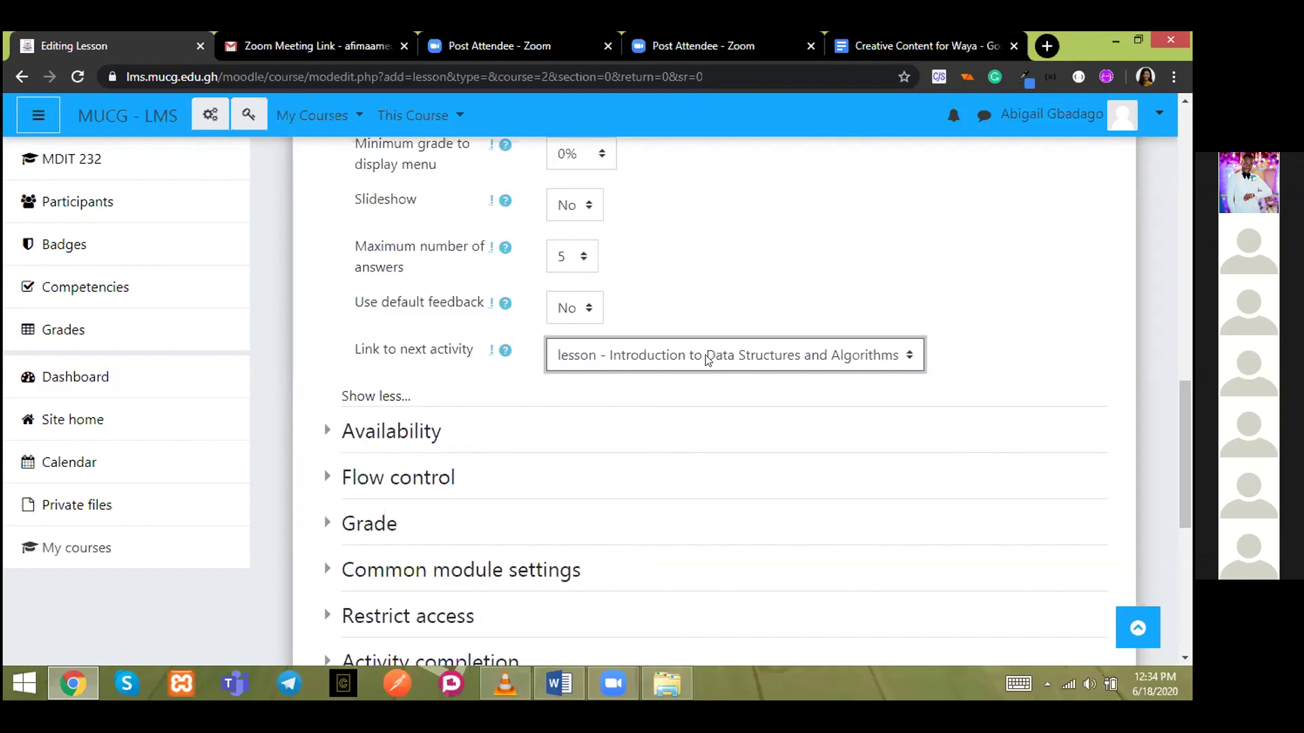
- Finish the next-activity link setting and make the lesson available from 19 June 2020
click(1163, 625)
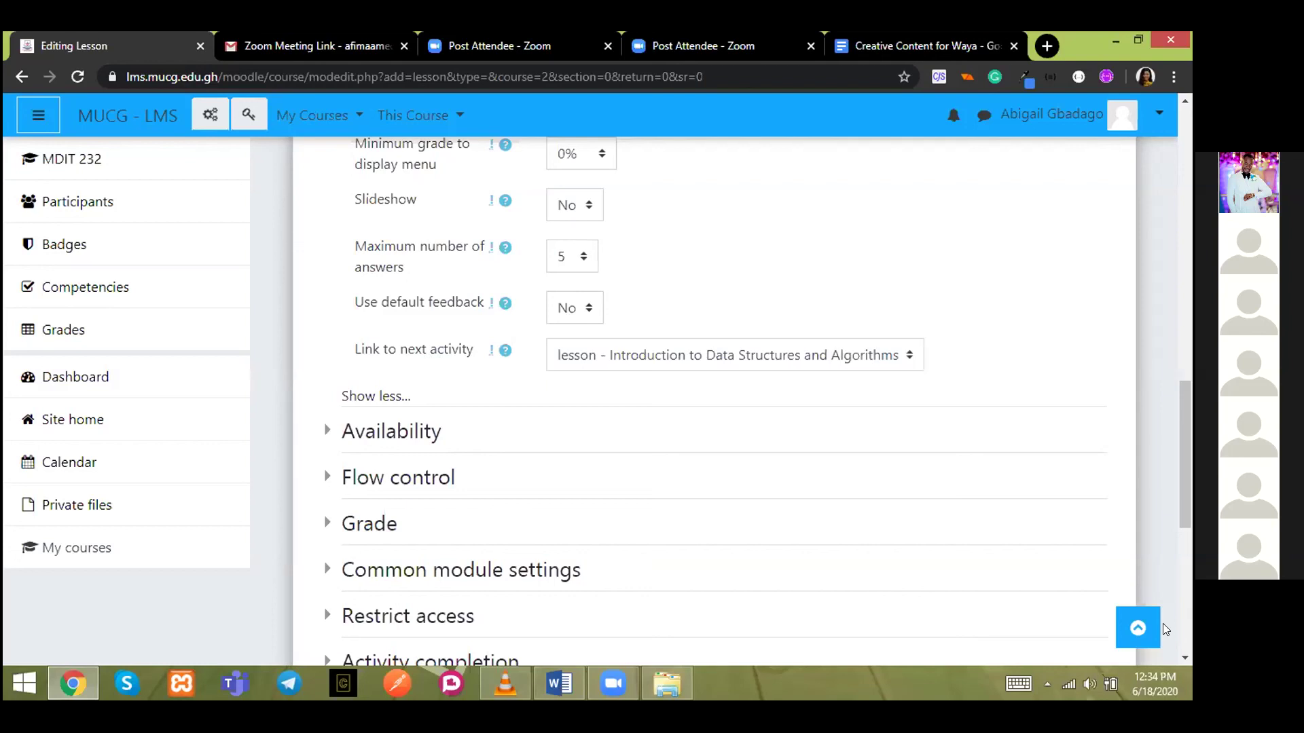
scroll(1189, 498, down, 4)
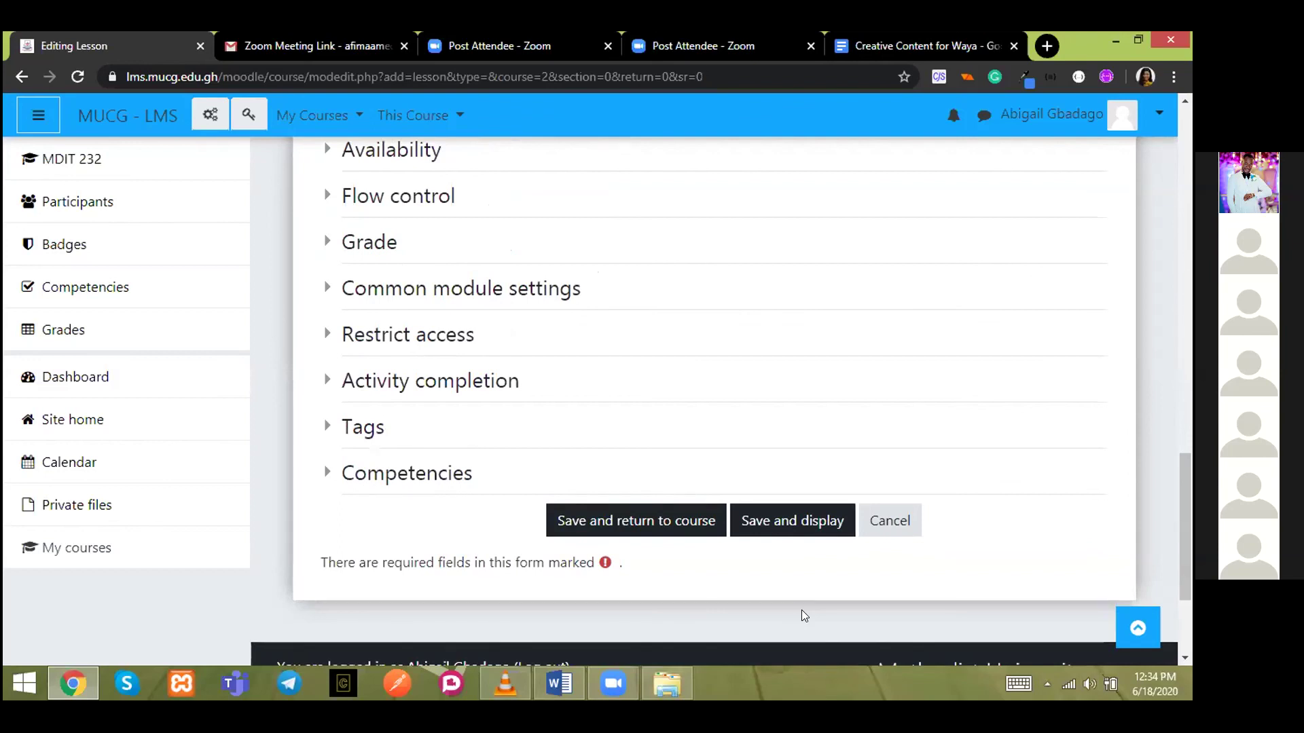
drag(1188, 469, 1188, 427)
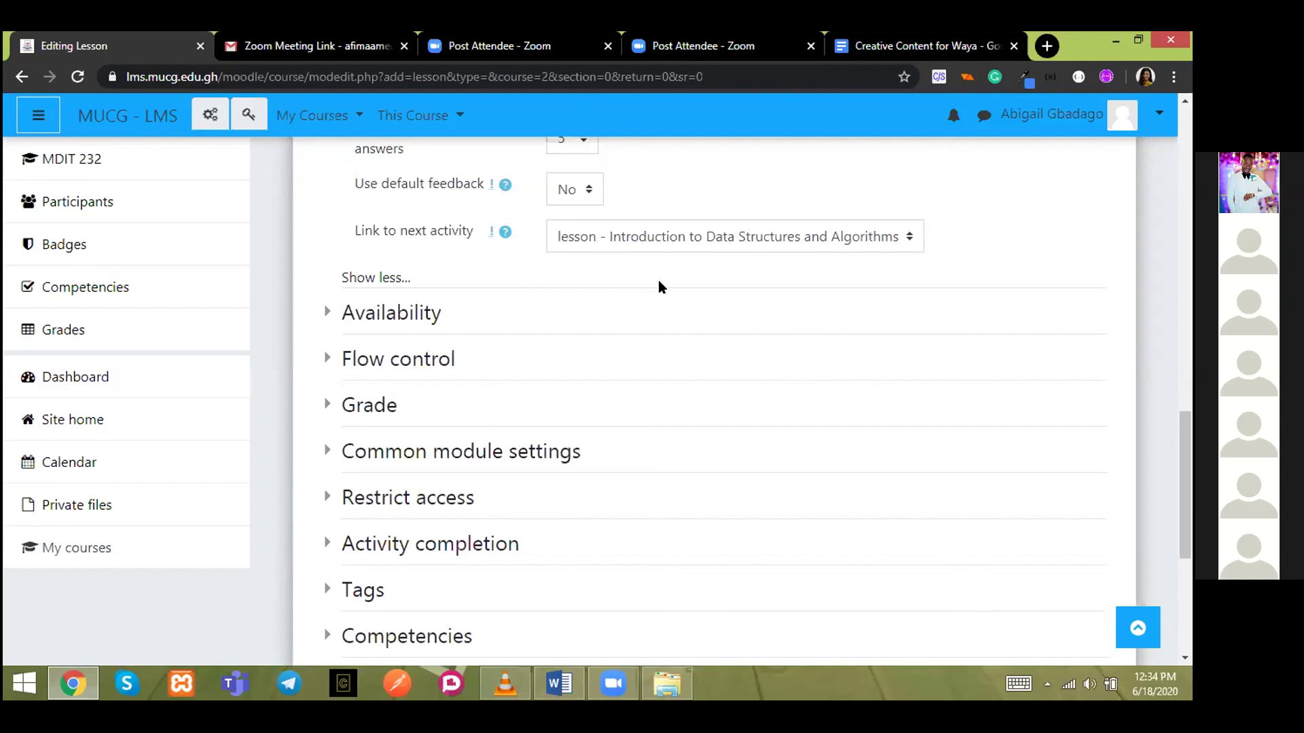
click(385, 313)
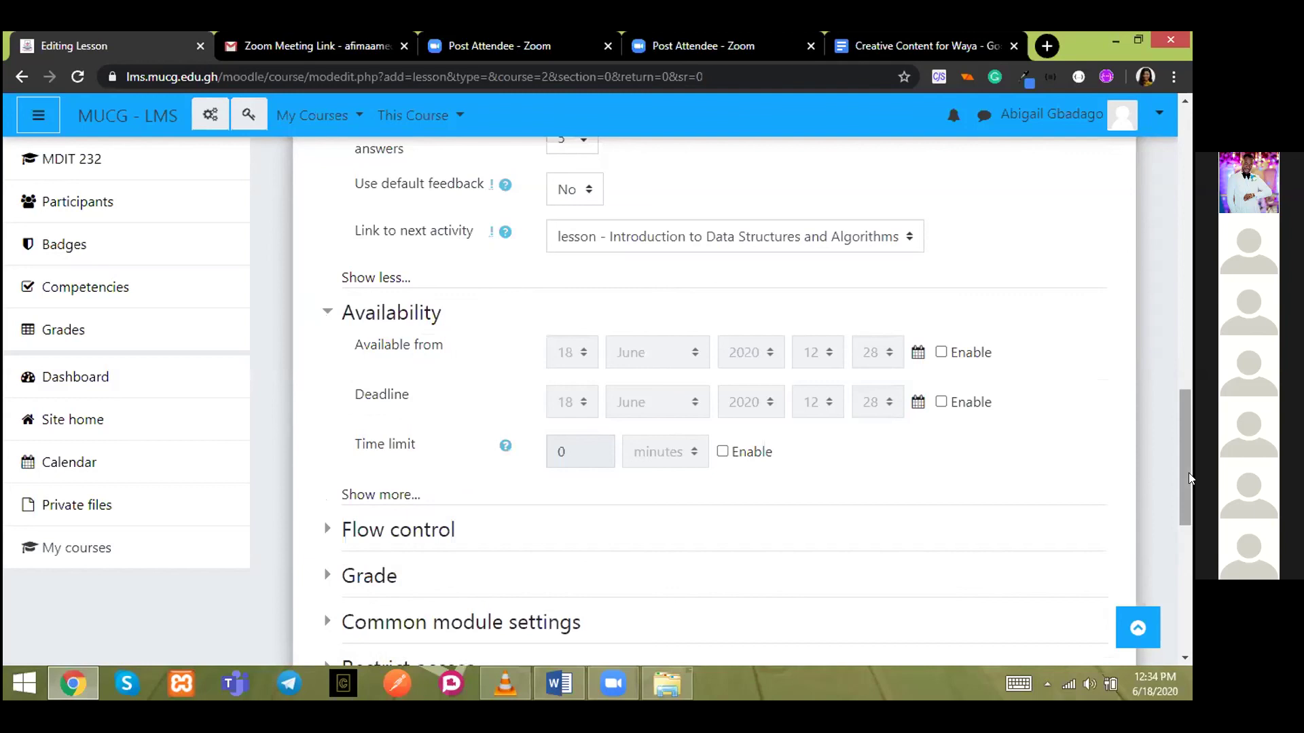
scroll(1188, 489, down, 1)
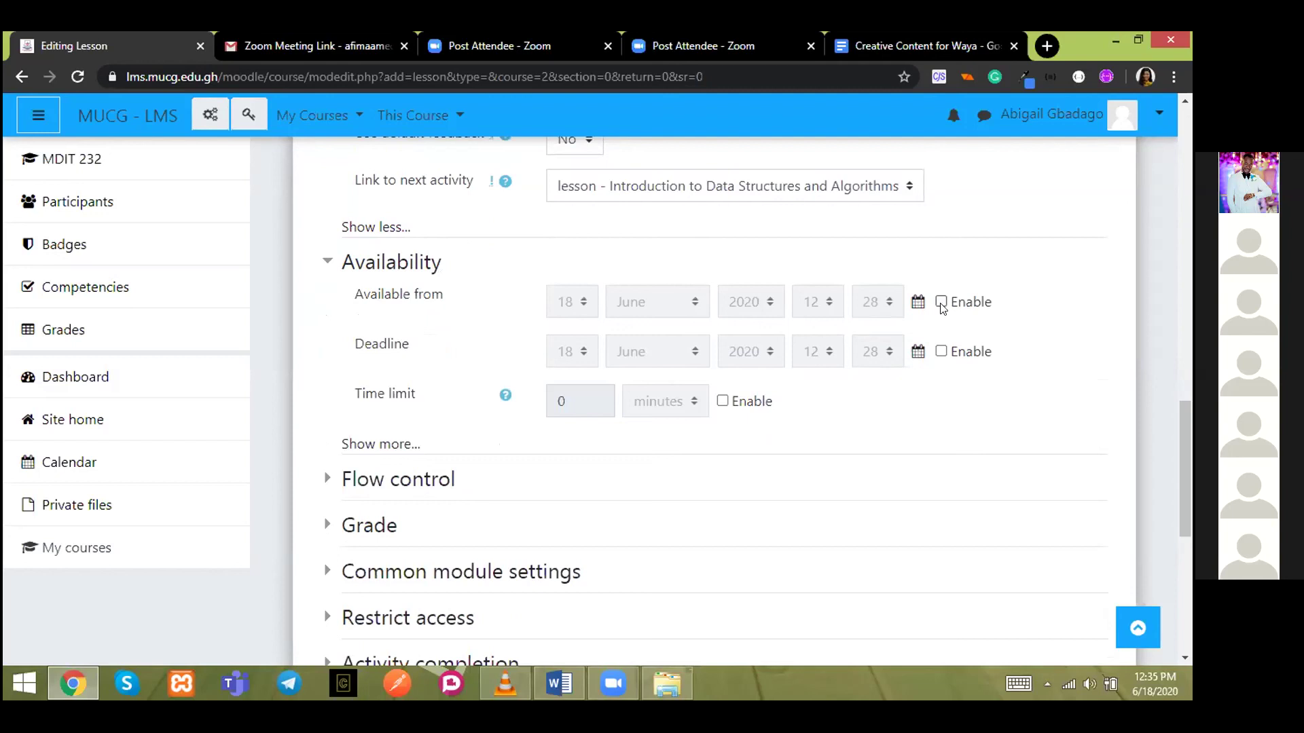
click(940, 302)
click(576, 302)
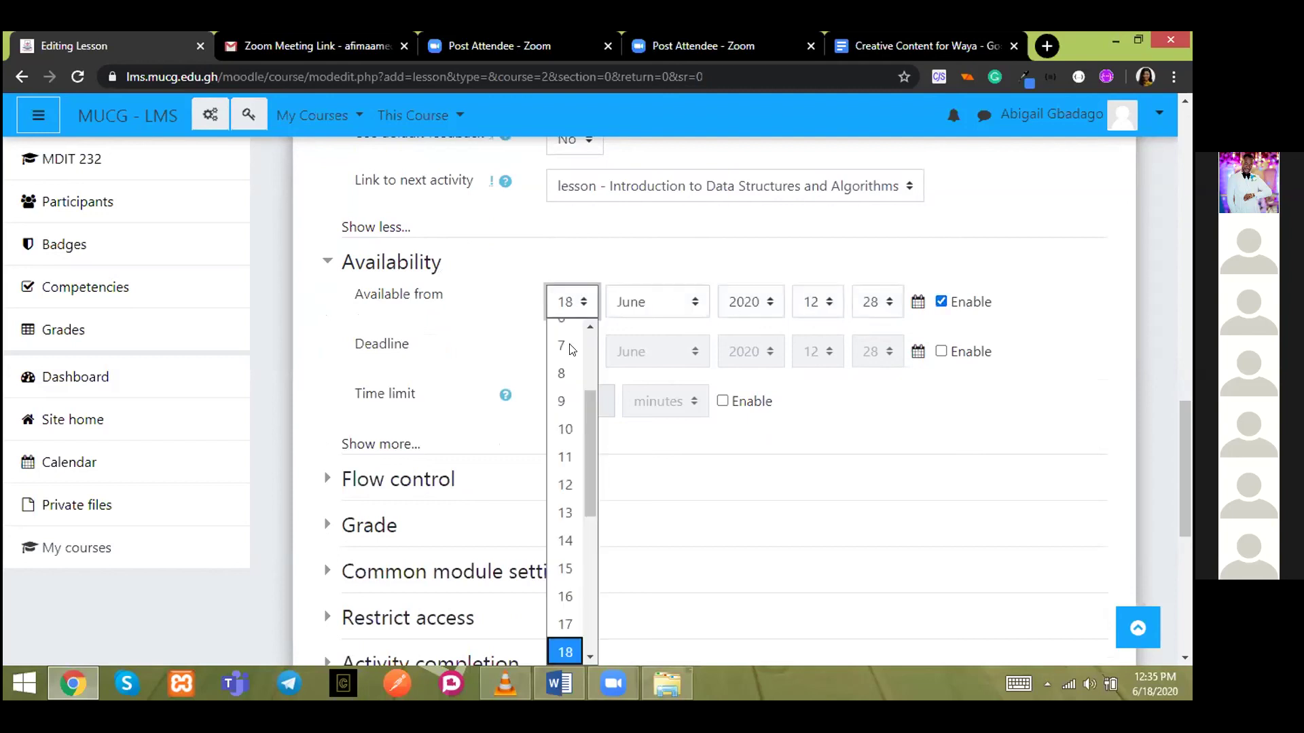
scroll(584, 489, down, 3)
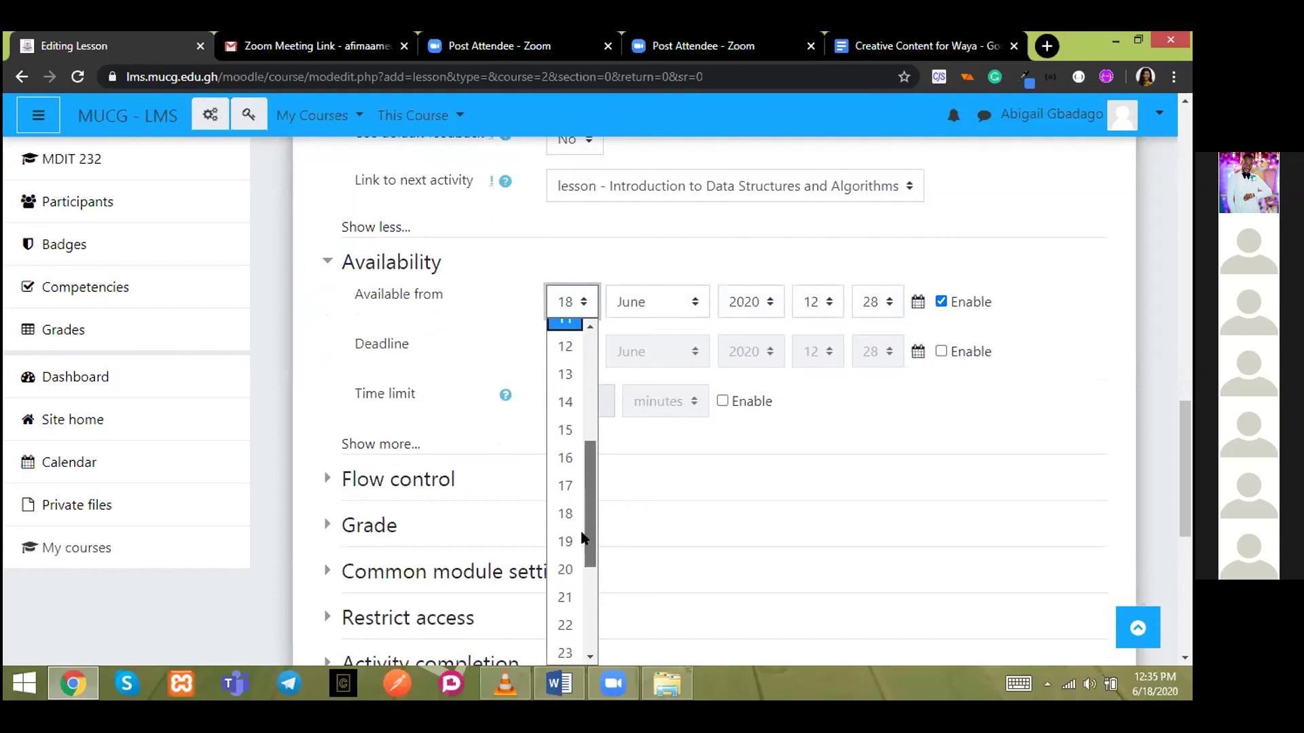
click(563, 514)
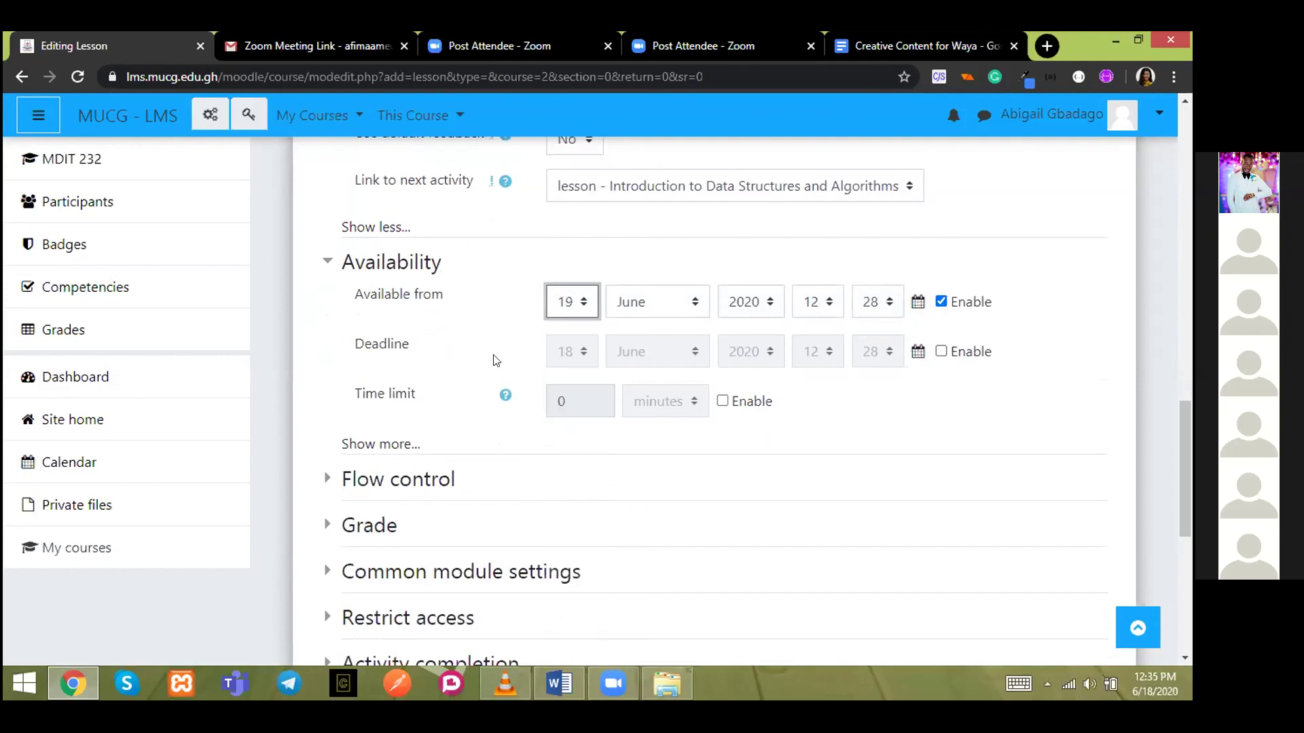
- Enable a deadline of 25 June 2020 and leave the time limit disabled
click(941, 351)
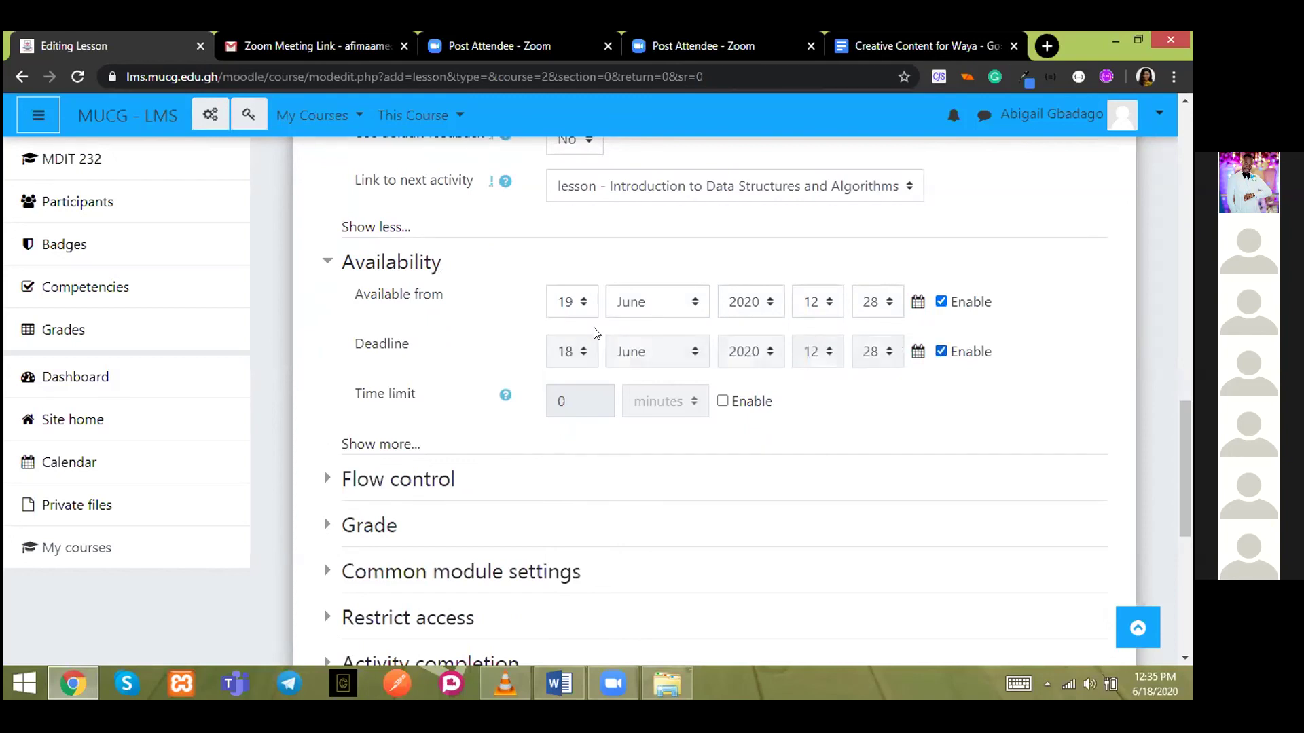
click(572, 351)
drag(589, 193, 590, 246)
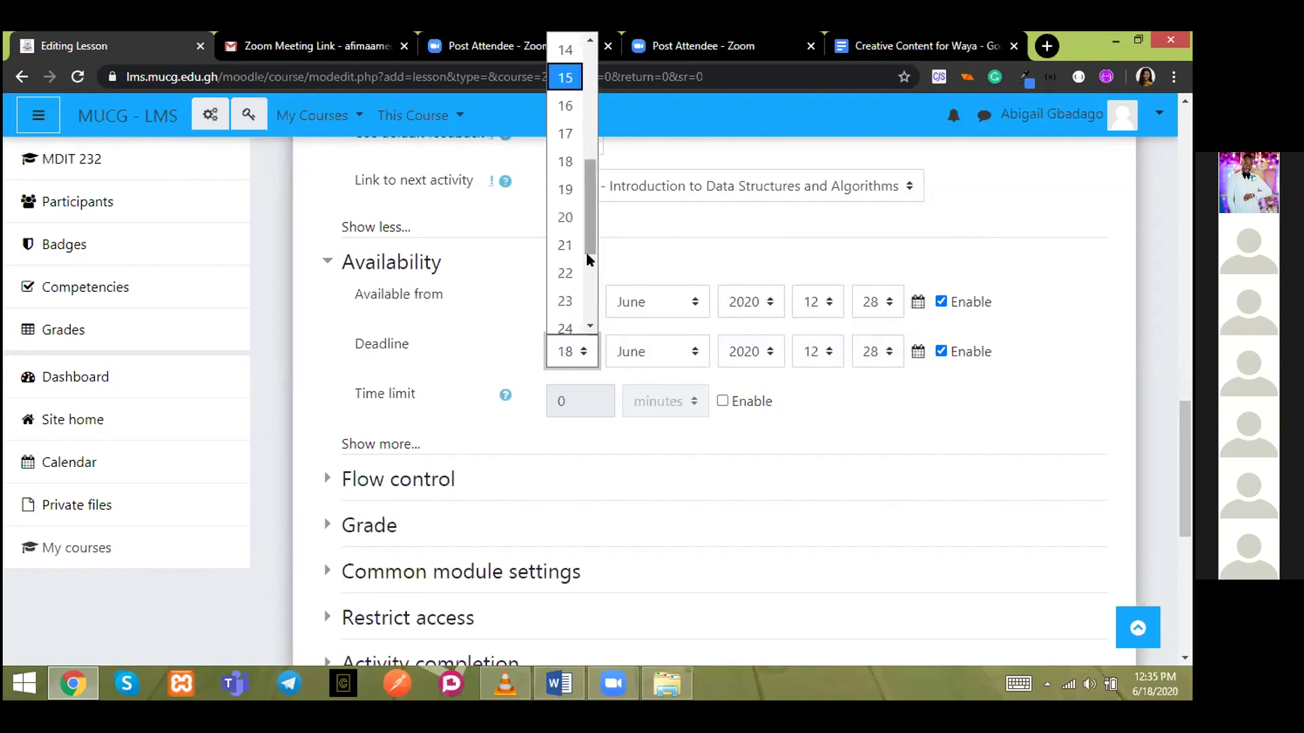
drag(590, 258, 589, 298)
click(565, 190)
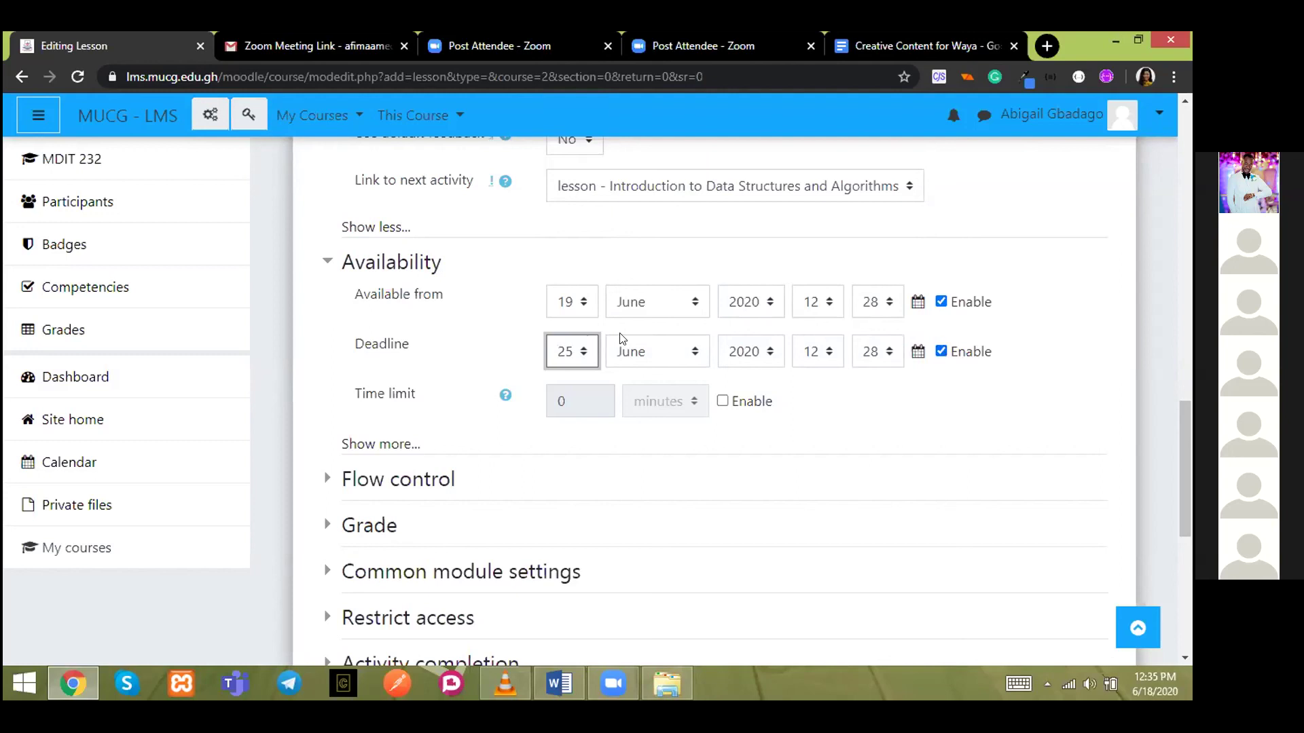
click(723, 402)
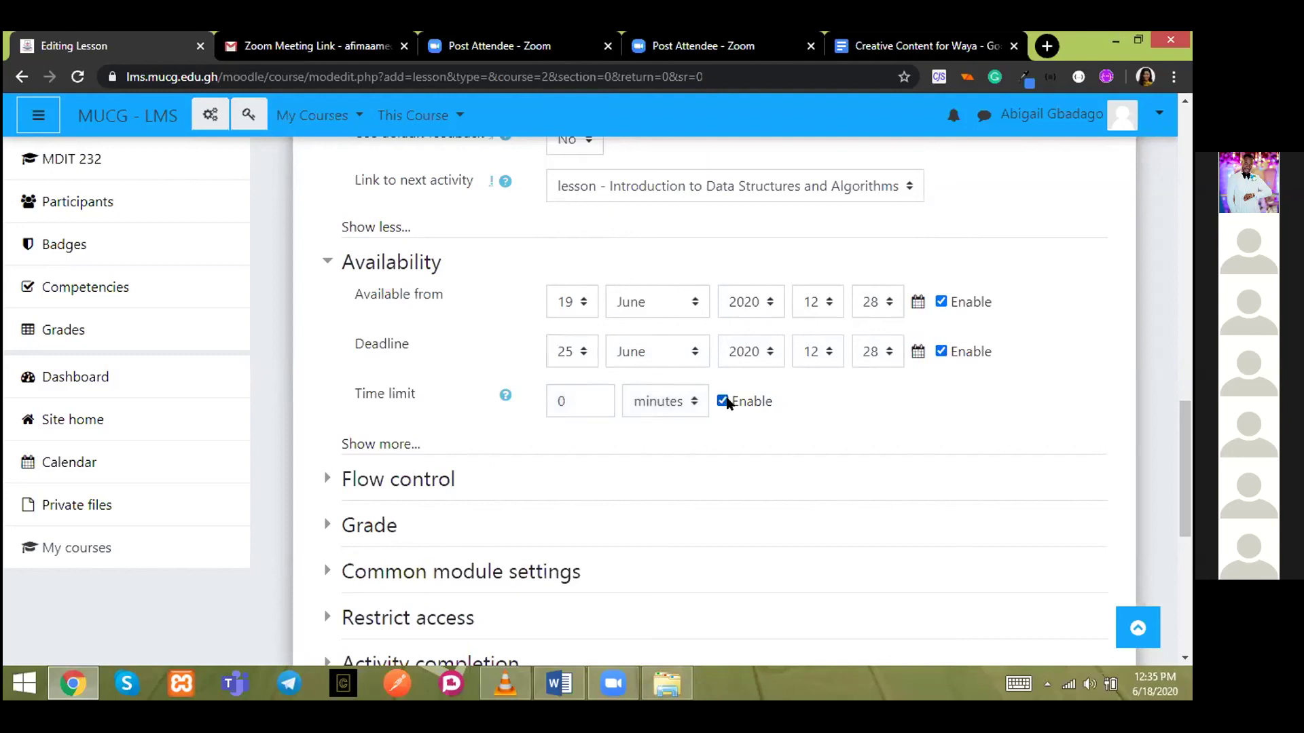
click(723, 401)
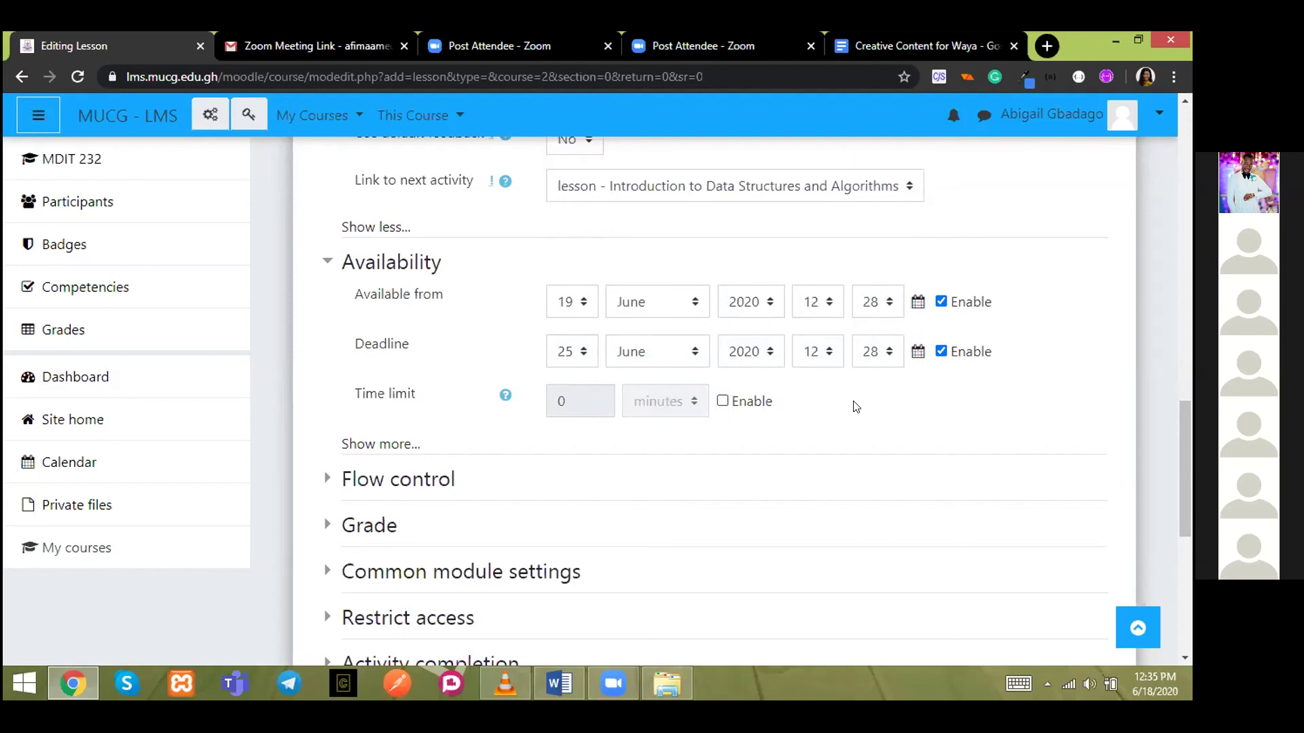
scroll(470, 372, down, 3)
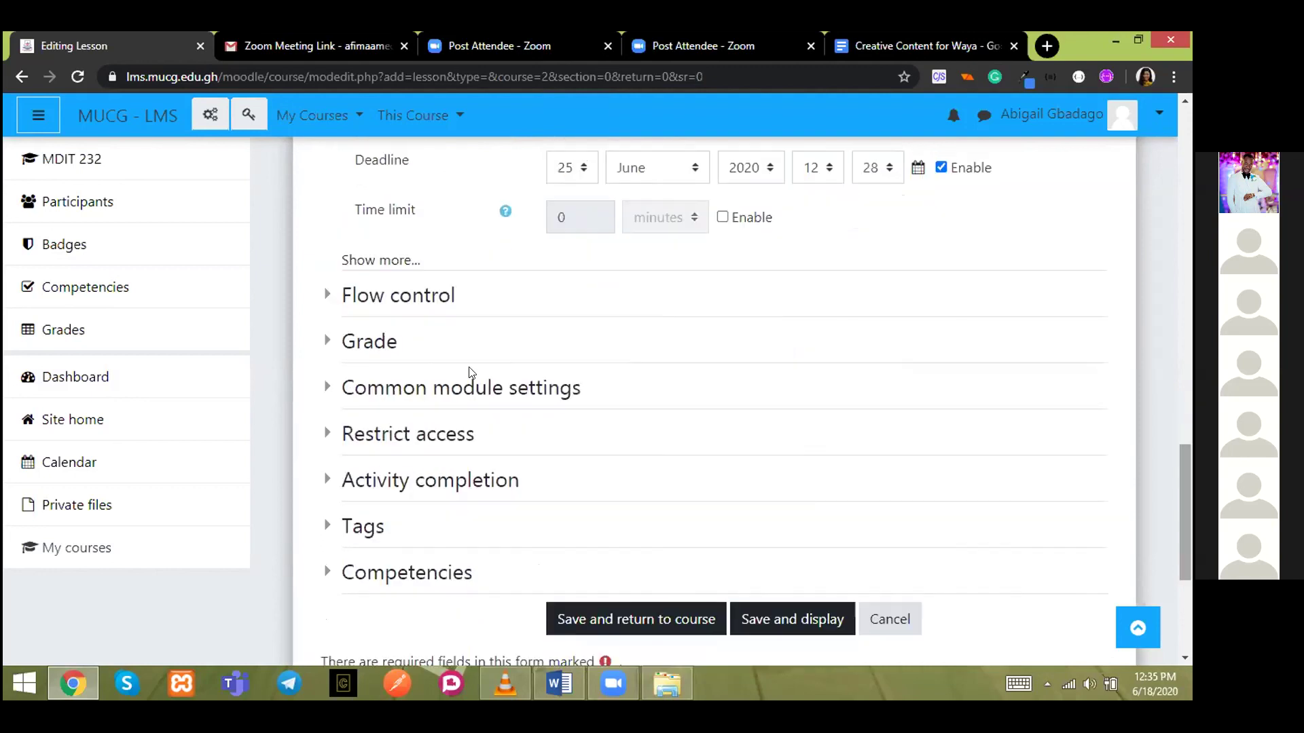
- Keep Allow student review at No and show the remaining flow control options
click(408, 302)
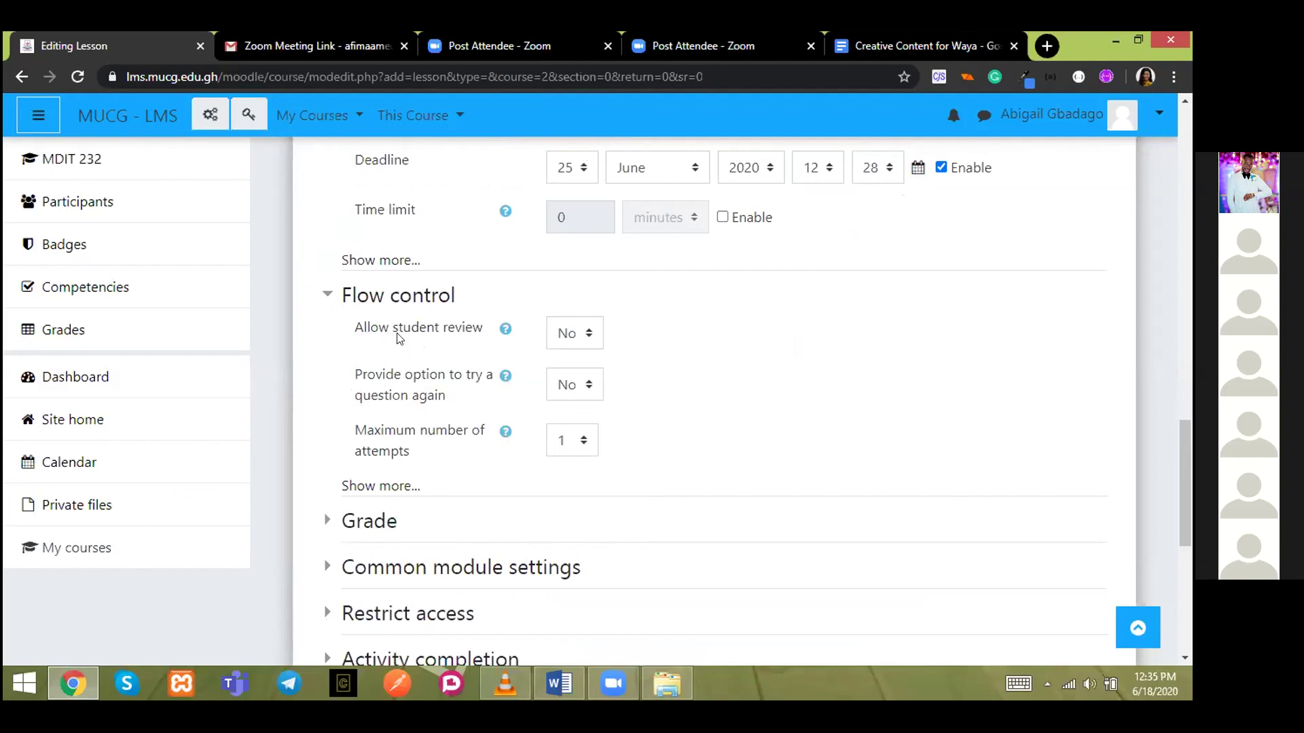
click(569, 345)
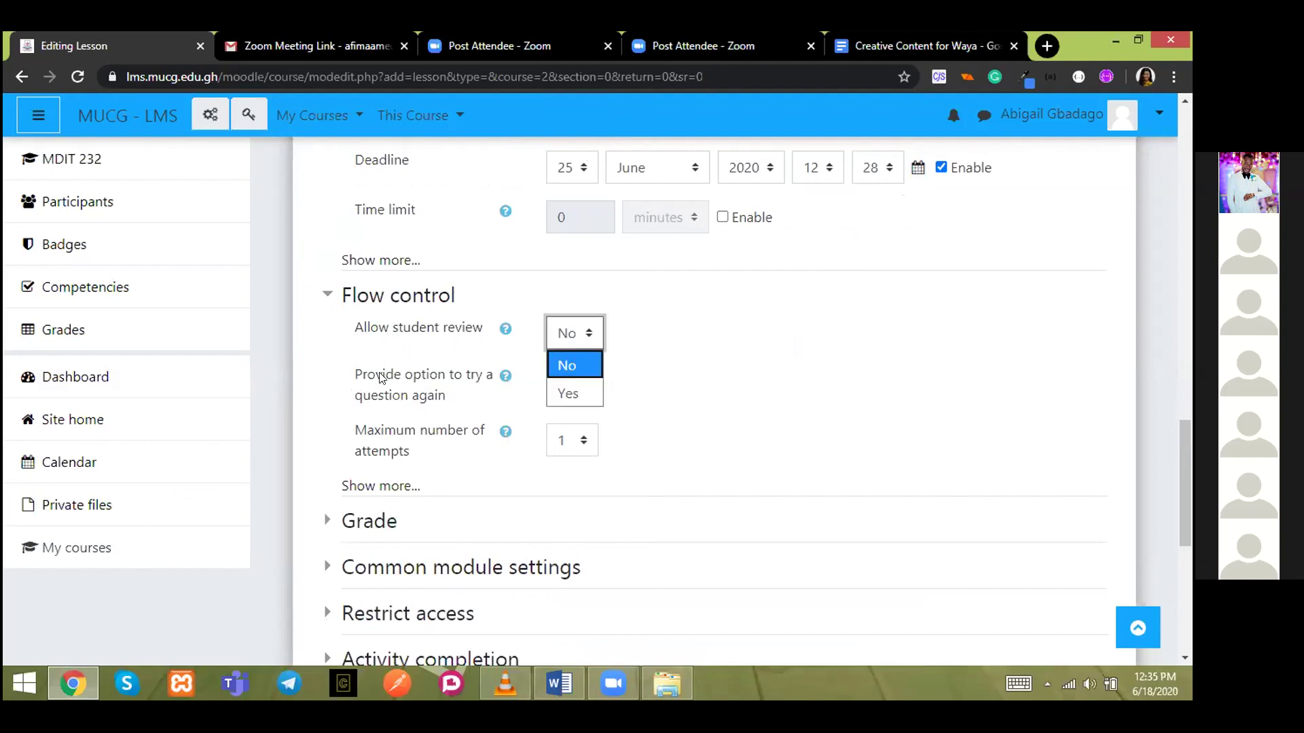
click(481, 392)
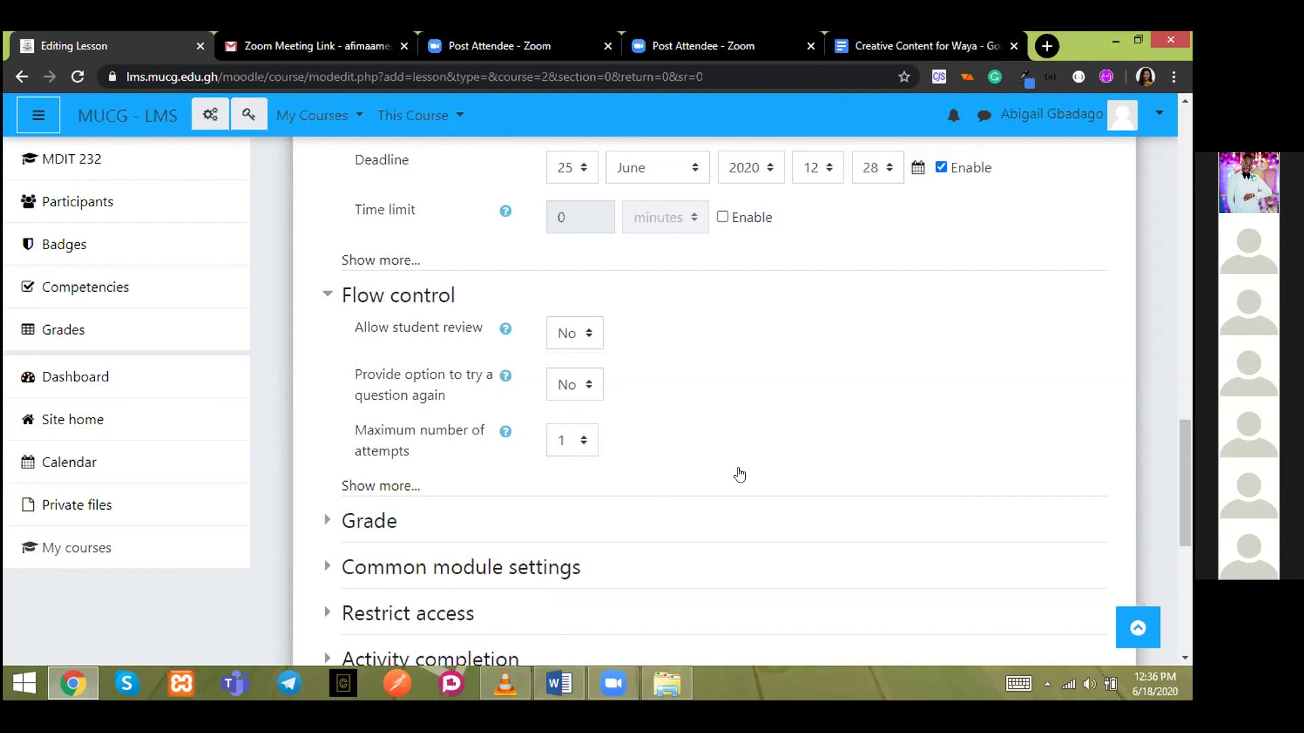
click(381, 486)
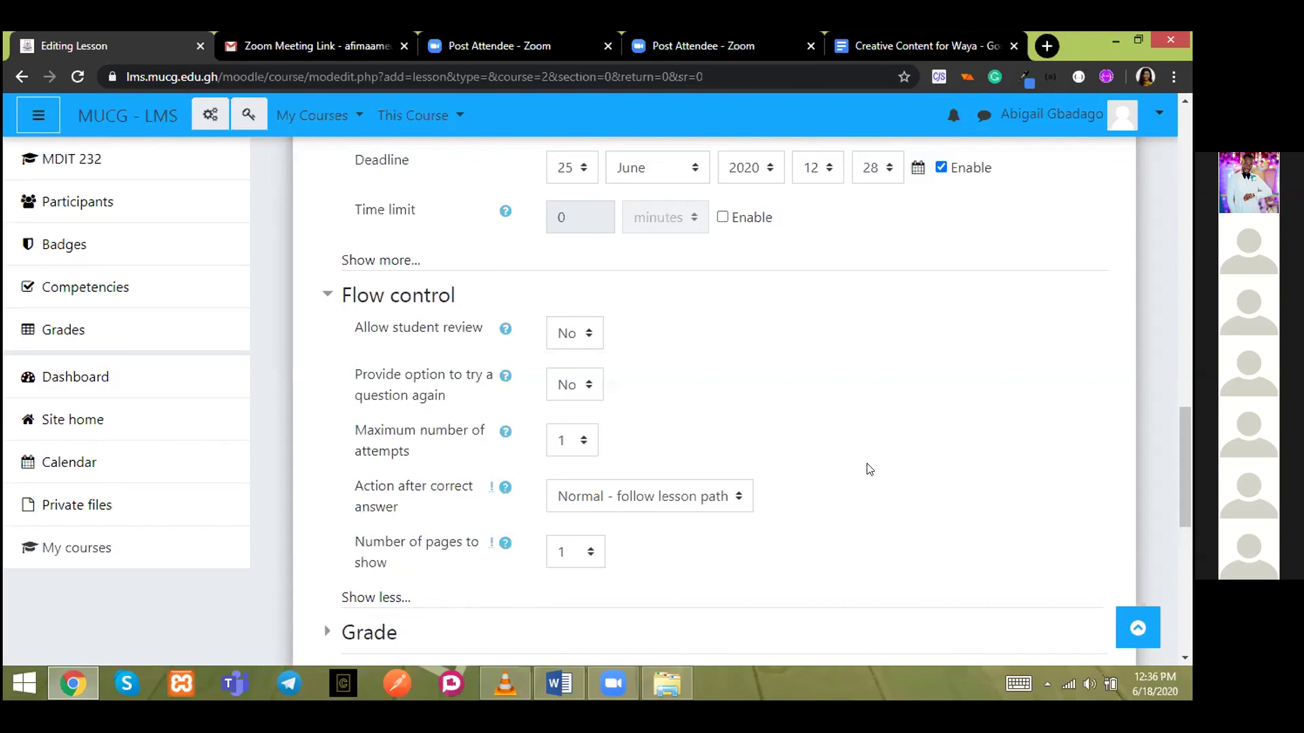
scroll(1036, 459, down, 4)
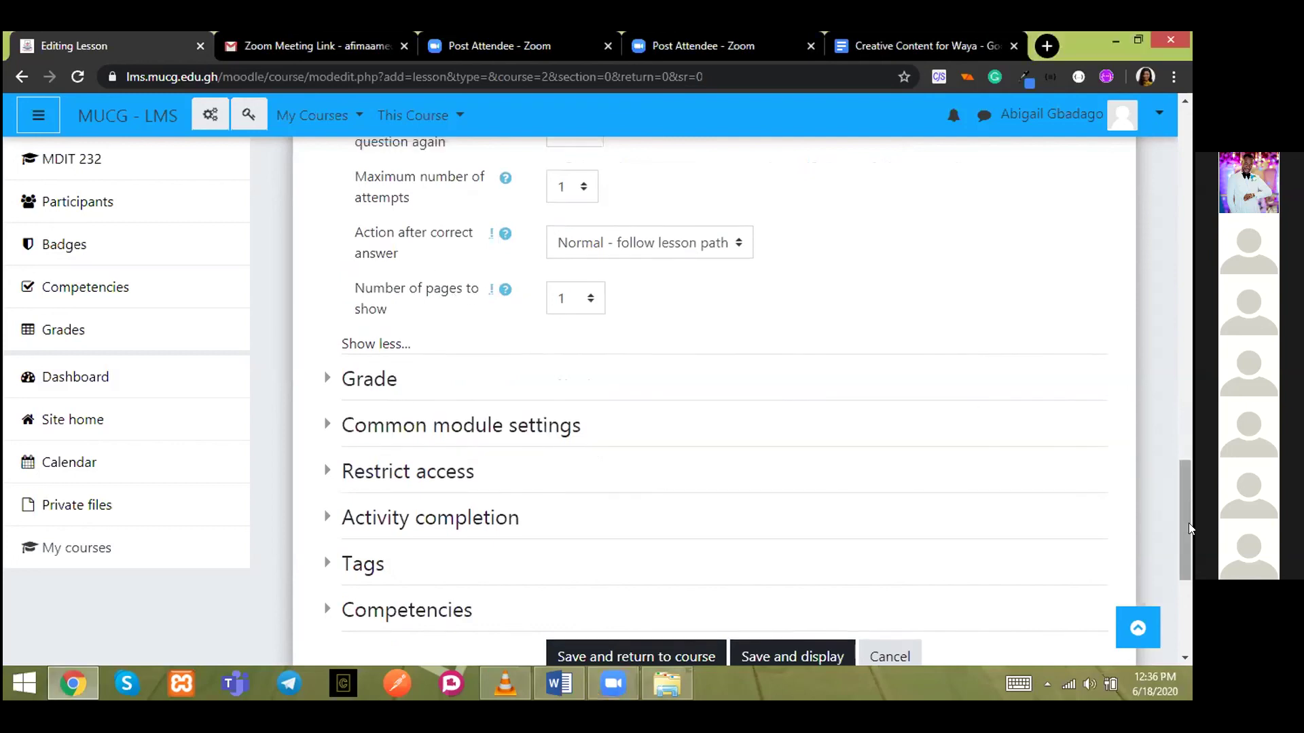
scroll(626, 264, down, 1)
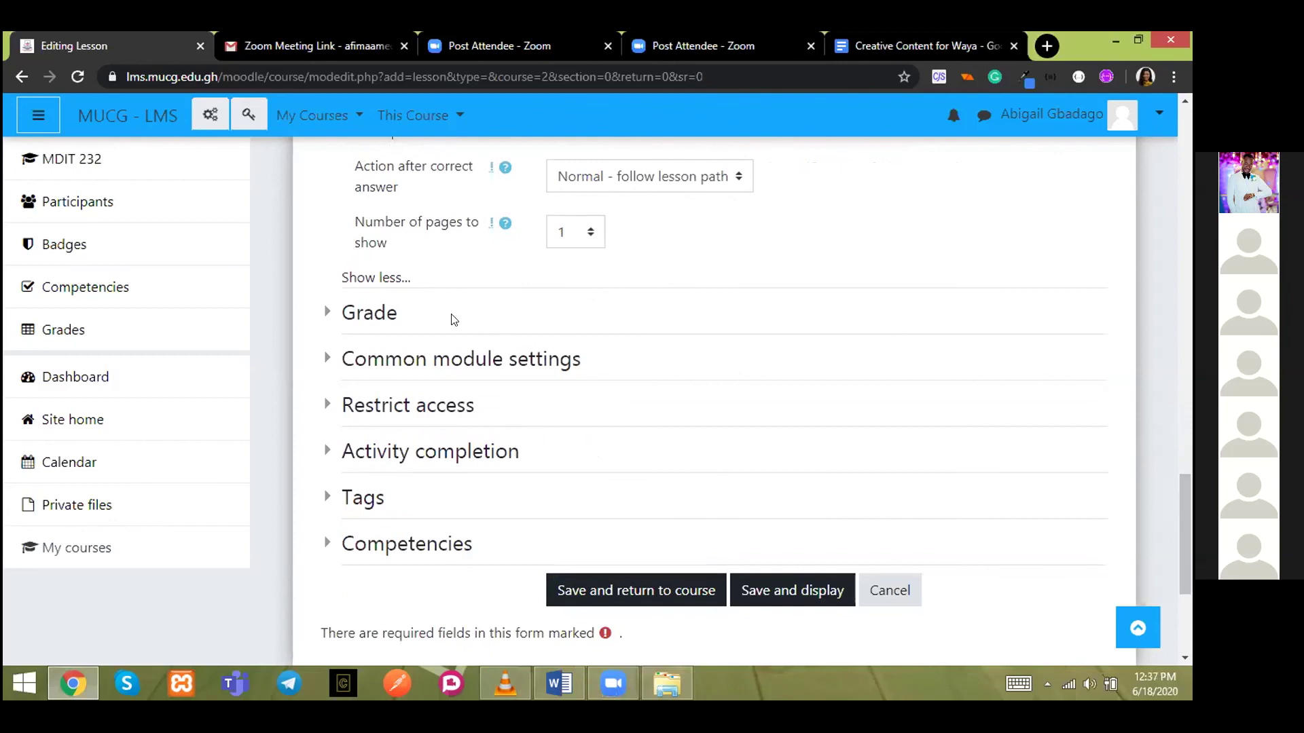
- Enter 60 as the lesson's grade to pass in the Grade section
click(373, 323)
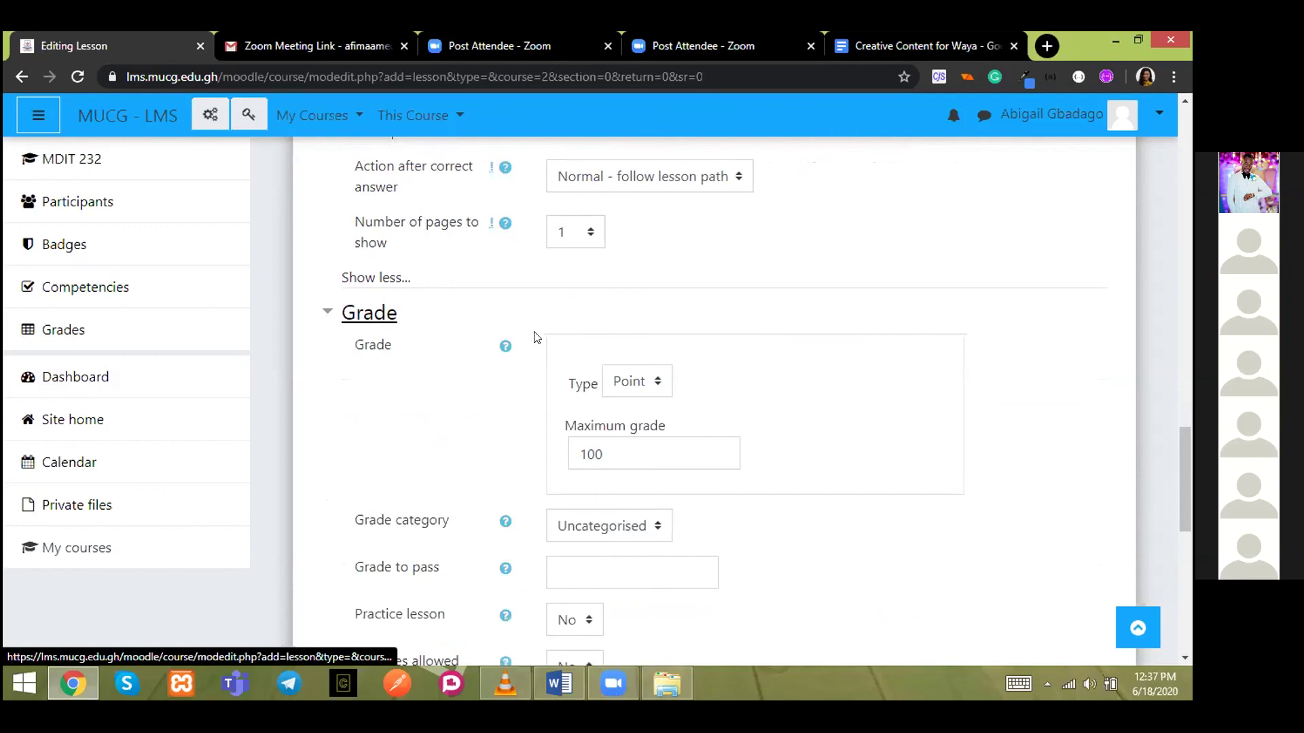
drag(1188, 468, 1188, 494)
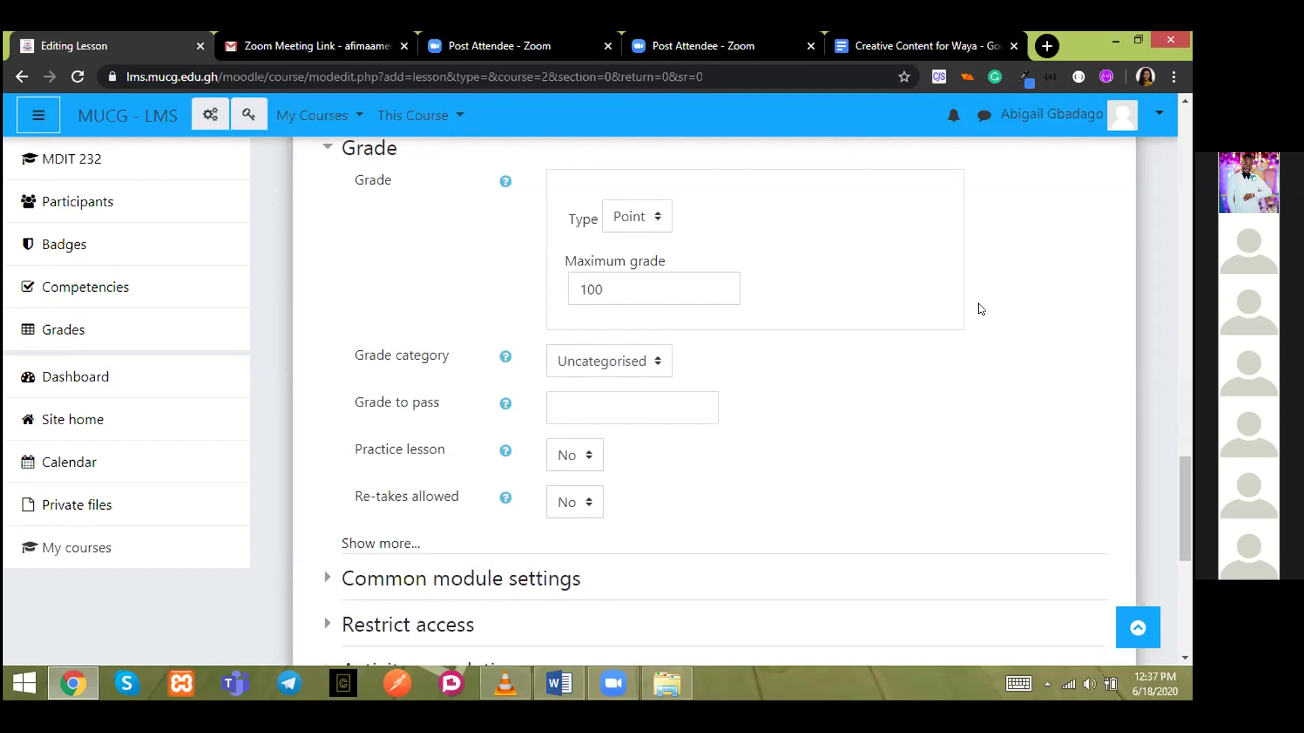
click(569, 407)
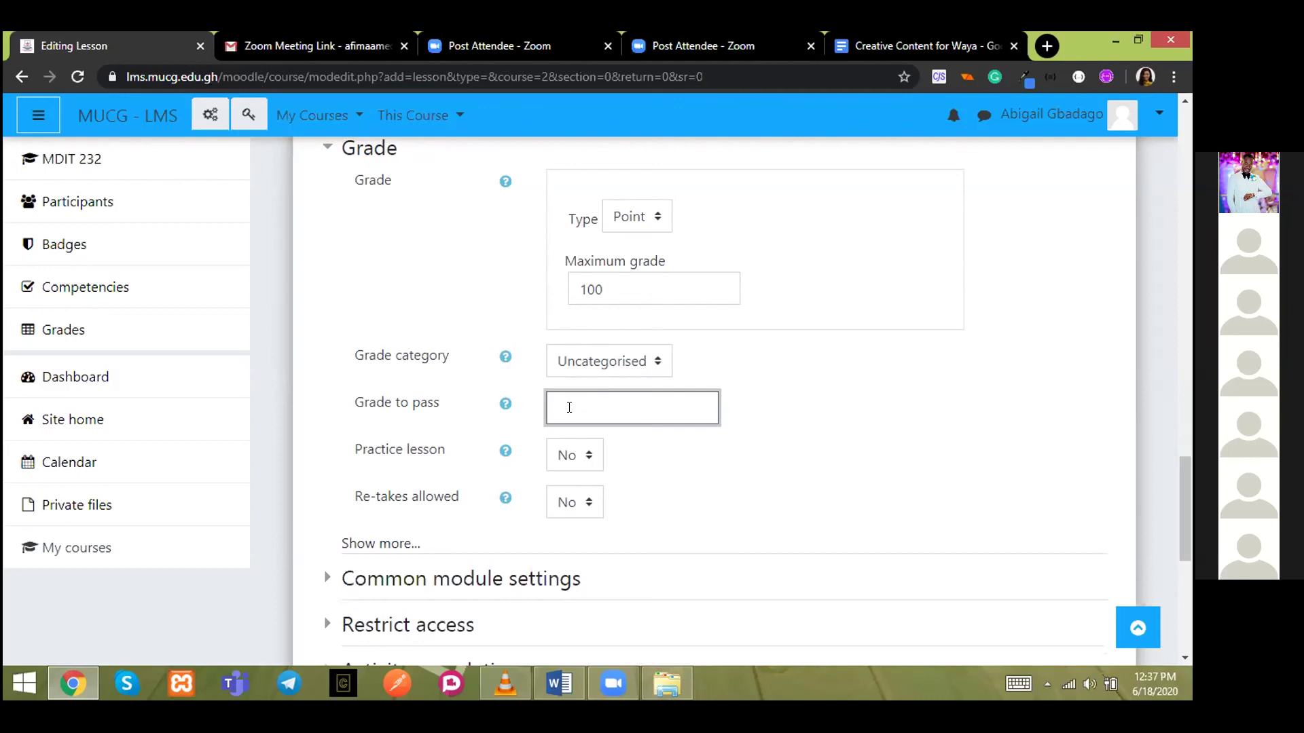
text(50)
key(BackSpace)
key(BackSpace)
text(60)
- Keep Re-takes allowed at No and expand the Common module settings
click(563, 503)
click(704, 516)
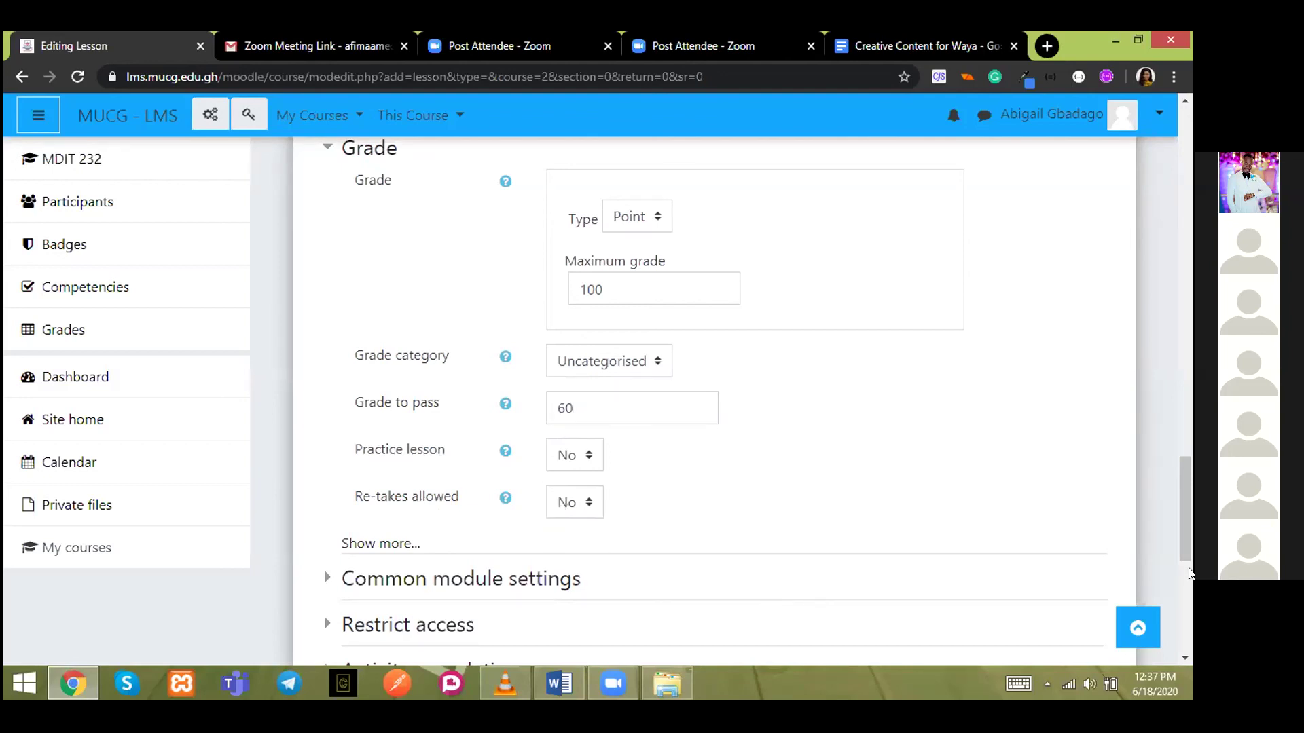
drag(1188, 550, 1188, 598)
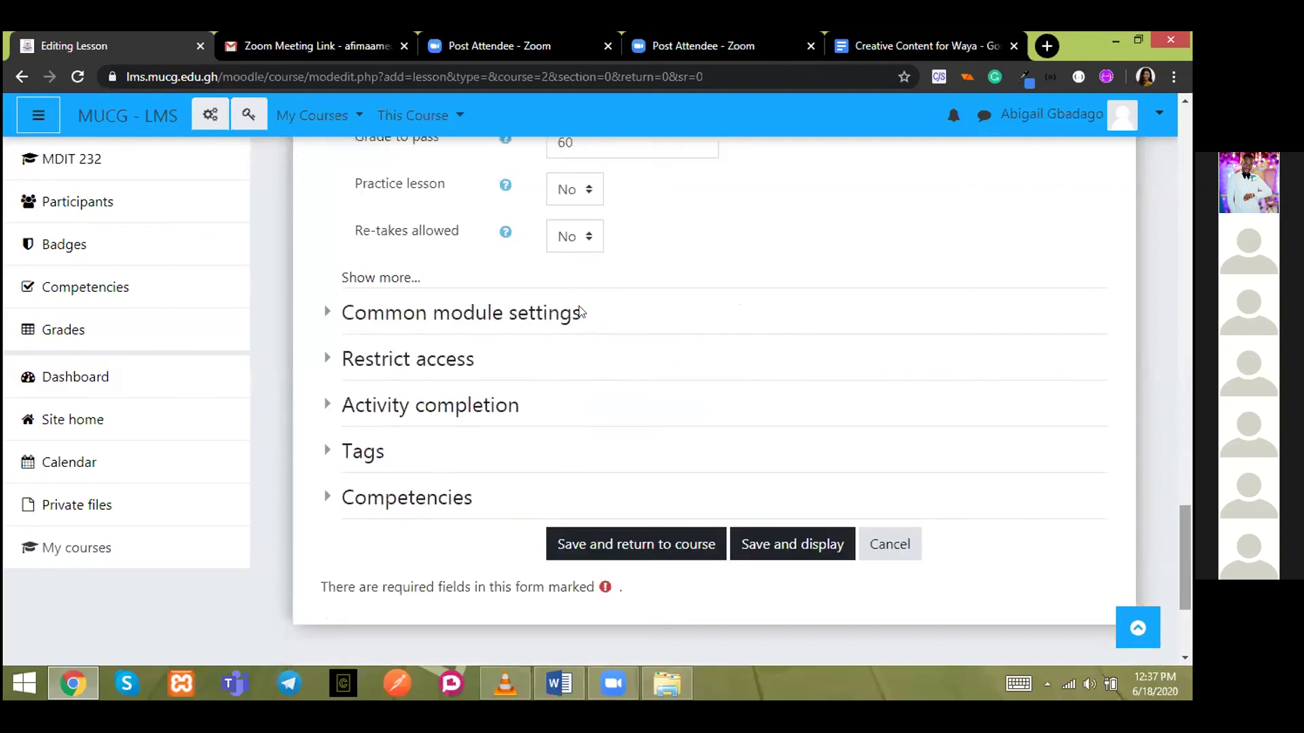
click(500, 312)
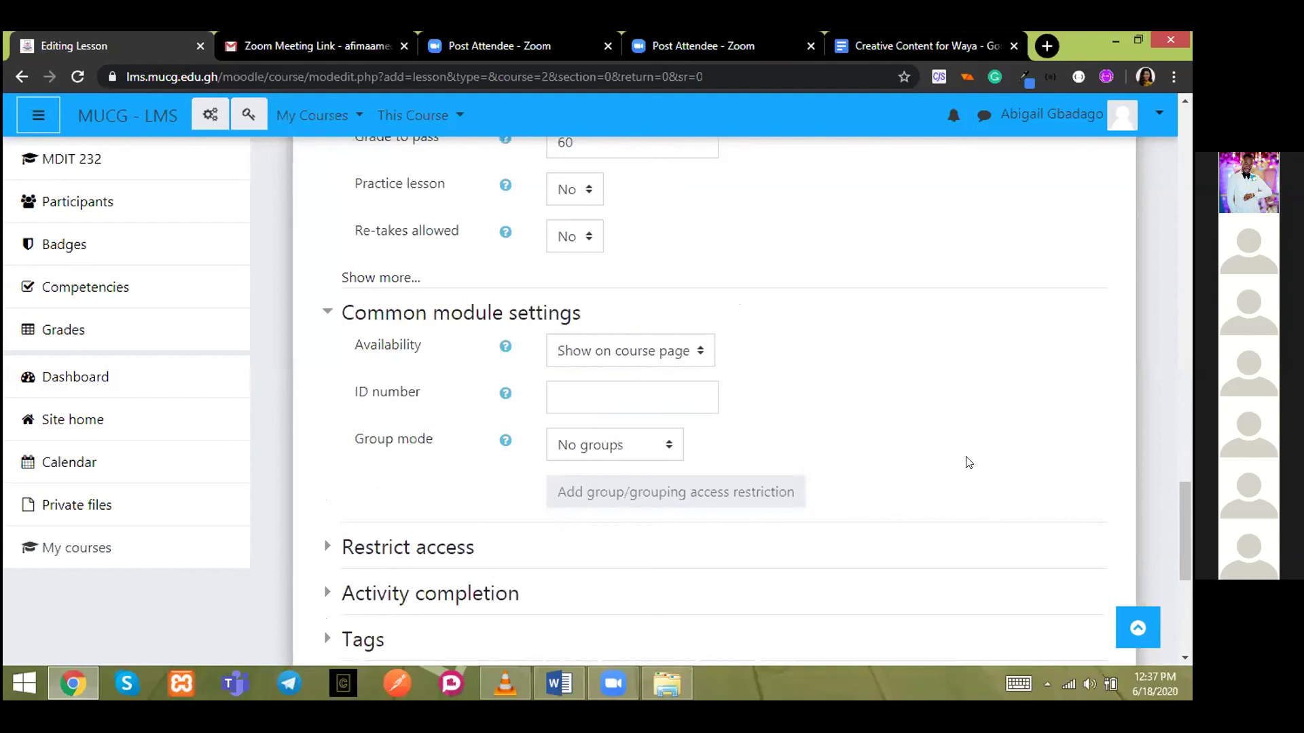
- Expand the Restrict access and Activity completion sections of the lesson form
scroll(710, 372, down, 3)
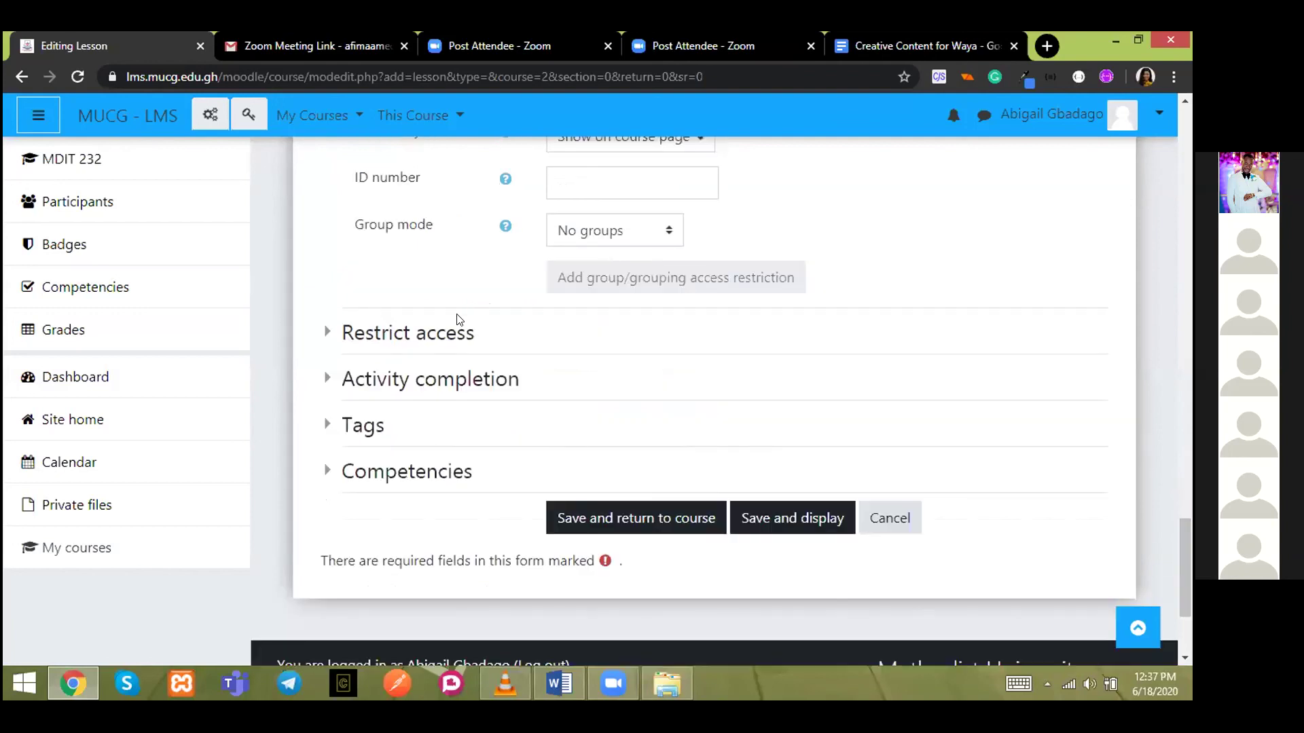
click(372, 340)
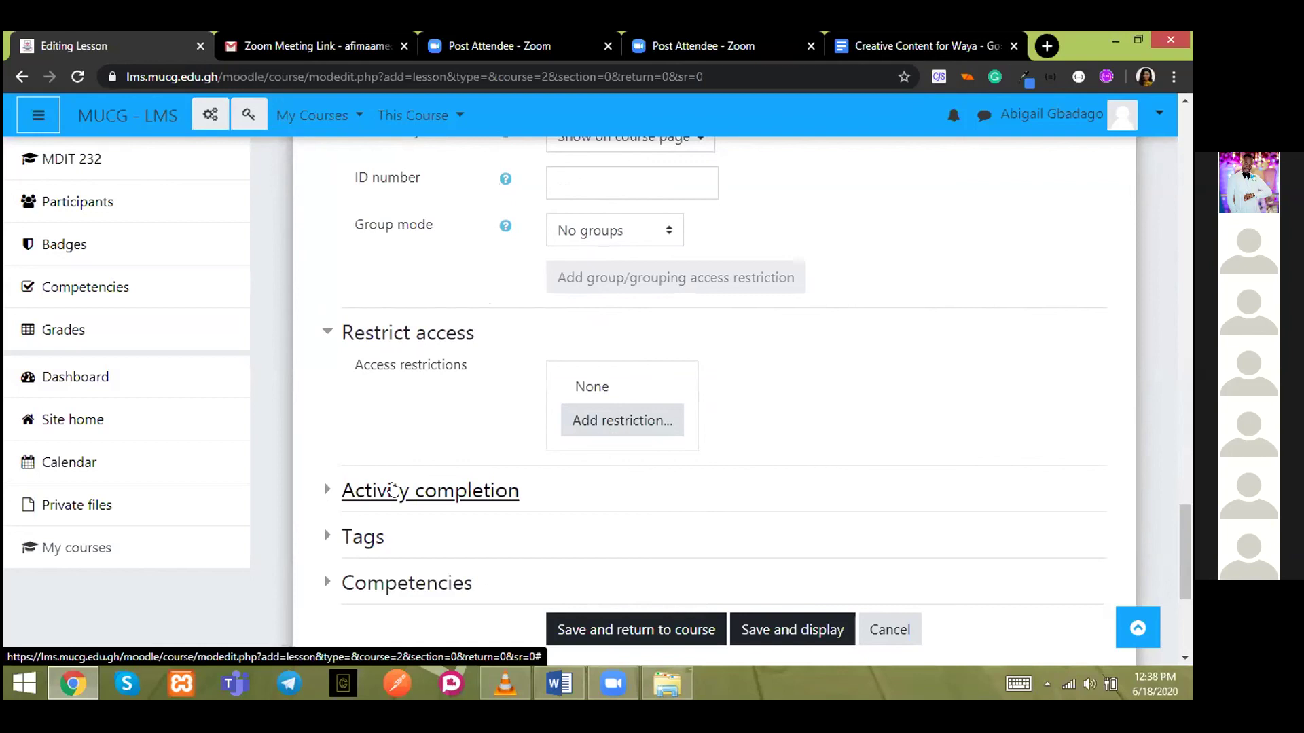
click(393, 489)
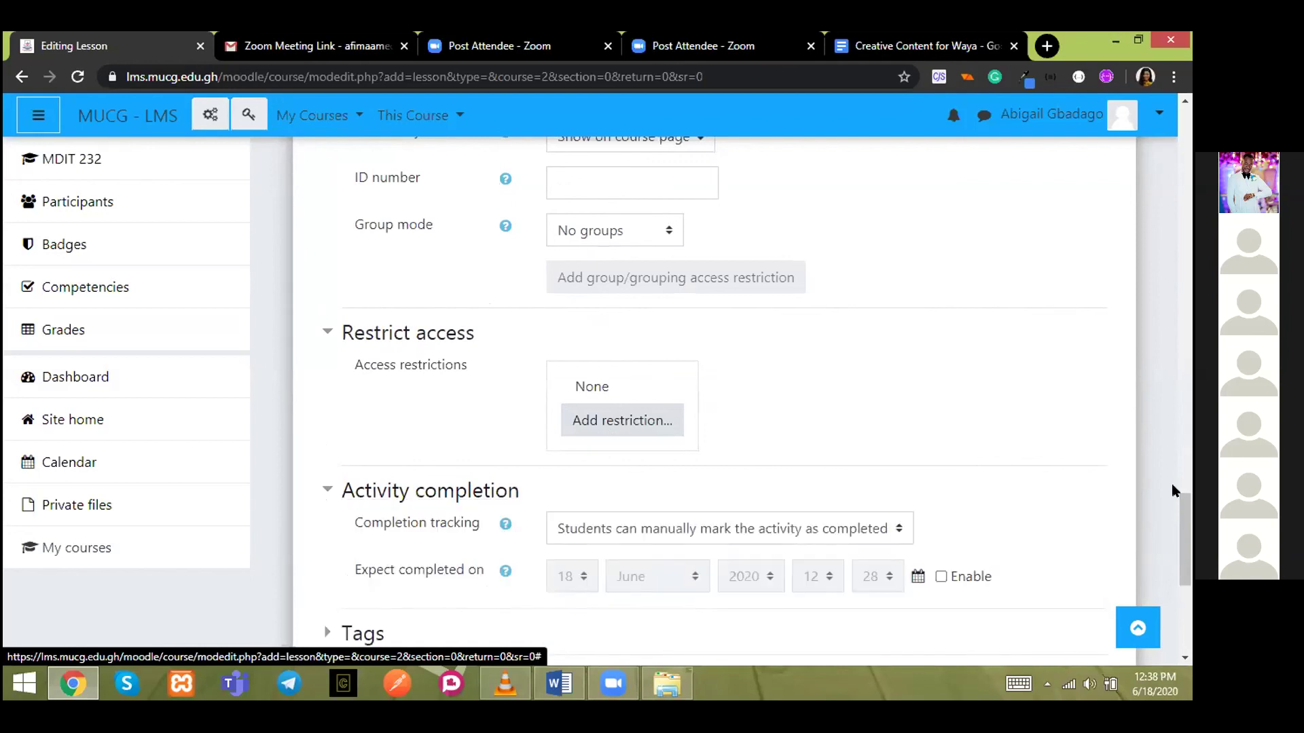
- Try an expected completion date of day 25, then leave it disabled
drag(1188, 520, 1188, 585)
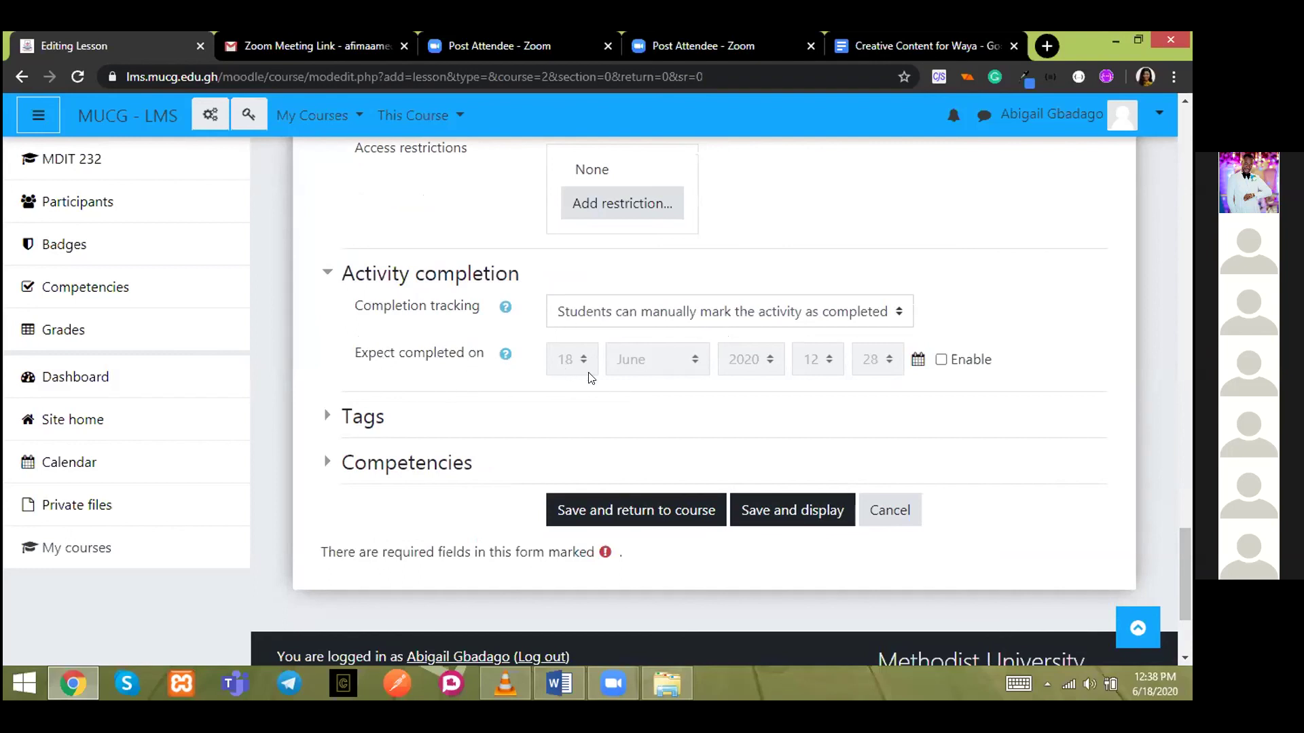
click(941, 359)
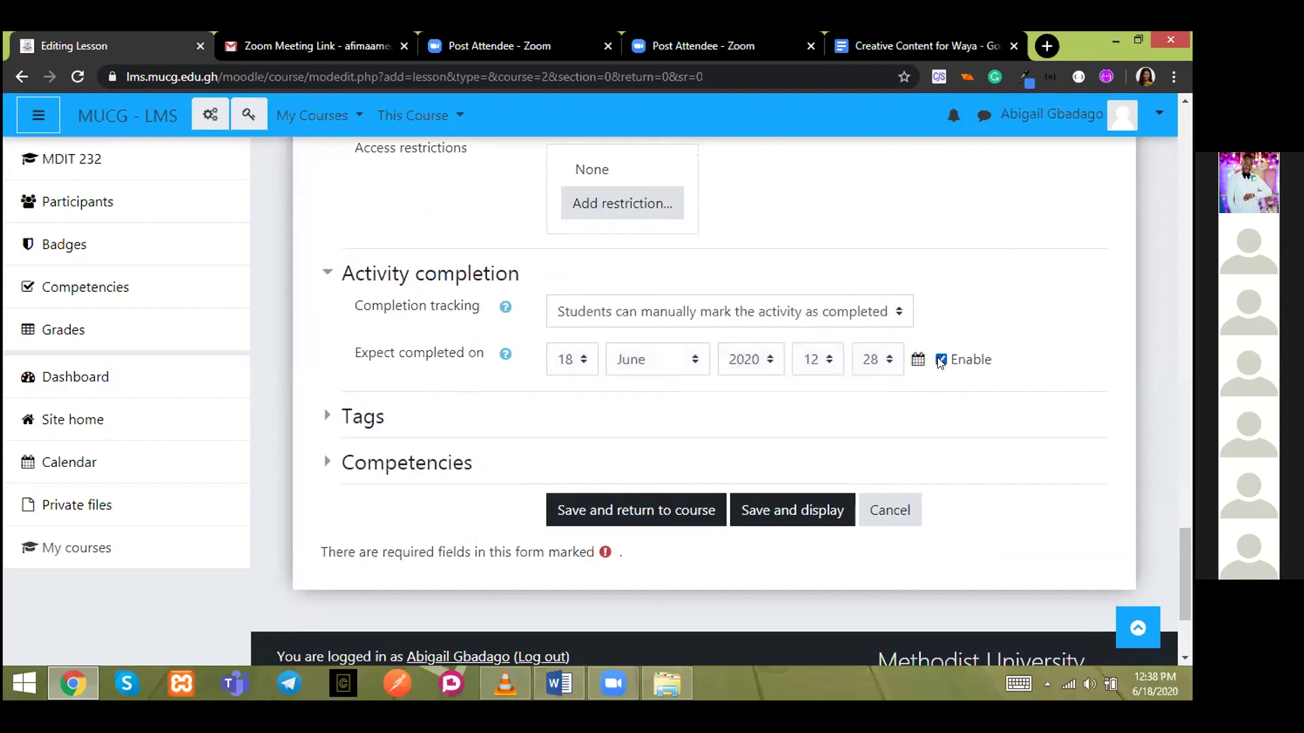
click(564, 362)
scroll(573, 286, down, 4)
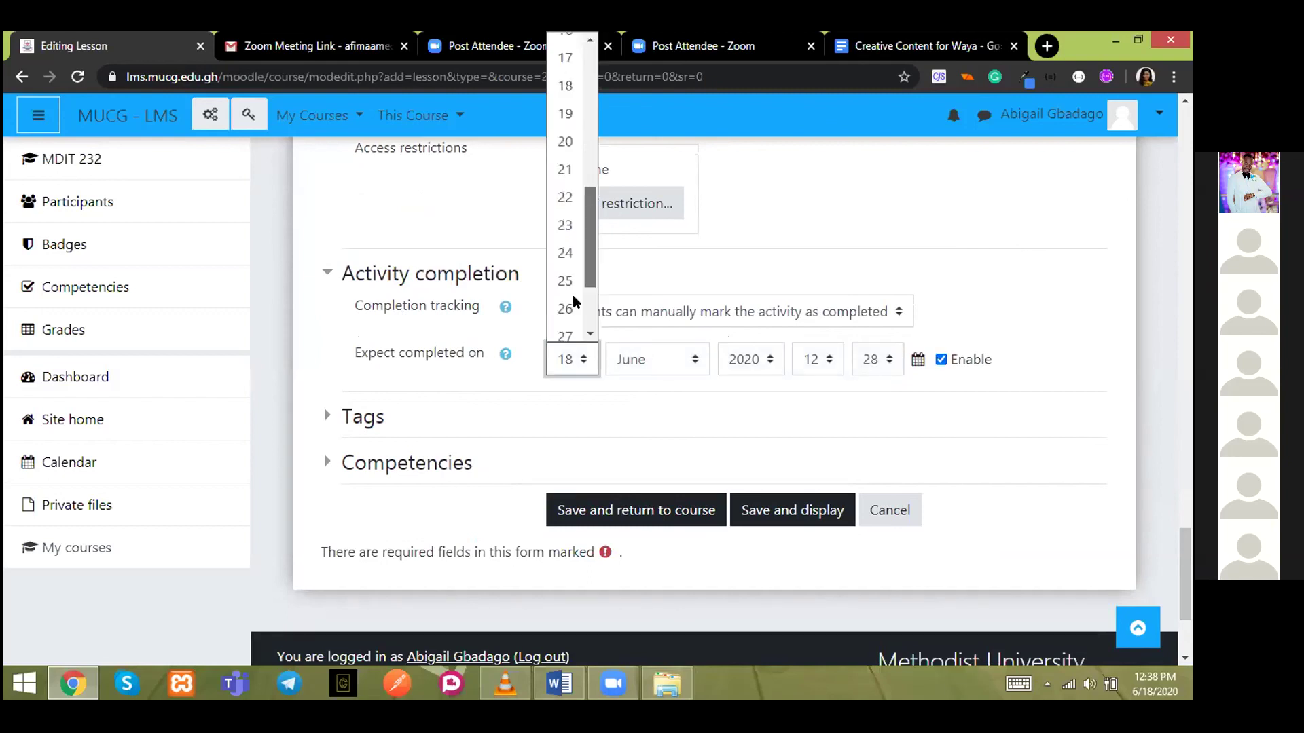
click(565, 210)
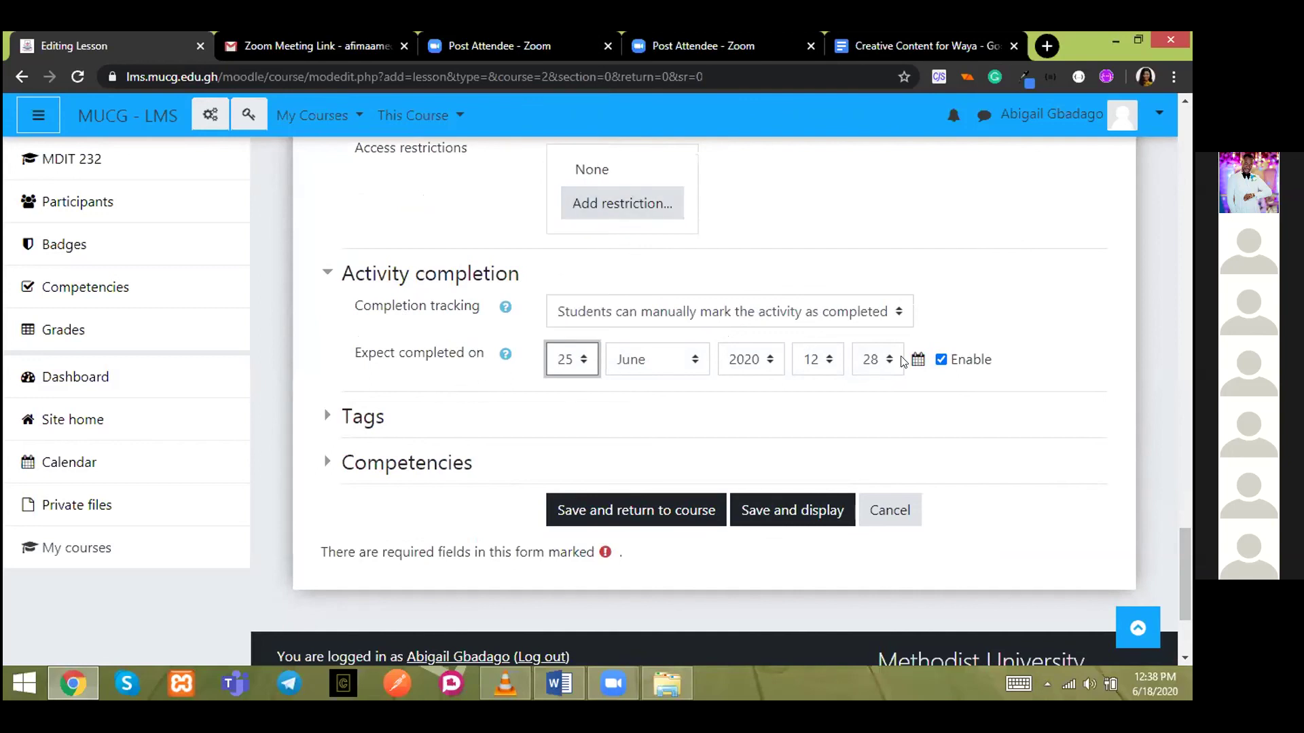
click(941, 360)
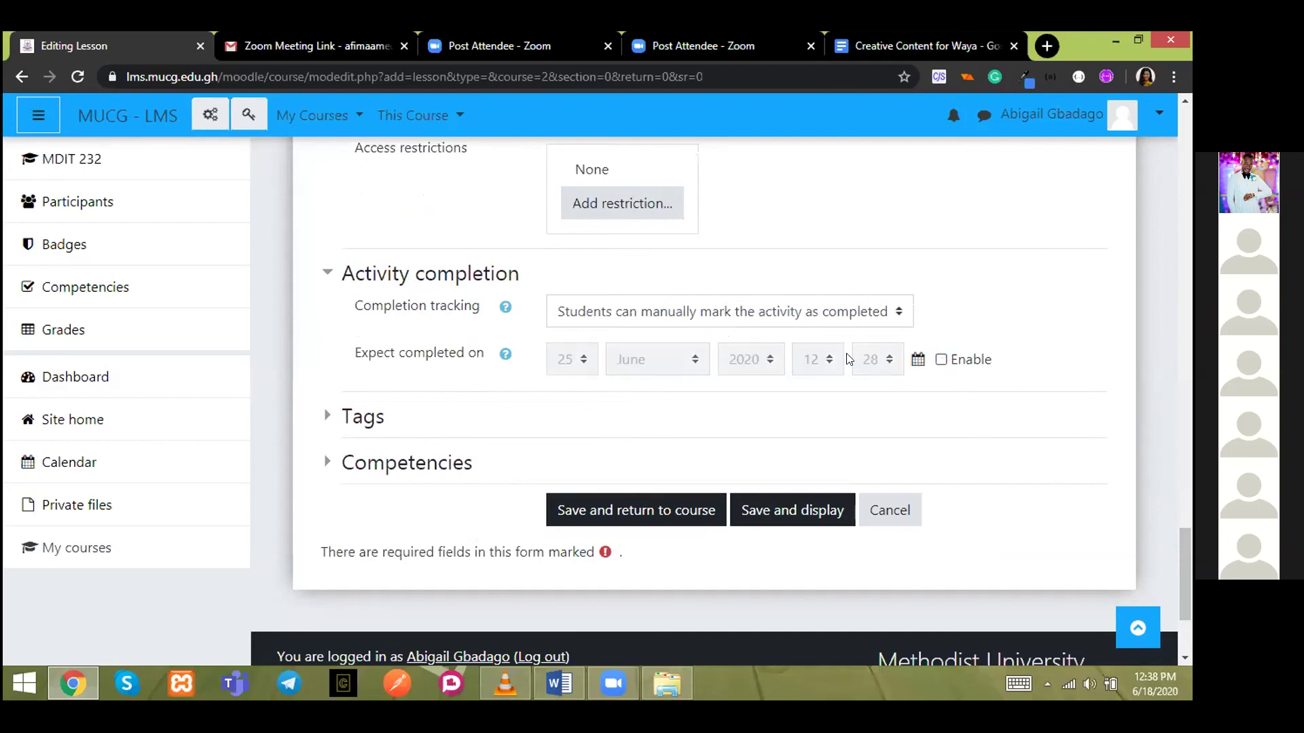
- Expand Tags and Competencies, keeping 'Do nothing' upon activity completion
click(382, 421)
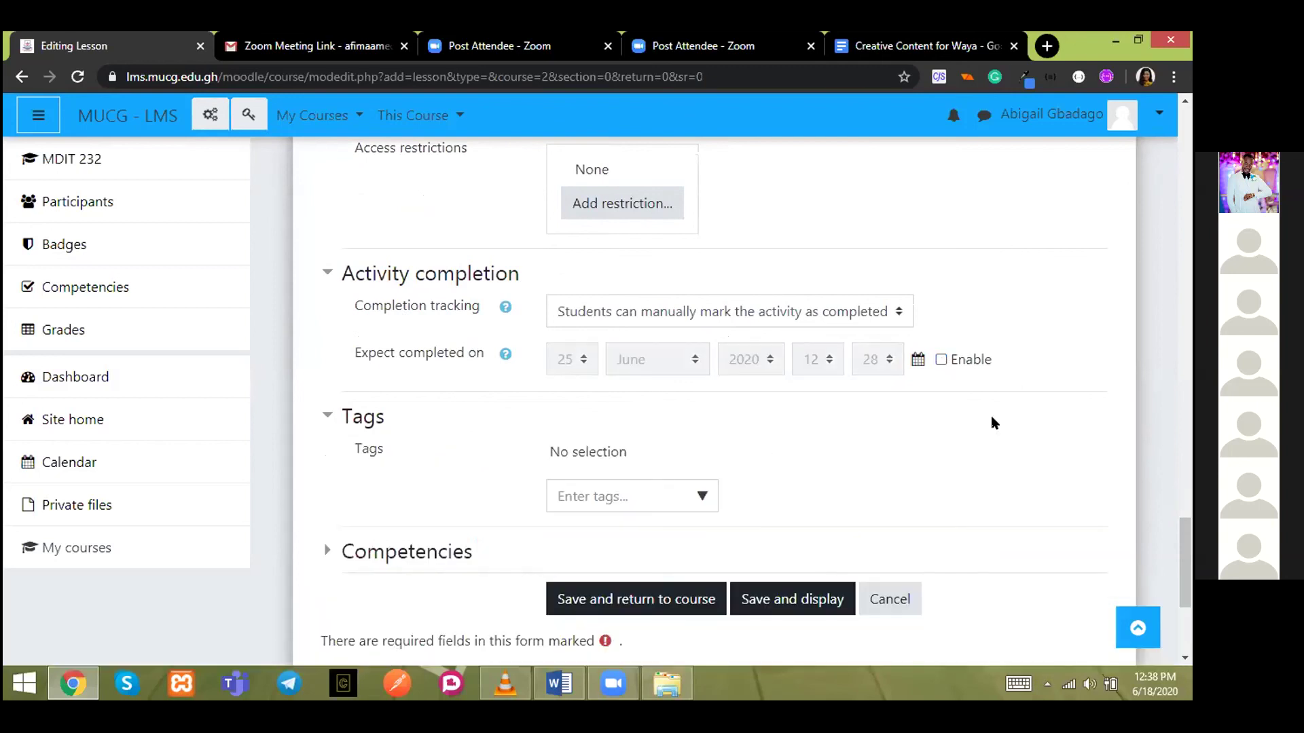
drag(1189, 540, 1188, 562)
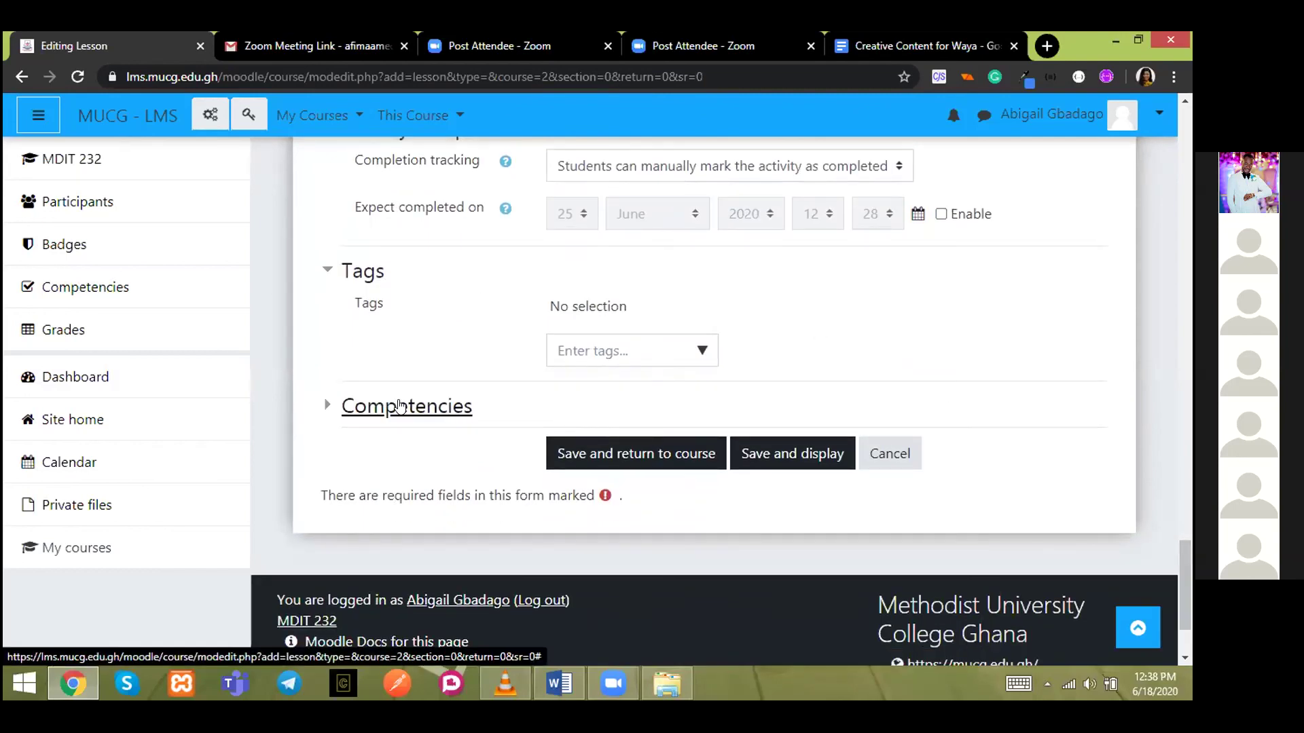
click(400, 406)
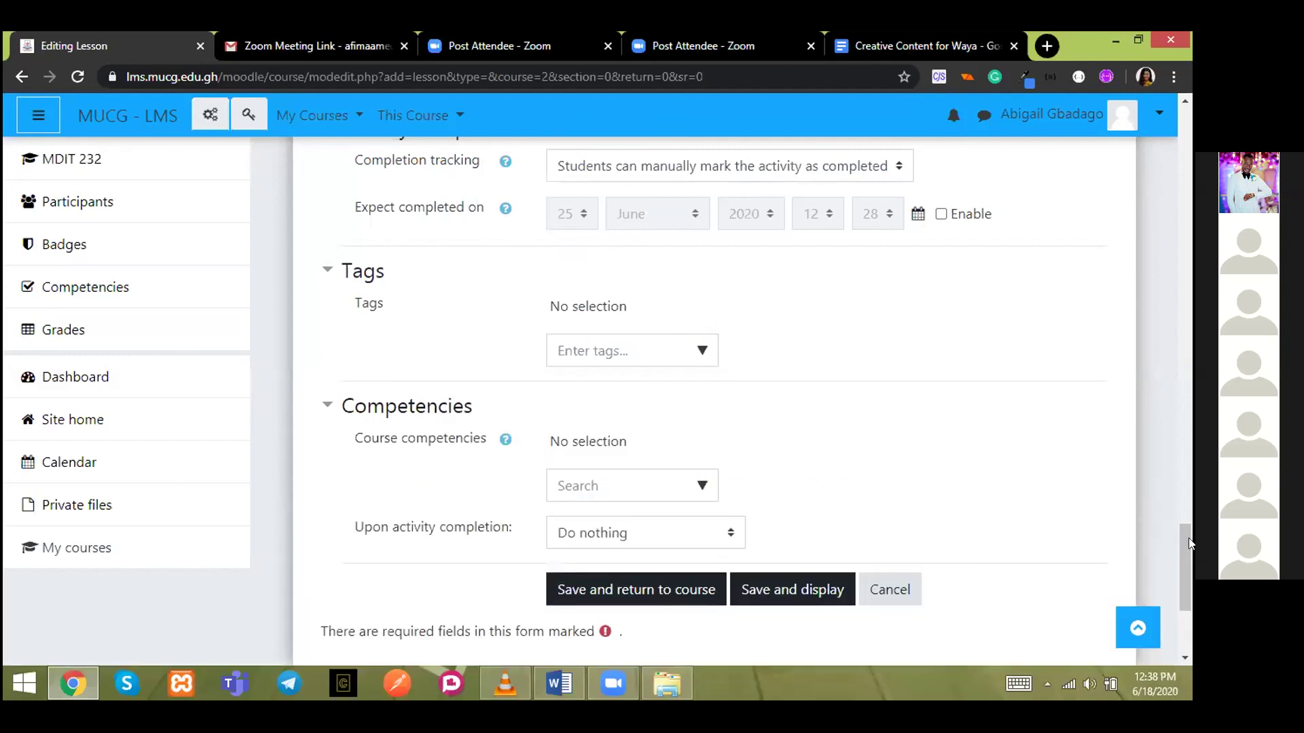
scroll(1188, 571, down, 3)
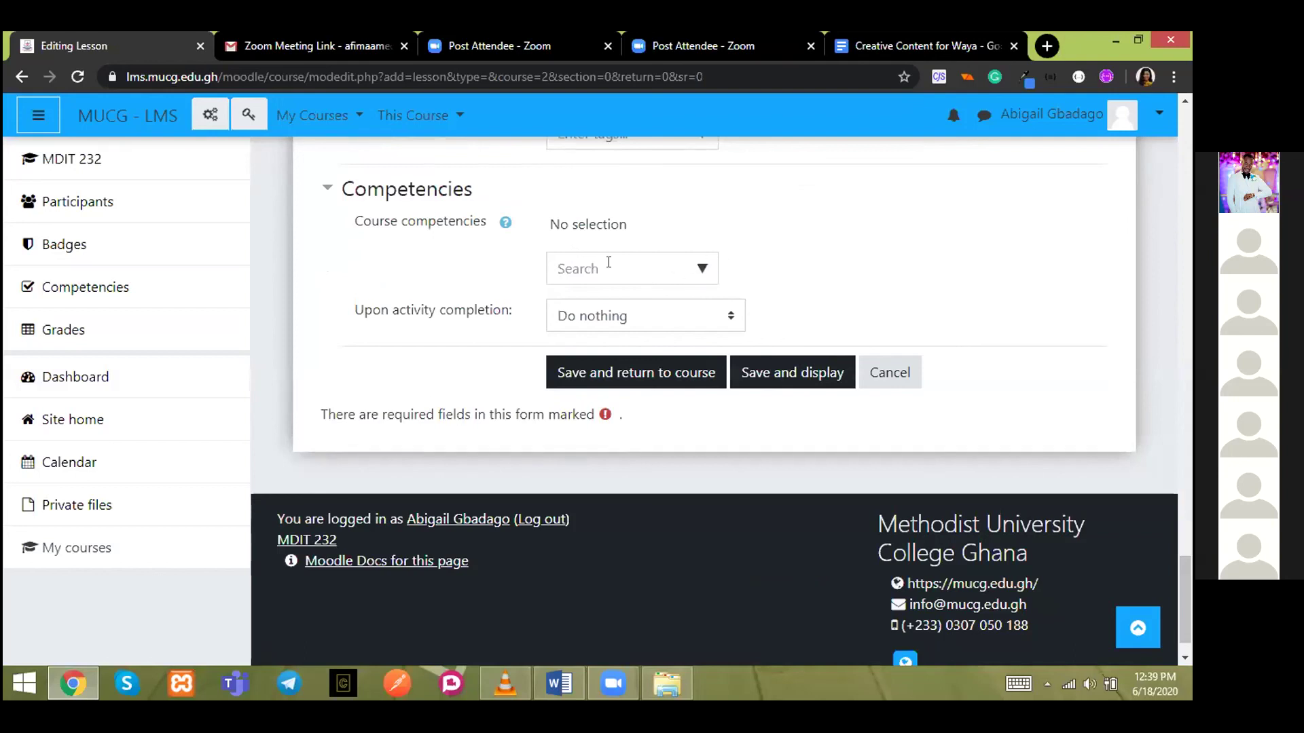
click(636, 318)
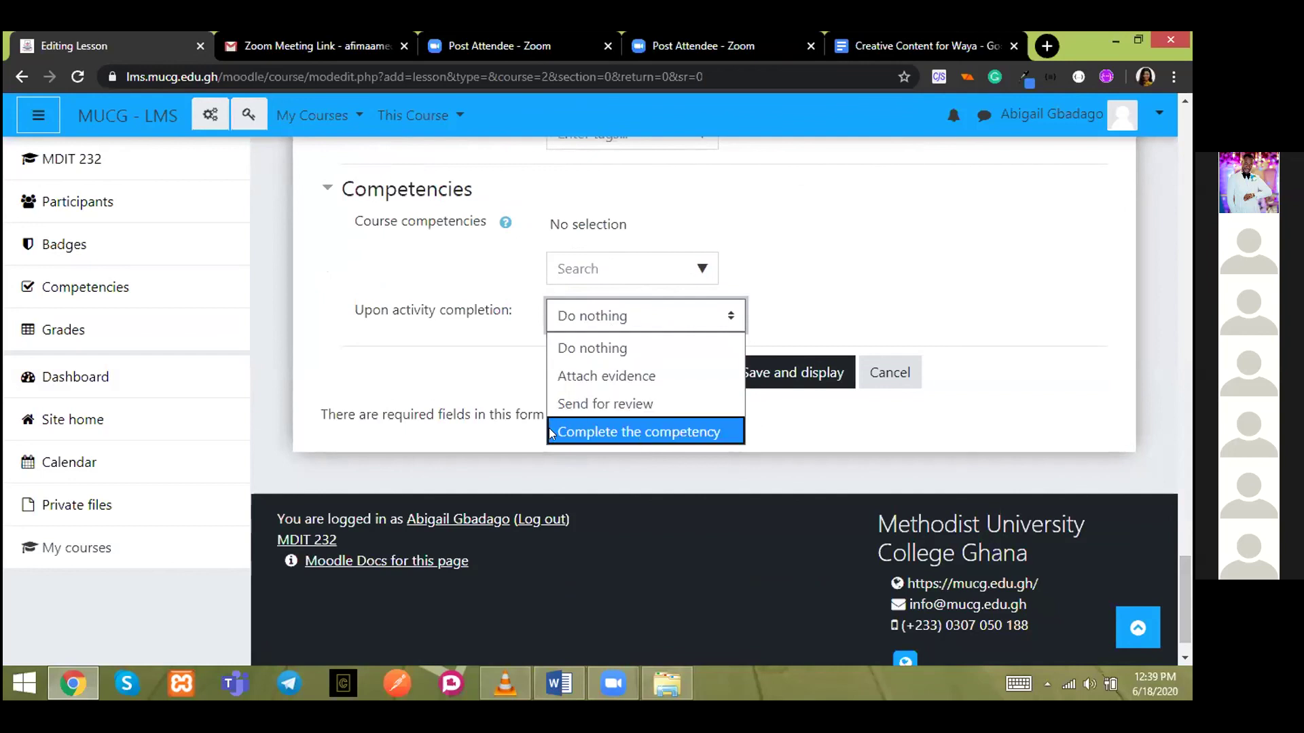
click(687, 348)
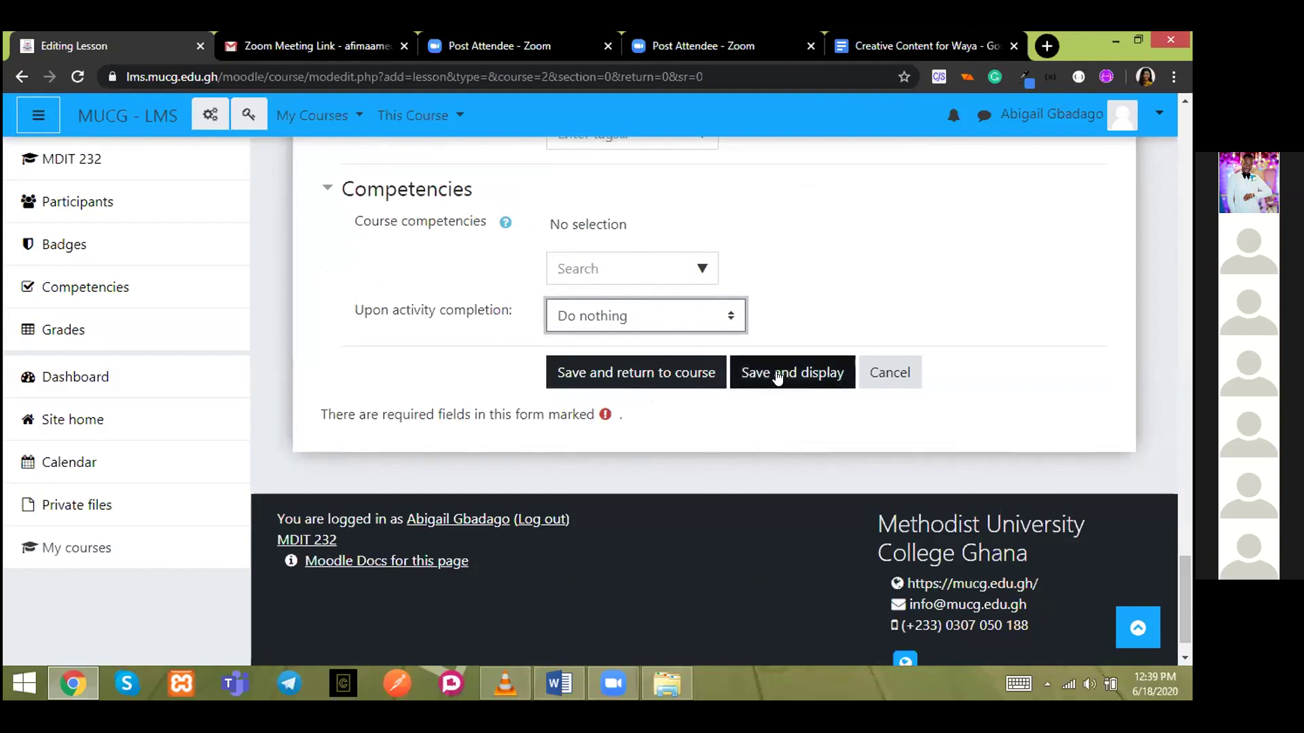
- Save the Binary Trees lesson and open the Edit menu for the introduction lesson
click(664, 372)
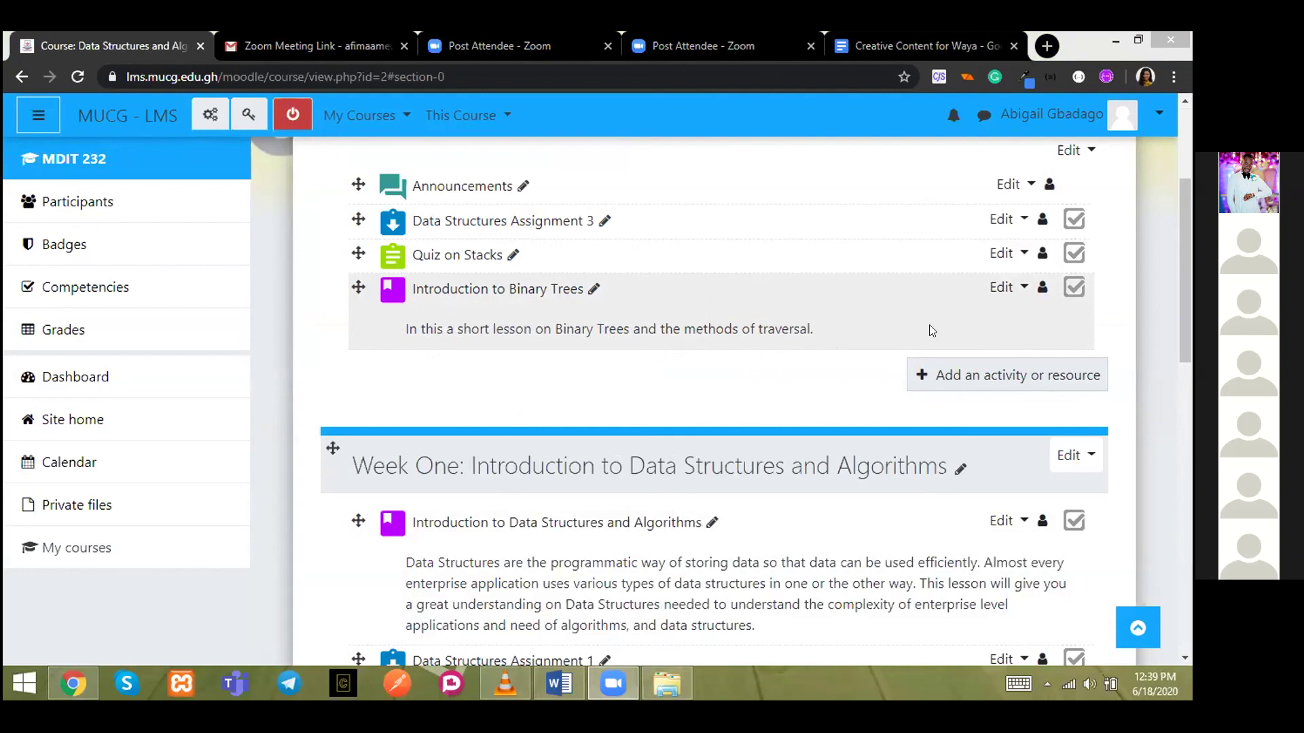
click(1189, 302)
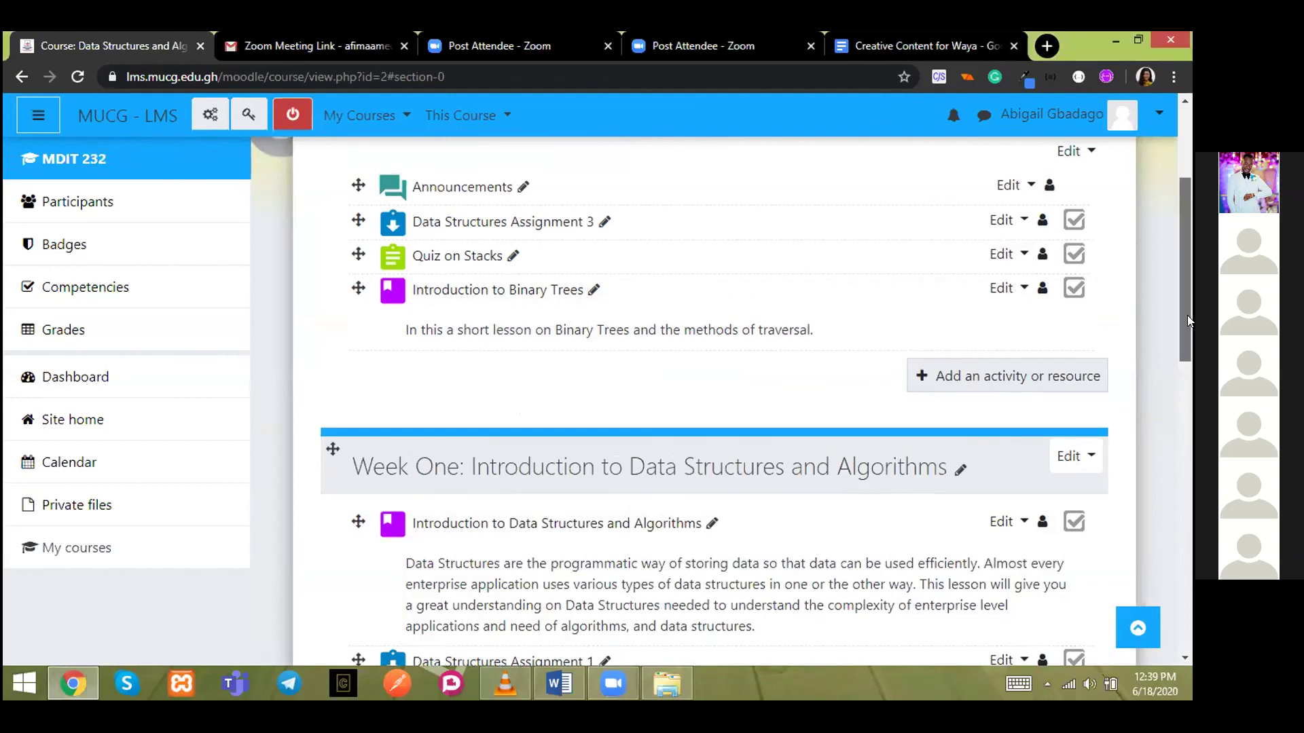
scroll(1187, 315, up, 1)
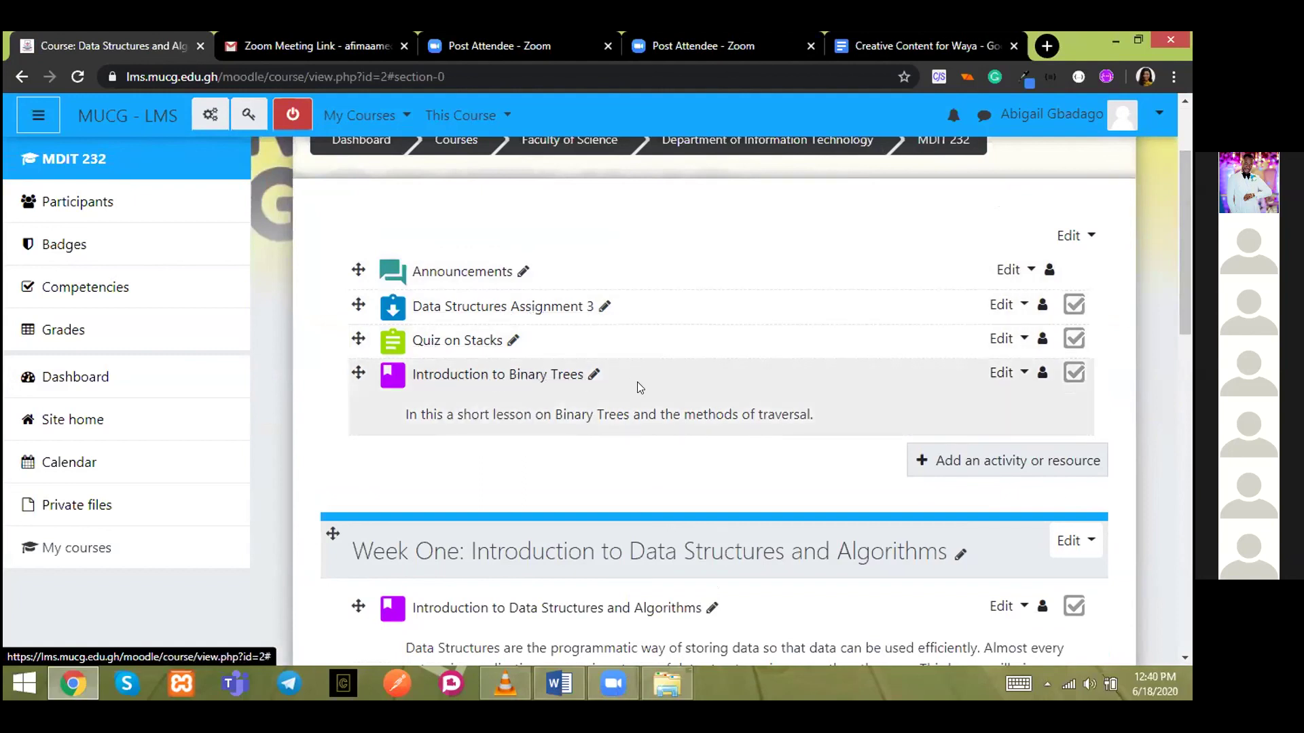
drag(1188, 226, 1187, 311)
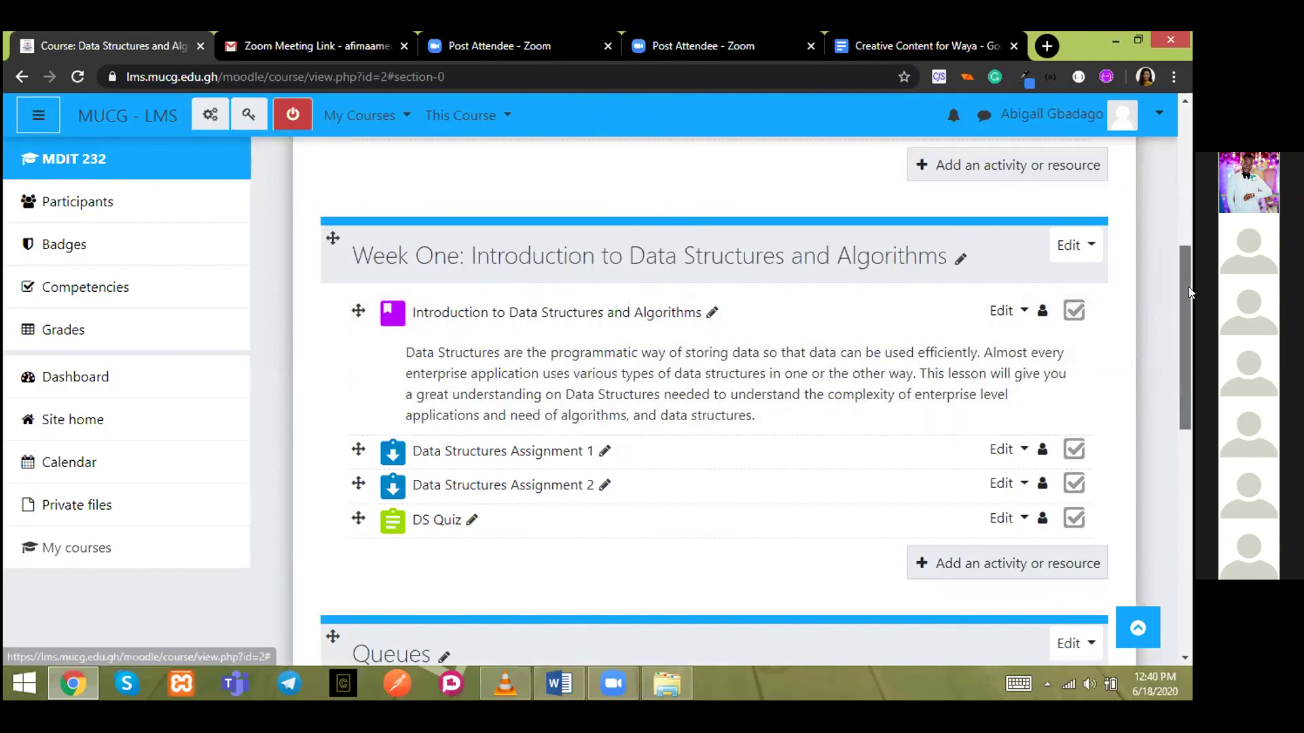
scroll(1188, 235, up, 3)
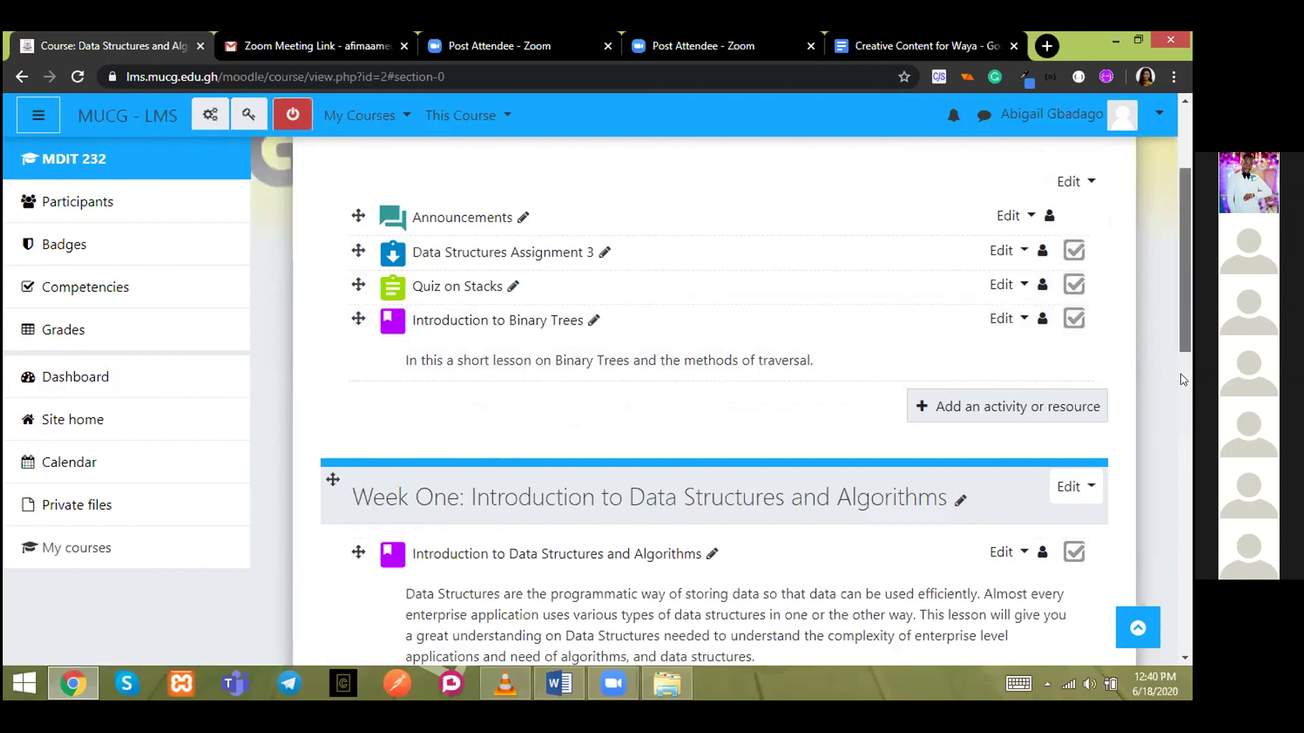
scroll(1181, 373, down, 3)
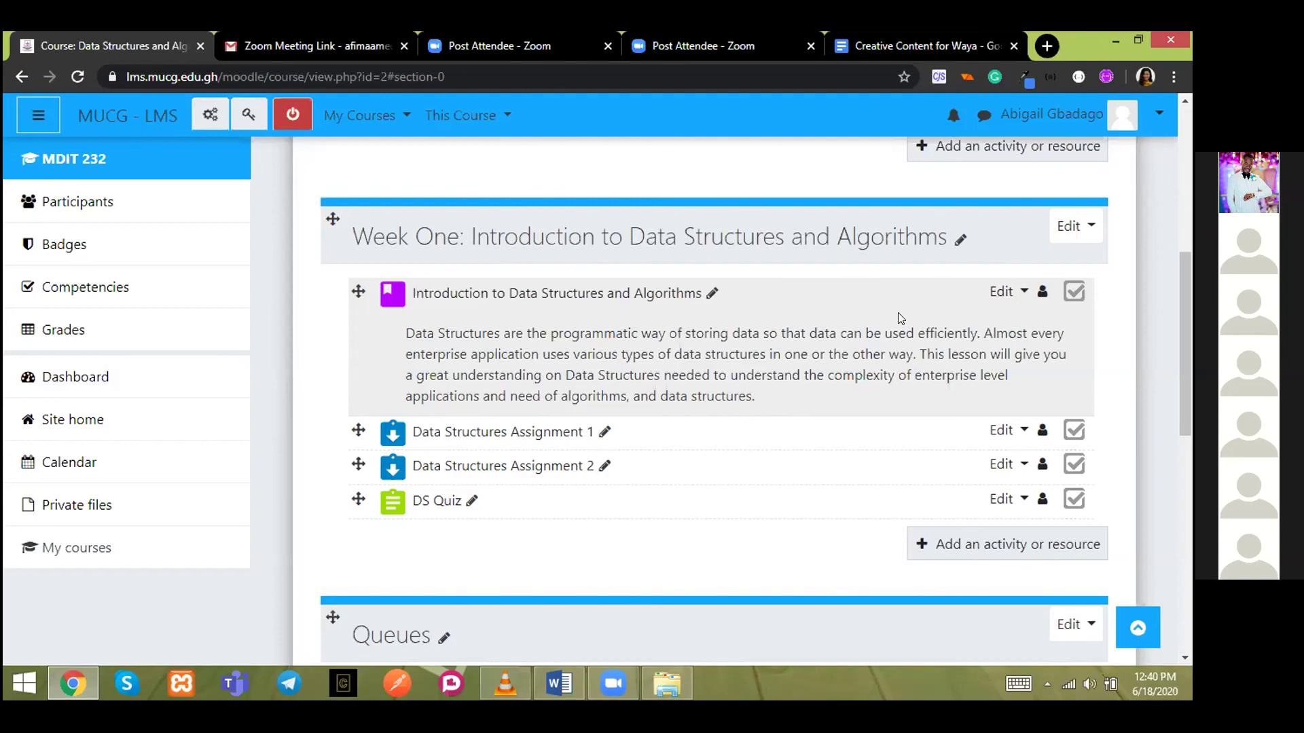
click(1011, 291)
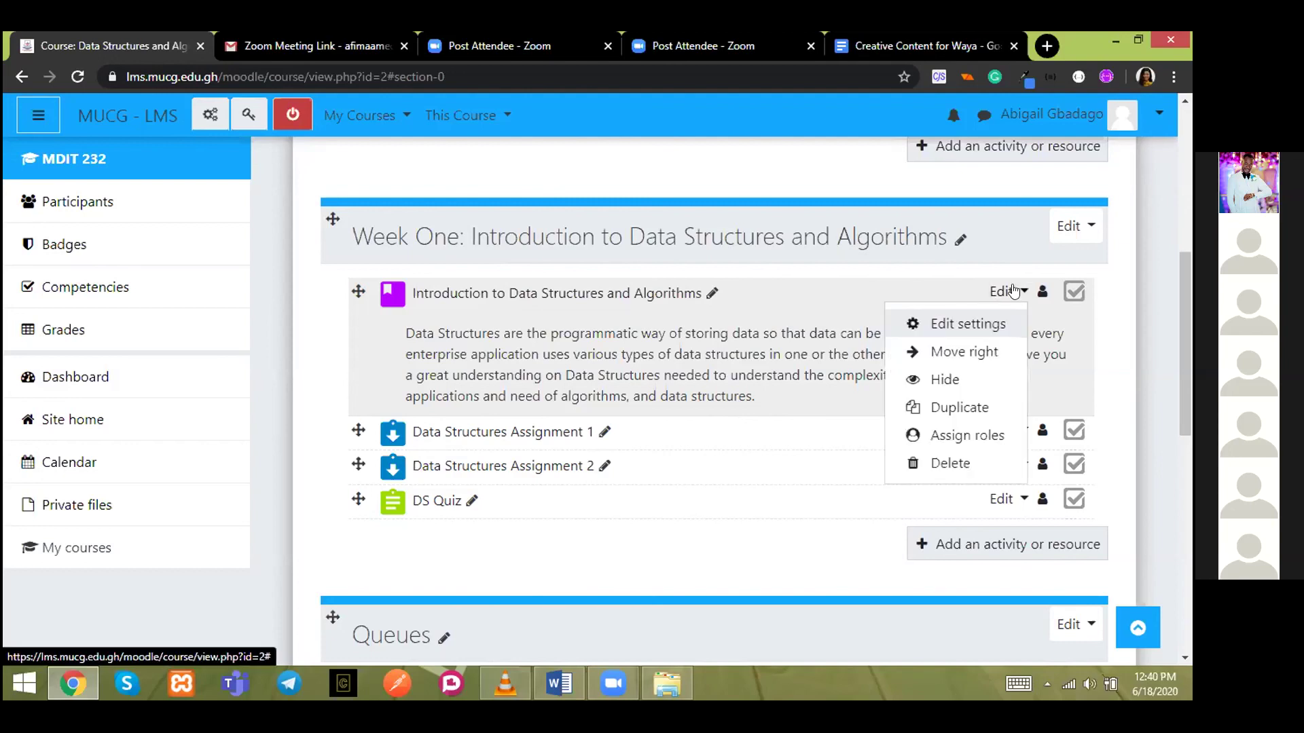
- Set the introduction lesson's Link to next activity to 'lesson - Introduction to Binary Trees'
click(965, 322)
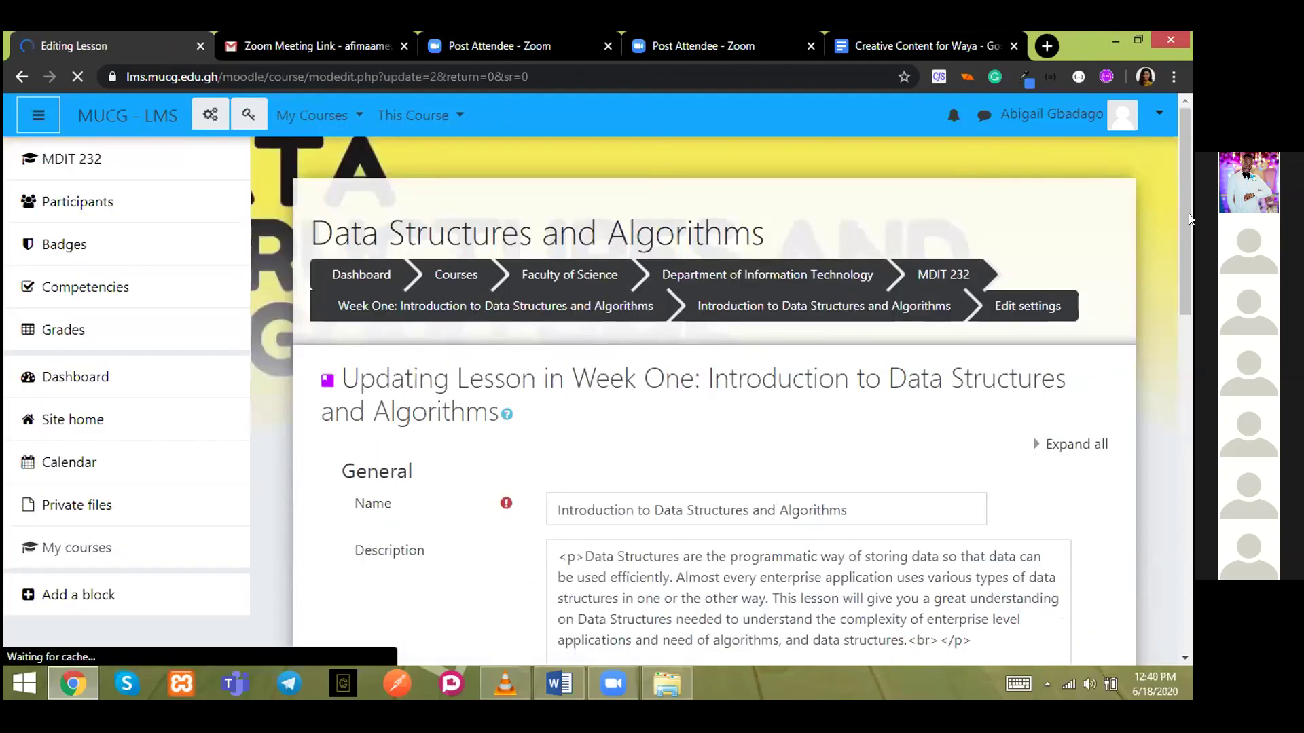
drag(1189, 251, 1175, 396)
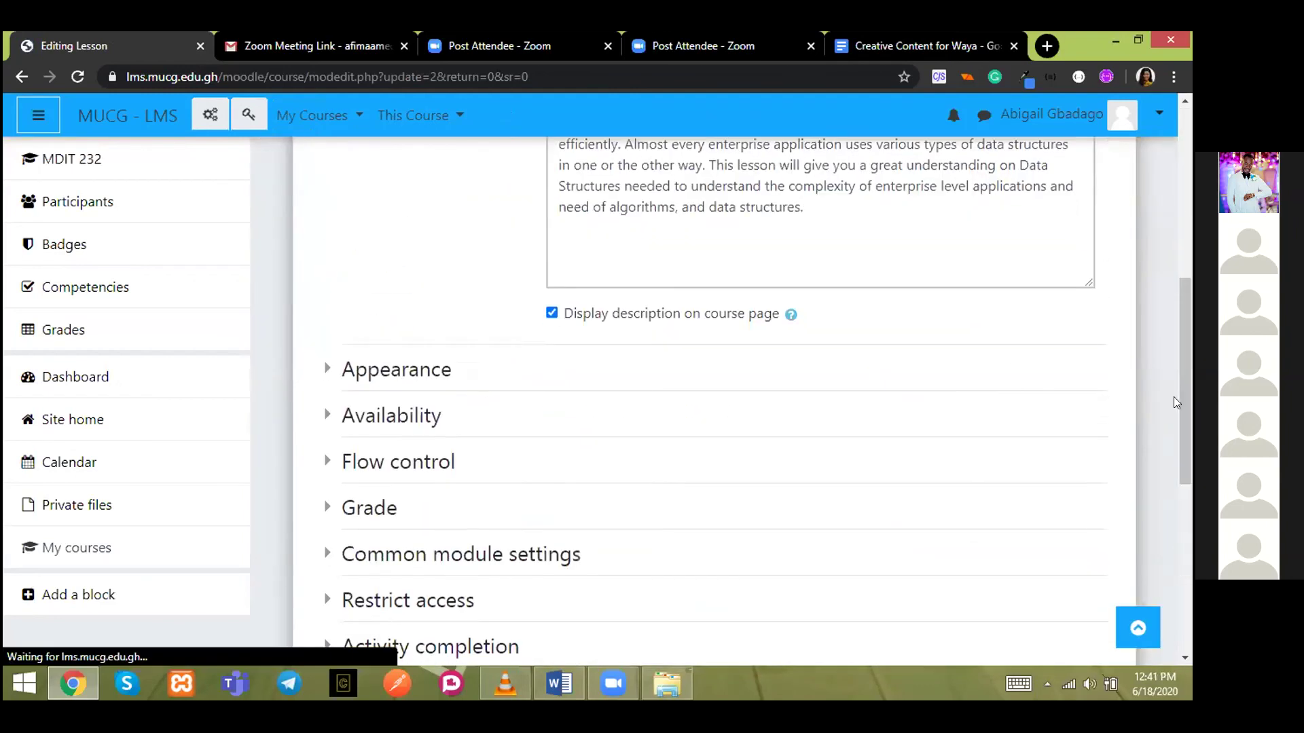
click(428, 378)
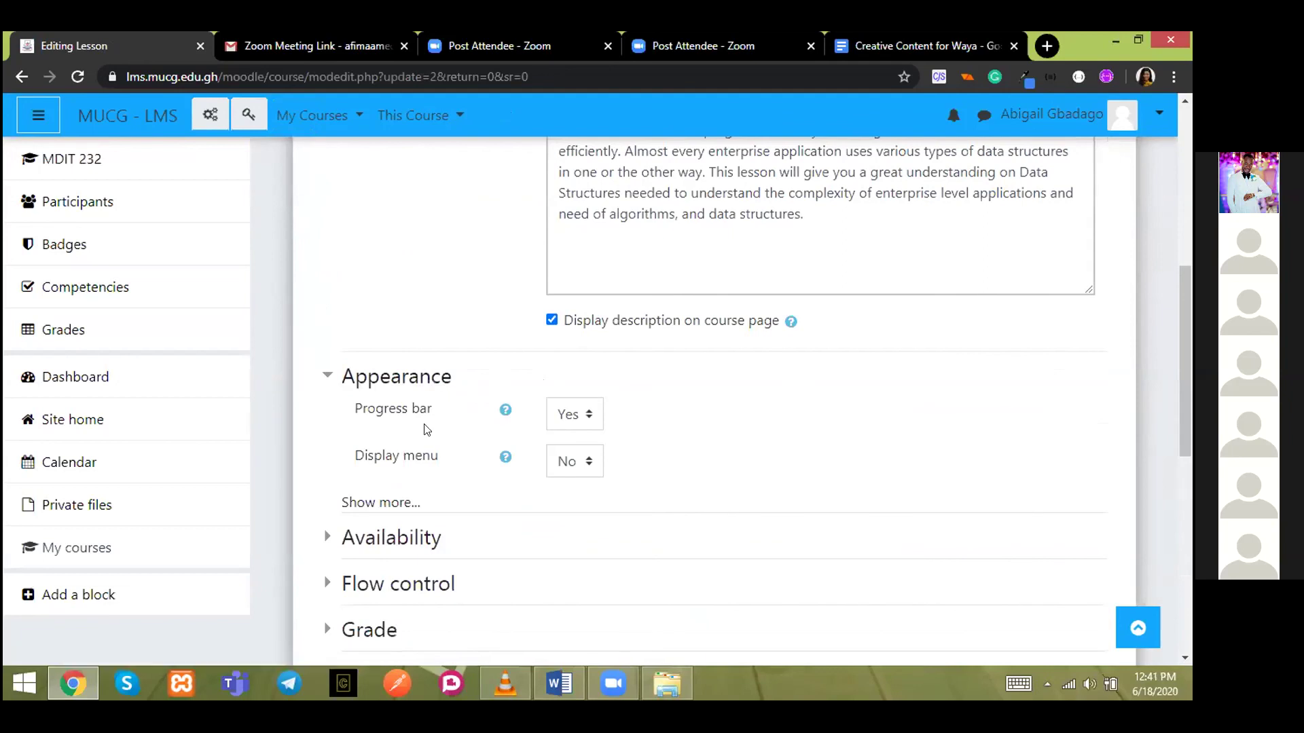
click(391, 503)
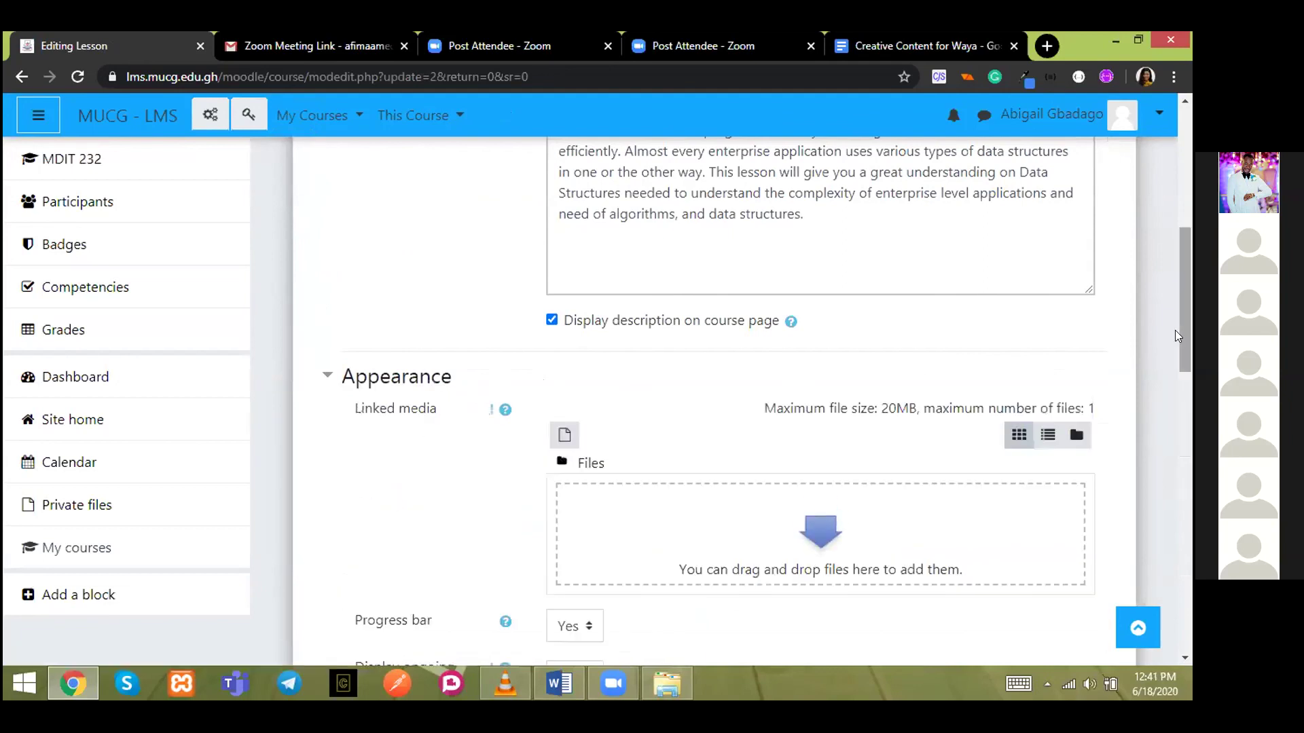
drag(1189, 318, 1188, 441)
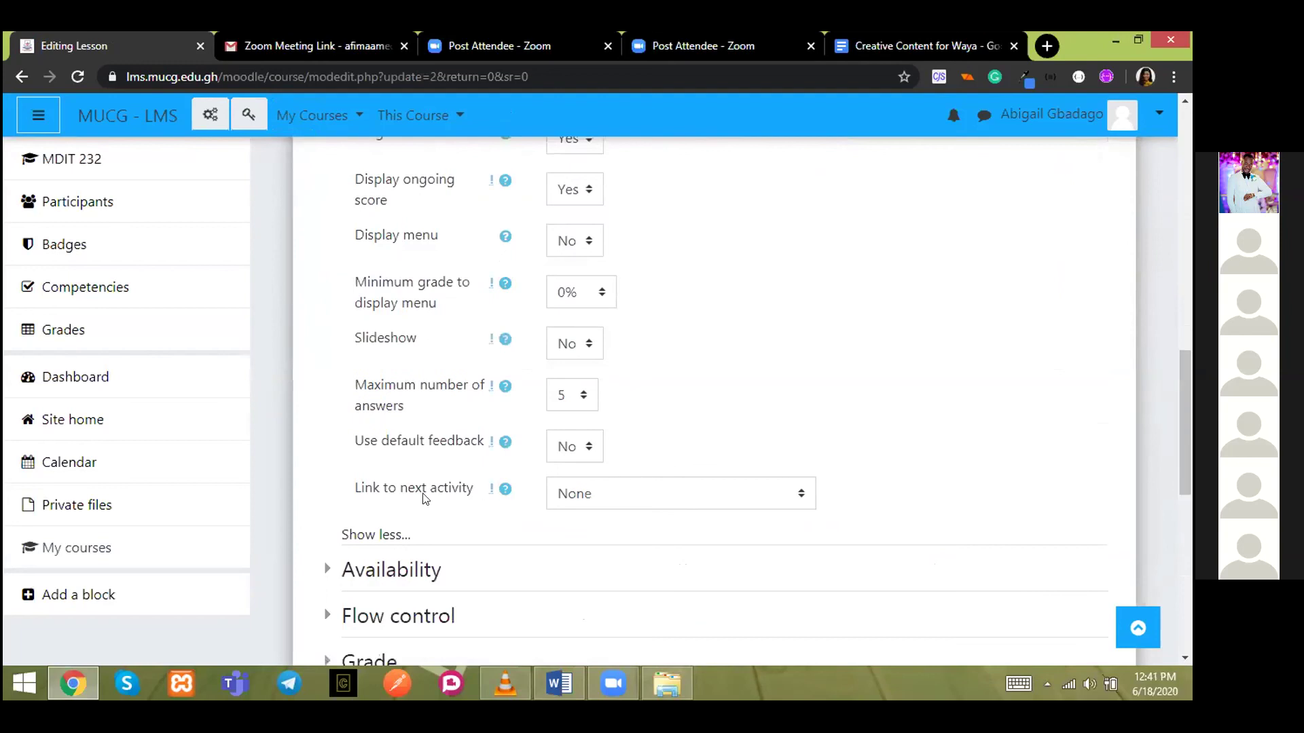
click(595, 498)
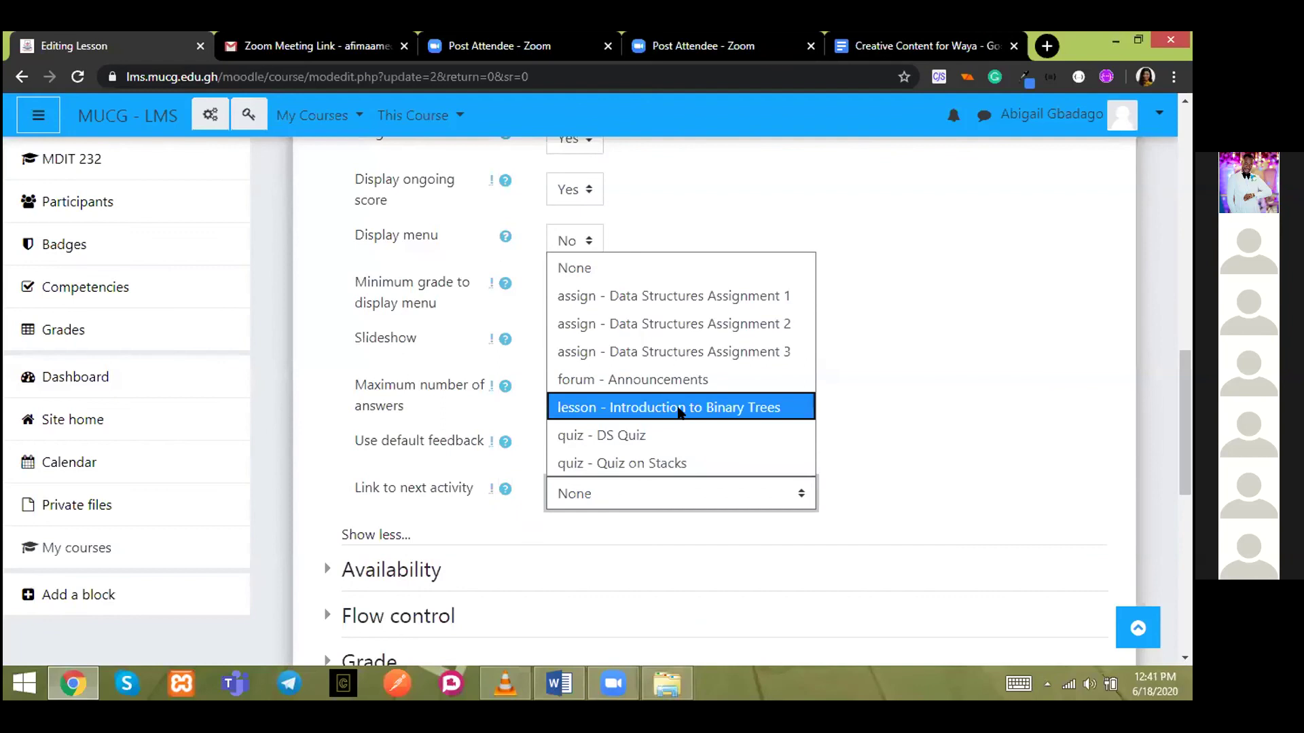
click(679, 408)
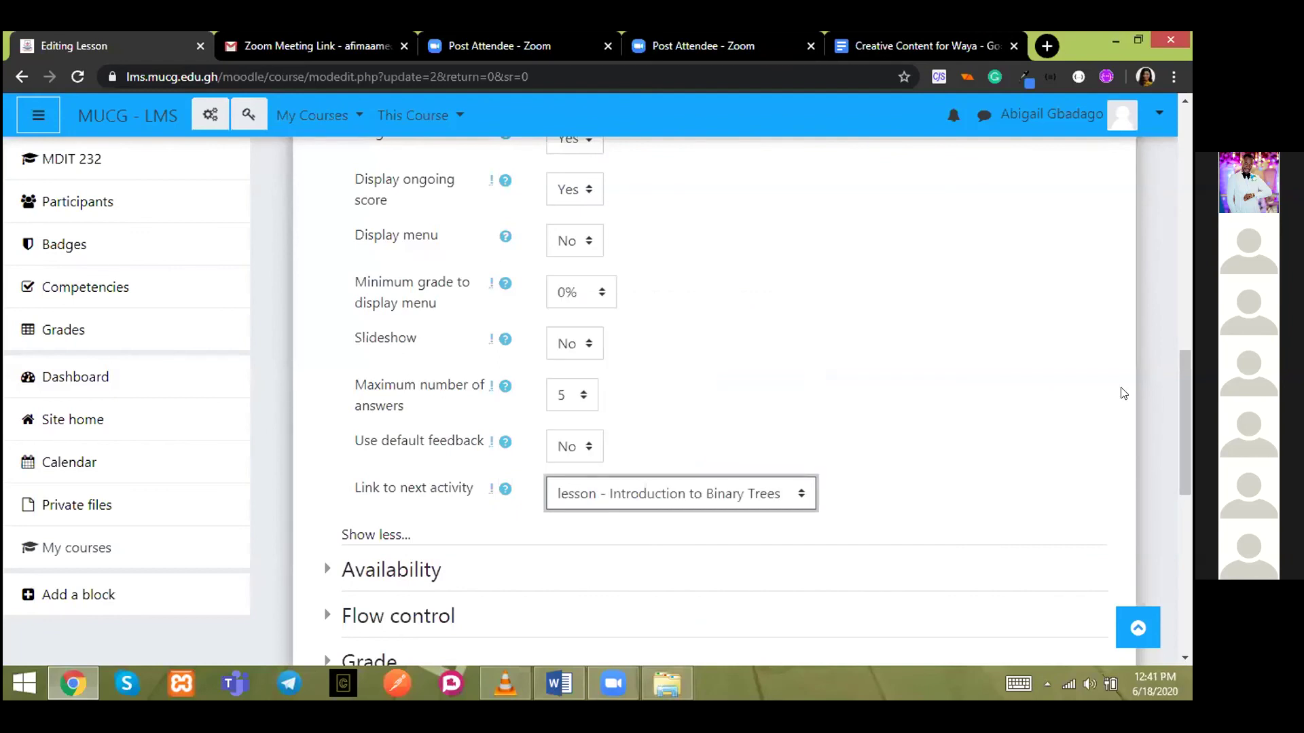
scroll(1189, 458, down, 8)
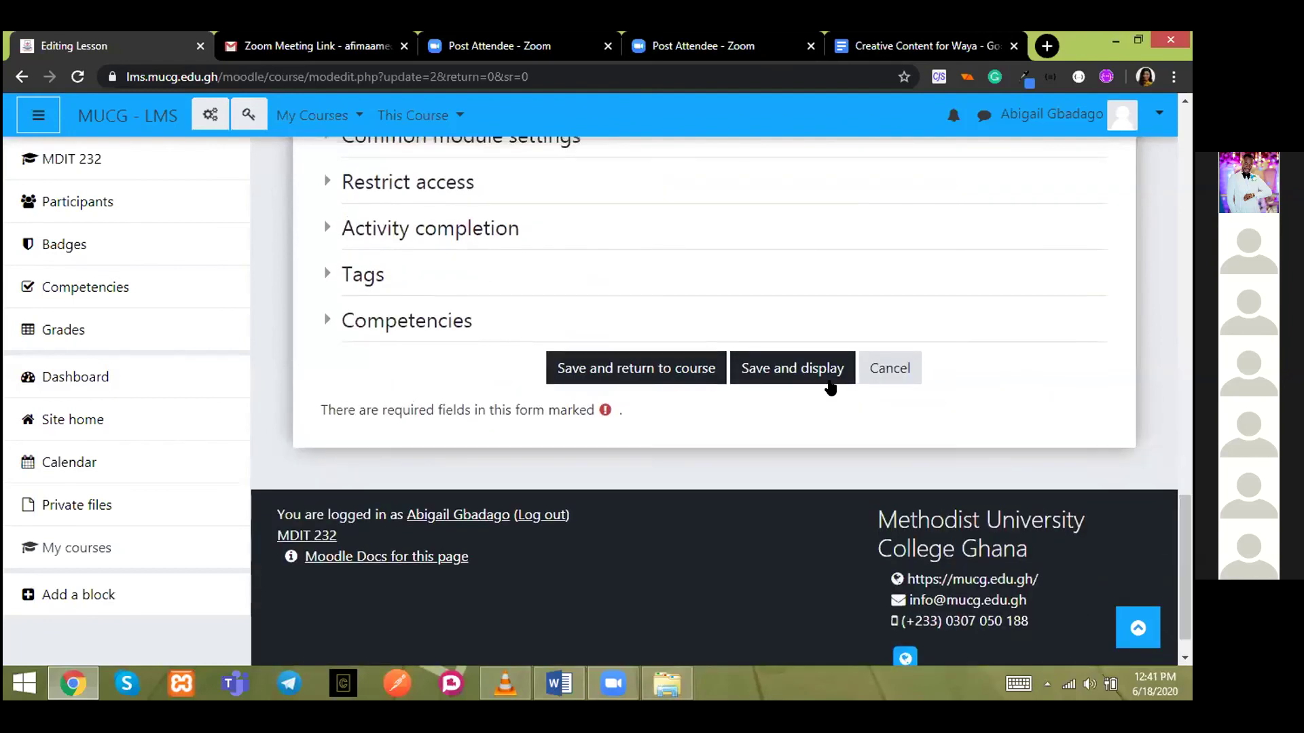
- Save and display the introduction lesson, look through it, then go back to the course
click(790, 378)
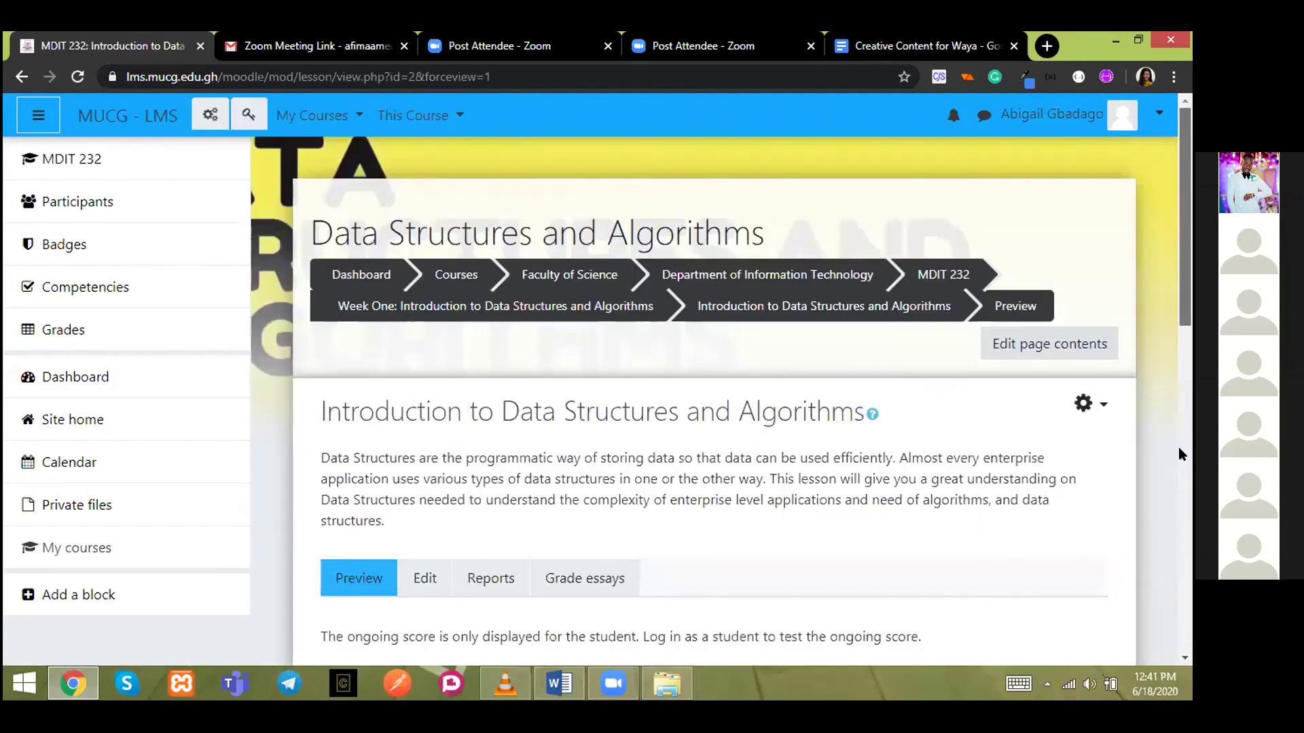
scroll(1179, 453, down, 10)
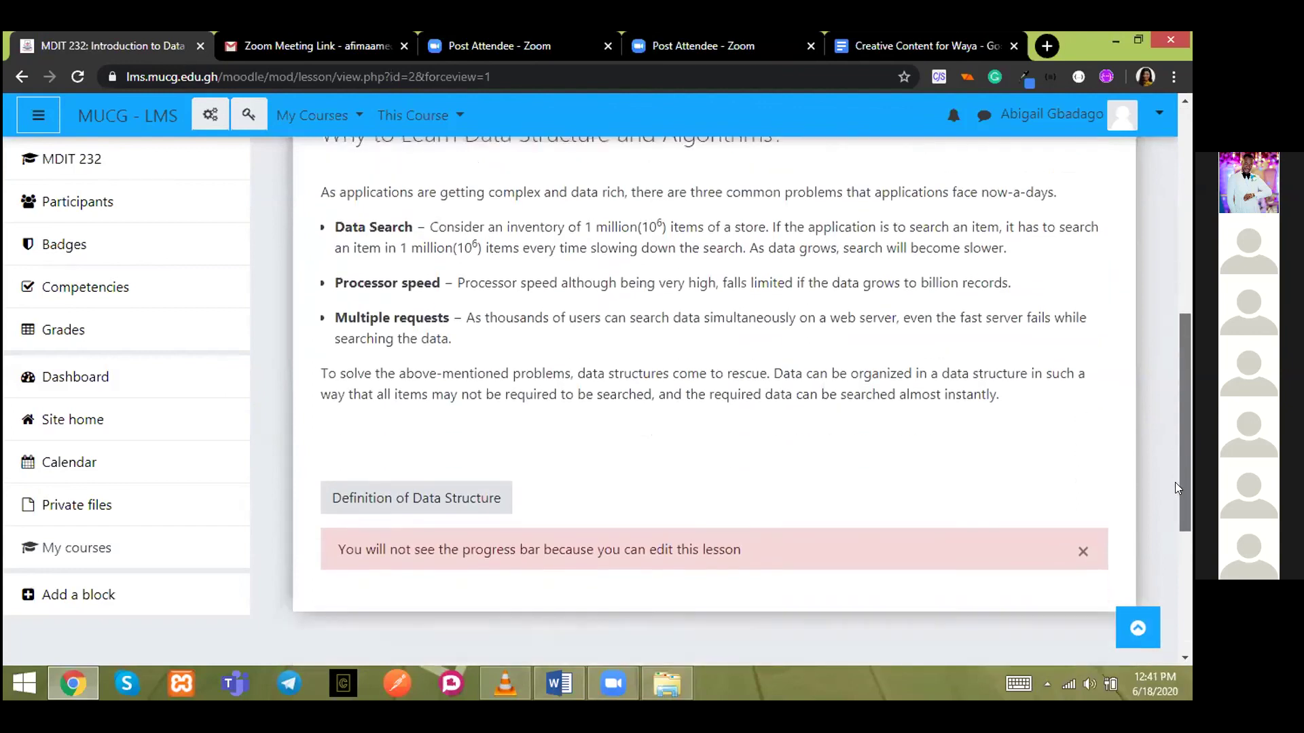
scroll(1181, 448, up, 4)
scroll(1186, 416, down, 1)
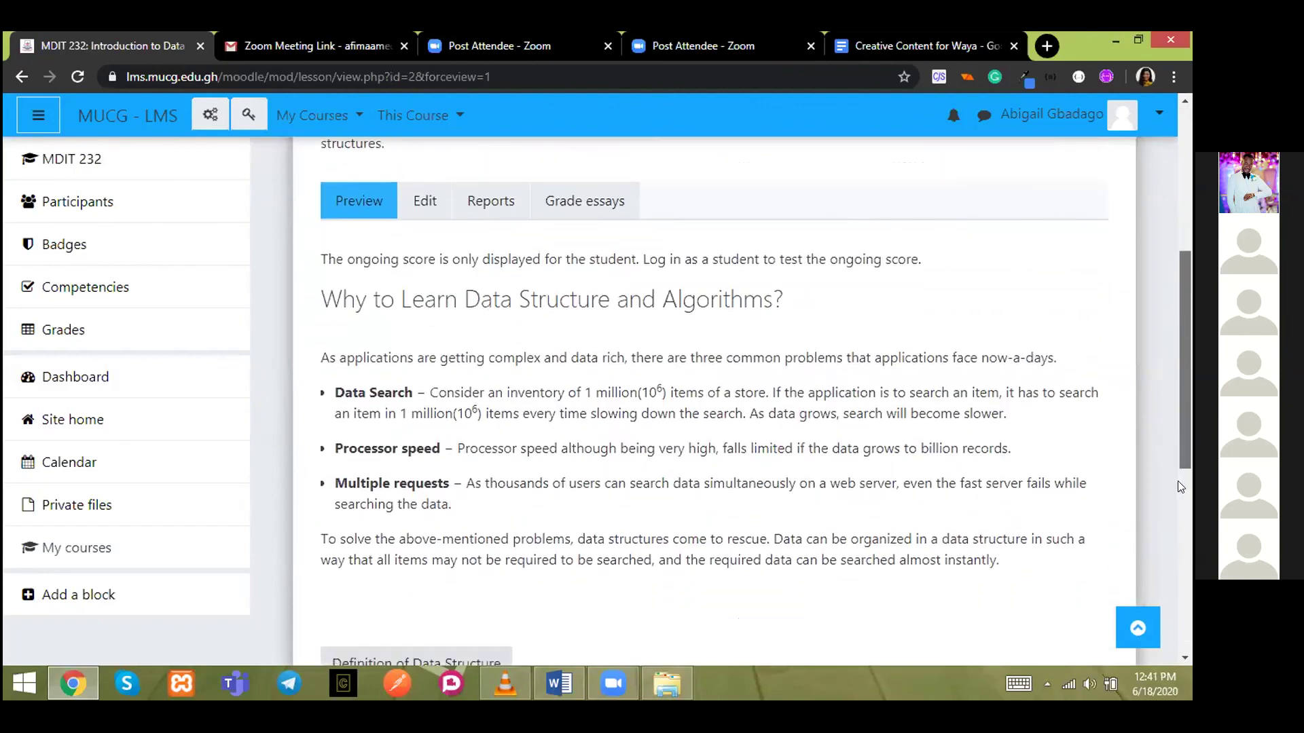
scroll(1175, 499, down, 3)
scroll(1185, 344, up, 5)
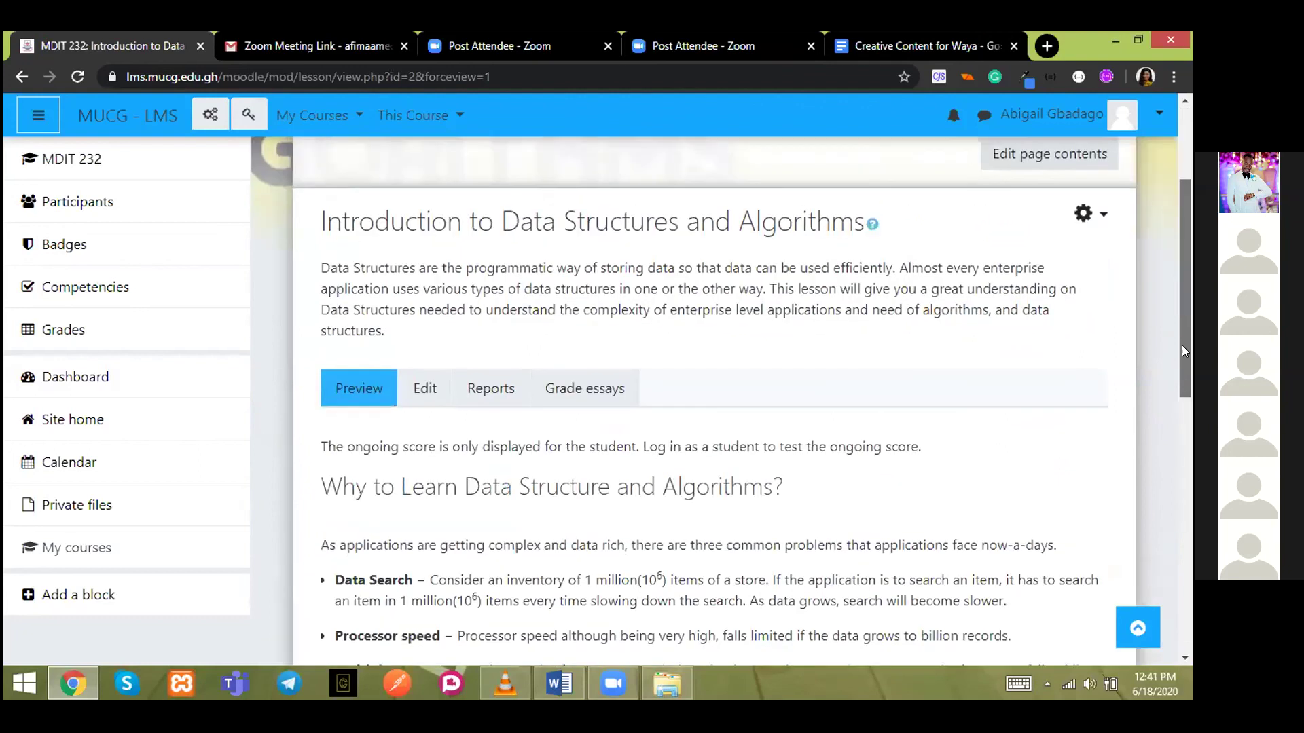
drag(1188, 354, 1188, 303)
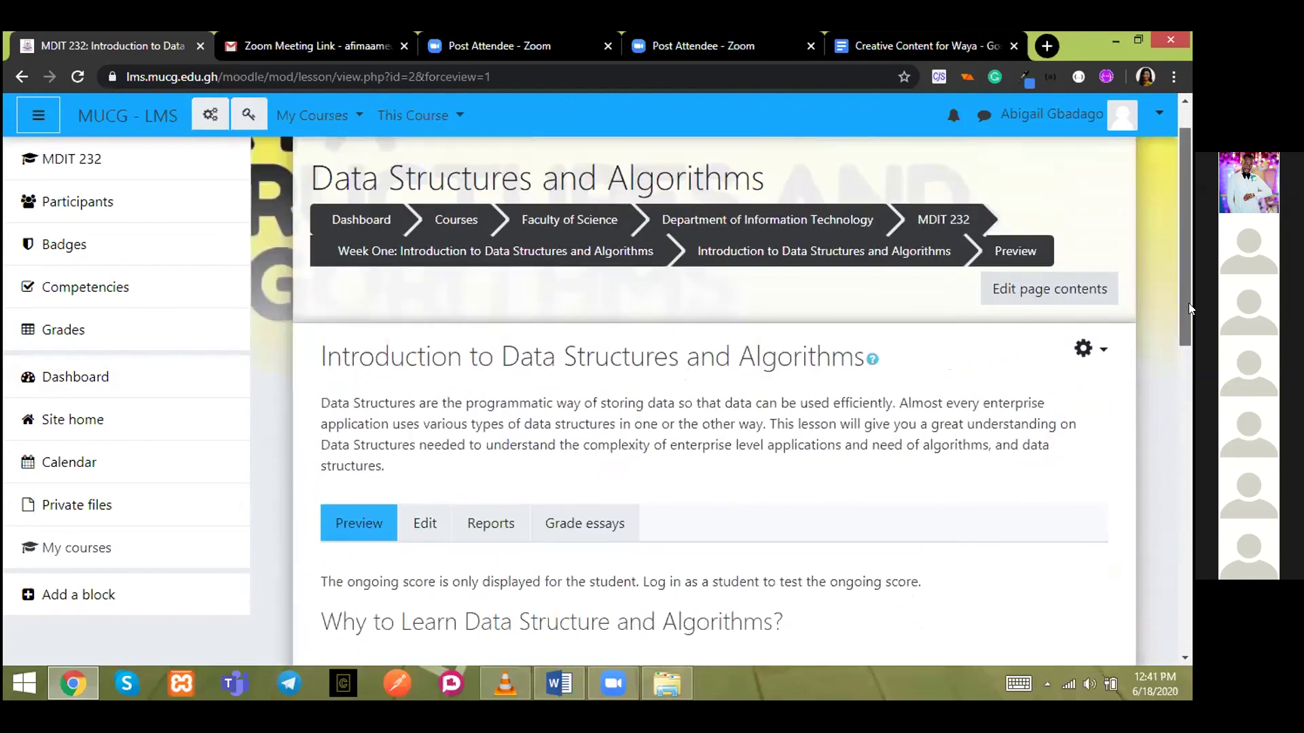
click(21, 76)
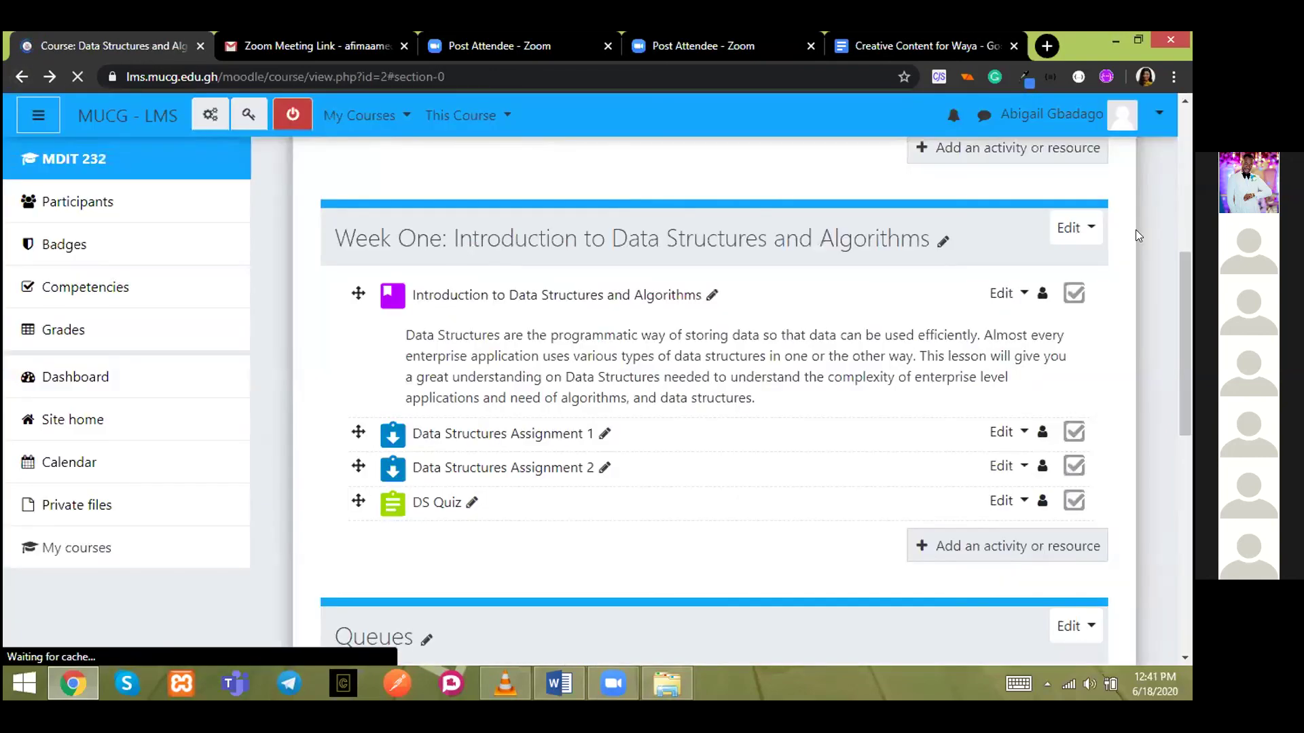
- Reload the course and drag Introduction to Binary Trees below Data Structures Assignment 1
drag(1188, 319, 1182, 193)
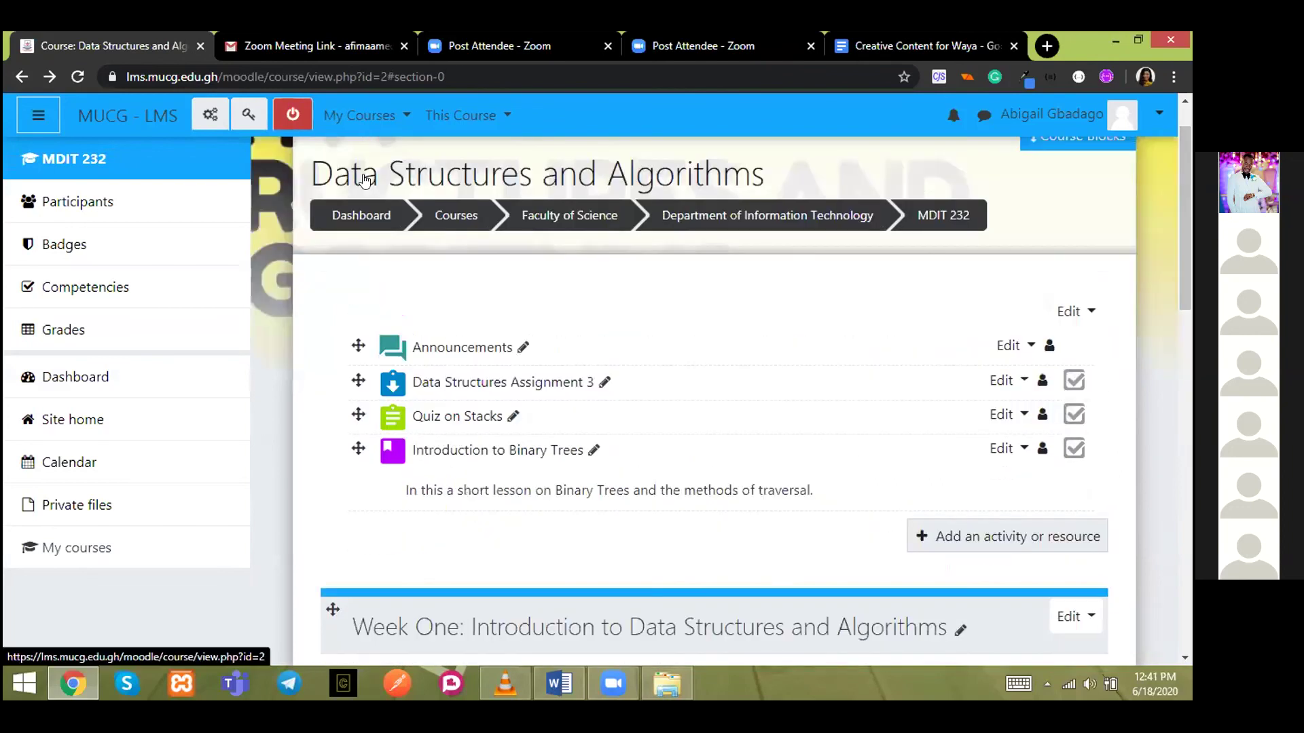
click(77, 78)
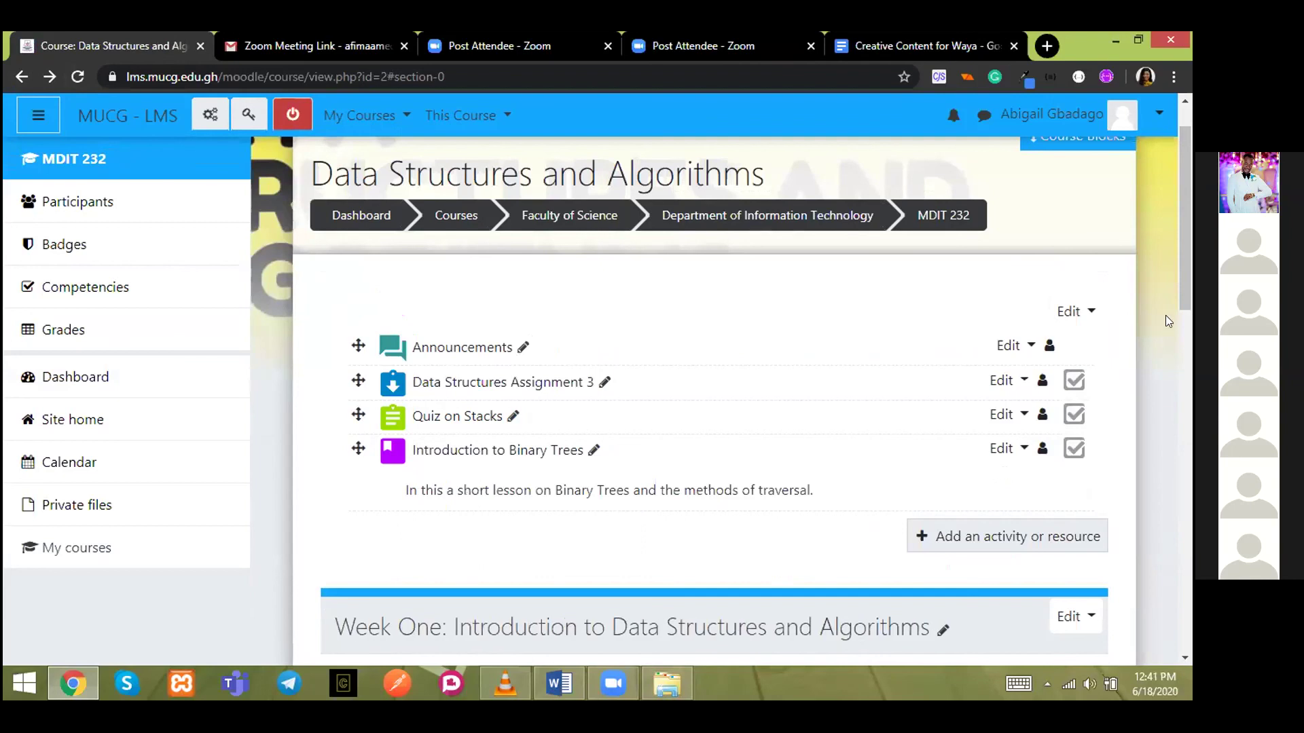
scroll(1181, 379, down, 5)
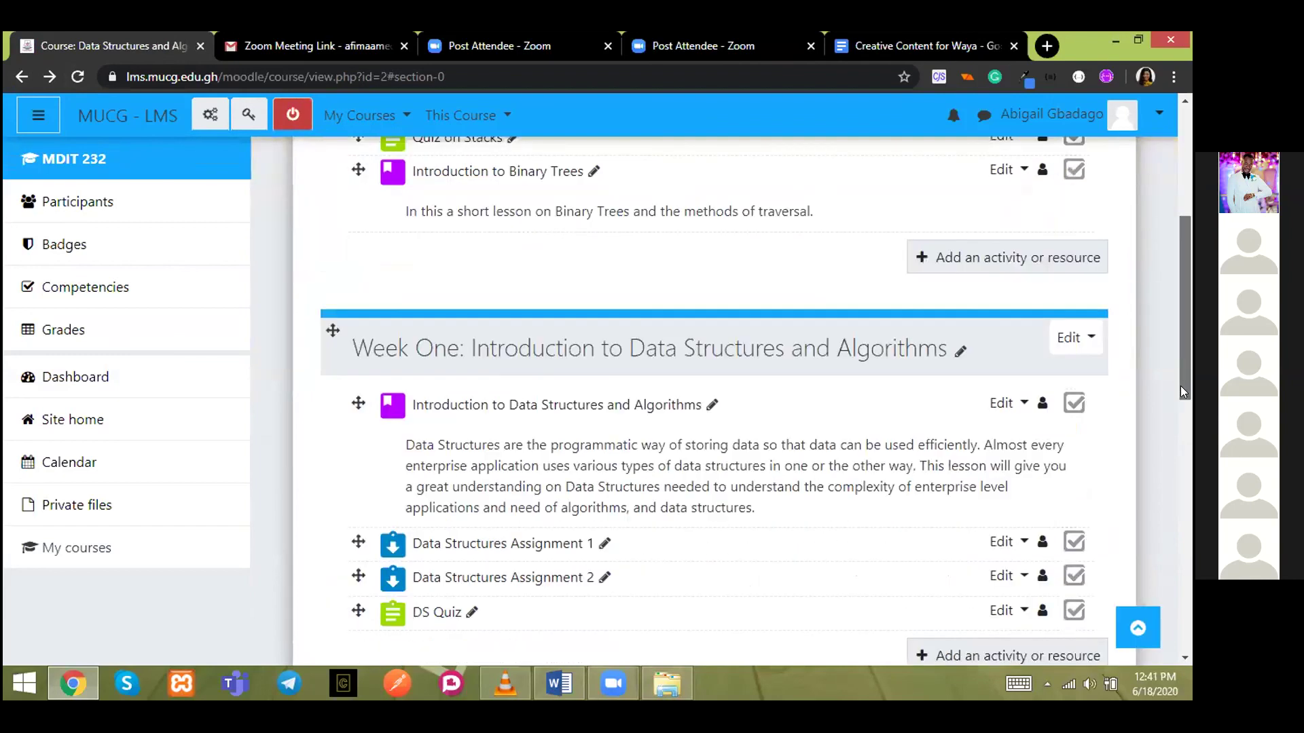
scroll(1188, 233, up, 2)
scroll(1189, 234, up, 3)
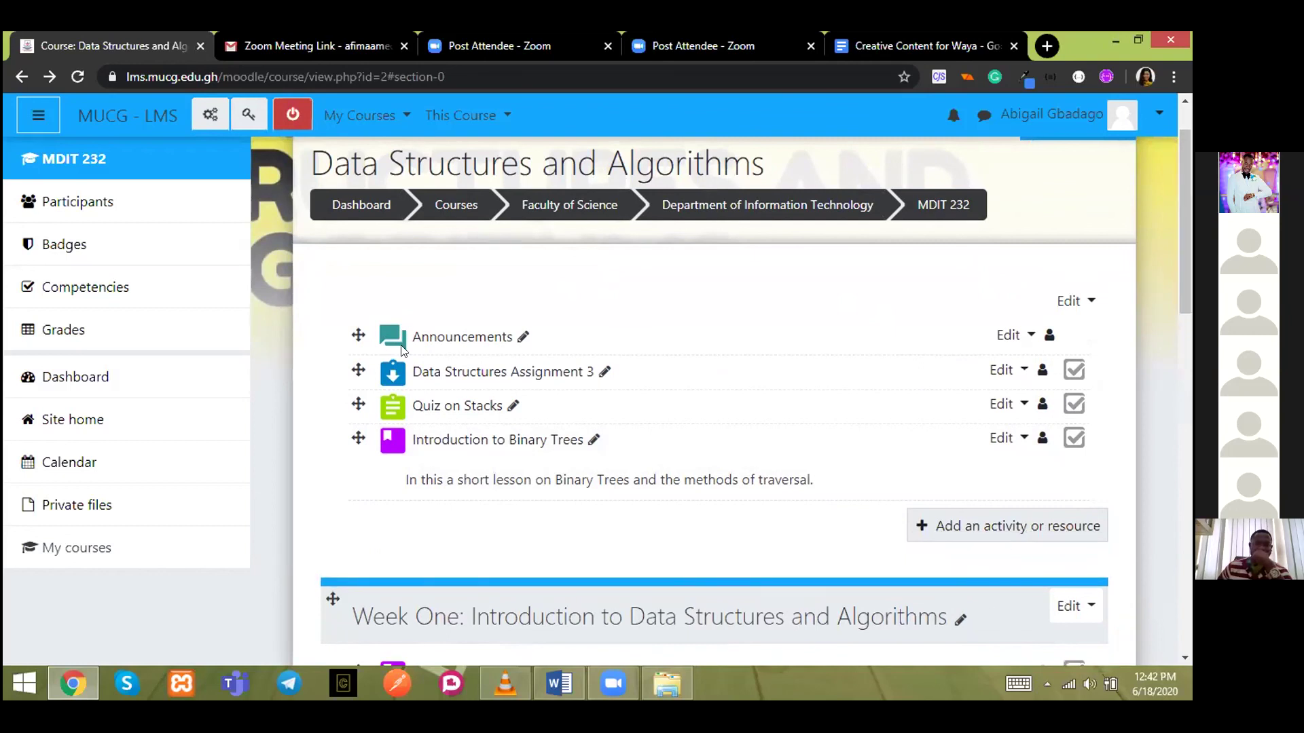
drag(1188, 225, 1188, 268)
drag(353, 309, 353, 505)
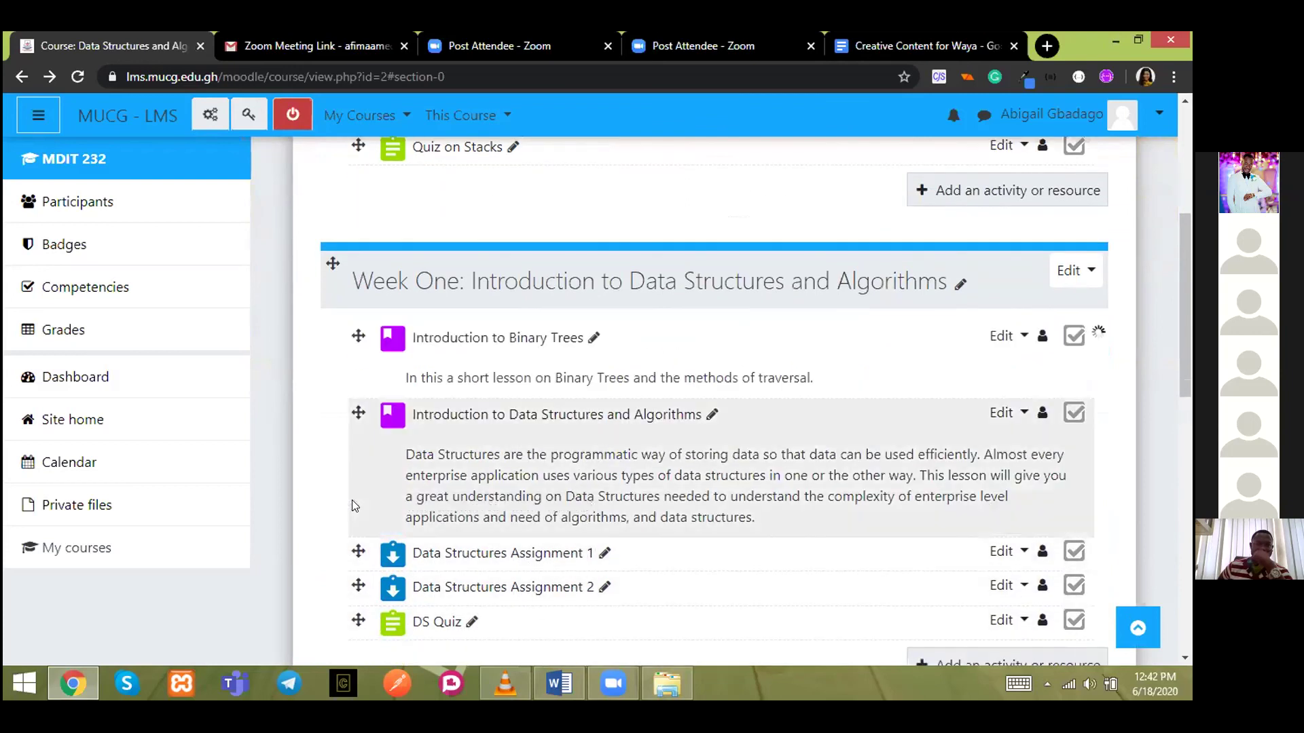
drag(352, 329, 382, 392)
drag(357, 337, 357, 511)
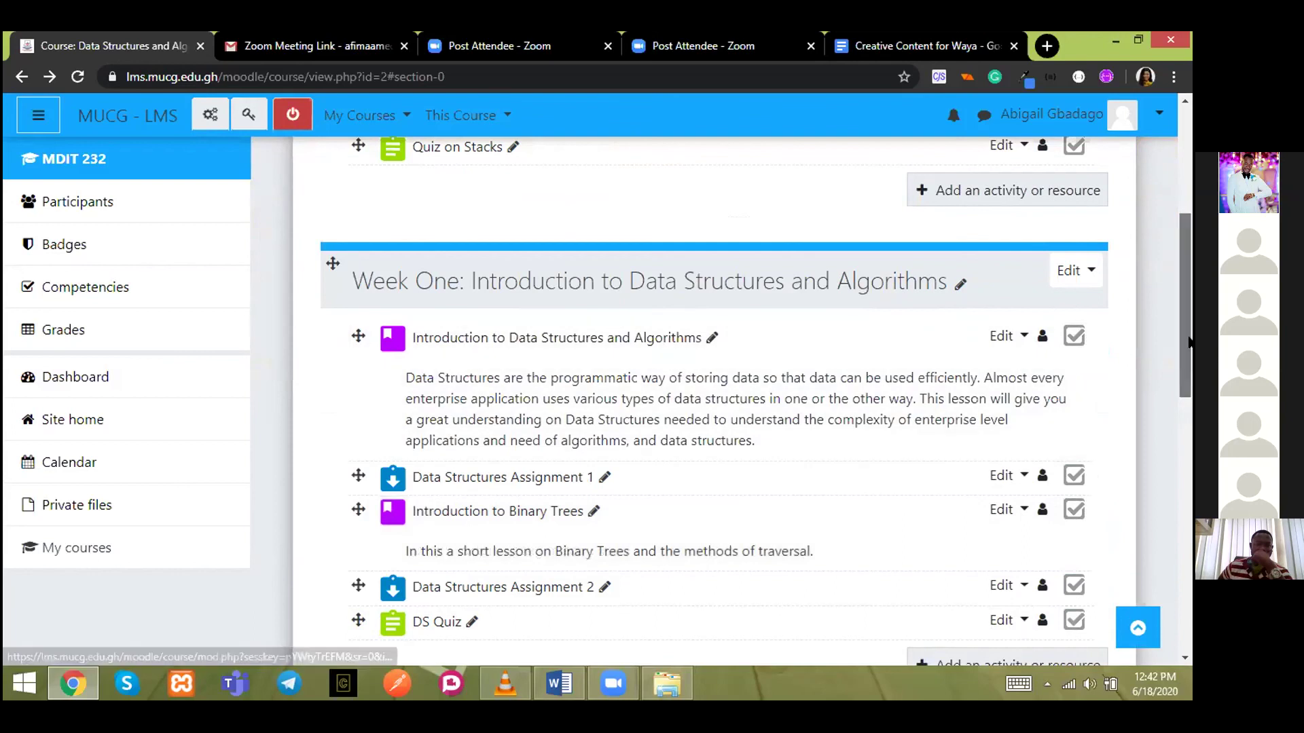
drag(1188, 339, 1189, 380)
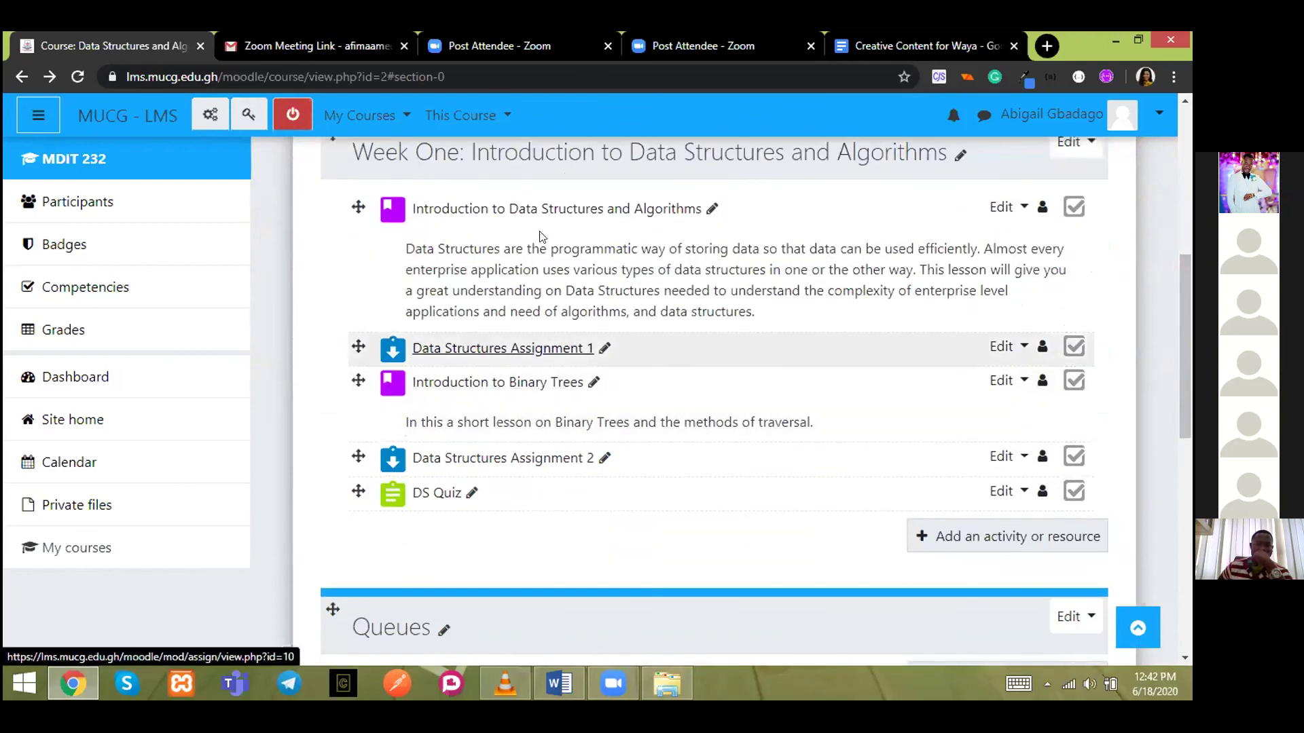